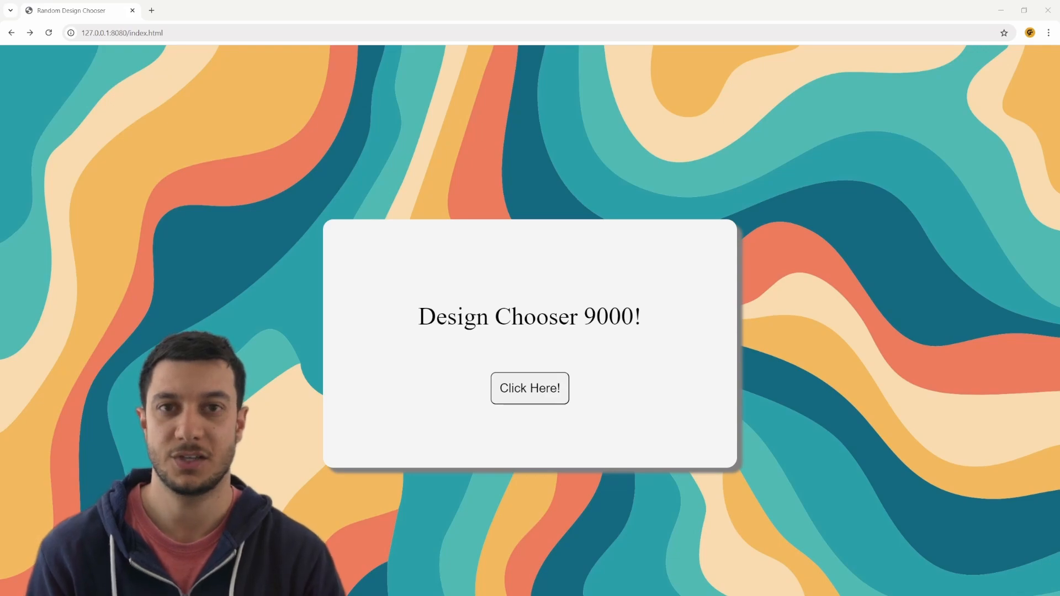
- Generate a random design subject with the Design Chooser
click(729, 415)
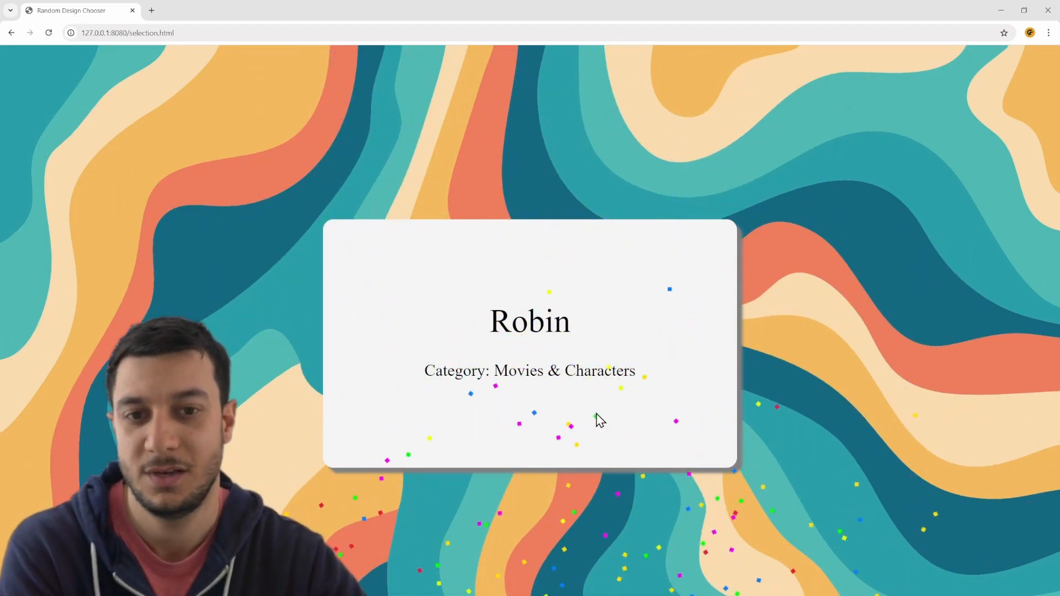
click(553, 335)
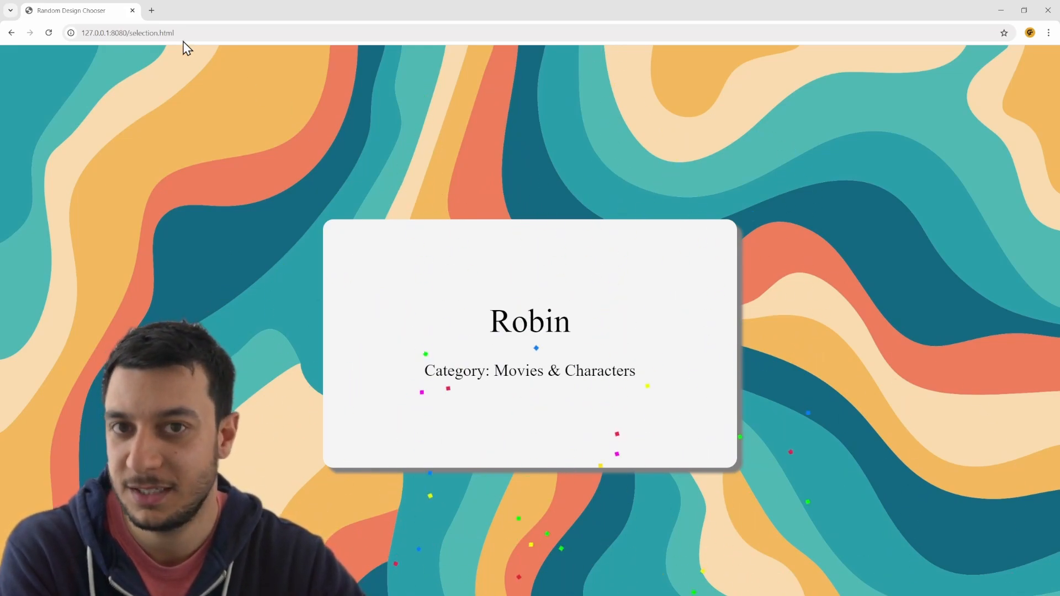
- Search Google Images for "robin batman" in a new browser tab
click(151, 9)
text(ro)
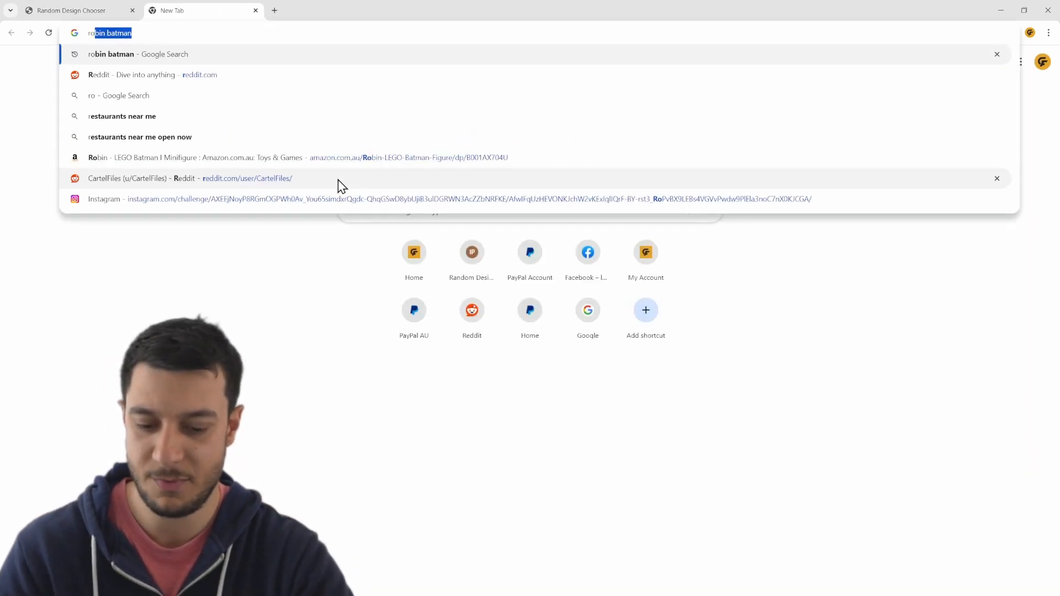
text(bin ba)
key(Return)
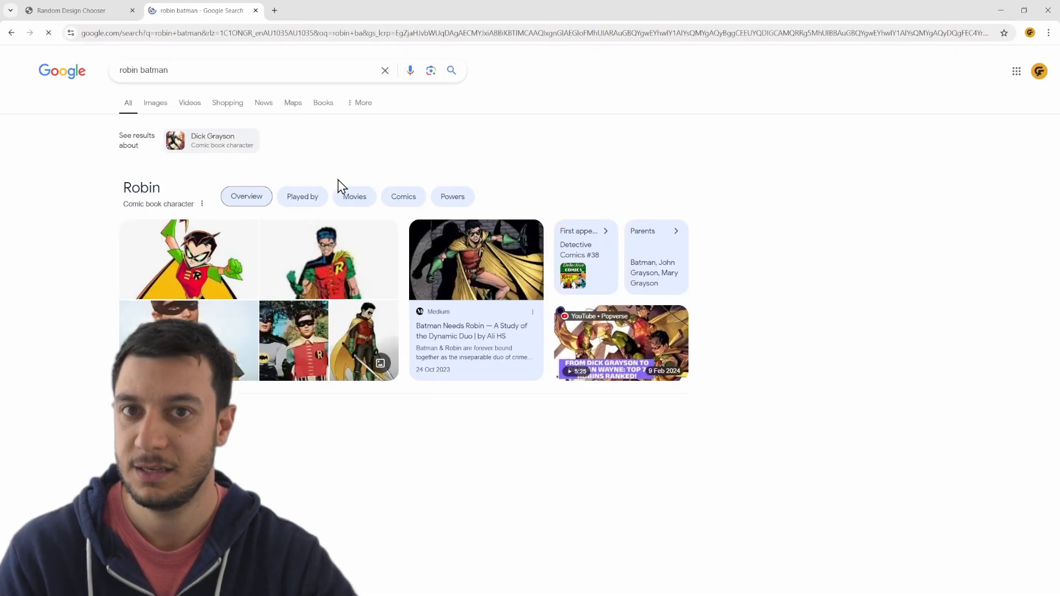
click(155, 103)
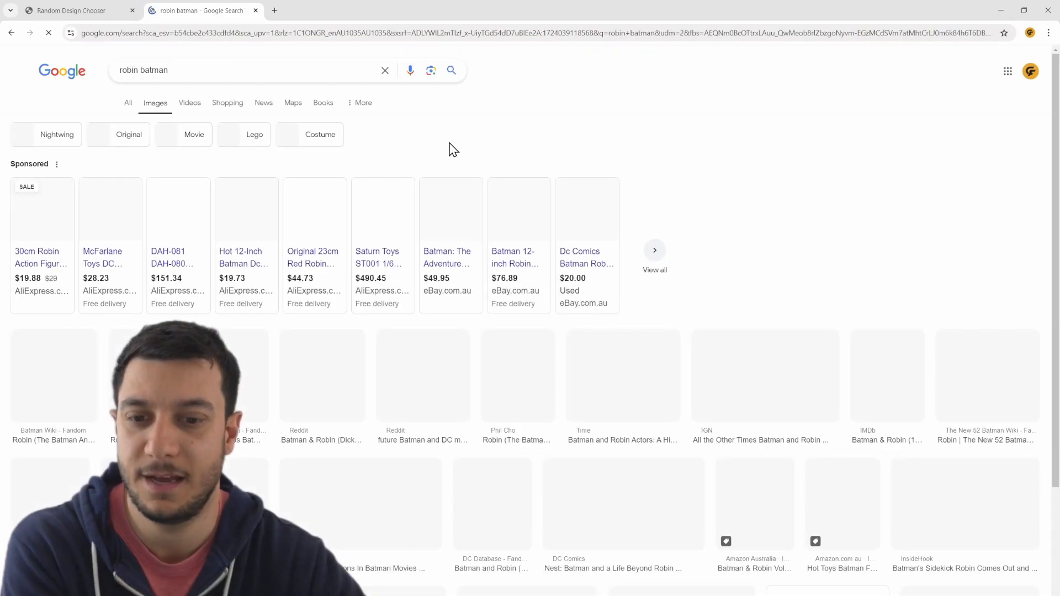
- Browse the Robin image results and preview the LEGO Batman Wiki picture of Robin
scroll(771, 232, down, 3)
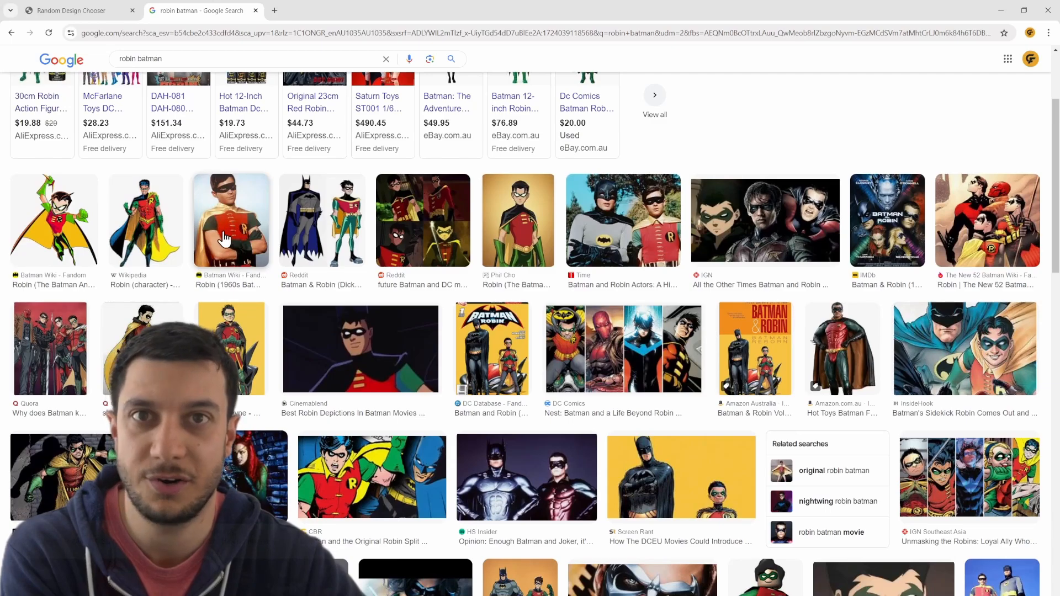
scroll(485, 380, down, 3)
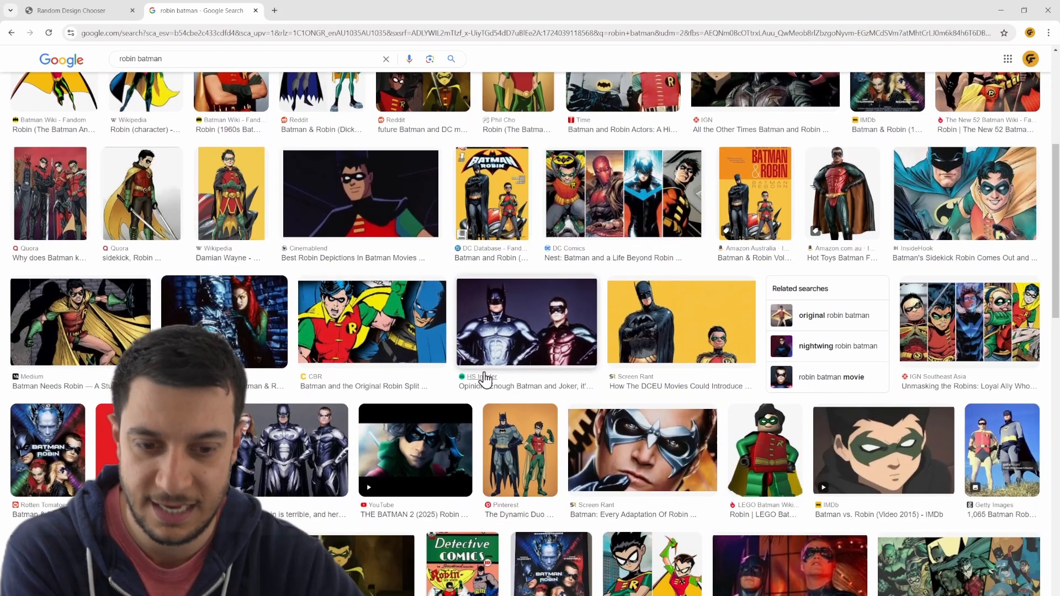
scroll(663, 334, down, 2)
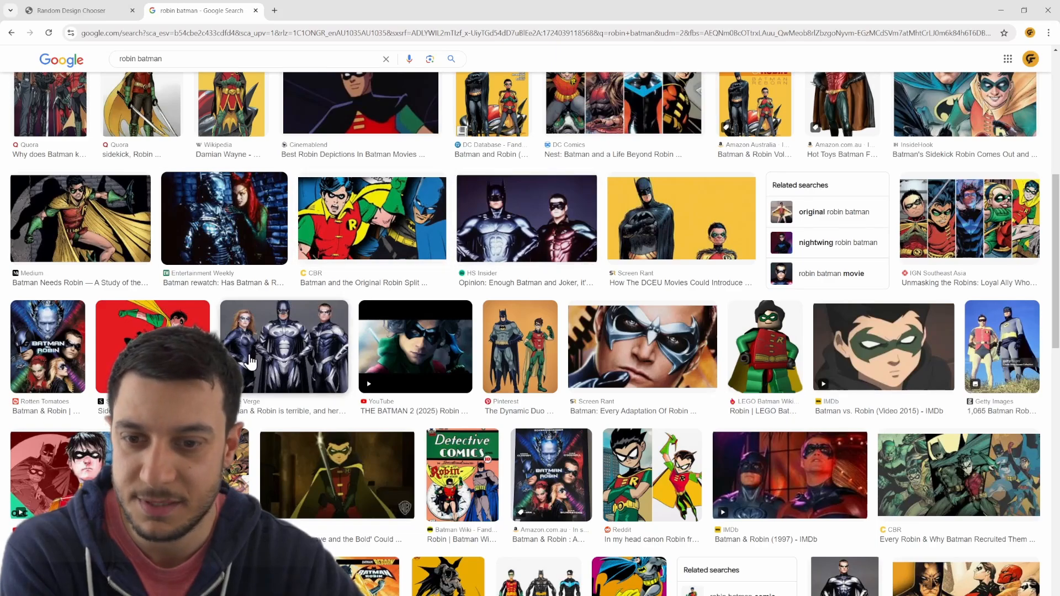
scroll(572, 334, up, 1)
scroll(572, 334, down, 3)
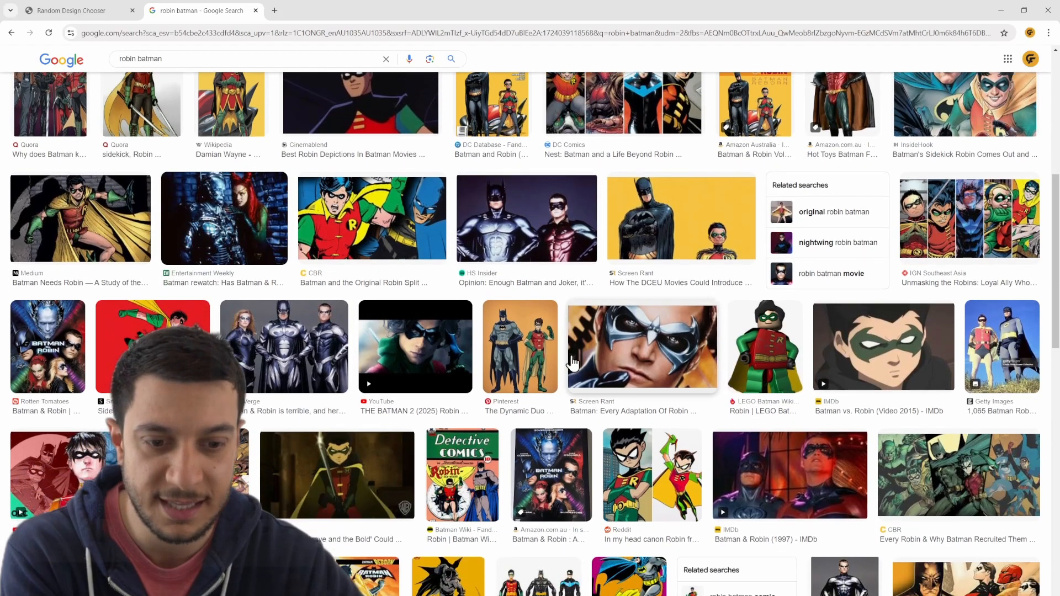
click(780, 251)
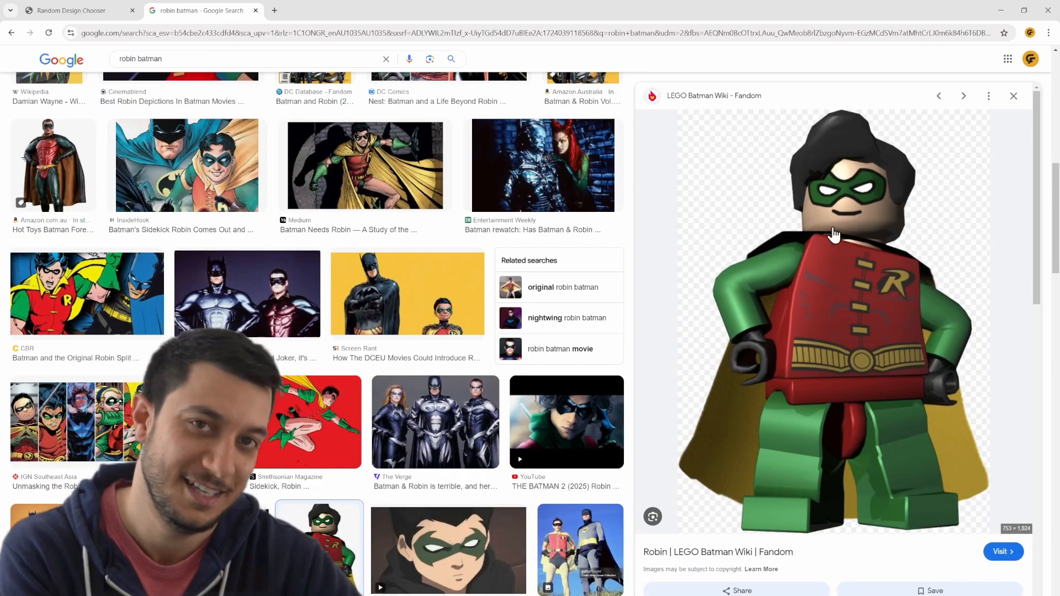
- Look through the related images and preview the Robin (2006) minifigure from the Lego Marvel and DC Superheroes Wiki
scroll(833, 346, down, 2)
scroll(836, 258, down, 4)
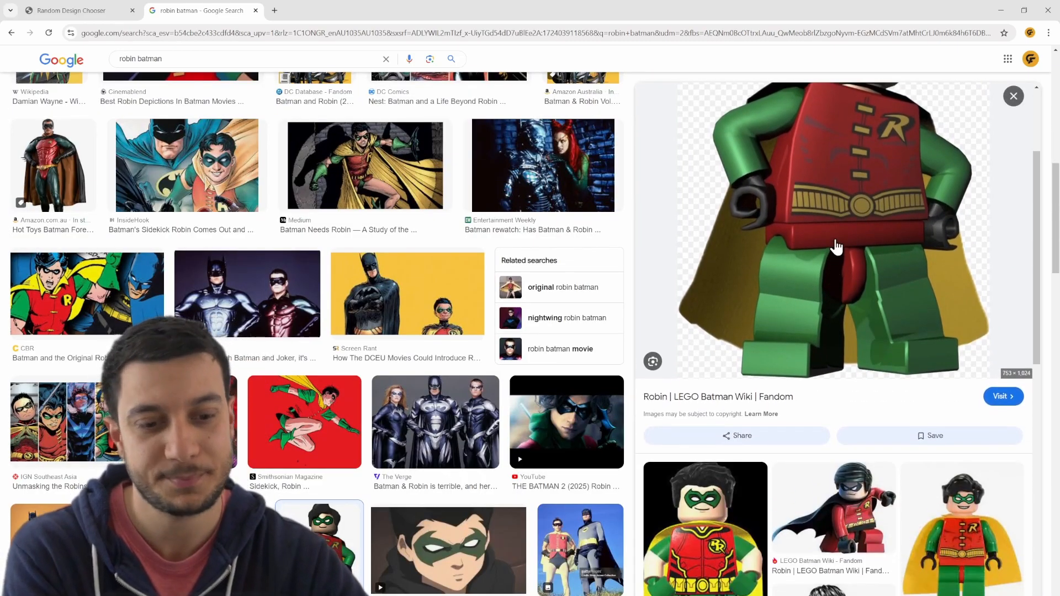
scroll(837, 258, down, 1)
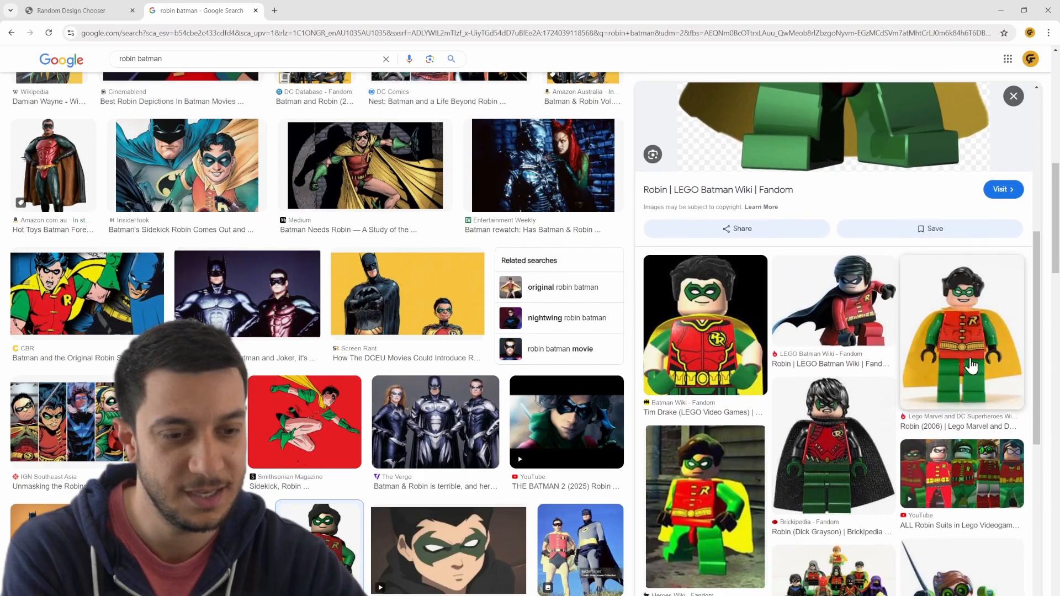
click(967, 349)
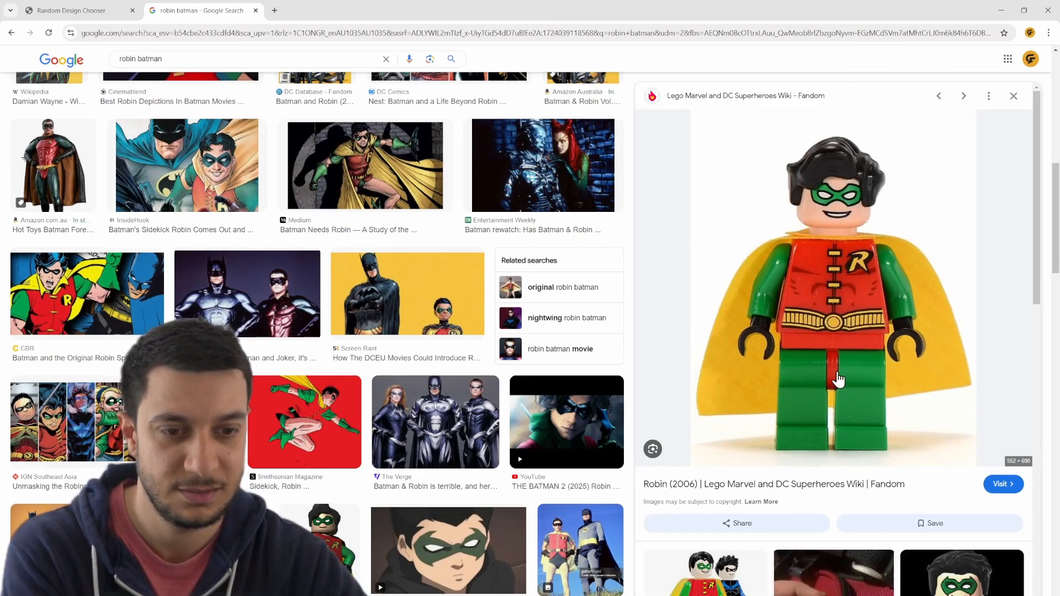
- Open the full set of images related to the Robin (2006) minifigure and examine it for a suitable front-facing reference
scroll(834, 342, down, 9)
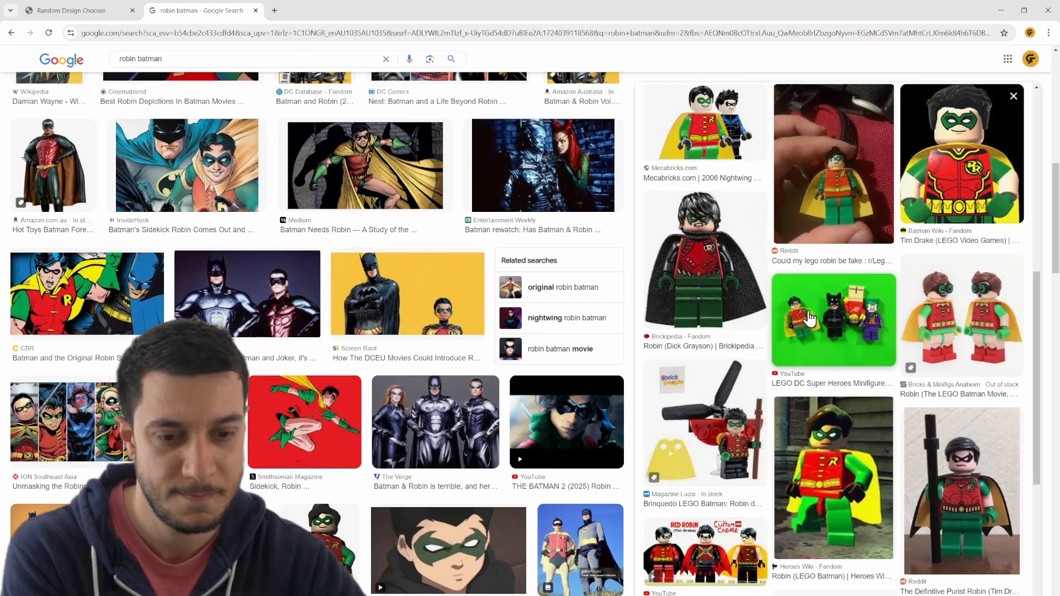
scroll(809, 319, down, 5)
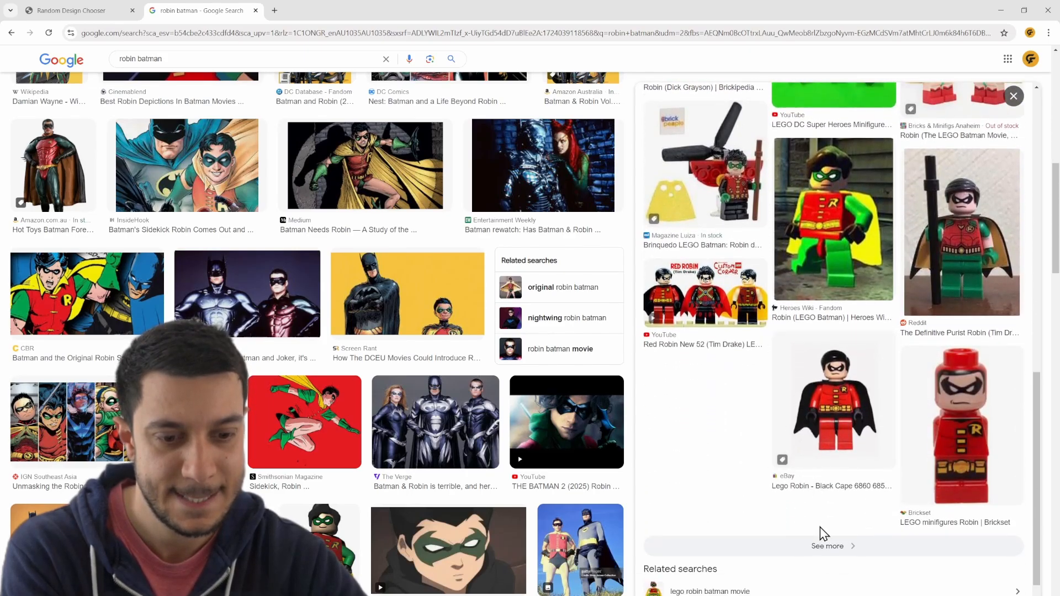
click(823, 546)
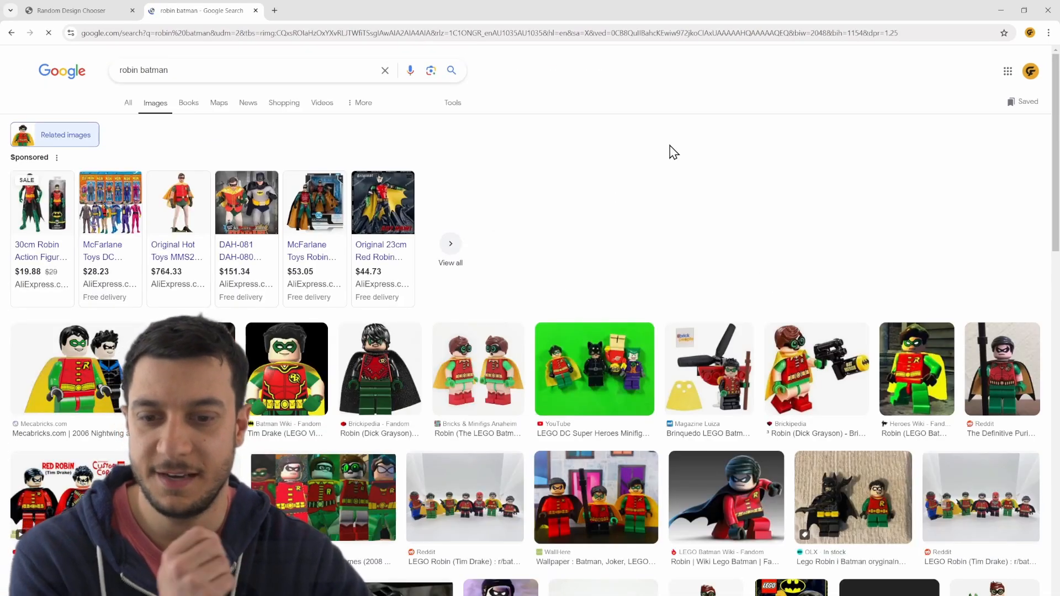
scroll(607, 155, down, 3)
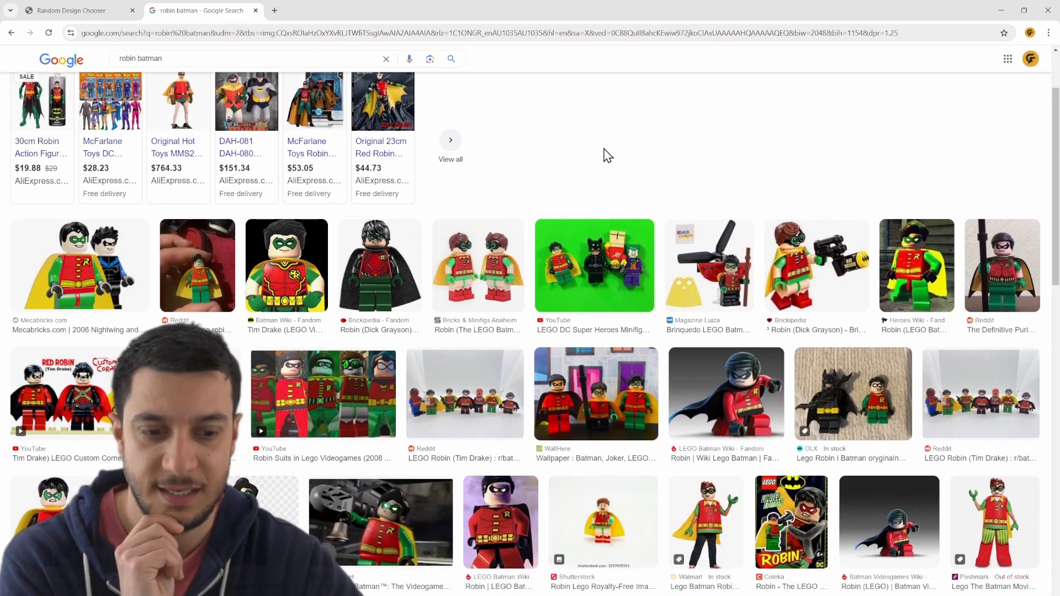
scroll(605, 158, down, 3)
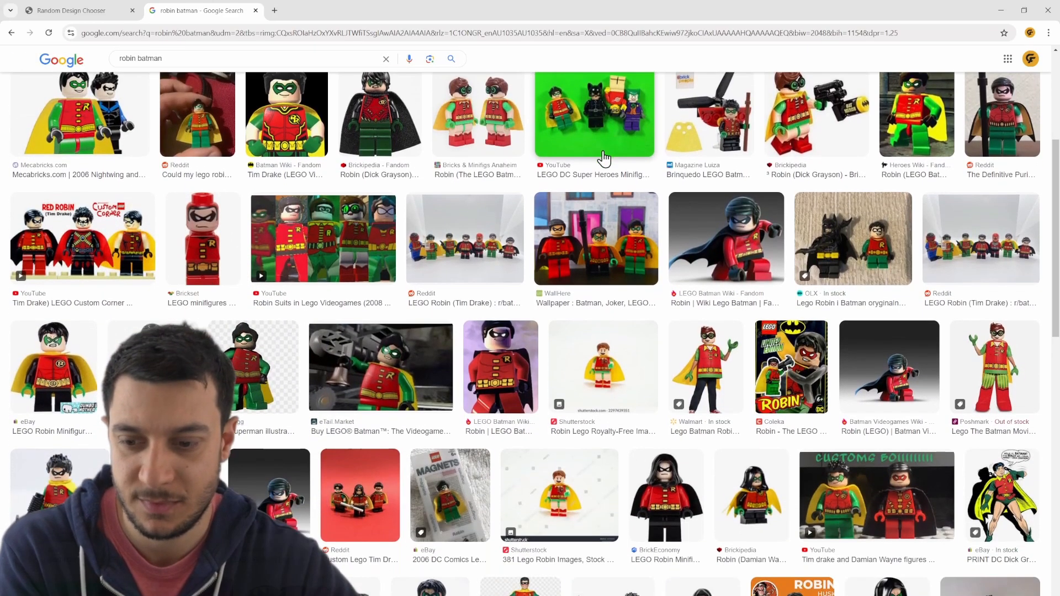
scroll(605, 159, down, 3)
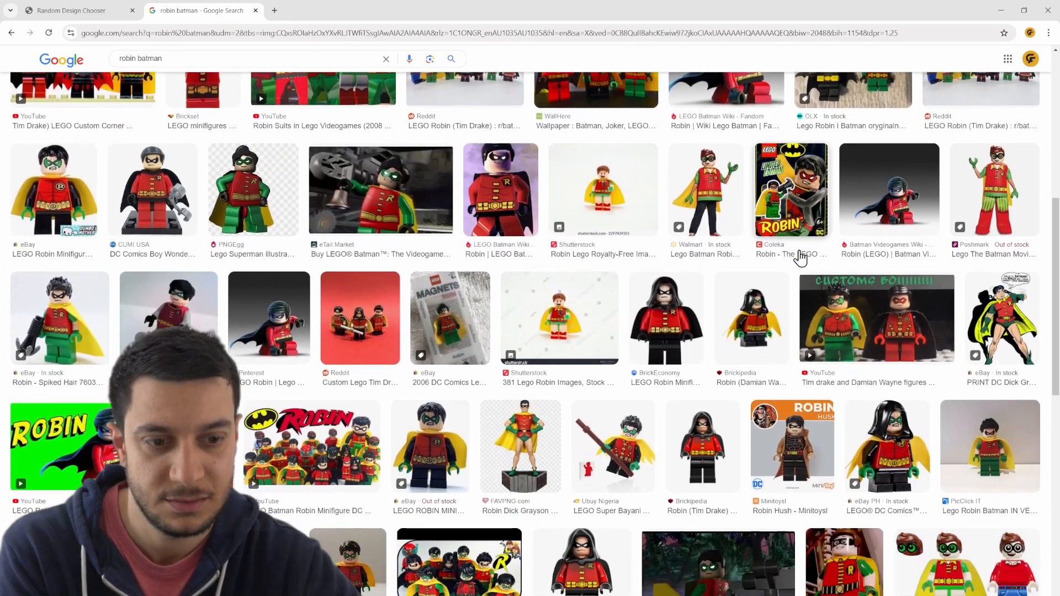
scroll(800, 250, down, 3)
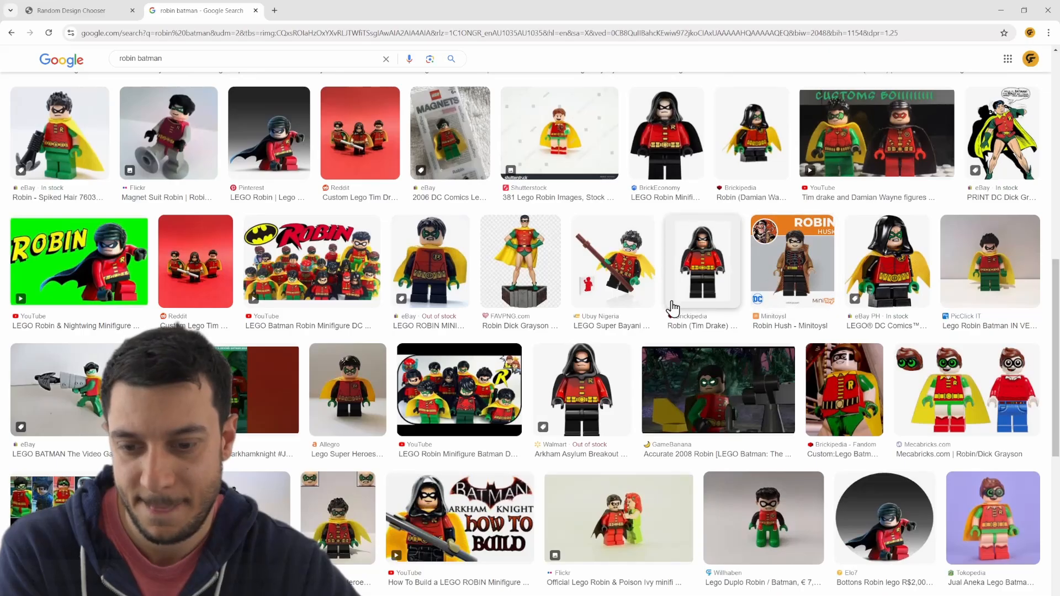
scroll(671, 305, down, 2)
scroll(672, 309, down, 5)
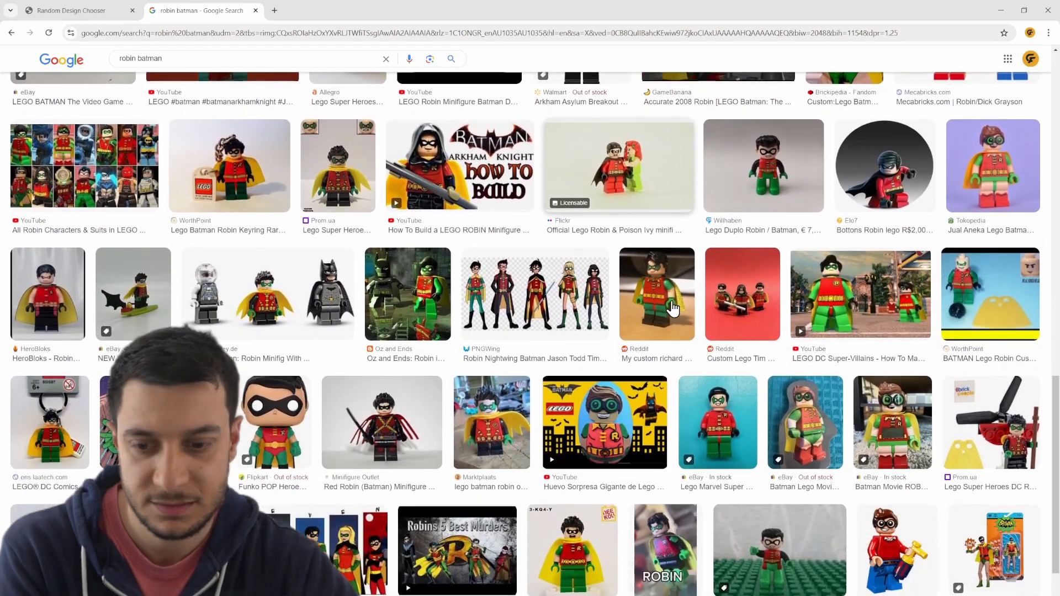
scroll(673, 309, down, 10)
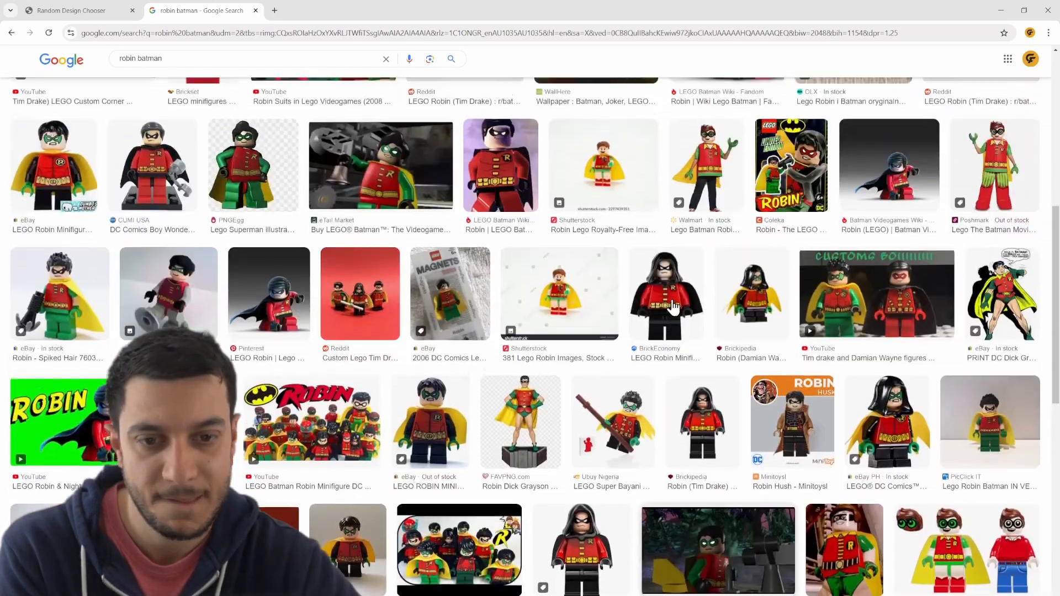
scroll(672, 305, down, 5)
- Return to the LEGO Batman Wiki picture of Robin and open its full set of related images
click(670, 302)
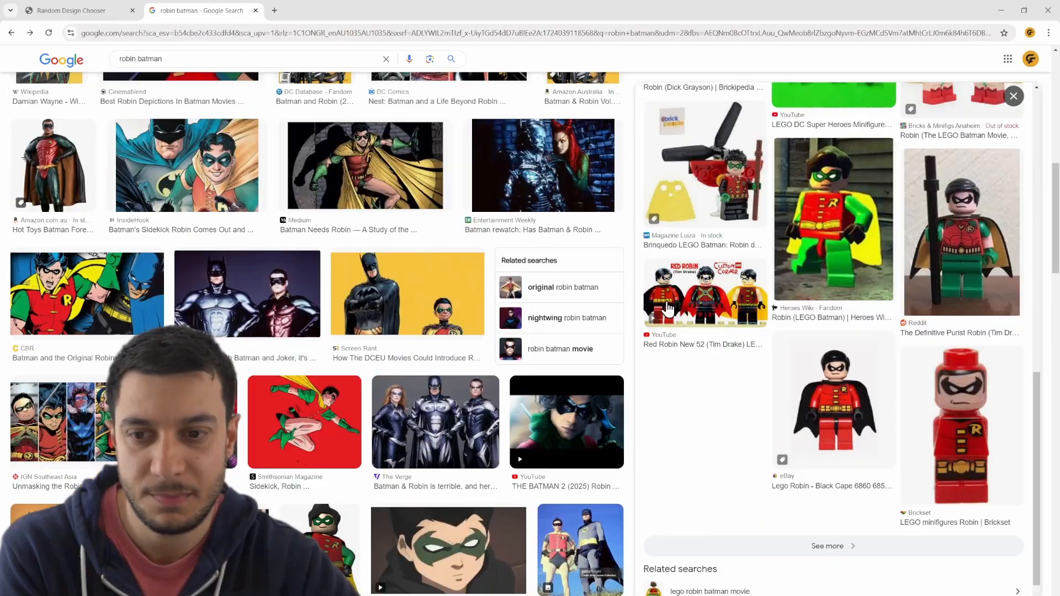
click(803, 323)
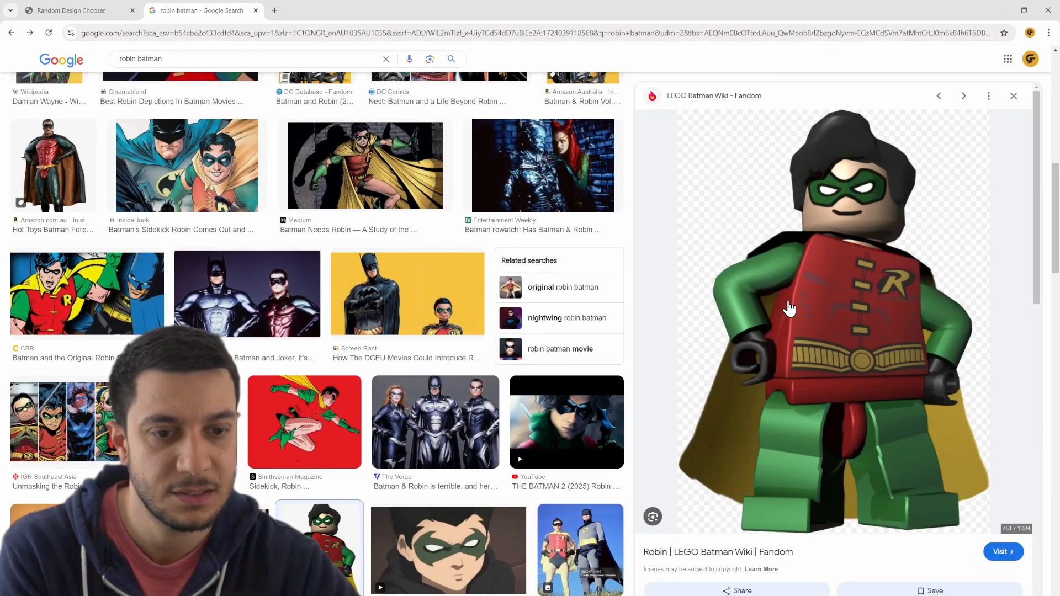
scroll(823, 350, down, 6)
scroll(823, 350, down, 4)
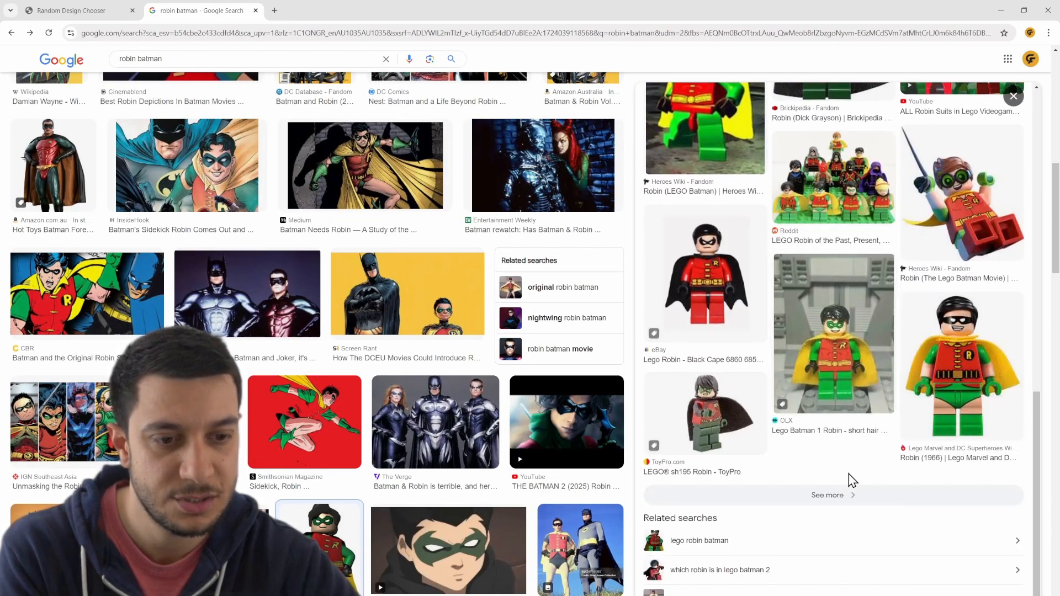
click(805, 497)
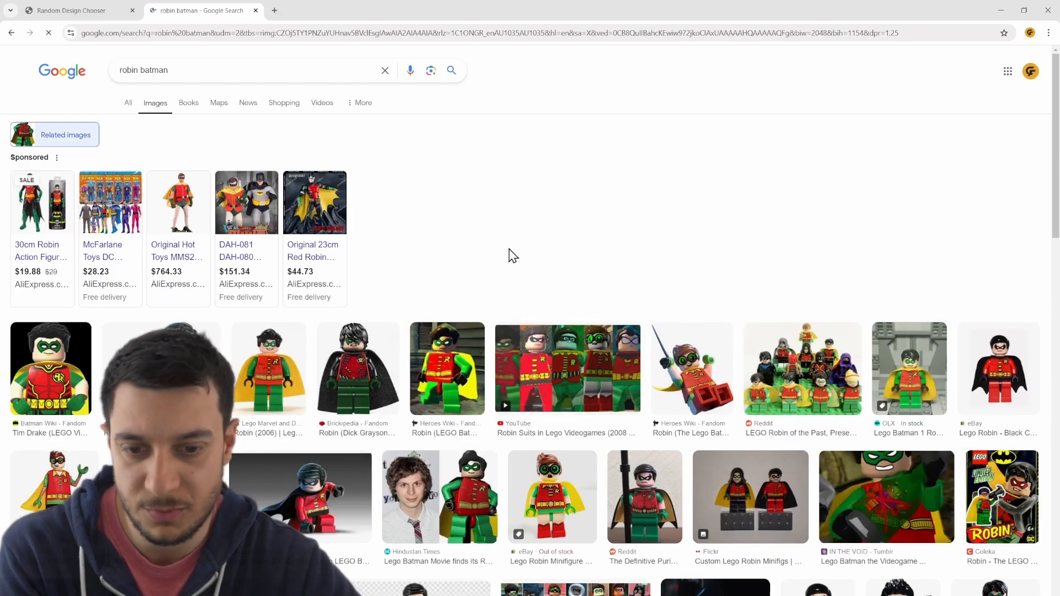
- Browse the related images and preview the yellow-caped LEGO Robin minifigure from Amazon.it
scroll(508, 253, down, 2)
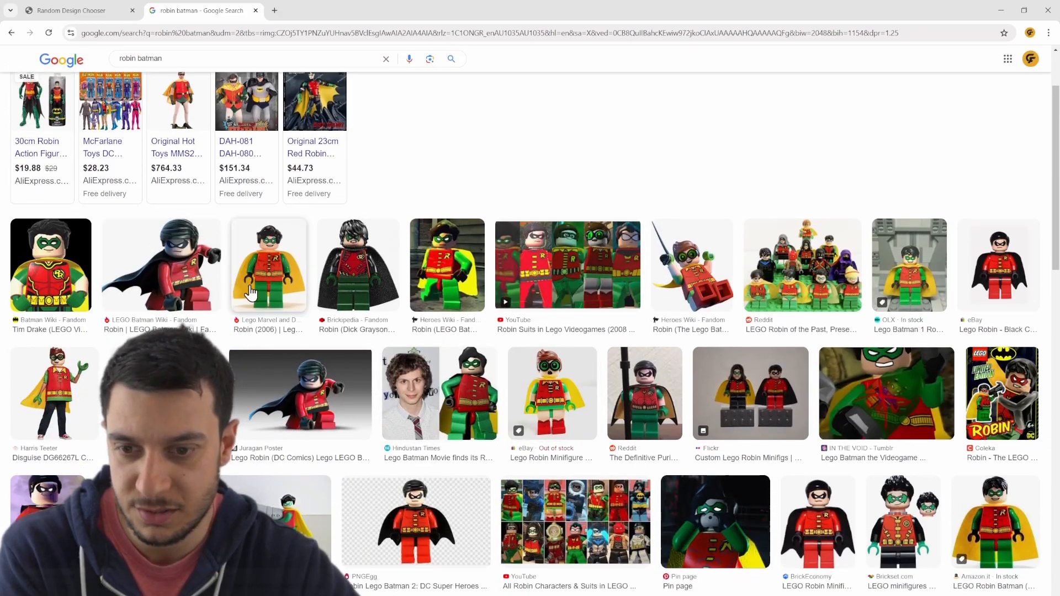
scroll(657, 328, down, 2)
scroll(659, 330, down, 3)
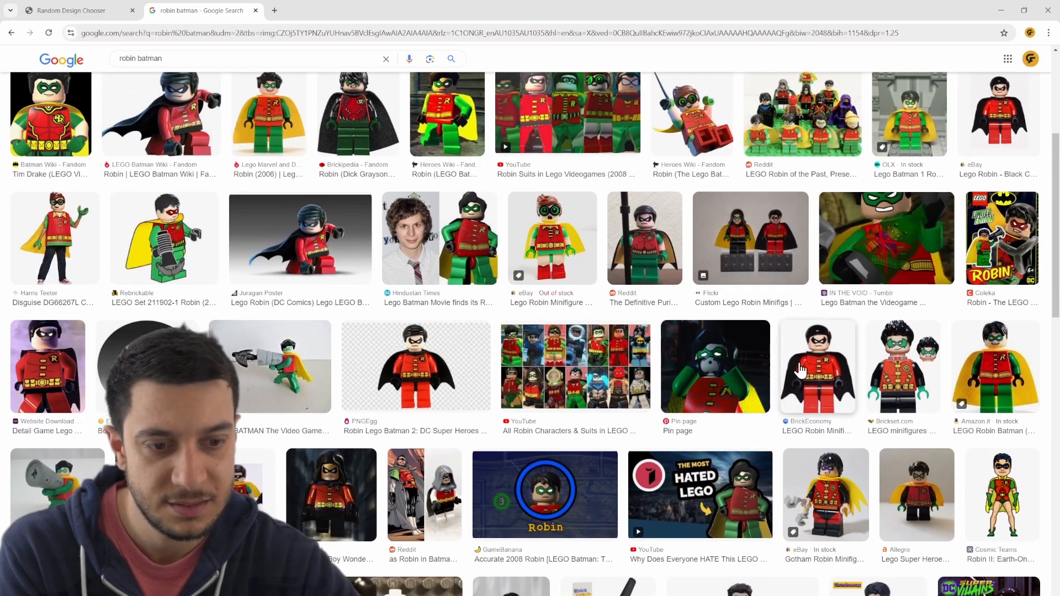
click(994, 380)
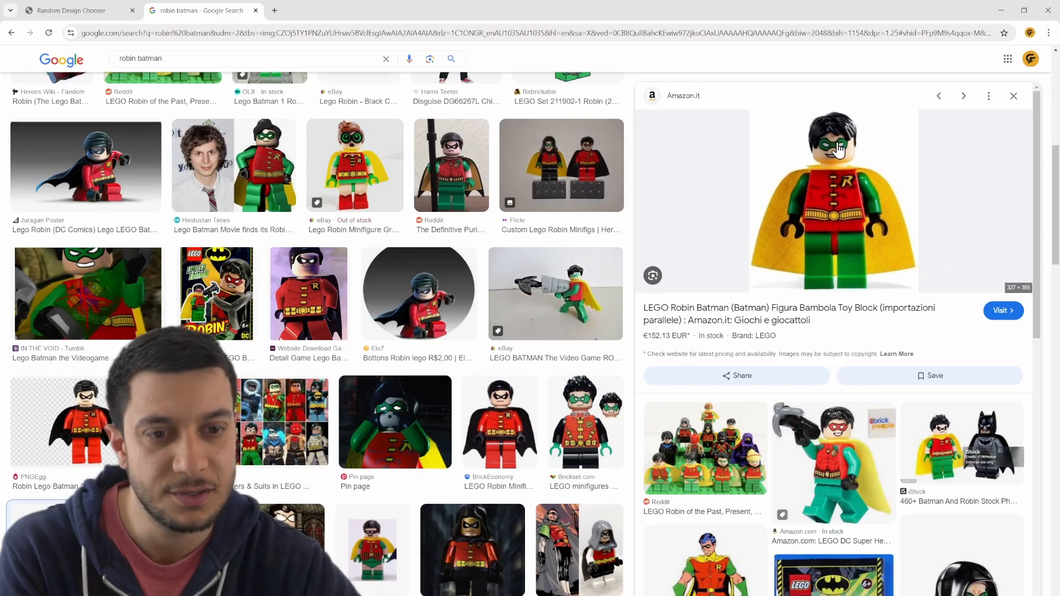
- View the Robin (2006) minifigure image for comparison and close its preview
scroll(261, 313, up, 8)
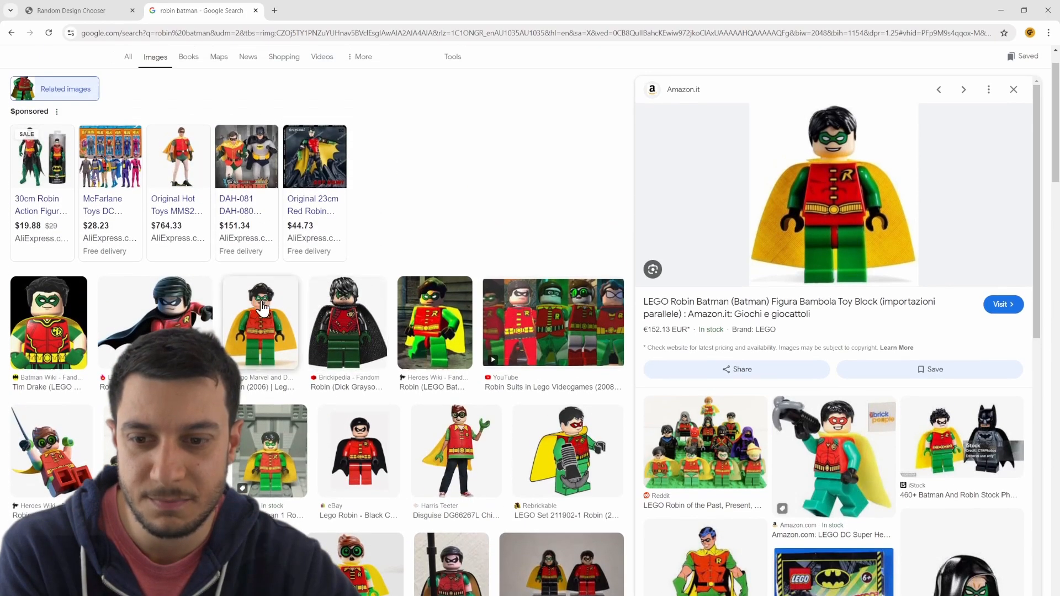
click(263, 309)
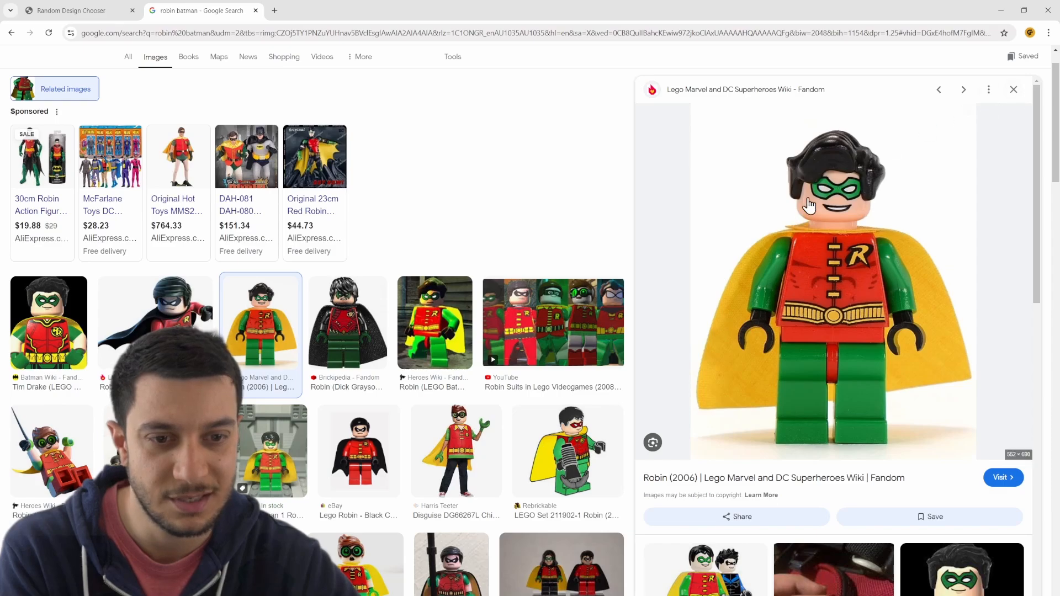
click(1013, 89)
- Reopen the Amazon.it LEGO Robin image preview and copy the image to the clipboard
scroll(803, 366, down, 2)
scroll(803, 366, down, 2)
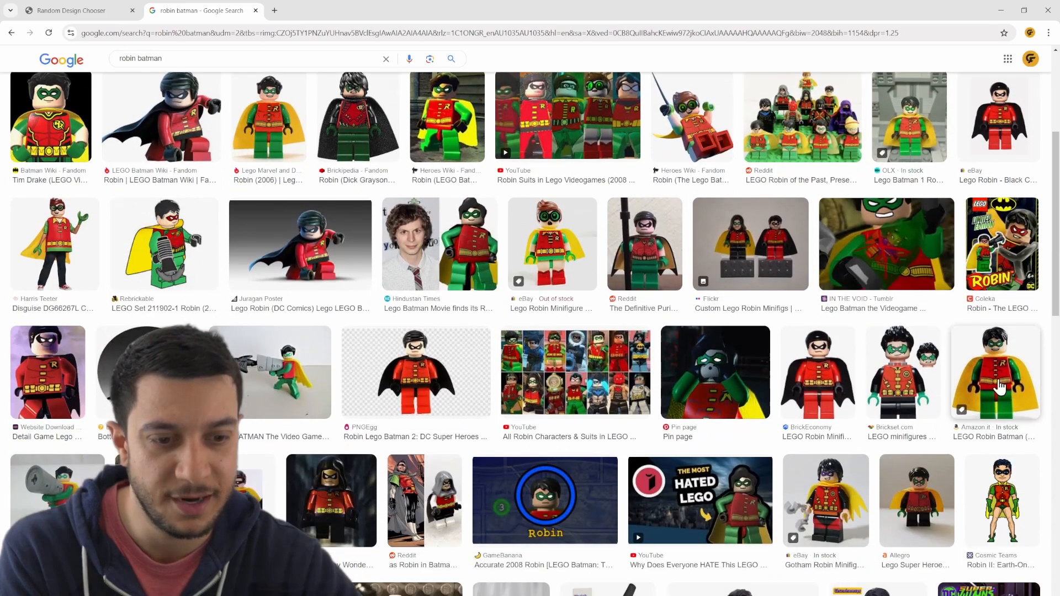
click(997, 369)
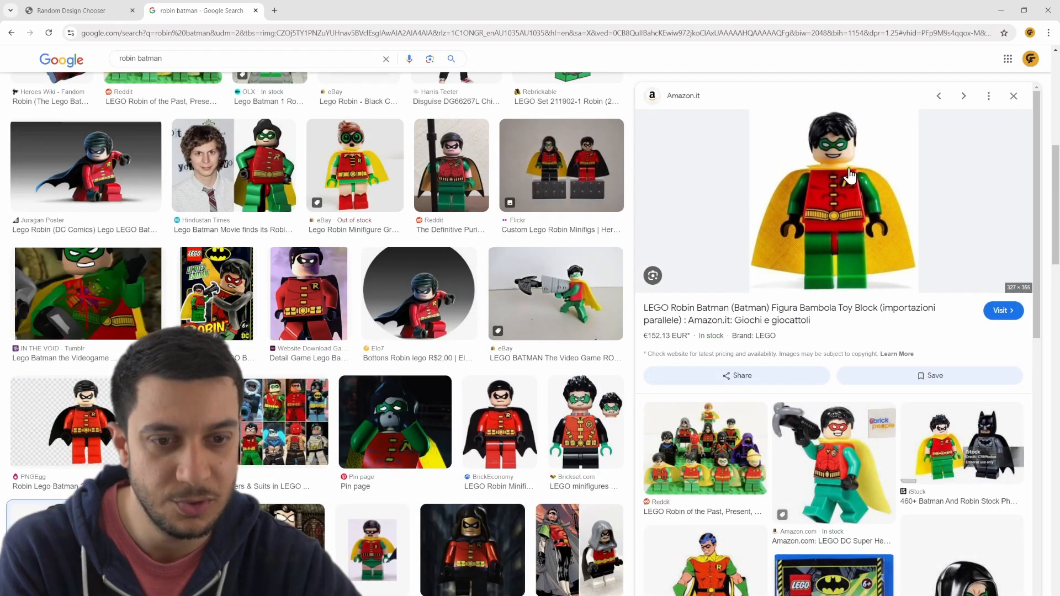
right_click(822, 195)
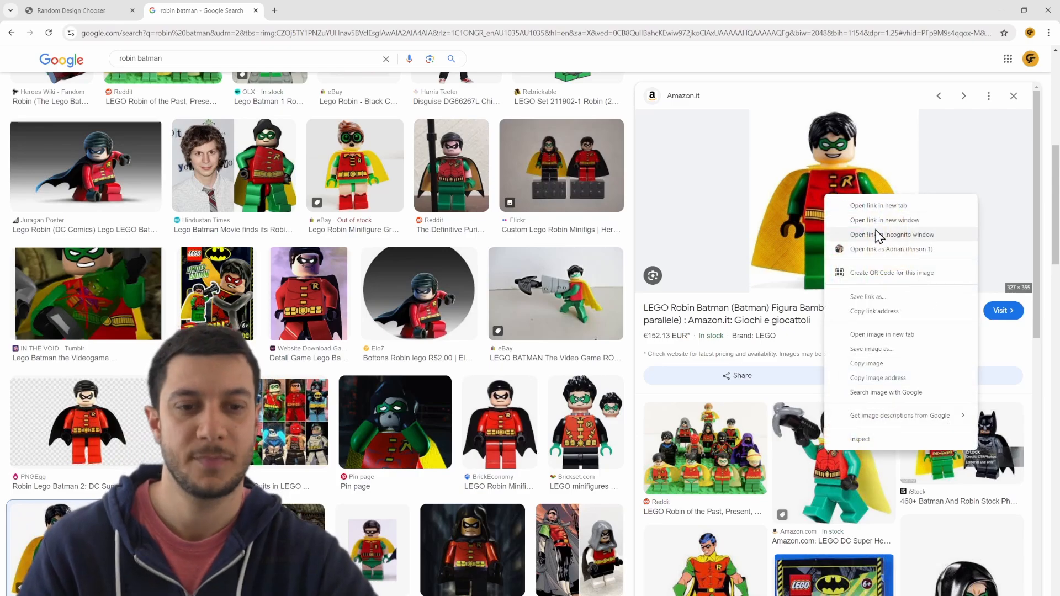
click(901, 364)
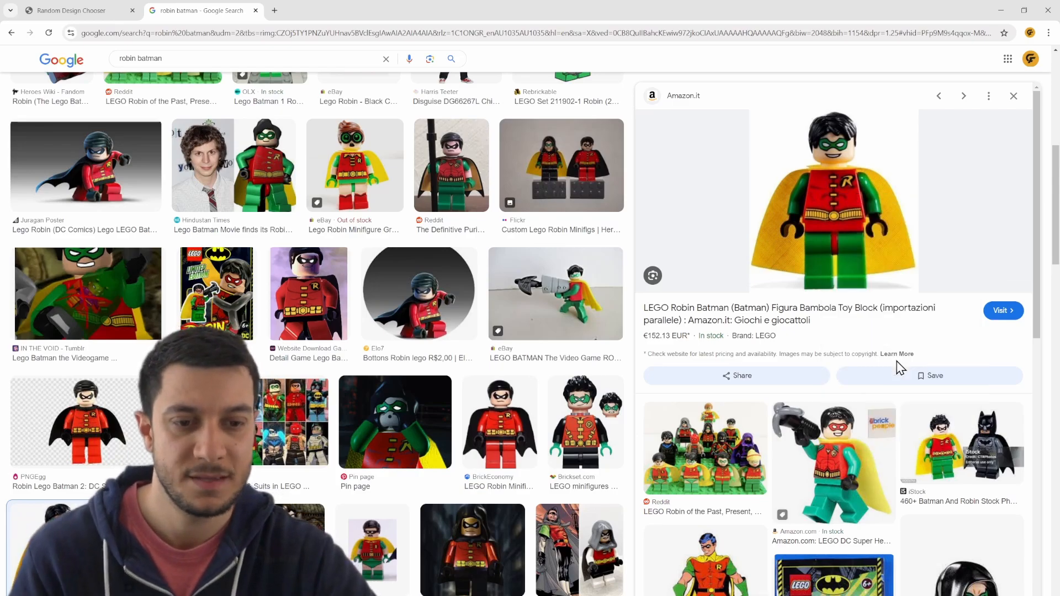
- Switch to CorelDRAW and paste the copied LEGO Robin image onto the blank A4 page
click(1001, 9)
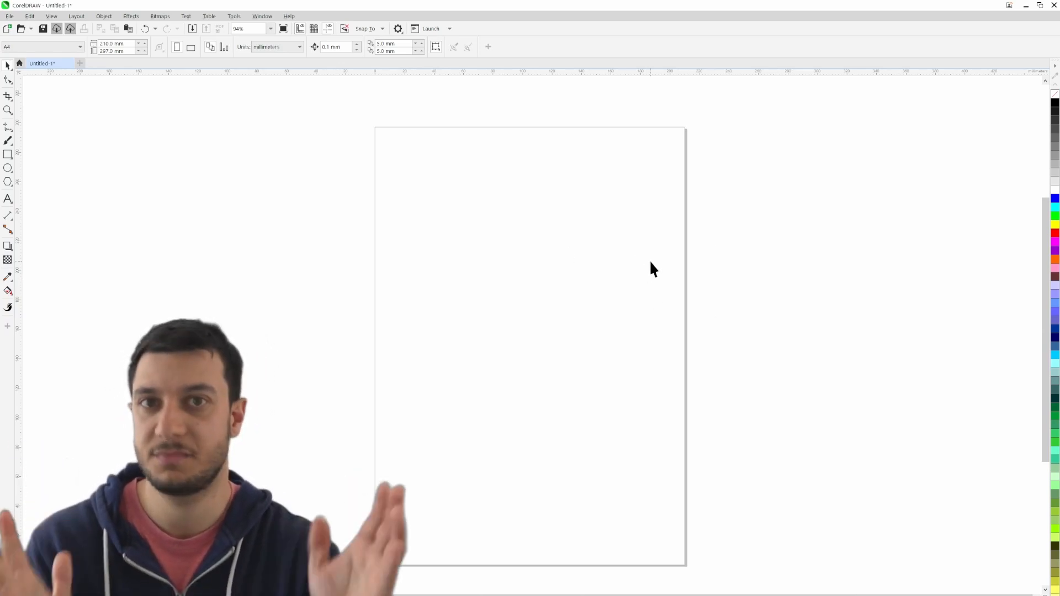
right_click(505, 299)
click(534, 371)
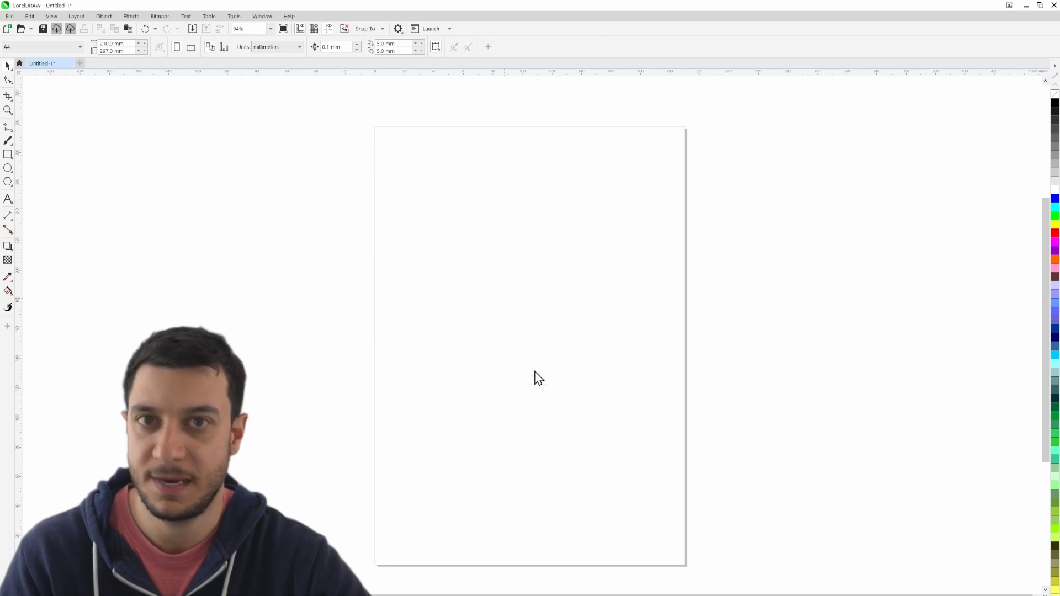
click(733, 320)
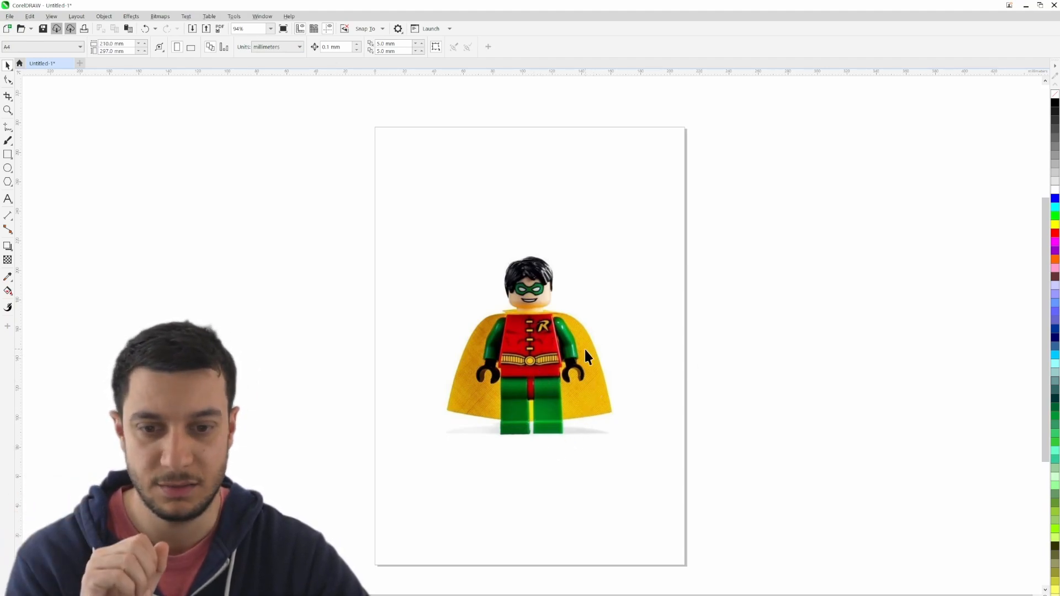
- Convert the pasted Robin bitmap to Grayscale (8-bit) mode
click(517, 382)
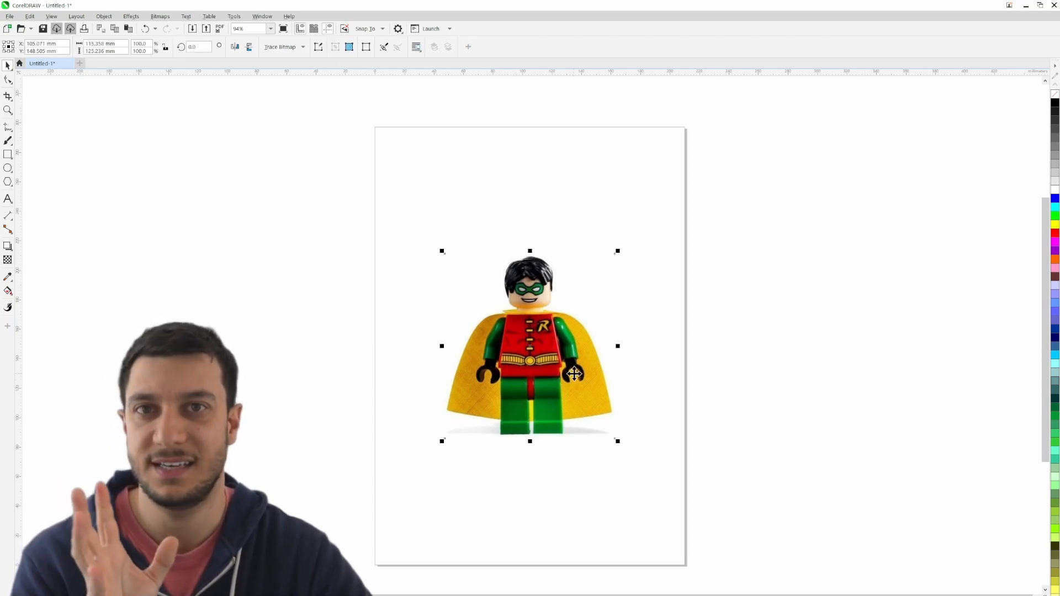
click(159, 19)
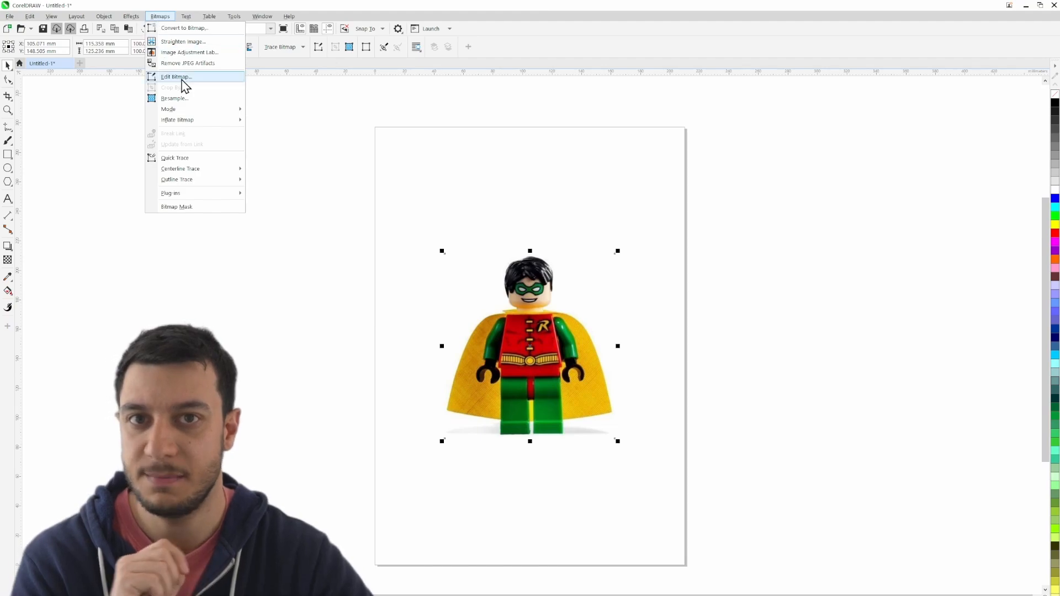
mouse_move(203, 111)
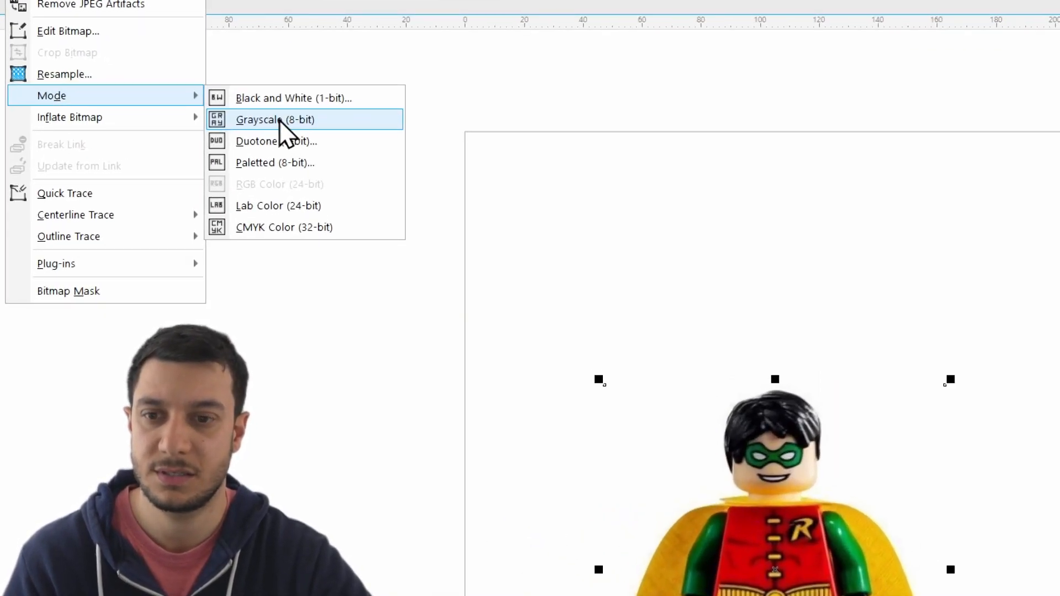
click(262, 123)
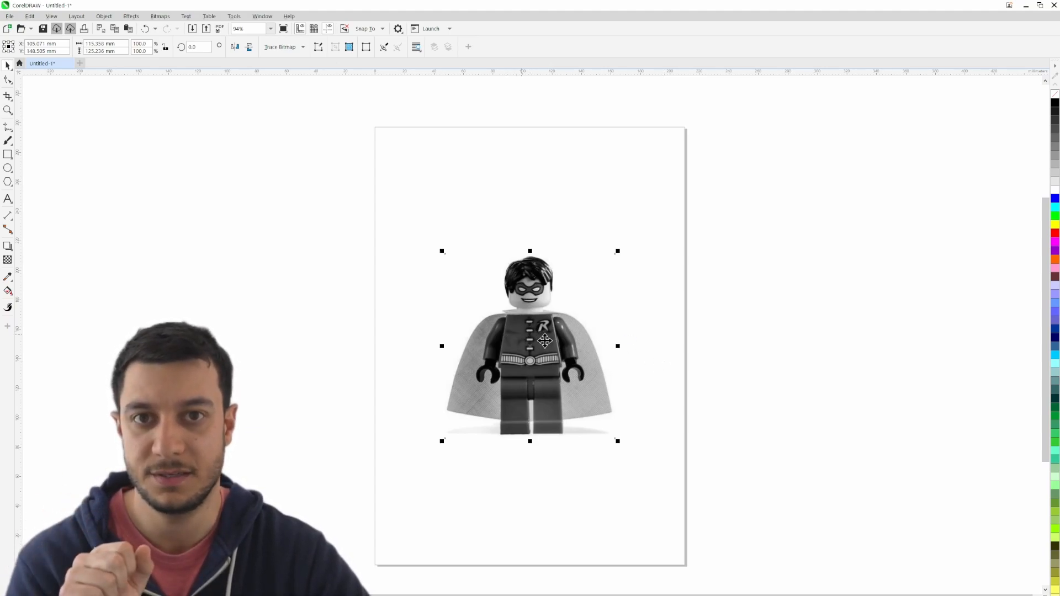
- Move the grayscale Robin image around the page as a trial, and undo the moves
drag(544, 340, 473, 332)
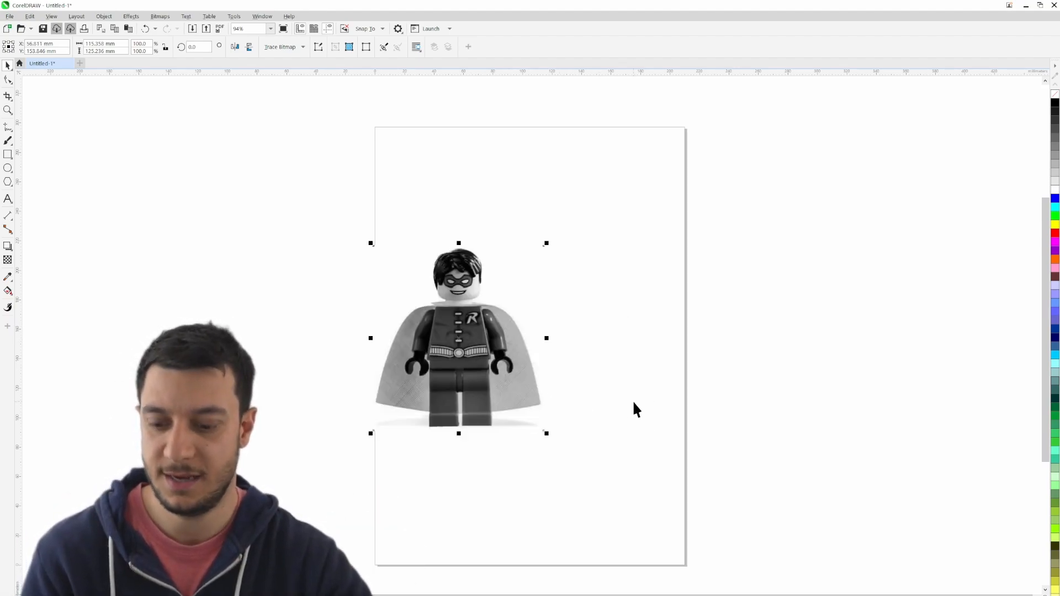
key(ctrl+z)
key(ctrl+z)
key(ctrl+z)
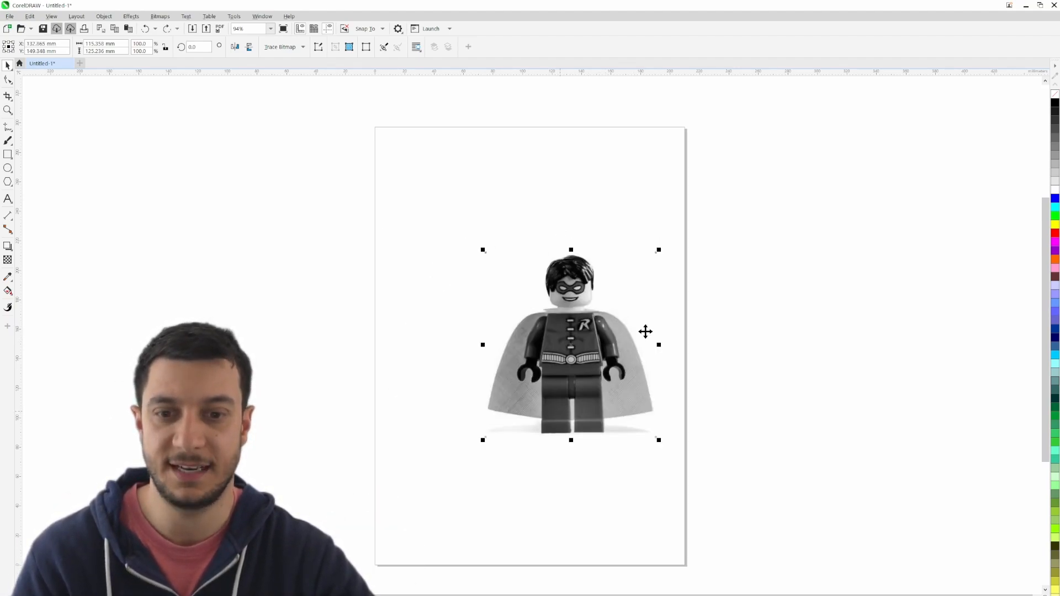
key(ctrl+z)
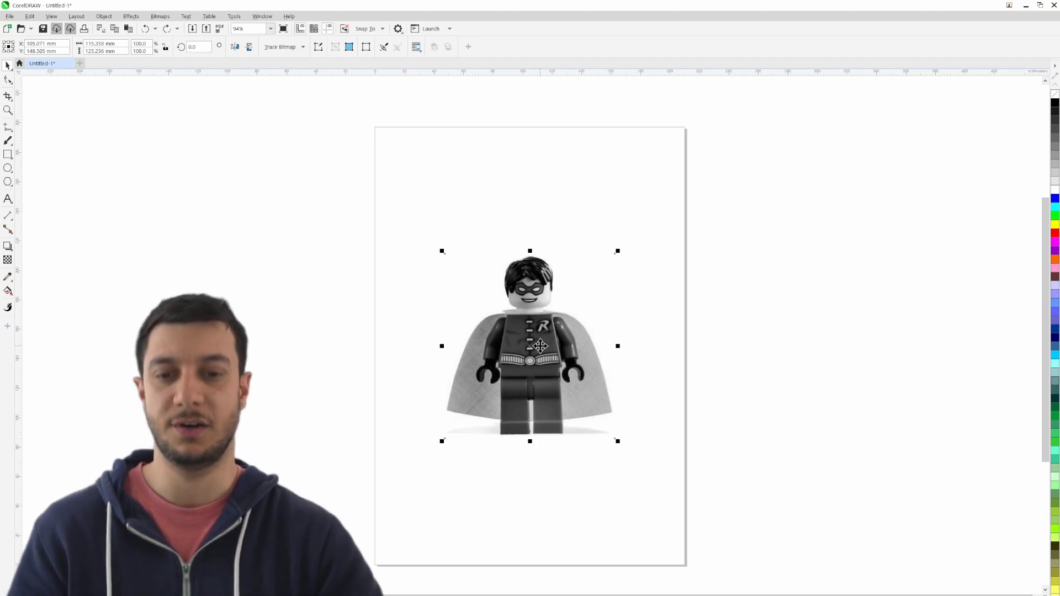
- Lock the grayscale Robin image in place and try to move it to test the lock
right_click(539, 333)
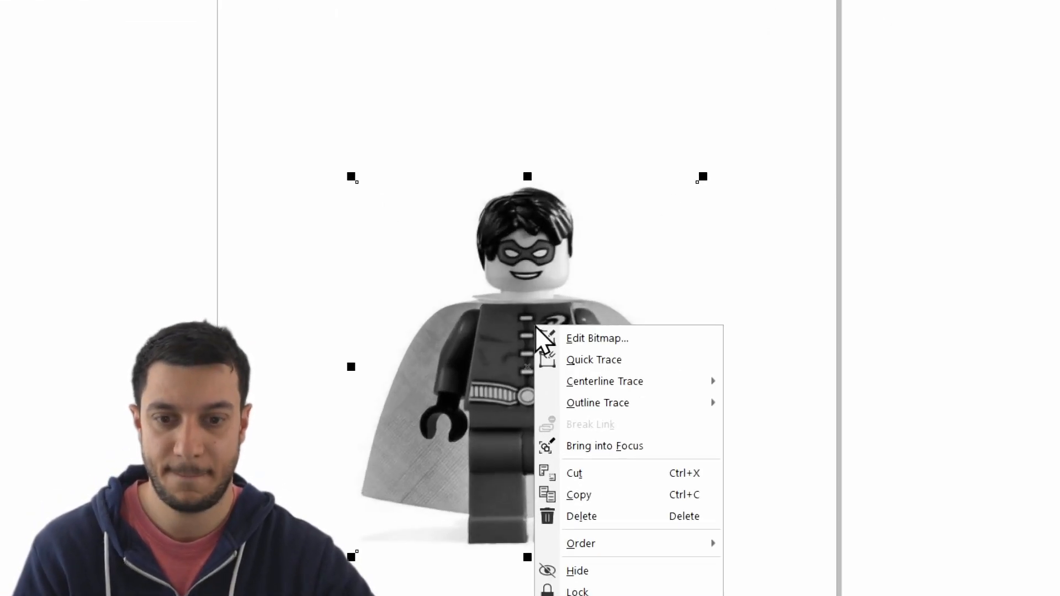
click(595, 591)
click(598, 376)
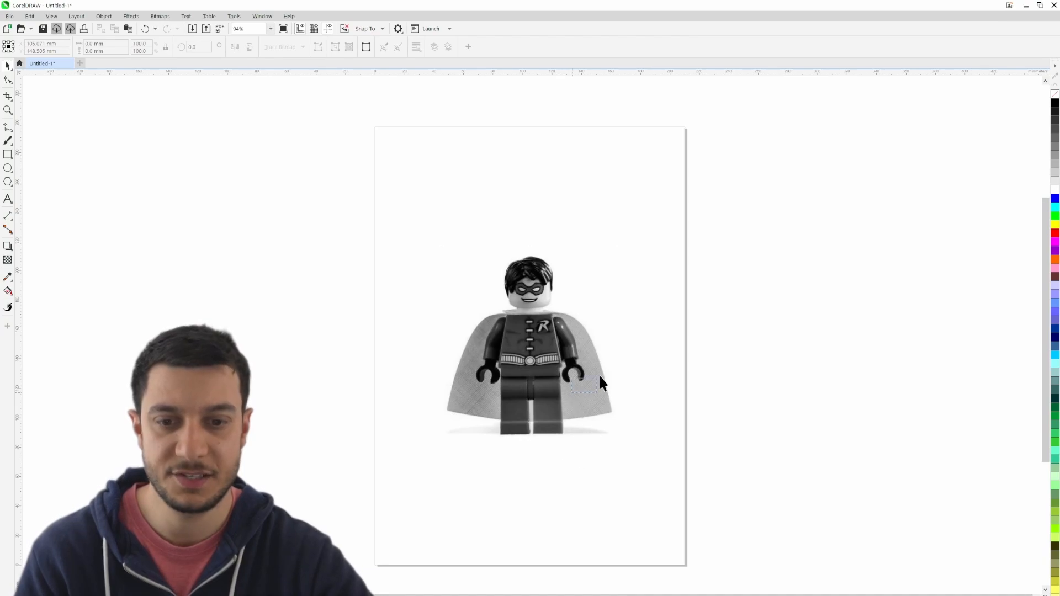
drag(548, 346, 480, 355)
drag(596, 342, 587, 364)
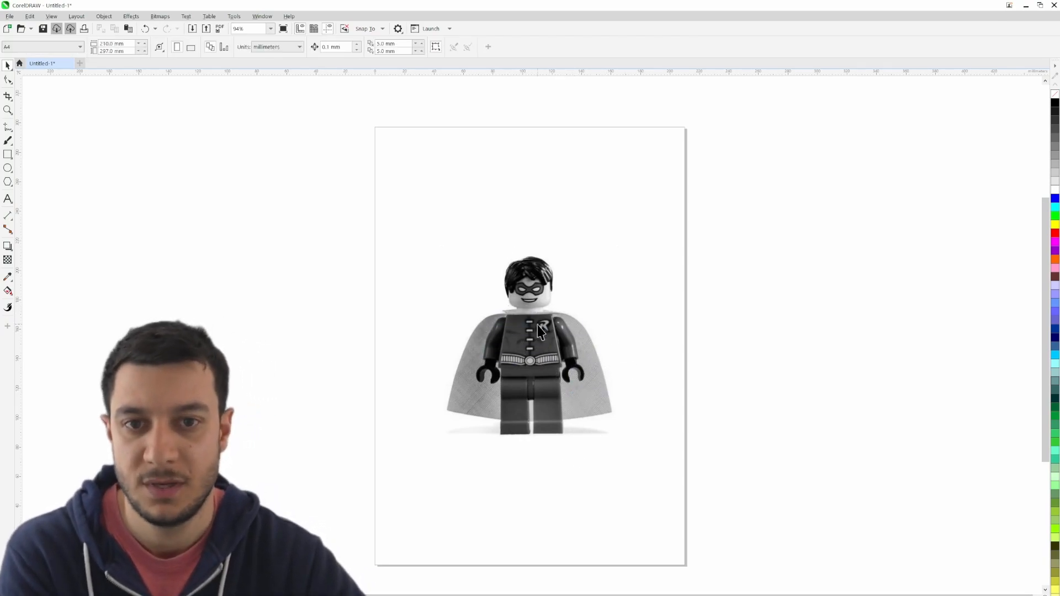
- Draw a rectangle about 28.2 mm wide and 29.8 mm high over Robin's head with the Rectangle tool
scroll(540, 329, up, 3)
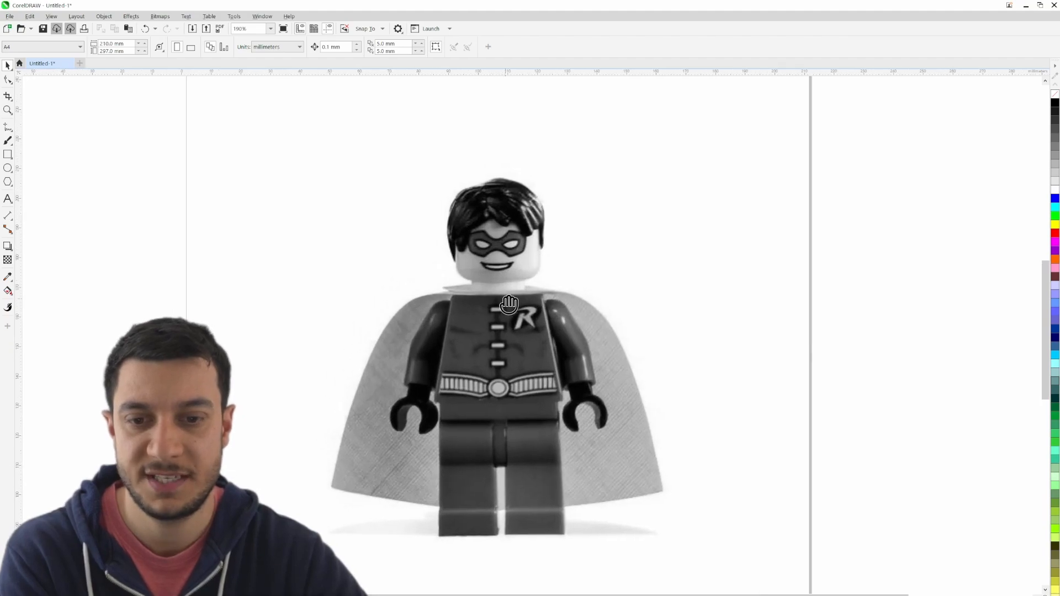
scroll(509, 304, up, 2)
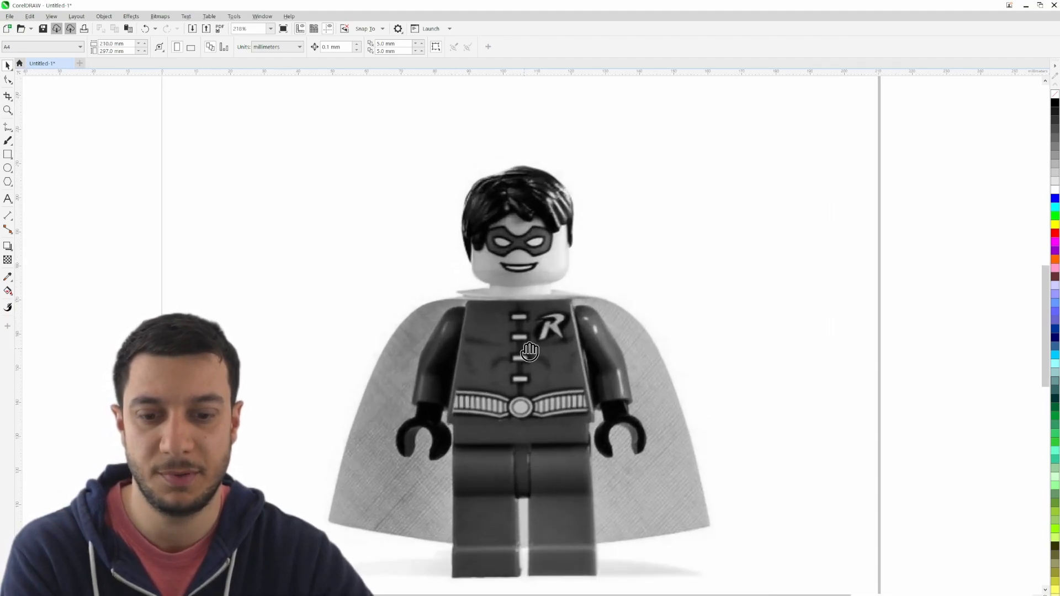
drag(529, 351, 532, 339)
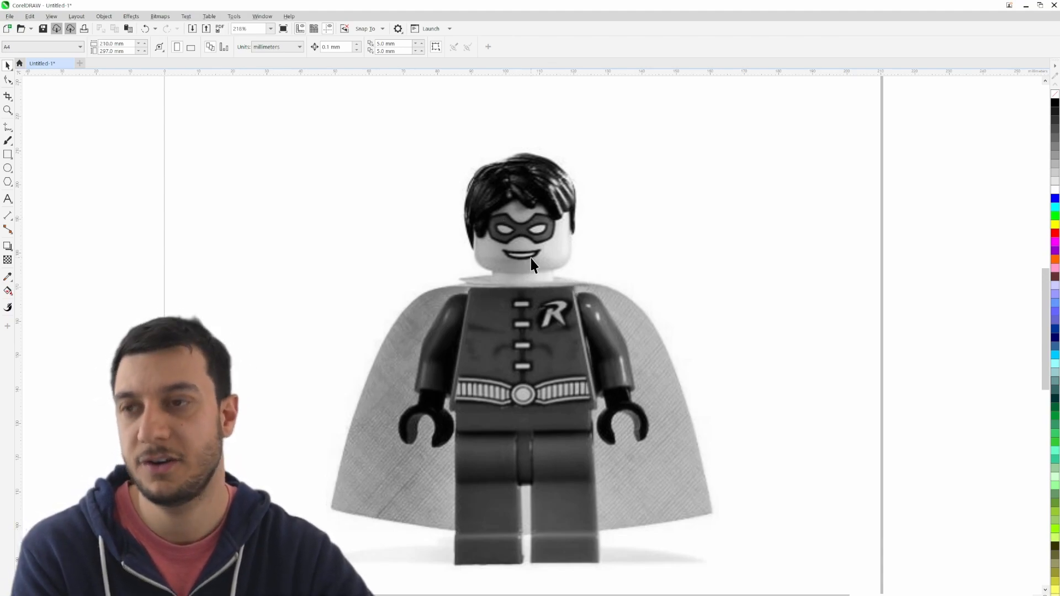
scroll(510, 145, up, 1)
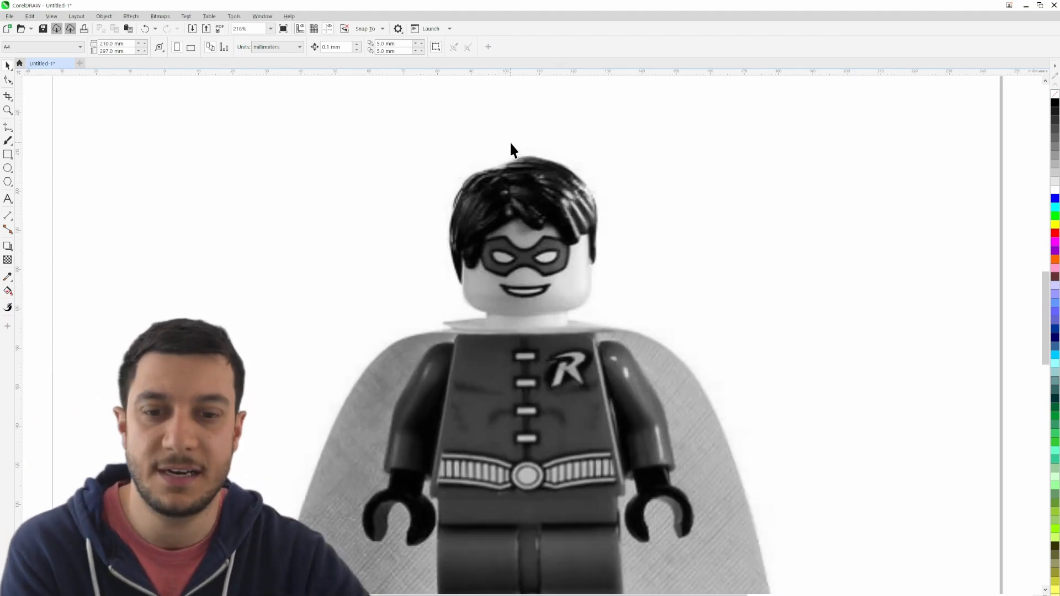
scroll(513, 221, up, 3)
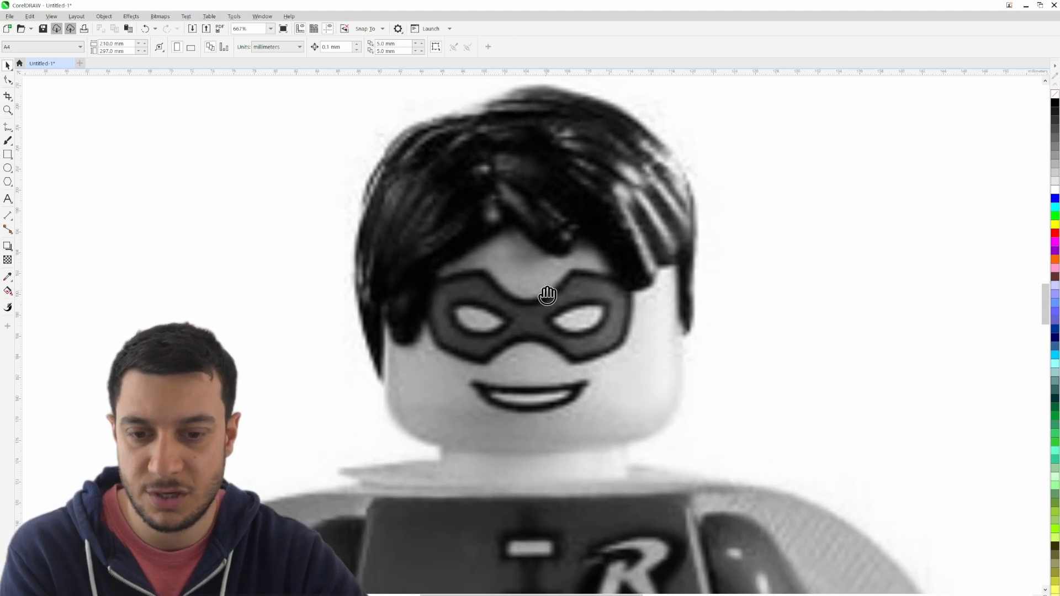
drag(547, 295, 517, 298)
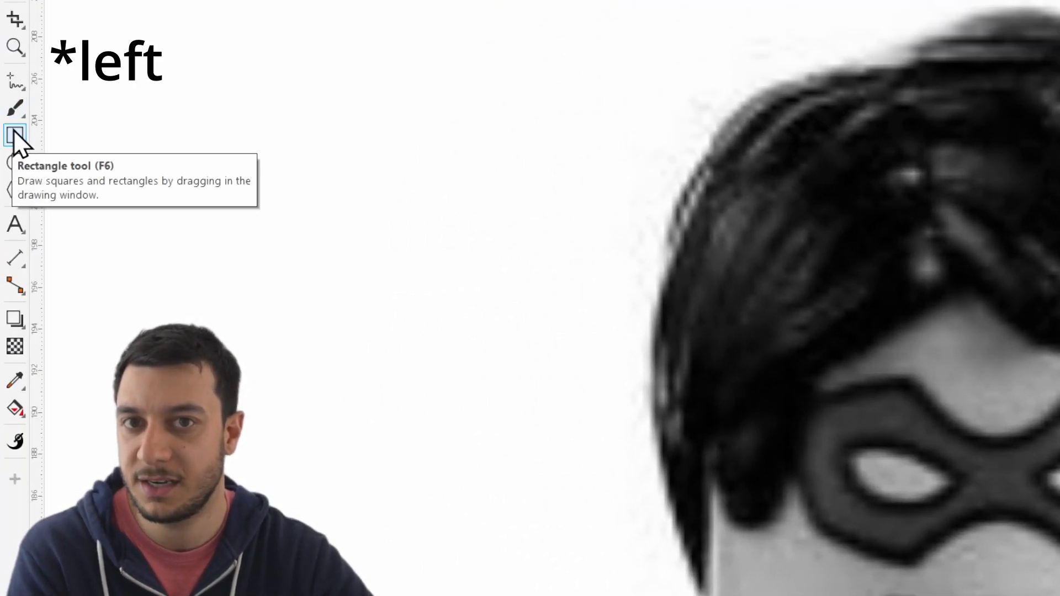
click(15, 136)
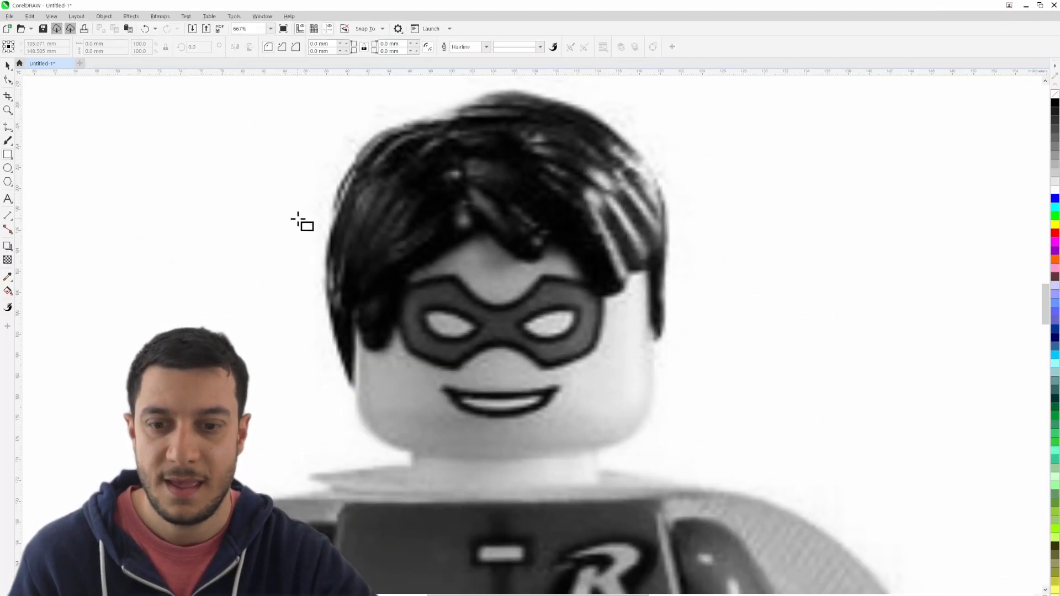
drag(359, 146, 655, 458)
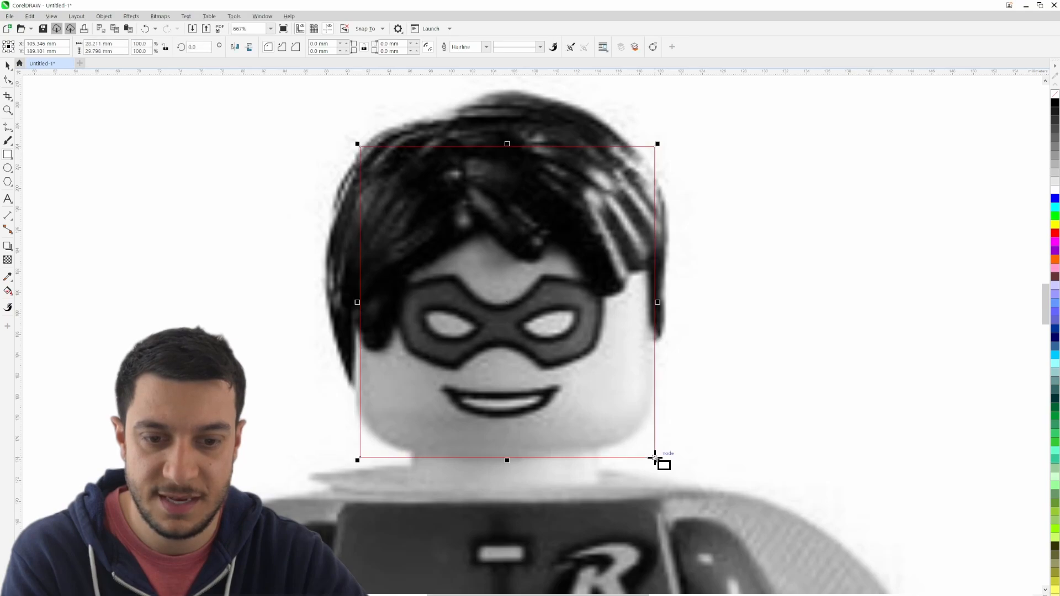
- Adjust the rectangle's sides to fit Robin's head, making it about 28 mm wide and 29.3 mm high
drag(357, 304, 354, 304)
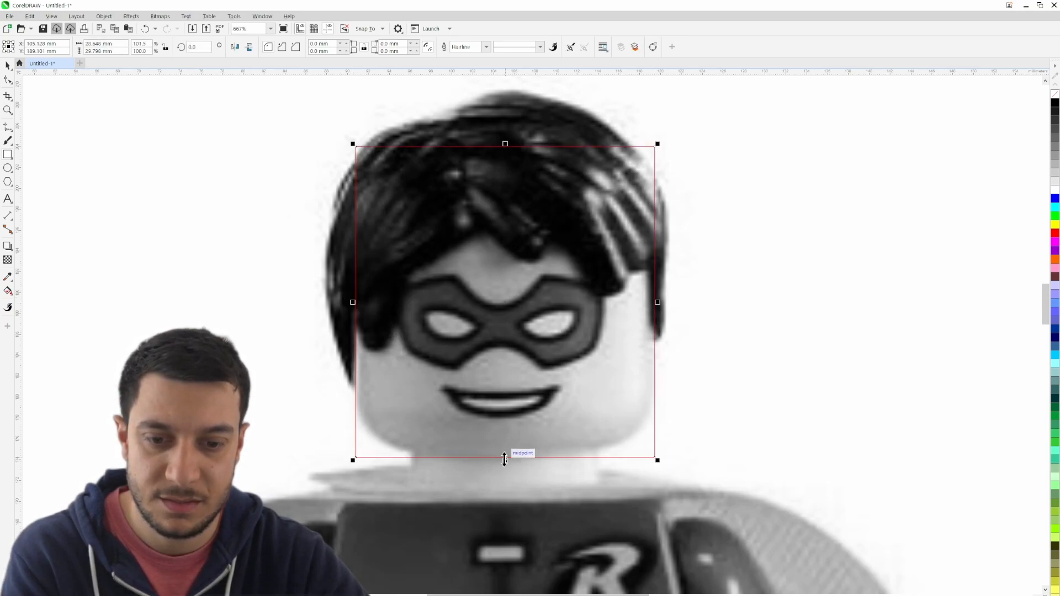
drag(506, 457, 505, 458)
drag(505, 147, 505, 151)
drag(655, 305, 654, 306)
click(685, 312)
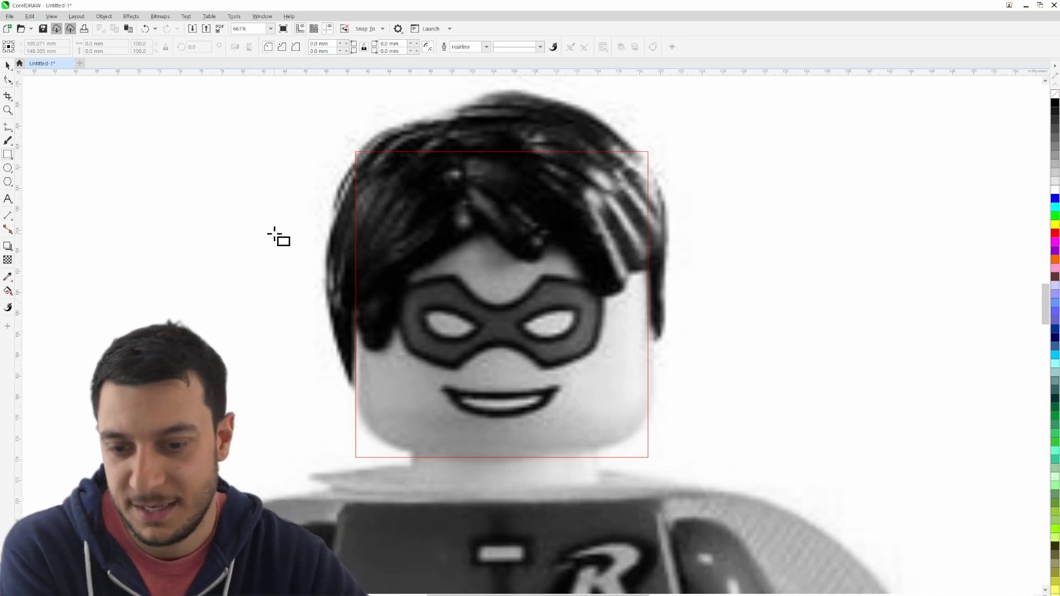
- Round all four corners of the head rectangle with a 10 mm corner radius
click(8, 65)
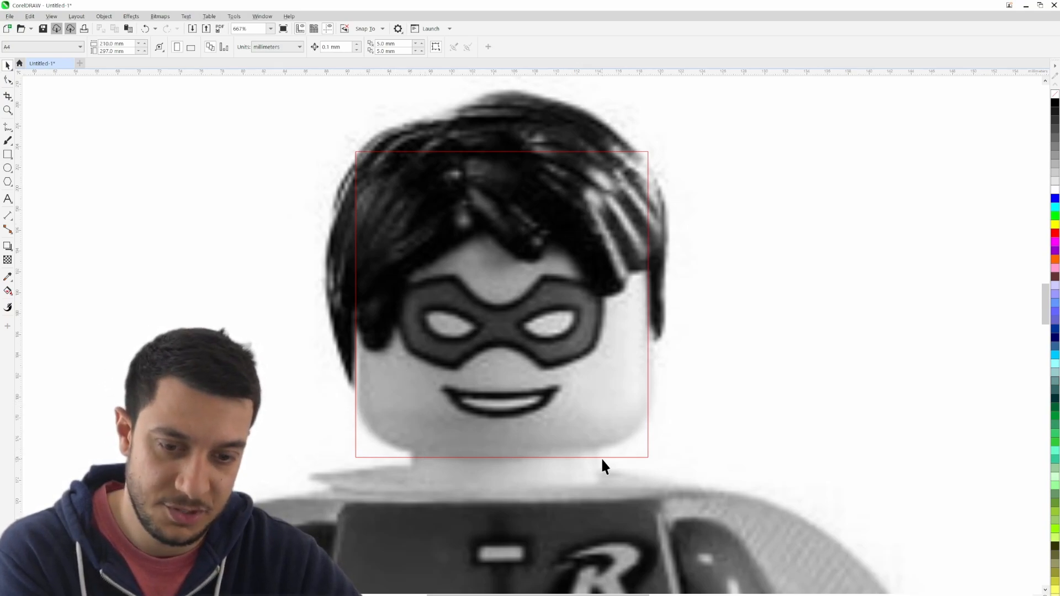
click(525, 458)
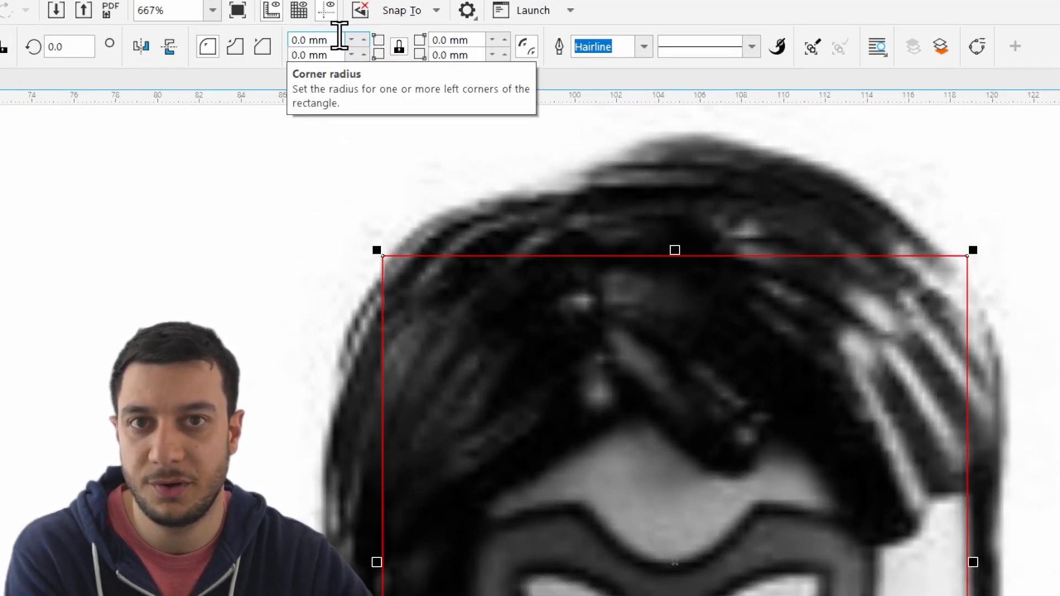
drag(338, 38, 283, 40)
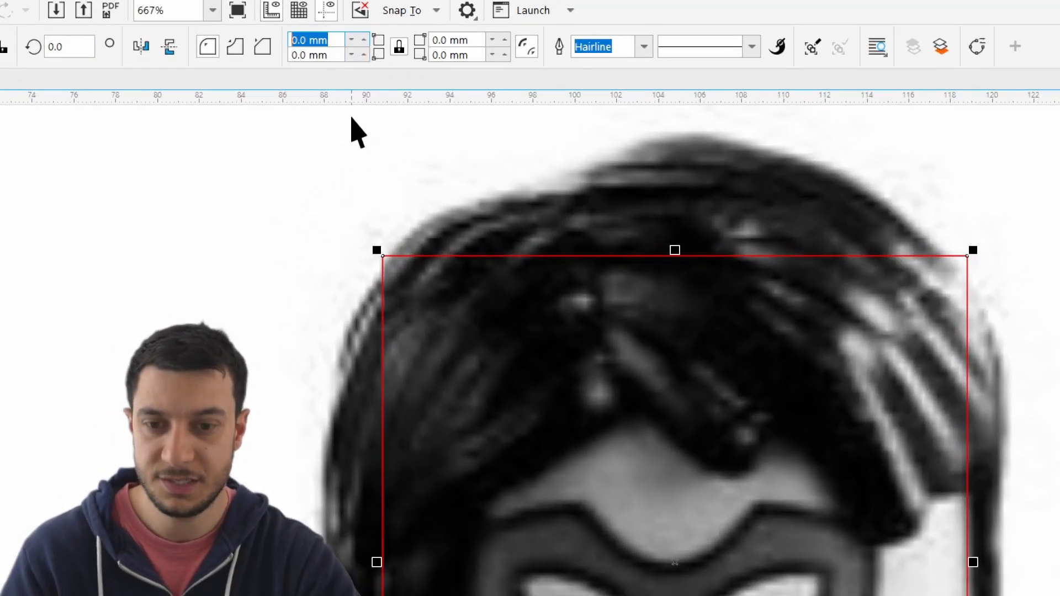
text(10mm)
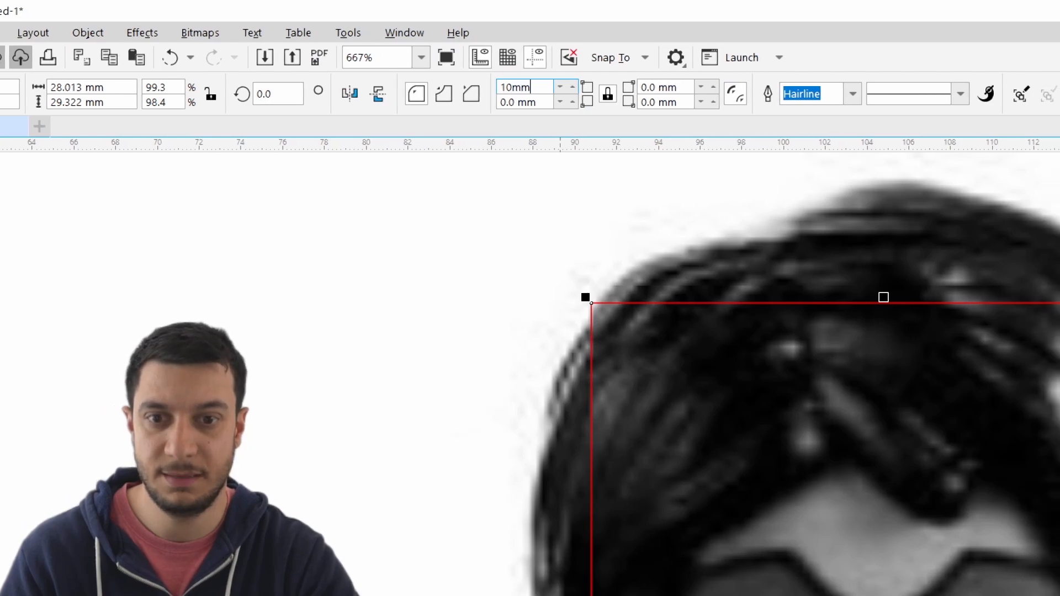
key(Return)
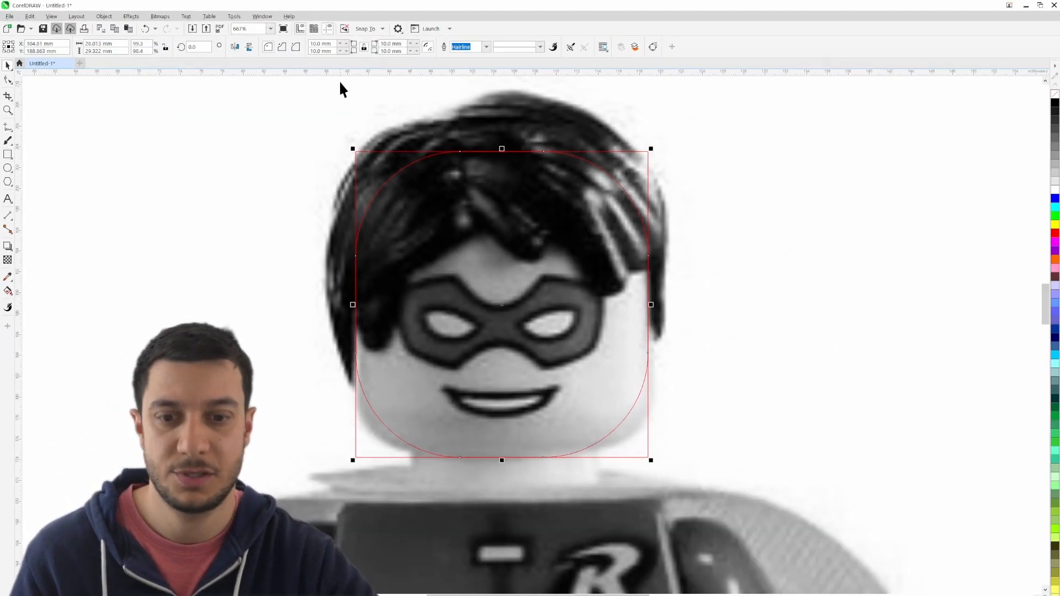
click(397, 460)
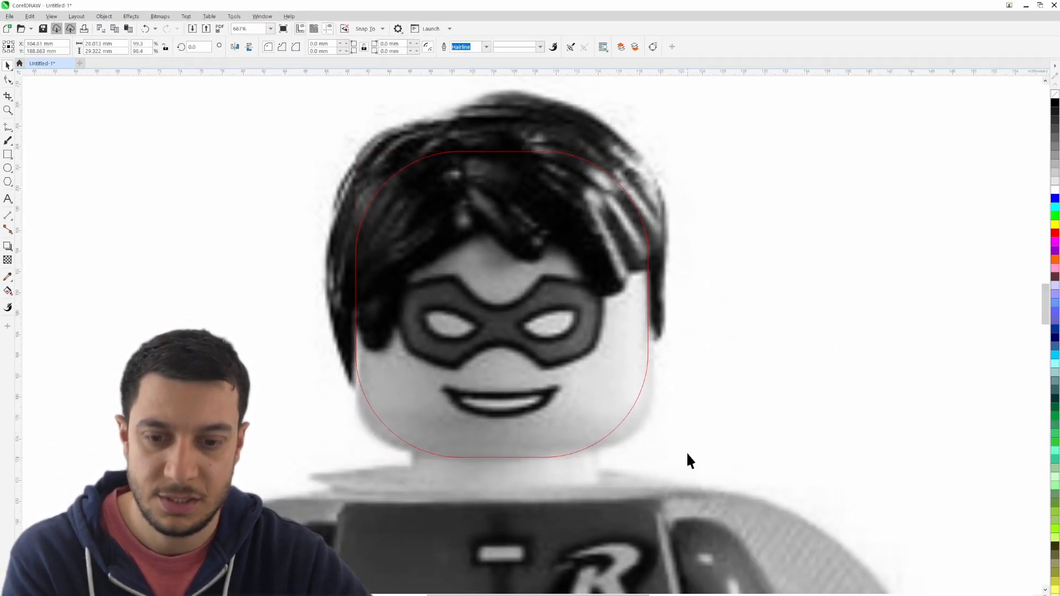
- Widen the rounded head rectangle to about 28.6 mm to match the sides of the face
click(625, 418)
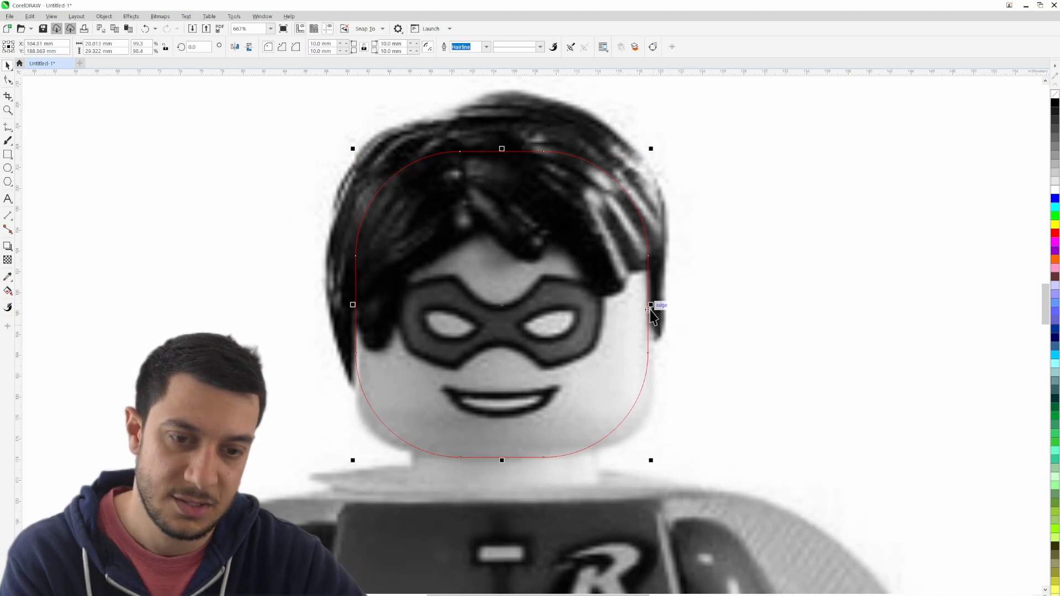
drag(650, 308, 656, 309)
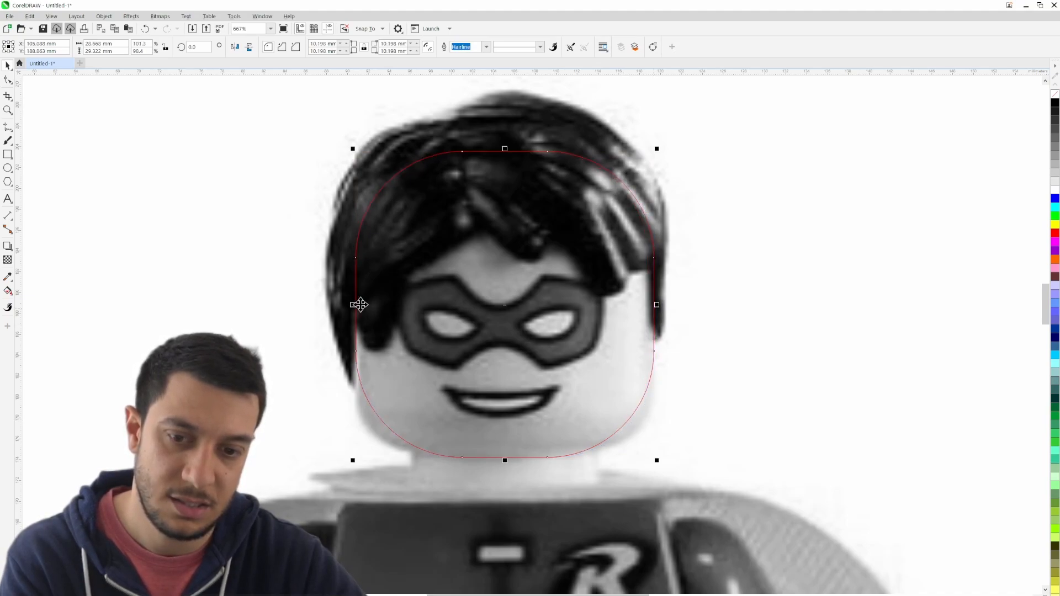
drag(356, 305, 353, 306)
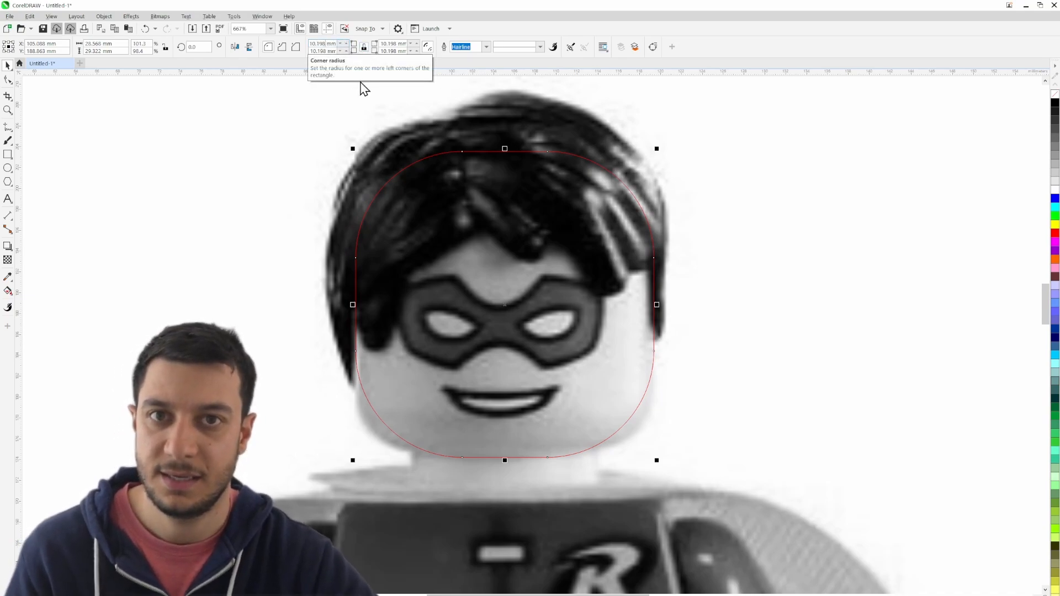
- Try an 8 mm corner radius on the head rectangle, and set it to 7 mm to follow the jaw's curve
key(BackSpace)
key(BackSpace)
key(BackSpace)
key(BackSpace)
key(BackSpace)
text(8)
key(Return)
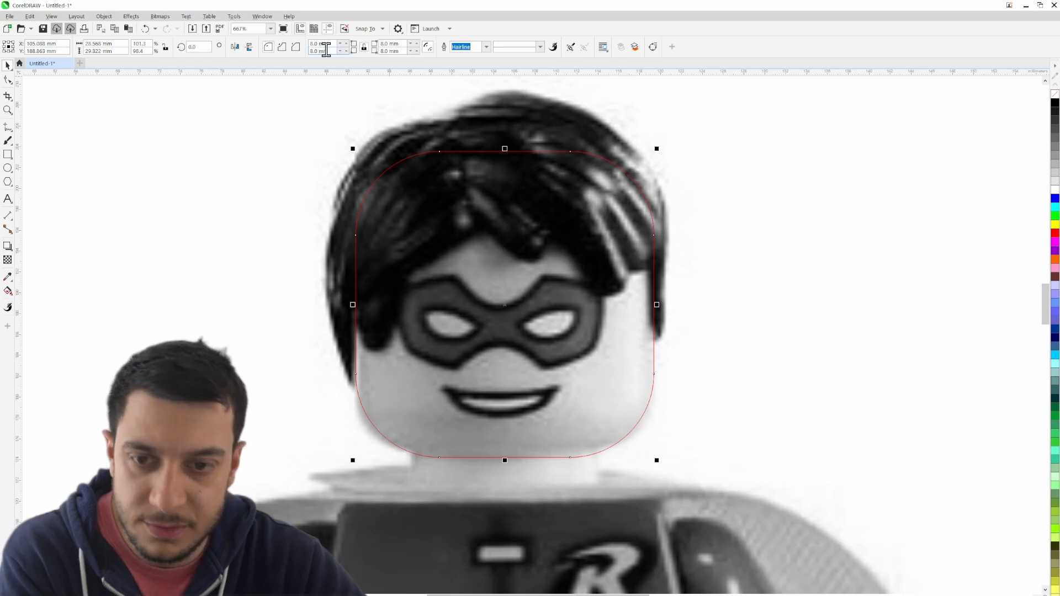
drag(315, 44, 305, 45)
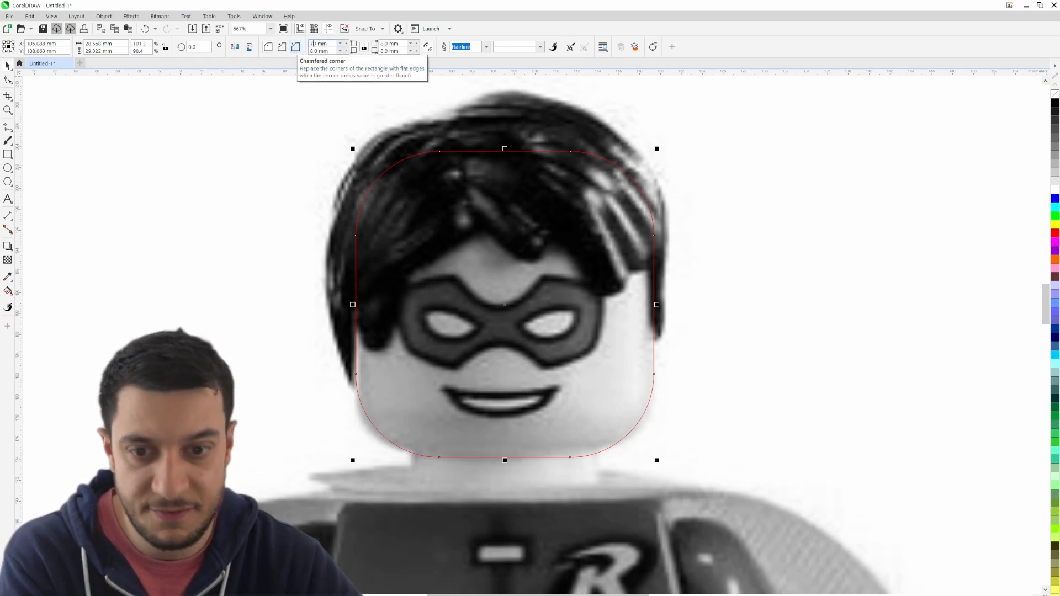
text(7)
key(Return)
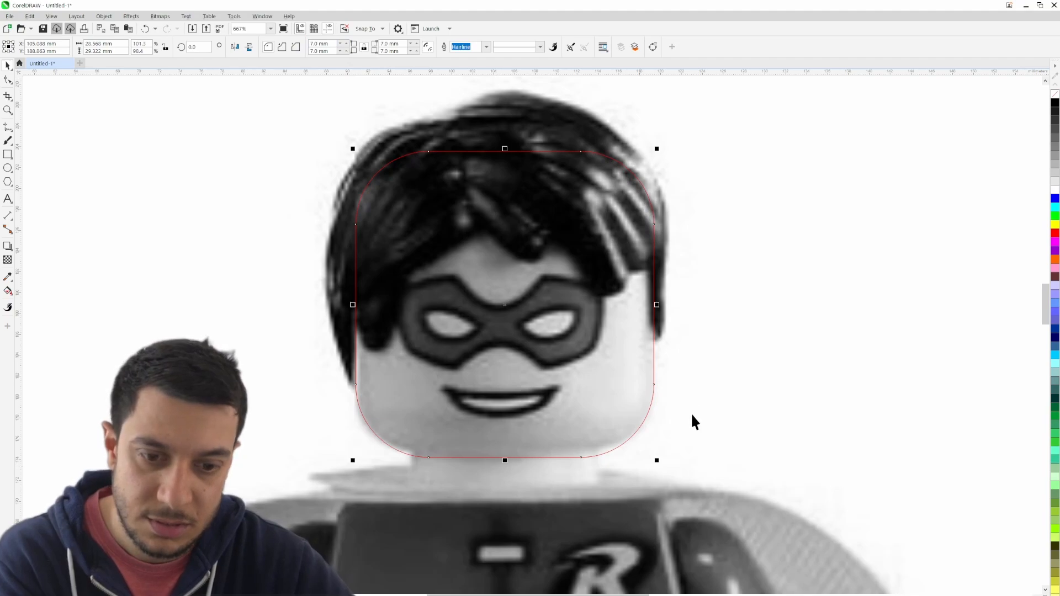
- Shorten the rounded head rectangle to about 28.8 mm high and narrow it to about 28.2 mm wide to match the chin and face side
drag(504, 460, 504, 456)
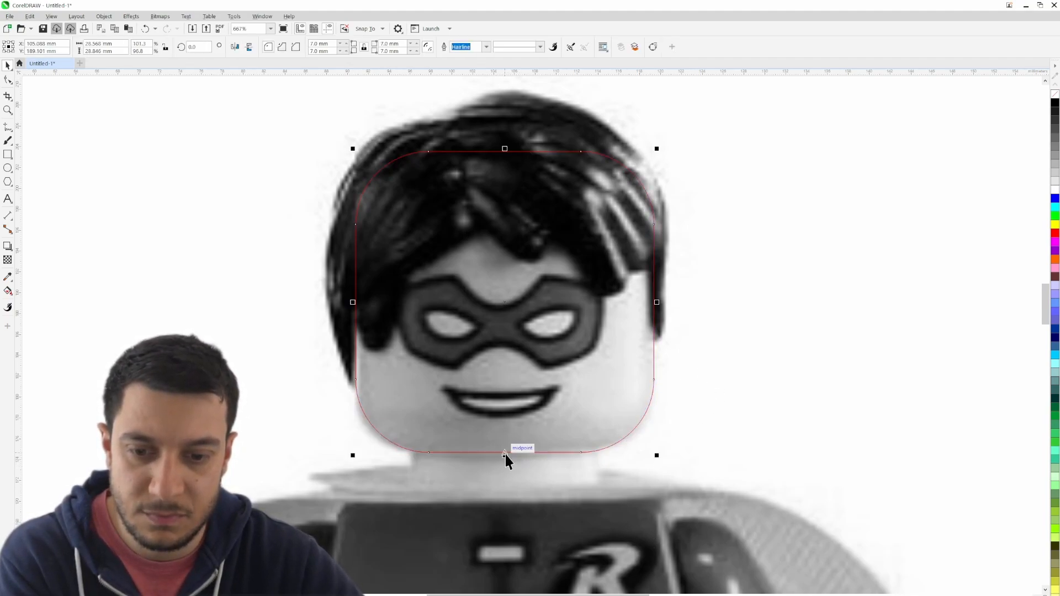
click(799, 435)
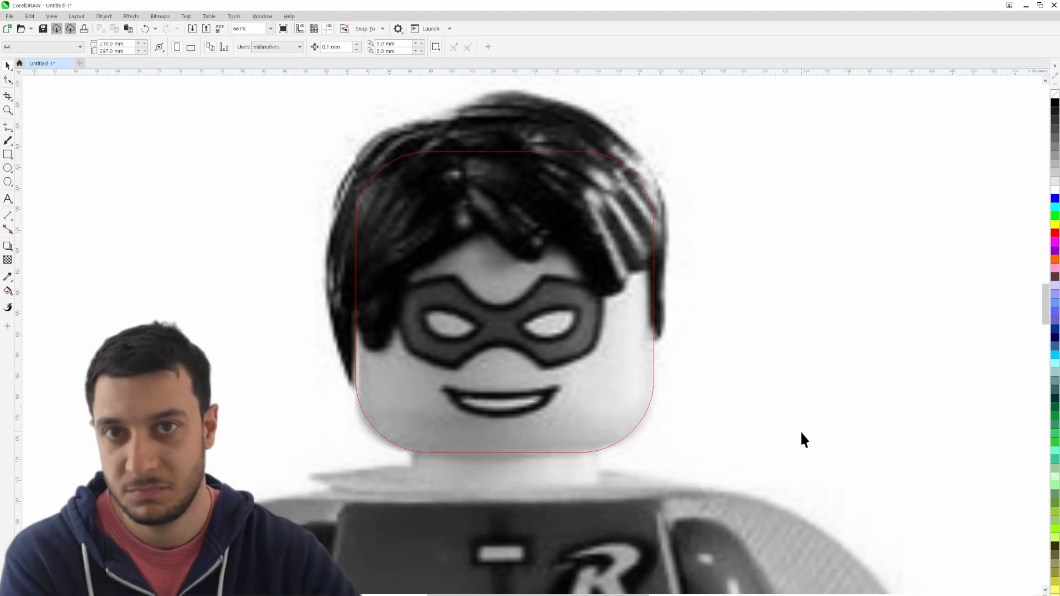
scroll(761, 387, down, 2)
scroll(662, 398, up, 3)
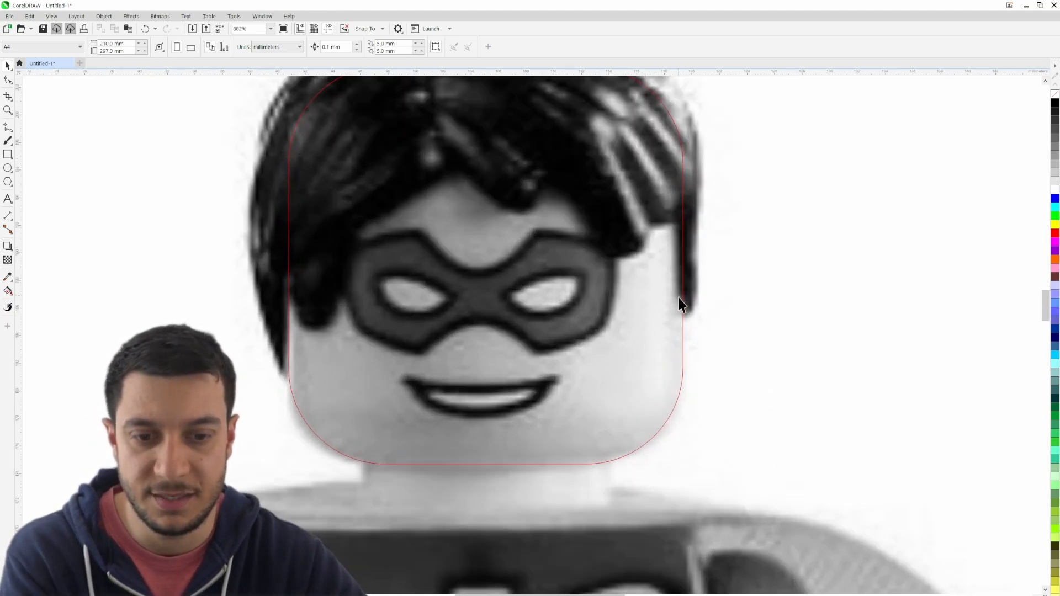
drag(680, 304, 802, 383)
click(782, 349)
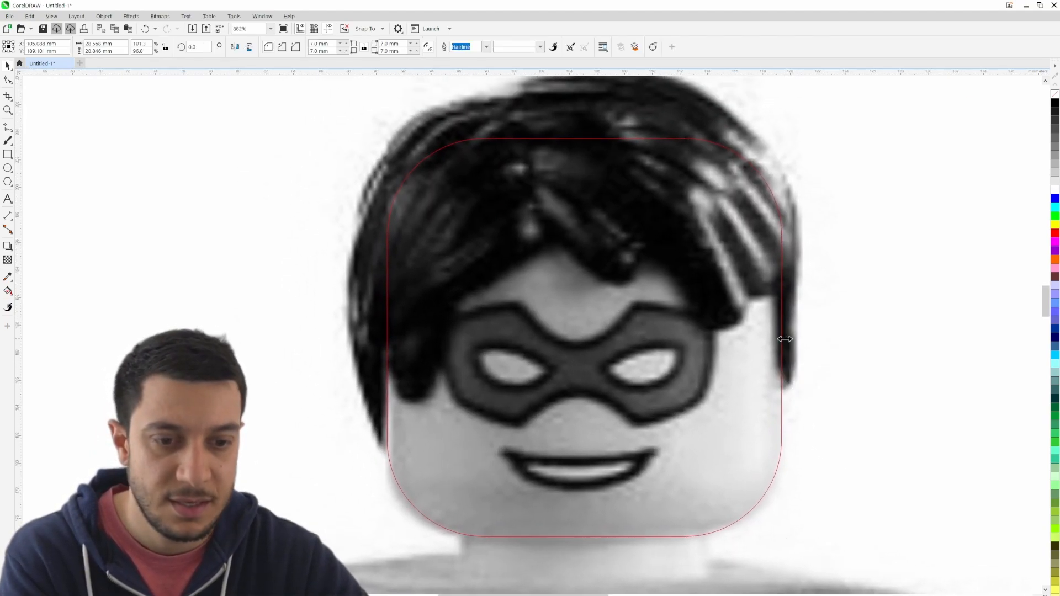
drag(784, 339, 780, 339)
click(831, 375)
- Draw an ellipse about 4.6 mm wide and 4.6 mm high over the forehead, with its lower edge on the mask's upper notch
drag(559, 324, 480, 291)
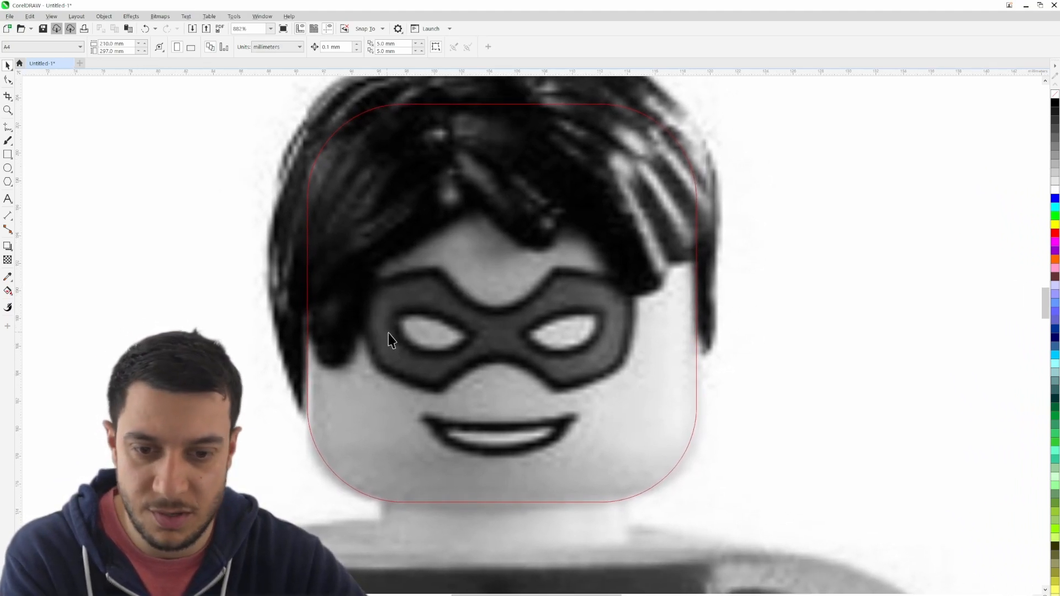
scroll(425, 335, up, 2)
drag(636, 295, 545, 278)
click(7, 169)
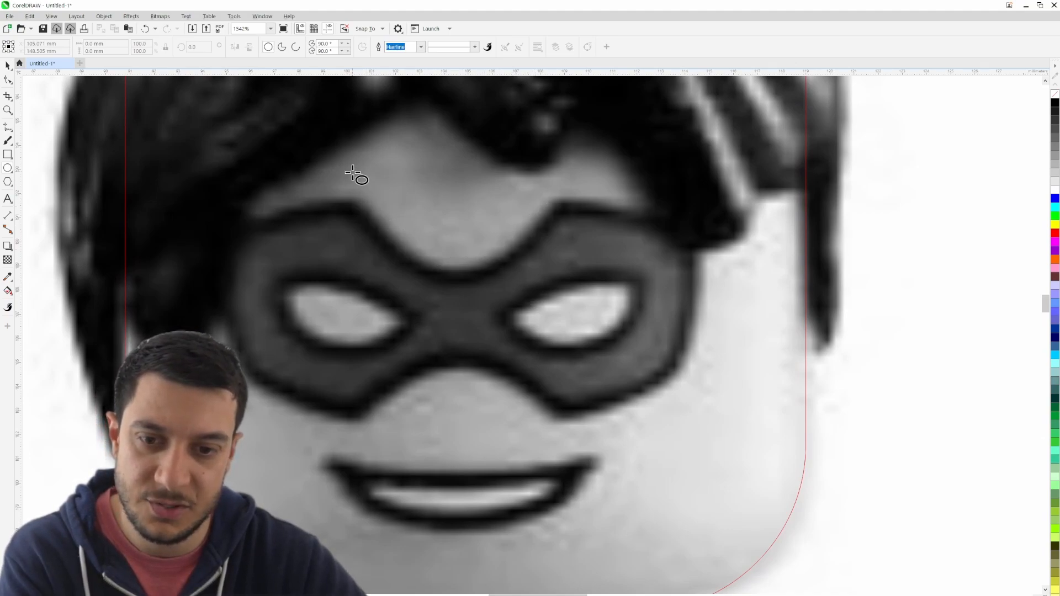
drag(418, 159, 526, 264)
drag(535, 209, 531, 210)
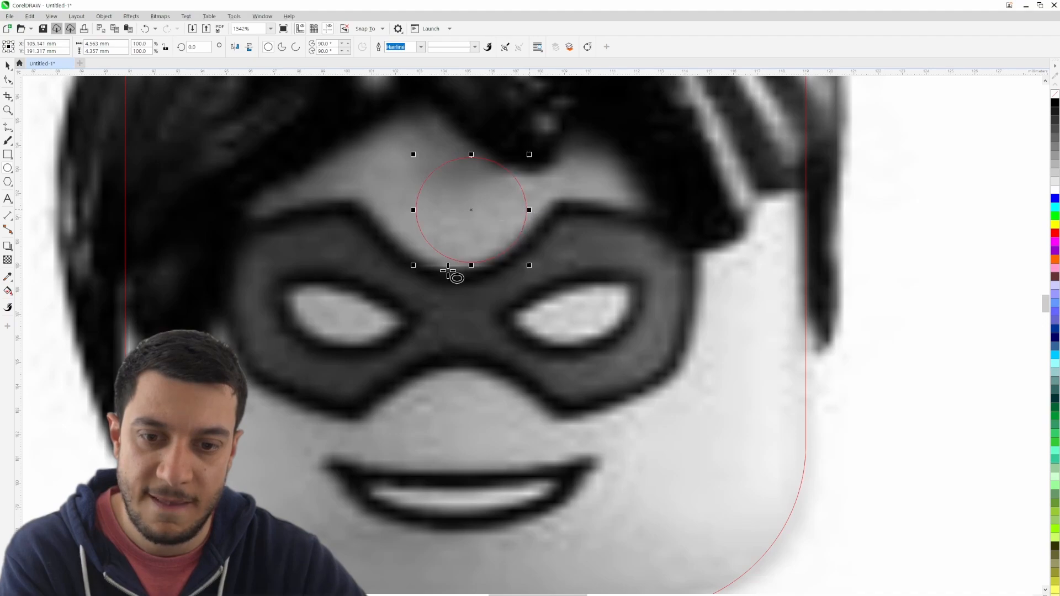
drag(471, 265, 469, 268)
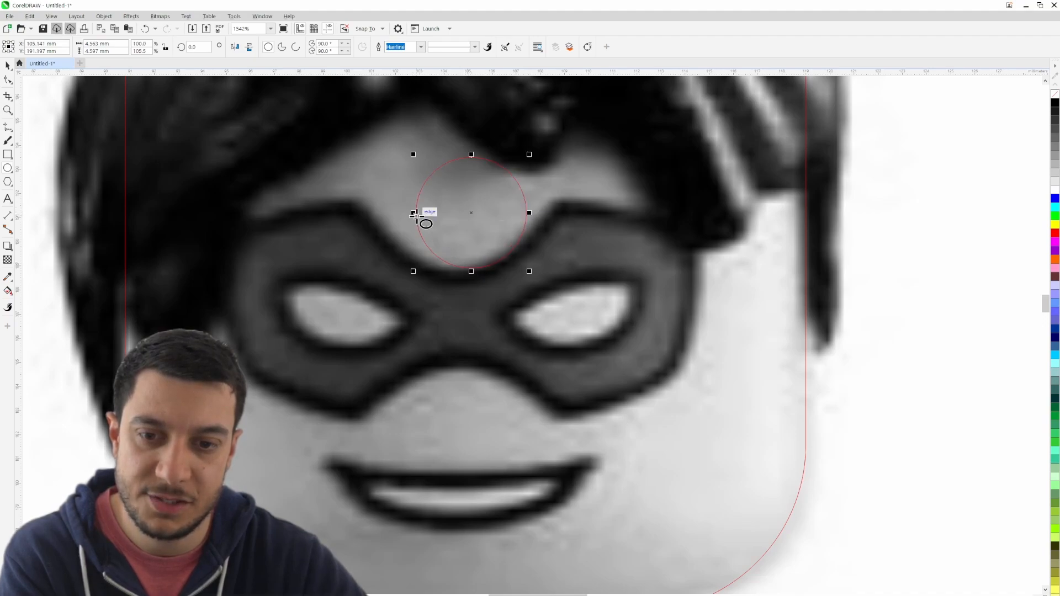
- Stretch the forehead ellipse to about 7 mm wide and 5.8 mm high so its lower half follows the mask's upper notch
drag(419, 219, 365, 201)
key(ctrl+z)
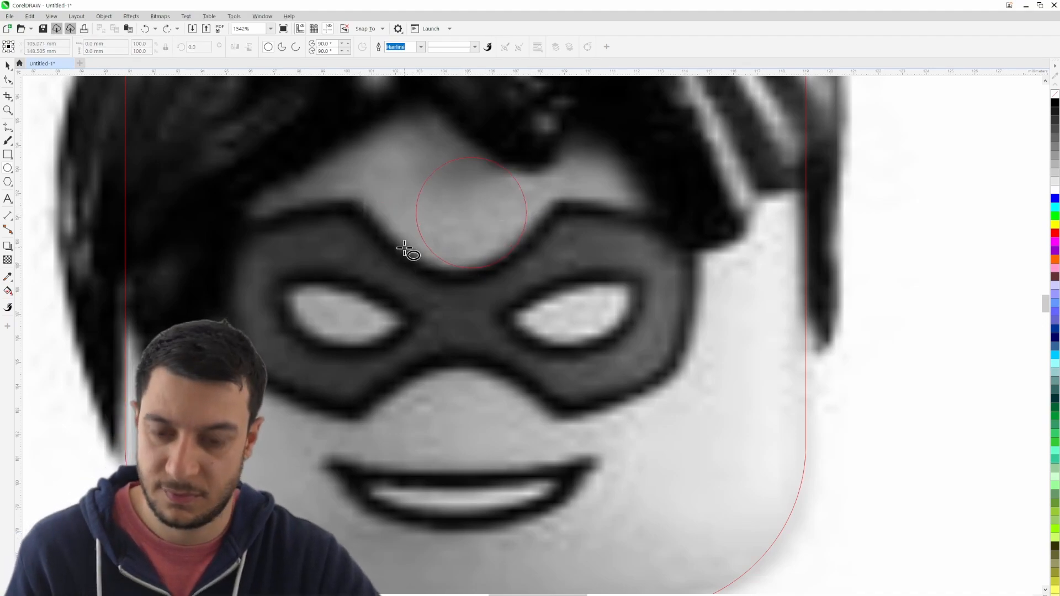
click(8, 65)
click(416, 213)
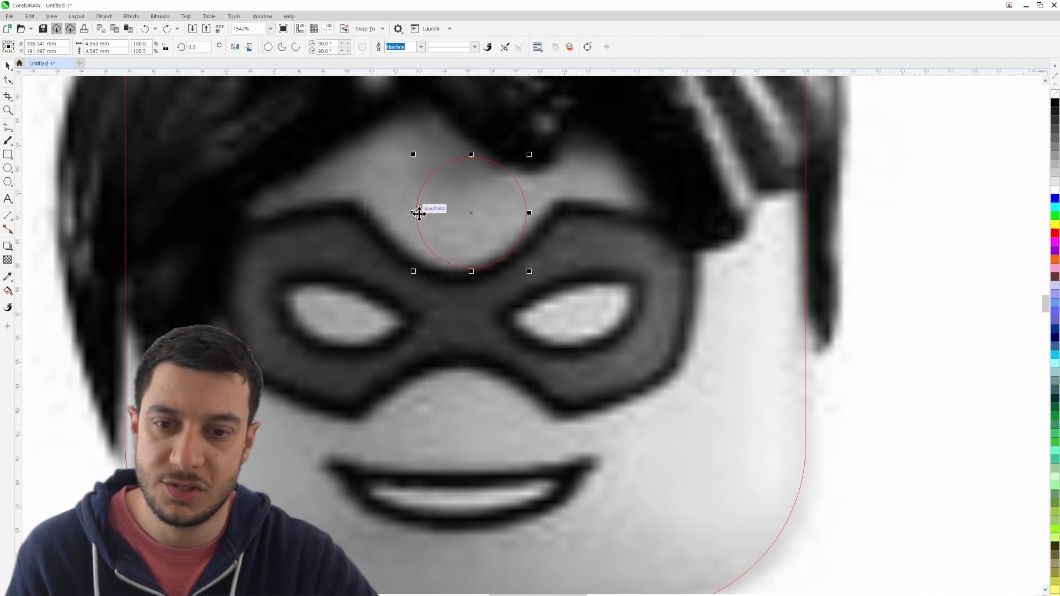
drag(415, 213, 364, 200)
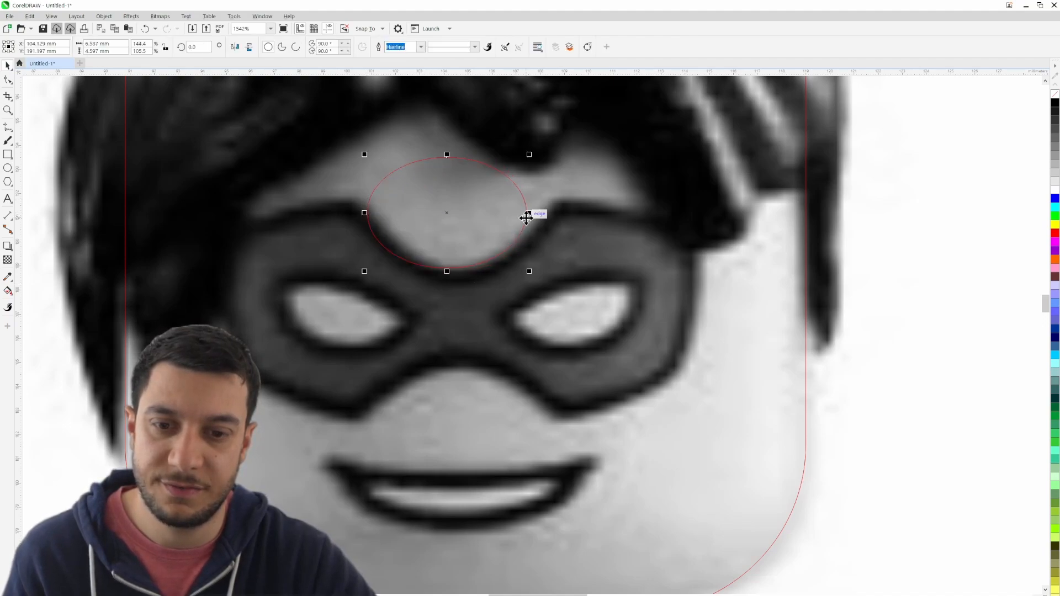
drag(527, 213, 557, 202)
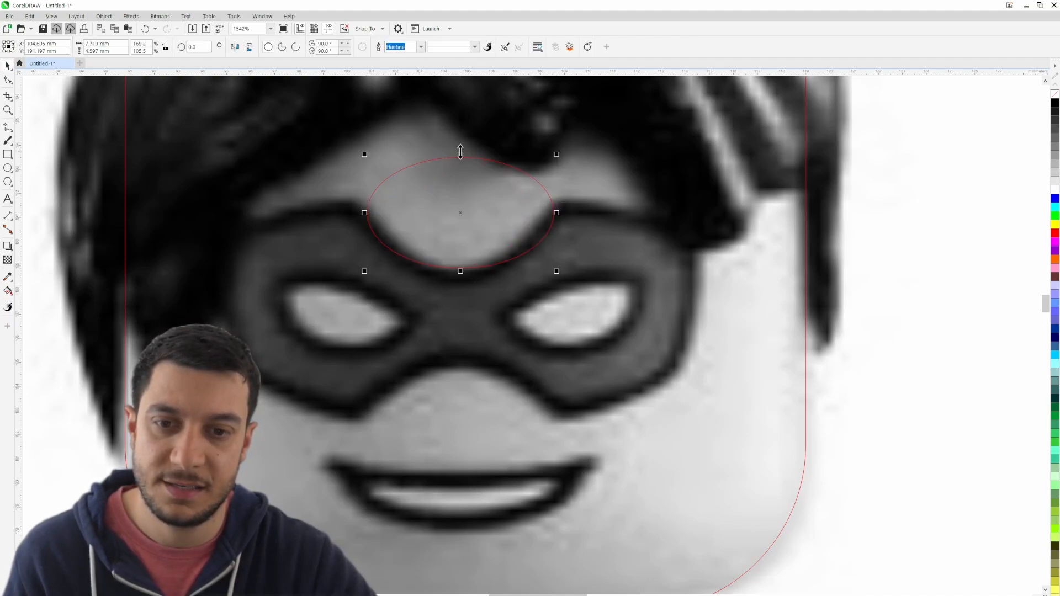
drag(461, 152, 460, 126)
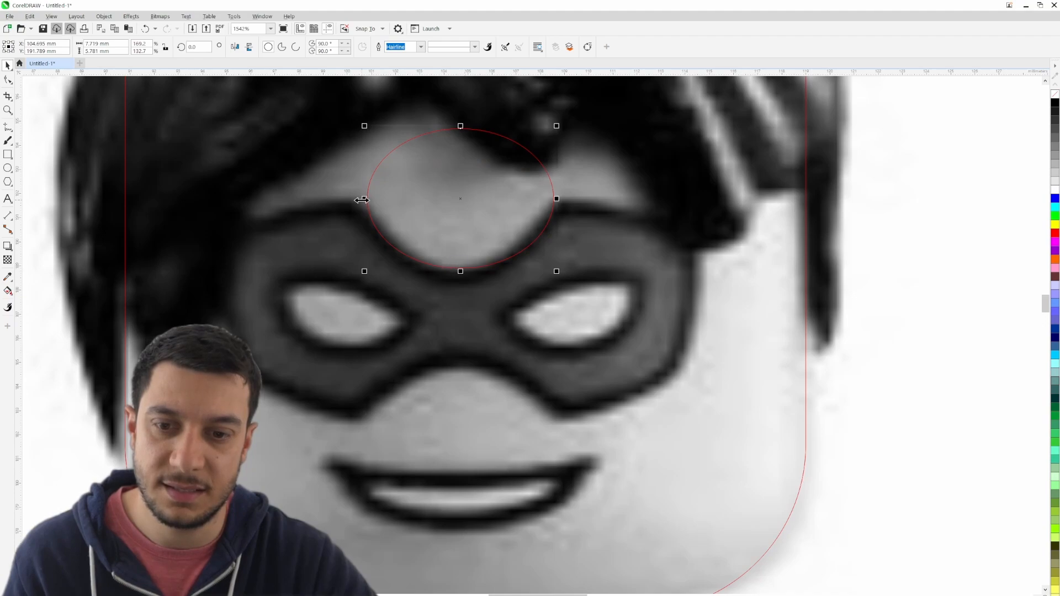
drag(362, 200, 367, 200)
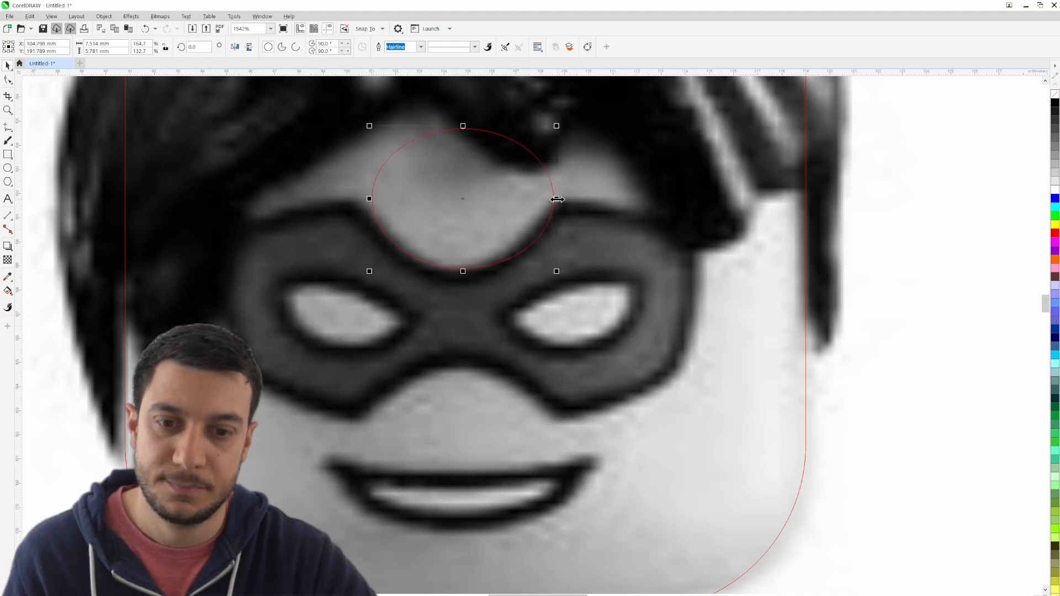
drag(557, 199, 545, 199)
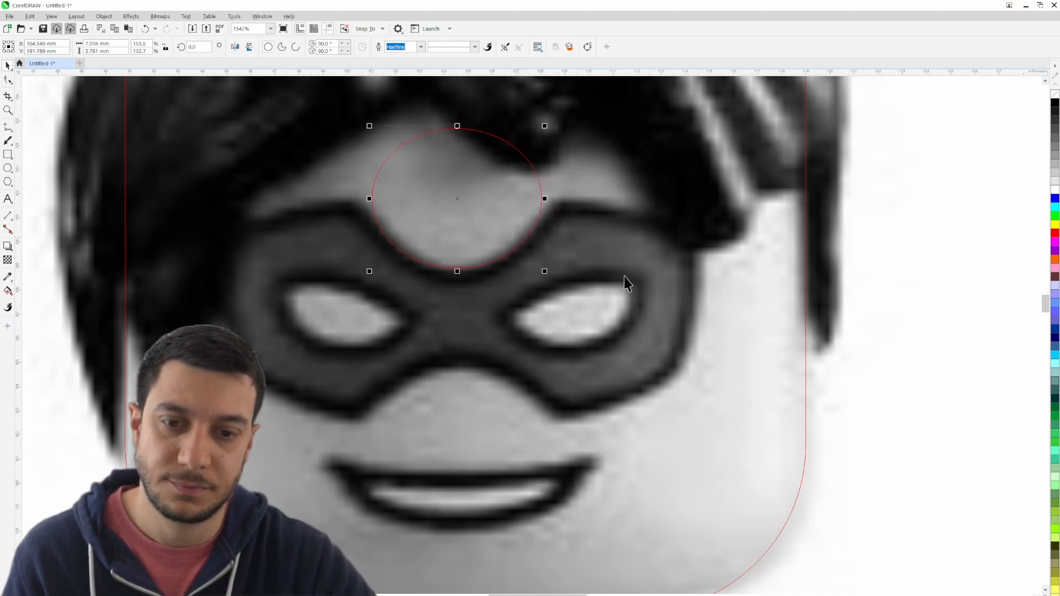
click(867, 294)
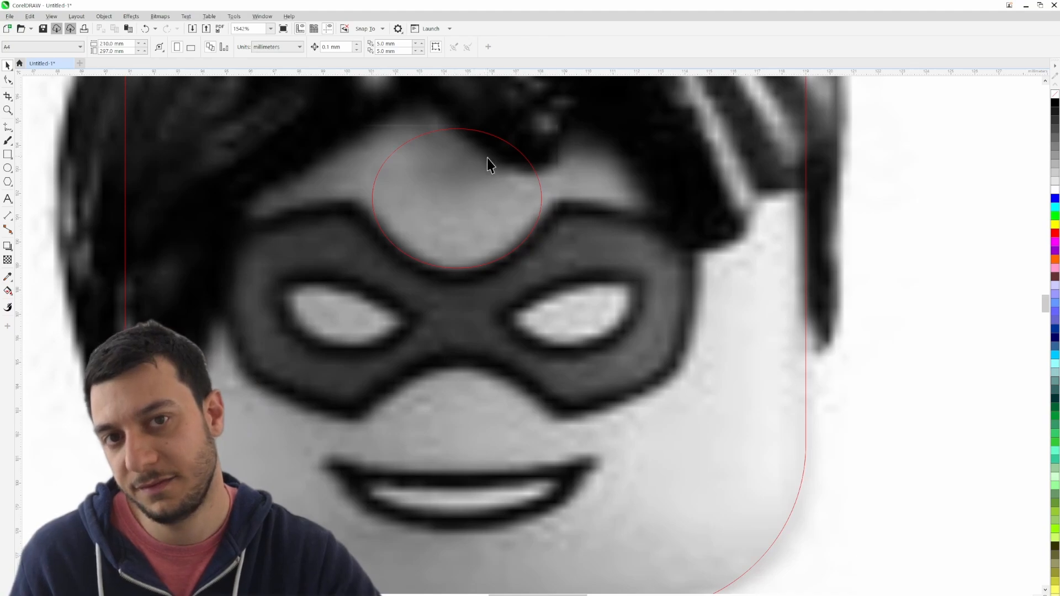
- Copy the forehead ellipse down to the mask's lower notch and widen the copy to about 7.5 mm
click(488, 161)
drag(457, 196, 458, 437)
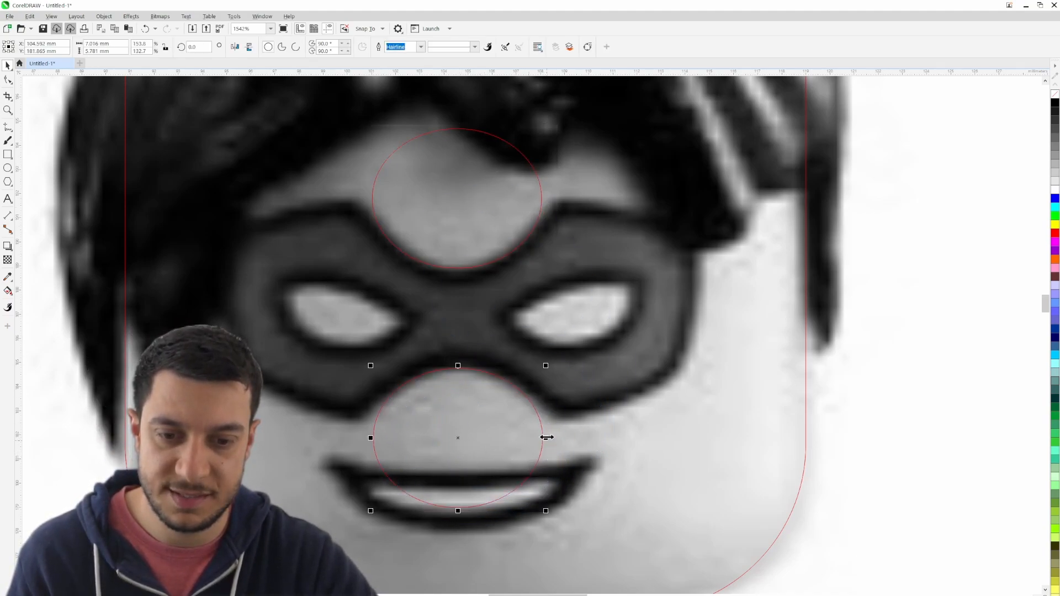
drag(547, 437, 550, 438)
drag(370, 438, 364, 438)
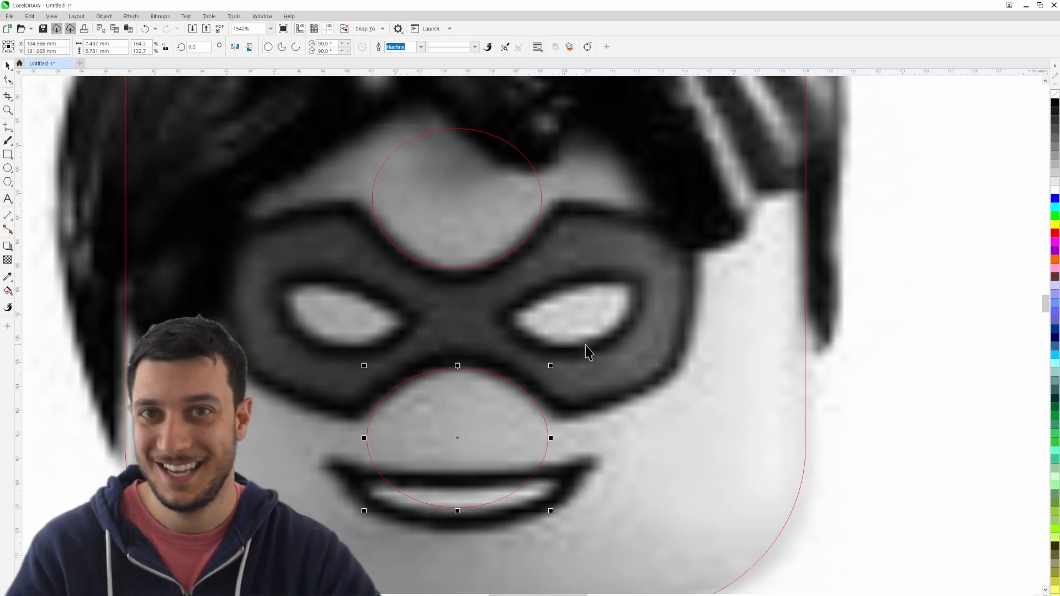
click(827, 408)
- Duplicate the lower ellipse into the blank area beside the head, and duplicate that copy once more next to it
click(480, 443)
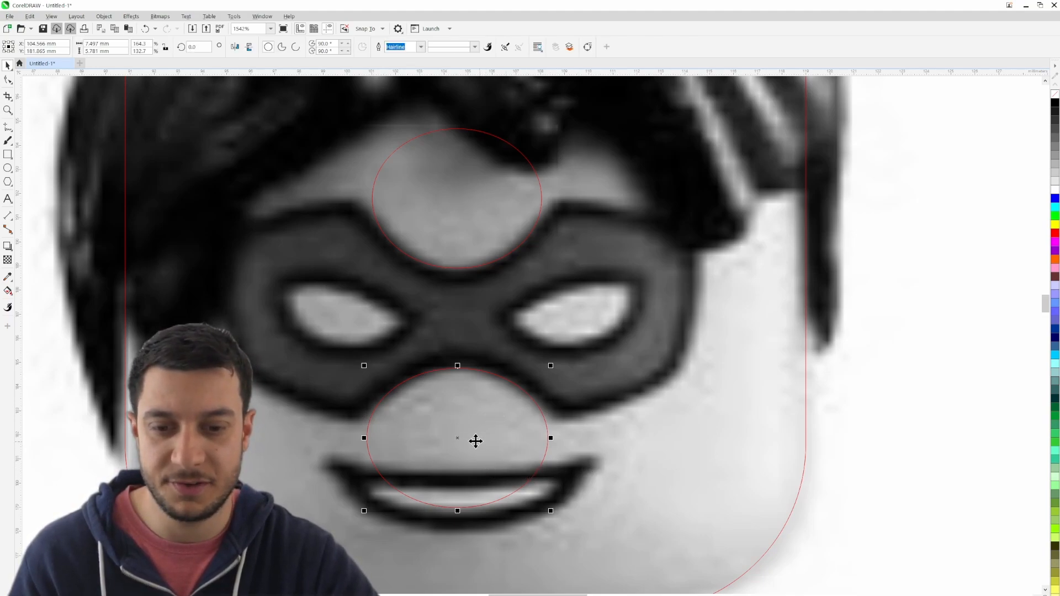
drag(470, 439, 947, 418)
right_click(947, 418)
drag(933, 478, 425, 378)
drag(485, 330, 685, 337)
click(626, 294)
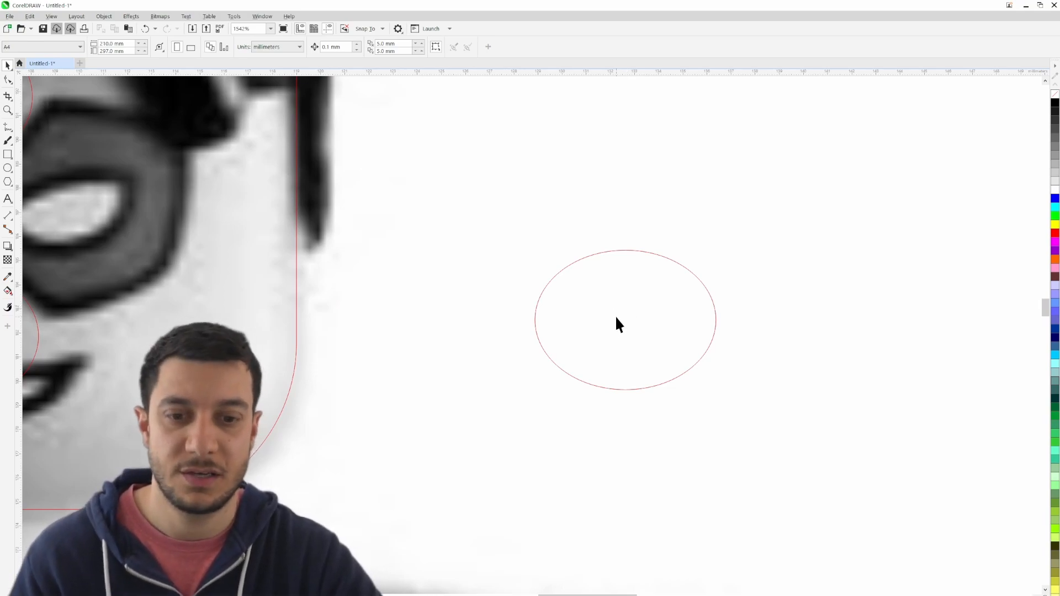
click(616, 317)
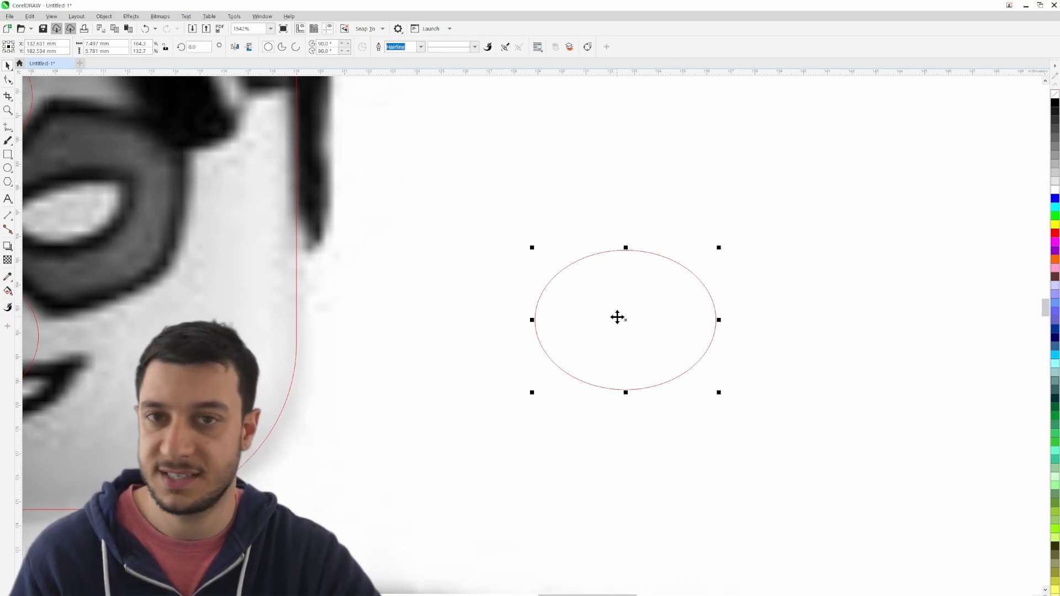
drag(617, 317, 829, 240)
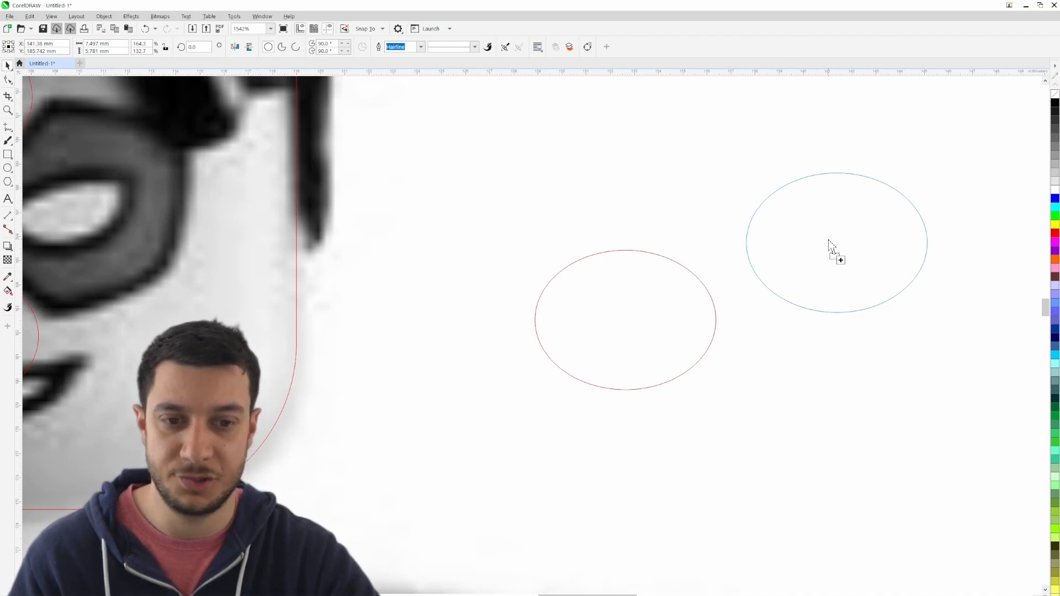
drag(828, 239, 828, 239)
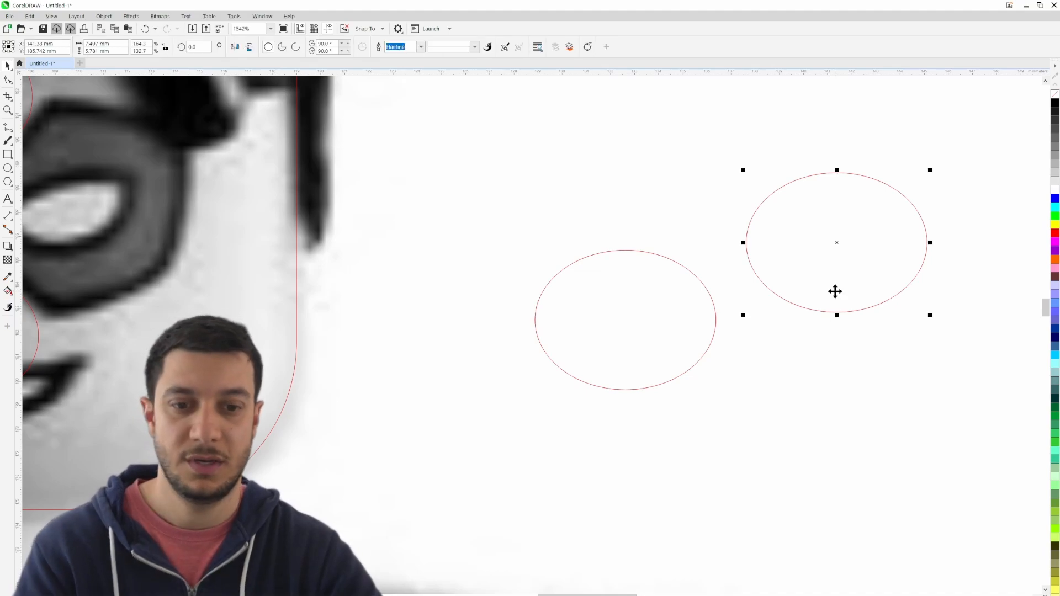
- Delete both practice ellipses in the blank area beside the head
key(Delete)
click(714, 321)
key(Delete)
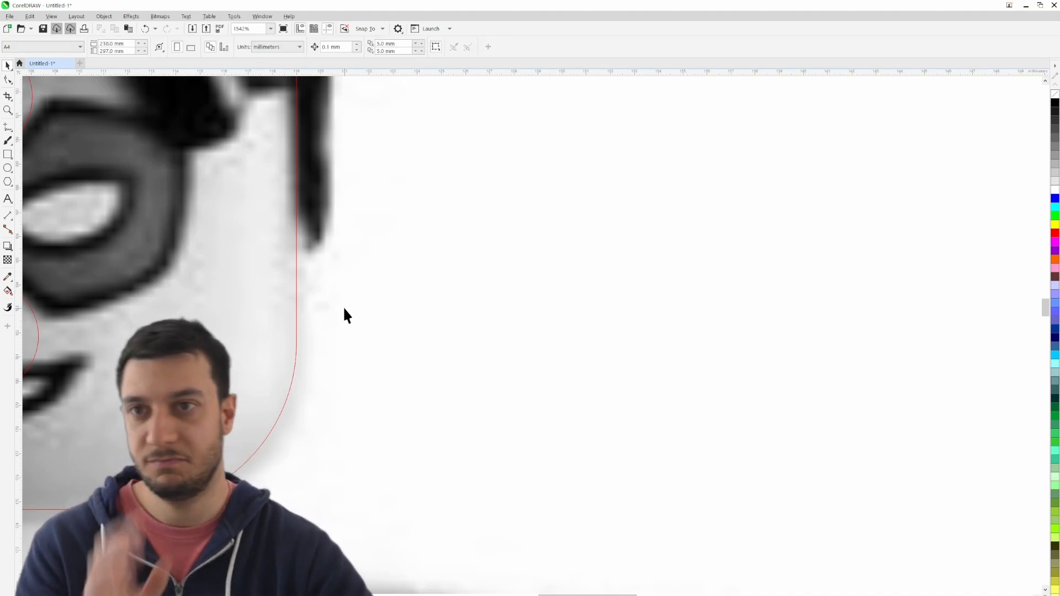
- Return to the face and examine the mask's eye openings and the fit of the two ellipses
drag(350, 315, 885, 347)
scroll(885, 347, up, 1)
drag(415, 234, 590, 287)
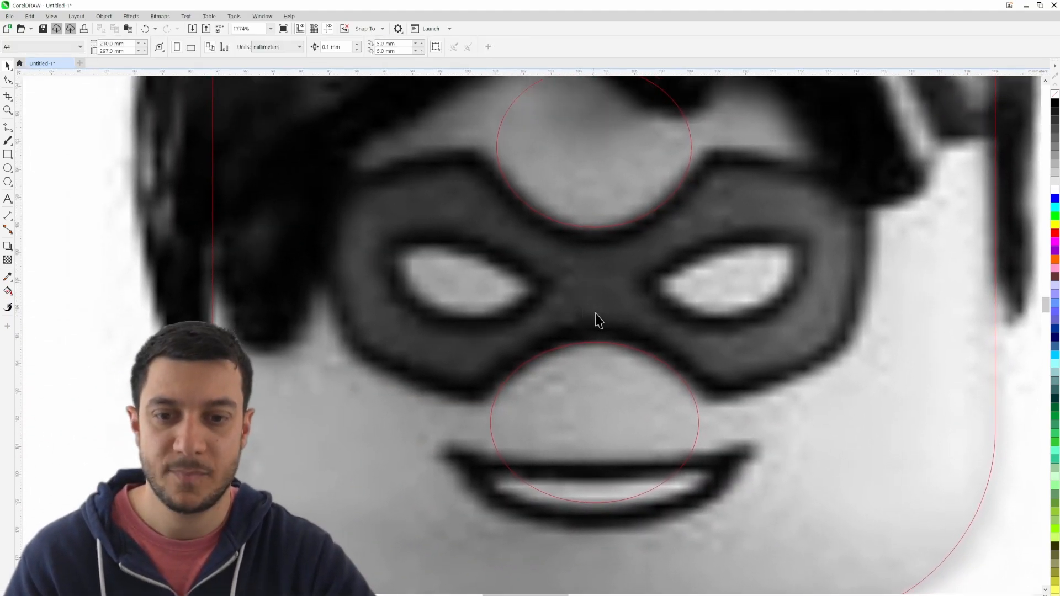
scroll(662, 310, up, 1)
scroll(662, 309, down, 3)
drag(739, 262, 660, 271)
scroll(648, 264, up, 1)
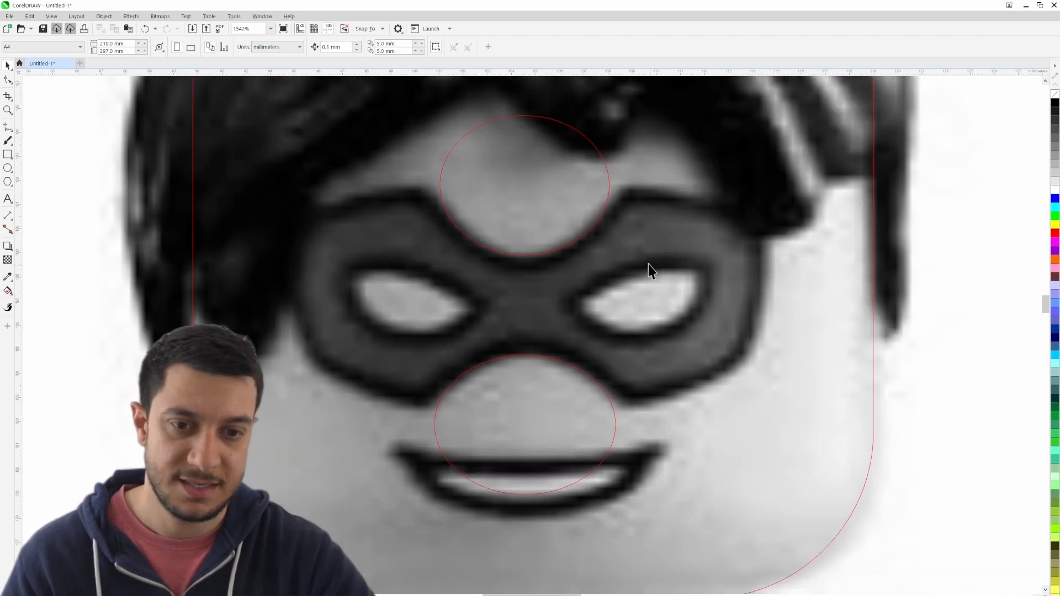
scroll(643, 258, up, 1)
scroll(638, 253, down, 1)
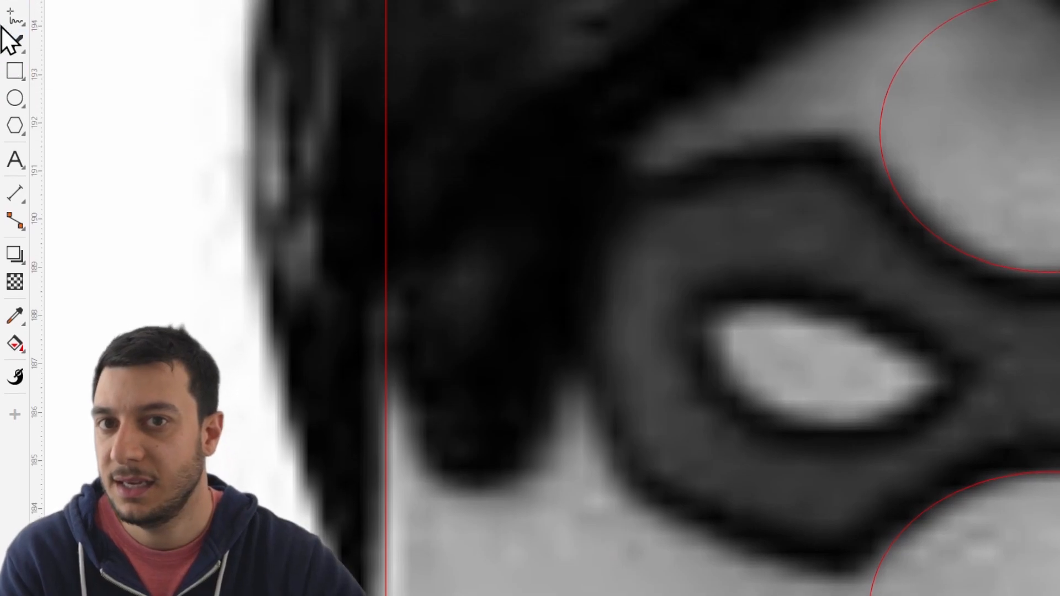
- Trace the outer corner and upper edge of the mask's left eye opening with two connected 3-Point Curve segments, about 4.8 mm across
click(12, 18)
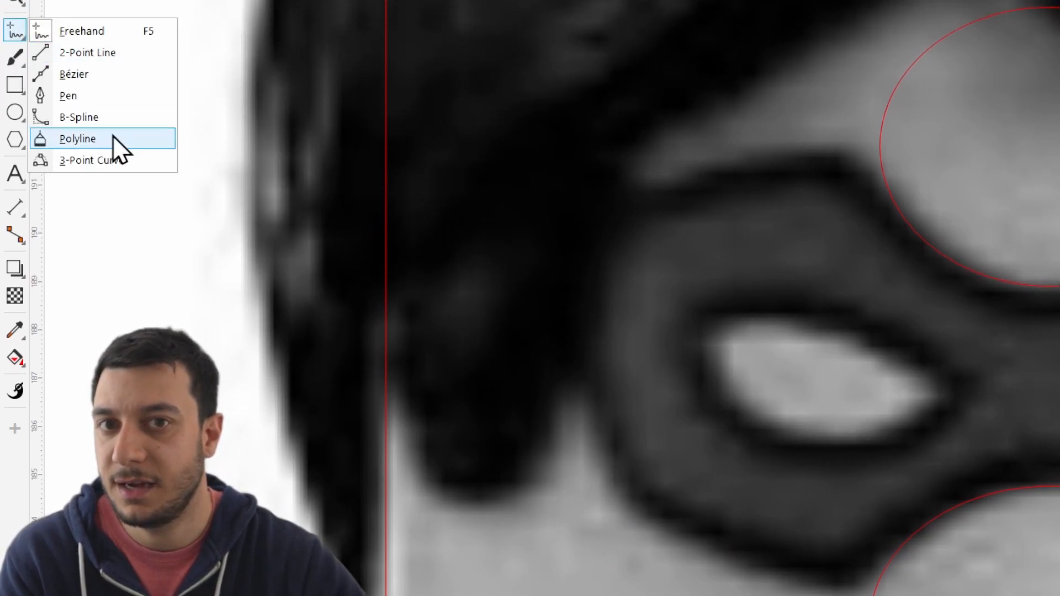
click(115, 161)
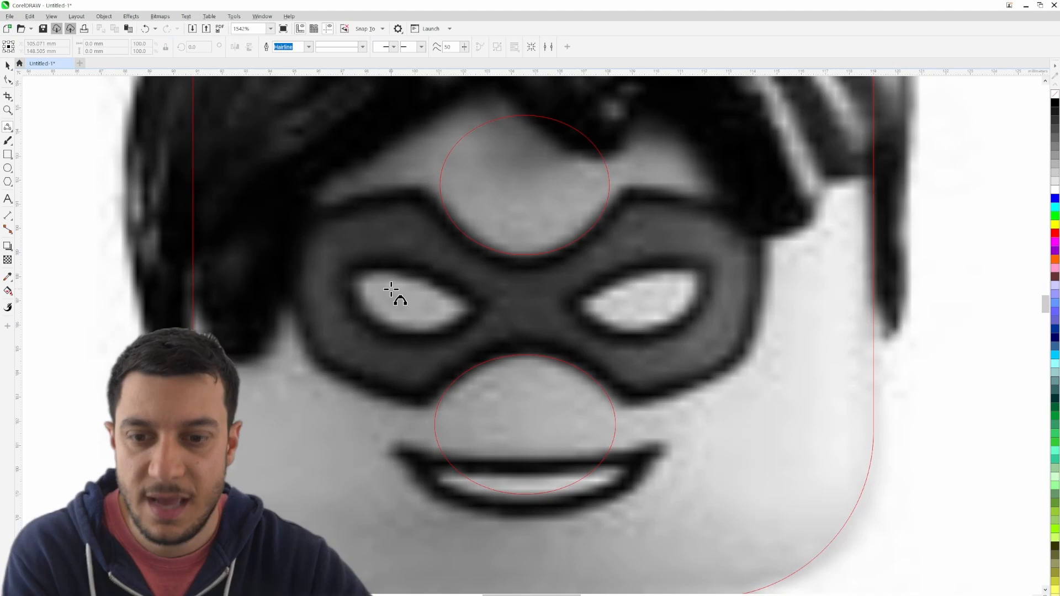
scroll(391, 289, up, 4)
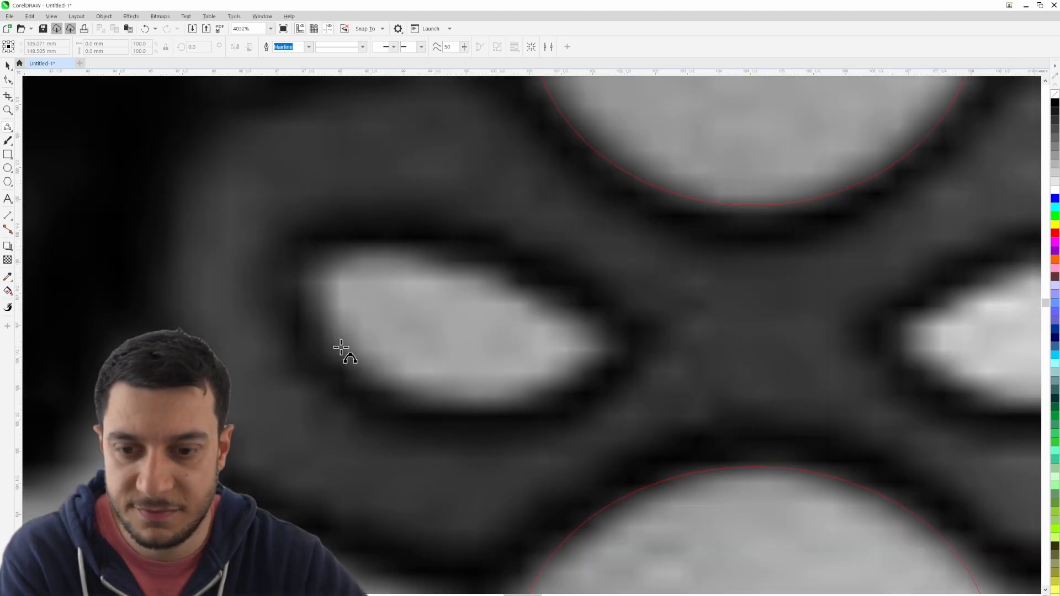
drag(340, 355, 616, 342)
click(313, 276)
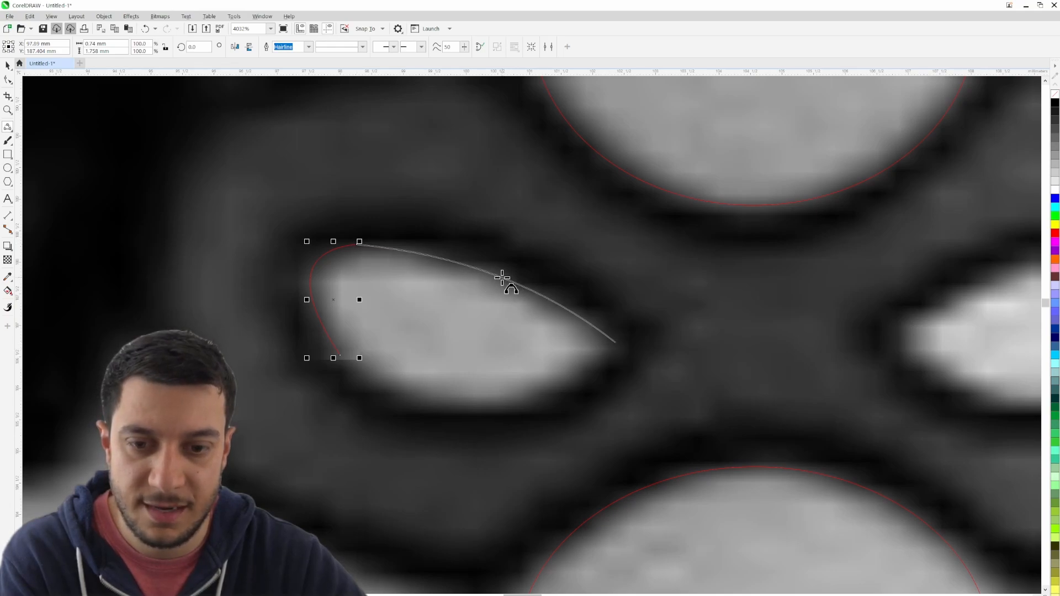
click(516, 279)
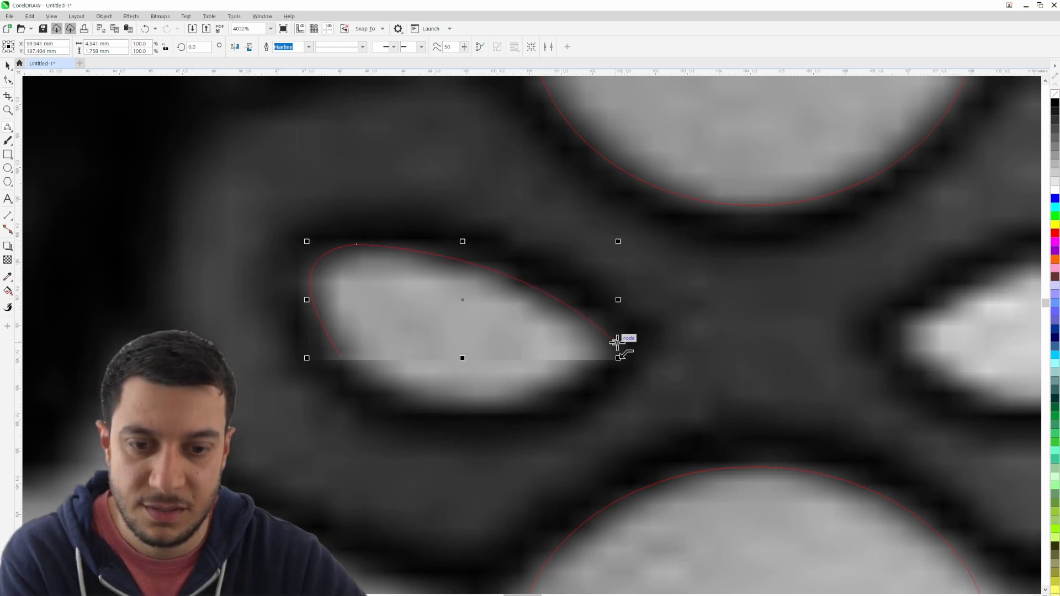
- Close the left eye outline along its lower edge with two more 3-point curves, making the shape about 2.6 mm high
drag(618, 347, 344, 361)
click(559, 399)
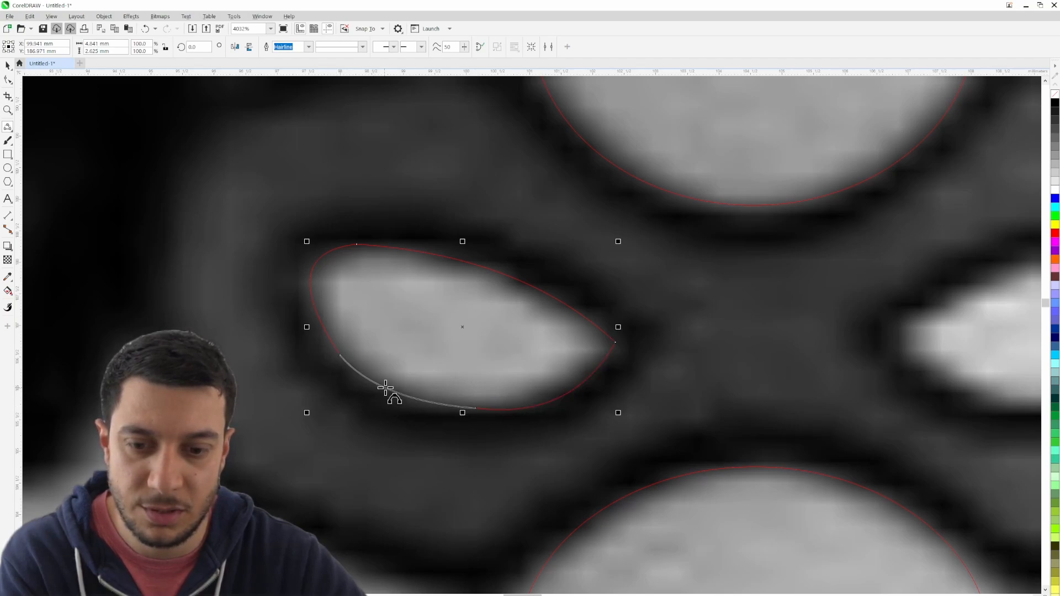
click(402, 395)
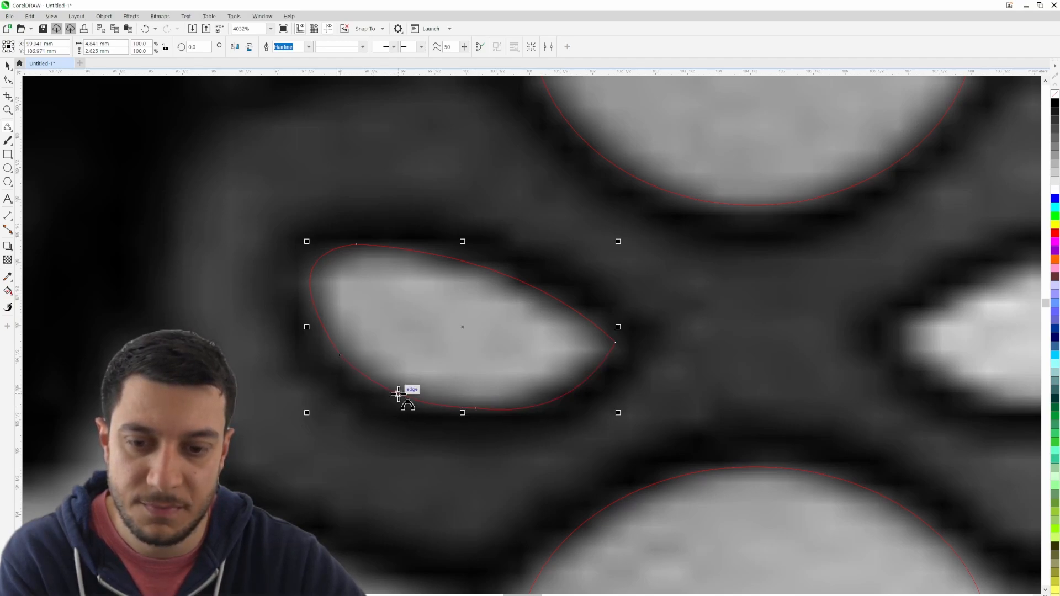
click(8, 69)
click(718, 390)
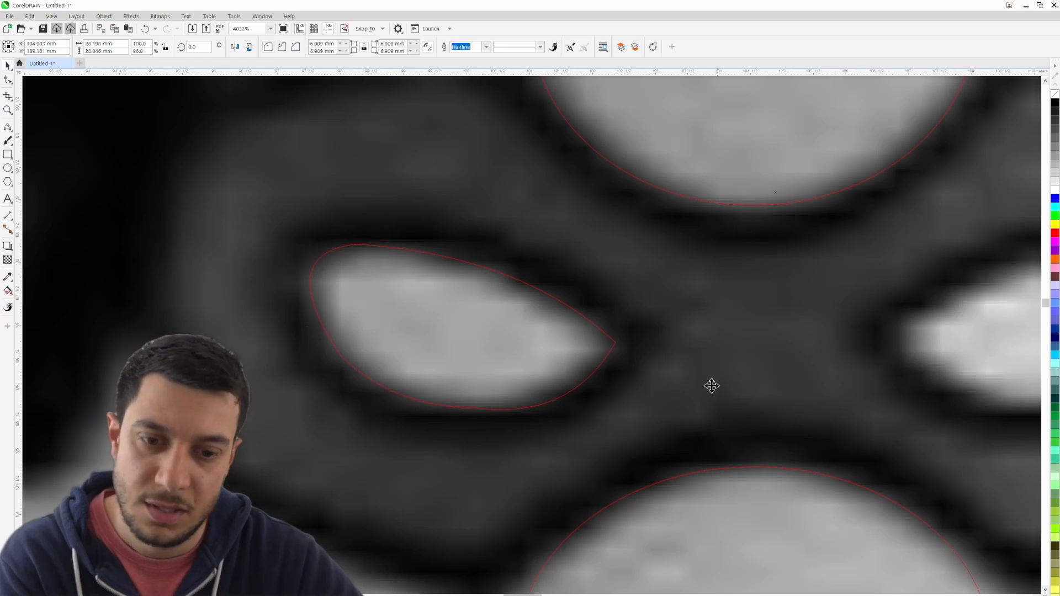
- Duplicate the traced left eye outline and place the copy over the mask's right eye opening
scroll(610, 345, up, 2)
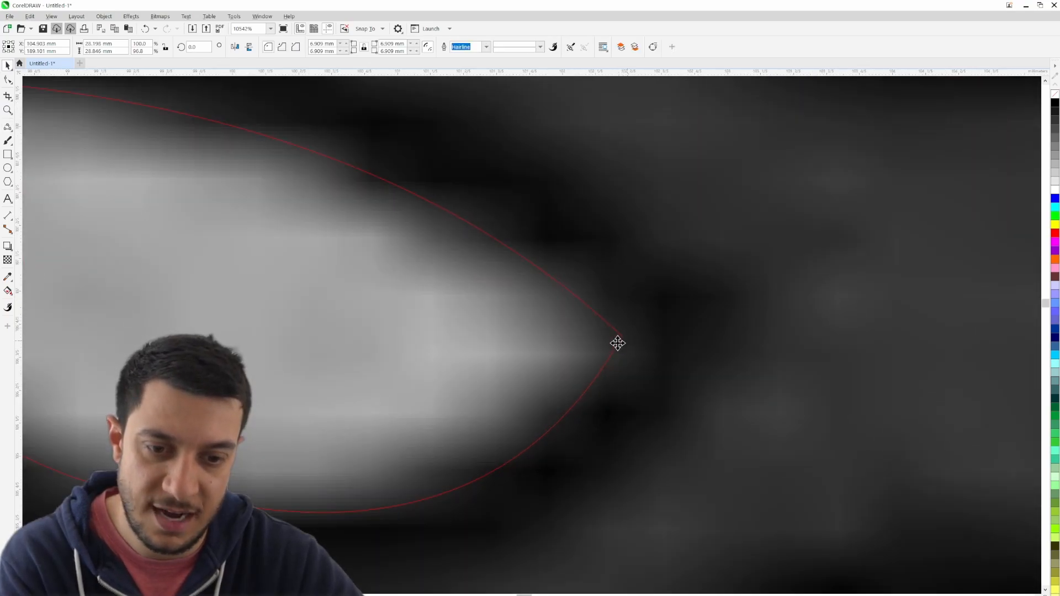
scroll(622, 350, down, 2)
scroll(623, 354, down, 4)
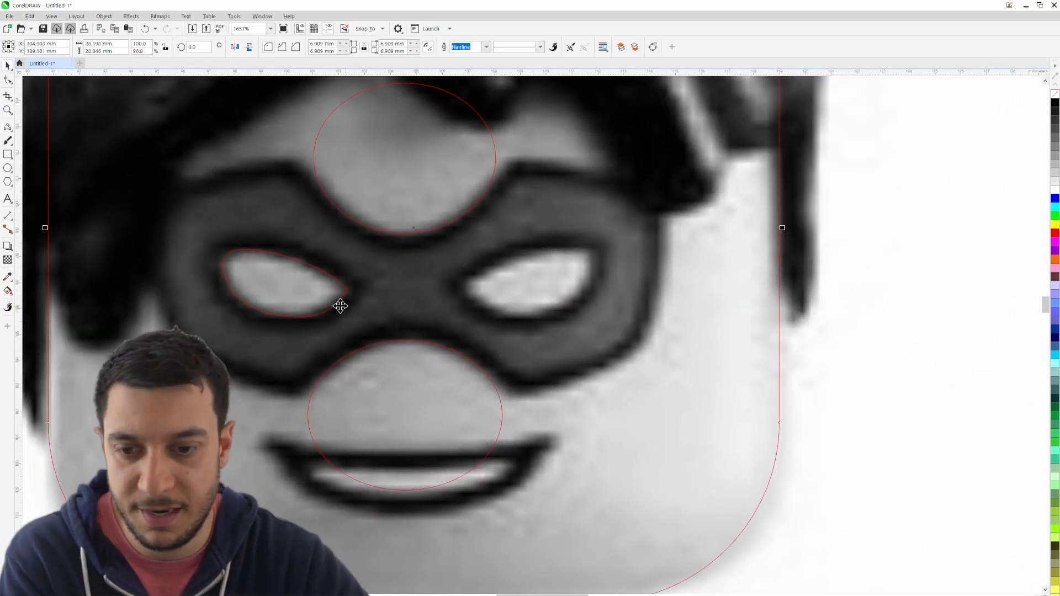
click(335, 305)
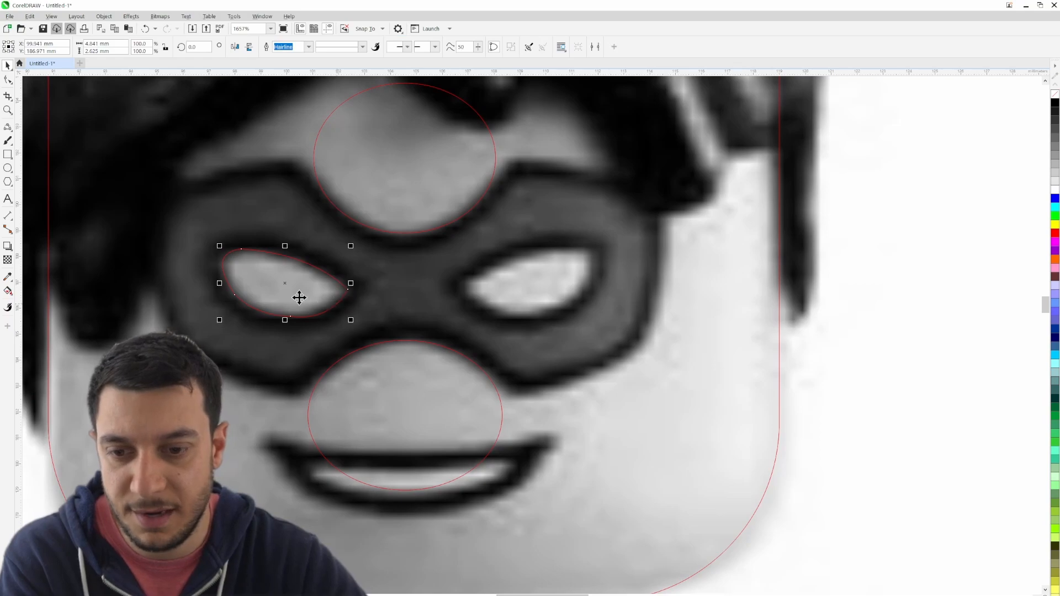
drag(281, 285, 525, 283)
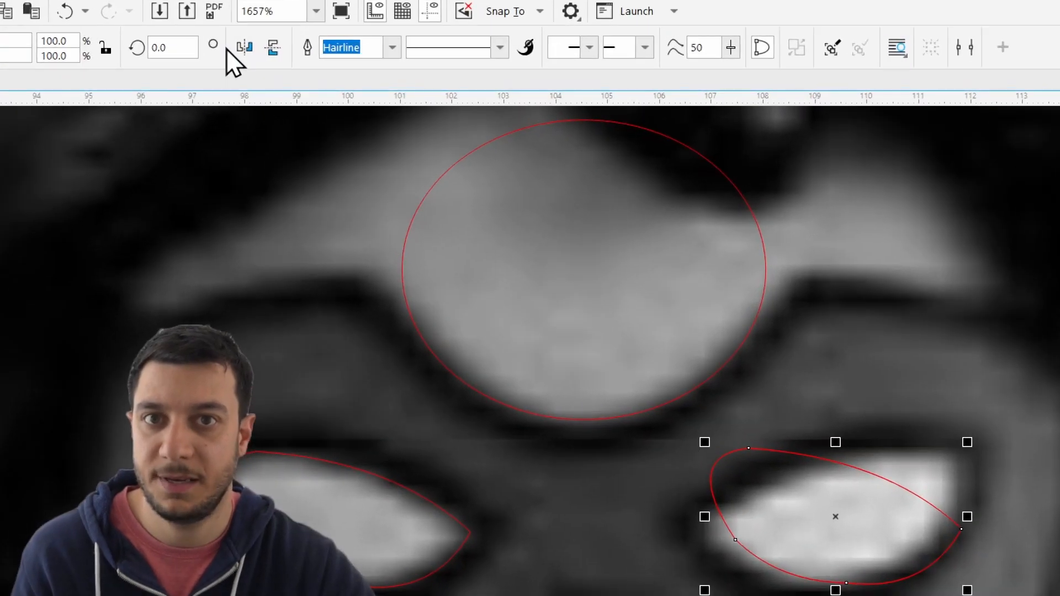
- Mirror the copied eye outline horizontally over the right eye opening and delete the leftover unmirrored copy
click(234, 48)
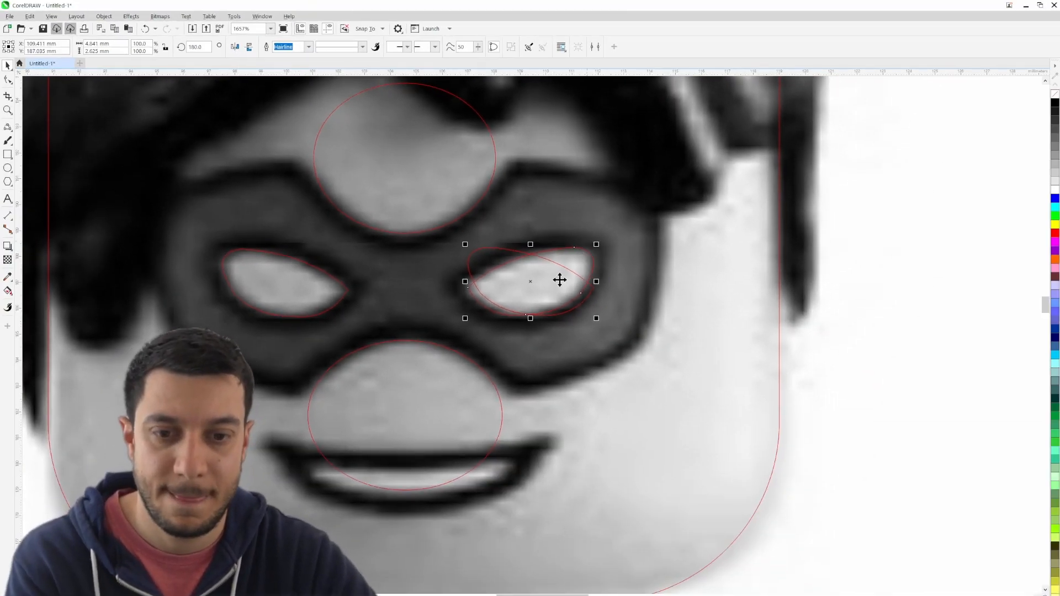
click(469, 256)
key(Delete)
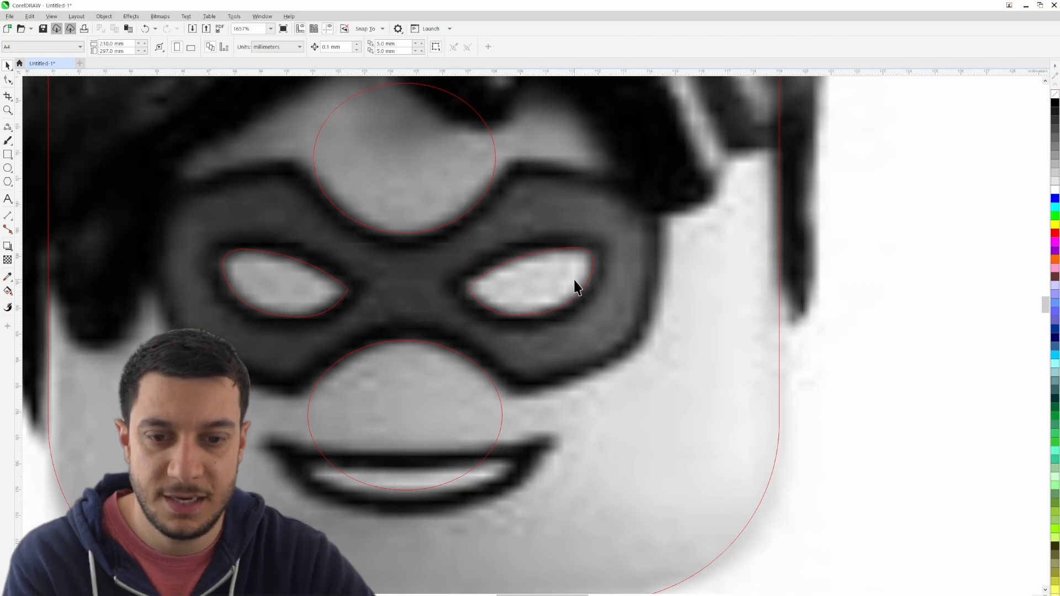
click(557, 278)
click(842, 305)
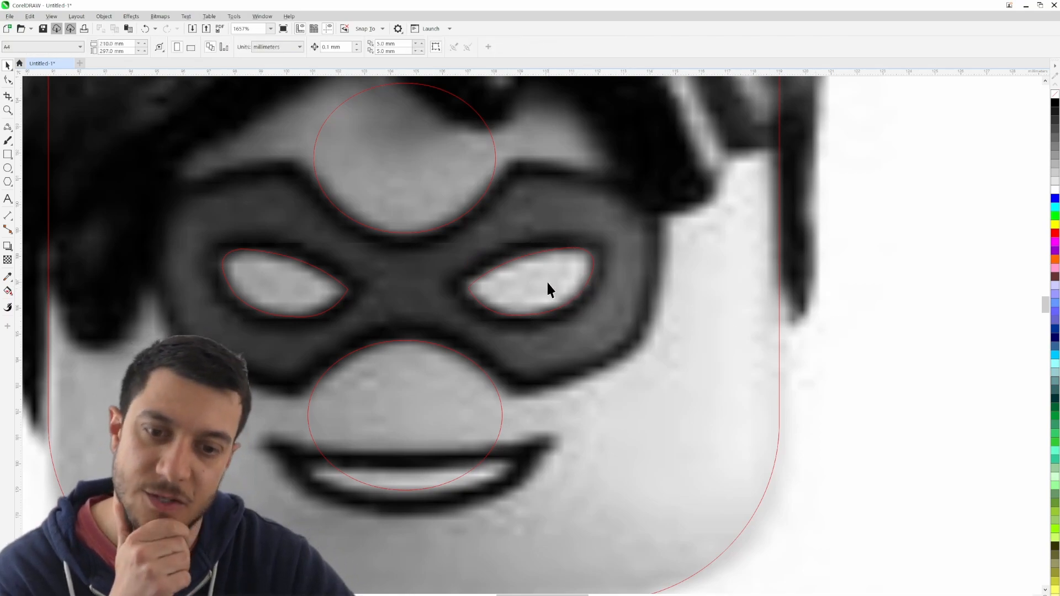
- Widen the upper ellipse slightly on both sides to fit the curved notch in the mask's upper edge
drag(345, 255, 427, 288)
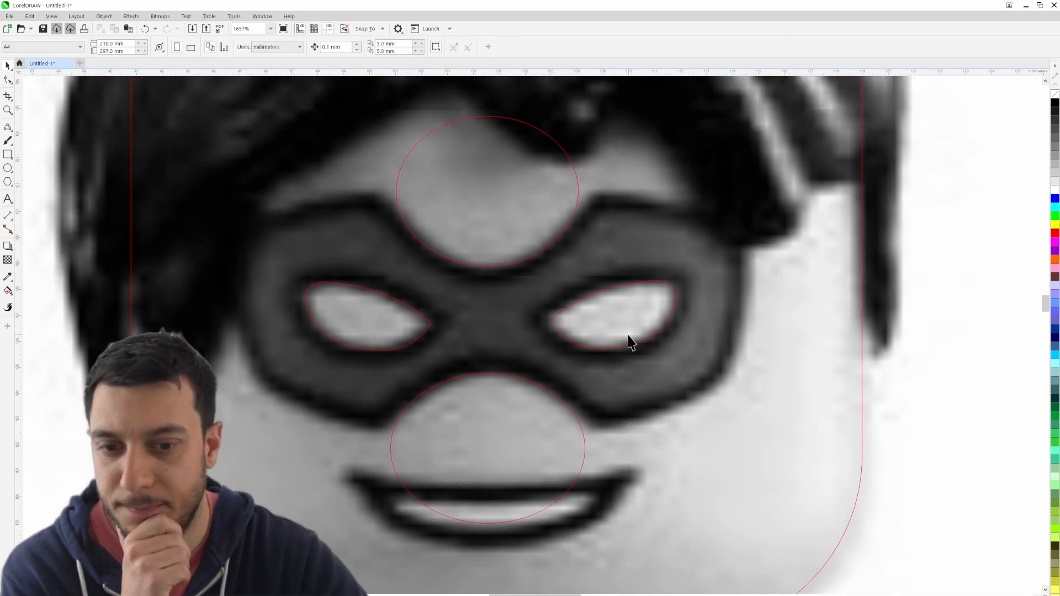
click(580, 194)
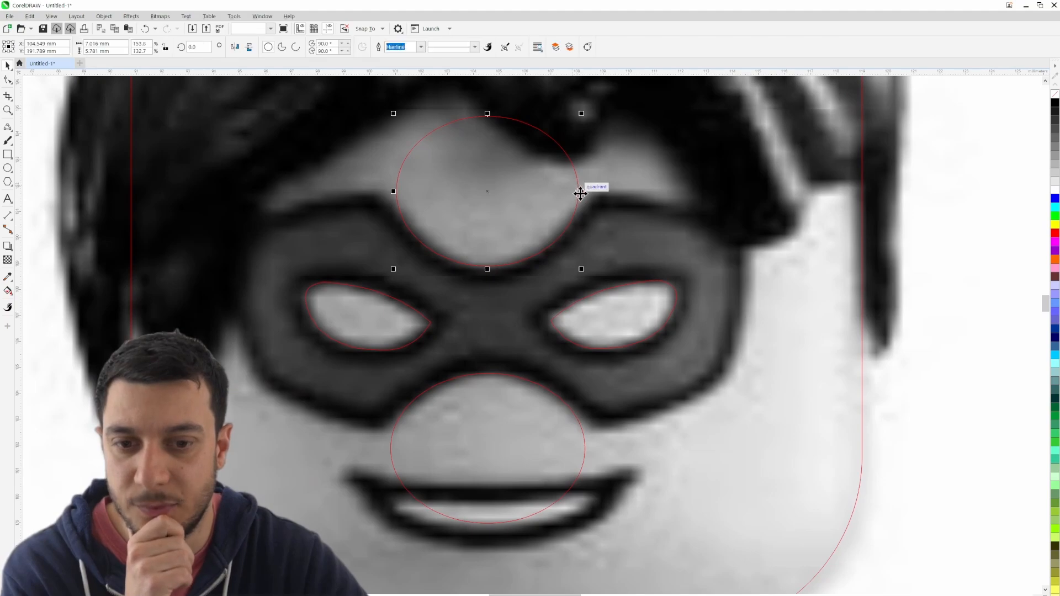
drag(584, 191, 589, 191)
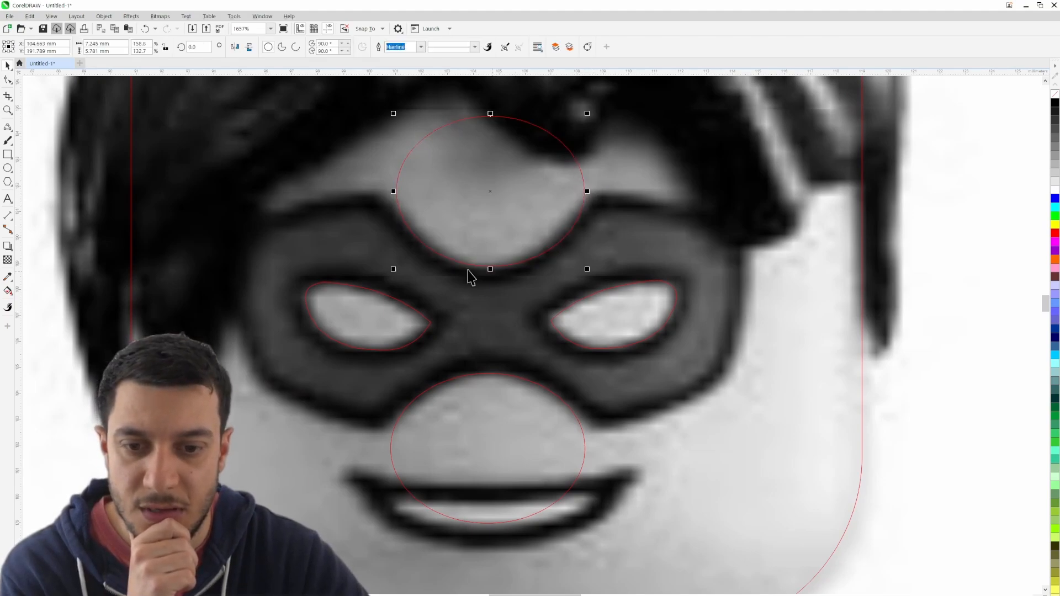
drag(394, 192, 392, 192)
click(611, 206)
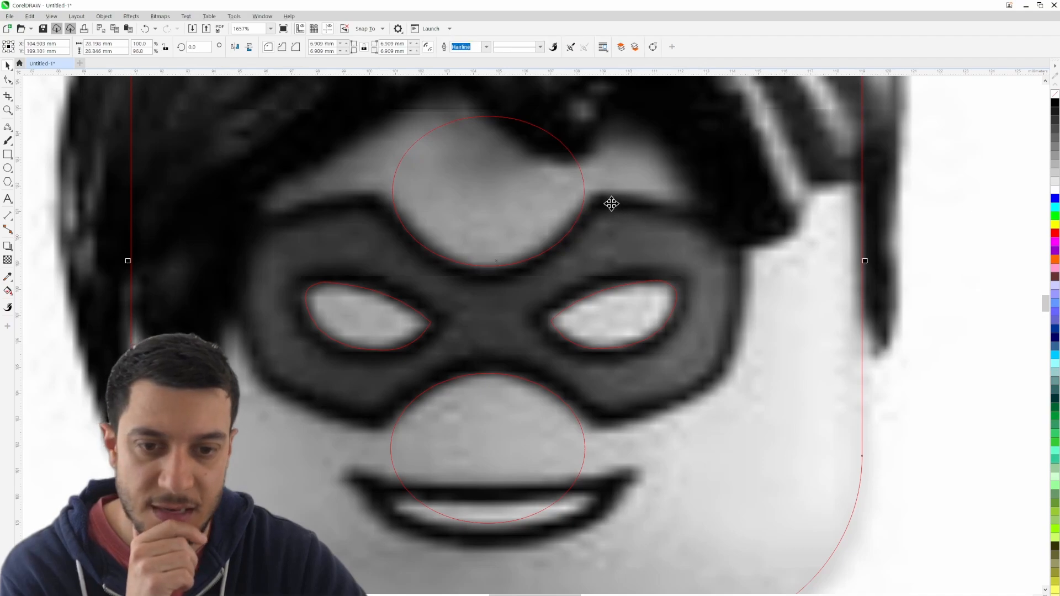
click(955, 260)
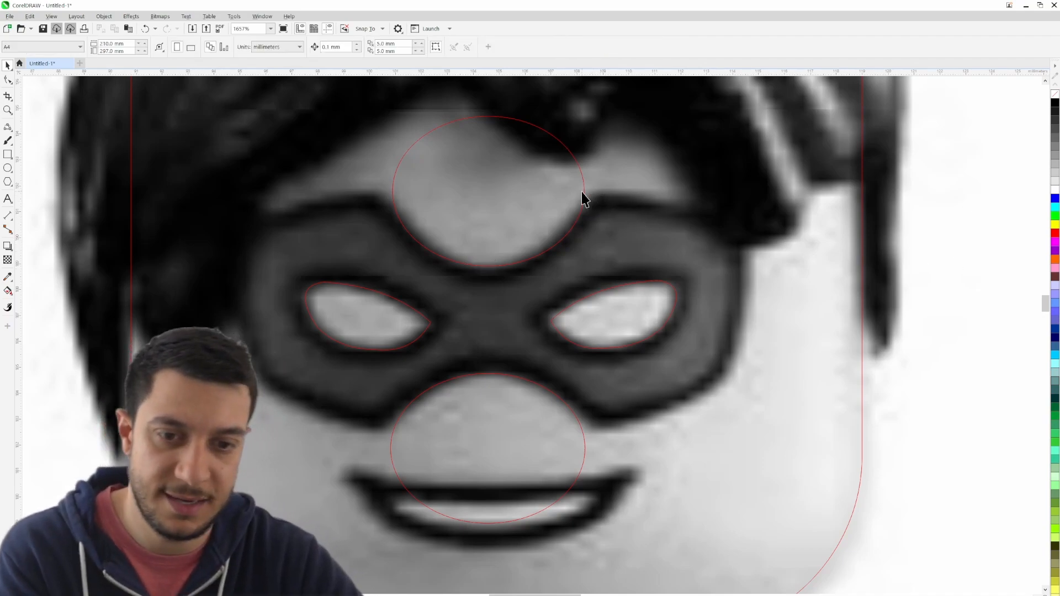
- Trace the mask's right side from the upper to the lower ellipse with three connected 3-Point Curve segments, about 6.5 by 9.5 mm
click(8, 128)
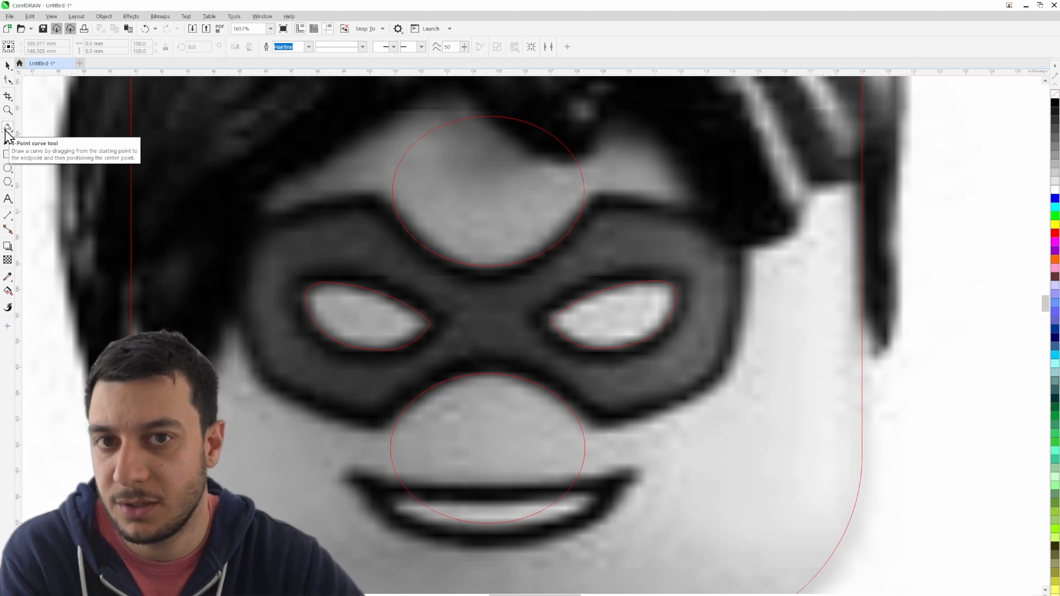
drag(585, 192, 585, 435)
click(674, 196)
click(750, 301)
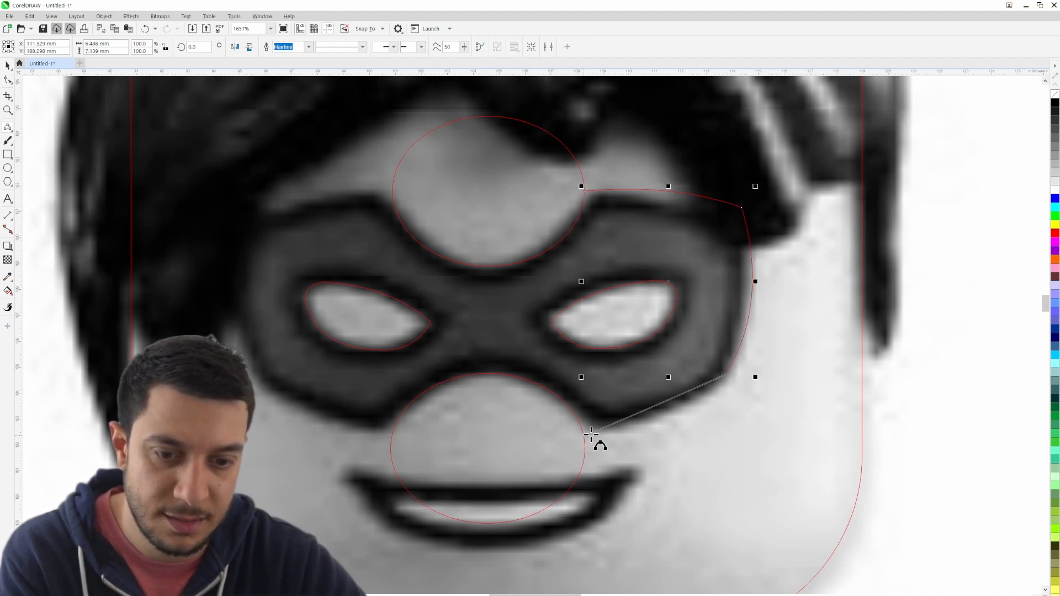
click(659, 418)
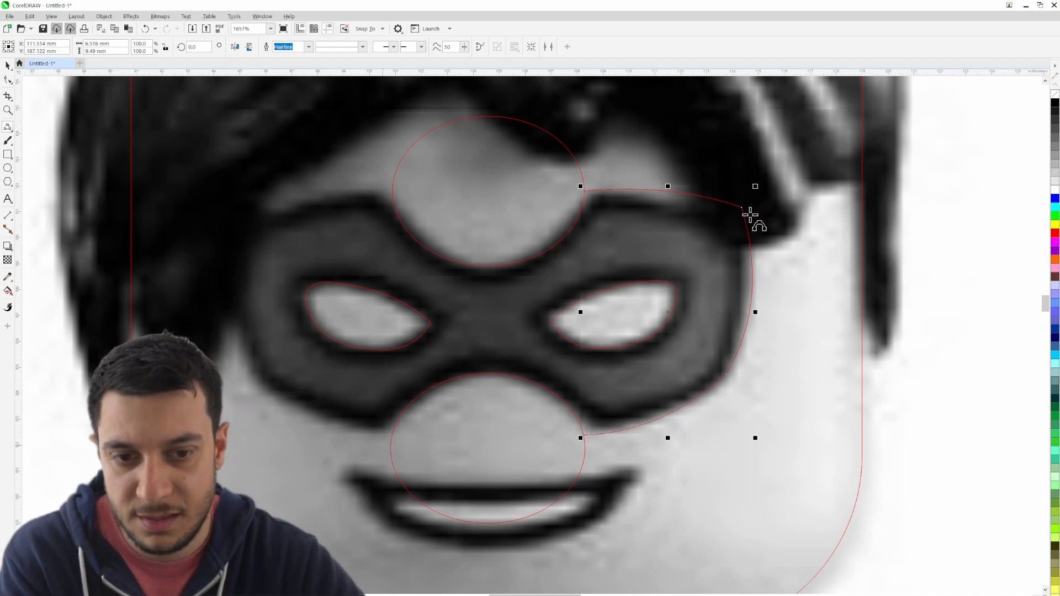
- Trace the mask's left side from the upper to the lower ellipse with three connected 3-point curves, about 6.8 by 9.1 mm
click(392, 194)
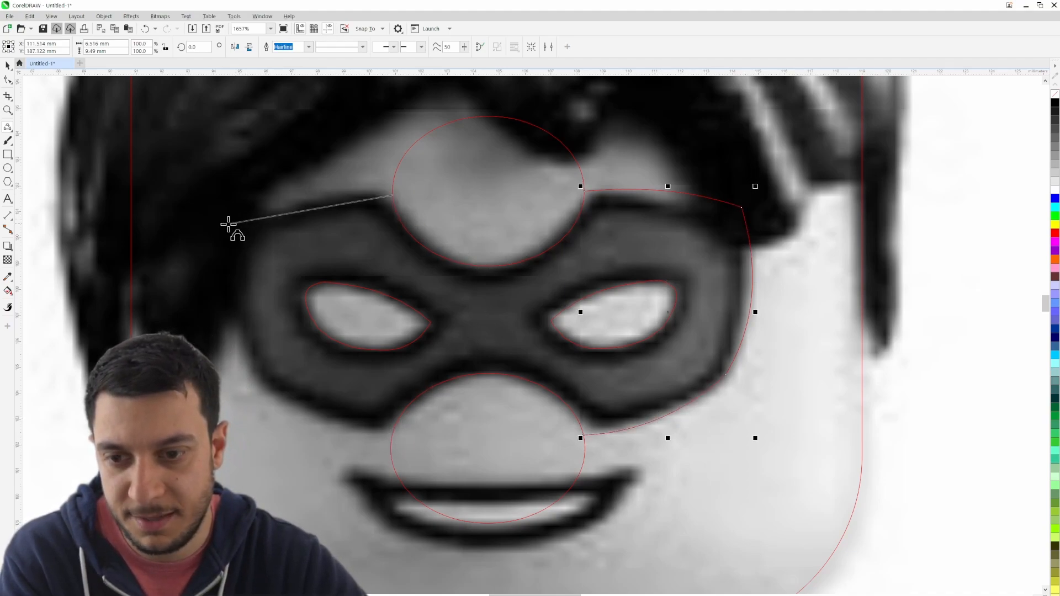
drag(229, 224, 219, 221)
click(267, 207)
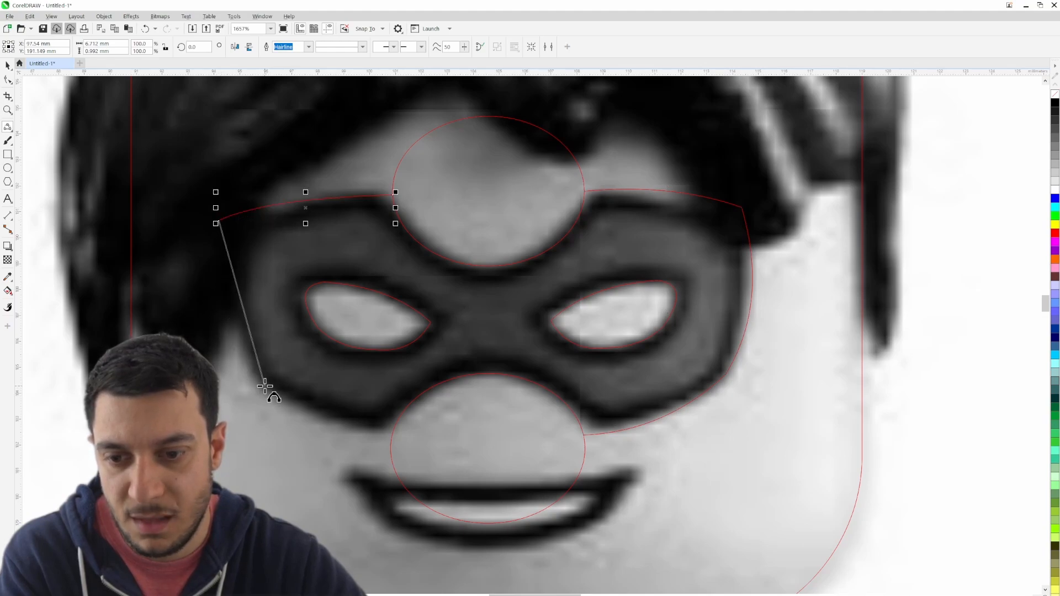
drag(264, 386, 229, 324)
drag(393, 429, 291, 397)
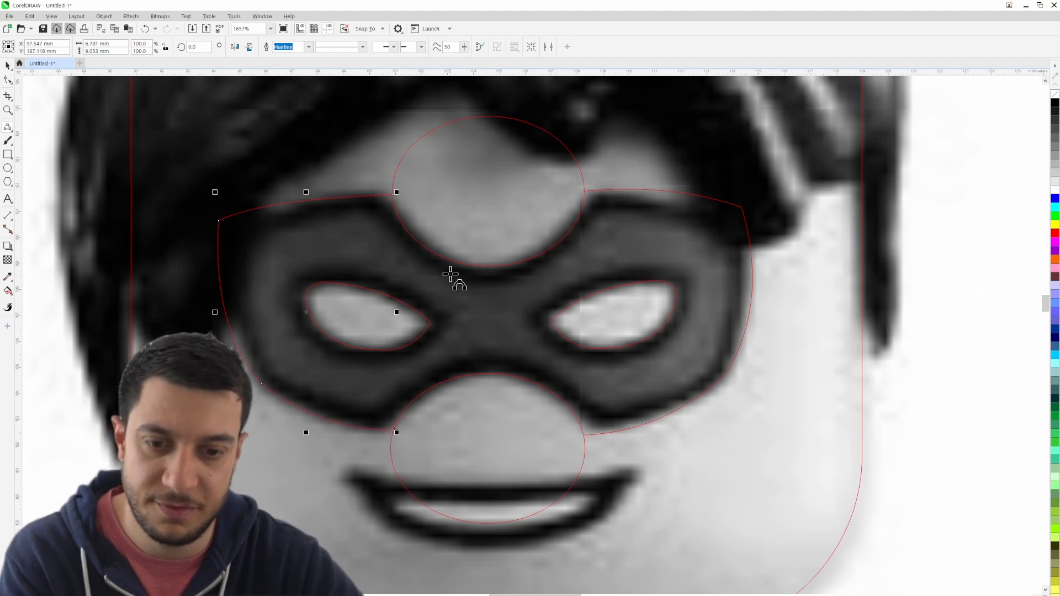
- Deselect the finished curve, show the Objects docker and expand Layer 1 to list its objects
scroll(450, 274, down, 3)
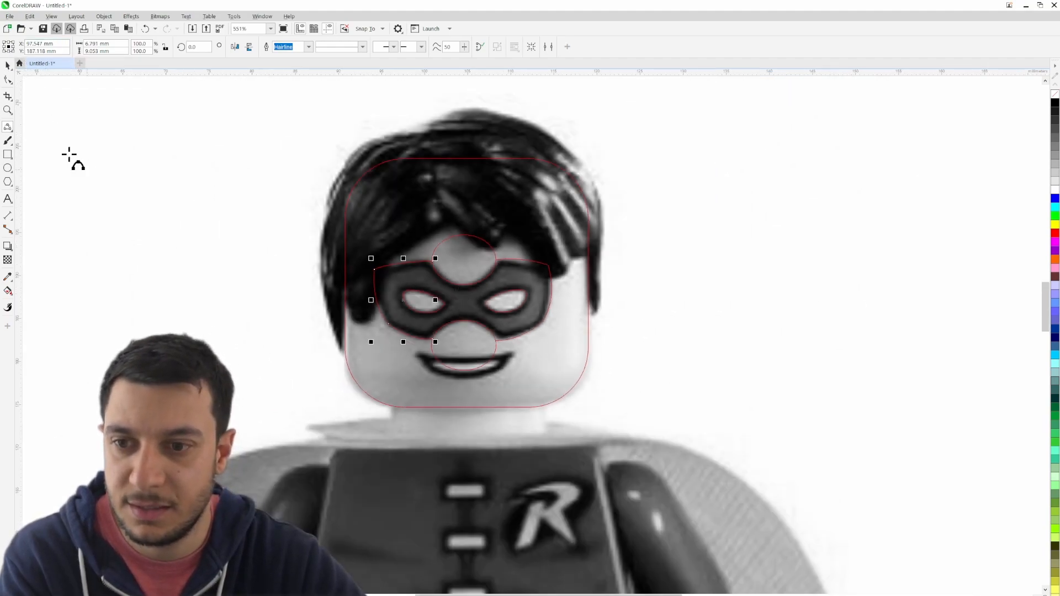
click(8, 66)
click(111, 142)
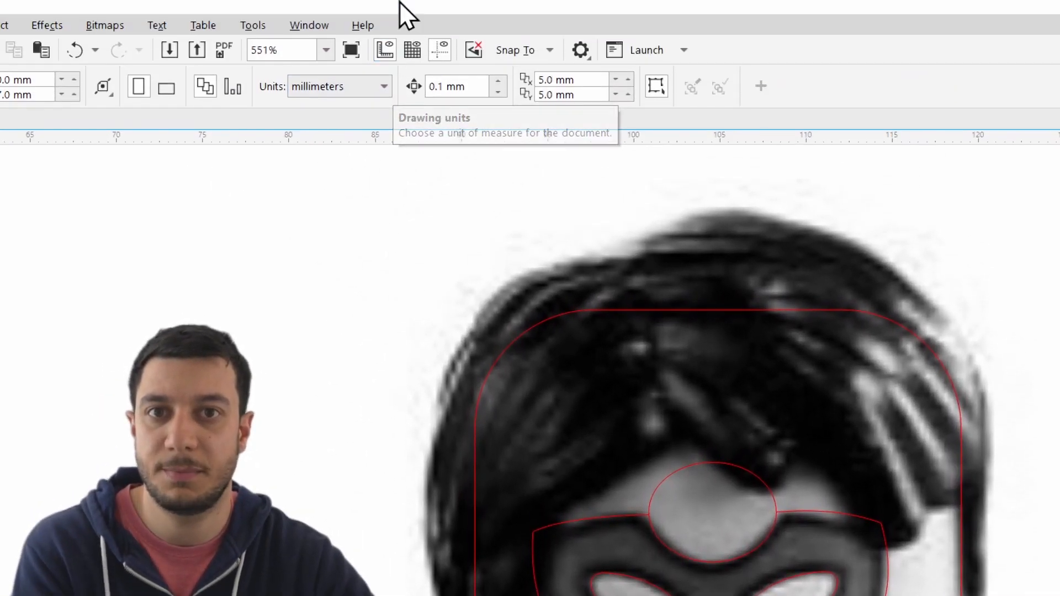
click(300, 35)
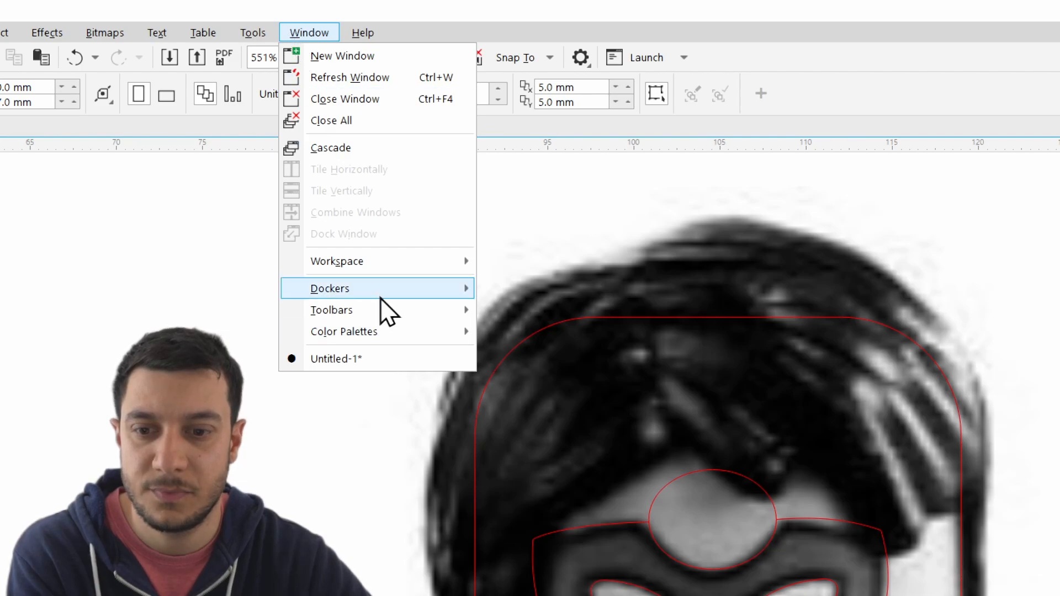
mouse_move(372, 288)
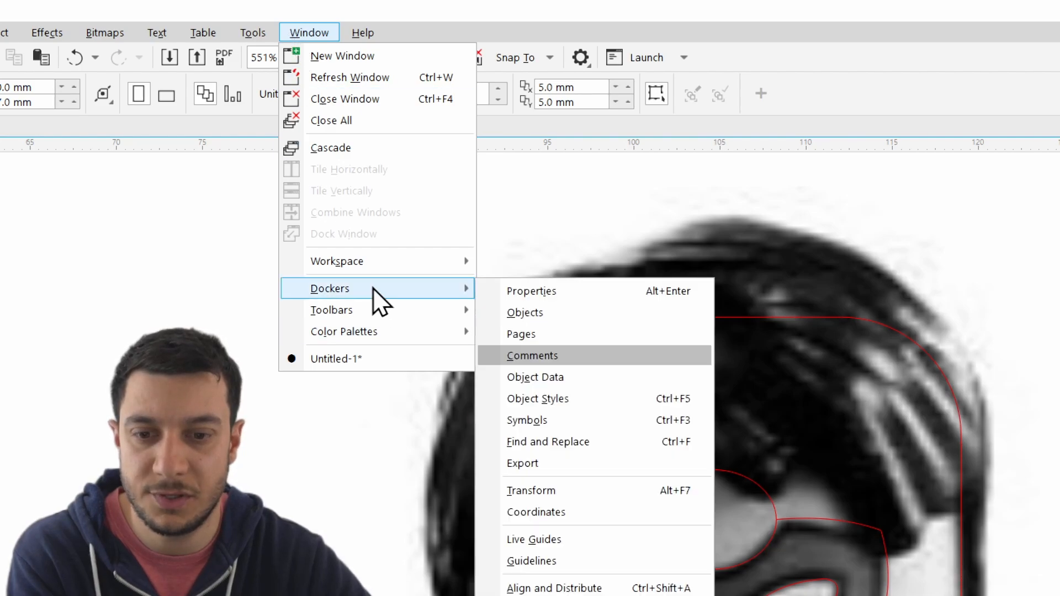
click(540, 315)
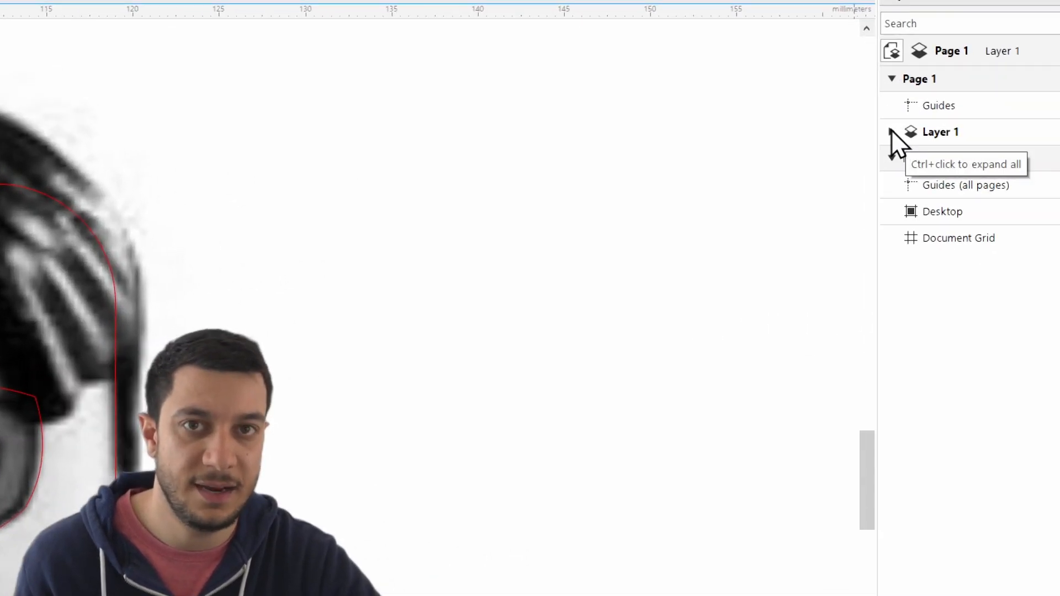
click(894, 132)
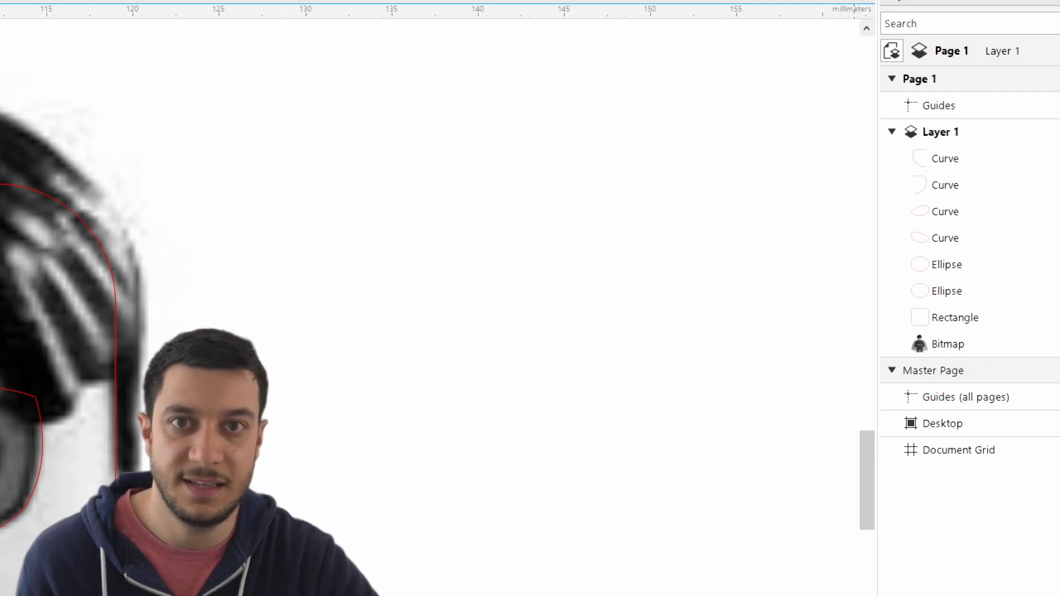
- Hide the locked reference bitmap in Layer 1 so only the traced outlines are shown, and clear the selection
click(940, 343)
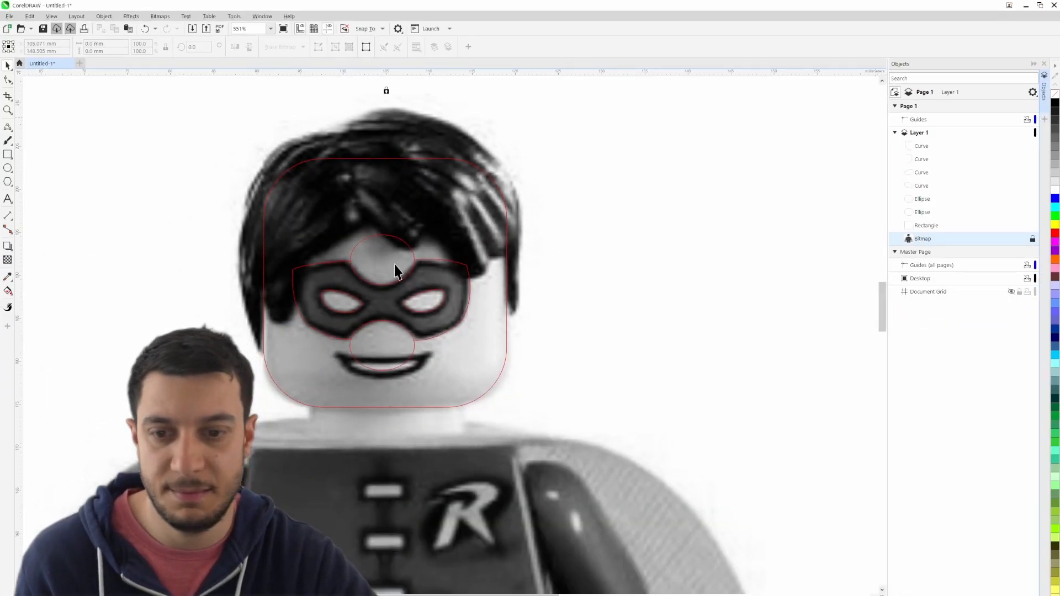
scroll(376, 257, down, 4)
drag(301, 307, 406, 277)
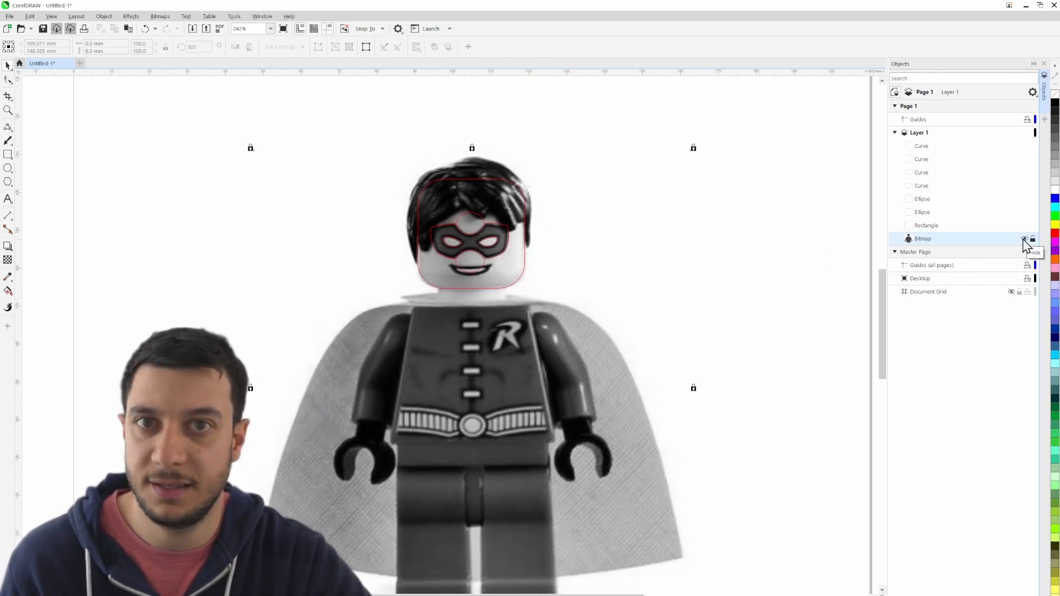
click(1024, 240)
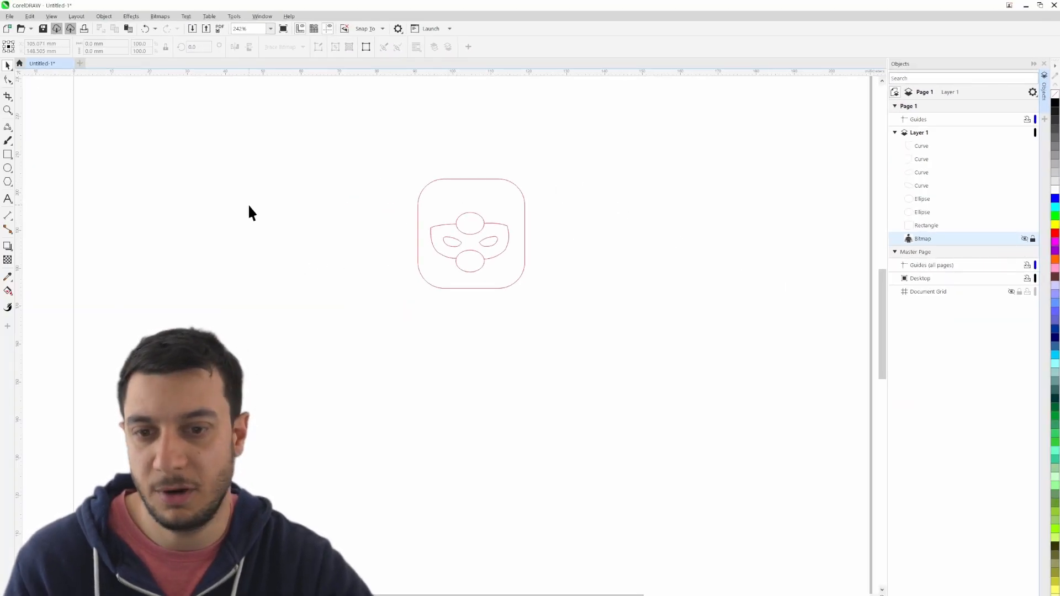
click(333, 253)
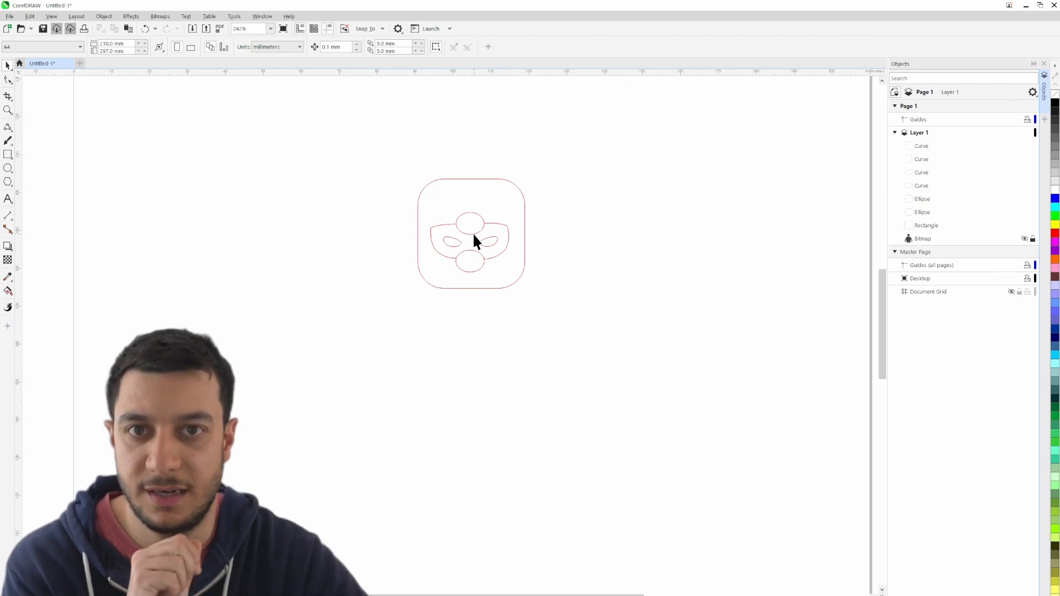
- Remove the upper ellipse's top arc and the lower ellipse's bottom arc outside the mask with Virtual Segment Delete
scroll(470, 216, up, 4)
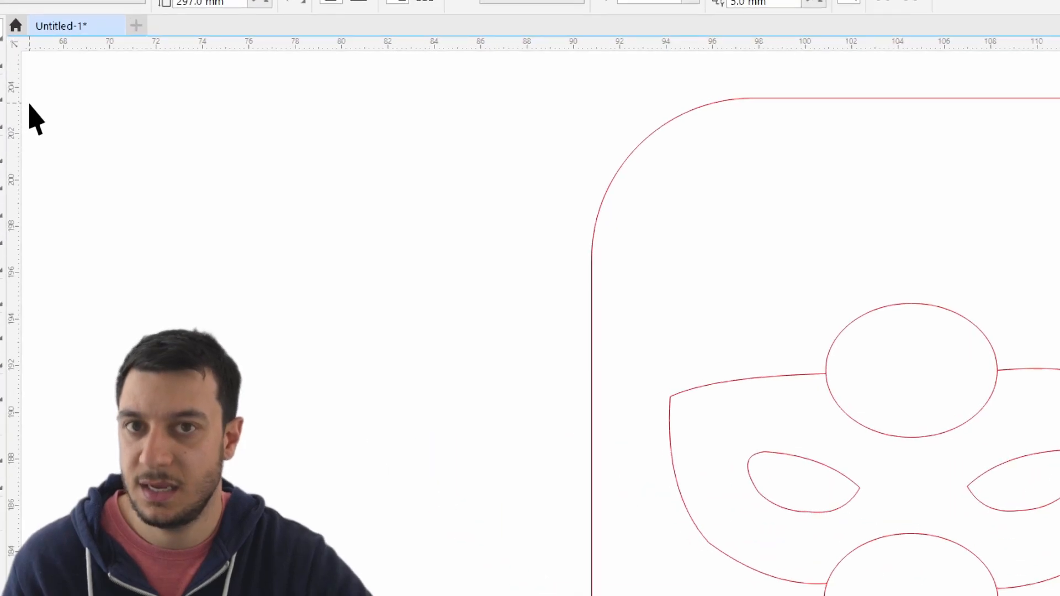
click(13, 92)
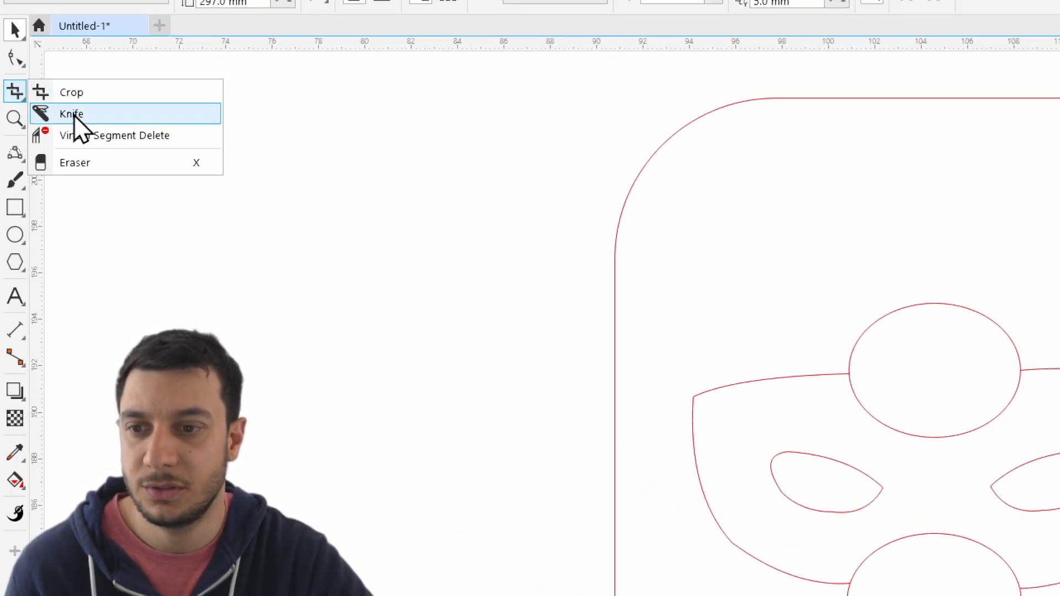
click(101, 134)
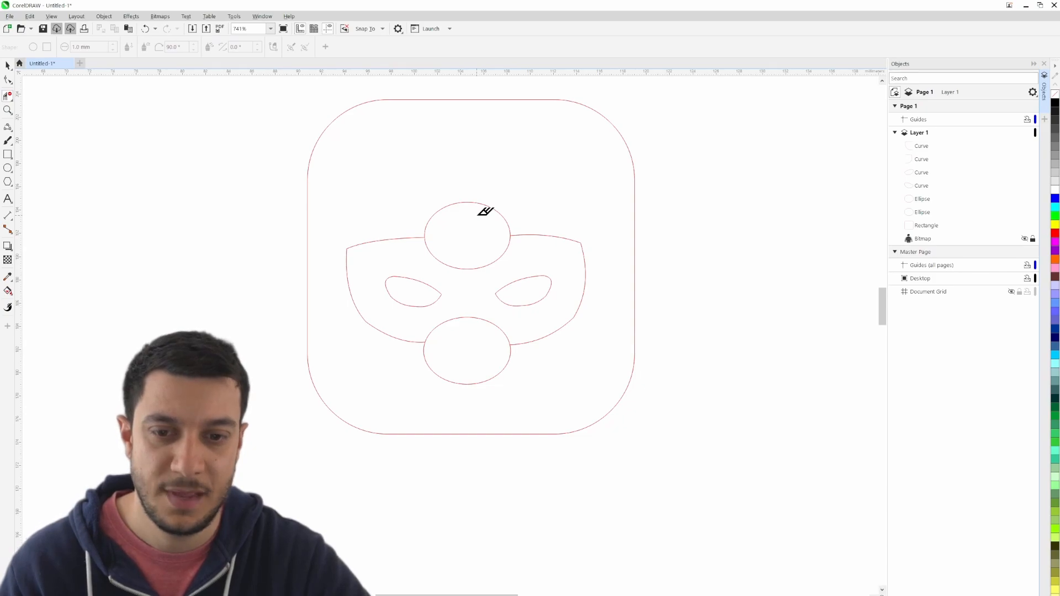
drag(477, 216, 444, 179)
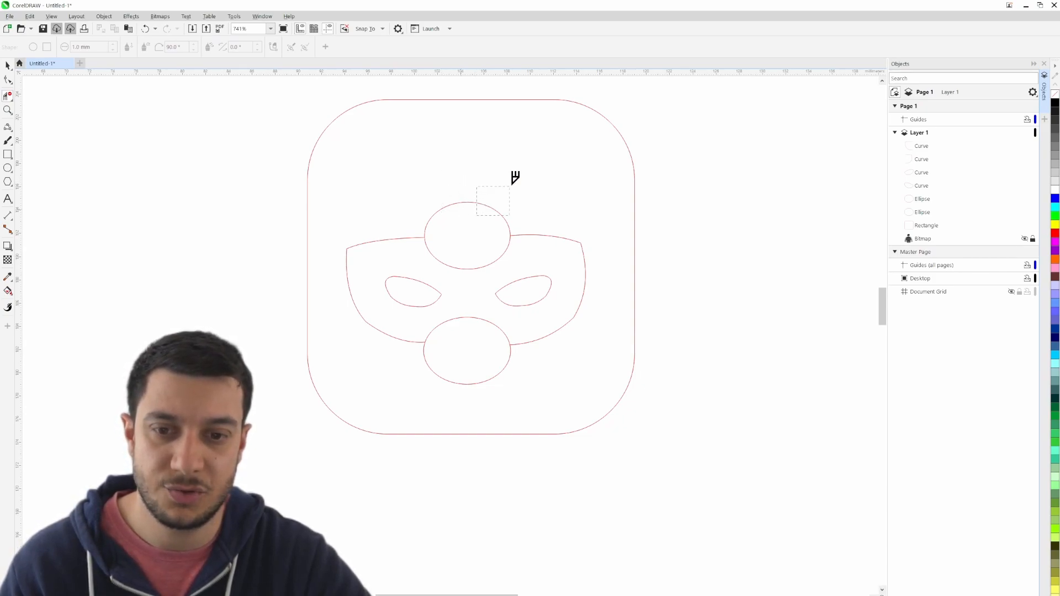
click(481, 201)
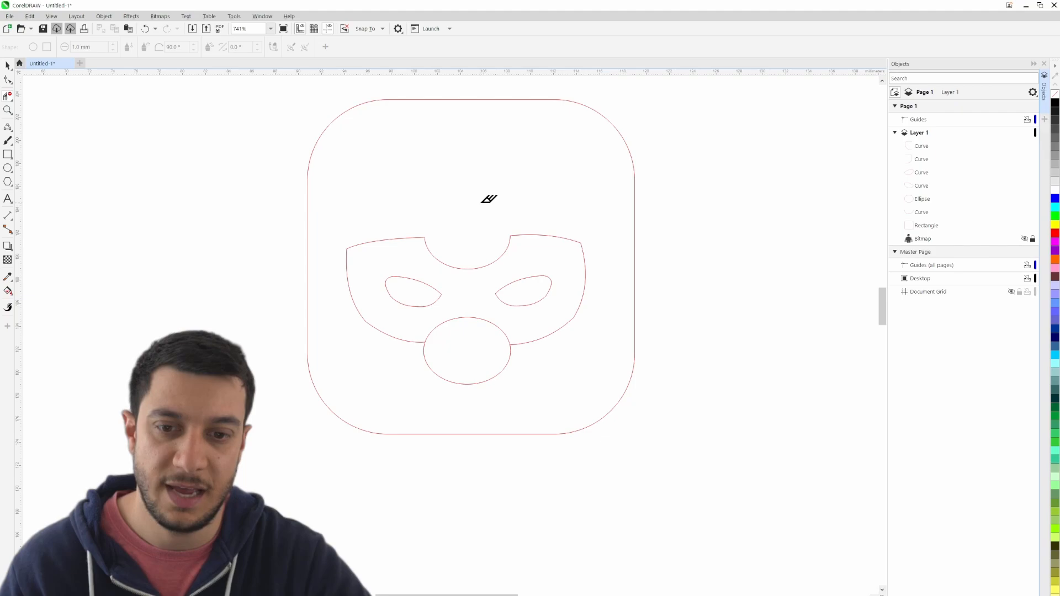
click(494, 372)
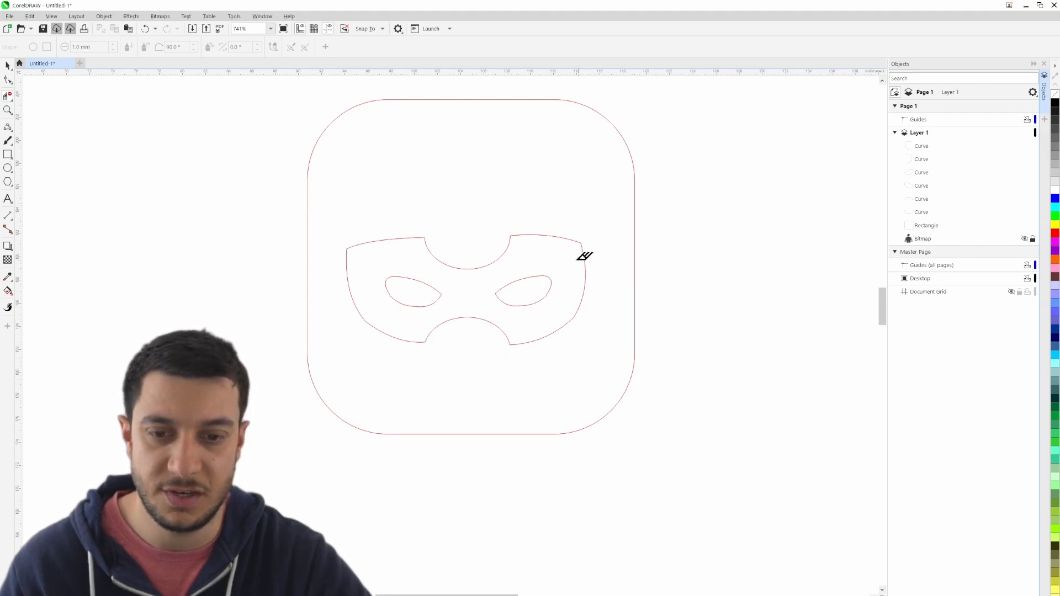
click(8, 65)
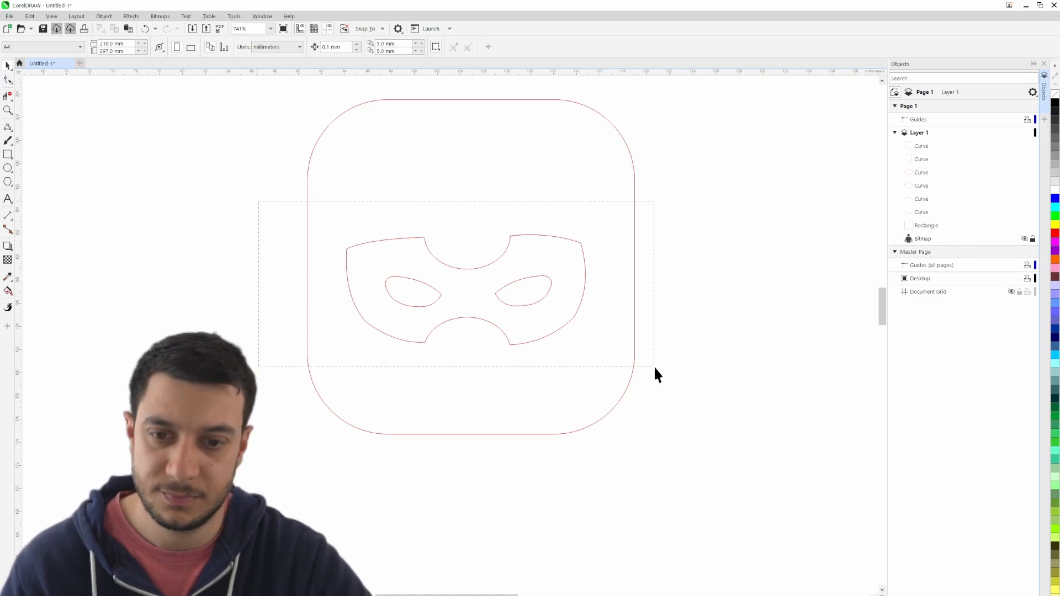
- Combine the six mask and eye curves into a single curve, leaving the head rectangle out, and keep the combined curve selected
drag(658, 371, 659, 370)
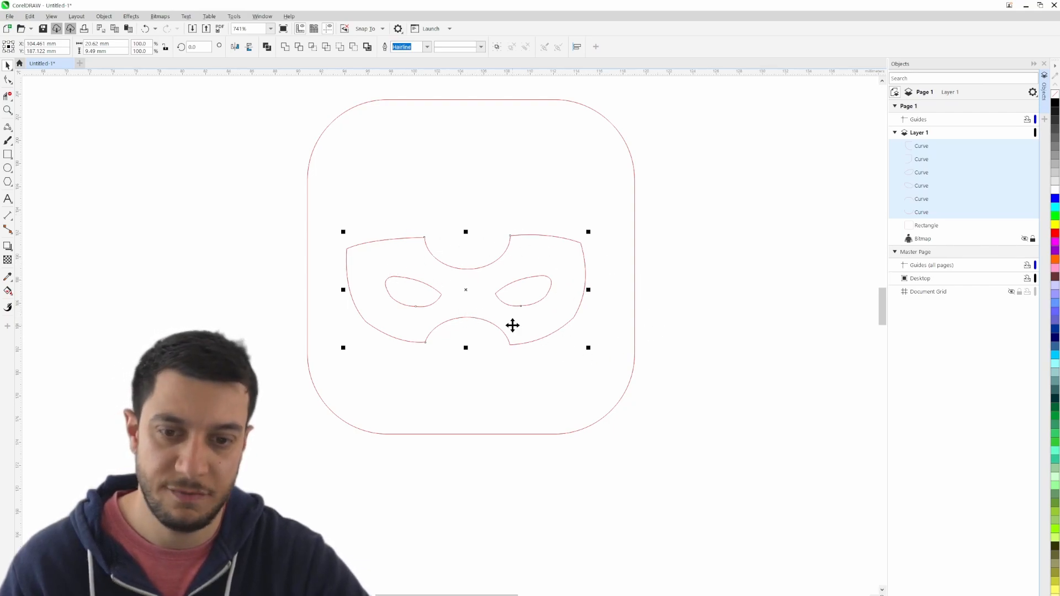
right_click(495, 325)
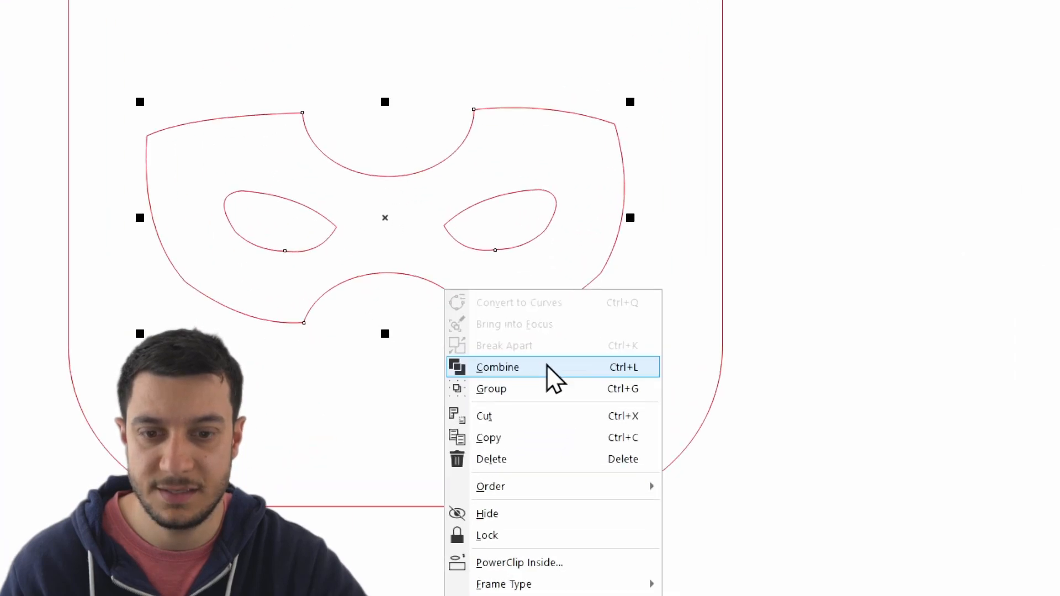
click(513, 371)
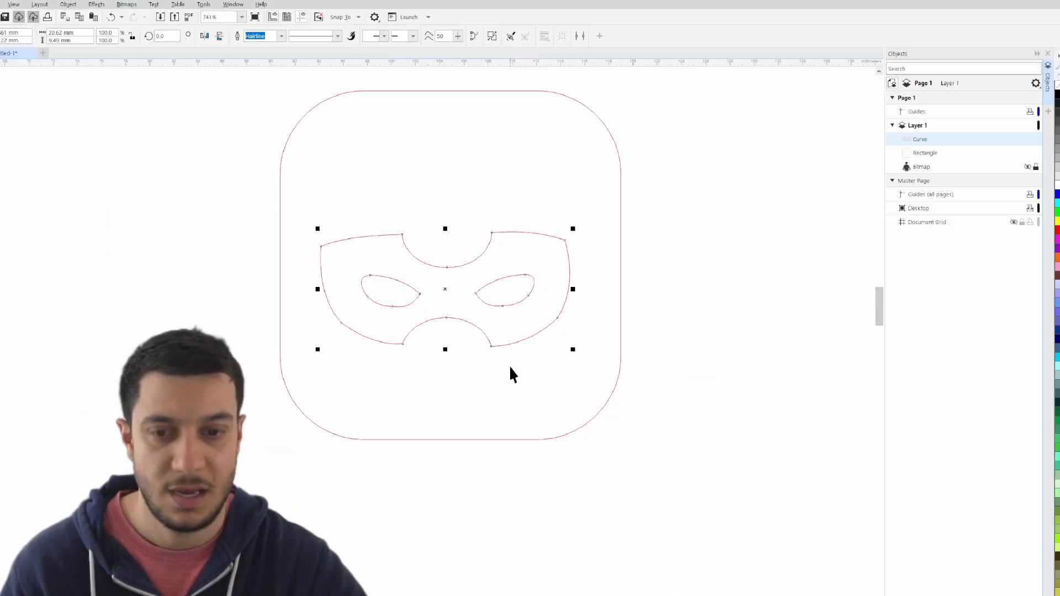
click(693, 326)
click(543, 296)
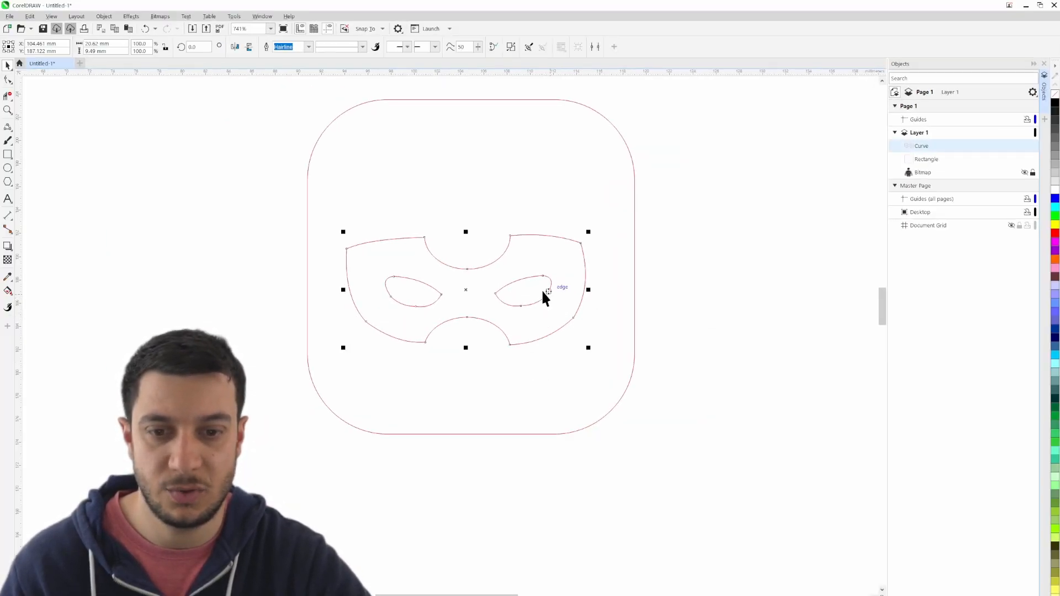
- Try duplicating the combined mask curve in place, undo the paste and clear the selection
key(ctrl+c)
key(ctrl+v)
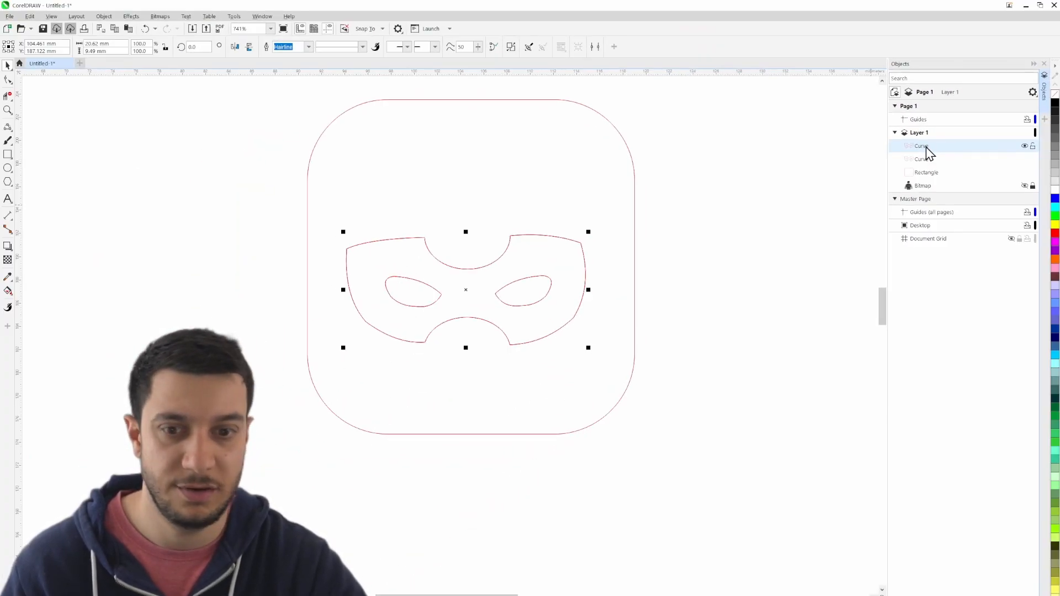
click(686, 236)
key(ctrl+z)
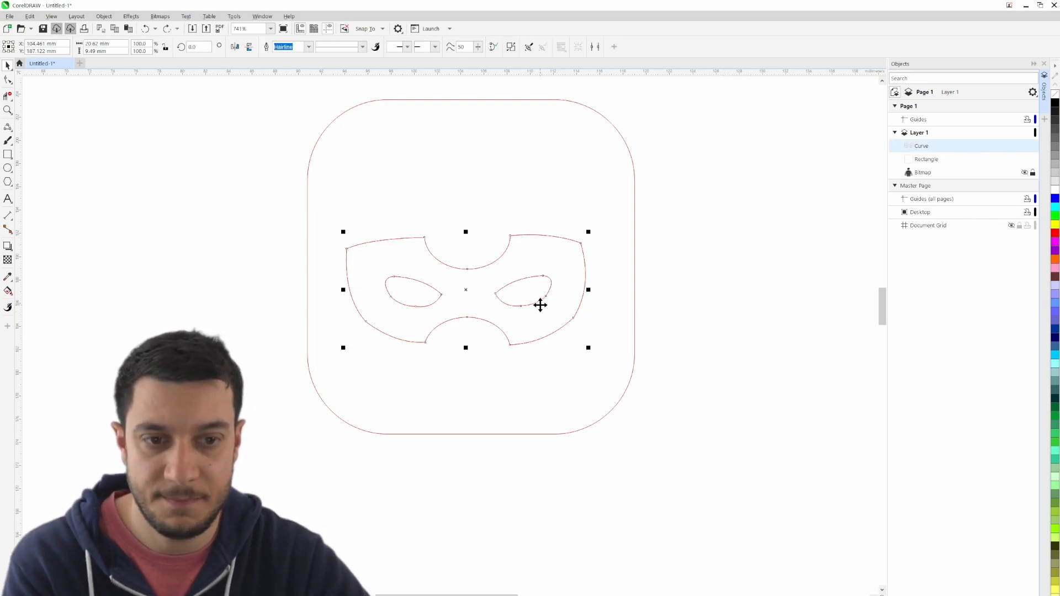
click(736, 318)
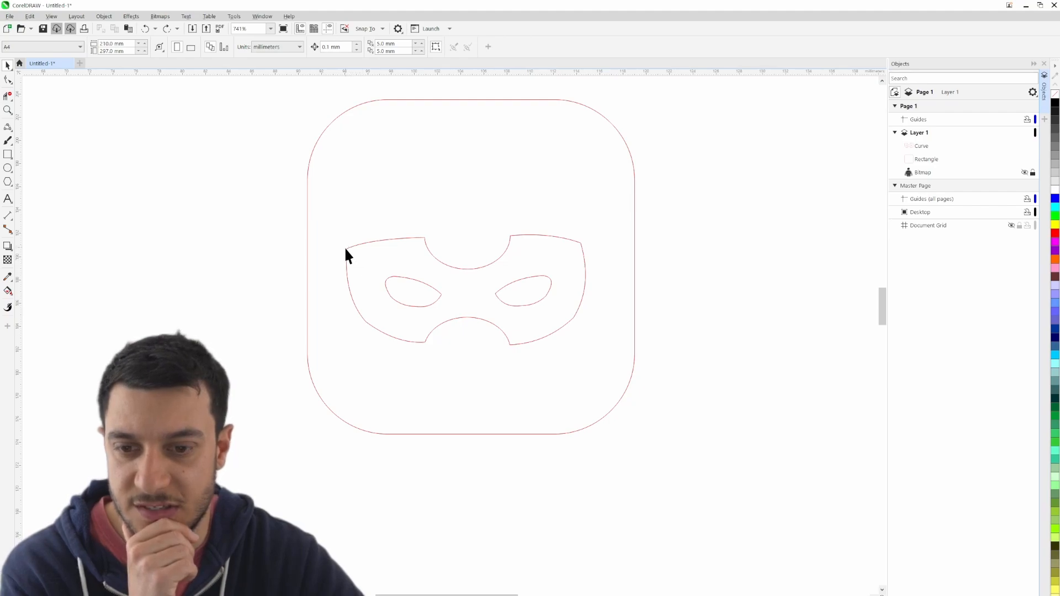
- Edit the mask curve's nodes and add a node on the upper edge beside the mask's upper-left corner
double_click(554, 330)
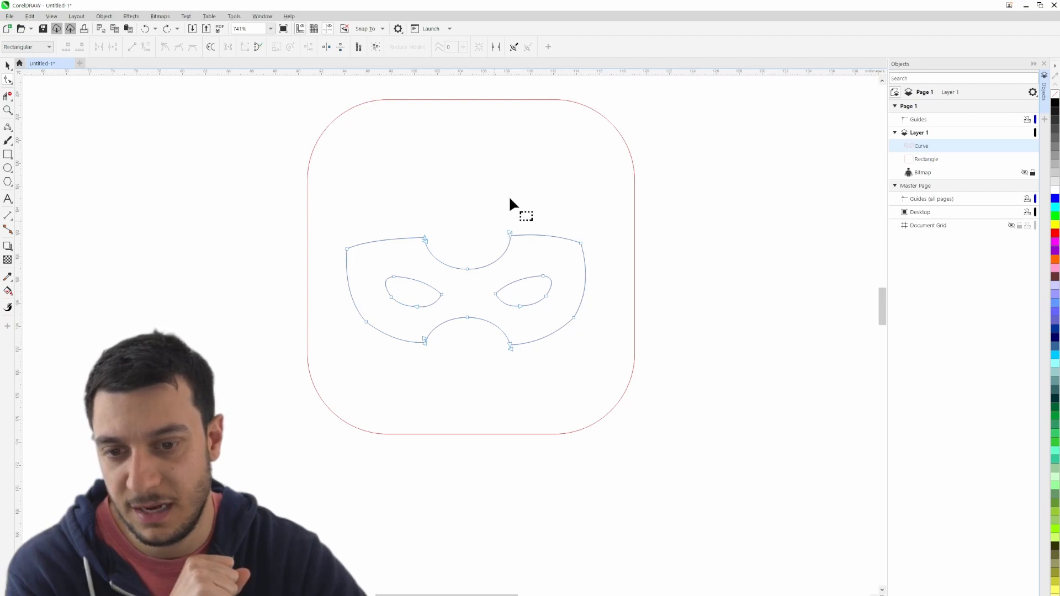
scroll(340, 238, up, 5)
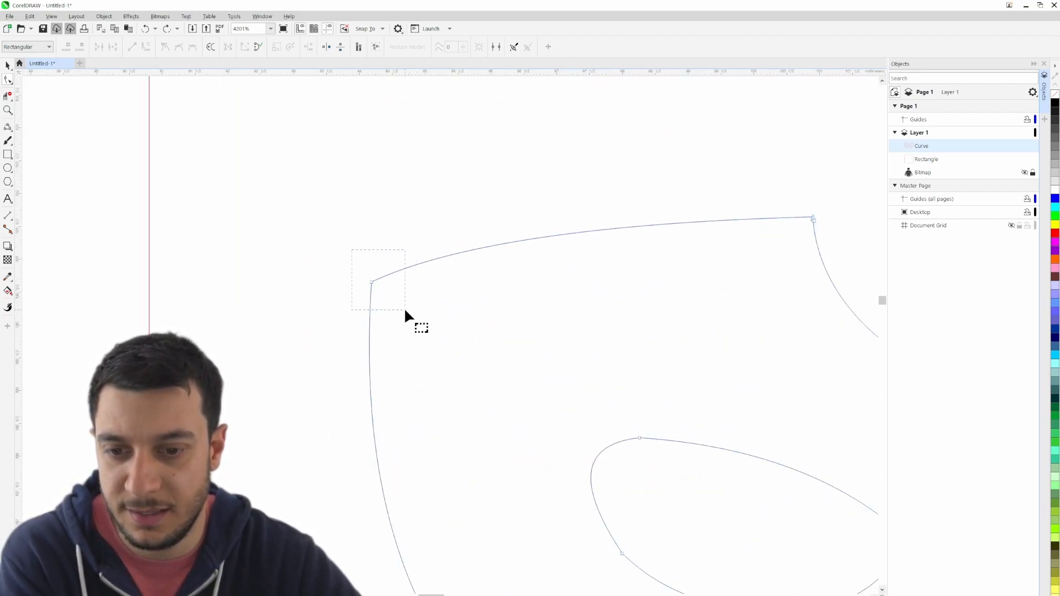
drag(405, 310, 403, 312)
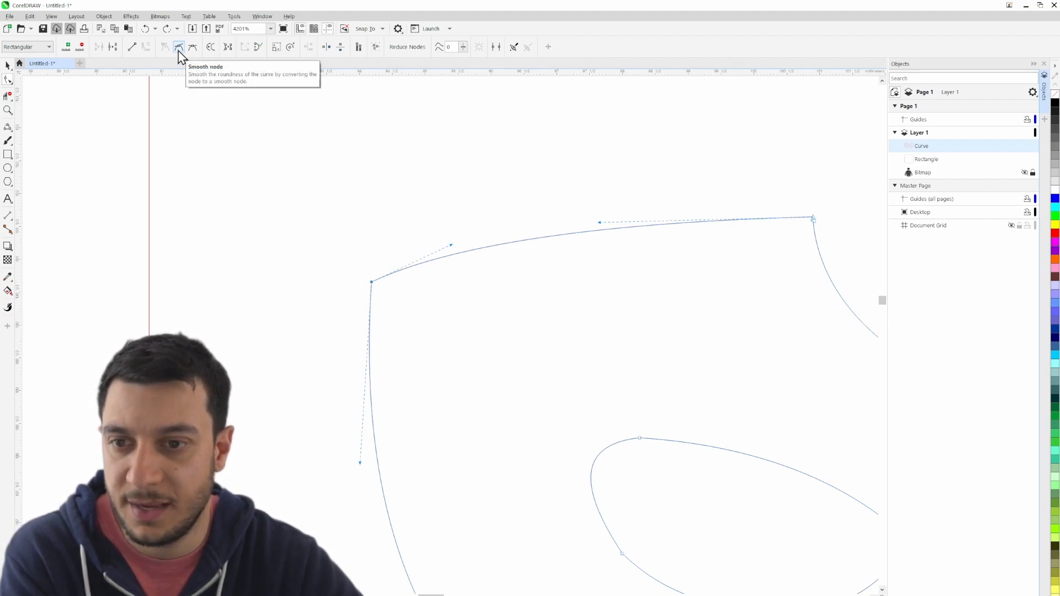
key(KP_Add)
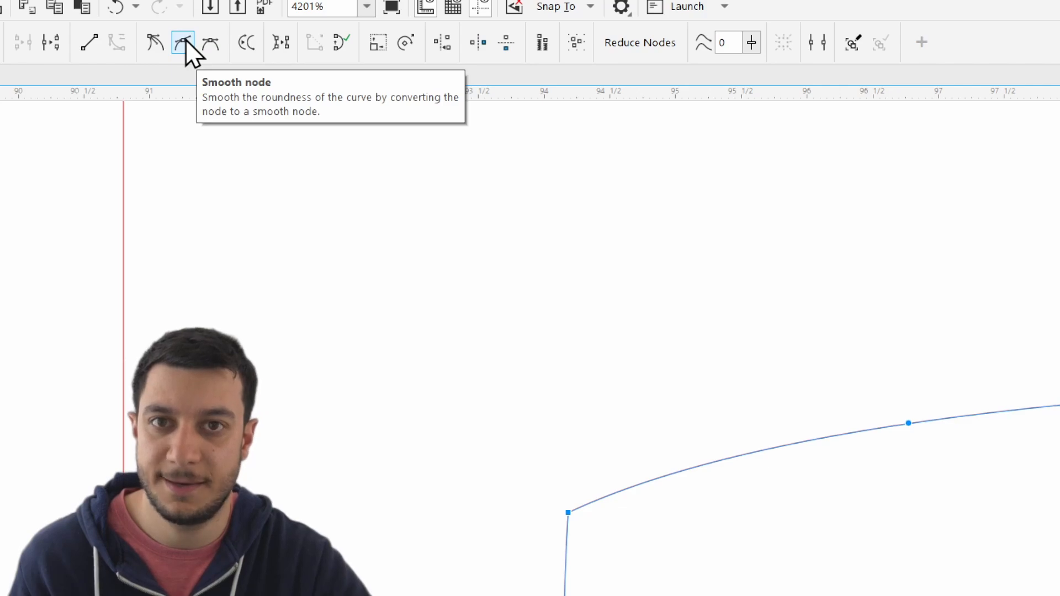
- Try deleting the mask's upper-left corner node together with the added node, and undo the deletion
key(Delete)
click(383, 298)
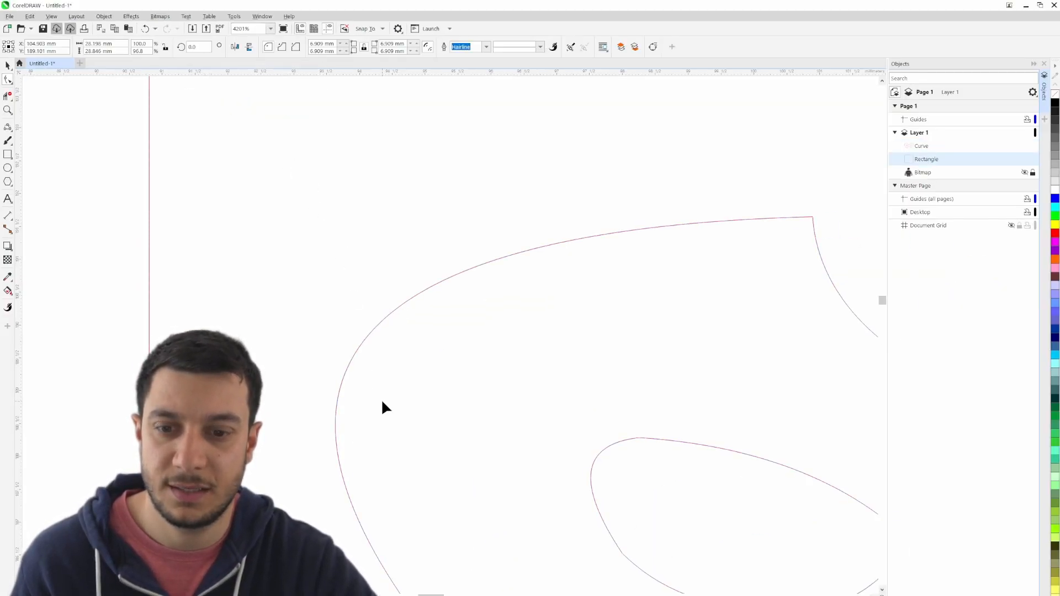
scroll(394, 396, down, 3)
drag(548, 421, 312, 256)
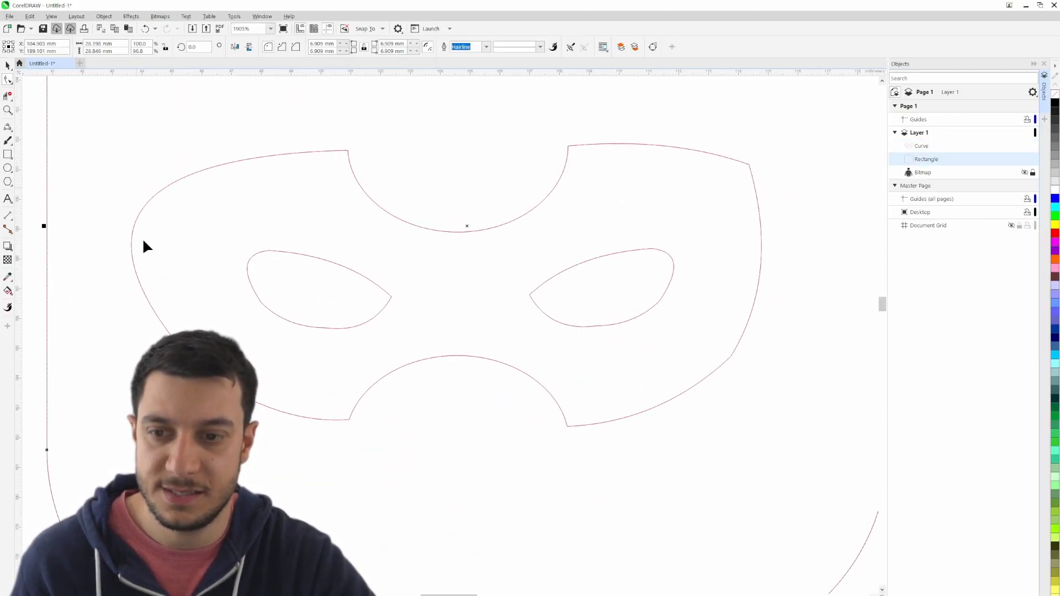
click(132, 236)
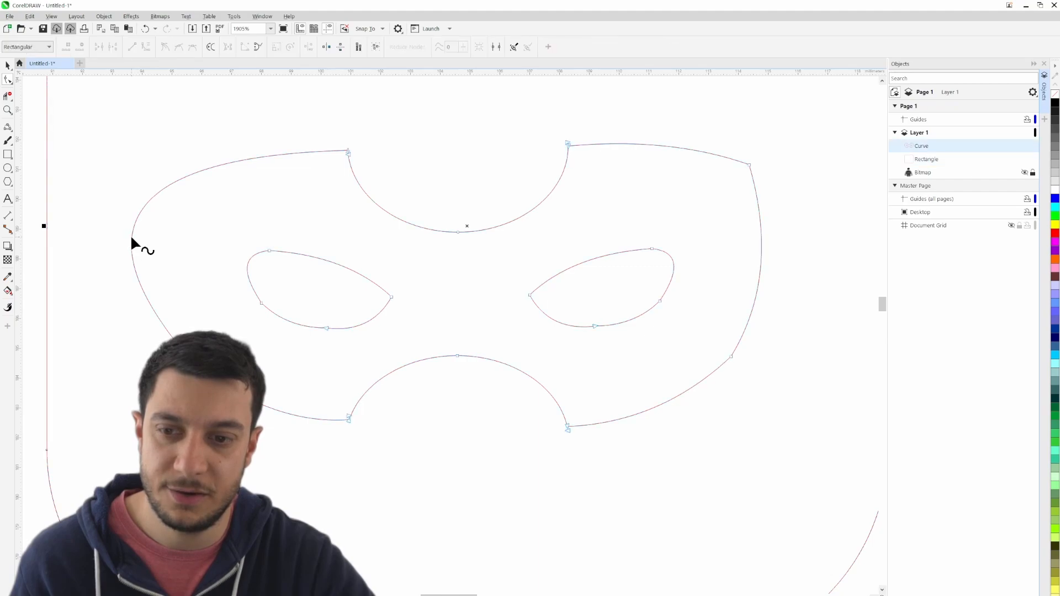
click(348, 150)
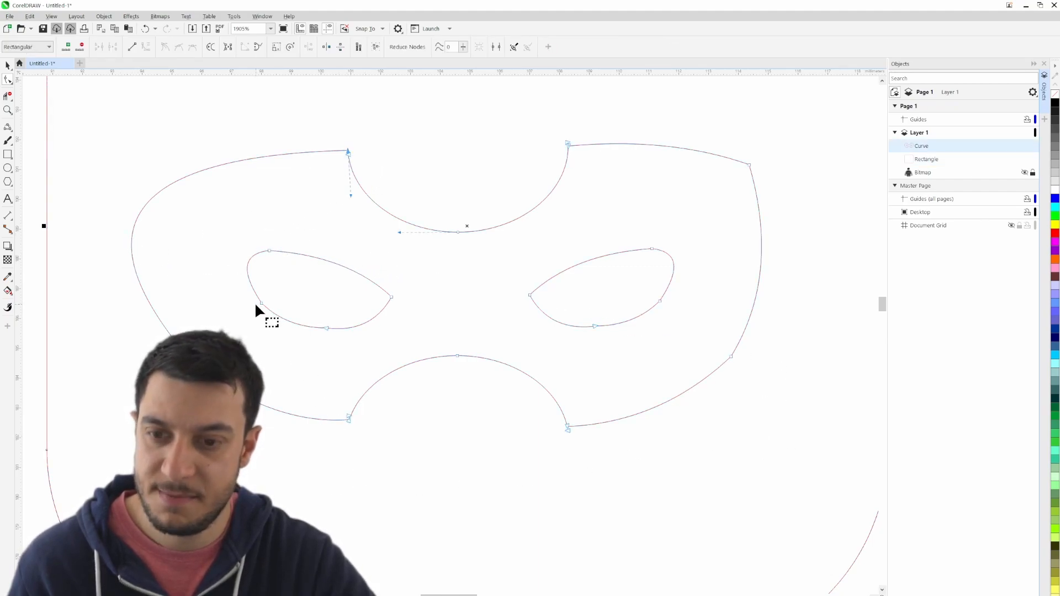
key(ctrl+z)
- Round the mask's upper-left corner by pulling the corner node's lower control handle up and outward, close to the node
click(127, 152)
click(147, 178)
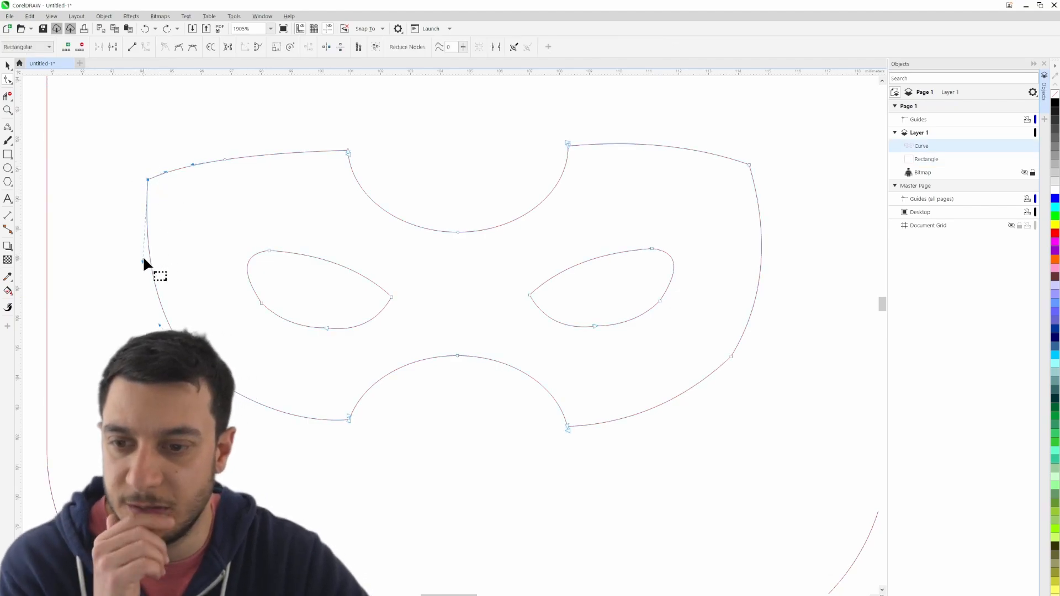
drag(141, 257, 158, 258)
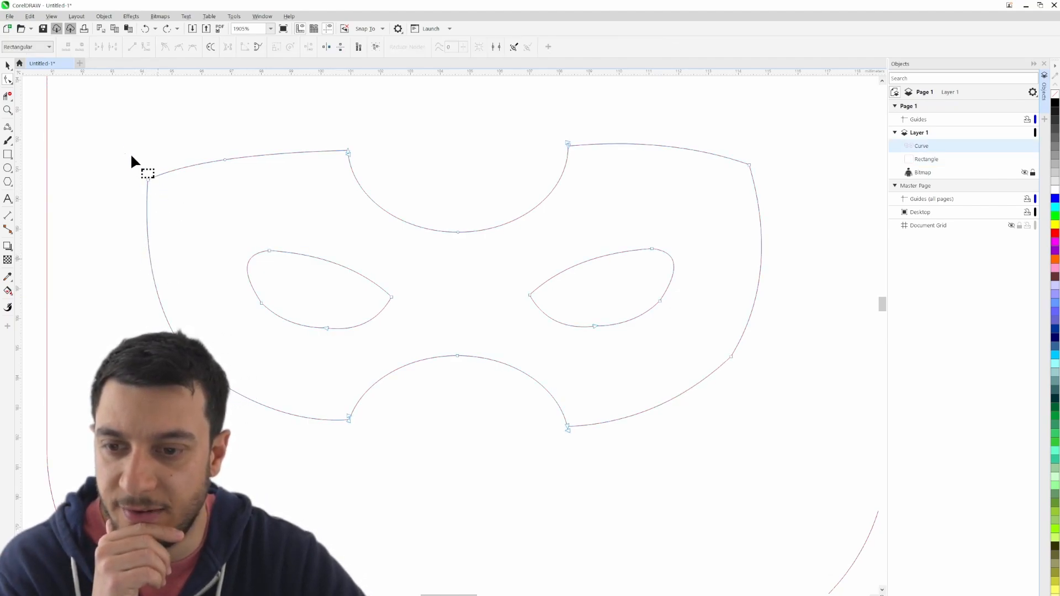
drag(131, 155, 155, 185)
drag(142, 259, 134, 188)
click(158, 154)
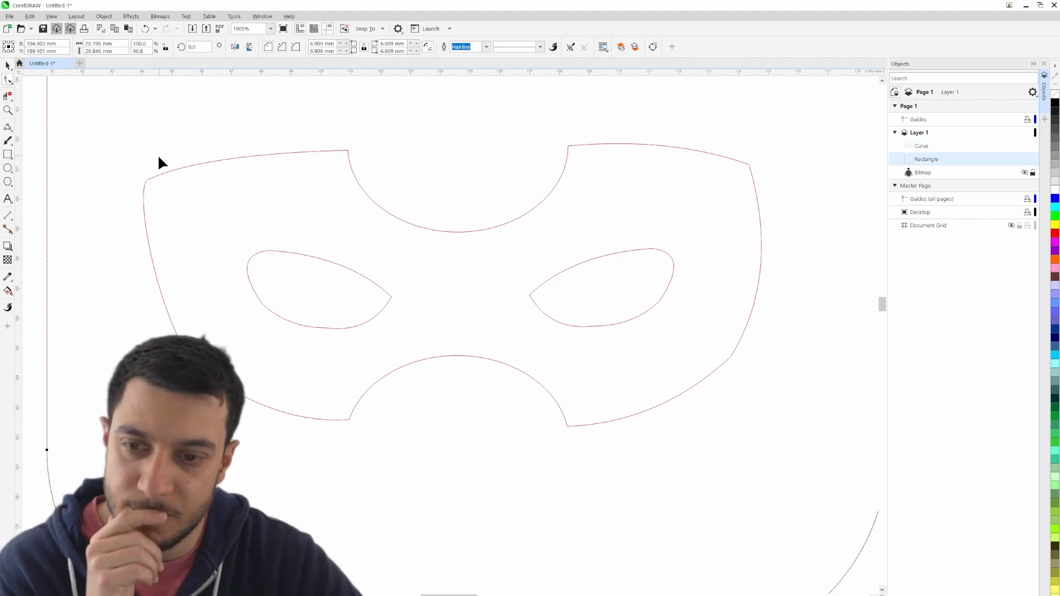
- Round the mask's upper-right corner by pulling the corner node's lower control handle up and outward, close to the node
click(750, 169)
click(749, 164)
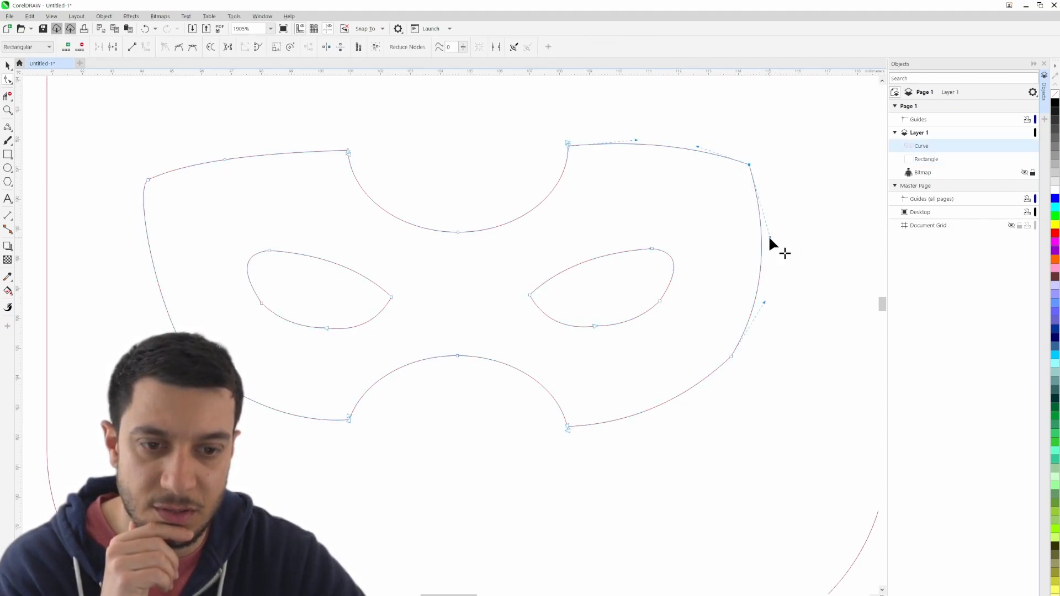
drag(769, 236, 765, 169)
click(767, 172)
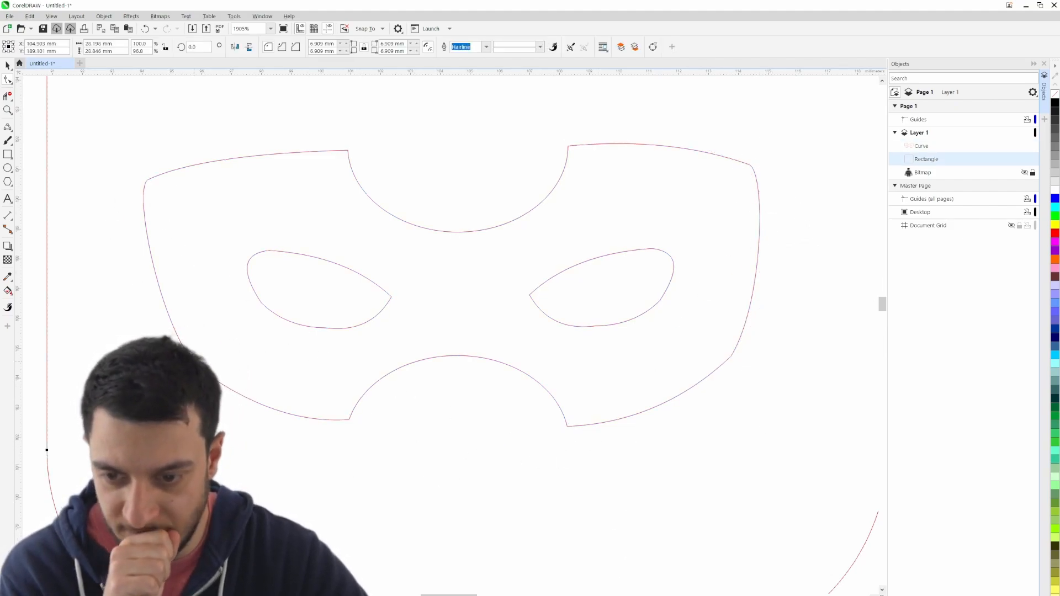
- Convert the node at the mask's lower-left bend to a smooth node
click(231, 394)
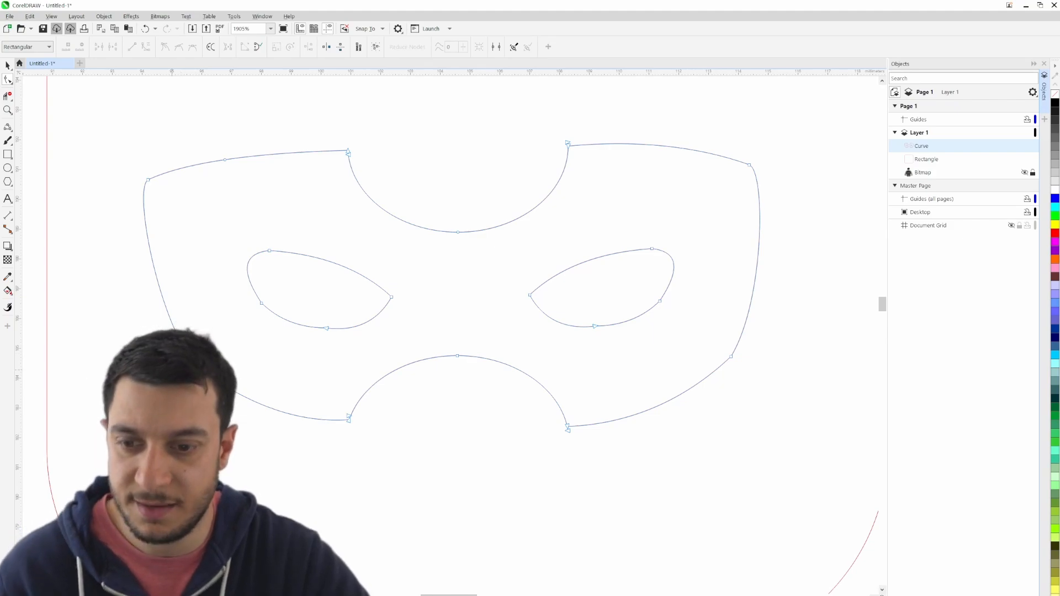
click(233, 395)
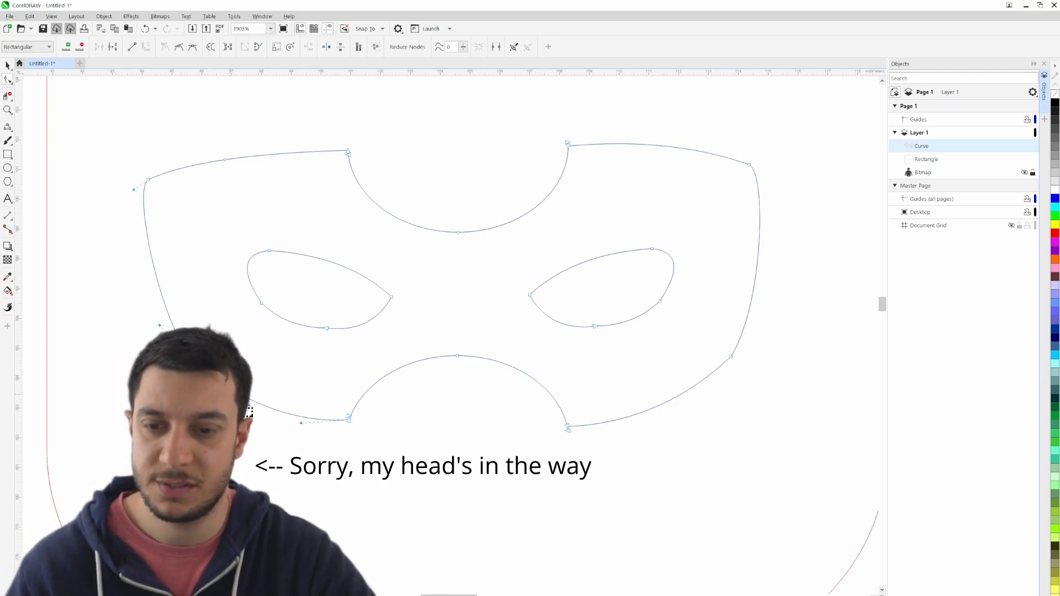
click(180, 50)
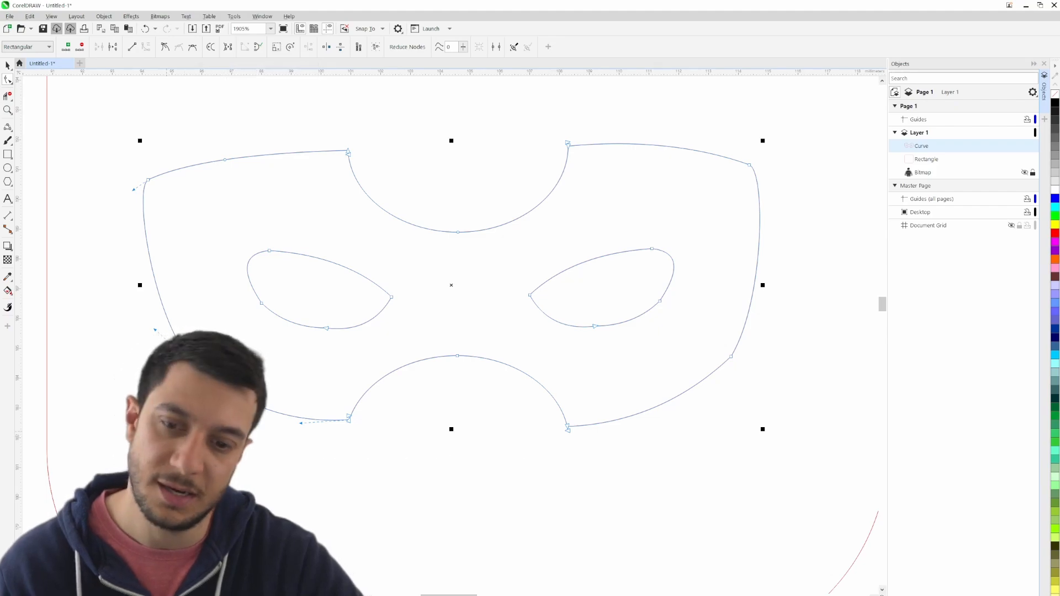
click(159, 350)
- Convert the node at the mask's lower-right bend to a smooth node and deselect the mask curve
click(731, 357)
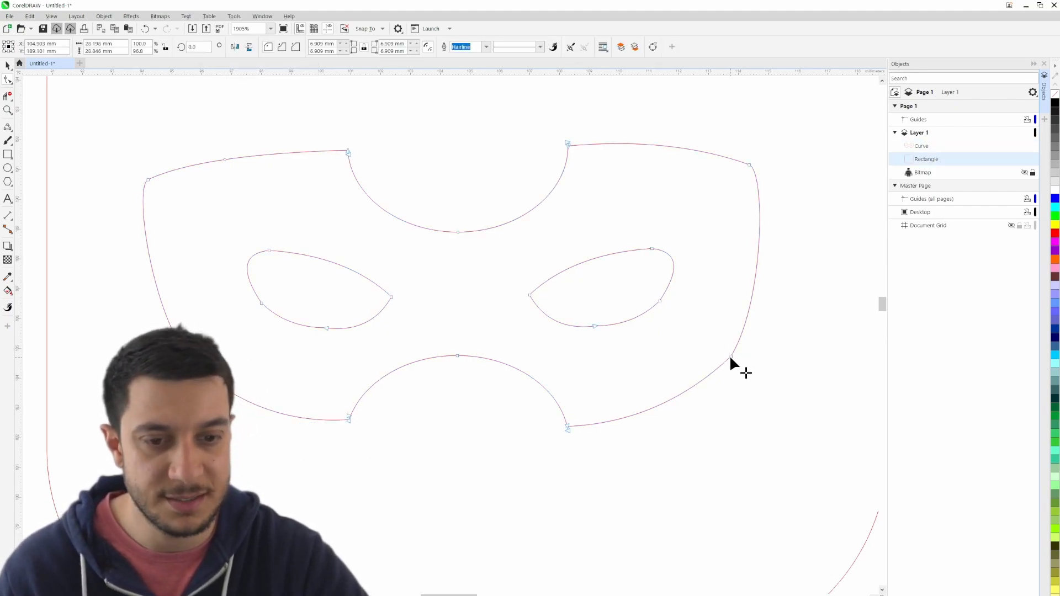
click(731, 357)
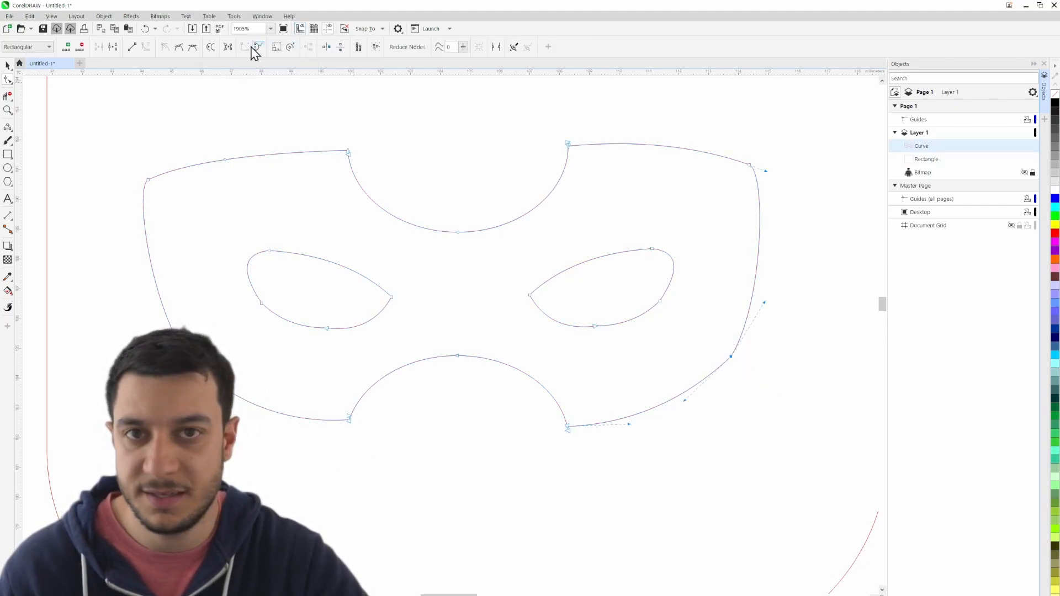
click(179, 50)
click(737, 377)
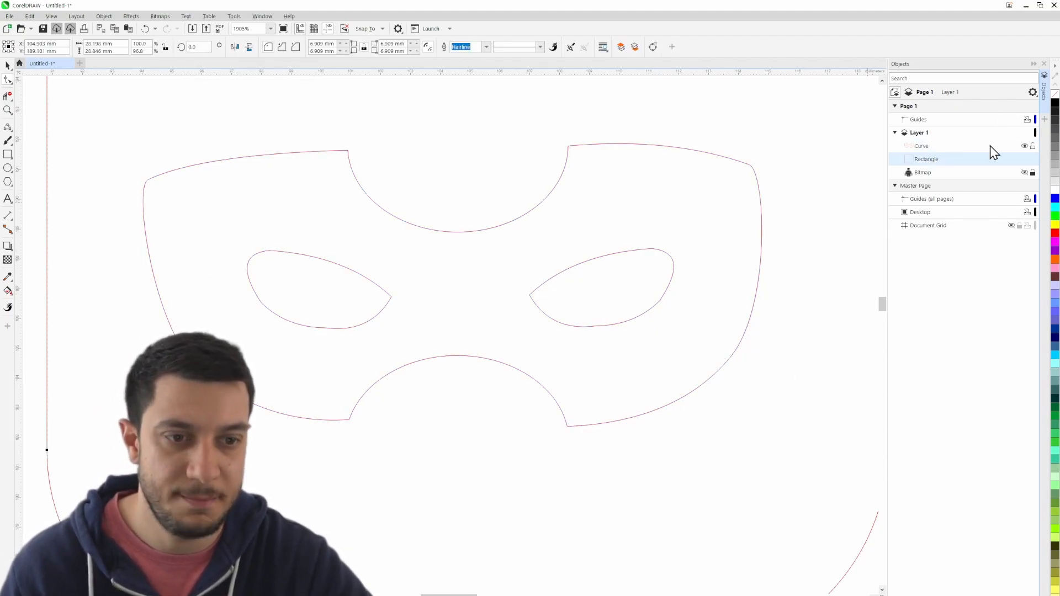
- Show the reference bitmap to compare the edited mask outline with it, and hide the bitmap again
click(1024, 173)
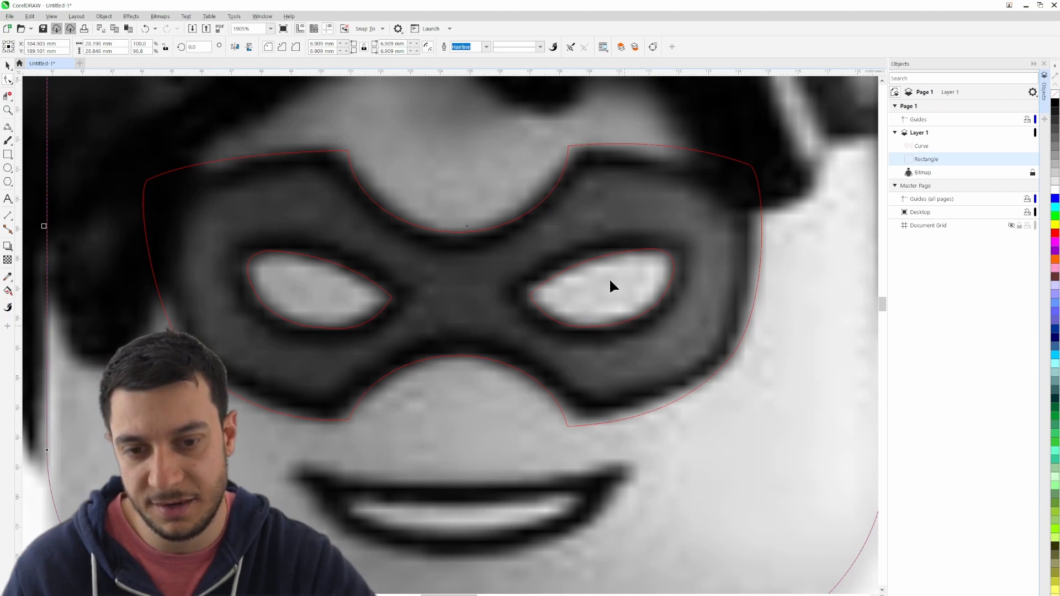
scroll(561, 272, down, 3)
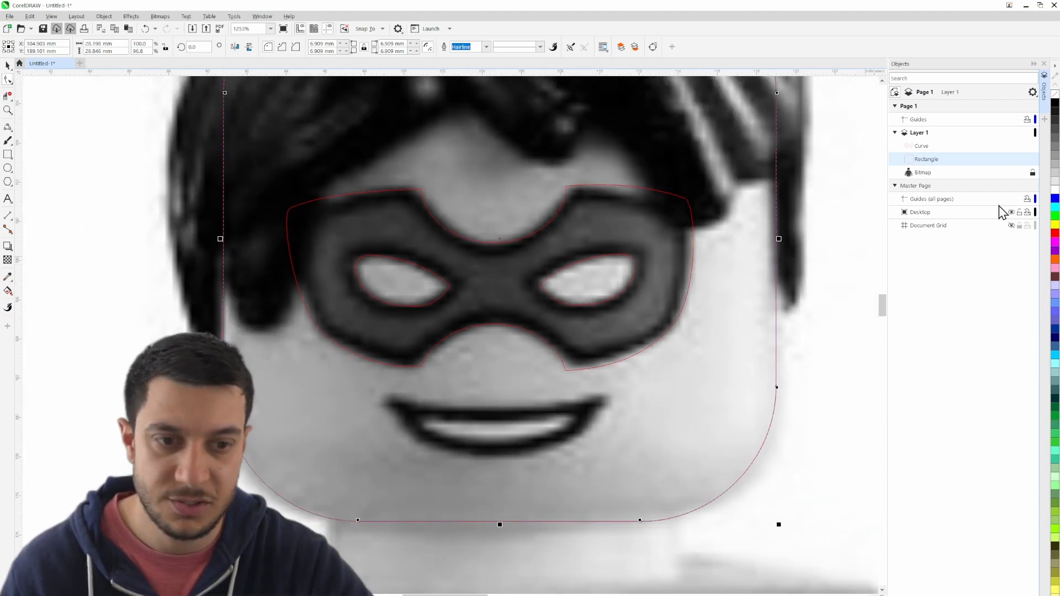
click(1024, 173)
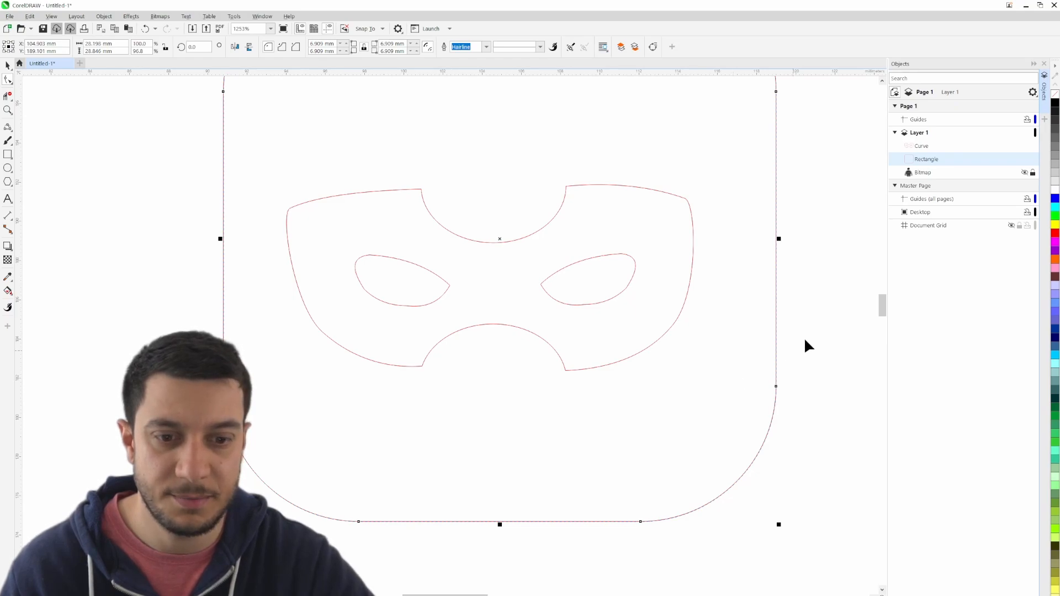
- Select the mask curve and open the Contour effect settings for it
click(8, 65)
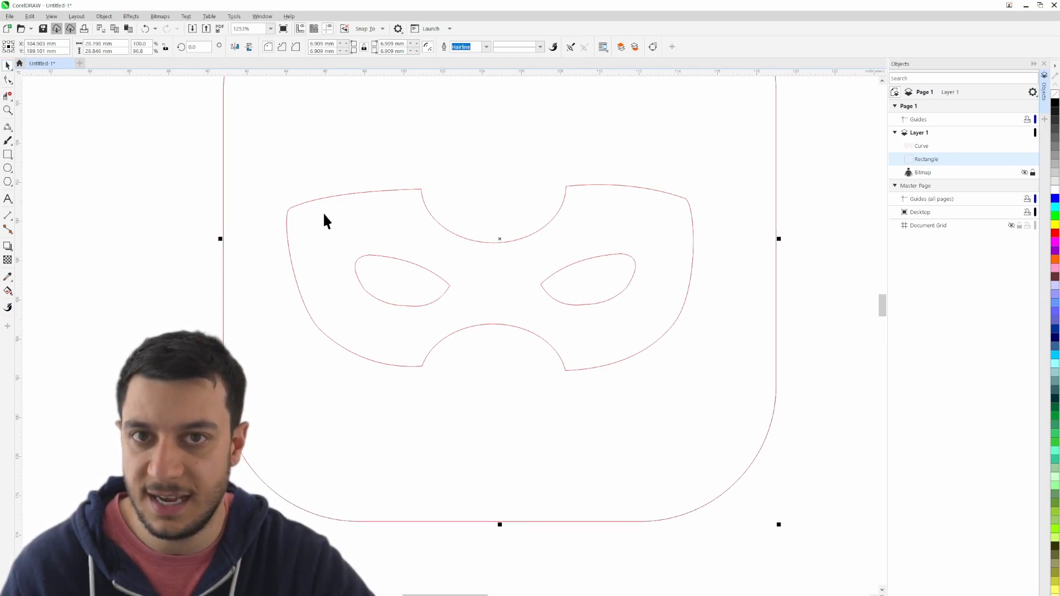
click(368, 191)
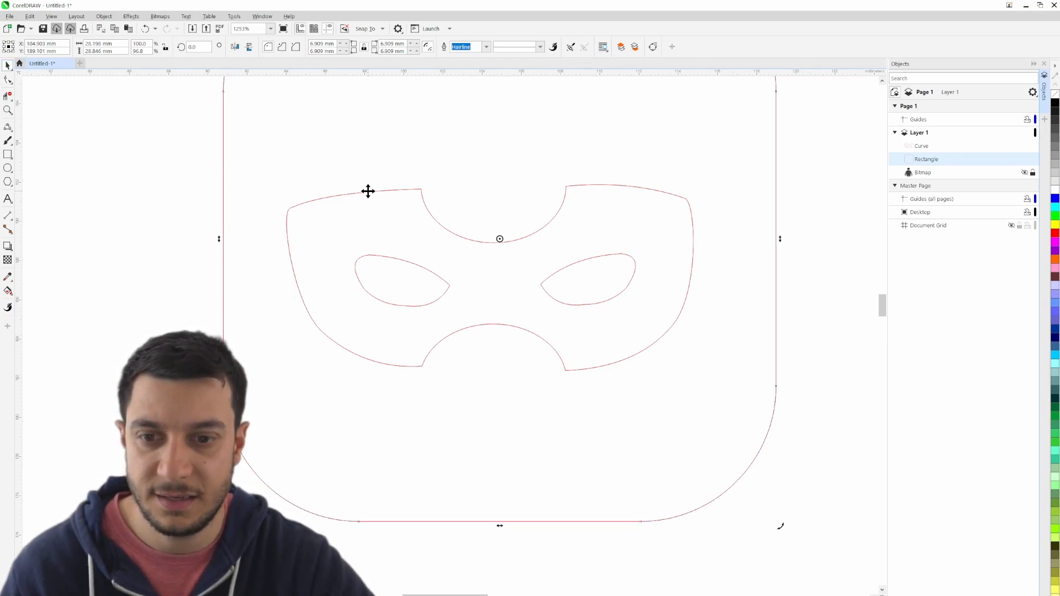
click(919, 146)
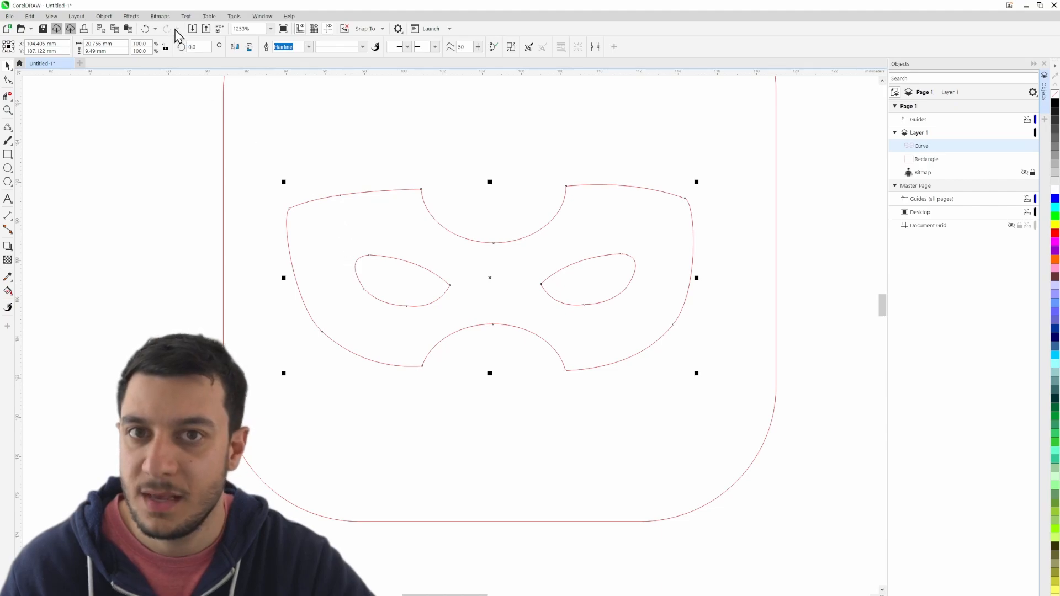
click(233, 17)
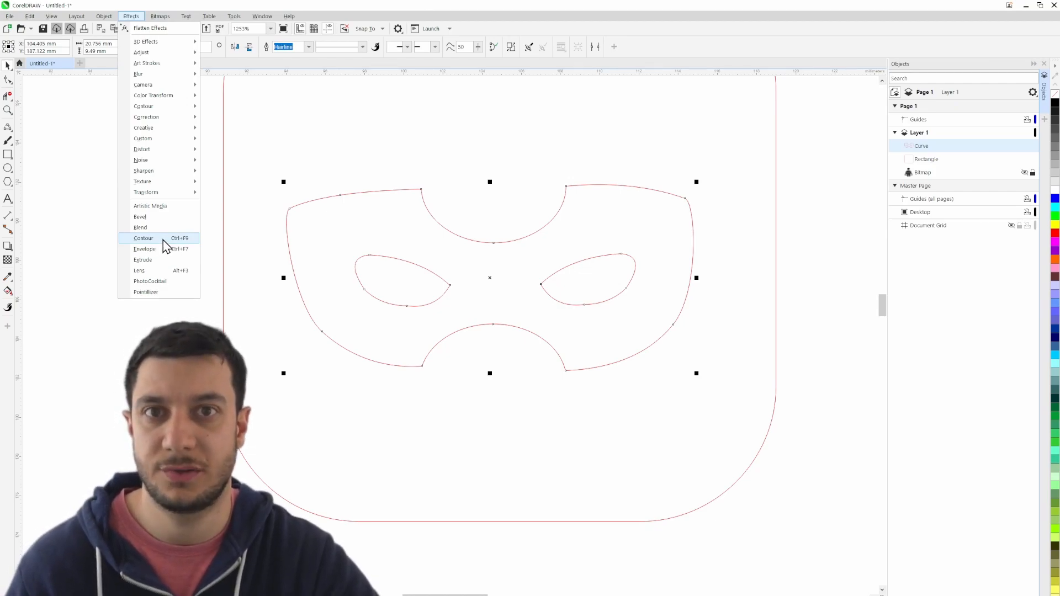
click(143, 238)
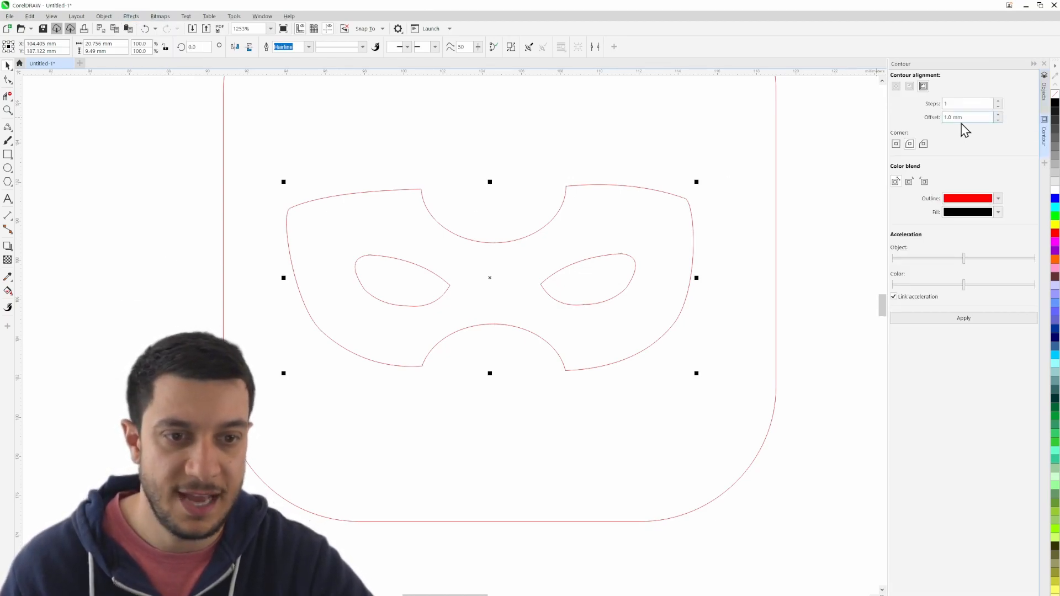
- Try a one-step contour with a 1.0 mm offset on the mask curve, and undo it
drag(963, 116, 939, 125)
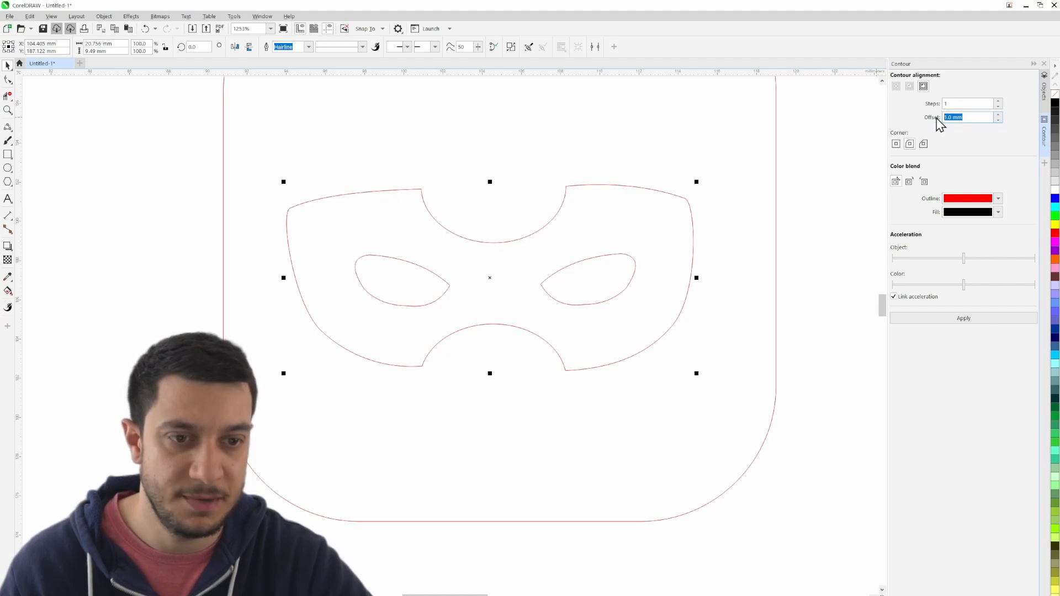
click(986, 116)
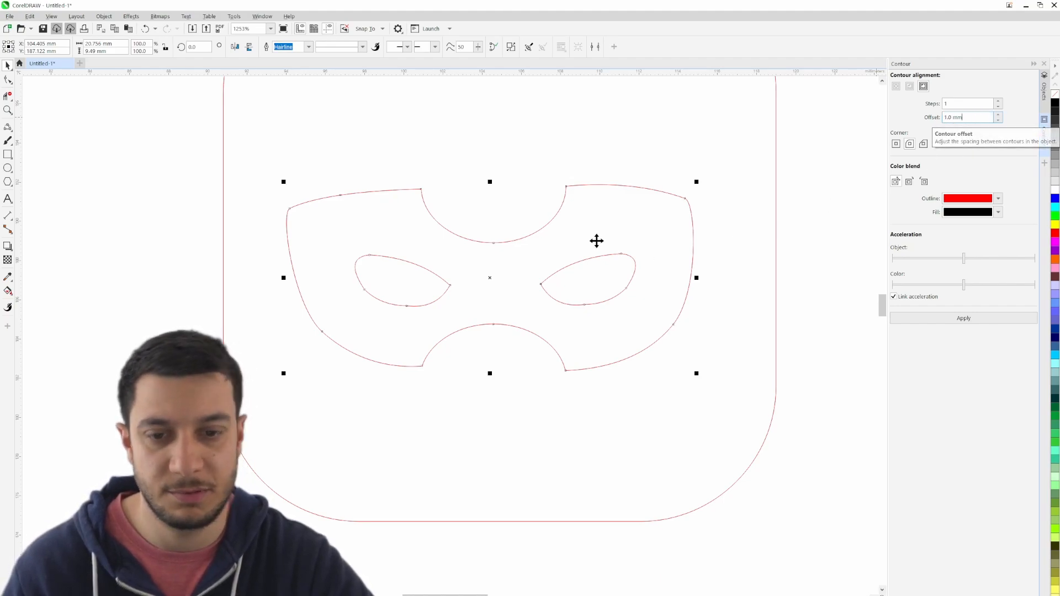
click(960, 323)
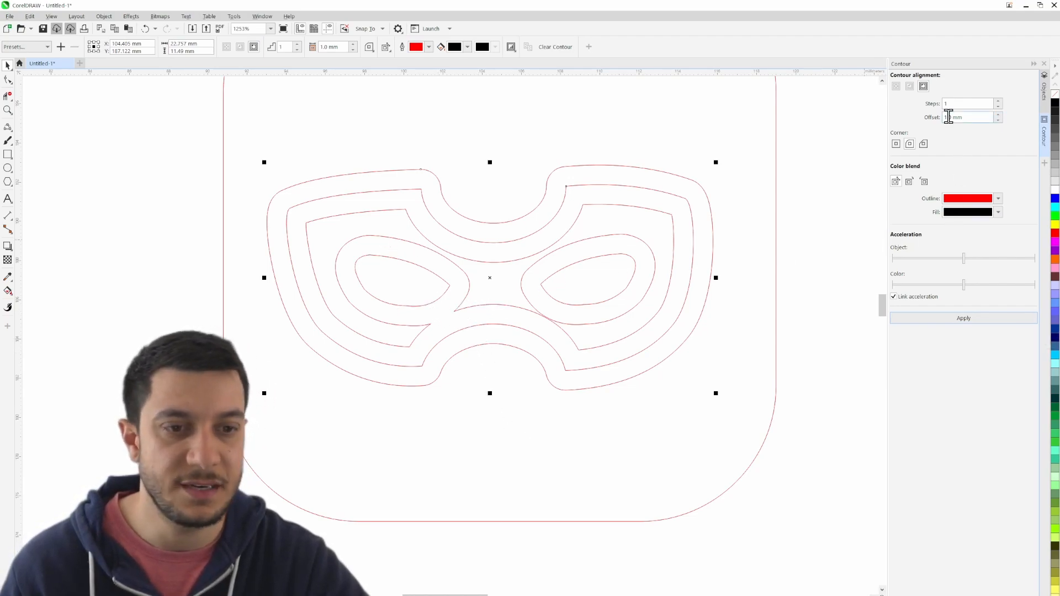
click(144, 29)
- Apply a one-step contour with a 0.5 mm offset to the mask curve, and show the reference bitmap for comparison
double_click(948, 117)
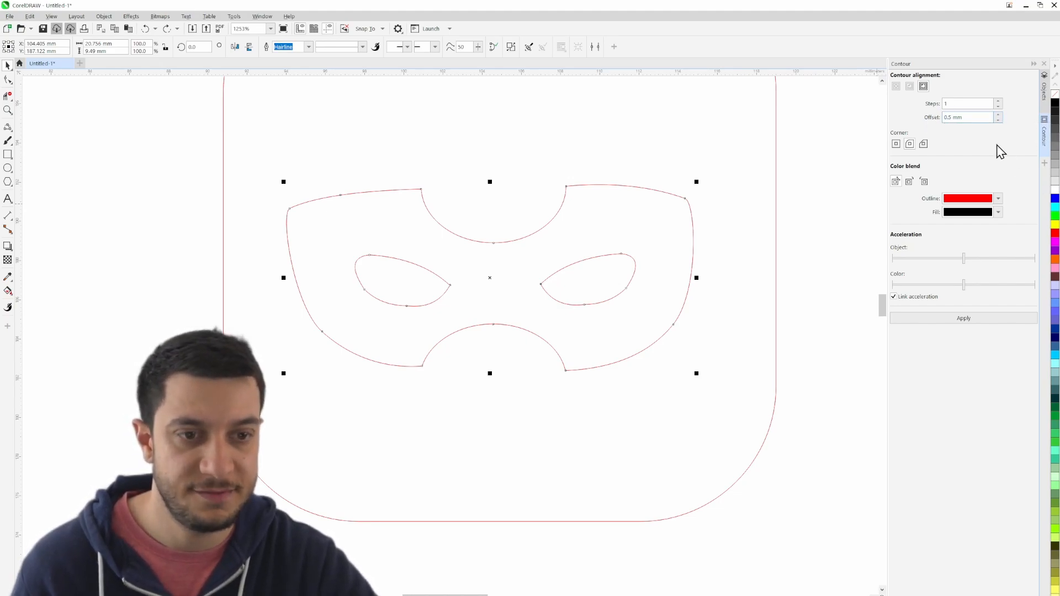
click(962, 323)
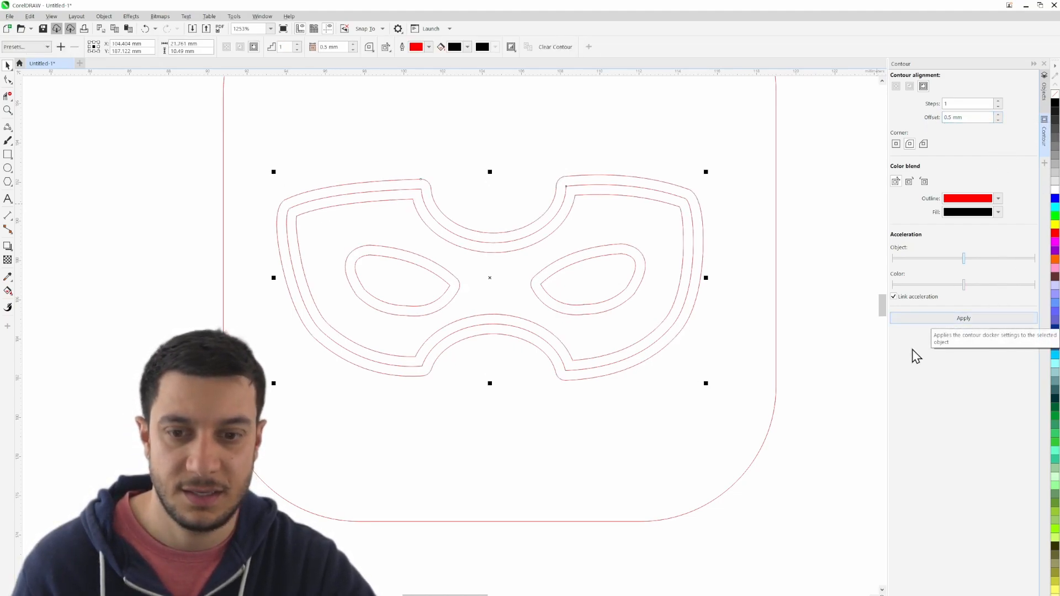
click(1044, 94)
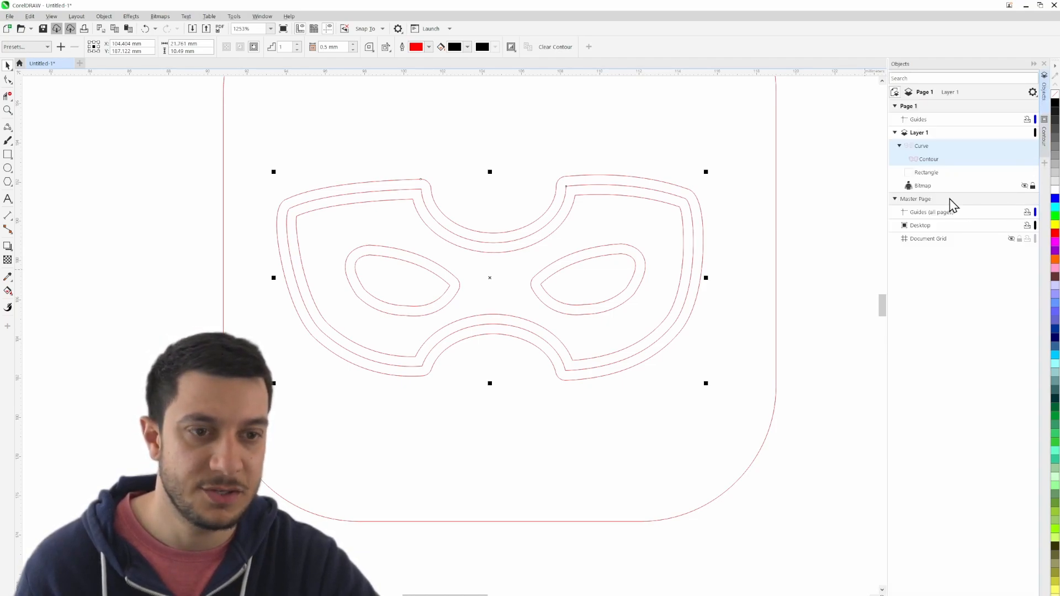
click(1025, 186)
scroll(571, 362, up, 4)
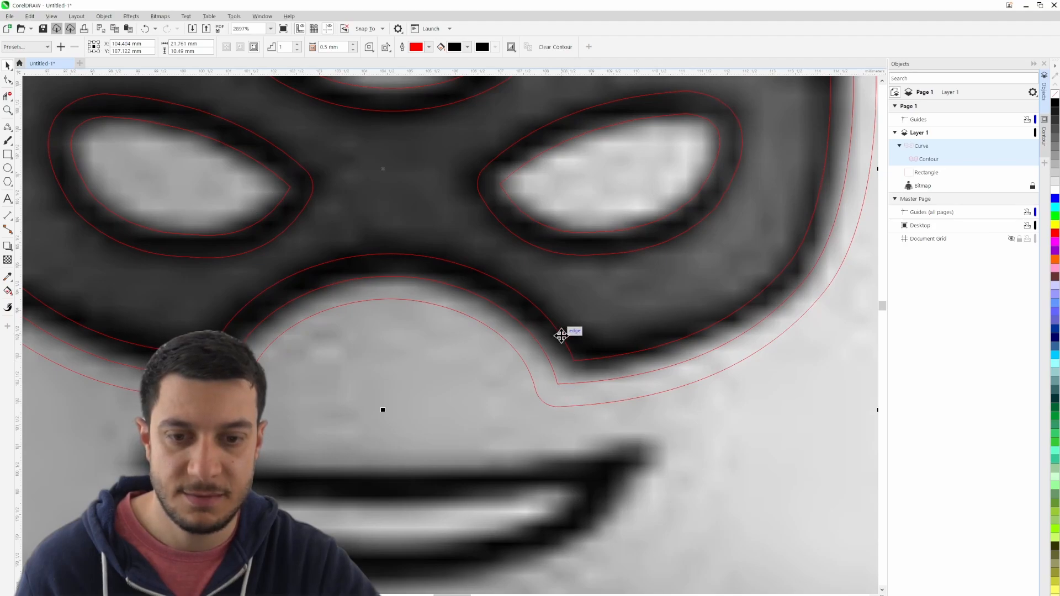
scroll(646, 355, down, 3)
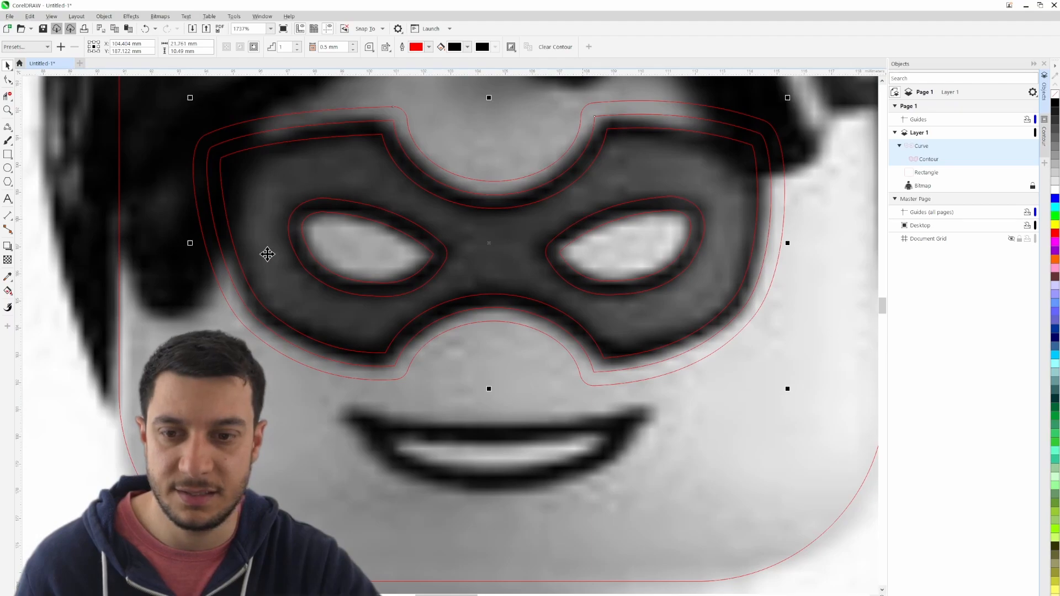
scroll(473, 267, down, 5)
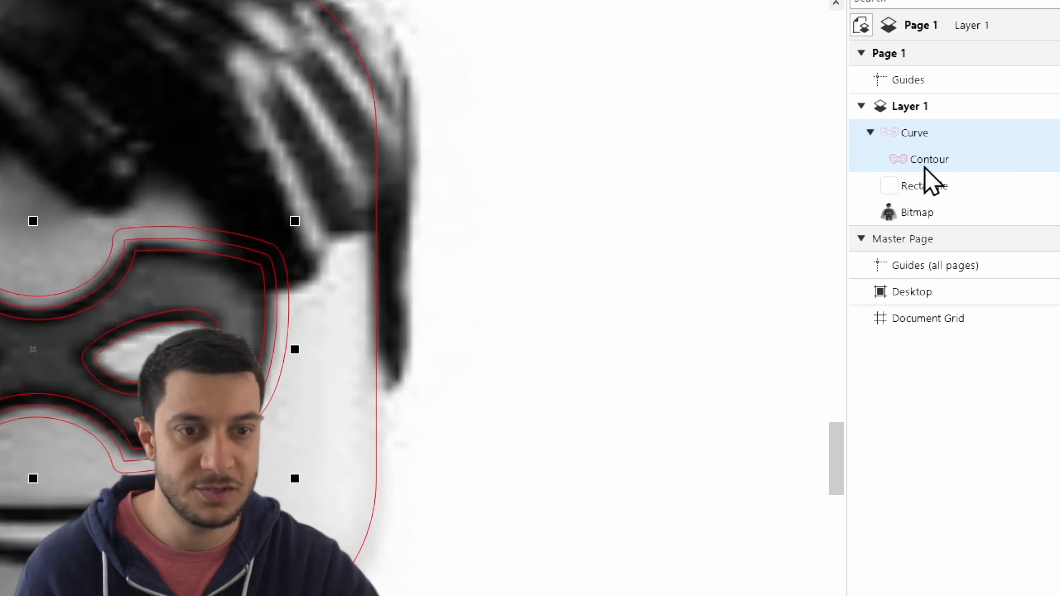
- Break the mask's contour apart so it becomes a separate curve from the original mask curve
click(905, 128)
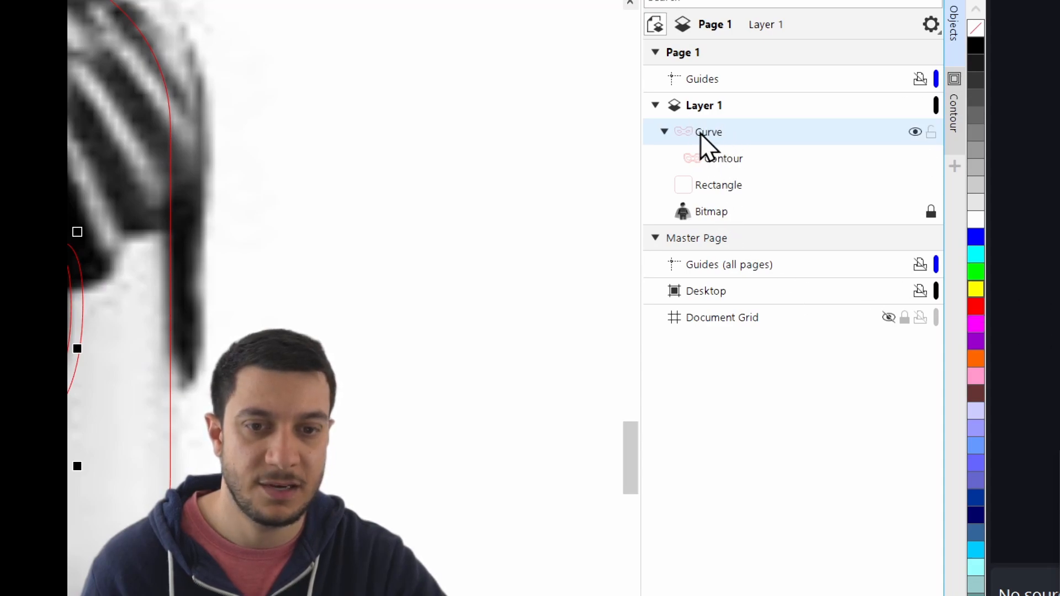
click(704, 158)
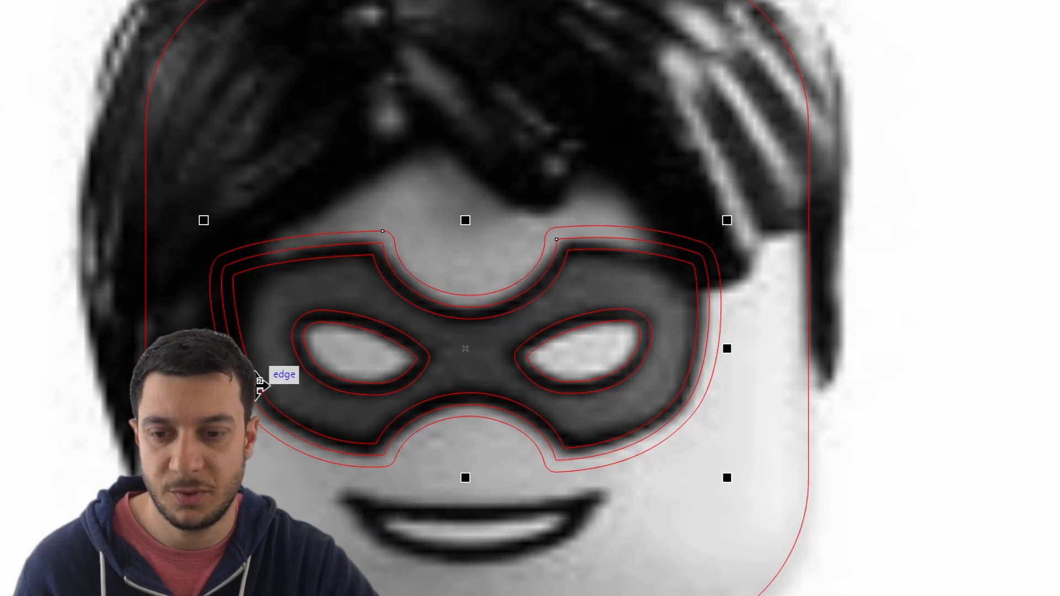
right_click(259, 381)
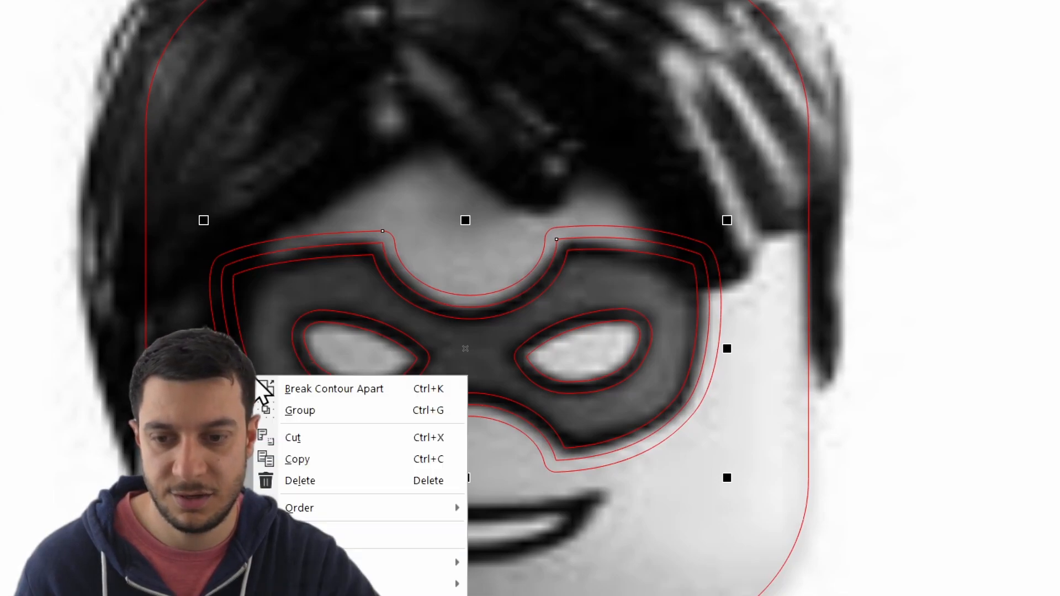
click(338, 389)
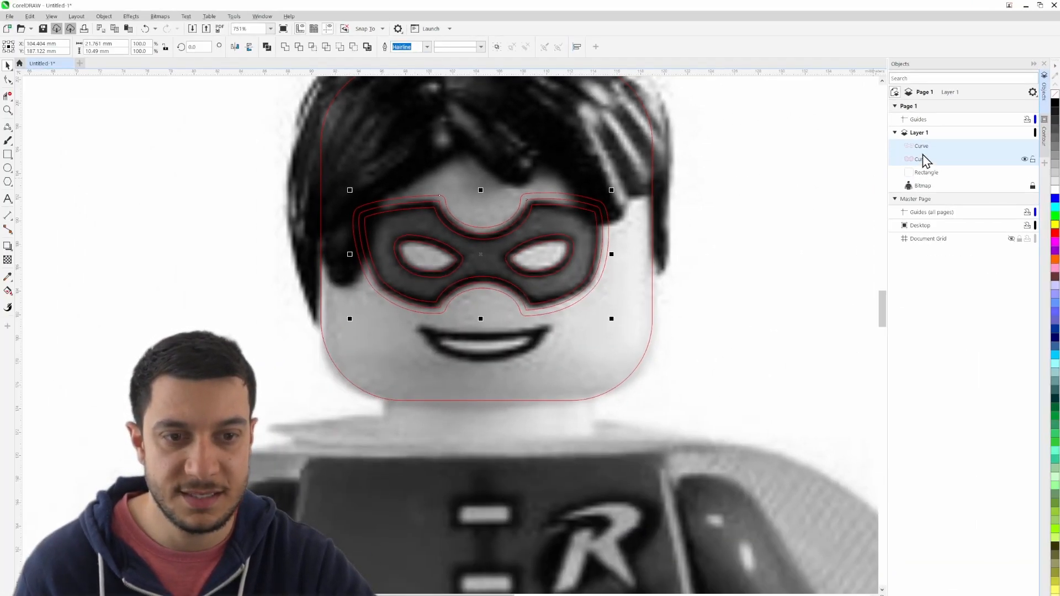
- Hide the reference bitmap and delete the contour's outermost outline around the mask with Virtual Segment Delete
click(935, 161)
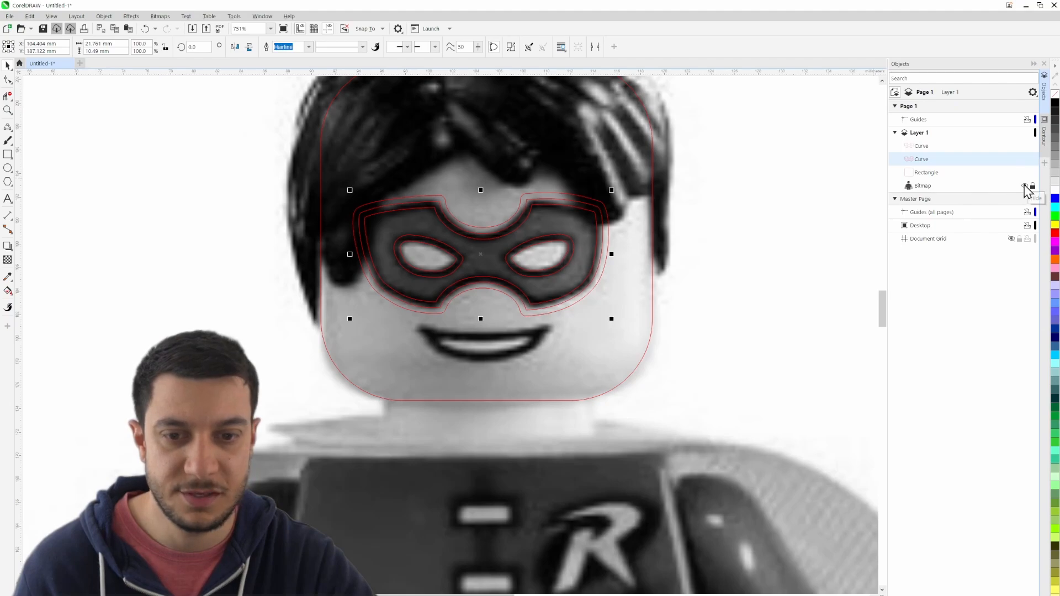
click(1025, 186)
click(786, 312)
scroll(467, 292, up, 2)
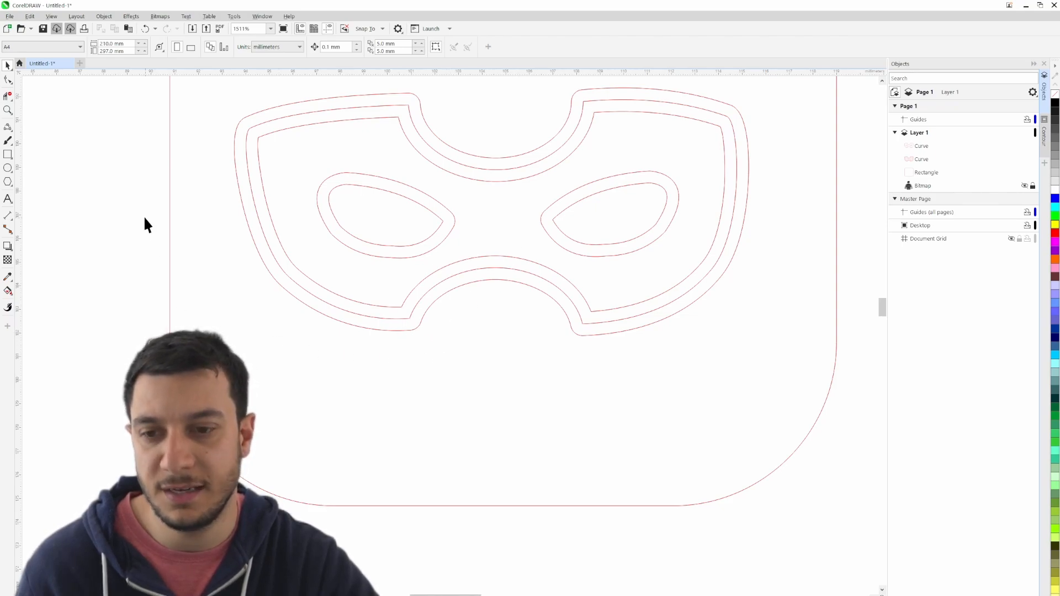
click(9, 96)
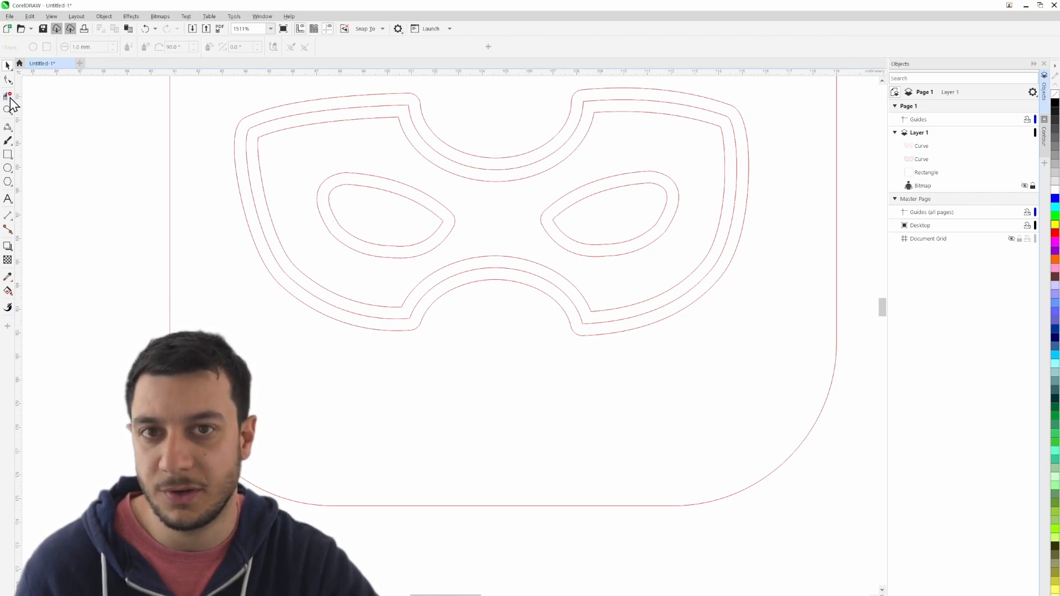
click(420, 327)
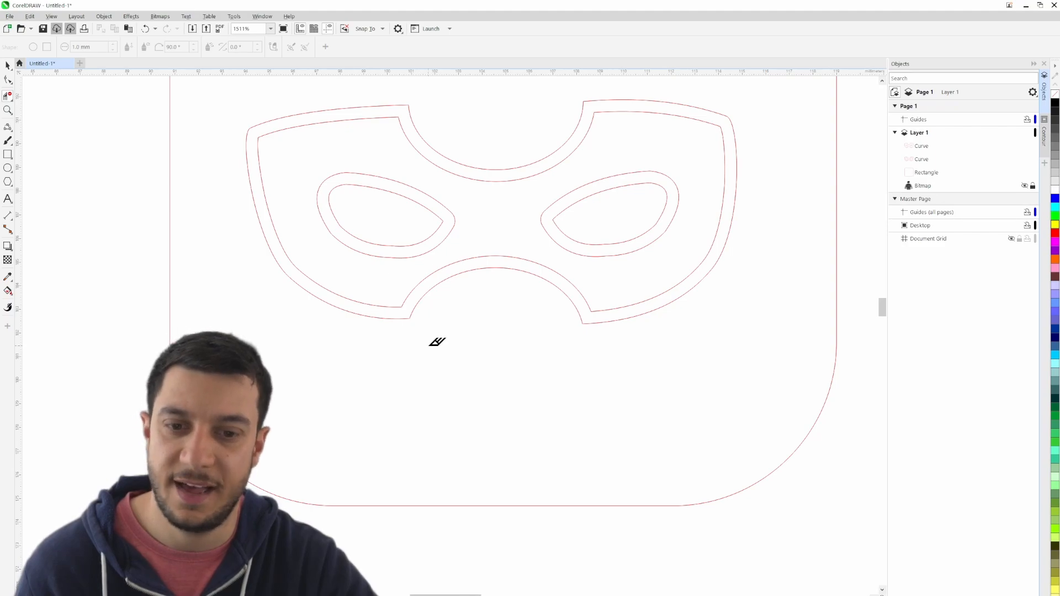
scroll(463, 323, down, 2)
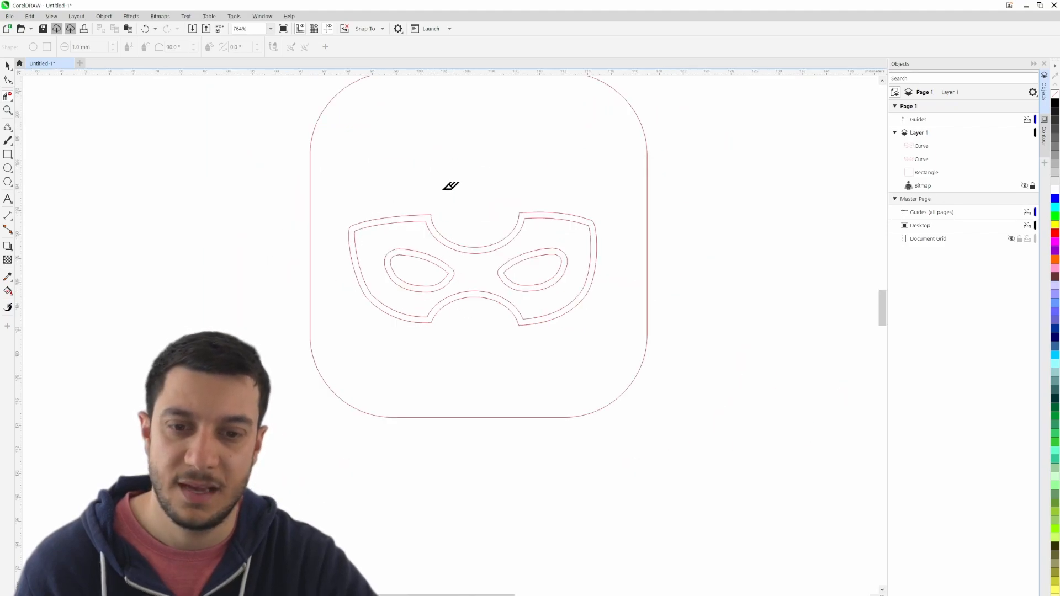
click(8, 65)
- Show the reference bitmap and trace the mouth's outer upper and lower edges with two 3-point curves, about 10.7 mm and 10.4 mm wide
click(1024, 186)
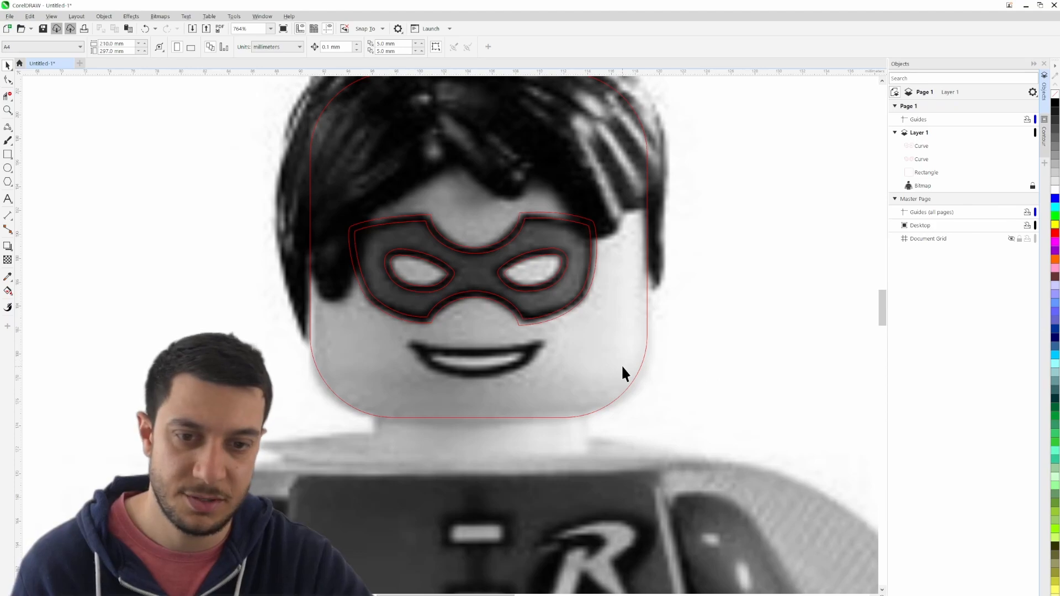
scroll(441, 393, up, 2)
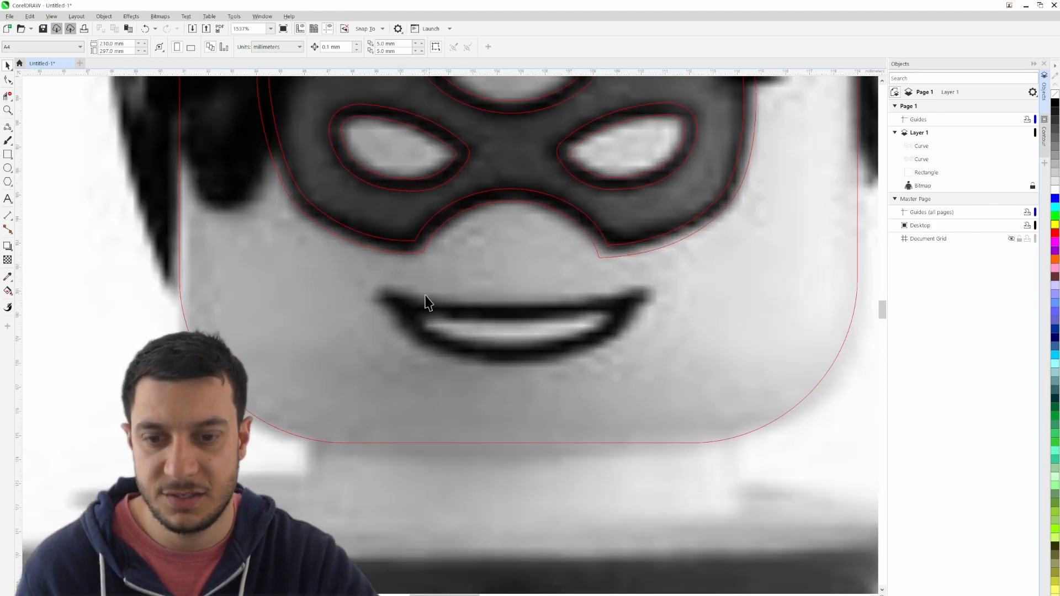
click(8, 126)
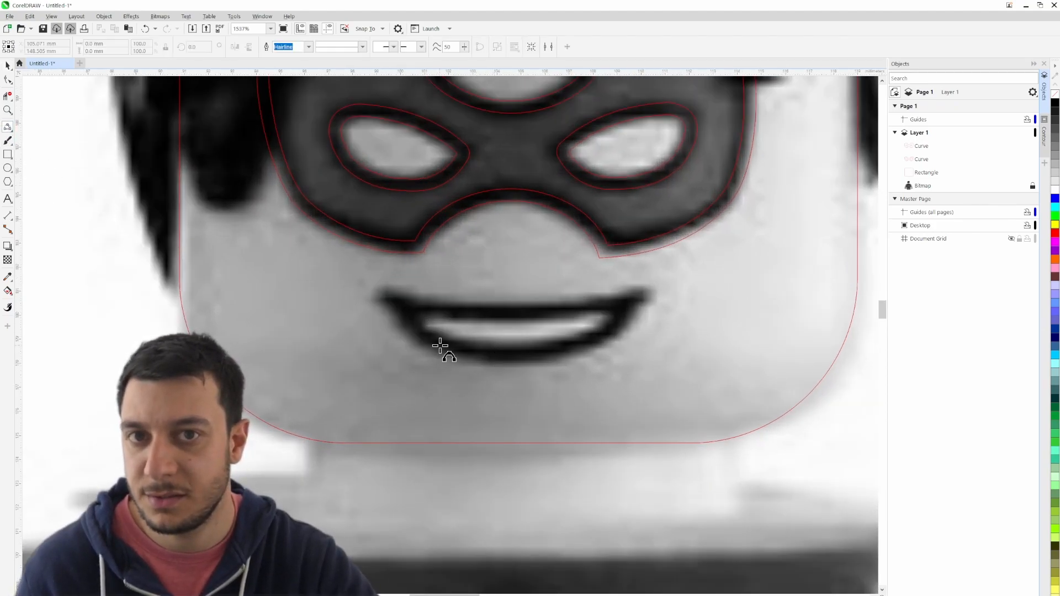
scroll(455, 353, up, 2)
scroll(452, 347, down, 1)
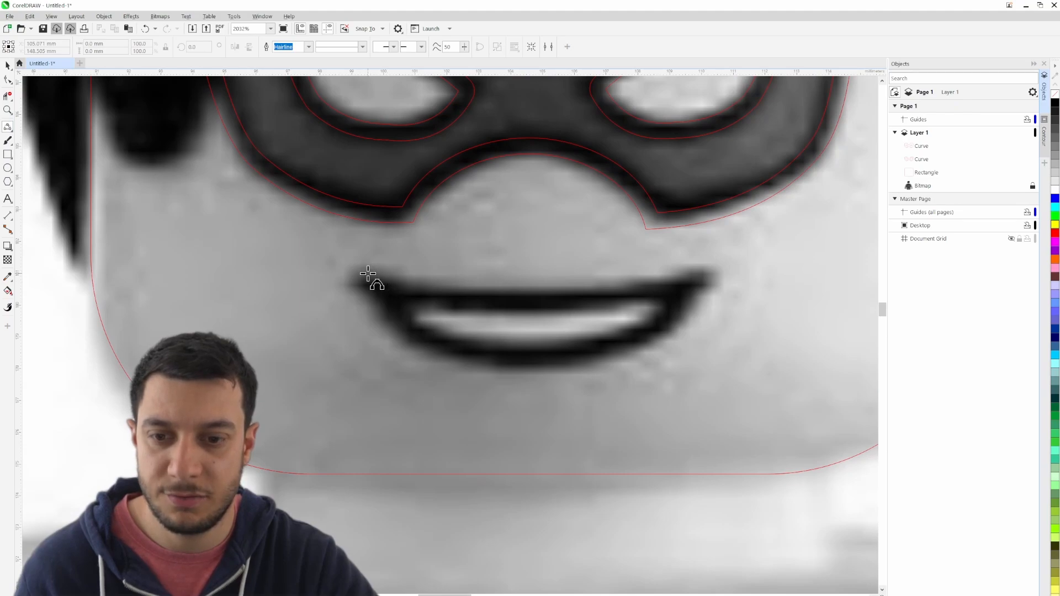
click(368, 273)
click(706, 270)
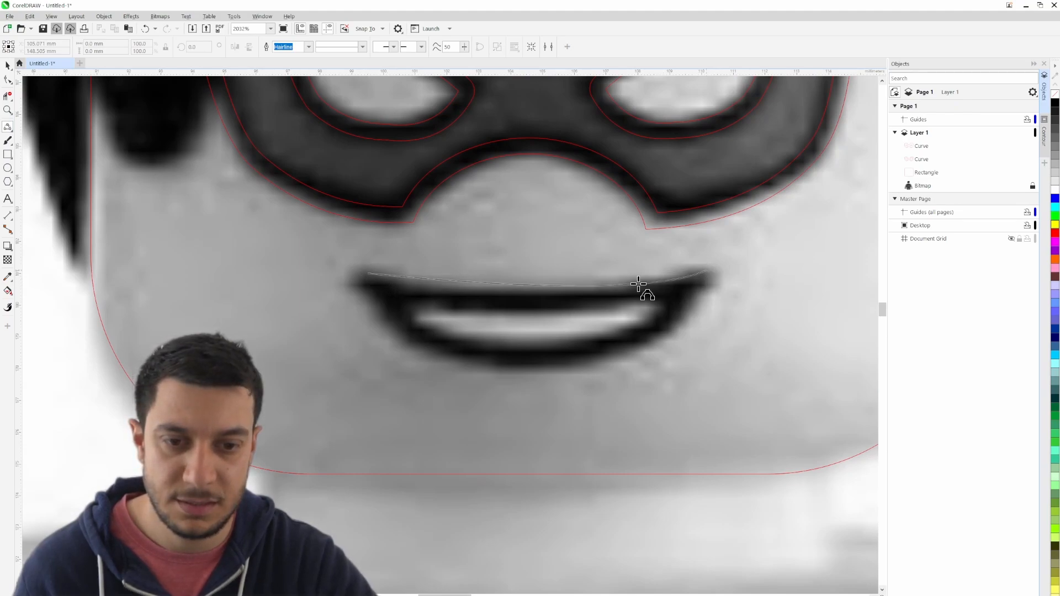
click(539, 292)
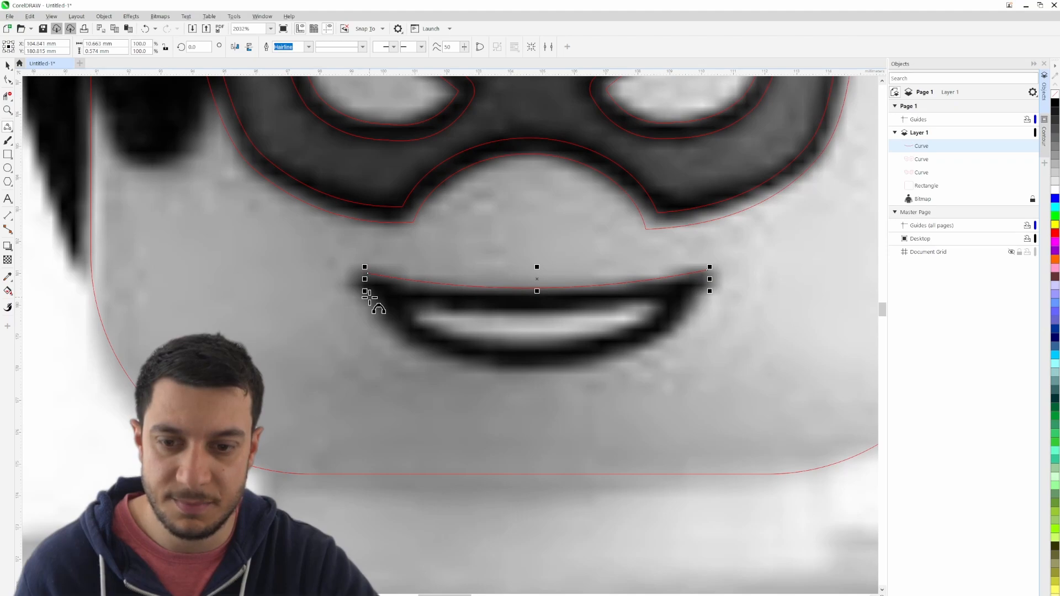
drag(369, 296, 697, 296)
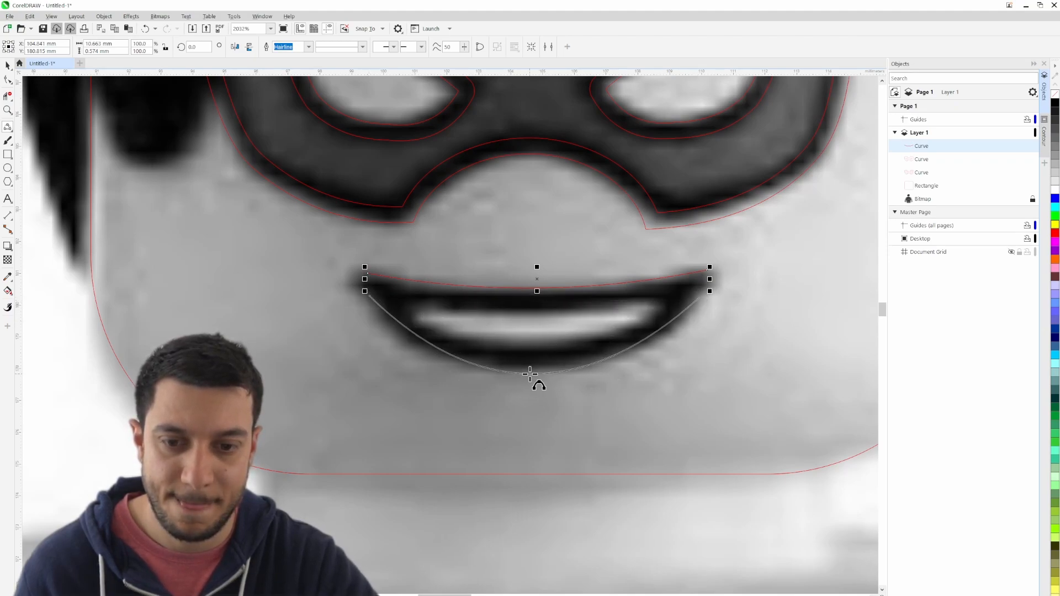
click(531, 375)
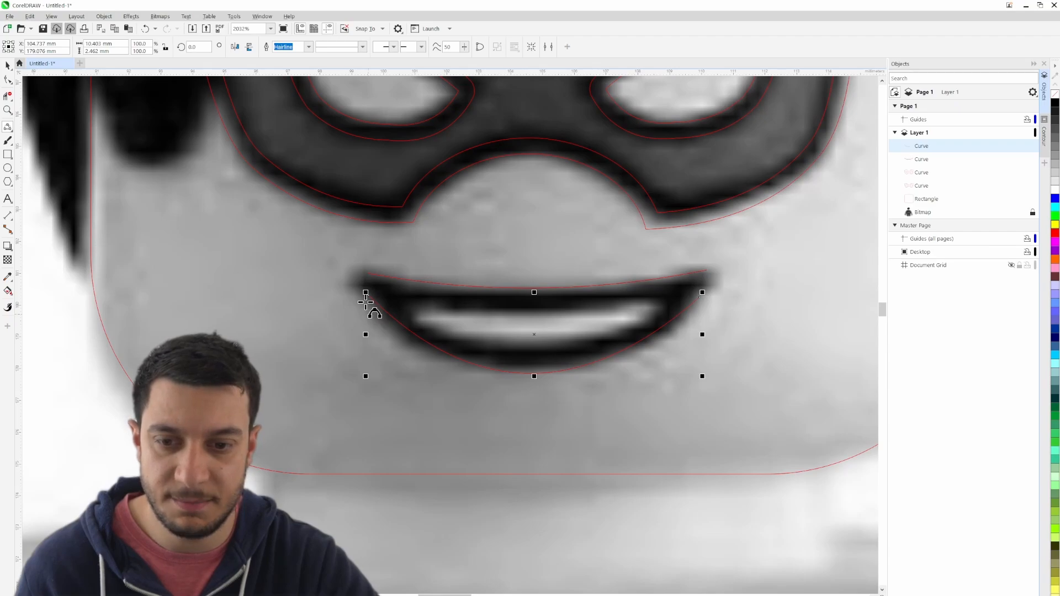
- Trace the upper and lower edges of the mouth's inner opening with two 3-point curves, about 7.4 mm and 7.2 mm wide
scroll(564, 345, up, 1)
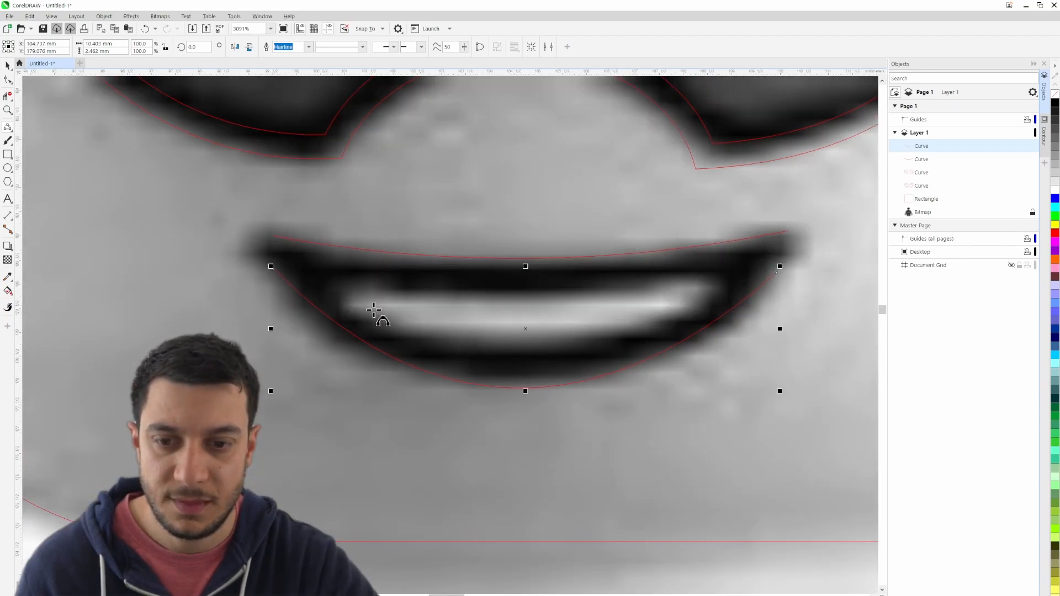
drag(351, 295, 707, 282)
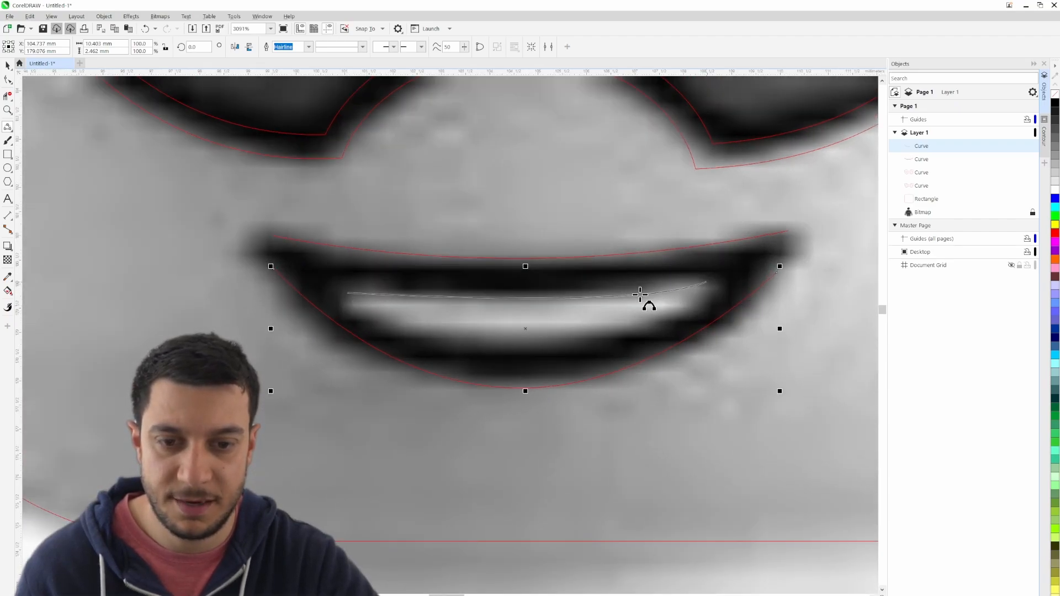
click(537, 298)
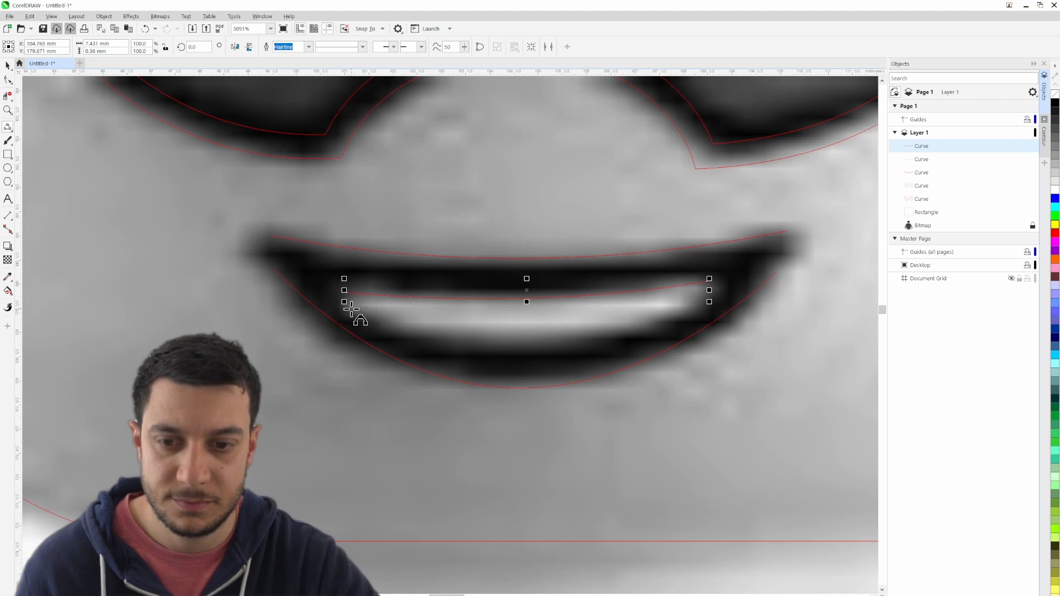
drag(351, 309, 705, 307)
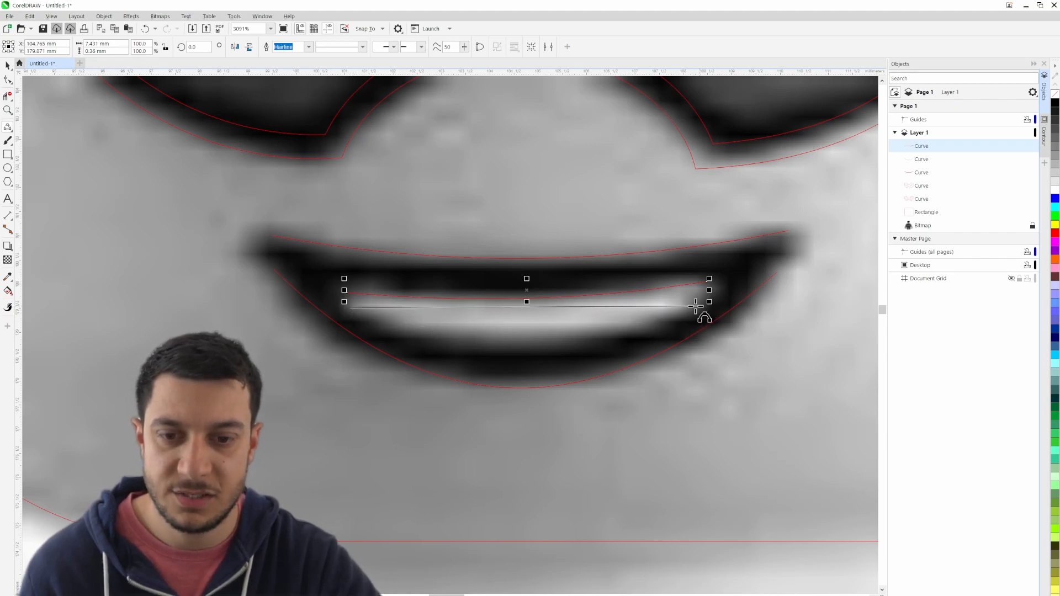
click(514, 343)
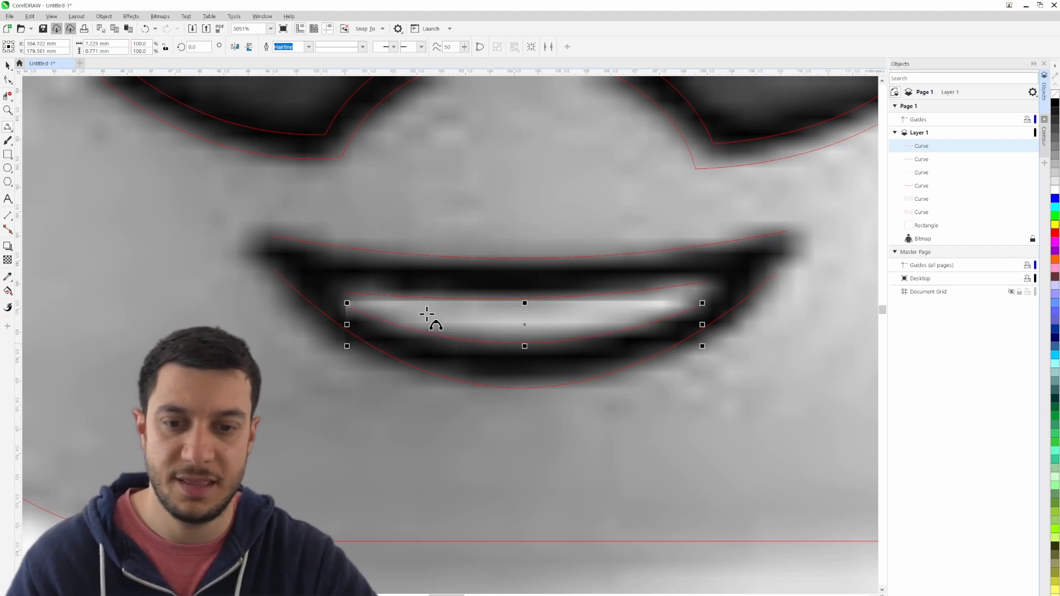
- Hide the reference bitmap and move the two inner mouth curves together slightly upward within the mouth outline
click(7, 66)
click(1024, 239)
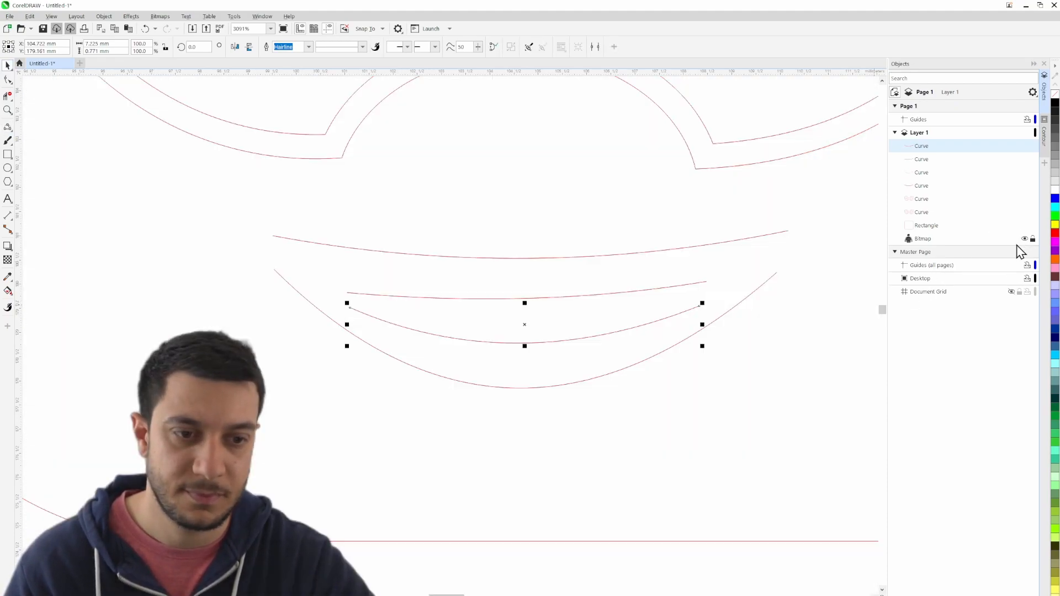
shift+click(457, 298)
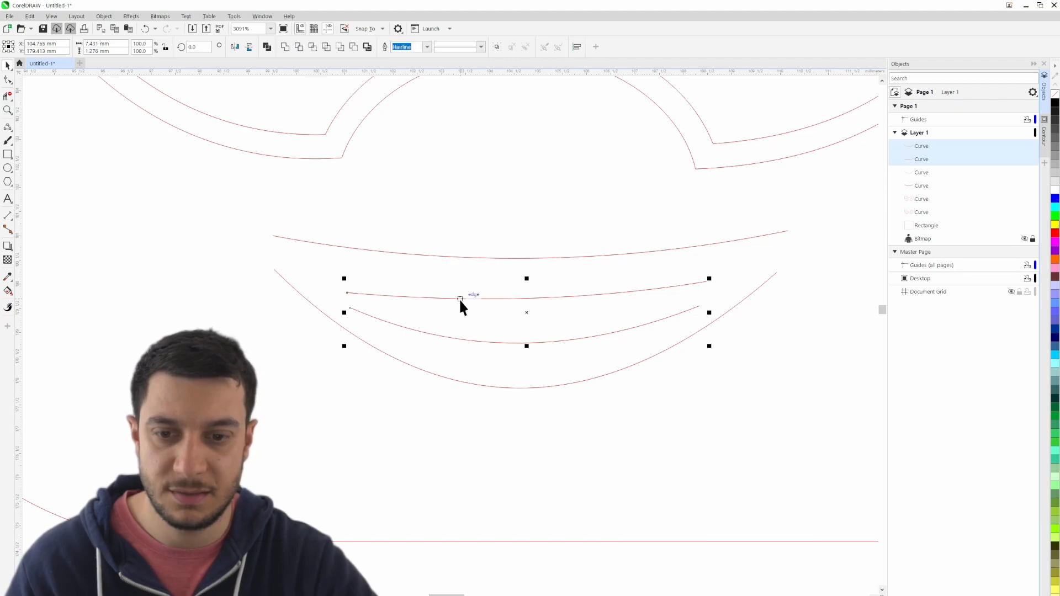
key(Up)
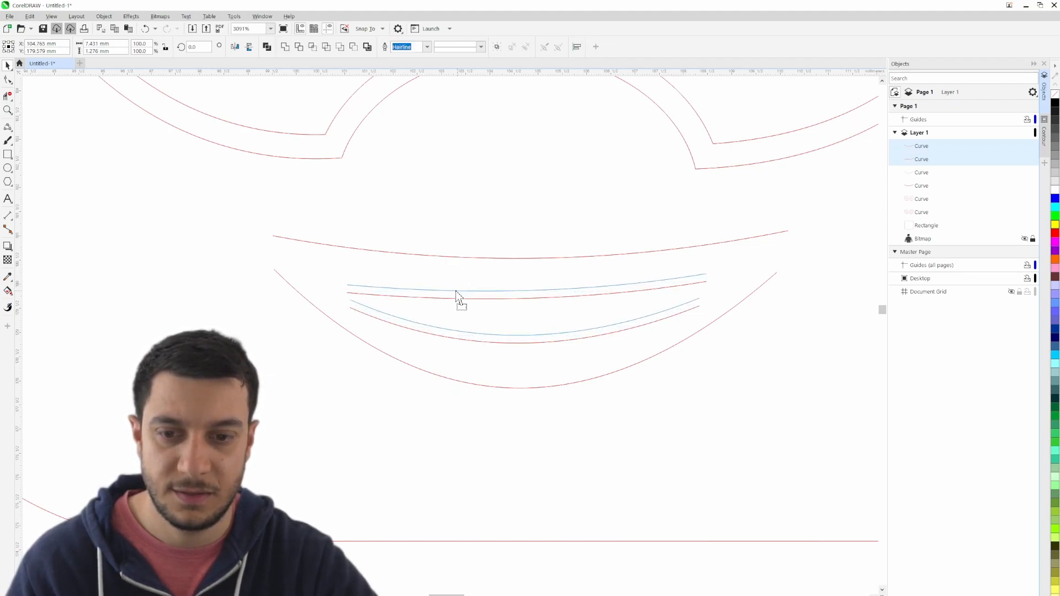
drag(456, 293, 457, 294)
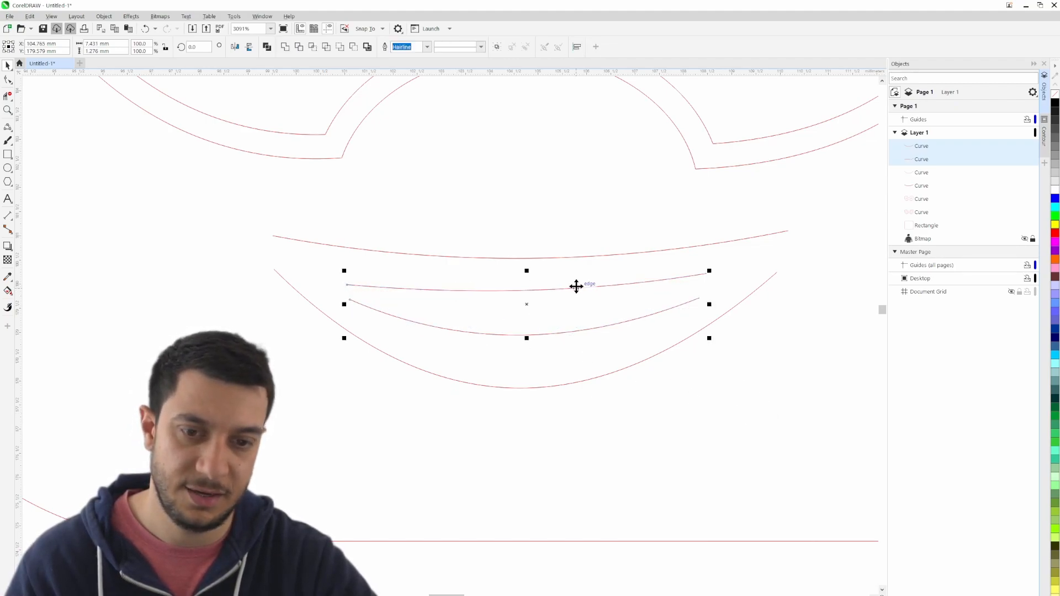
drag(575, 287, 576, 291)
click(750, 405)
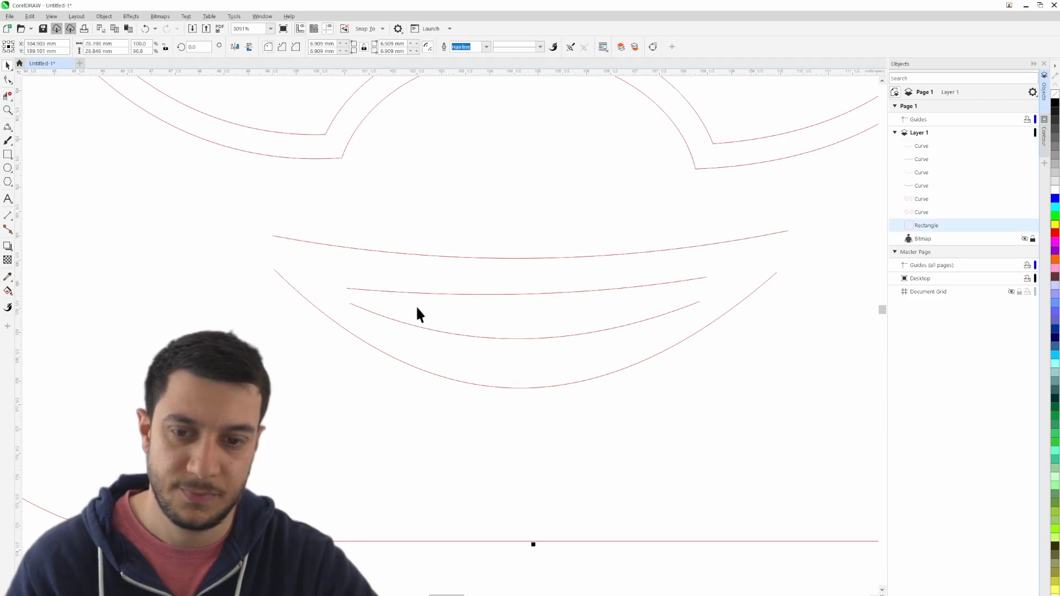
drag(718, 325, 653, 322)
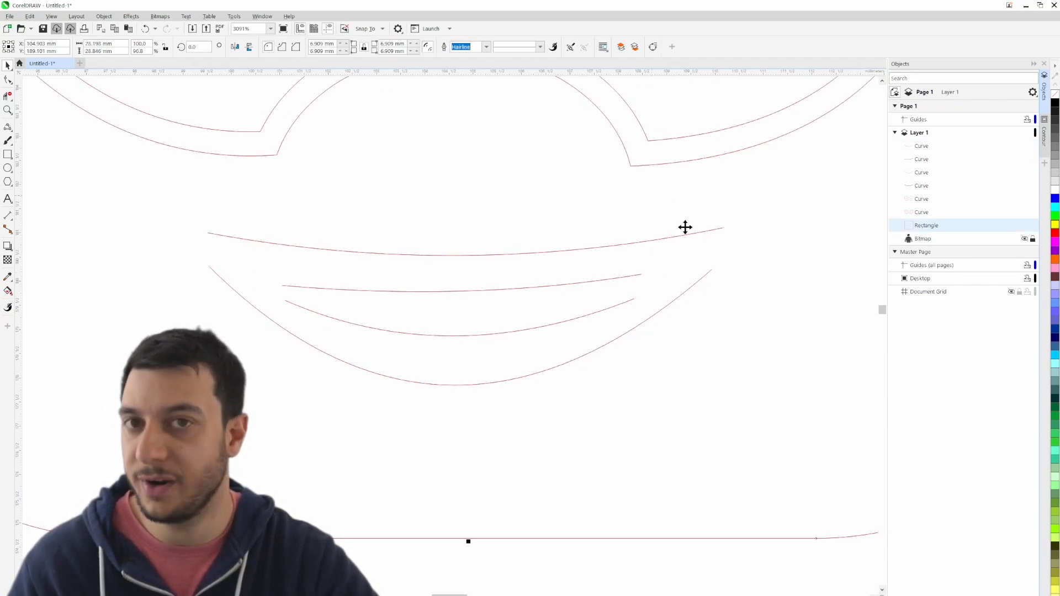
drag(478, 426, 481, 427)
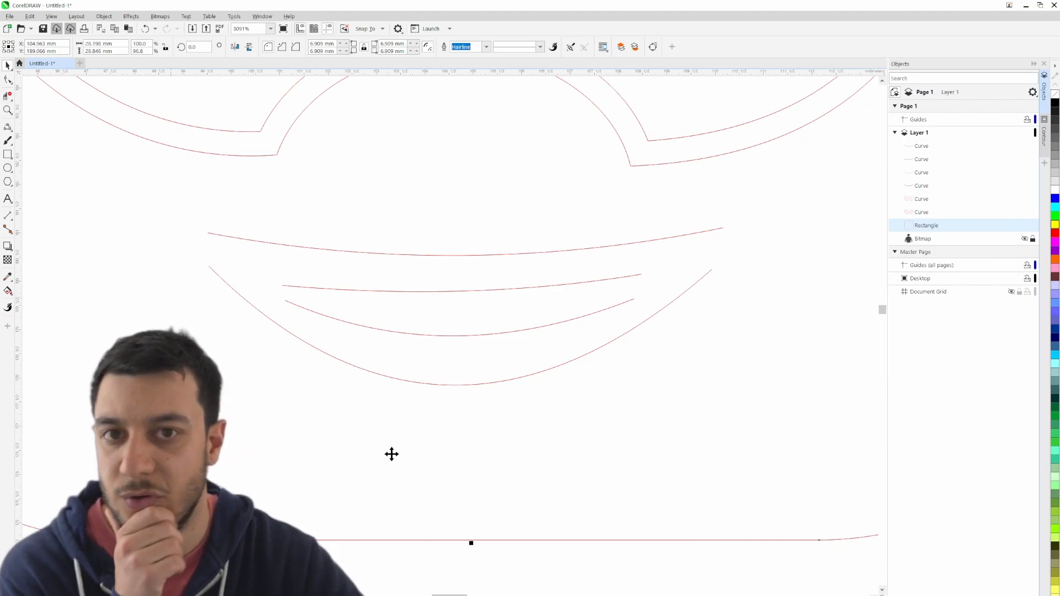
click(445, 487)
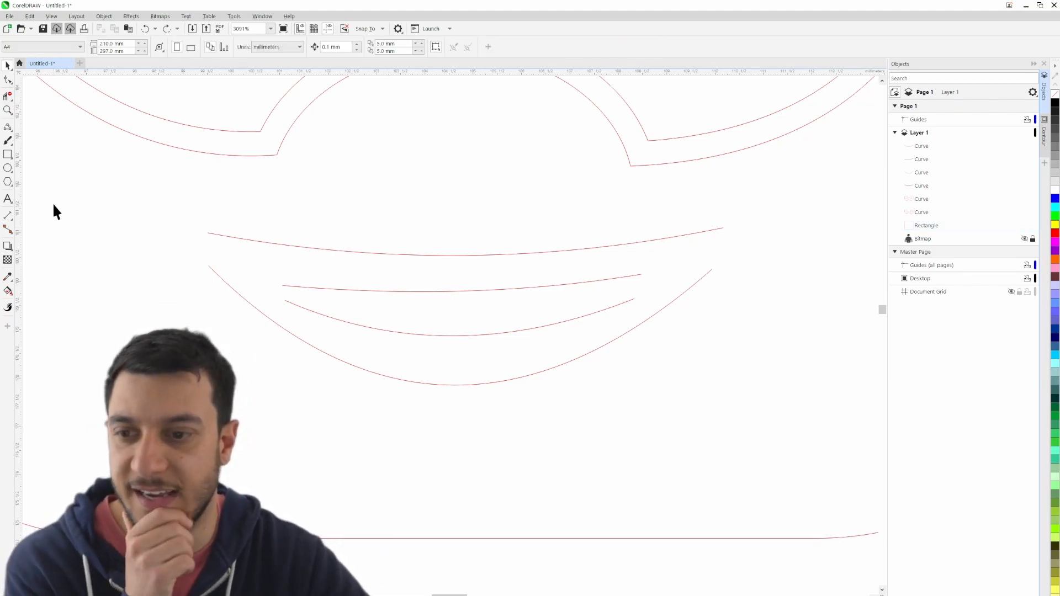
- Draw an ellipse about 1.3 by 1.2 mm at the mouth's outer left corner and place a copy at the right corner
click(8, 169)
drag(182, 231, 235, 271)
drag(201, 235, 241, 266)
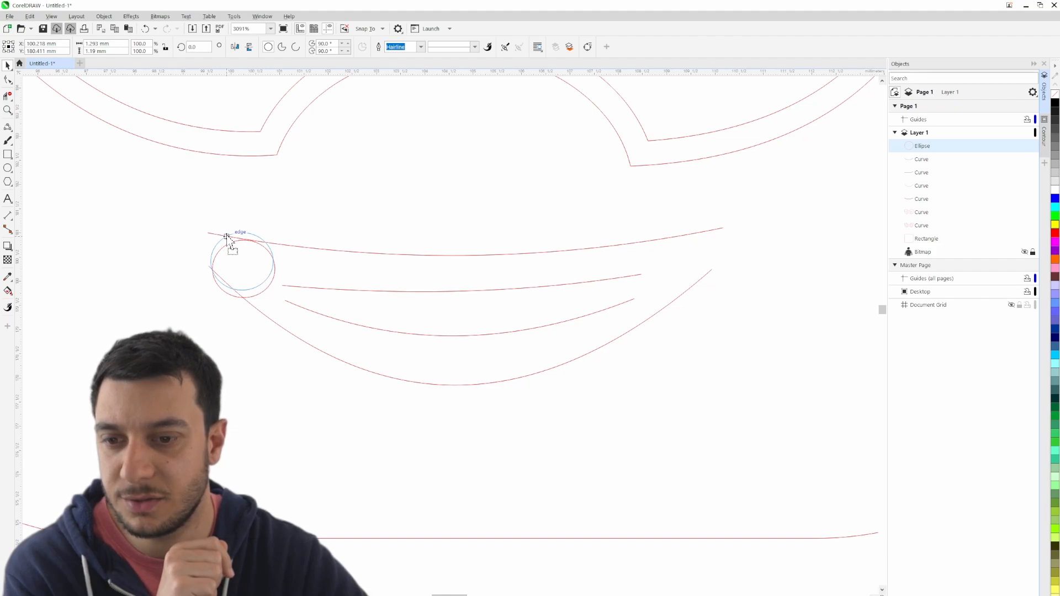
drag(227, 236, 711, 233)
click(311, 205)
click(747, 241)
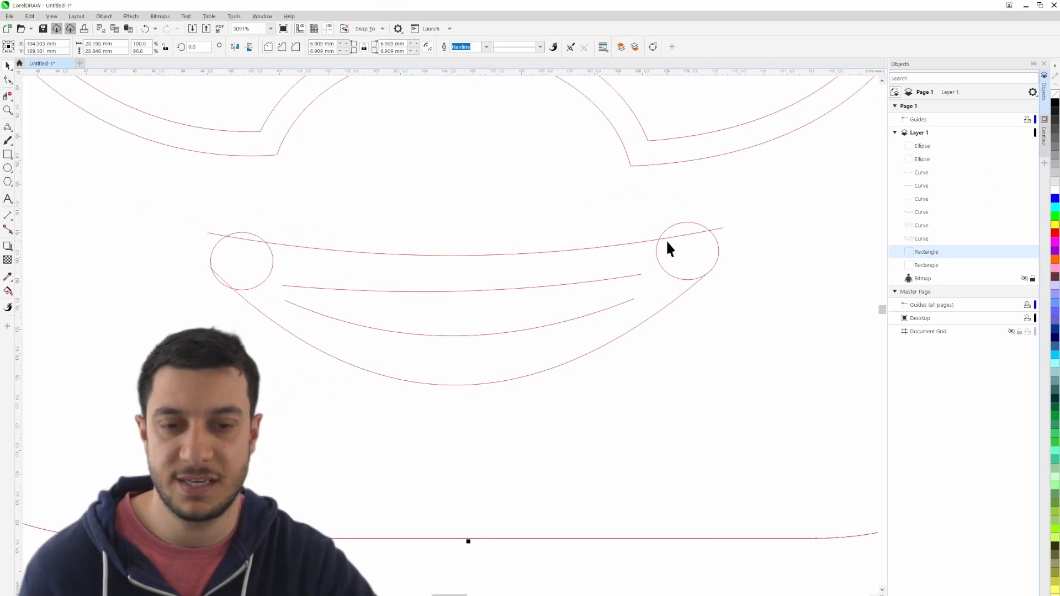
- Remove the excess curve ends and inner ellipse arcs with Virtual Segment Delete to leave a rounded left mouth corner
click(8, 96)
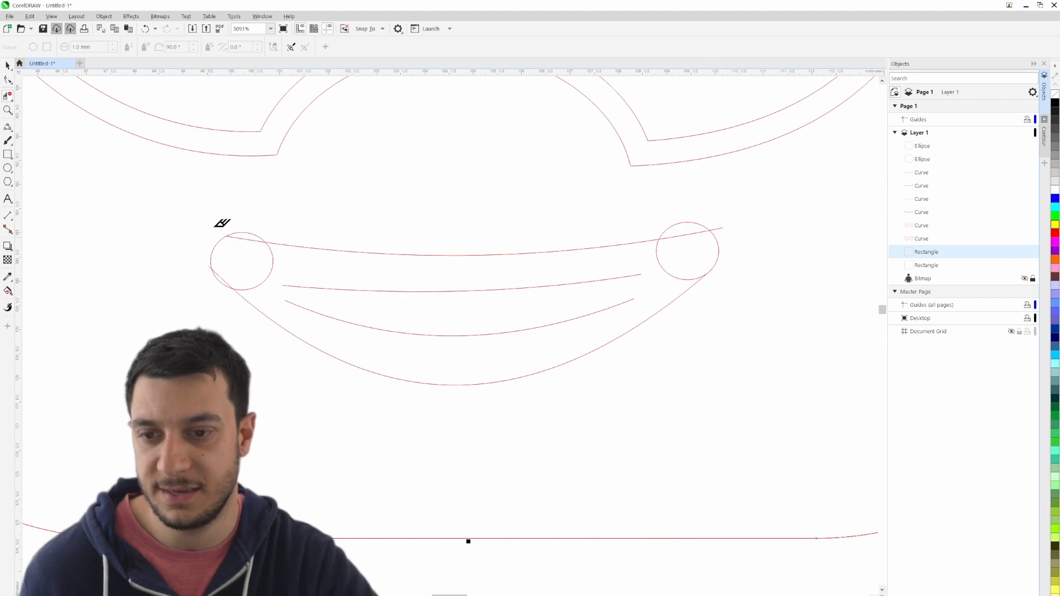
scroll(215, 262, up, 6)
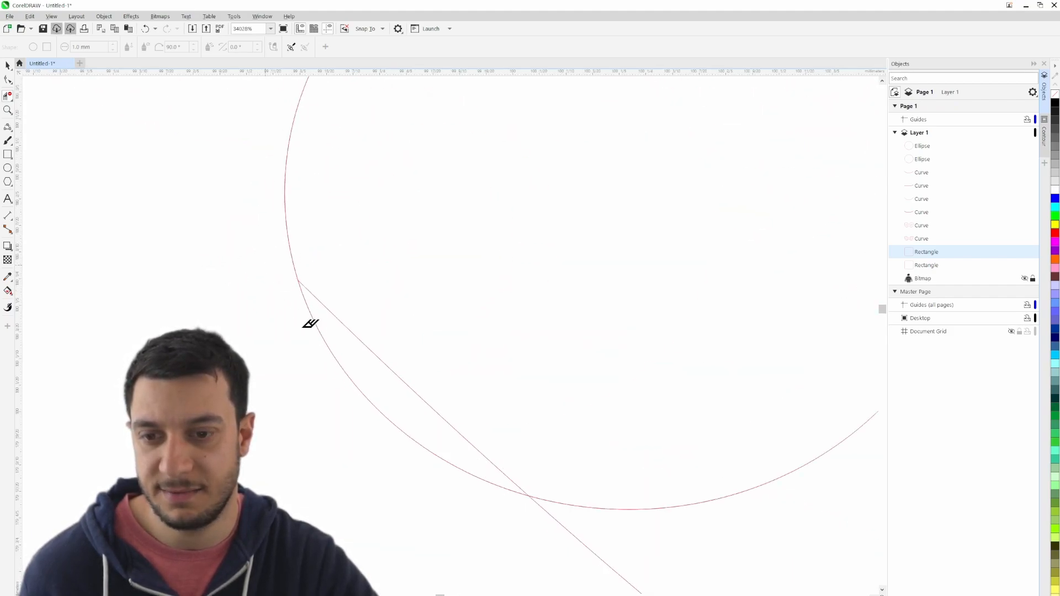
click(349, 387)
scroll(355, 392, up, 2)
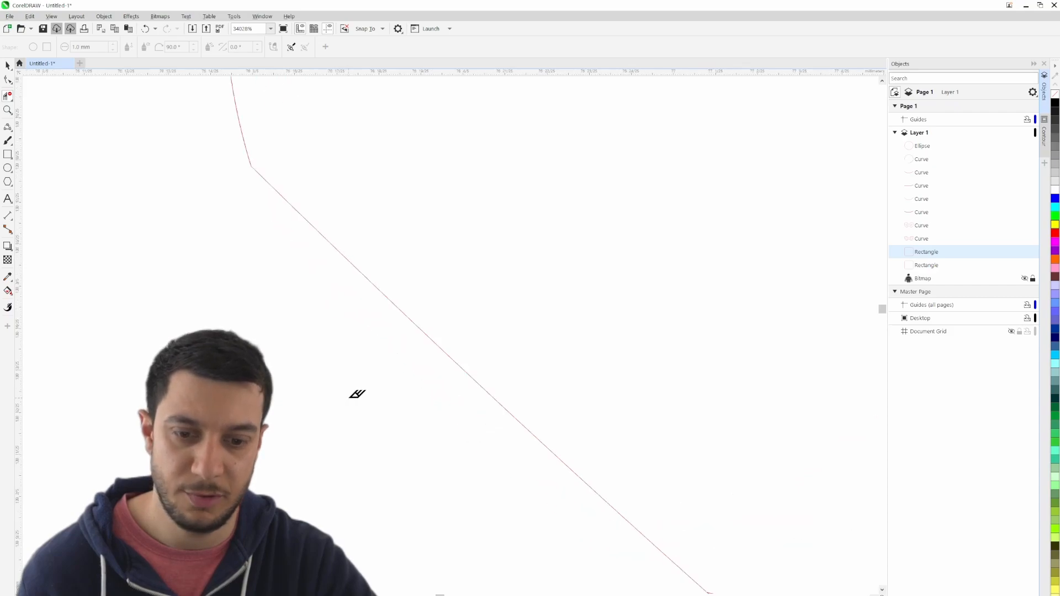
scroll(353, 386, down, 4)
scroll(351, 379, down, 2)
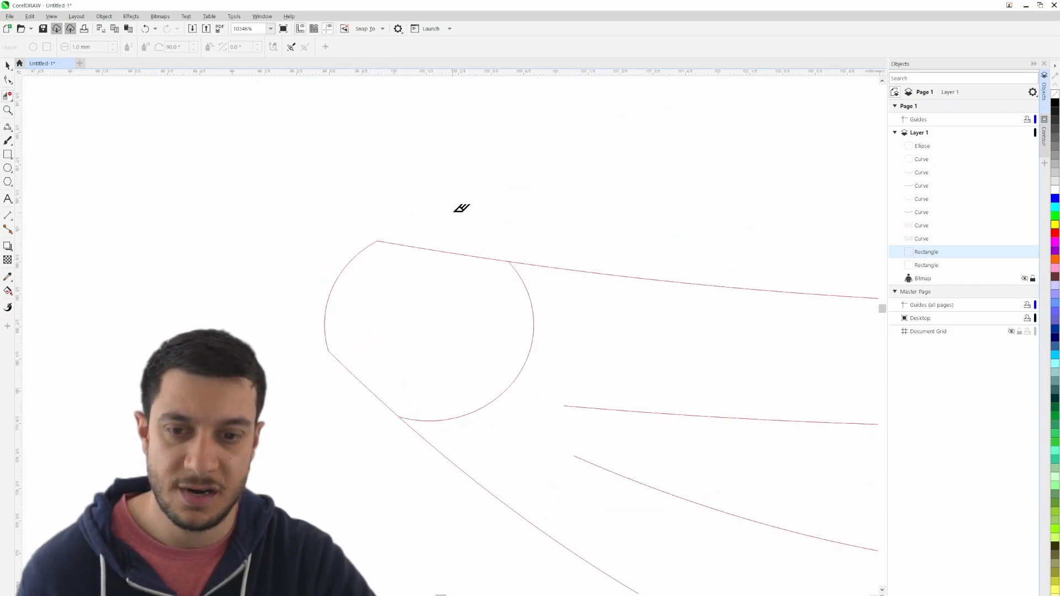
drag(545, 331, 552, 337)
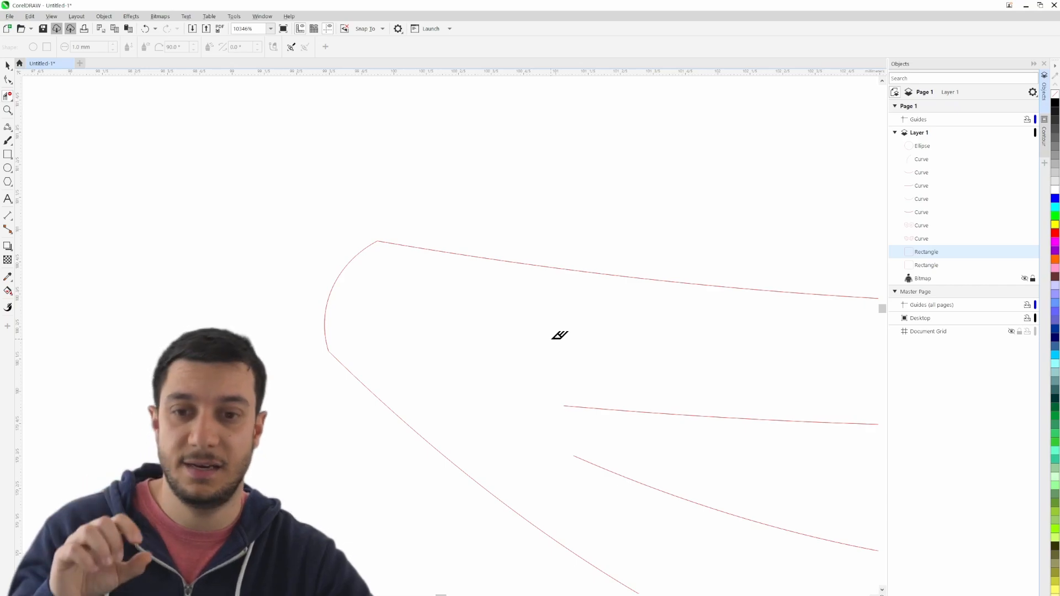
- Trim the overhanging curve end and surplus ellipse arcs at the mouth's right corner, leaving only the rounded outer edge
scroll(524, 337, down, 6)
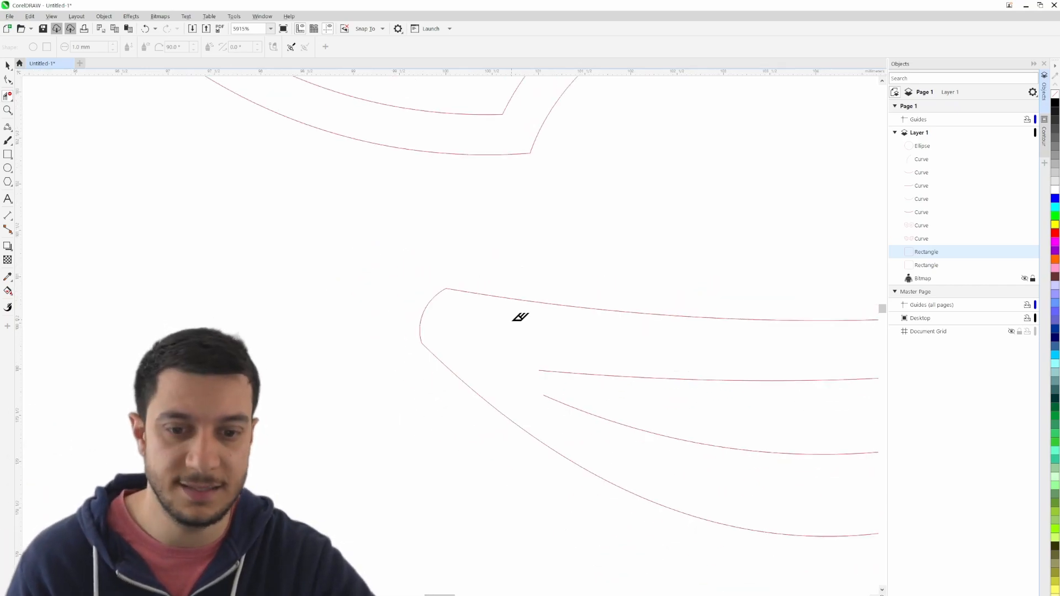
scroll(473, 336, up, 2)
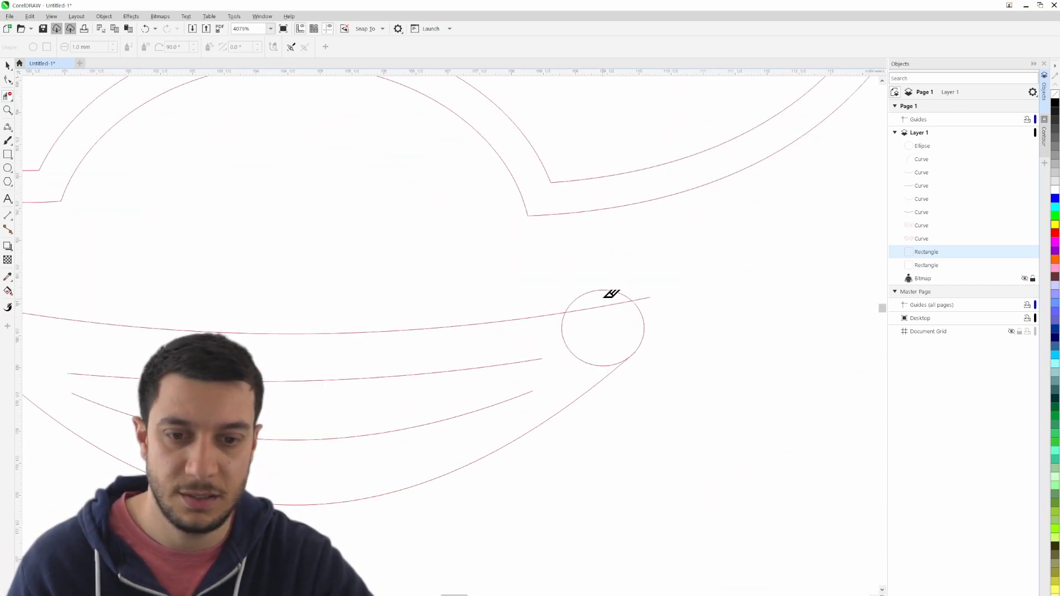
click(637, 304)
key(ctrl+z)
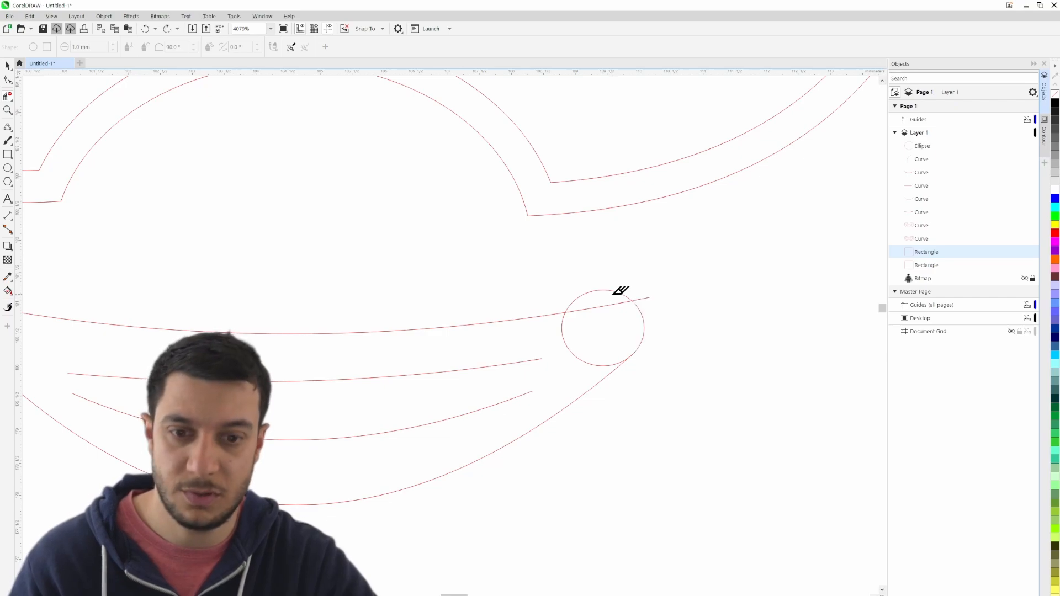
click(613, 294)
click(639, 299)
click(576, 361)
- Draw an ellipse about 0.4 mm across and position it between the left ends of the two inner mouth curves
drag(557, 388, 697, 362)
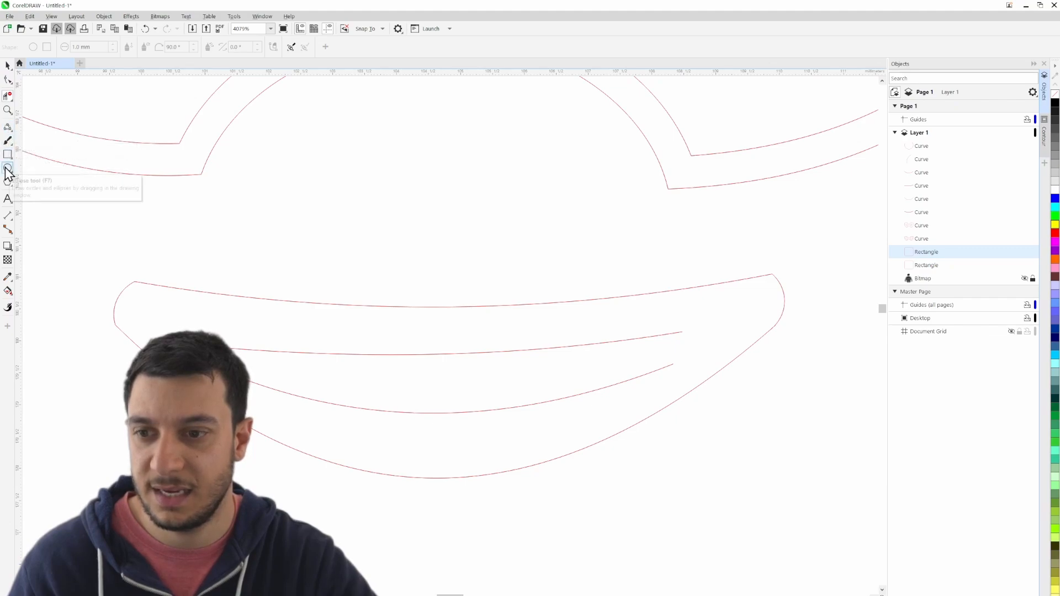
click(8, 135)
scroll(204, 372, up, 2)
drag(255, 355, 256, 363)
click(7, 65)
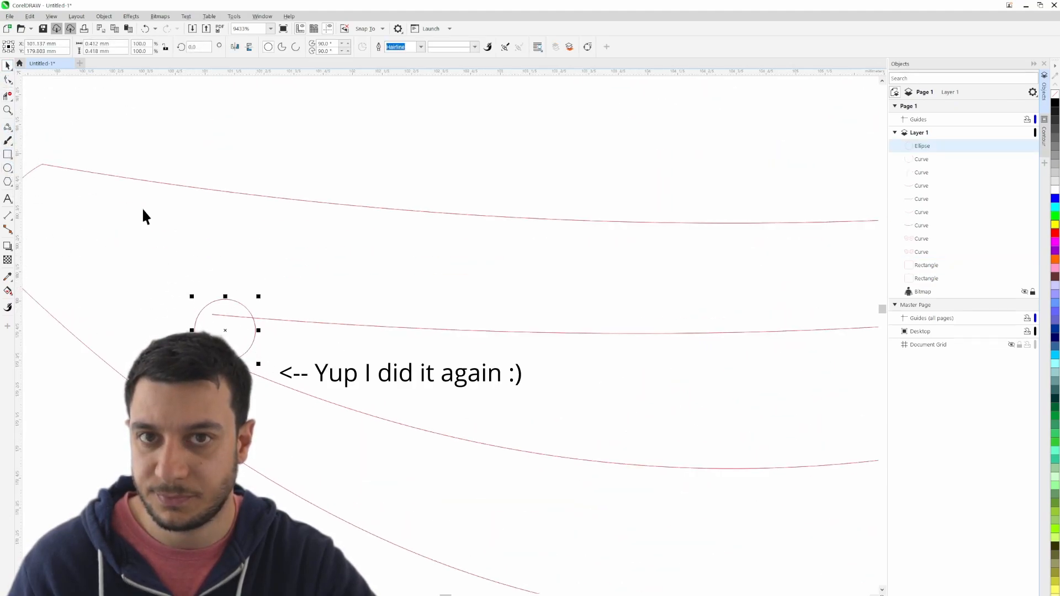
drag(224, 330, 263, 347)
click(289, 277)
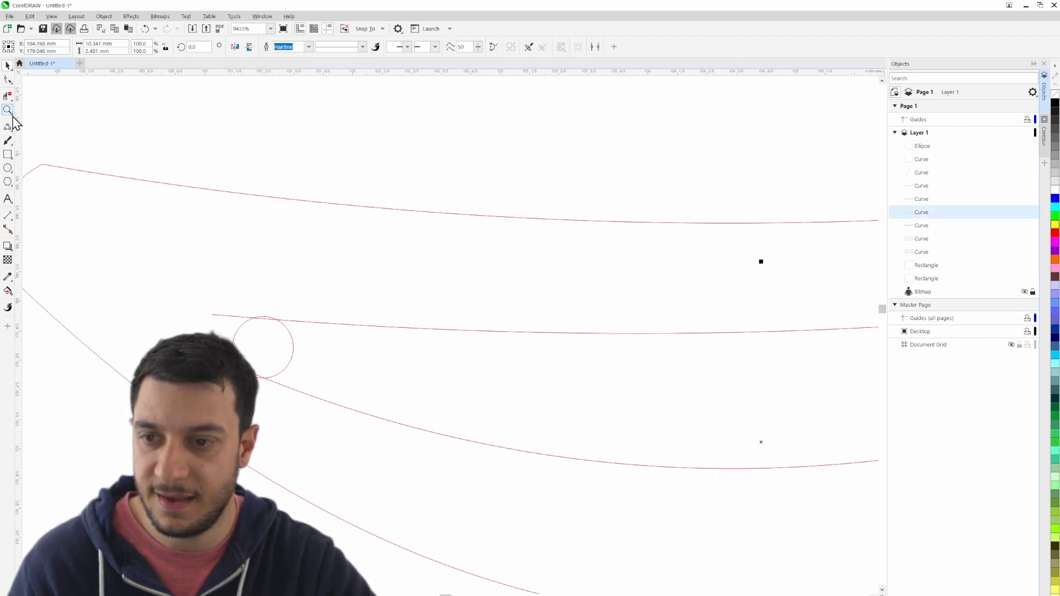
- Delete the overhanging curve ends and surplus ellipse arc at the inner mouth's left end with Virtual Segment Delete, and clear the selection
click(8, 97)
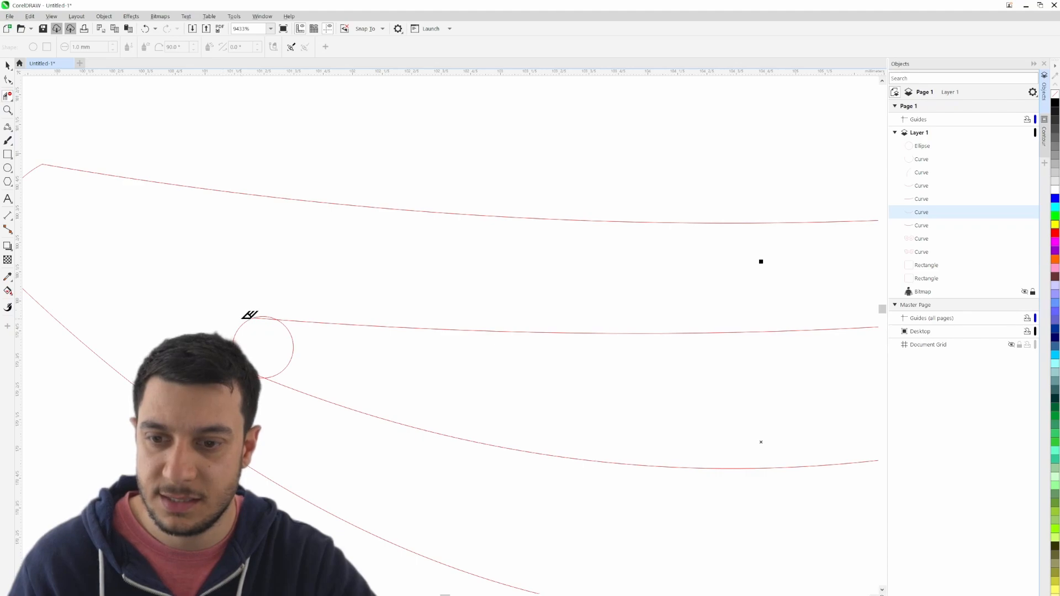
scroll(248, 313, up, 2)
click(287, 311)
scroll(309, 301, up, 1)
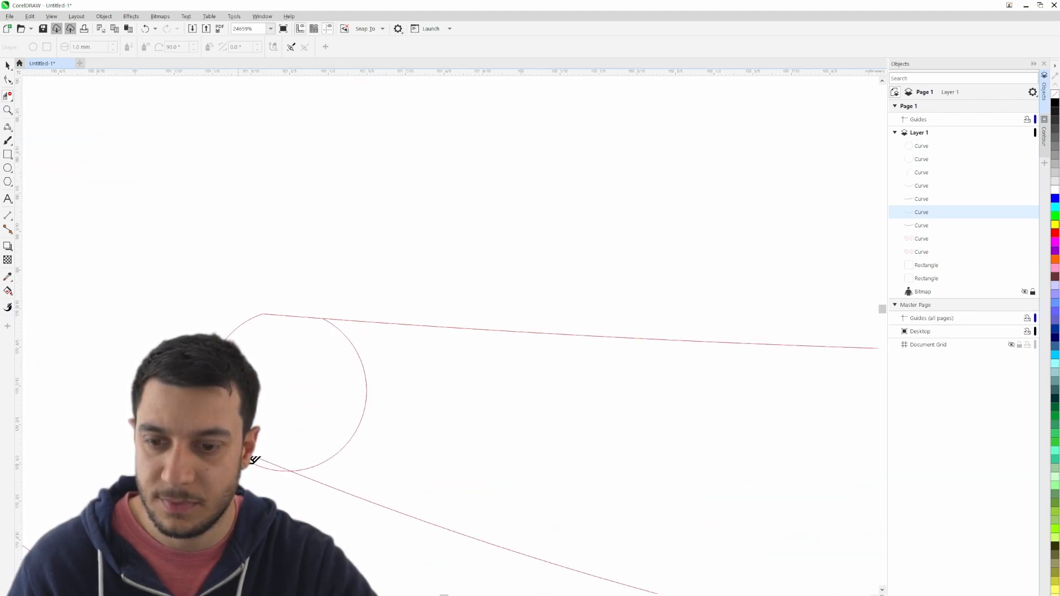
click(331, 457)
scroll(407, 450, down, 3)
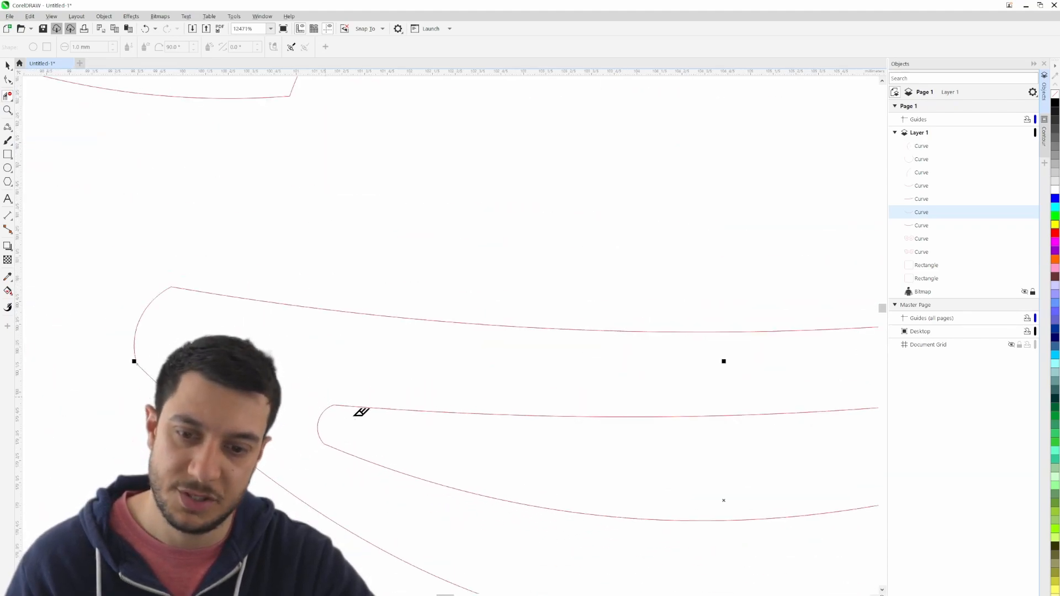
scroll(396, 442, down, 10)
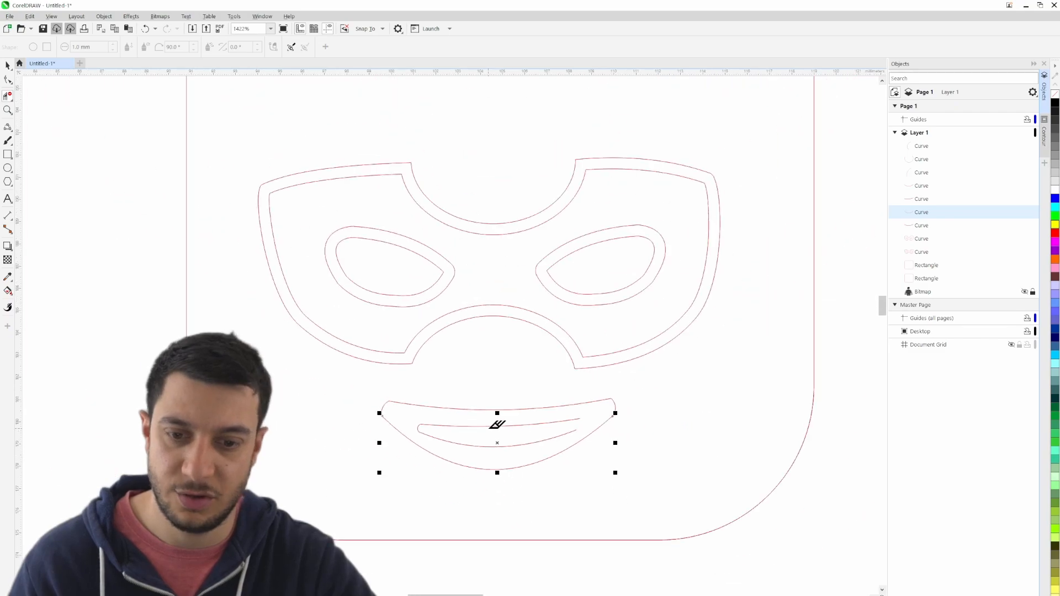
click(8, 66)
click(65, 156)
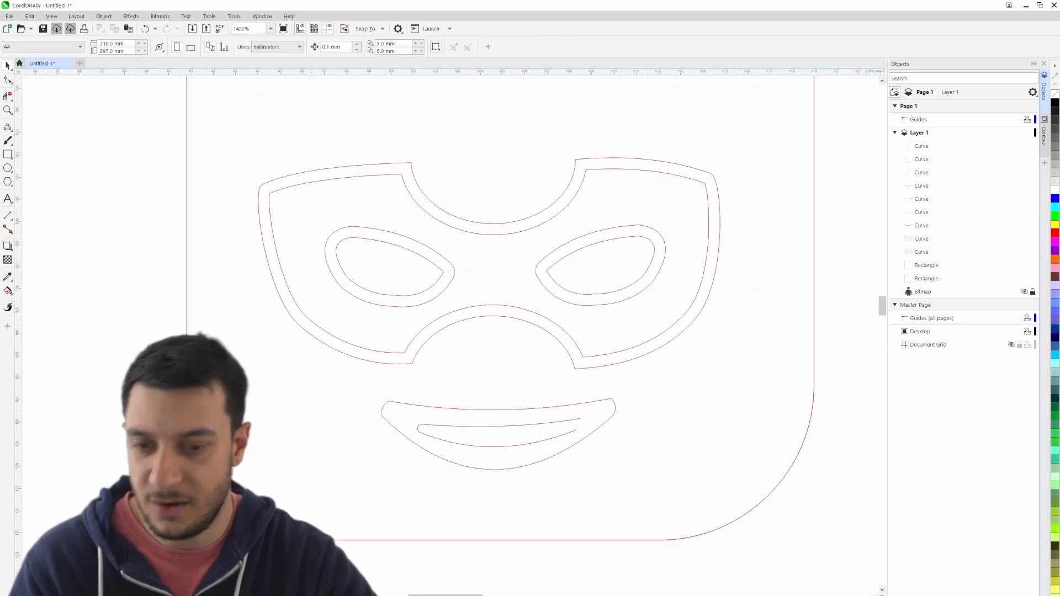
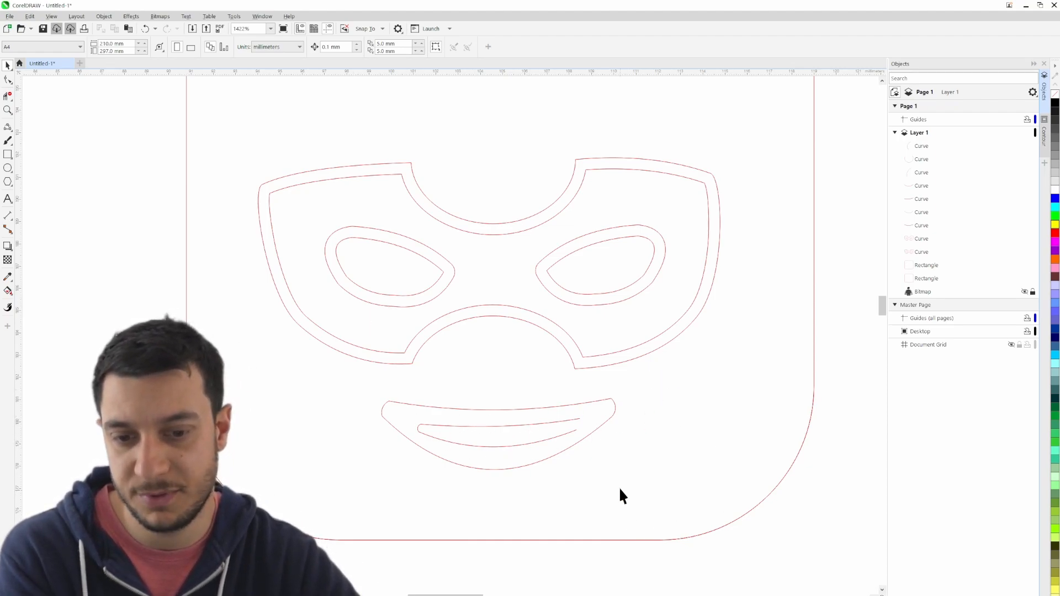
- Delete the outer mouth's right corner arc and draw a vertical 2-point line about 4 mm long down through the mouth's middle
click(612, 408)
key(Delete)
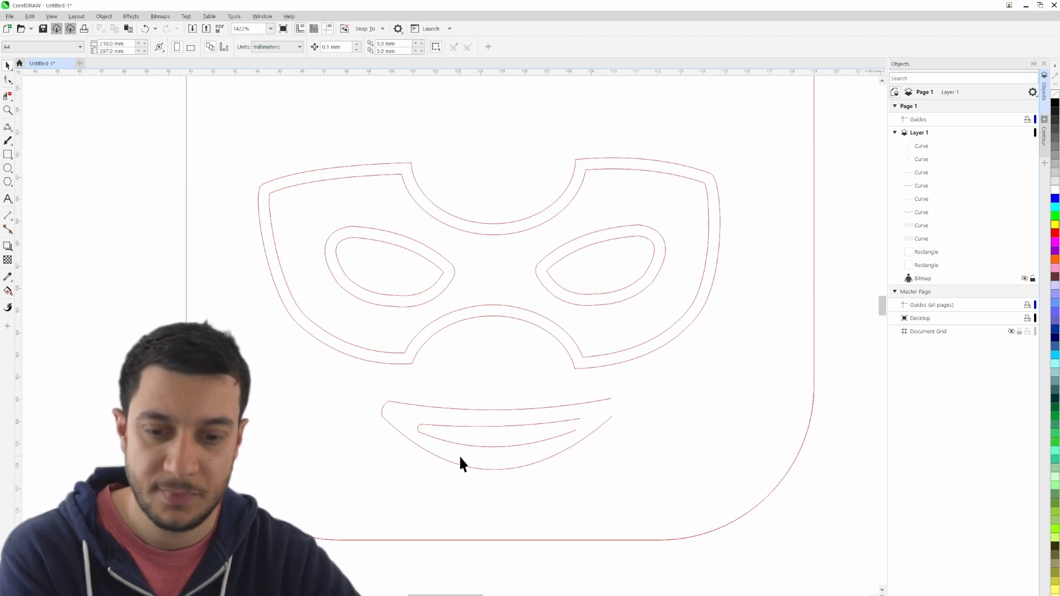
click(11, 126)
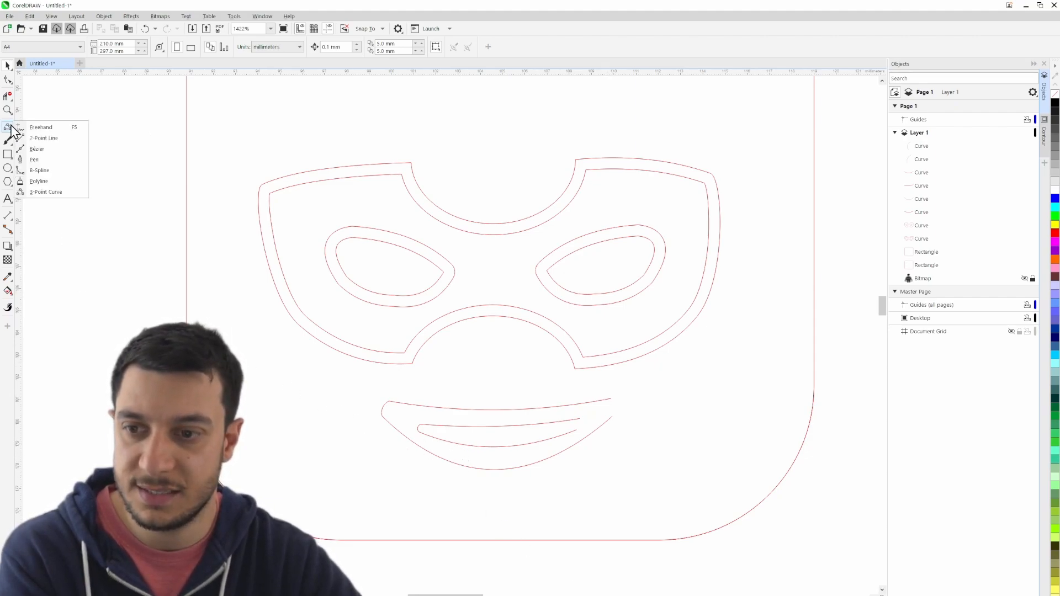
click(44, 138)
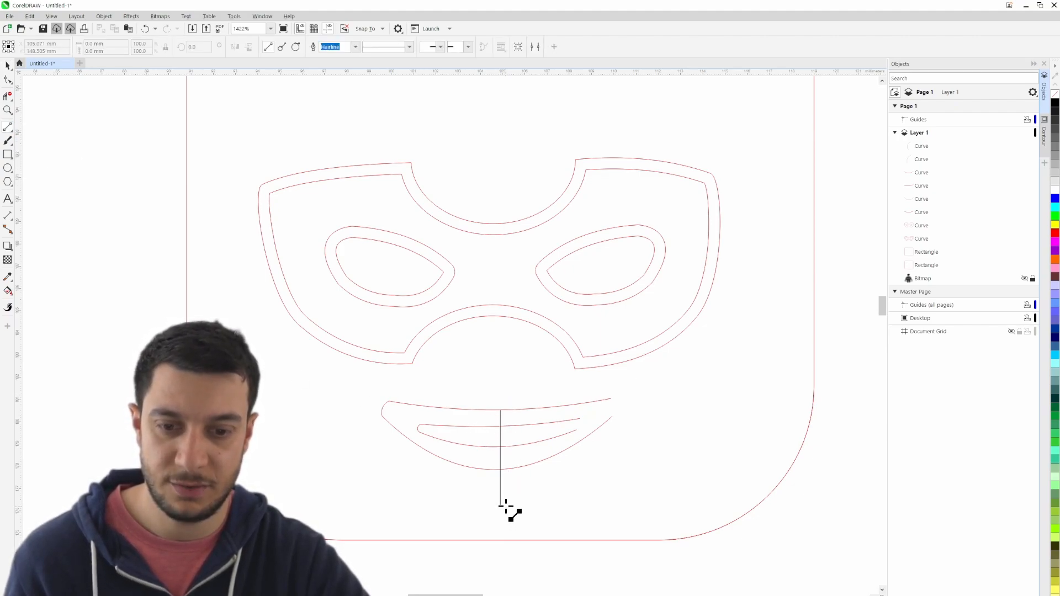
drag(503, 497, 500, 501)
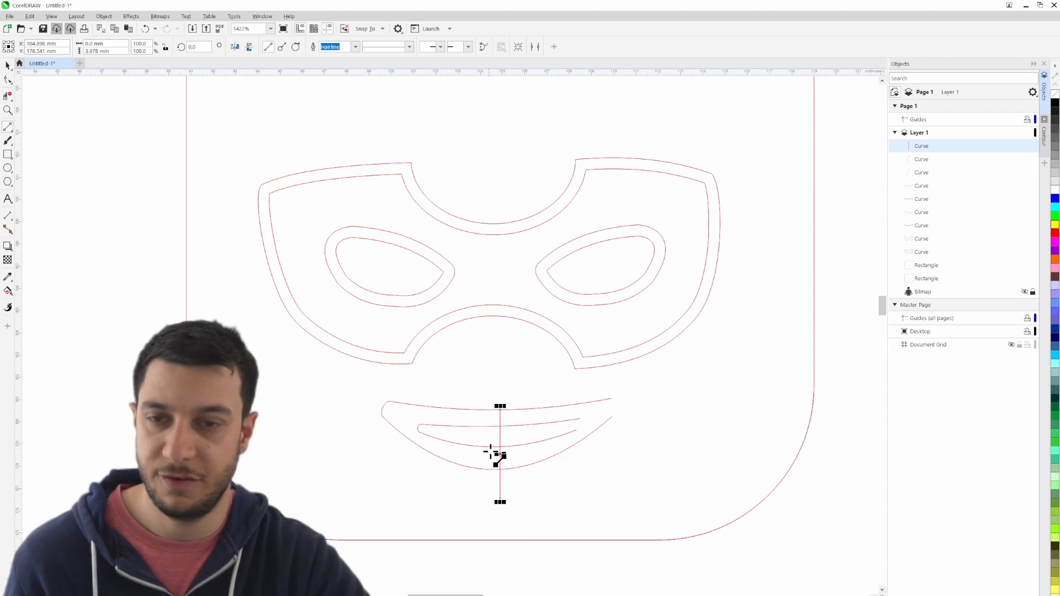
scroll(515, 374, up, 3)
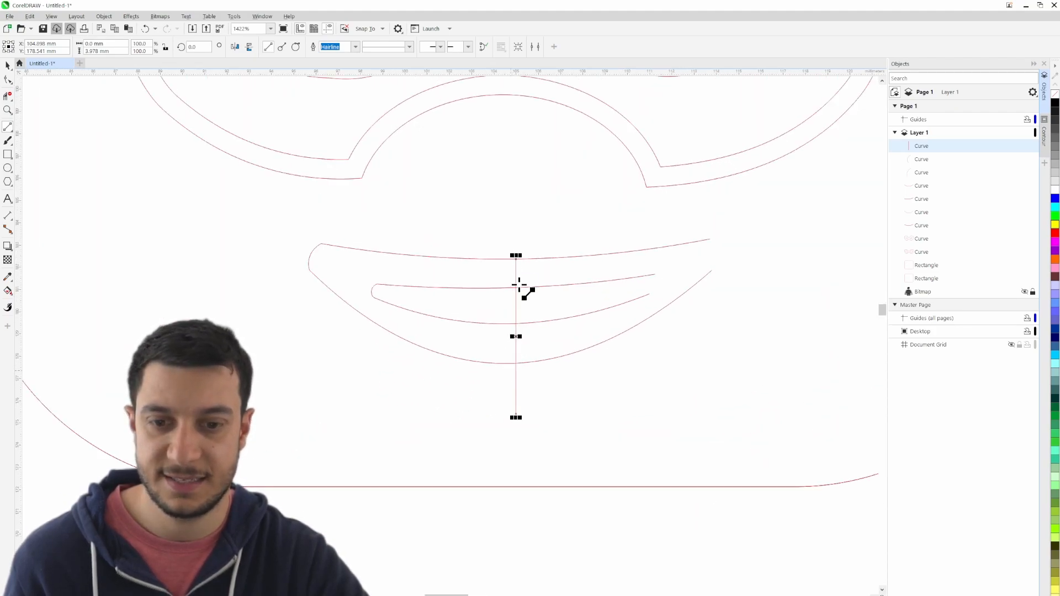
- Remove all mouth curves right of the vertical line with Virtual Segment Delete, and delete the dividing line
click(8, 95)
drag(555, 243, 627, 369)
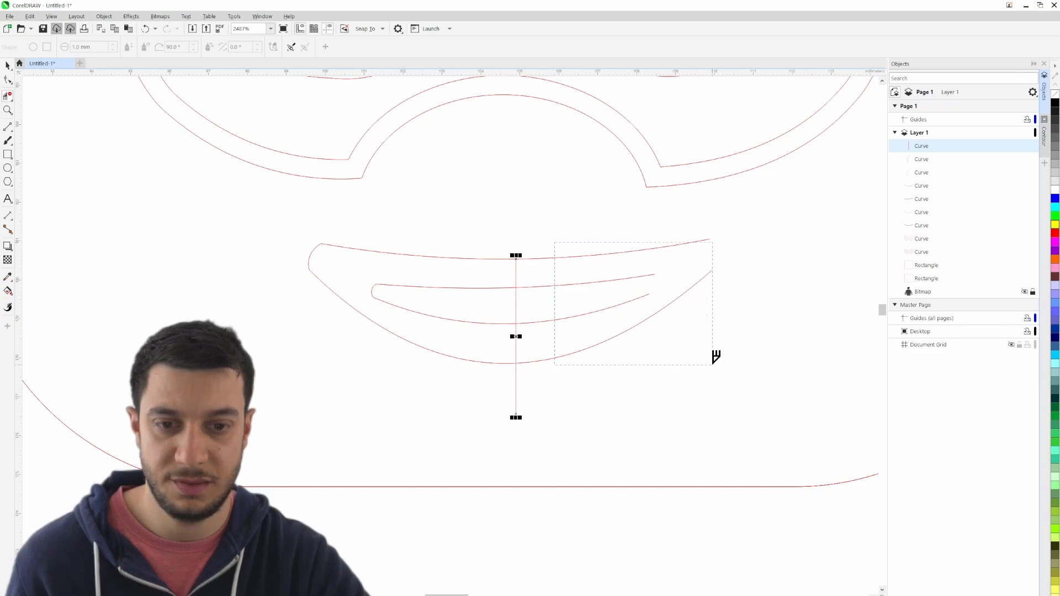
drag(712, 364, 713, 365)
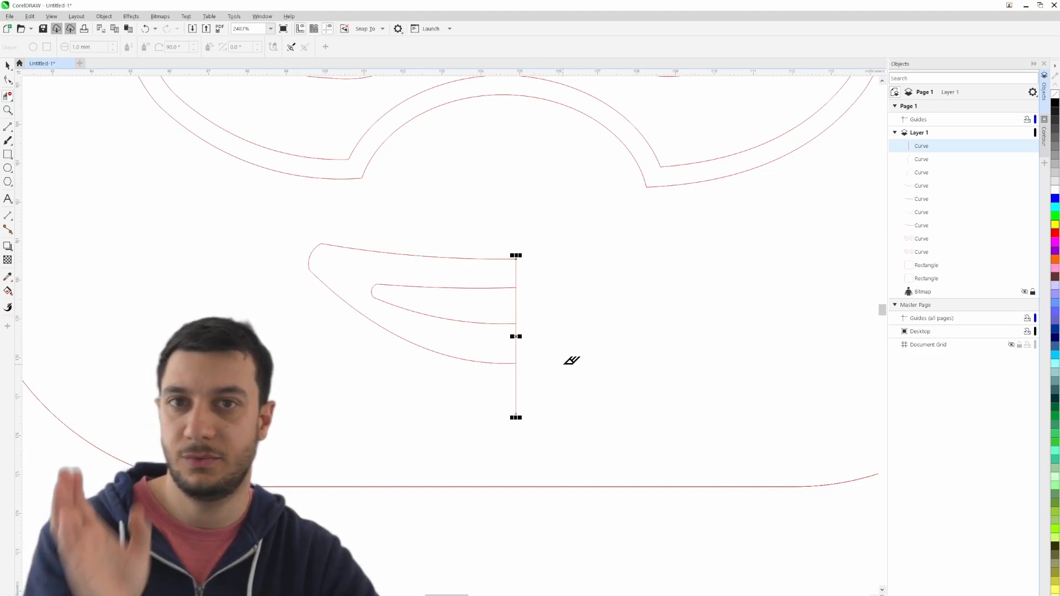
click(7, 65)
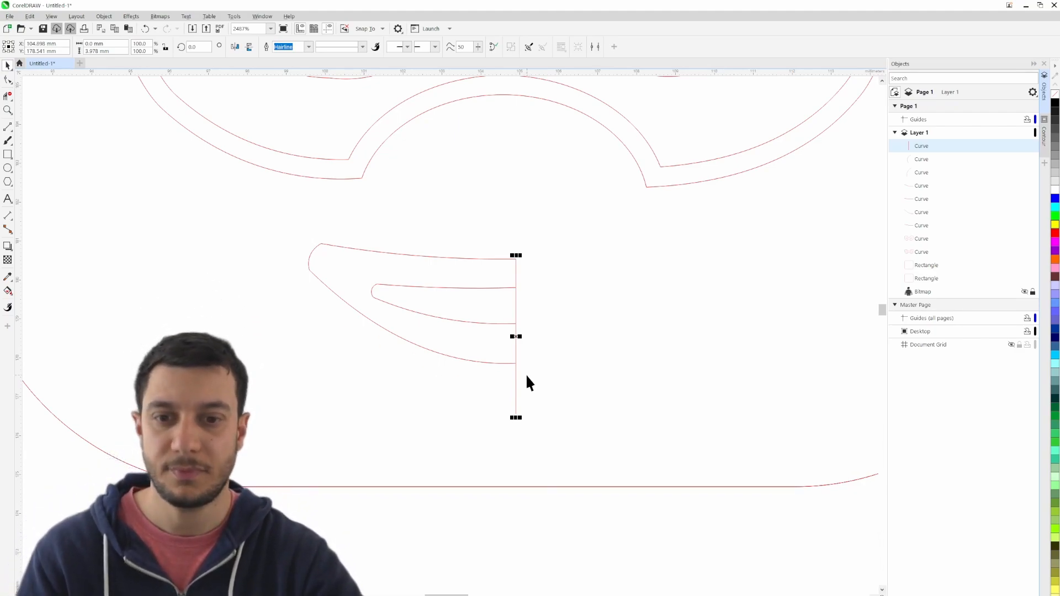
key(Delete)
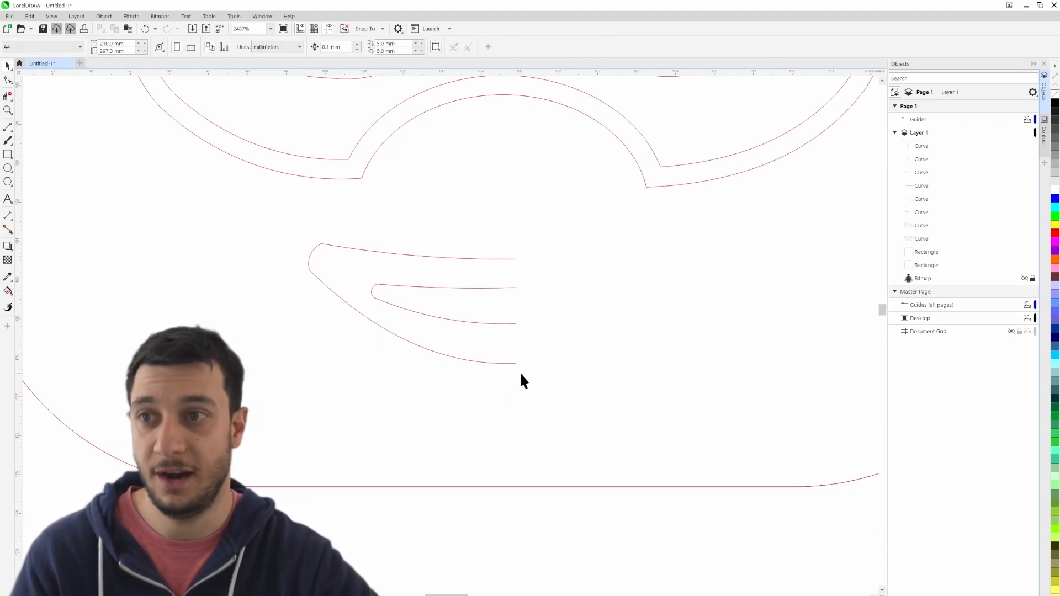
- Duplicate all curves of the remaining left mouth half in place and mirror the copy horizontally
click(331, 244)
click(282, 527)
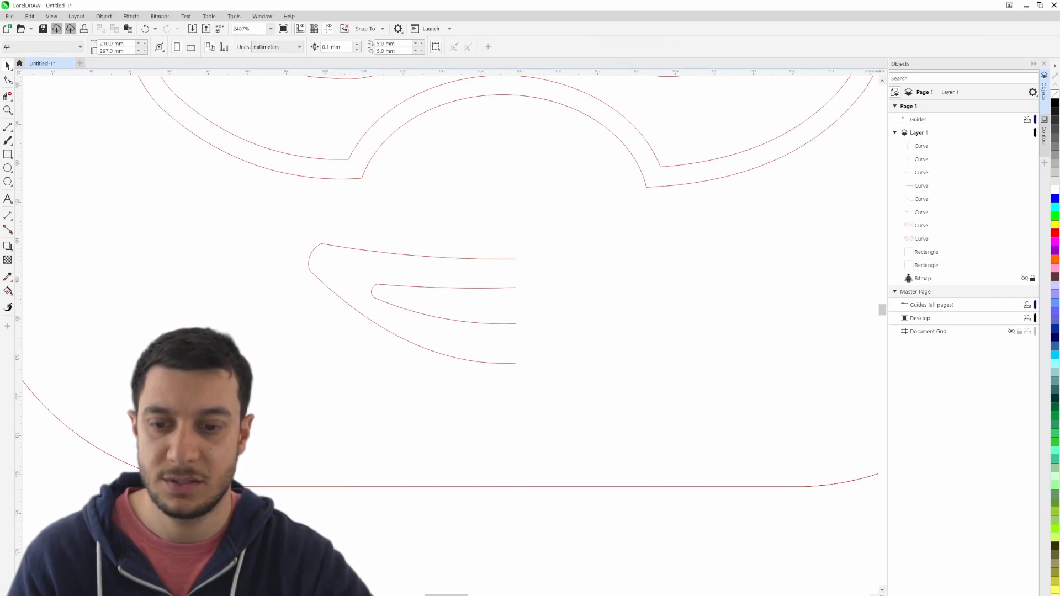
scroll(282, 527, down, 3)
drag(113, 379, 418, 475)
scroll(336, 481, up, 4)
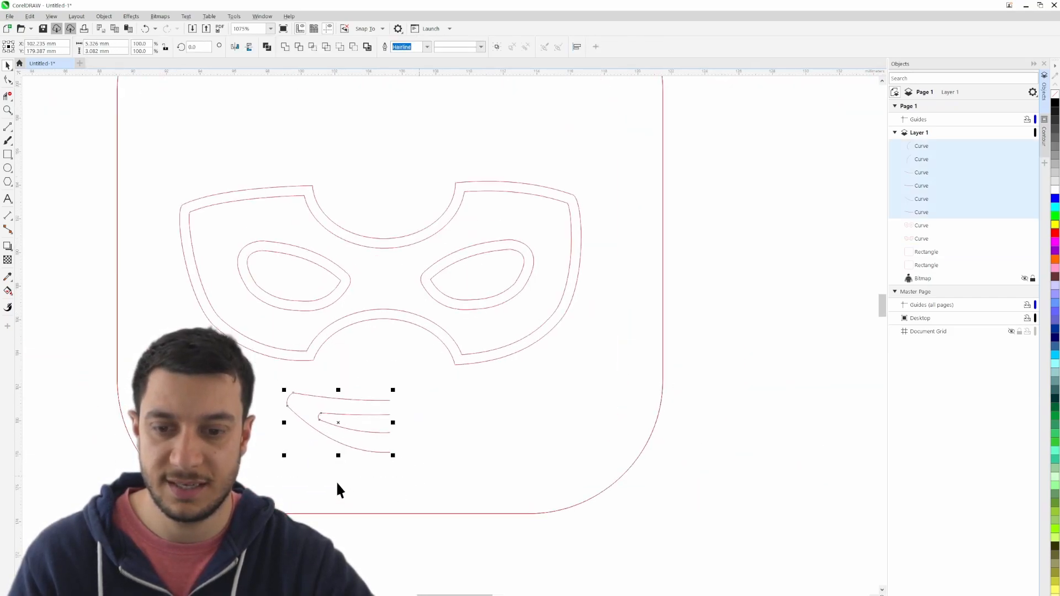
scroll(303, 367, down, 2)
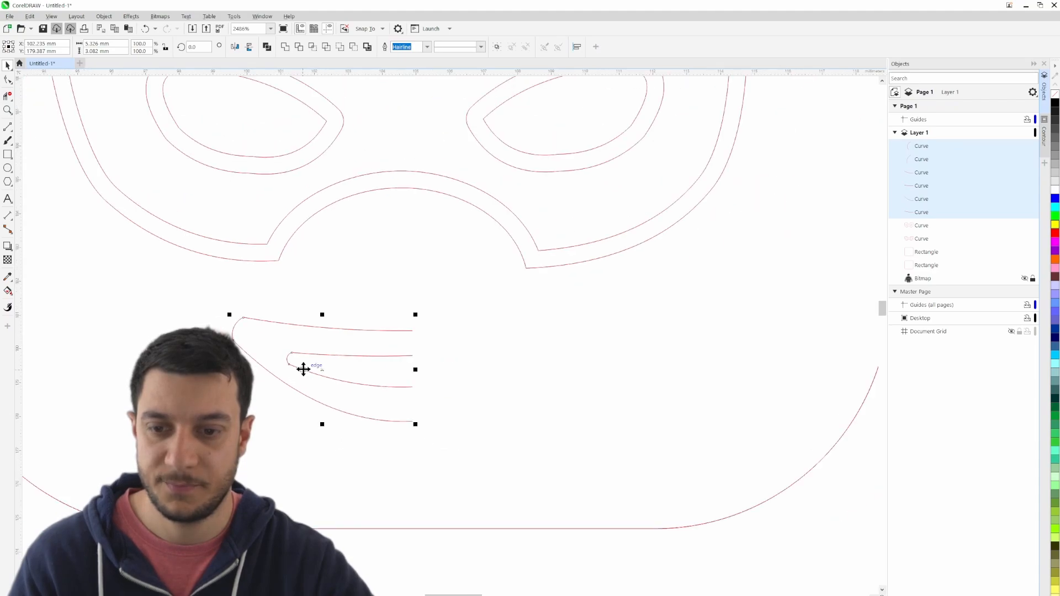
key(ctrl+c)
key(ctrl+v)
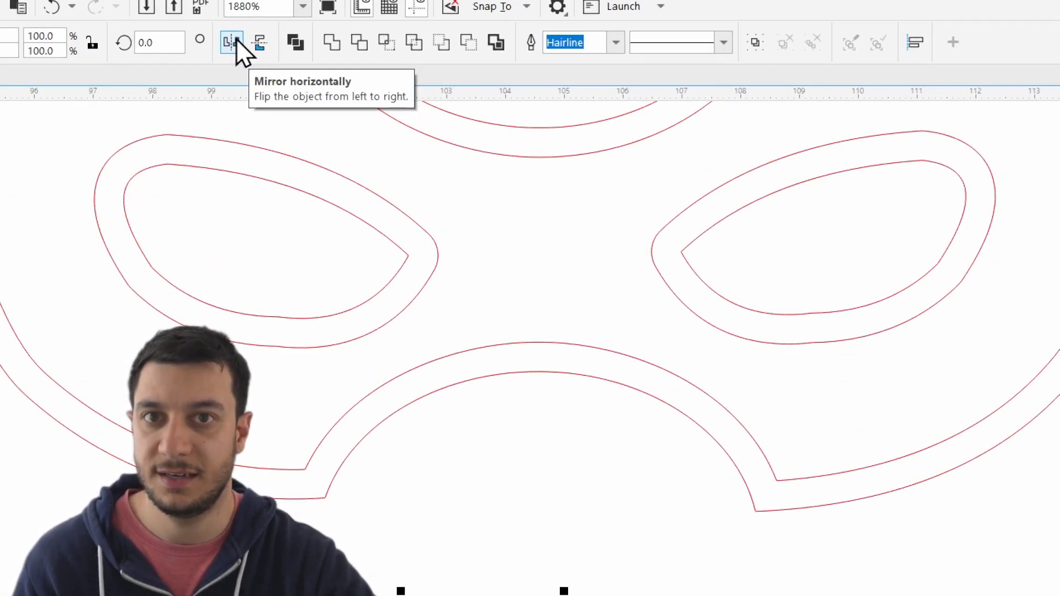
click(232, 43)
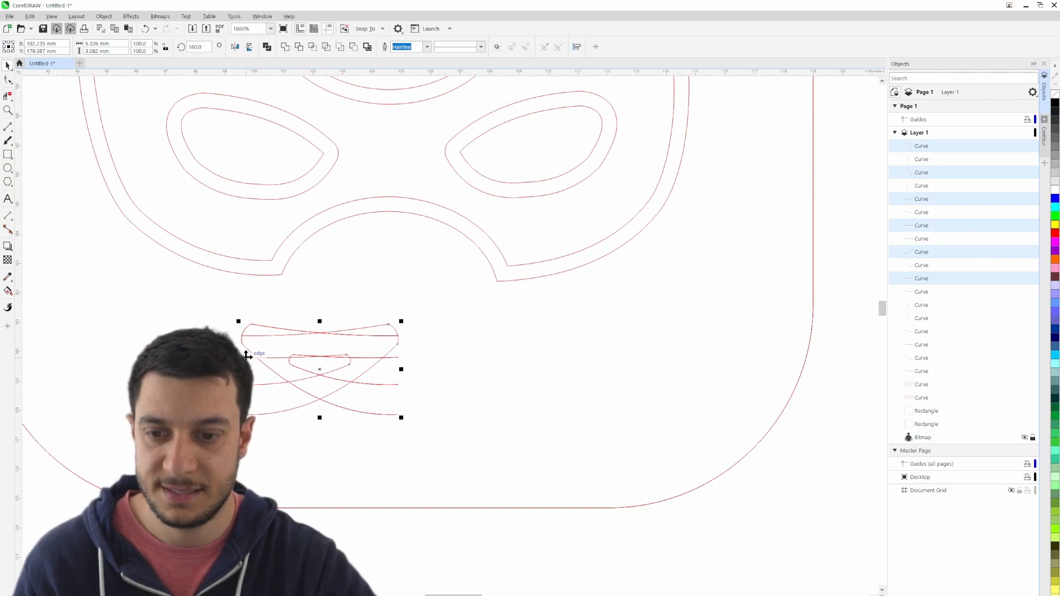
- Move the mirrored half to the right and snap its upper inner end node onto the left half's matching end to complete the mouth
drag(246, 357, 443, 361)
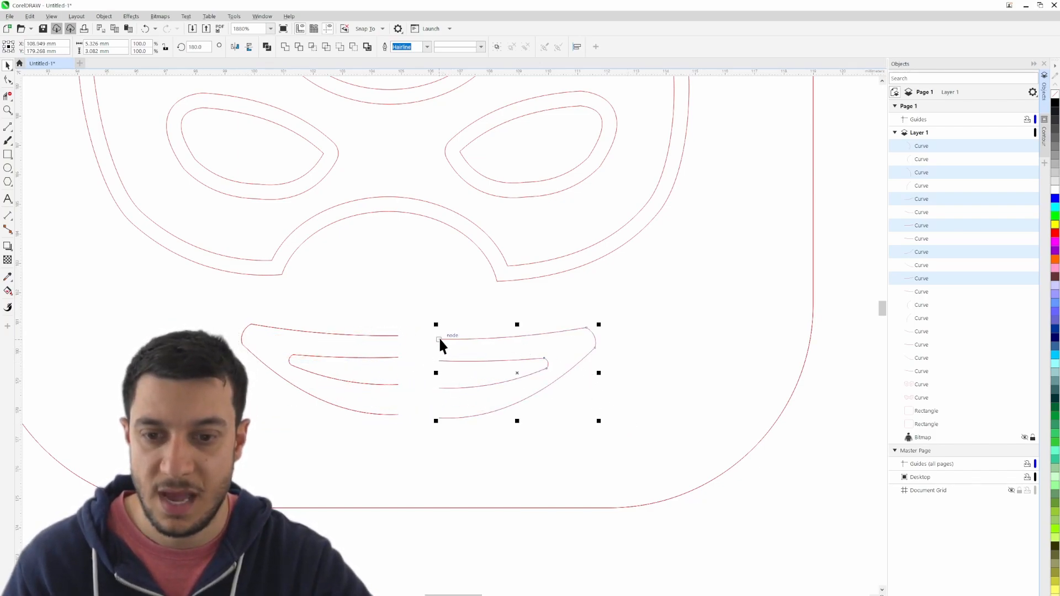
drag(440, 338, 494, 352)
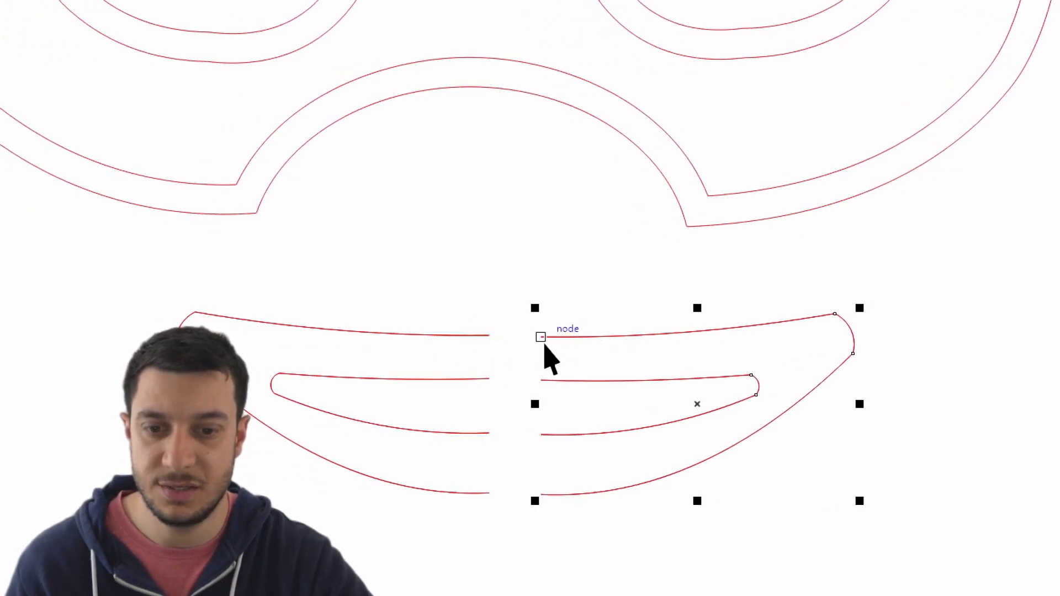
key(Escape)
mouse_move(548, 333)
mouse_down()
mouse_move(525, 289)
mouse_move(528, 314)
mouse_move(613, 319)
mouse_move(552, 305)
mouse_move(608, 296)
mouse_move(490, 336)
mouse_up()
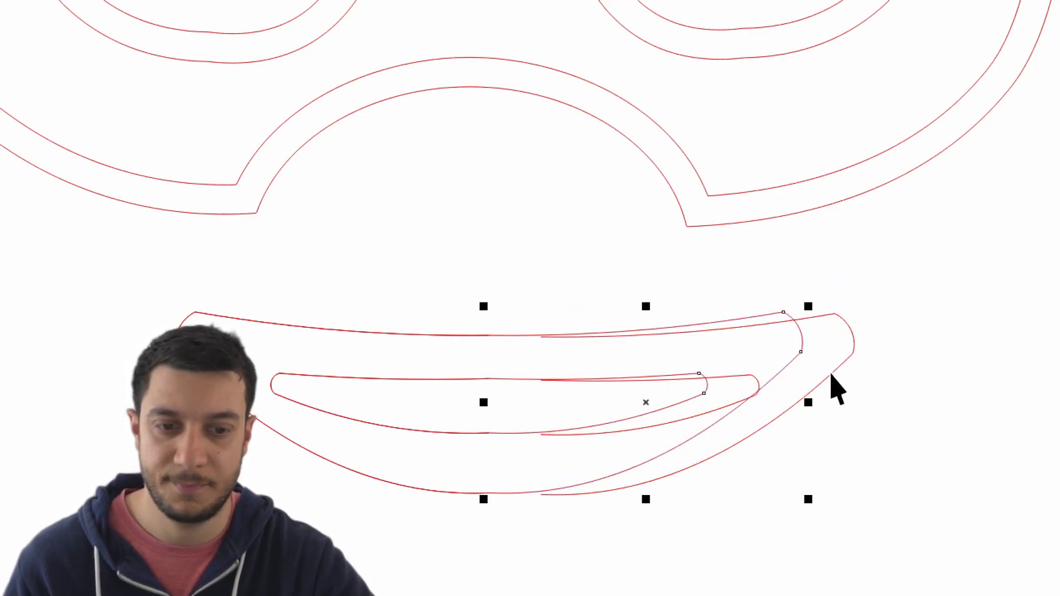
key(ctrl+z)
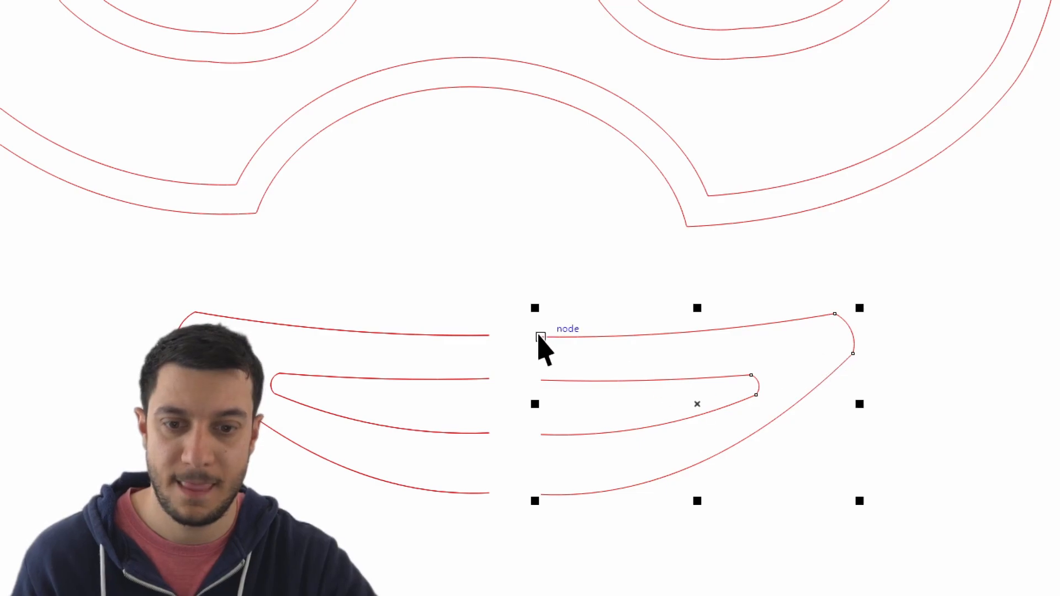
drag(542, 337, 491, 335)
- Examine the completed mouth up close and in relation to the mask and head outline
click(586, 252)
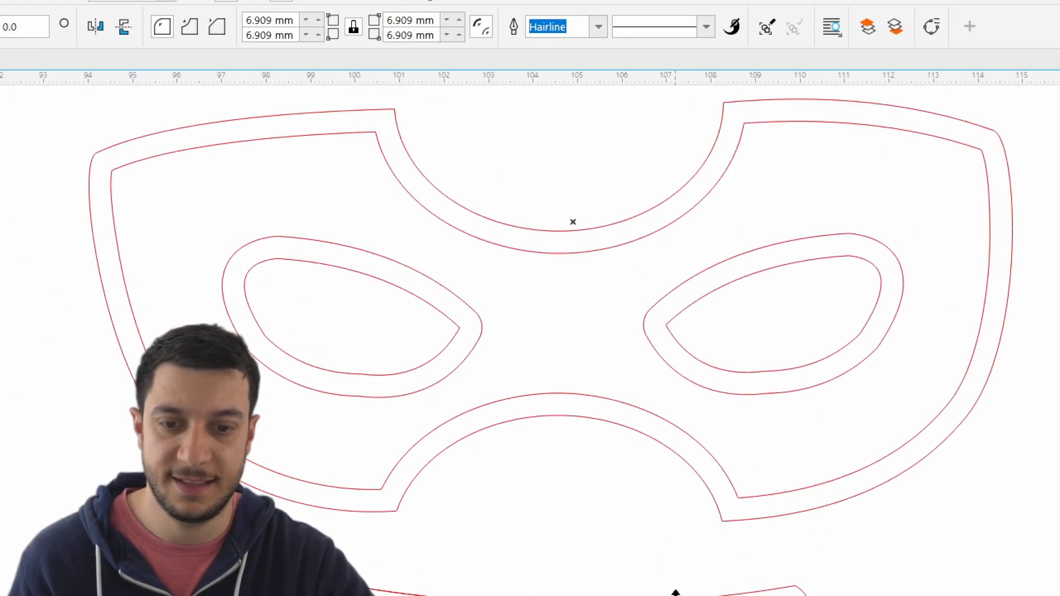
scroll(625, 326, down, 1)
drag(625, 281, 571, 164)
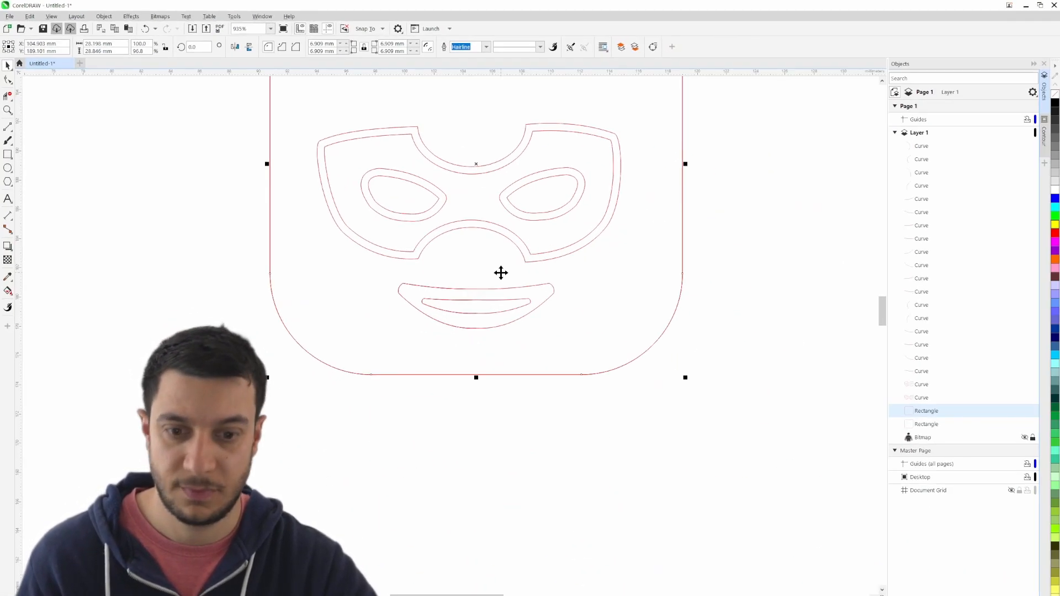
drag(639, 331, 711, 430)
click(809, 431)
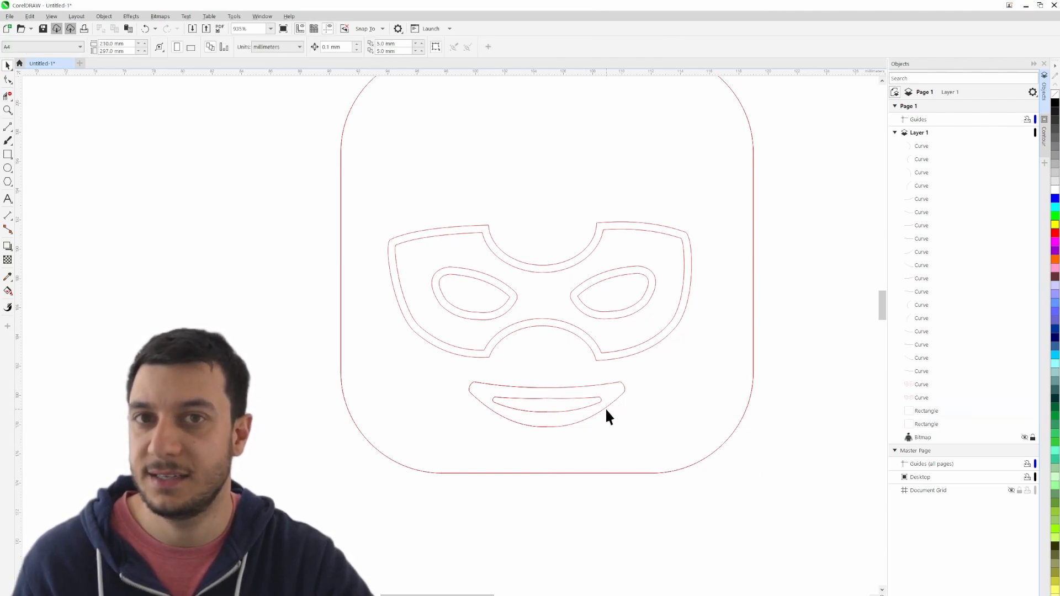
scroll(605, 408, up, 4)
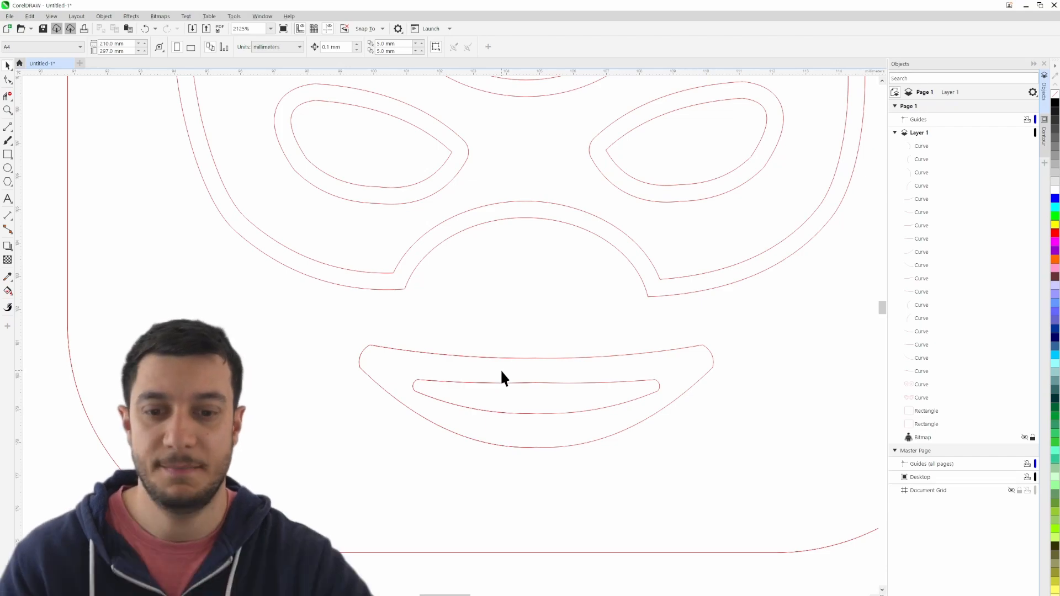
scroll(531, 391, down, 6)
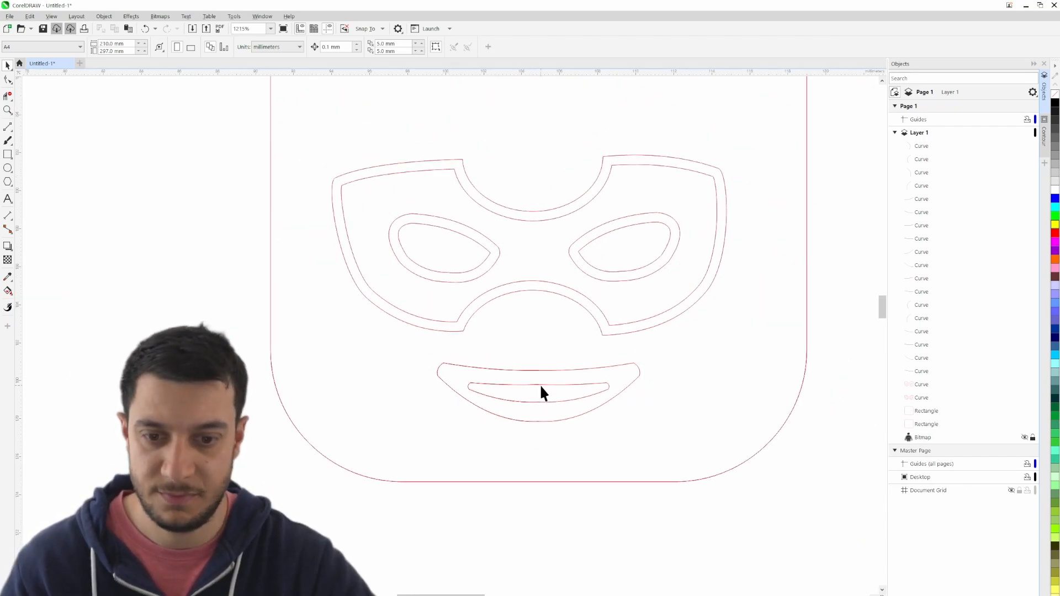
drag(723, 356, 673, 352)
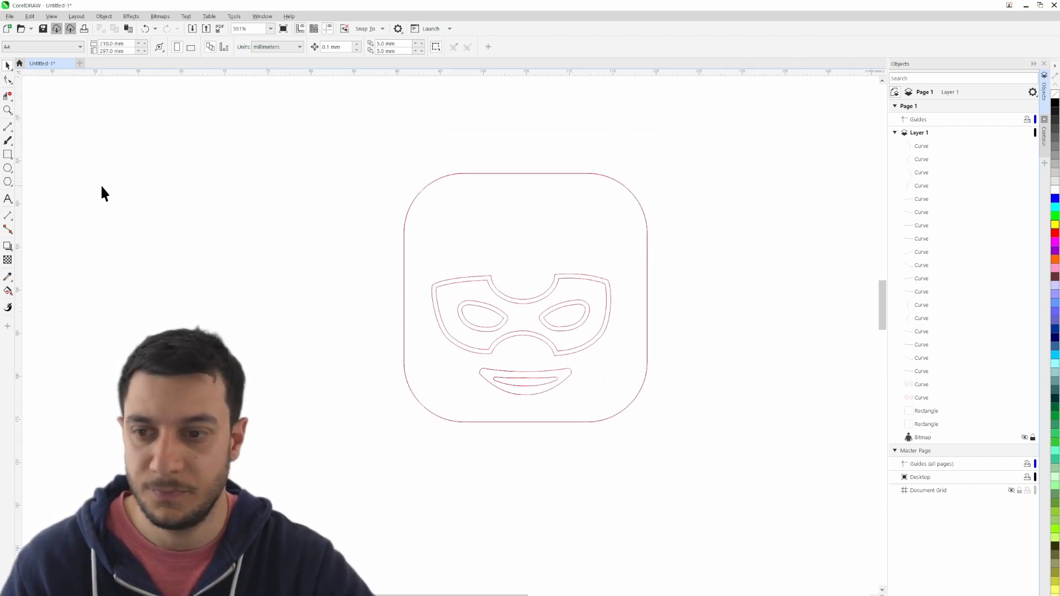
- Delete the lower of the two rectangles and group the remaining rectangle with all the curves, leaving out the bitmap
click(937, 426)
key(Delete)
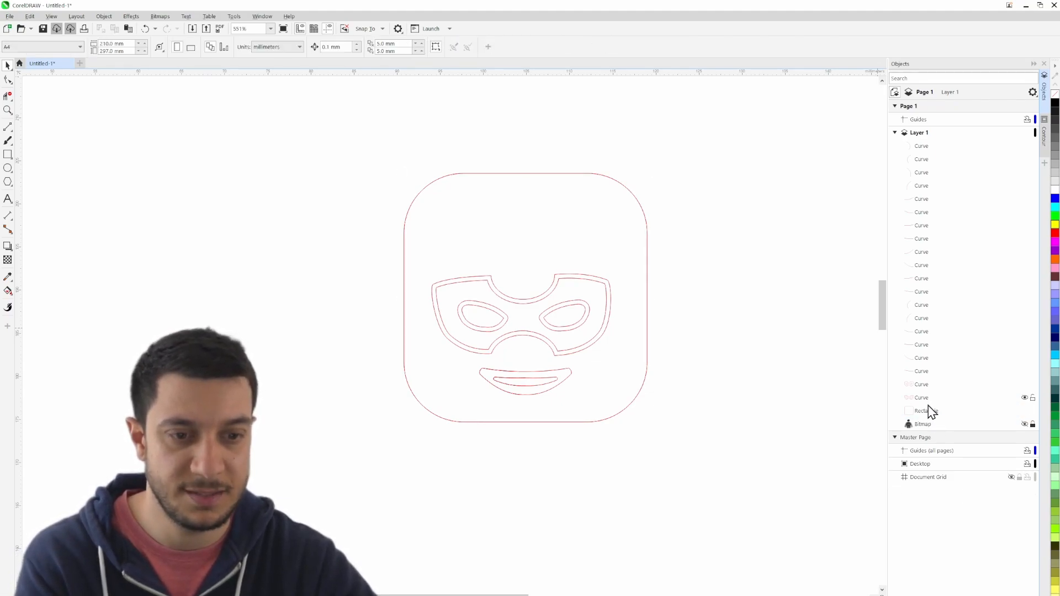
click(932, 411)
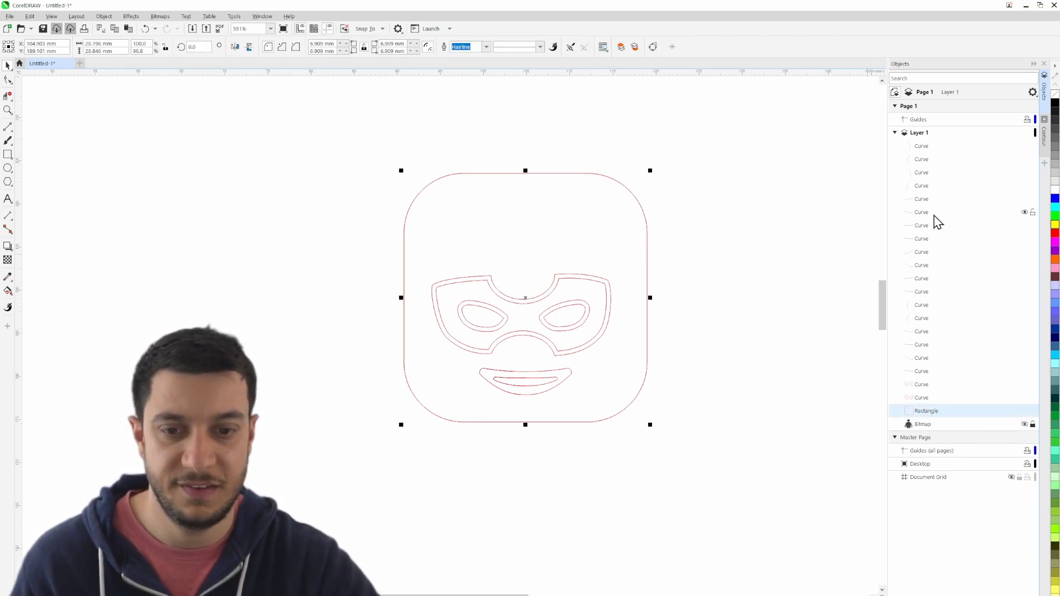
shift+click(915, 147)
right_click(915, 147)
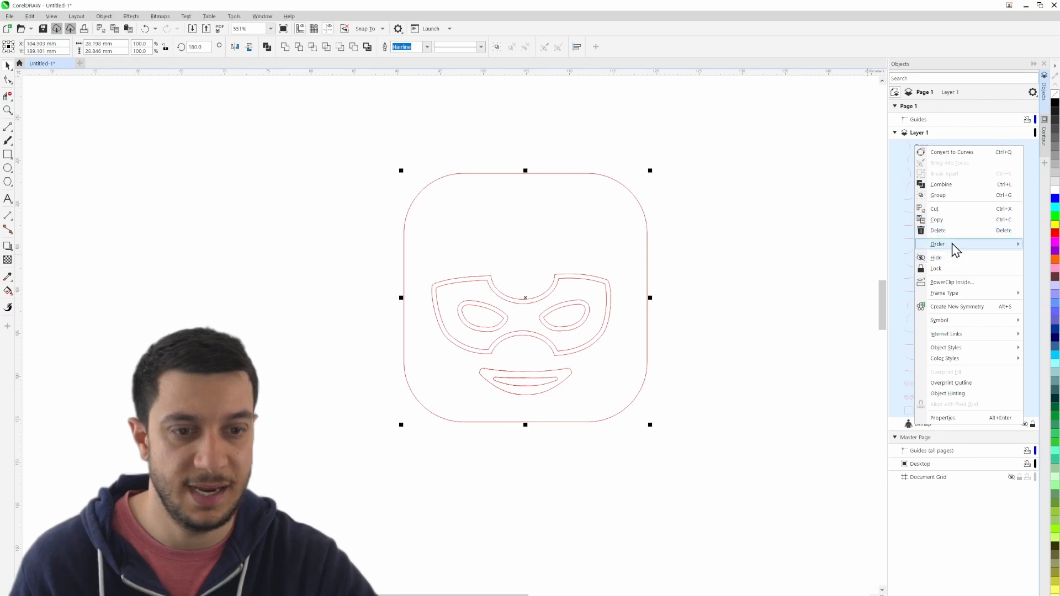
click(953, 196)
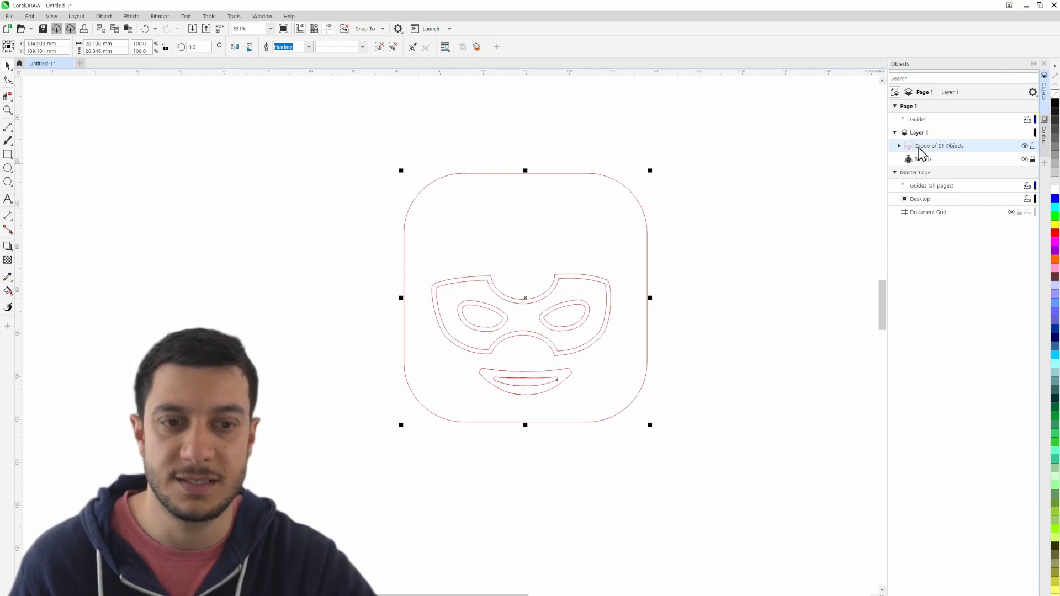
click(786, 266)
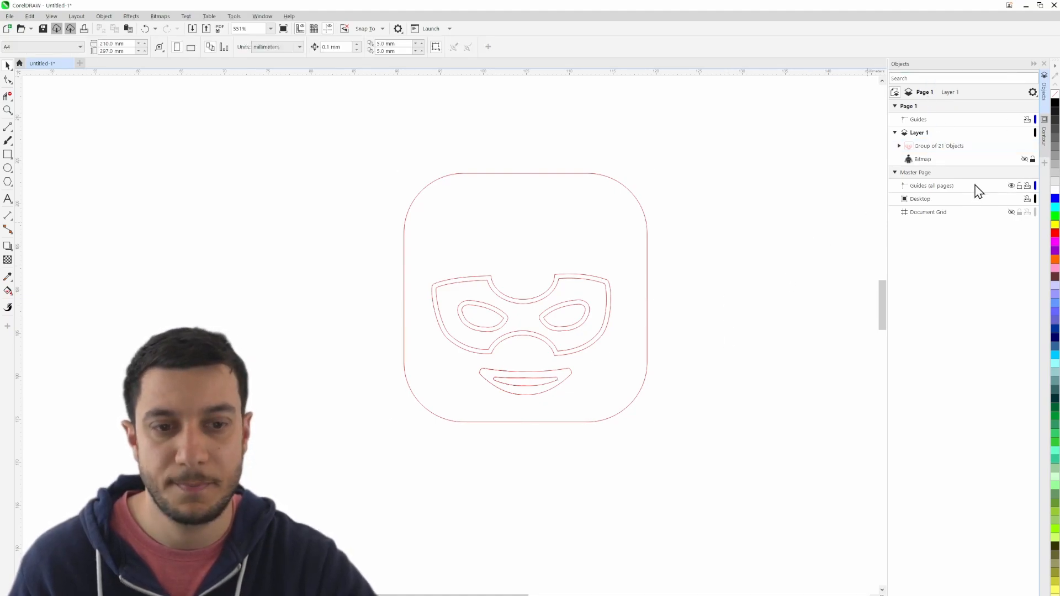
- Make the bitmap visible again beneath the grouped face outlines
click(1024, 160)
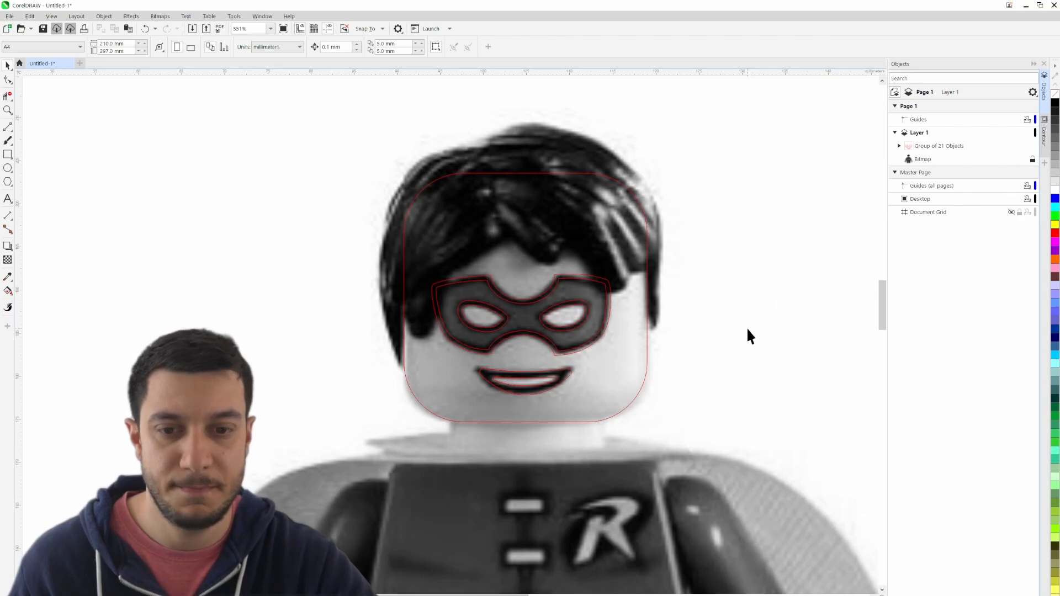
drag(746, 327, 688, 288)
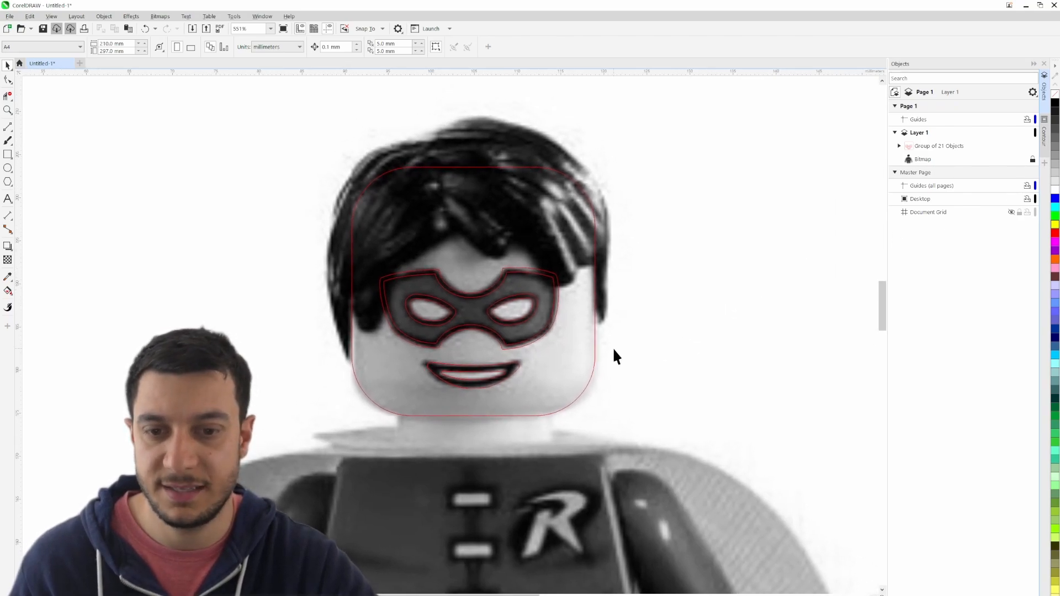
scroll(349, 335, up, 3)
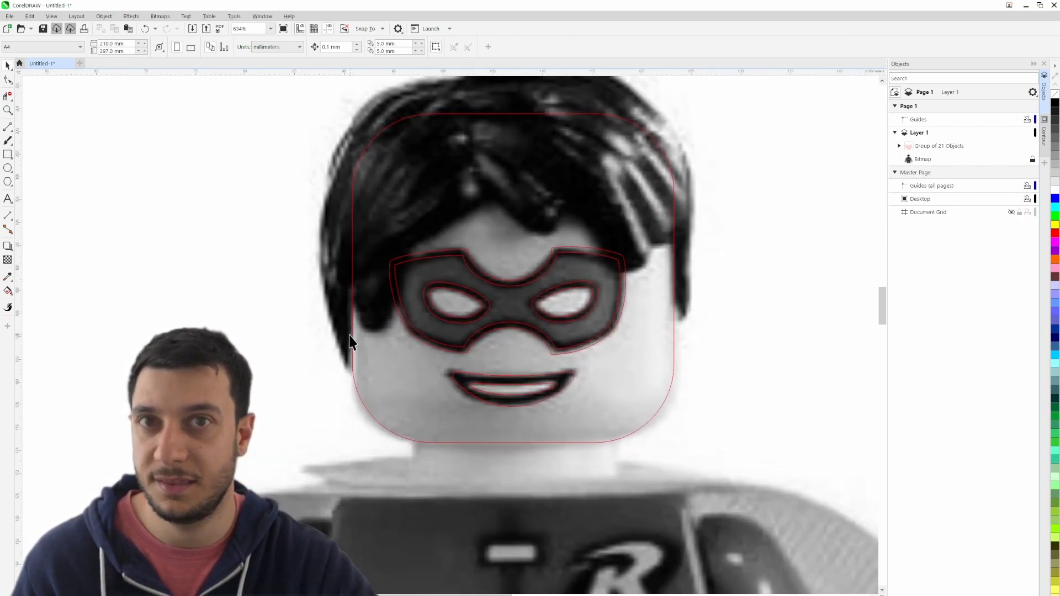
drag(381, 230, 296, 302)
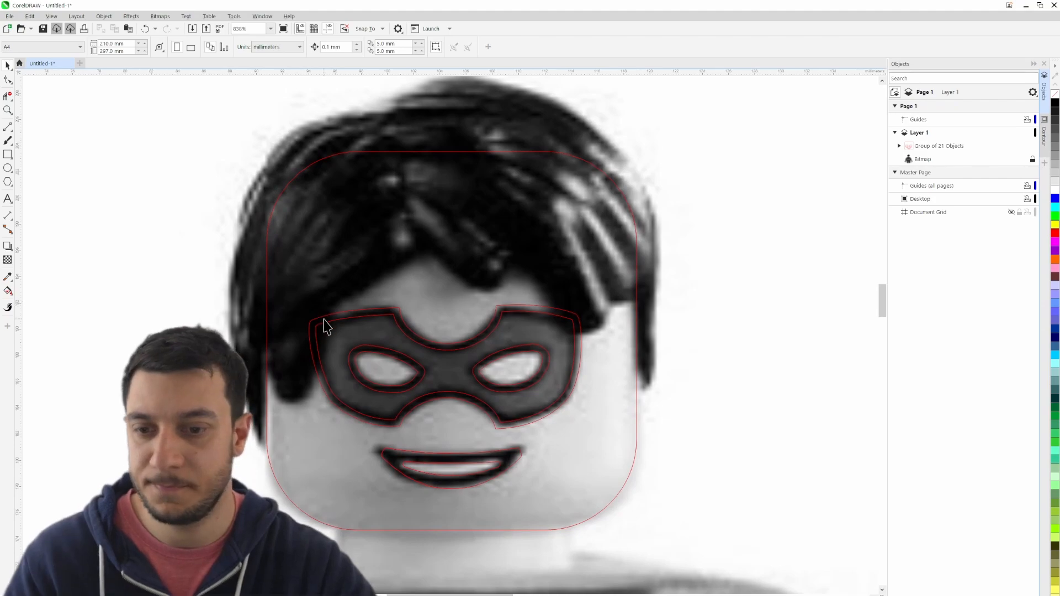
- Trace the hair's left outer edge with 3-Point Curve segments, from the head outline's left side upward, about 20 mm tall
click(8, 127)
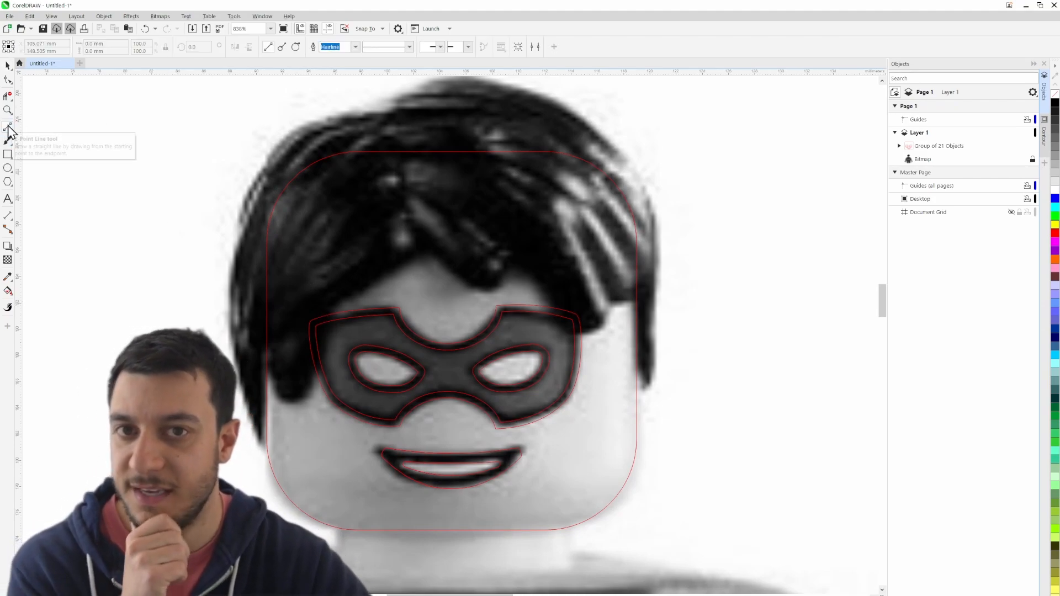
click(11, 130)
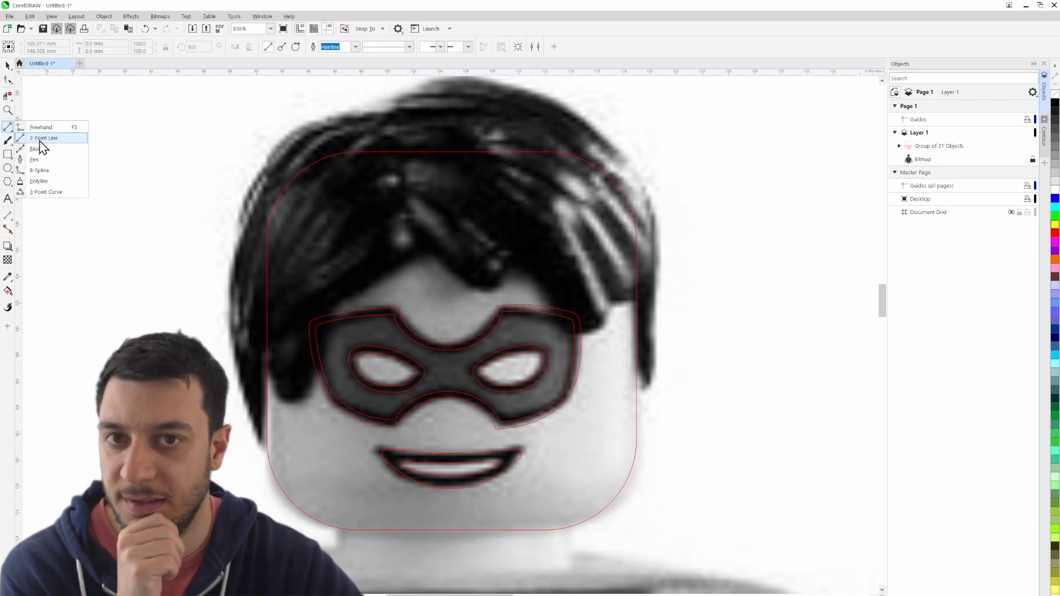
click(46, 191)
scroll(236, 449, up, 3)
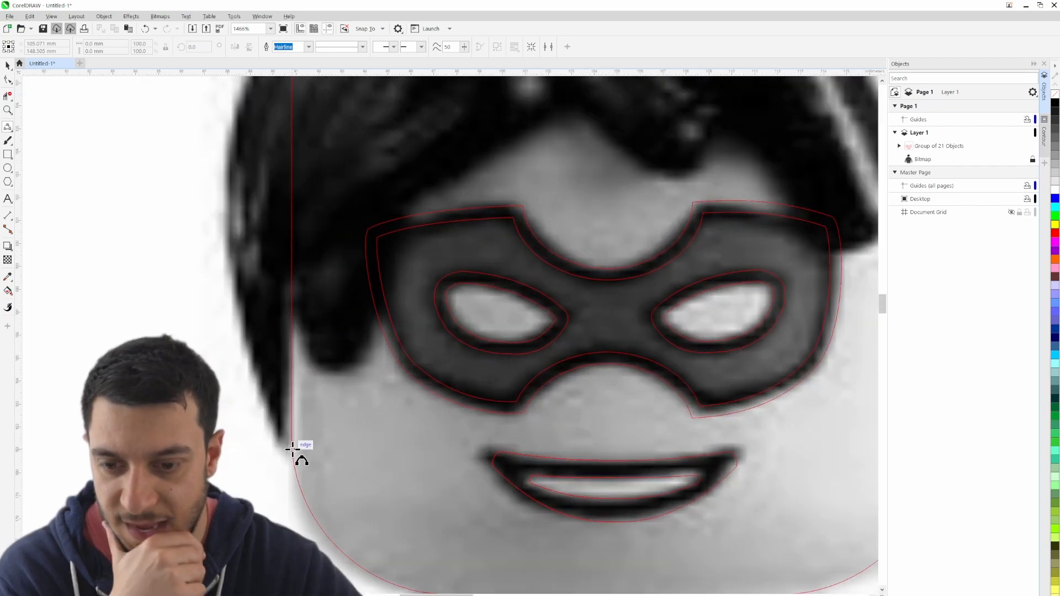
drag(222, 398, 348, 243)
click(240, 323)
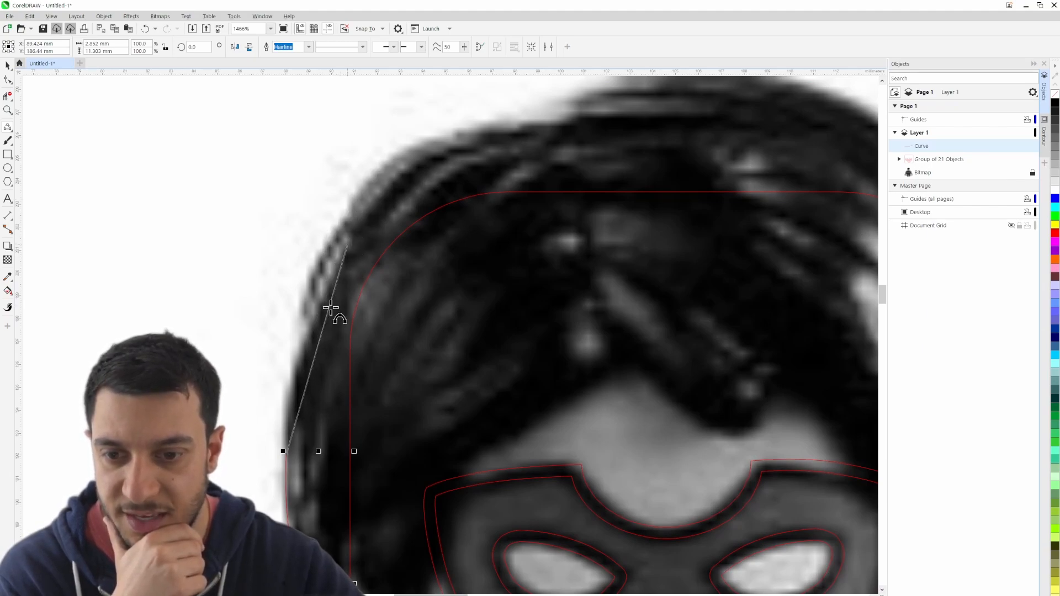
click(303, 360)
- Continue the hair curve with the small notch at the upper left and arcs over the crown, to about 28 mm overall width
drag(354, 241, 298, 317)
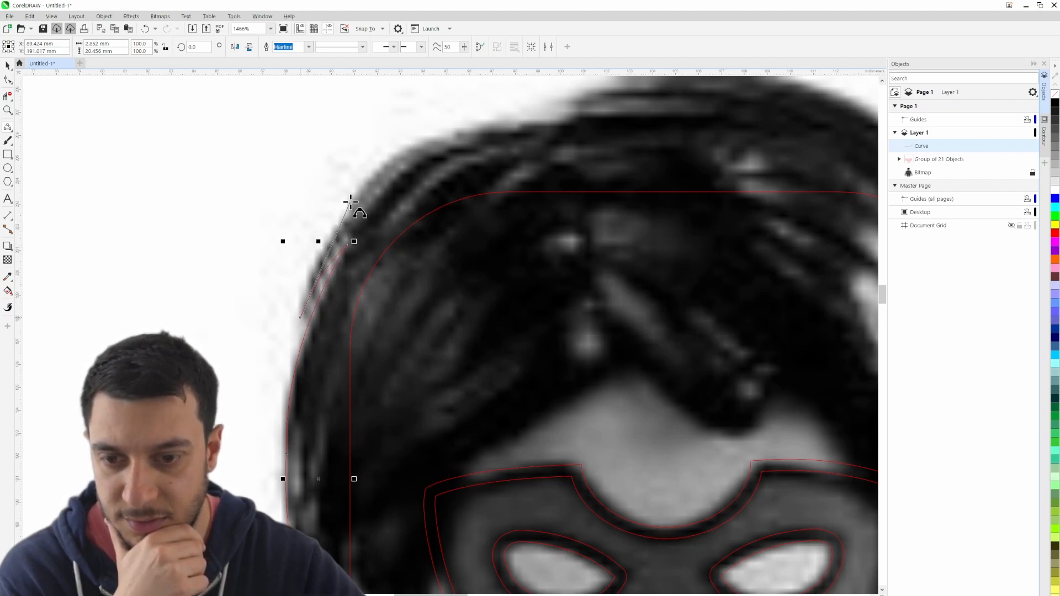
click(304, 280)
drag(399, 179, 748, 306)
click(310, 283)
click(447, 227)
click(673, 255)
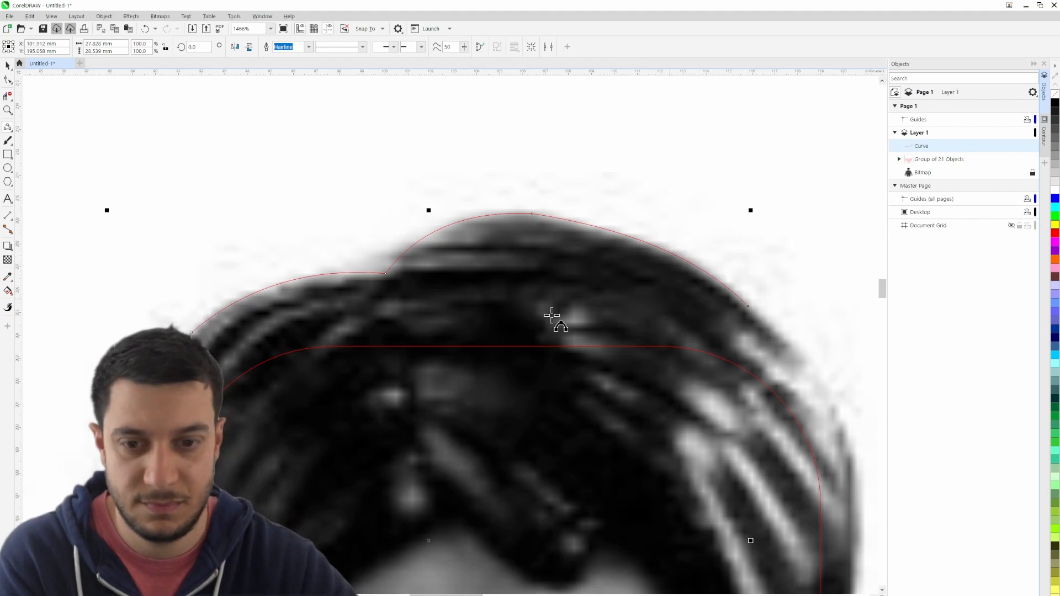
- Extend the hair curve down the right side and round the tip of the side strand back to the head outline
drag(635, 301, 227, 166)
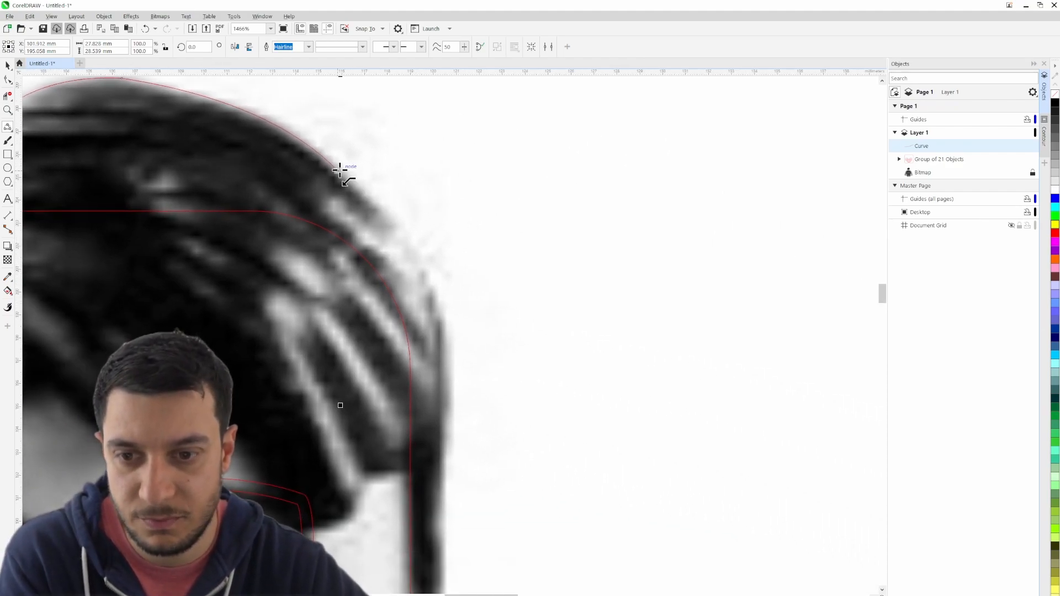
drag(340, 170, 447, 363)
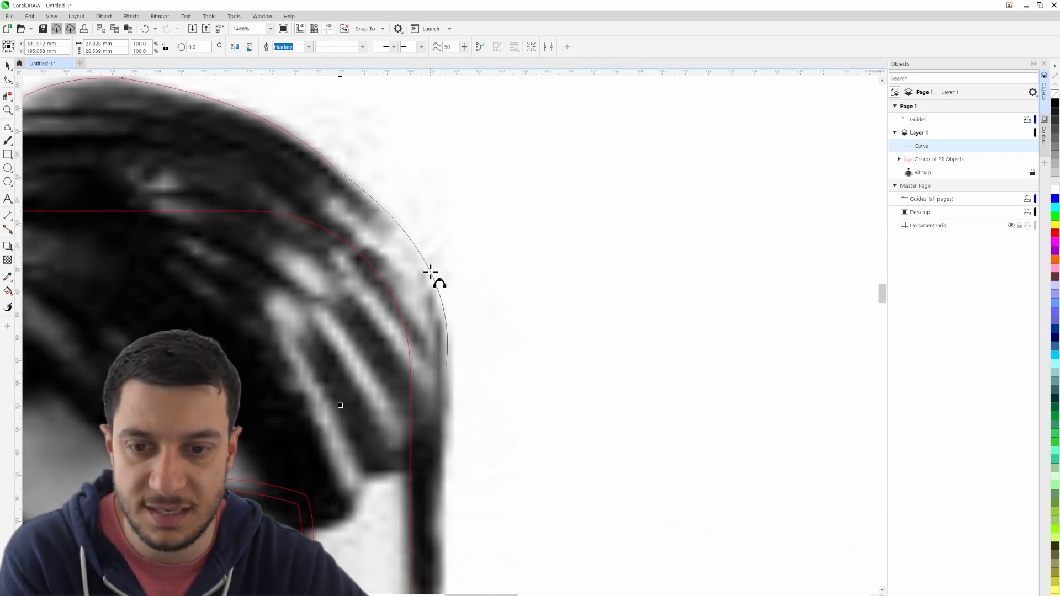
click(431, 276)
drag(498, 393, 640, 243)
drag(590, 216, 595, 415)
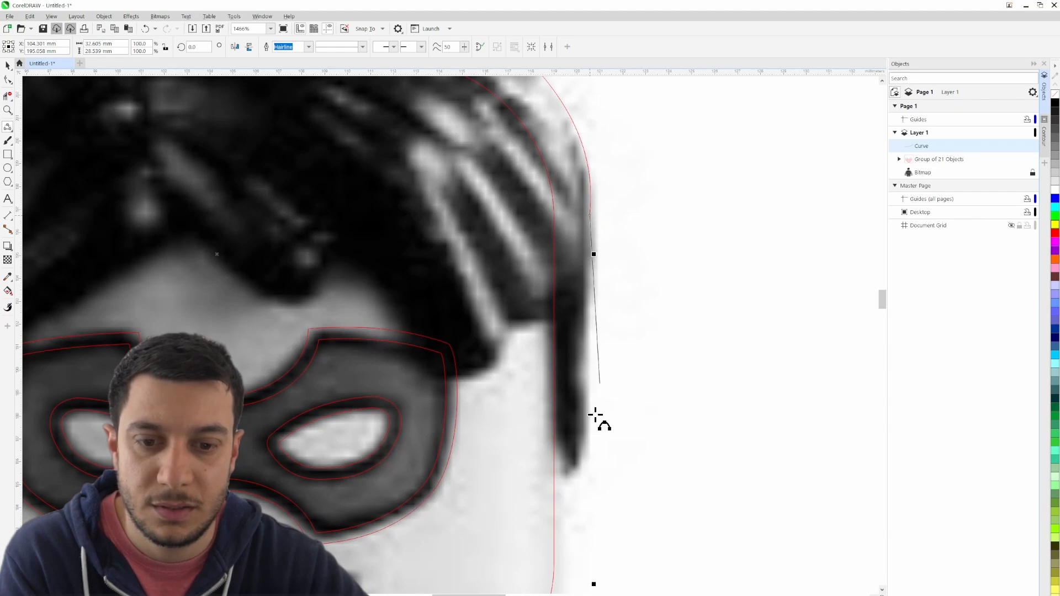
click(586, 464)
drag(586, 464, 549, 434)
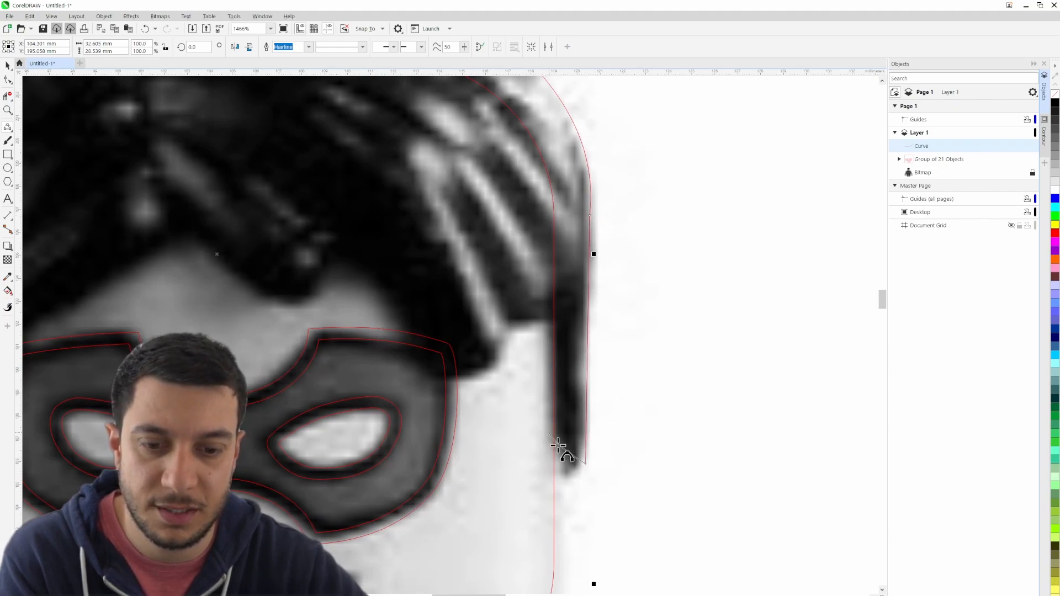
click(574, 480)
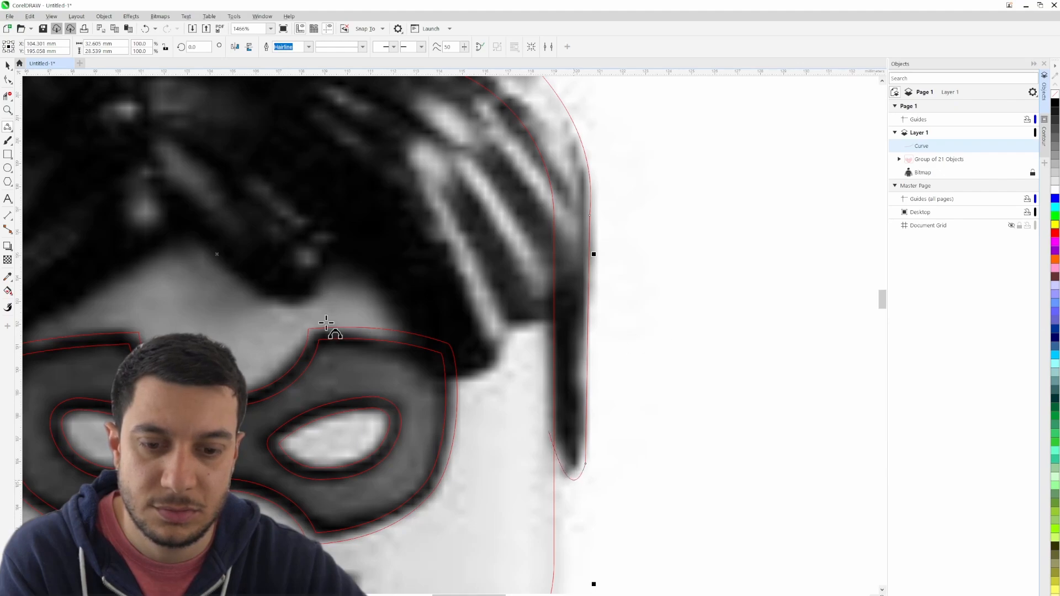
- Trim off the end of the right strand's curve that overshoots the head outline, using Virtual Segment Delete
click(8, 96)
scroll(546, 435, up, 2)
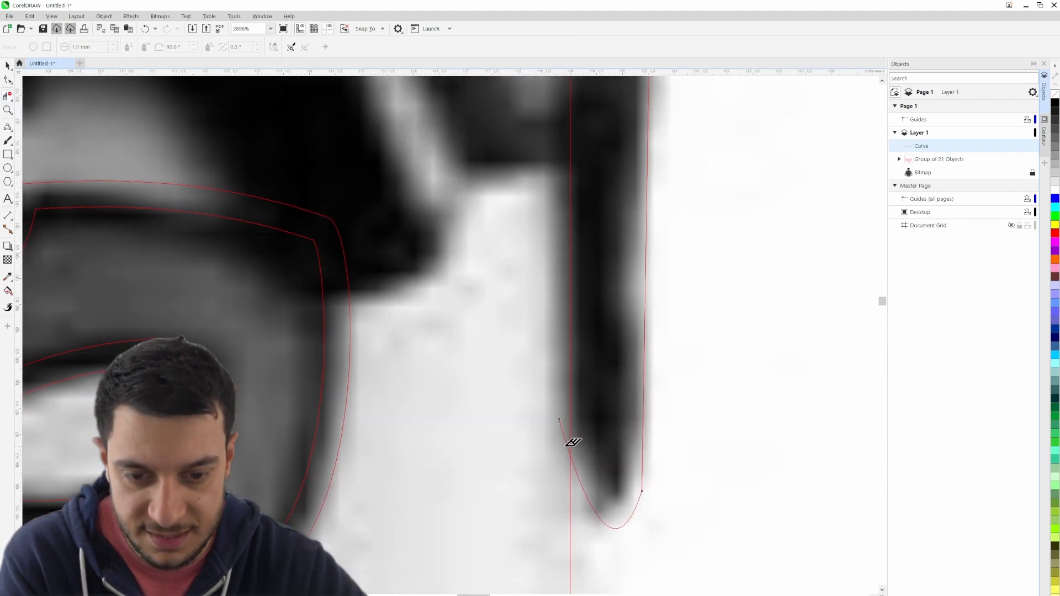
scroll(552, 445, down, 6)
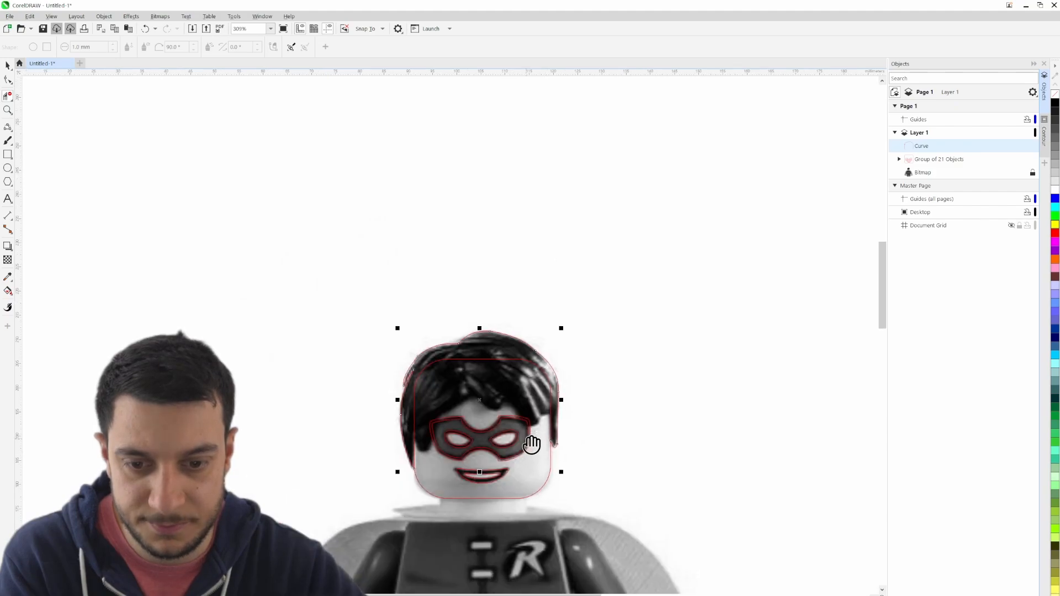
click(8, 65)
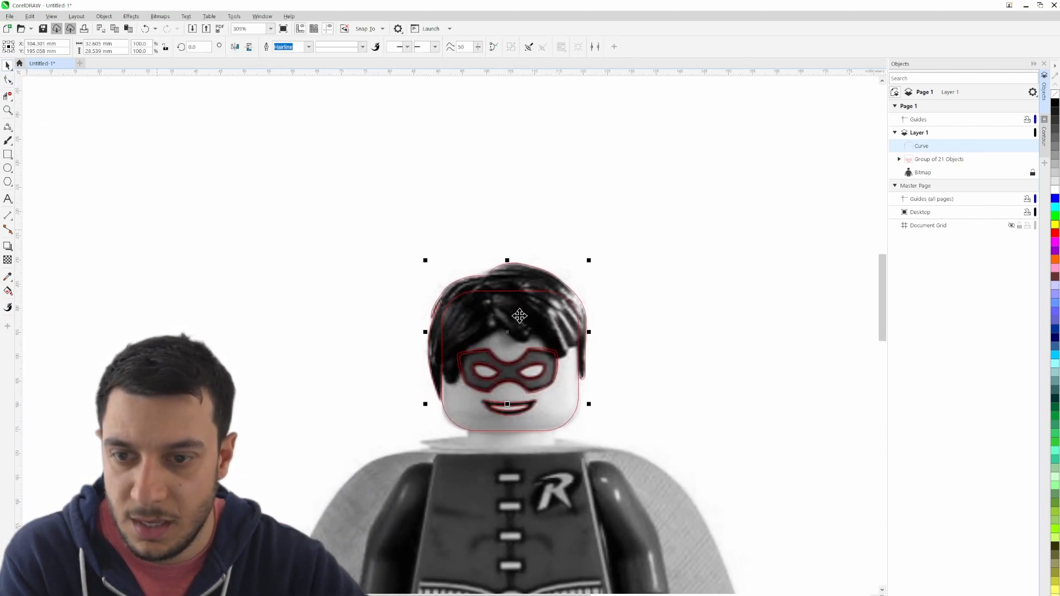
- Trace the rounded left sideburn from the head outline to the mask as a 3-point curve about 3.9 mm wide
scroll(553, 336, up, 2)
scroll(518, 334, up, 1)
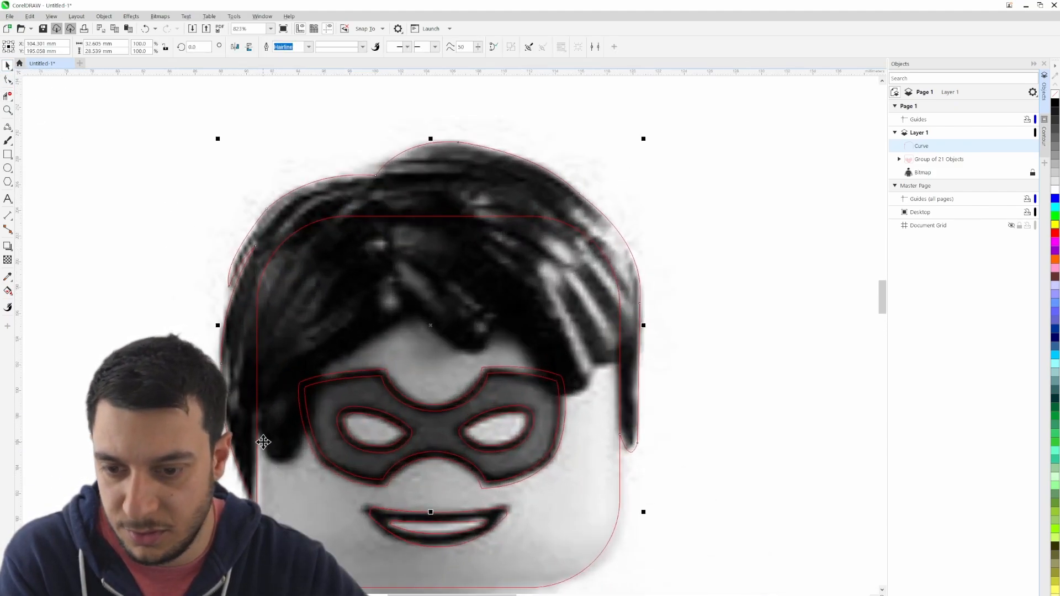
scroll(270, 448, up, 1)
click(7, 132)
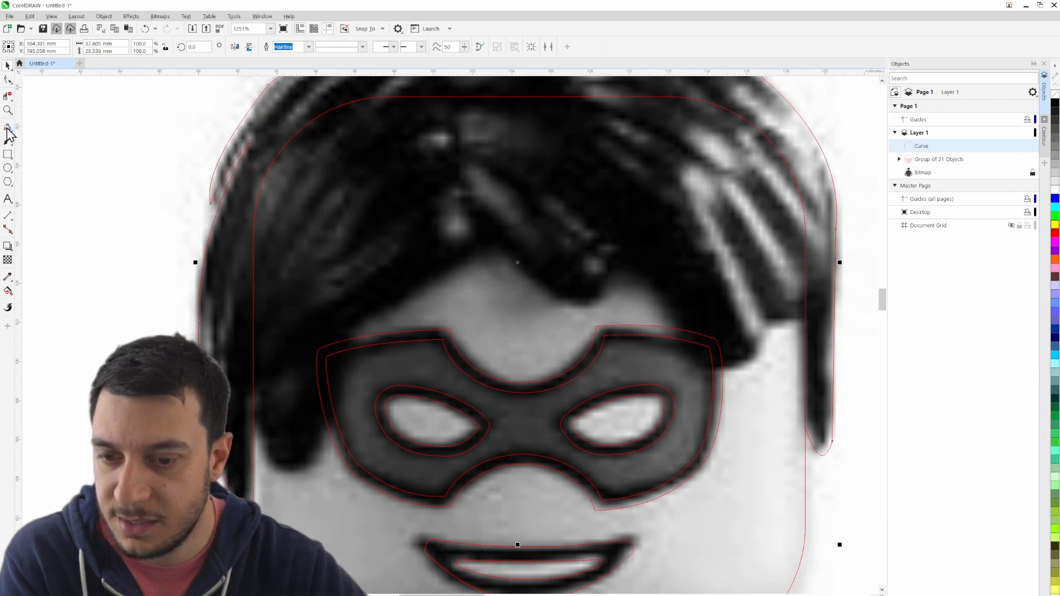
click(253, 424)
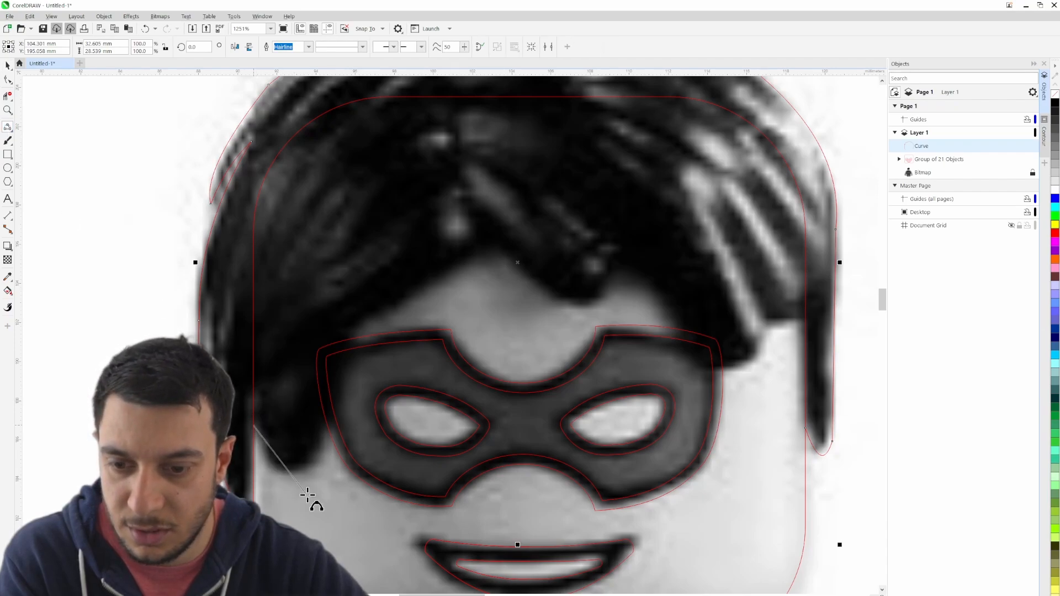
drag(328, 430, 329, 429)
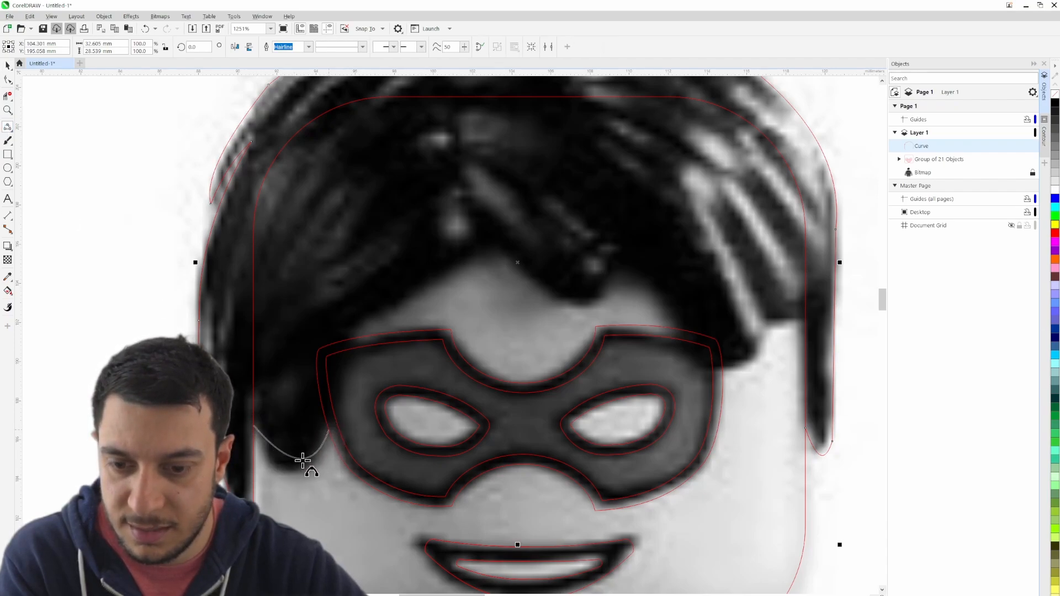
click(293, 472)
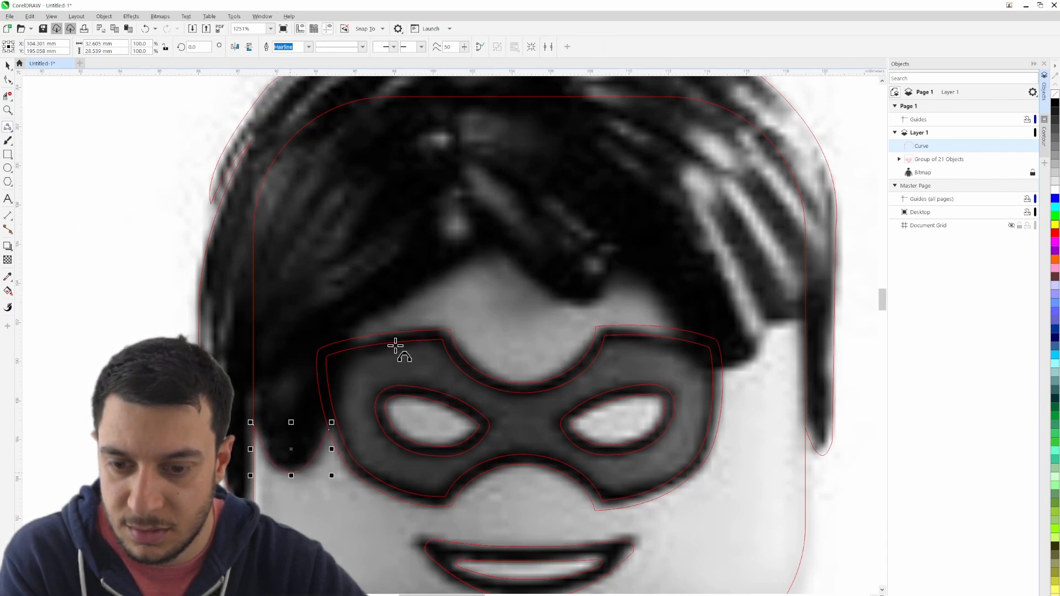
- Trace the fringe edge from the mask's upper left up to the forehead peak and down to the central lock, about 10 mm wide
click(351, 338)
click(498, 253)
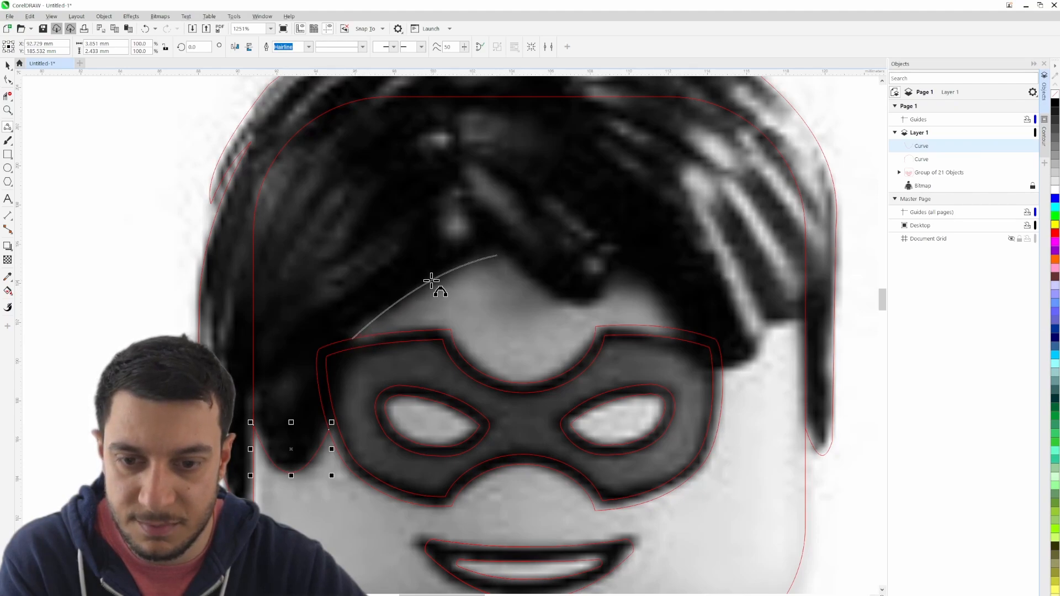
click(434, 279)
click(500, 251)
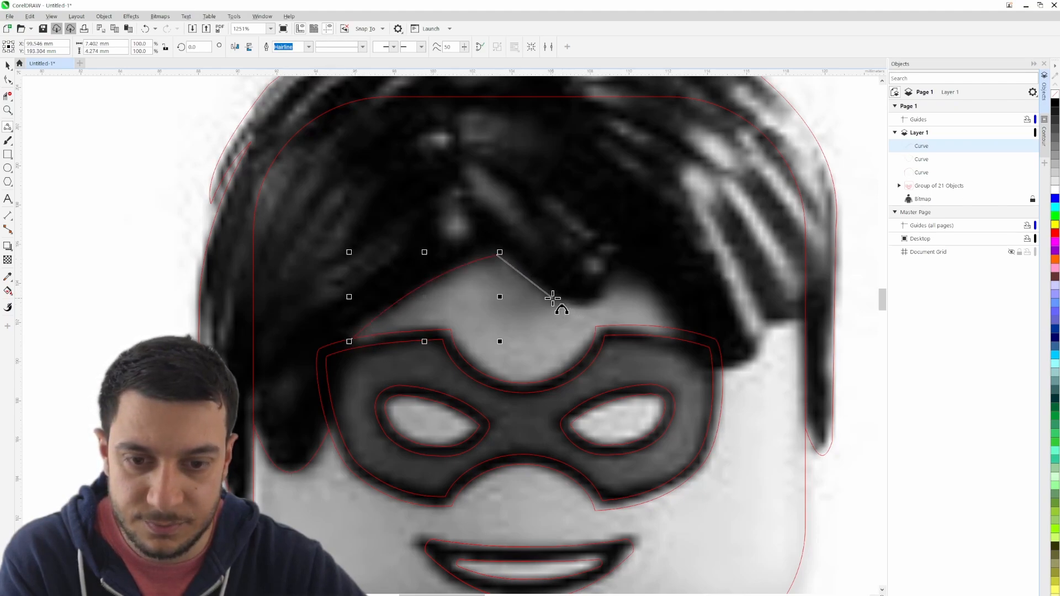
drag(552, 298, 522, 269)
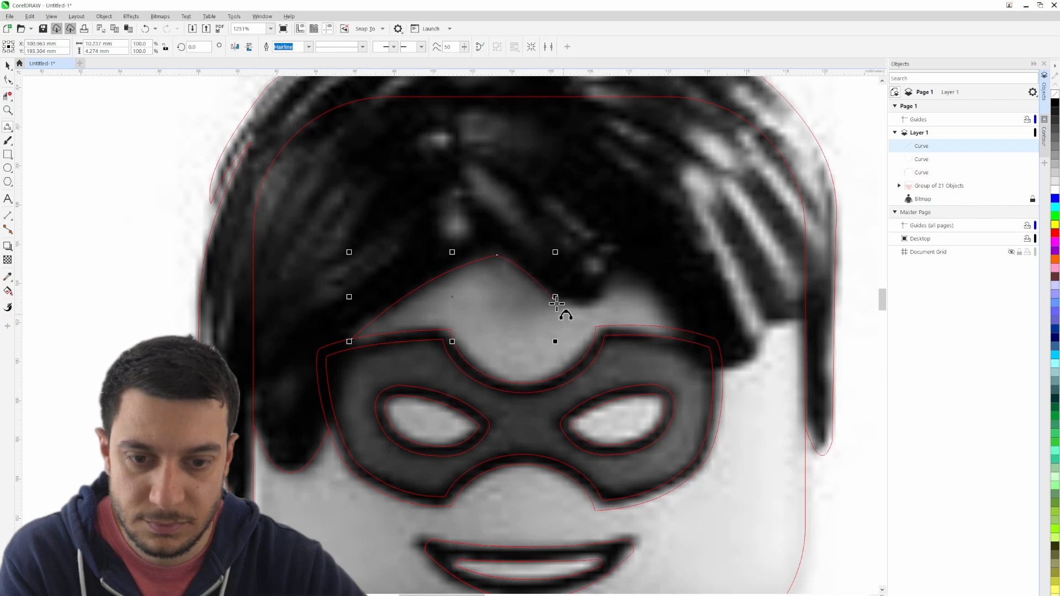
- Continue the fringe curve around the central lock and down to the mask's upper right edge, to about 17 mm overall width
drag(622, 270, 445, 253)
click(602, 297)
drag(403, 223, 429, 235)
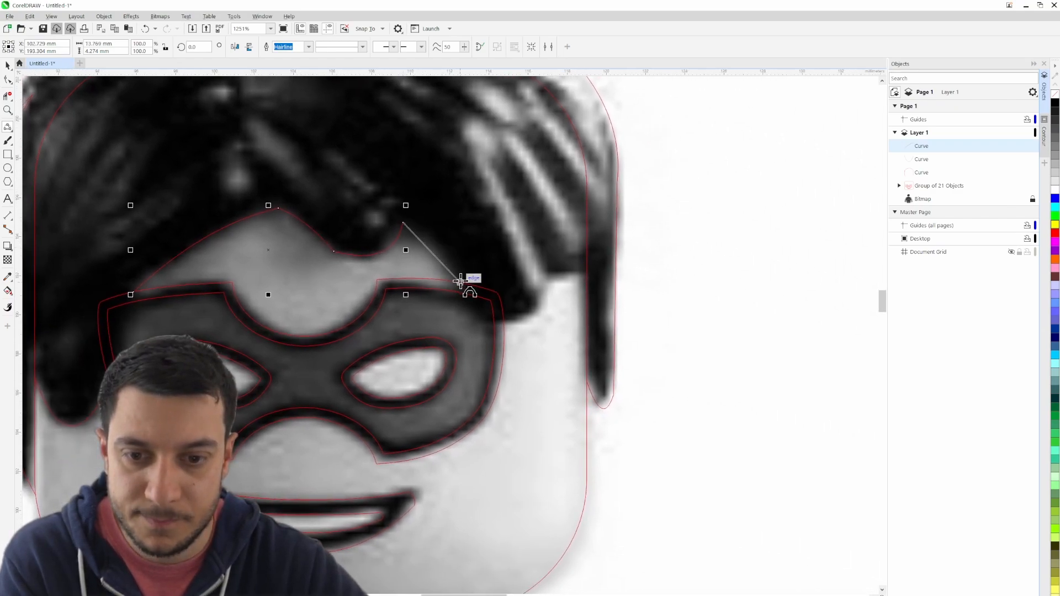
drag(463, 282, 435, 244)
click(435, 245)
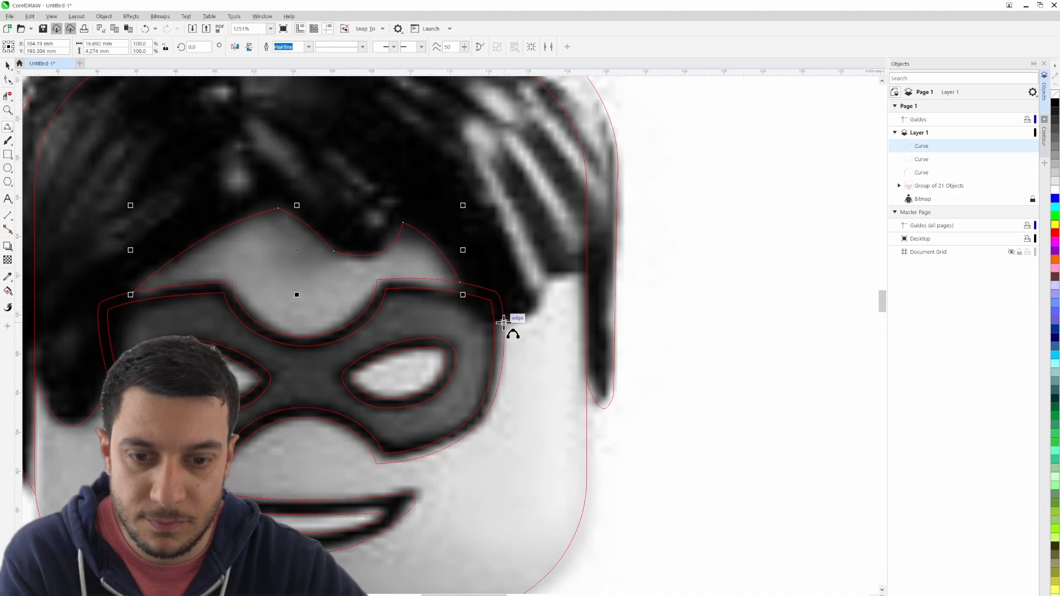
- Trace the right-hand hair lock from the mask's right edge to the head outline's right side, about 4 mm wide
drag(504, 322, 531, 316)
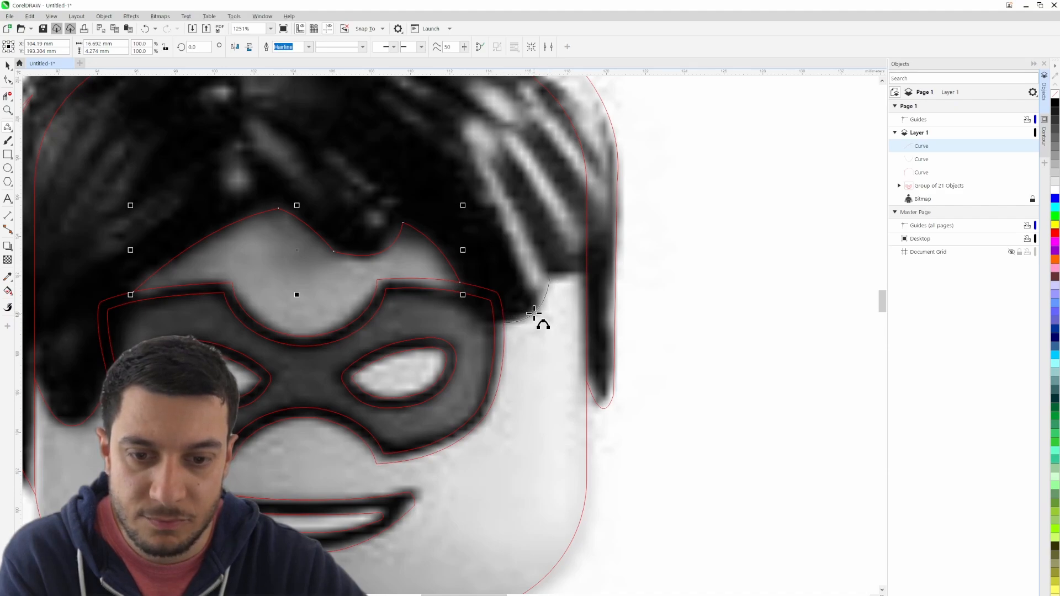
click(534, 313)
drag(550, 280, 577, 283)
- Clear the selection, hide the bitmap and check how the hair curves meet the mask and head outline
scroll(643, 308, down, 2)
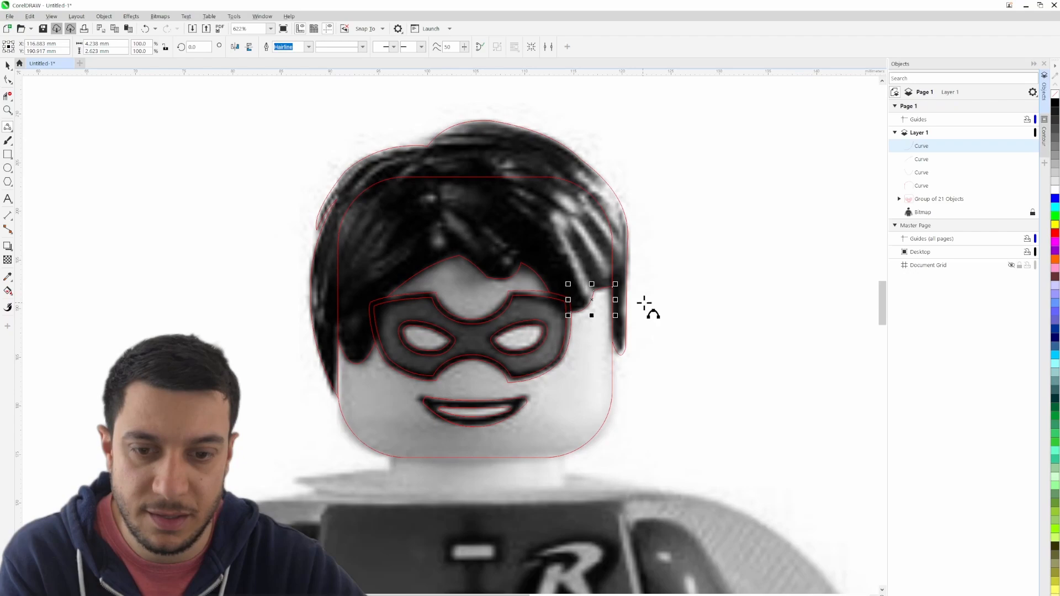
click(8, 68)
click(95, 130)
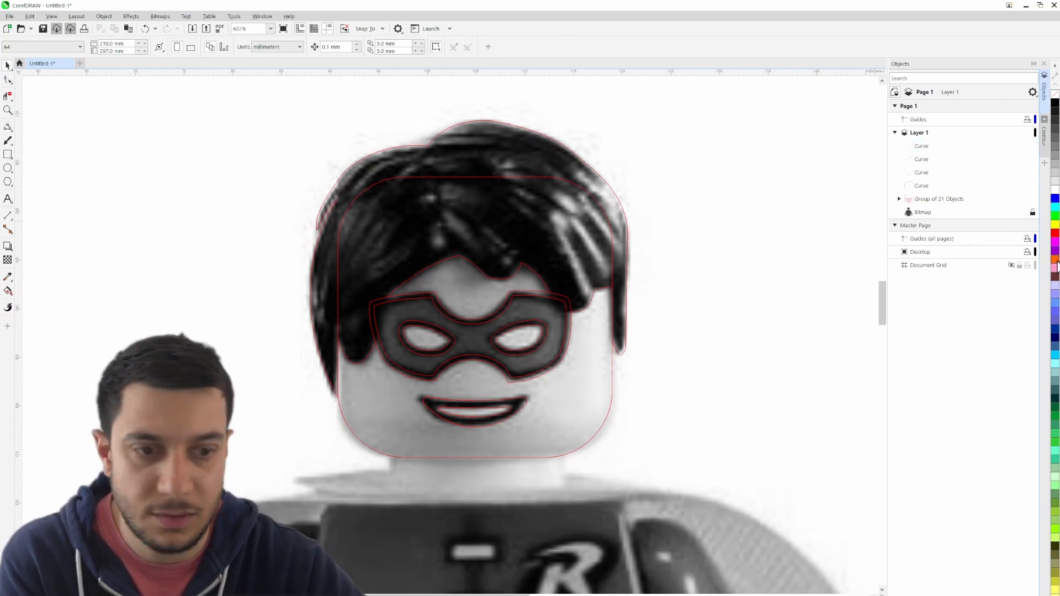
click(1024, 212)
drag(691, 331, 786, 260)
scroll(693, 284, up, 1)
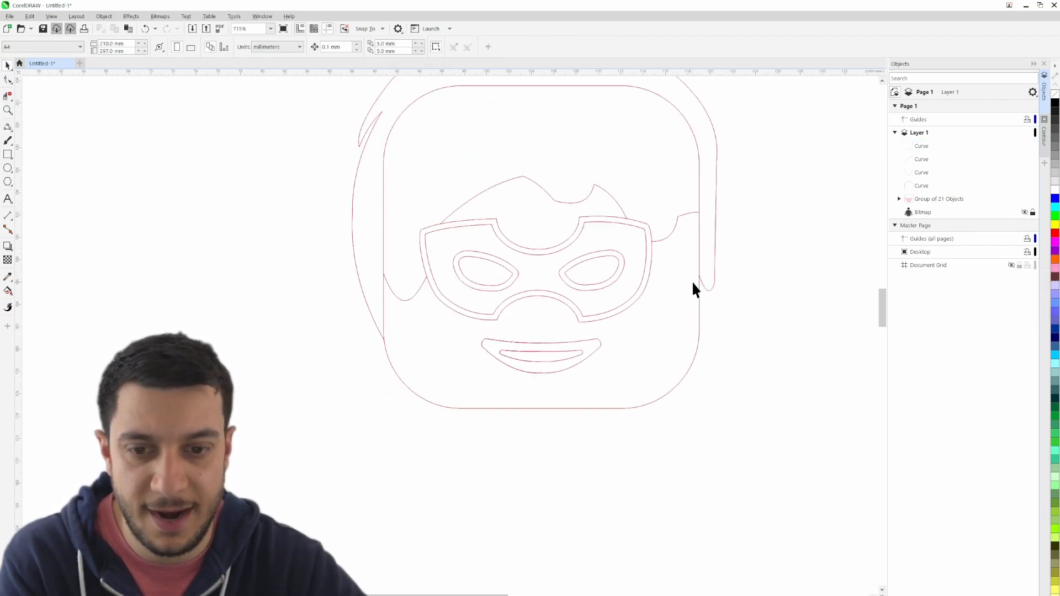
scroll(486, 260, up, 1)
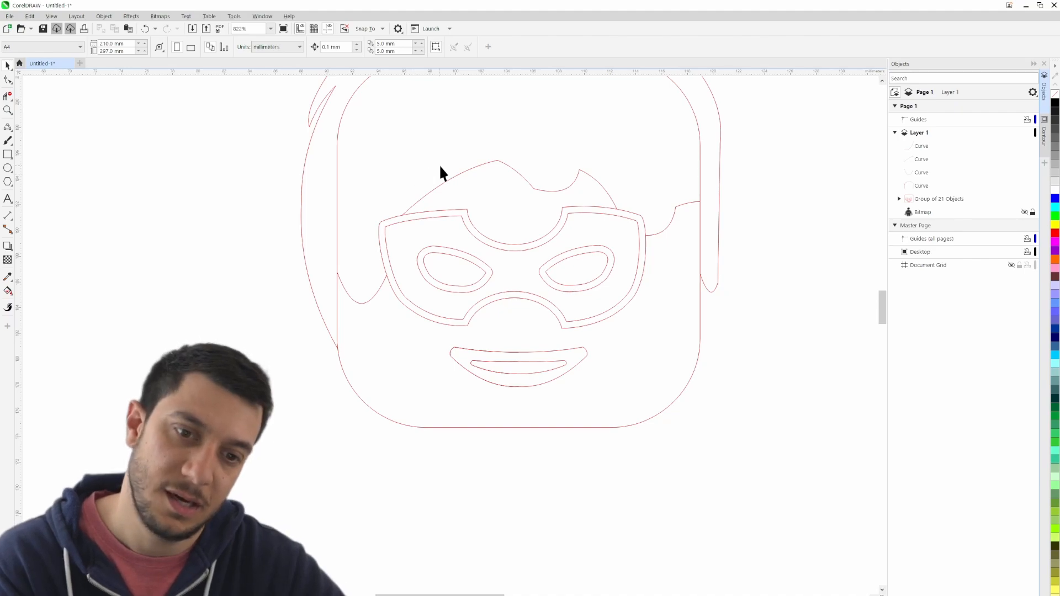
scroll(605, 209, up, 1)
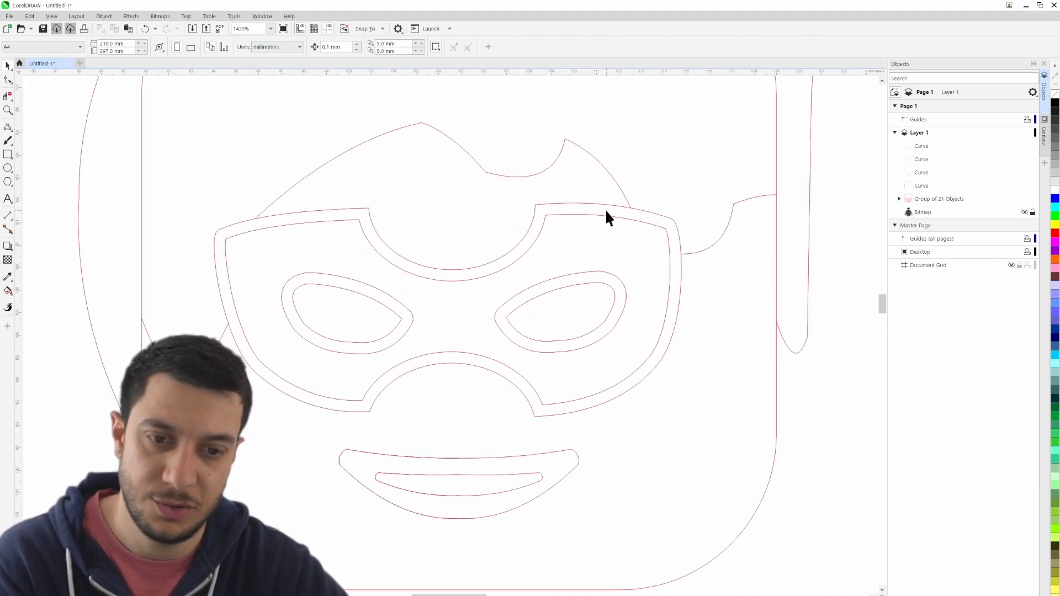
scroll(567, 222, down, 1)
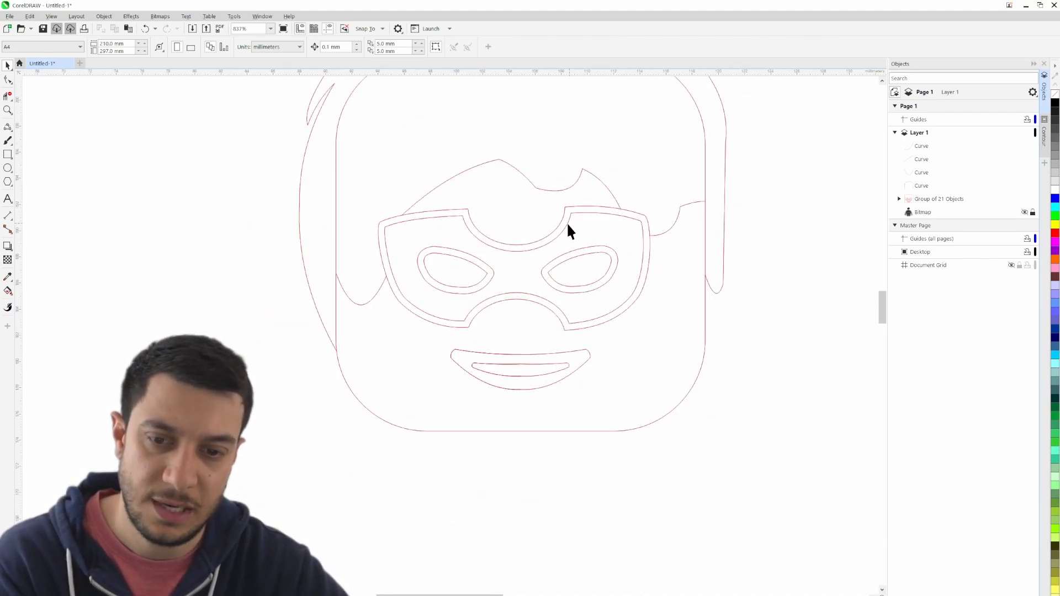
- Show the bitmap again and compare the hair curves with it by briefly hiding and restoring the grouped face
click(1024, 212)
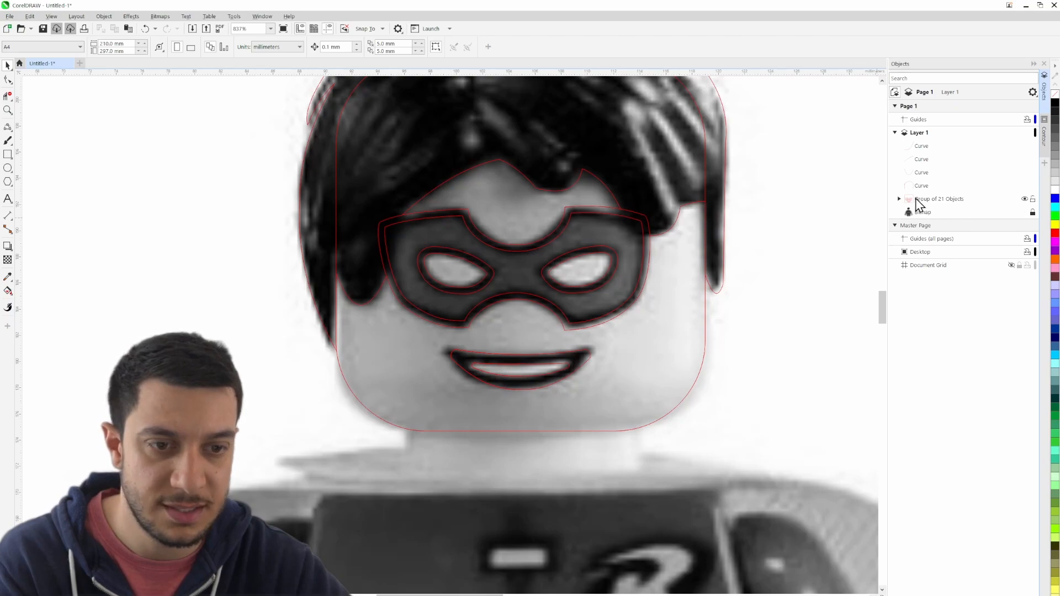
click(1013, 134)
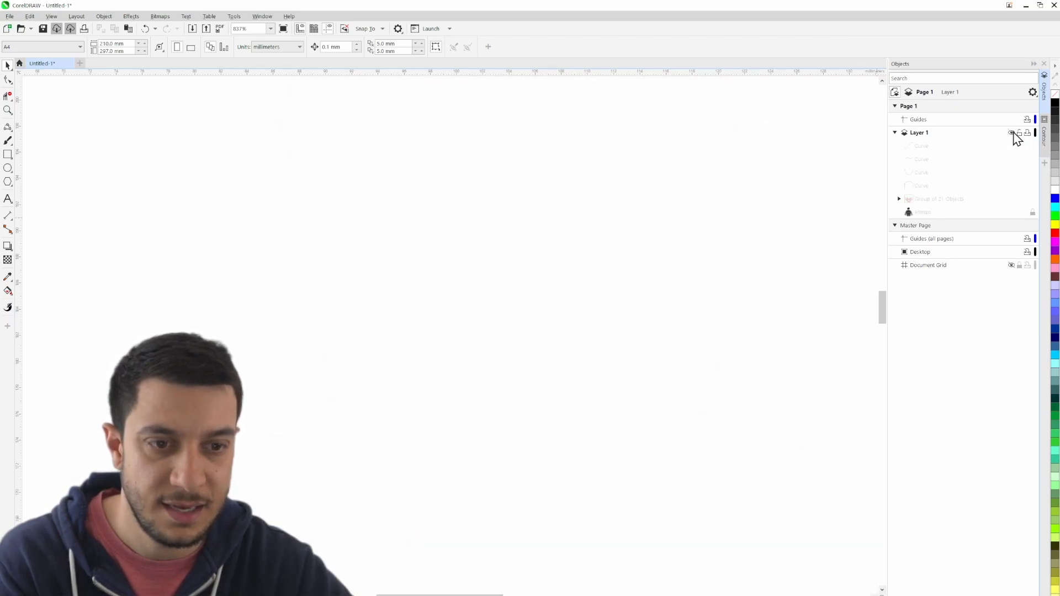
click(1013, 133)
click(1024, 199)
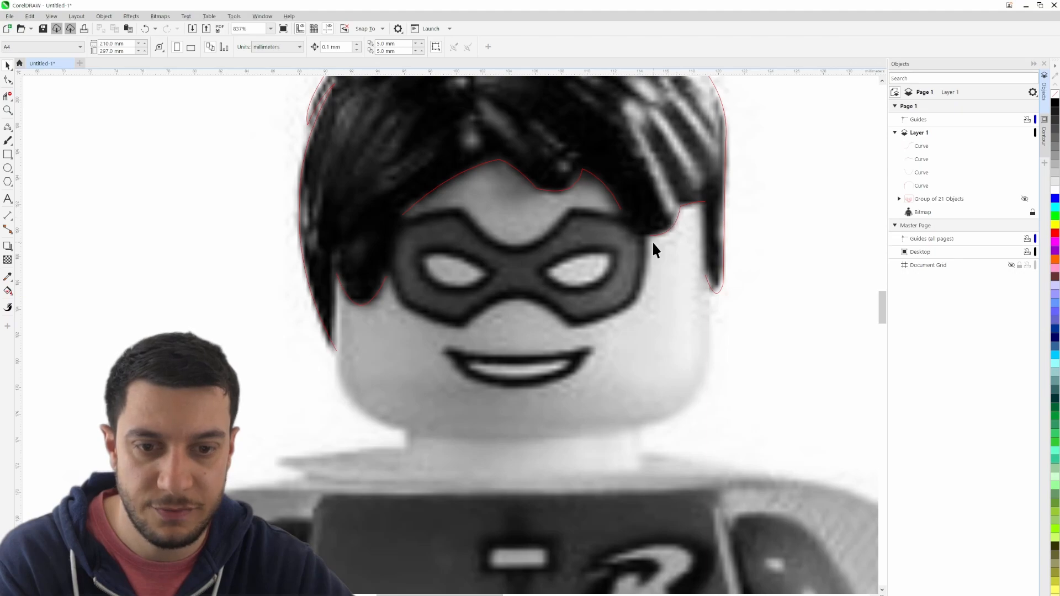
click(1024, 200)
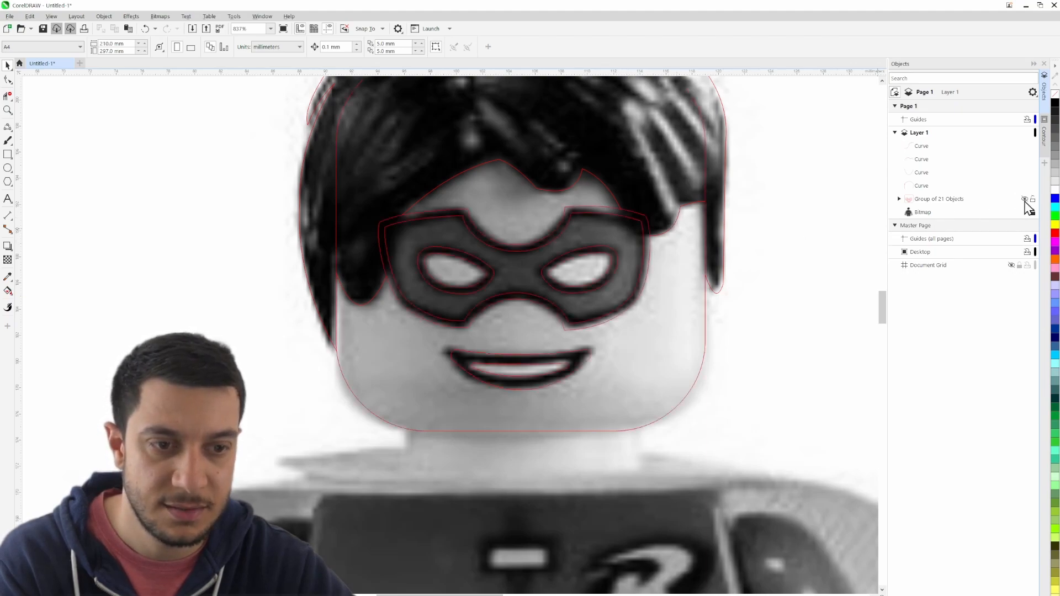
- Join the left hair lock to the fringe with a line across the mask's upper left corner, about 4.6 mm tall
click(664, 241)
scroll(664, 240, up, 3)
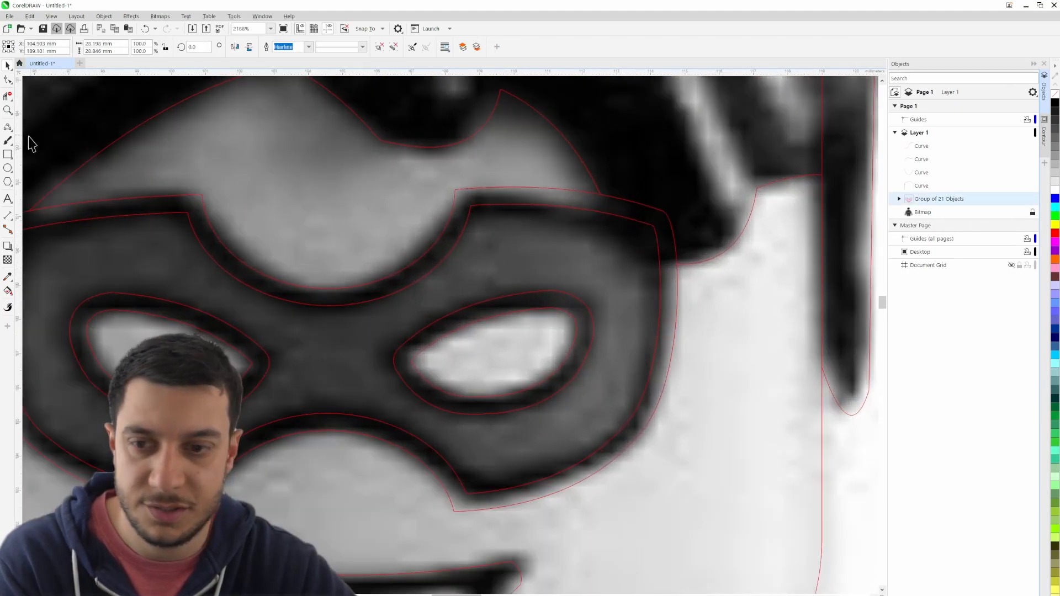
click(8, 128)
drag(123, 236, 515, 221)
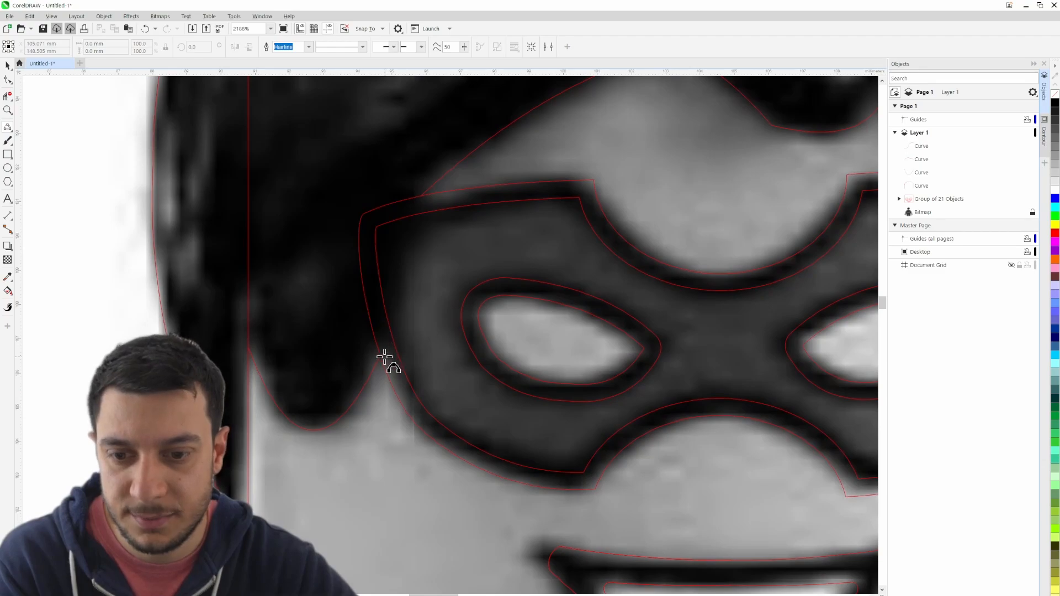
drag(380, 354, 422, 196)
click(422, 197)
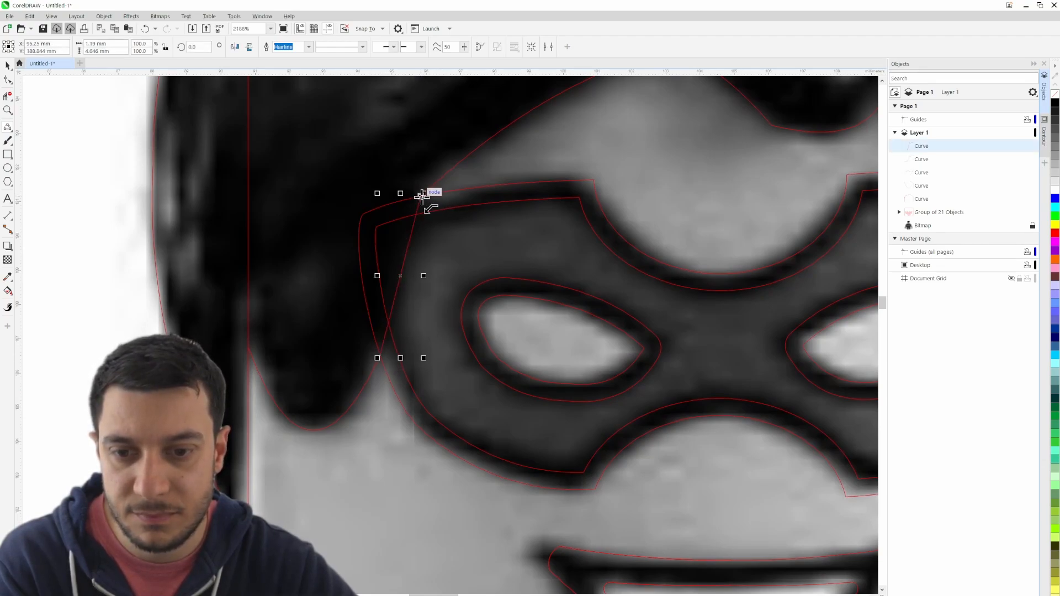
- Join the fringe to the right-hand hair lock with a curve across the mask's upper right corner, about 2.2 by 2 mm, and clear the selection
drag(665, 283, 101, 244)
drag(432, 144, 503, 210)
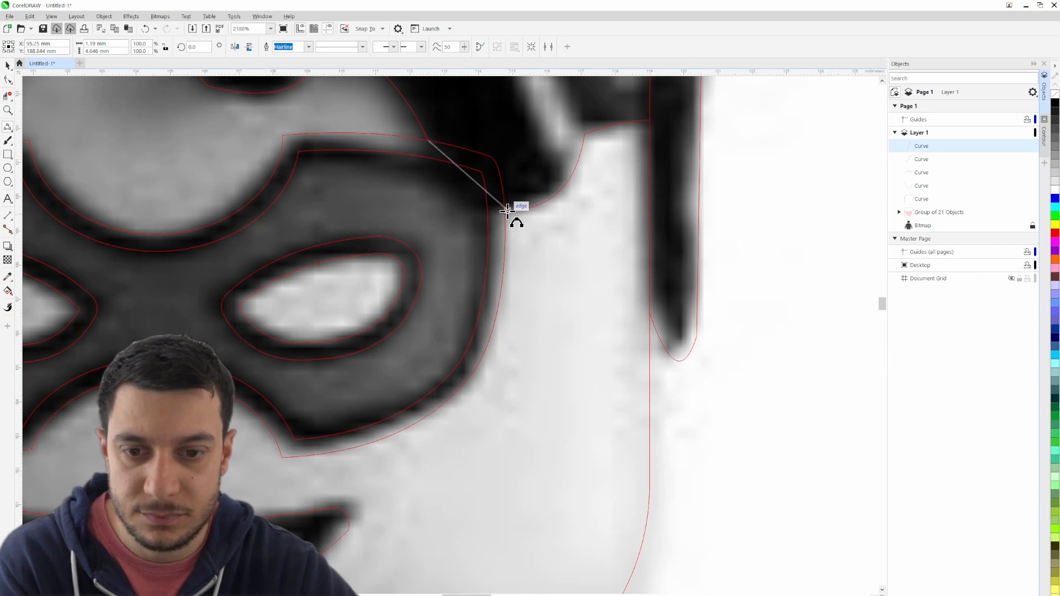
click(467, 207)
scroll(559, 208, up, 1)
scroll(556, 225, down, 4)
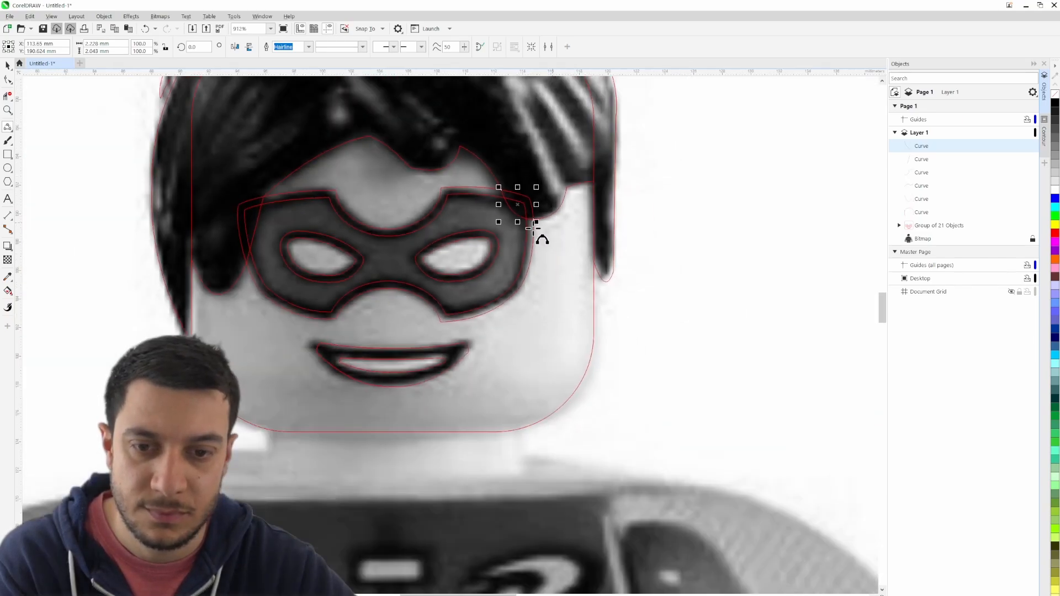
click(7, 65)
click(121, 152)
- Delete the mask corner segments and the upper head outline segment that lie inside the hair
drag(158, 167, 299, 229)
drag(752, 293, 640, 286)
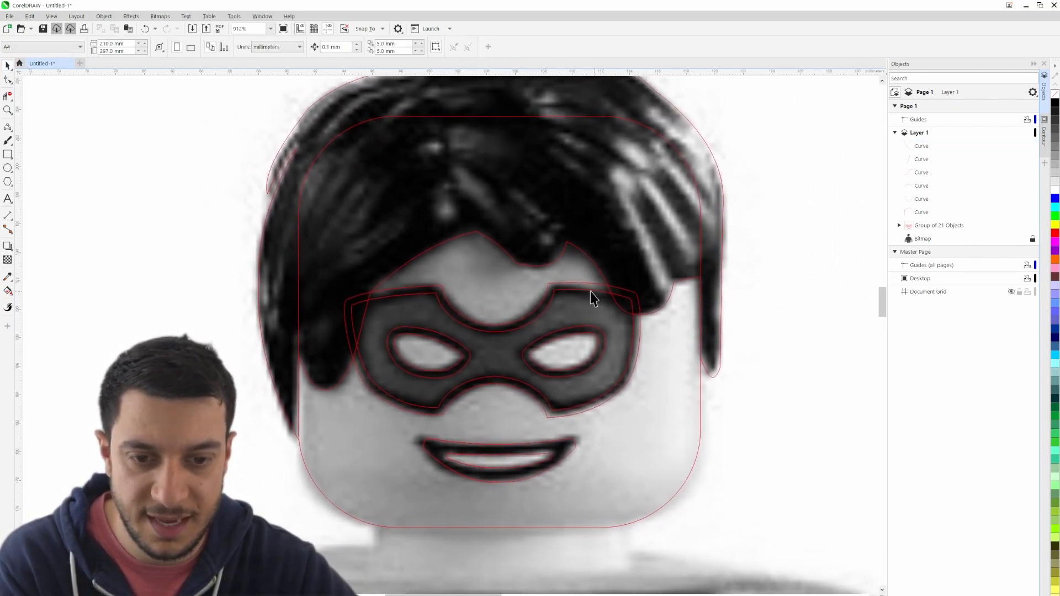
click(7, 97)
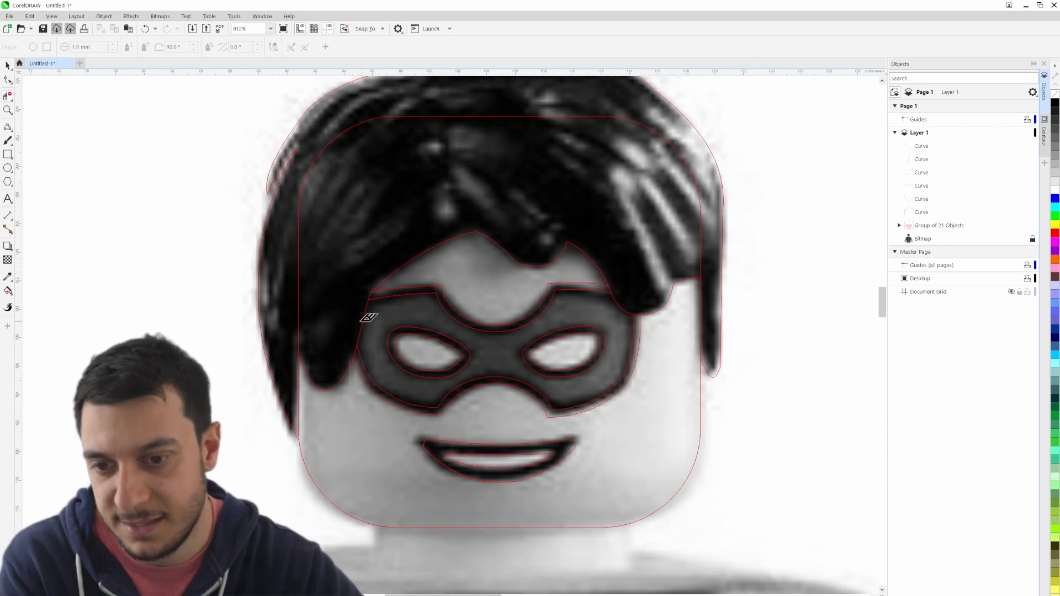
drag(511, 200, 438, 241)
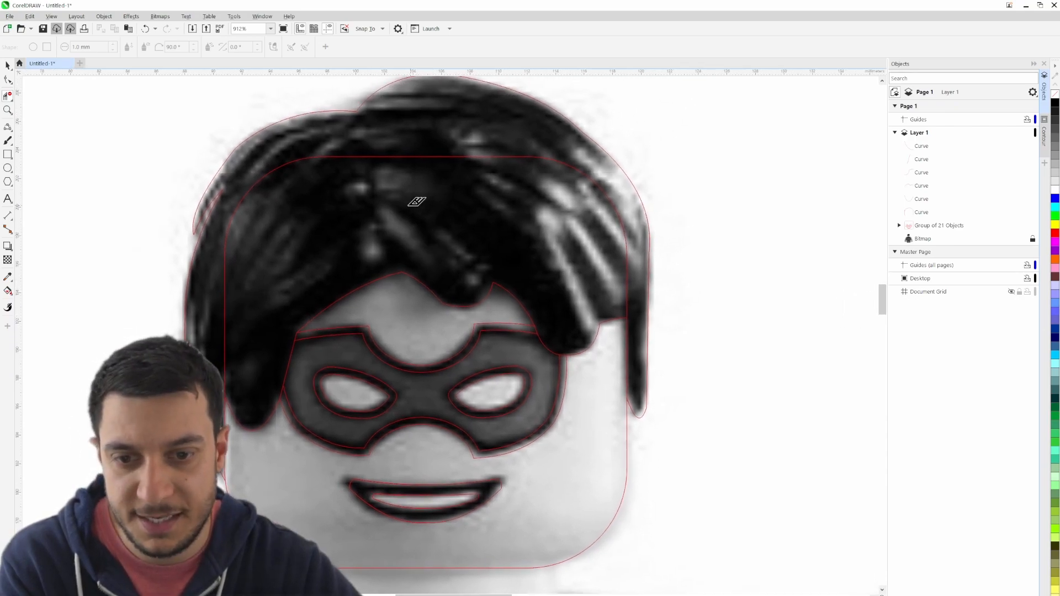
click(311, 157)
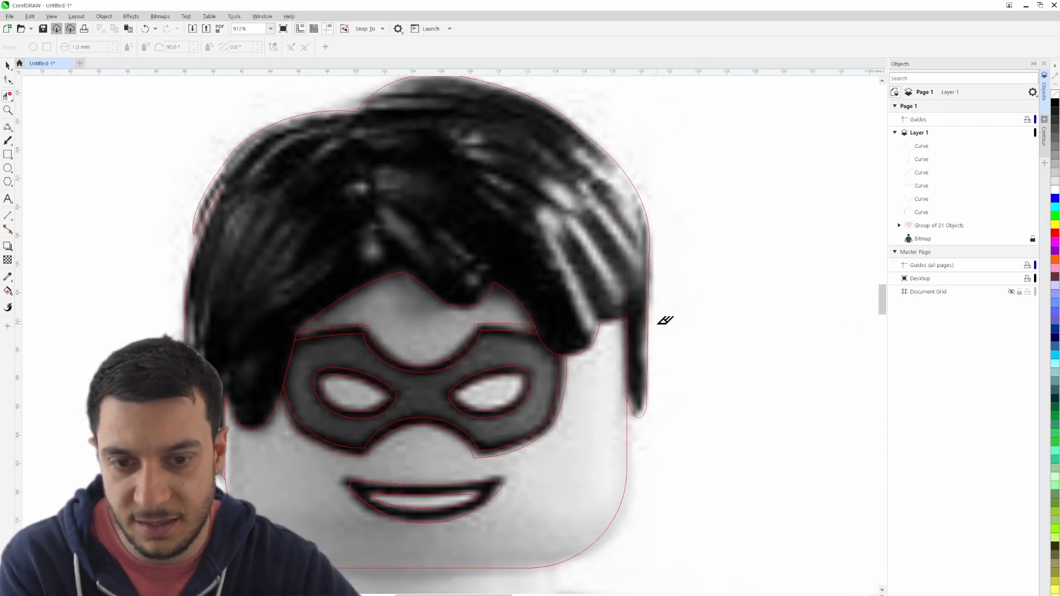
scroll(307, 282, down, 4)
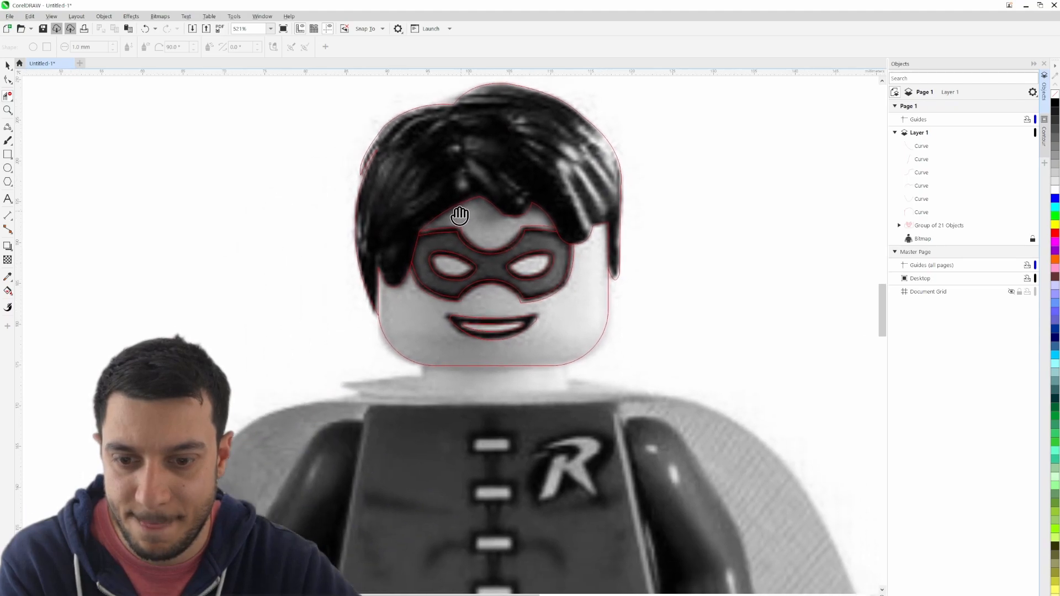
- Hide the bitmap to check the trimmed hair, mask and head outlines, and show it again
click(7, 66)
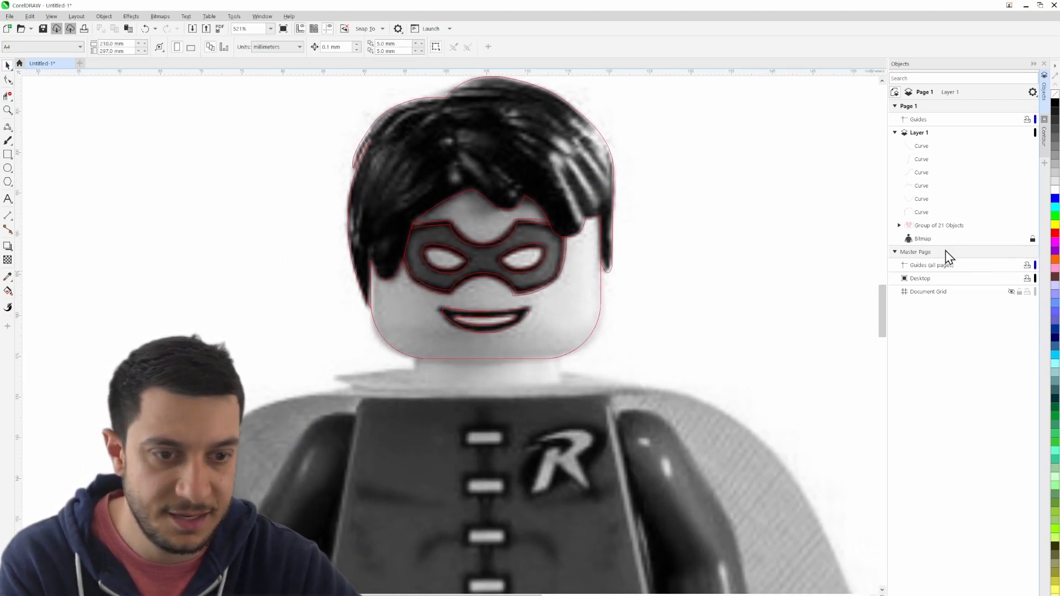
click(1024, 239)
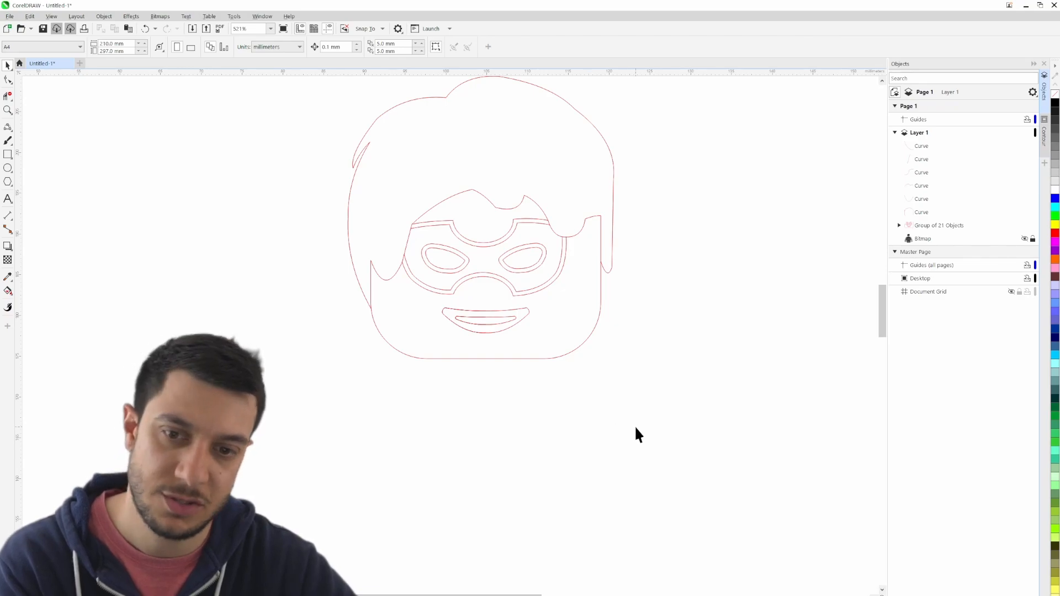
drag(673, 333, 653, 291)
click(1025, 239)
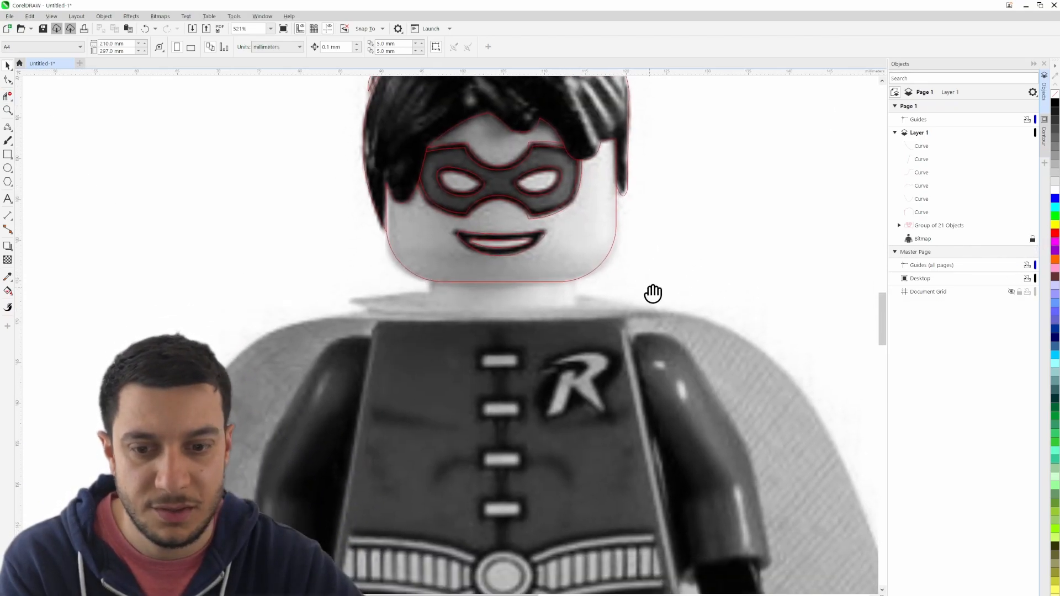
- Draw a rectangle over the neck from inside the chin to the torso's top edge, about 17.5 by 5.4 mm
drag(500, 507, 492, 472)
scroll(473, 265, up, 3)
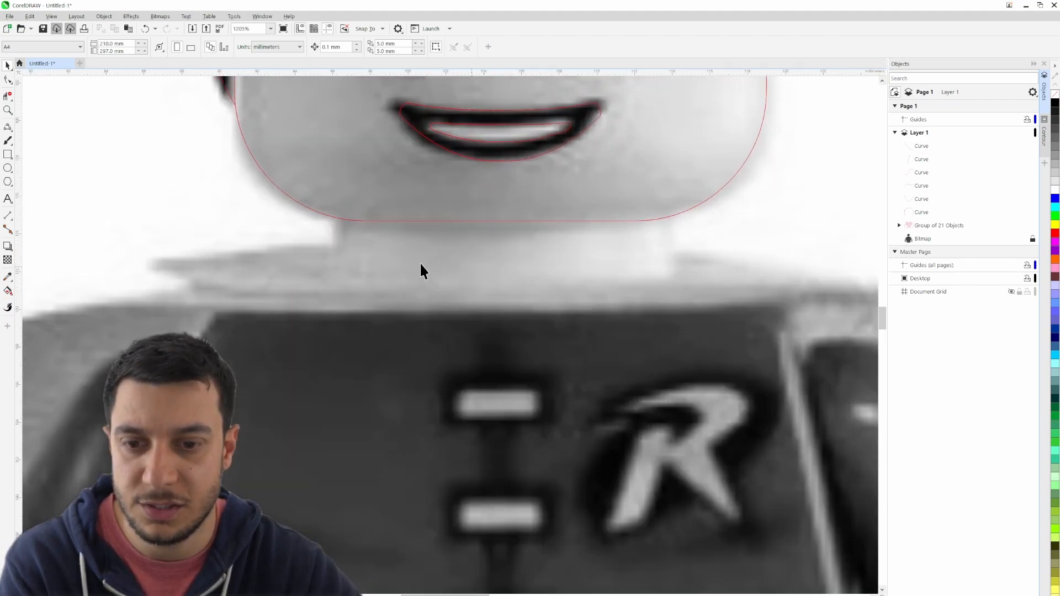
click(7, 155)
drag(341, 207, 696, 296)
drag(694, 308, 670, 309)
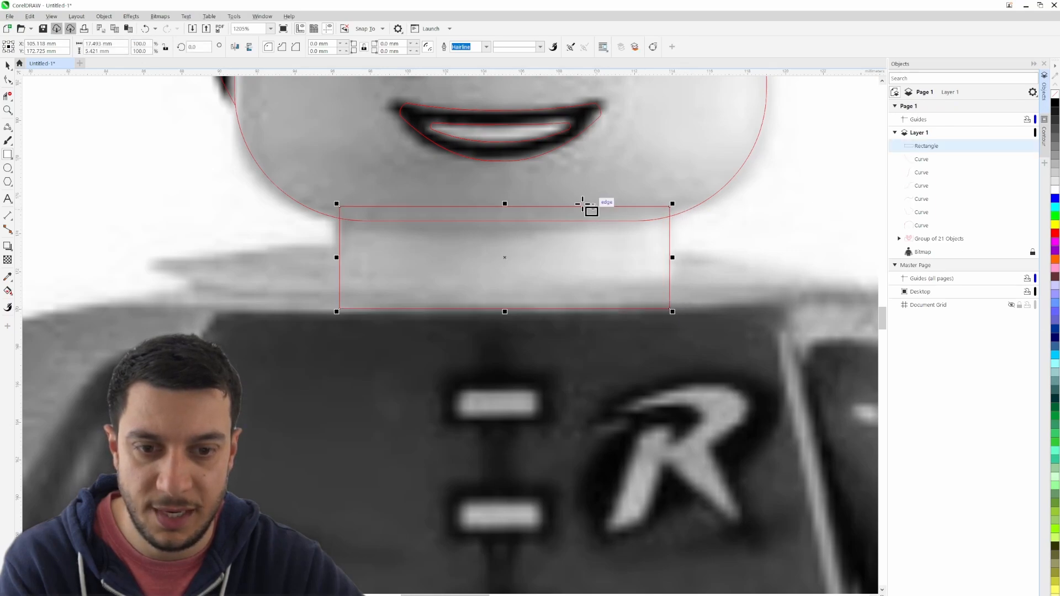
drag(505, 204, 506, 204)
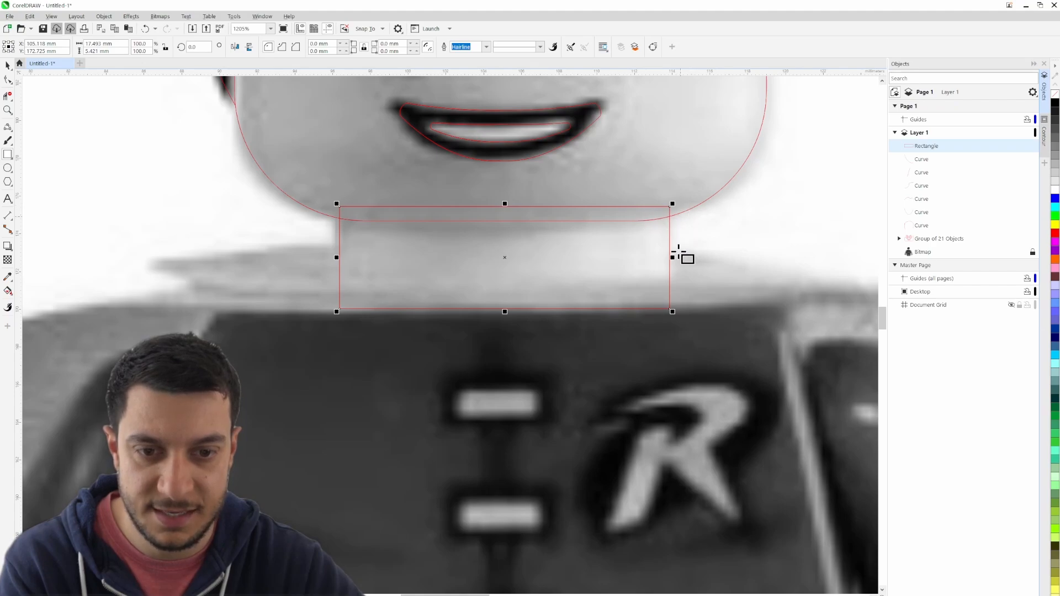
drag(672, 256, 669, 256)
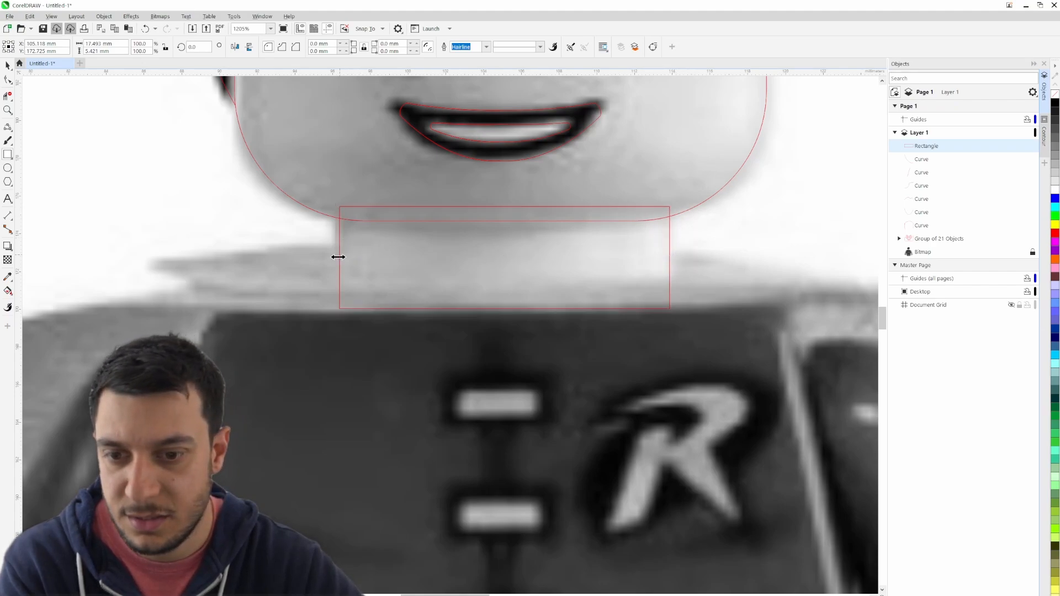
drag(337, 256, 338, 257)
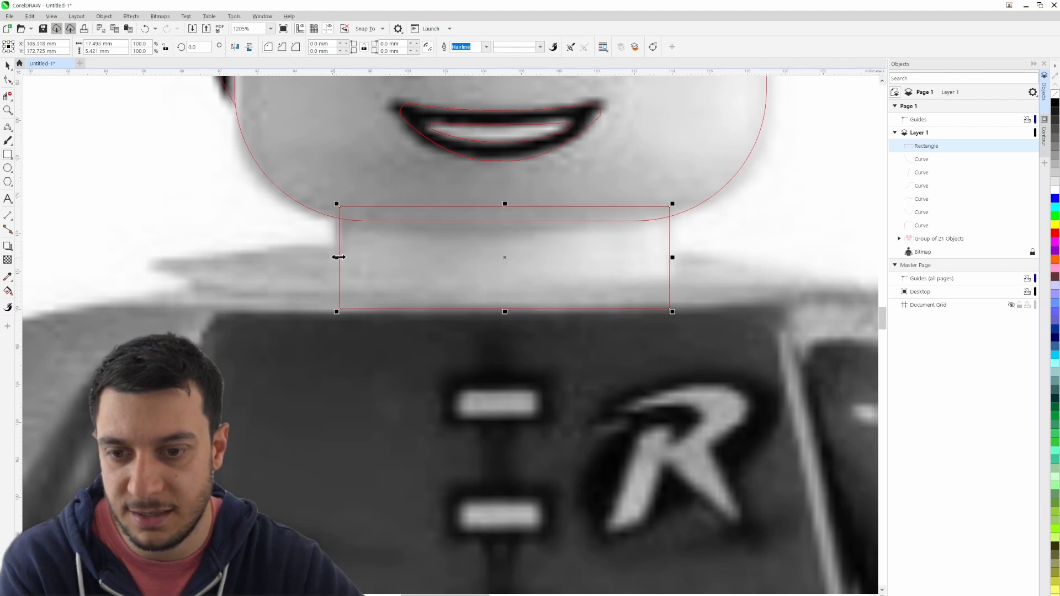
- Trim away the part of the neck rectangle that overlaps the head outline and clear the selection
click(10, 92)
click(486, 206)
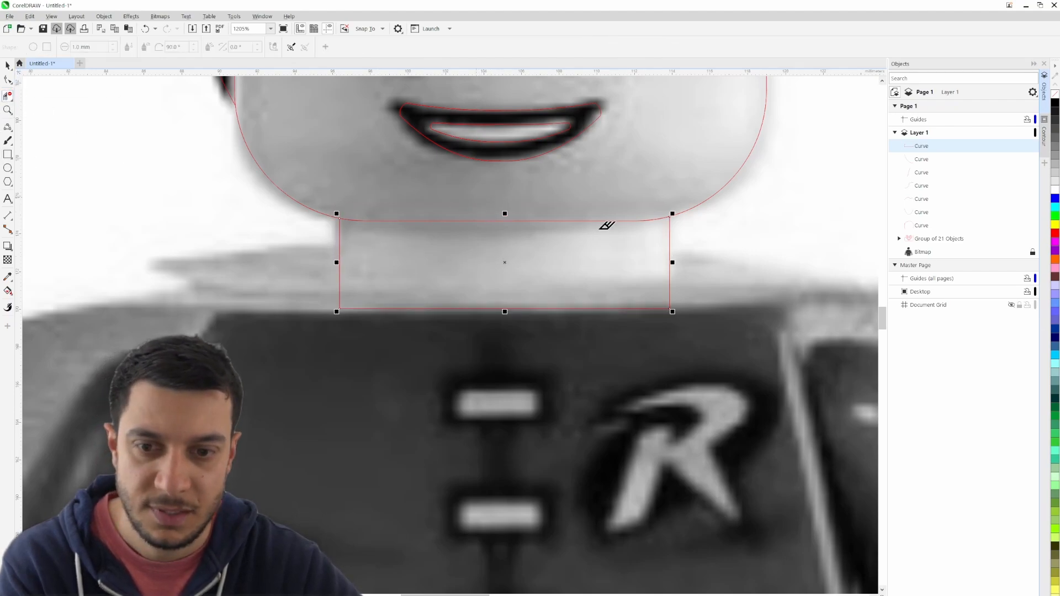
click(8, 66)
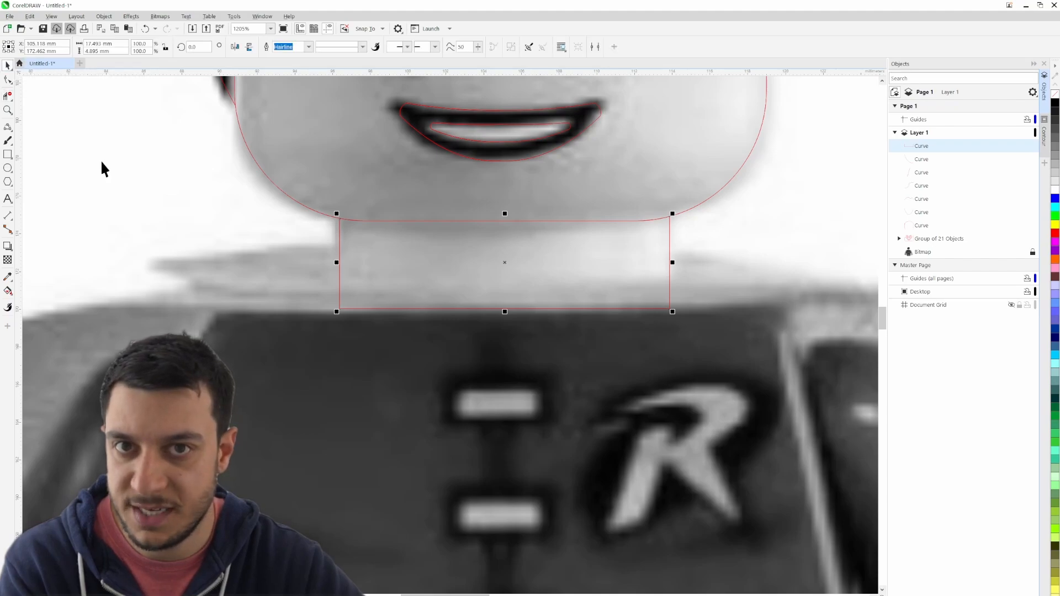
click(102, 163)
- Draw a horizontal 2-point line about 4.8 mm long from the neck's lower right corner to the torso's upper right corner
scroll(732, 263, down, 2)
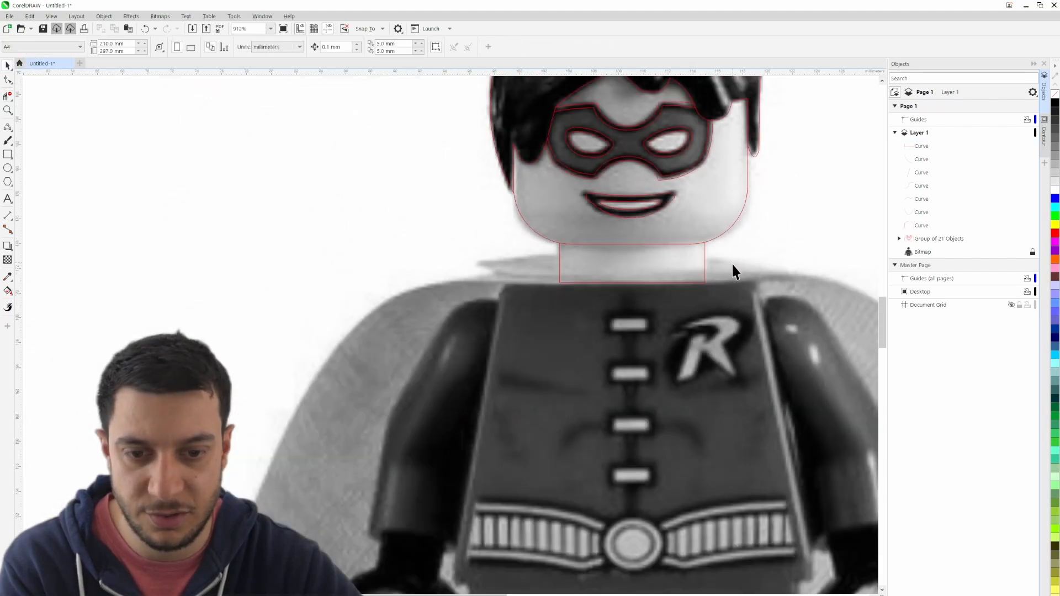
drag(731, 331, 484, 208)
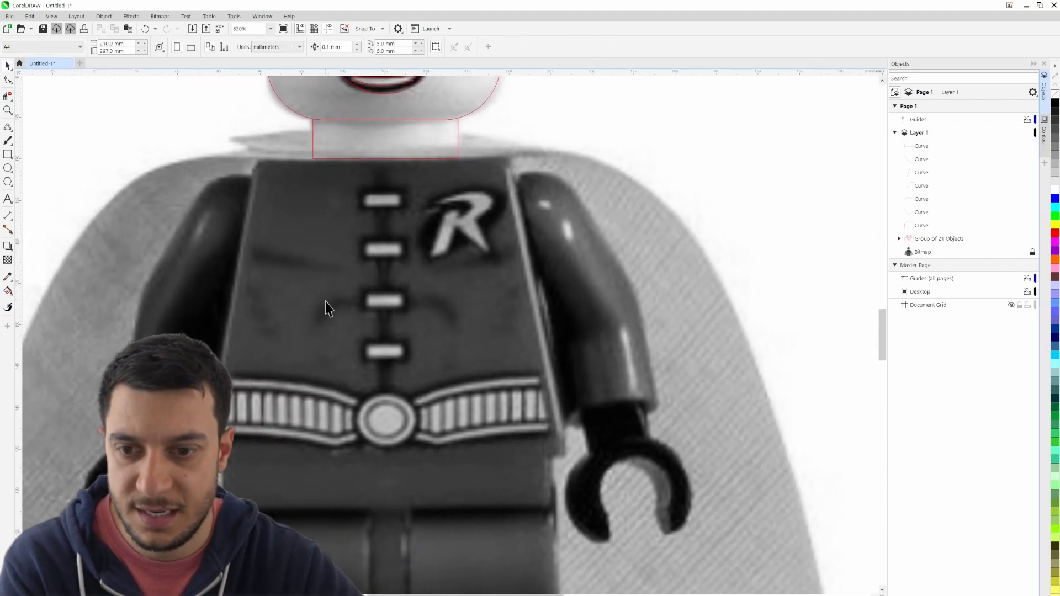
click(9, 127)
click(43, 138)
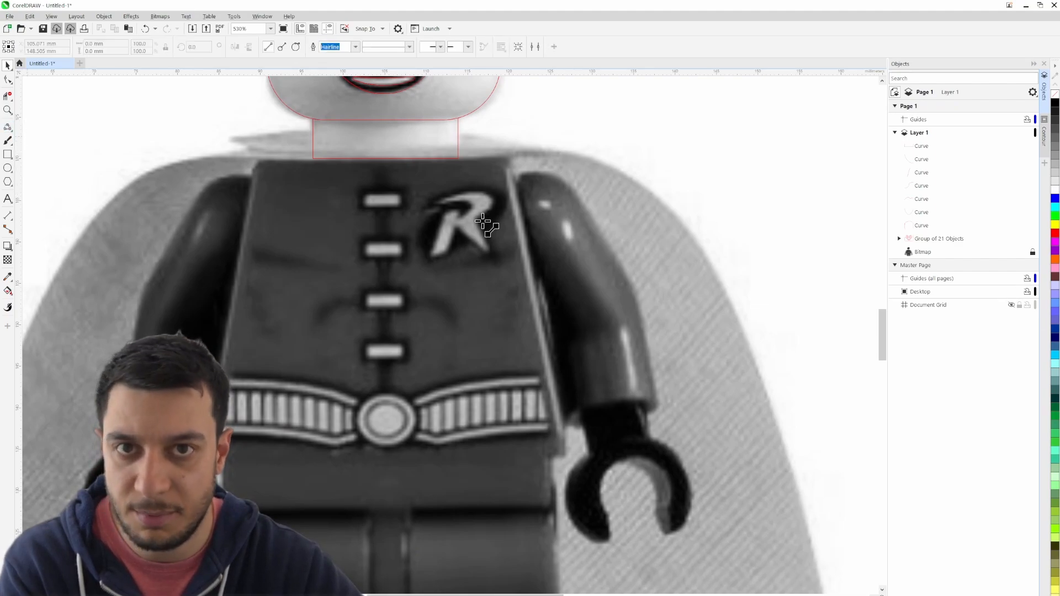
scroll(485, 220, up, 2)
drag(424, 149, 548, 160)
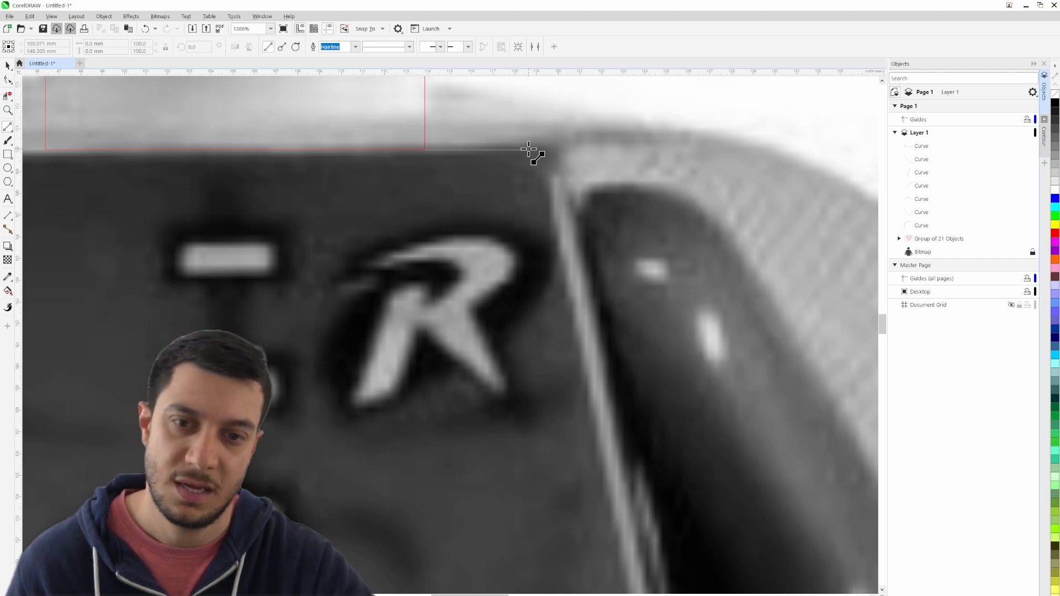
drag(529, 149, 454, 147)
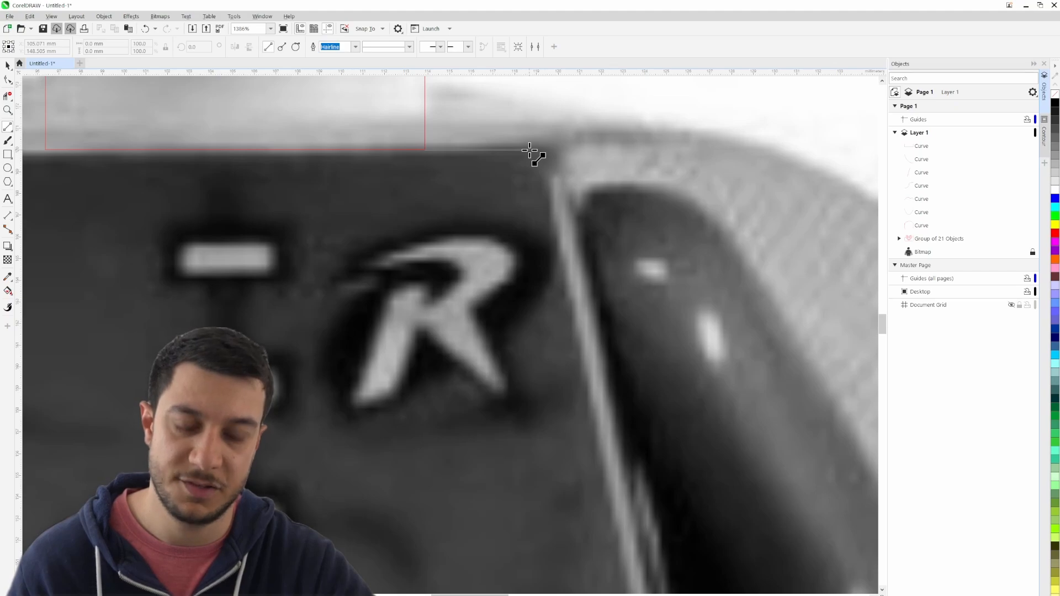
drag(528, 149, 534, 148)
- Draw a horizontal line about 6.1 mm long from the neck's lower left corner to the torso's upper left corner
scroll(596, 236, left, 6)
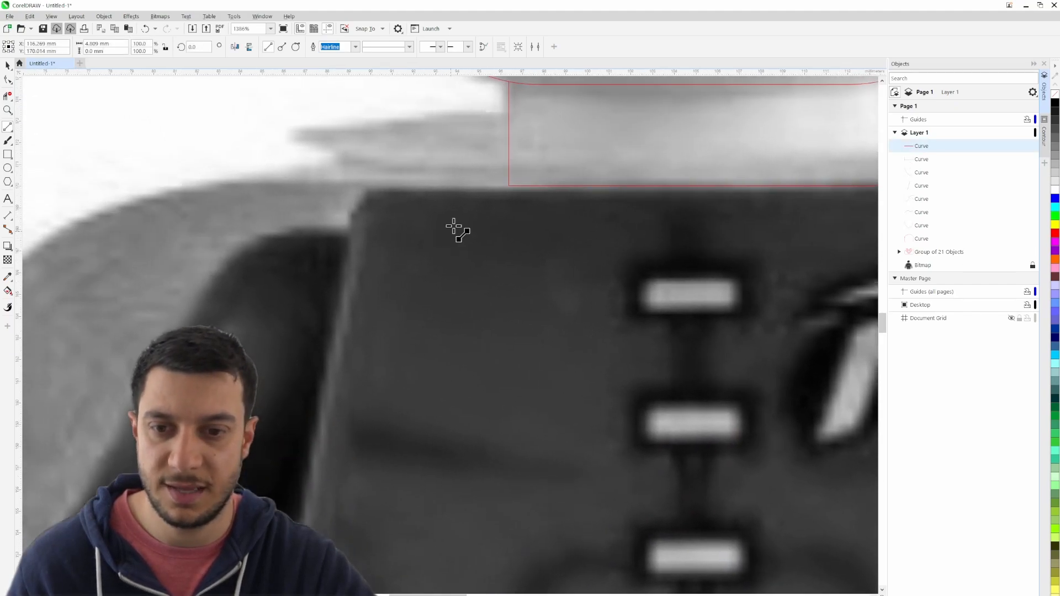
drag(488, 190, 376, 185)
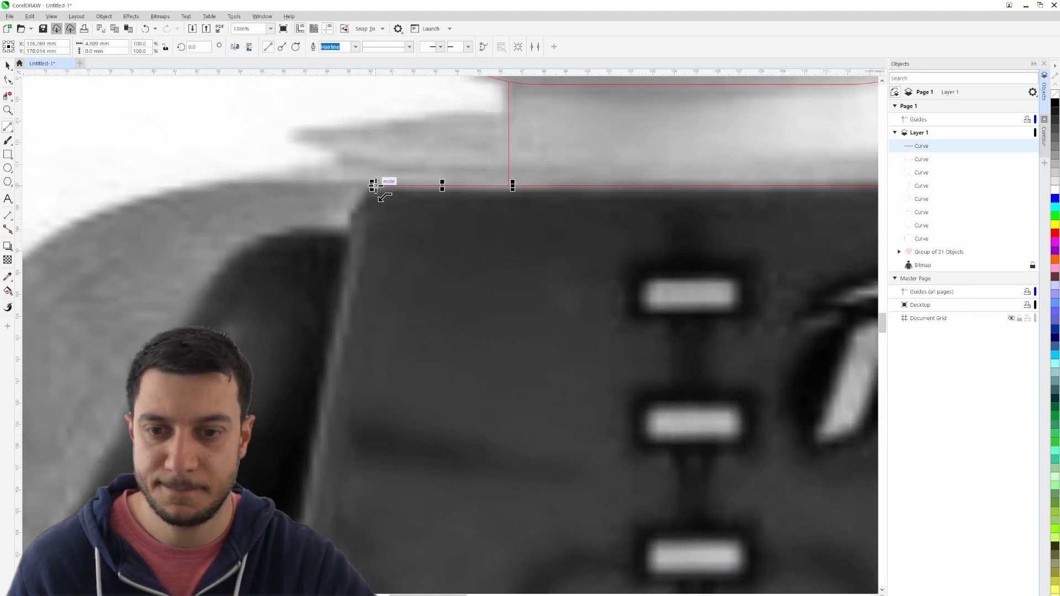
scroll(454, 345, down, 1)
scroll(448, 338, down, 2)
drag(541, 340, 301, 271)
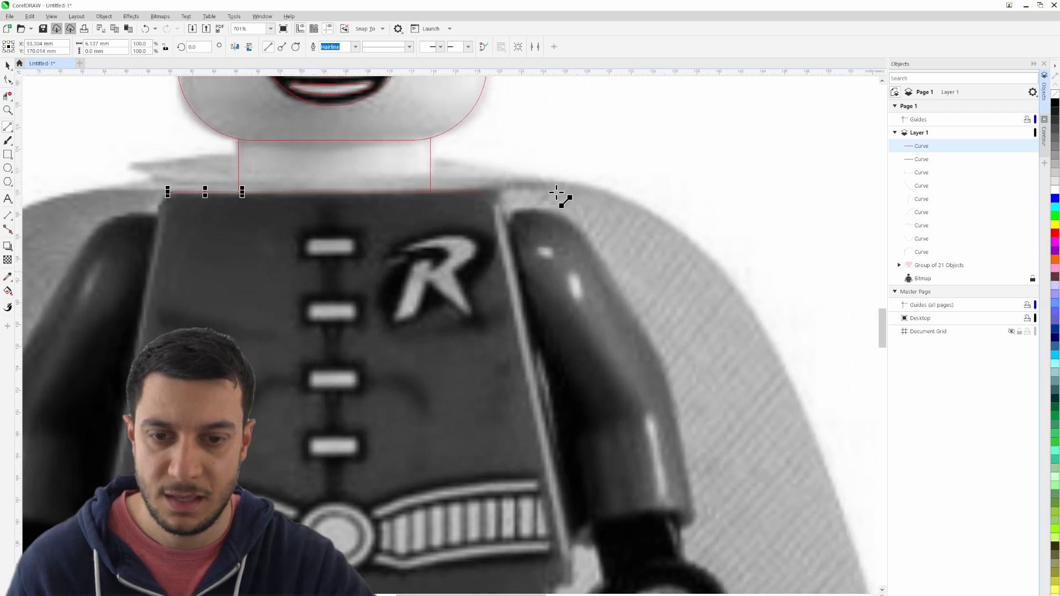
- Delete the line running from the neck's lower left corner to the torso's upper left corner
click(597, 165)
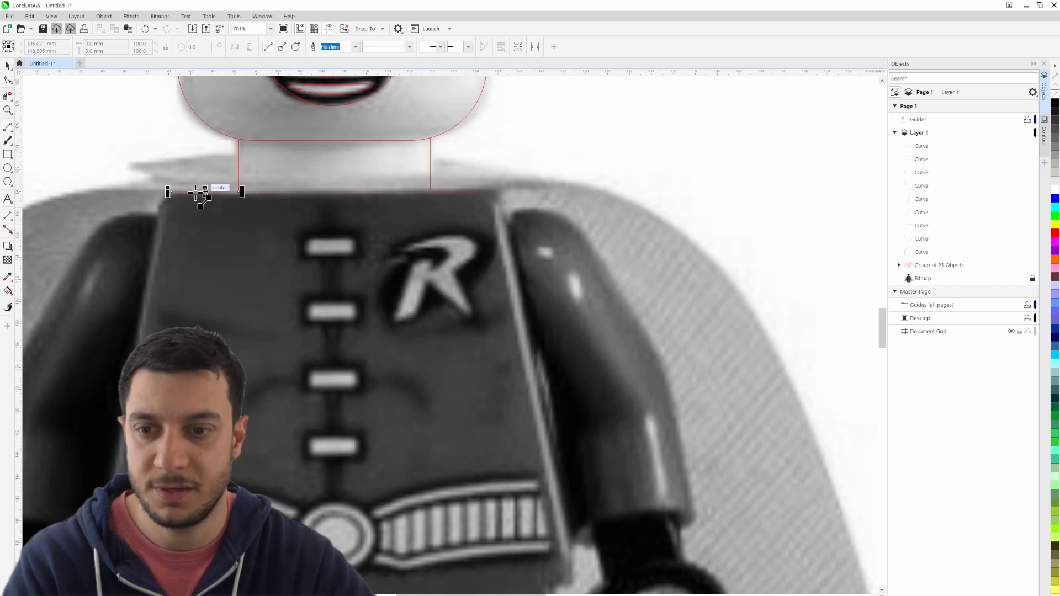
click(8, 65)
click(190, 111)
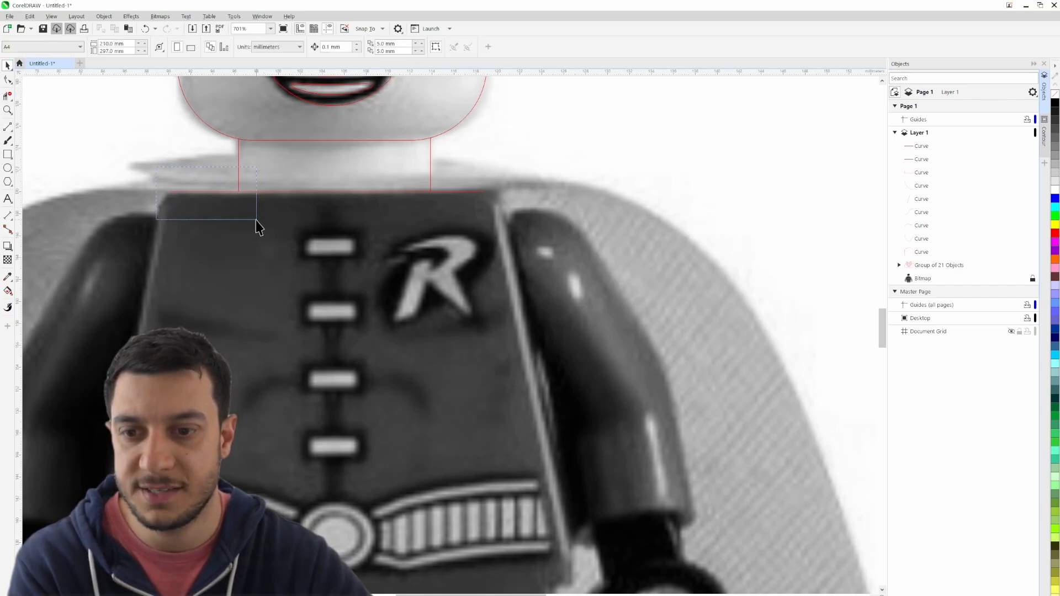
drag(156, 167, 256, 220)
key(Delete)
scroll(381, 226, up, 3)
drag(468, 434, 412, 347)
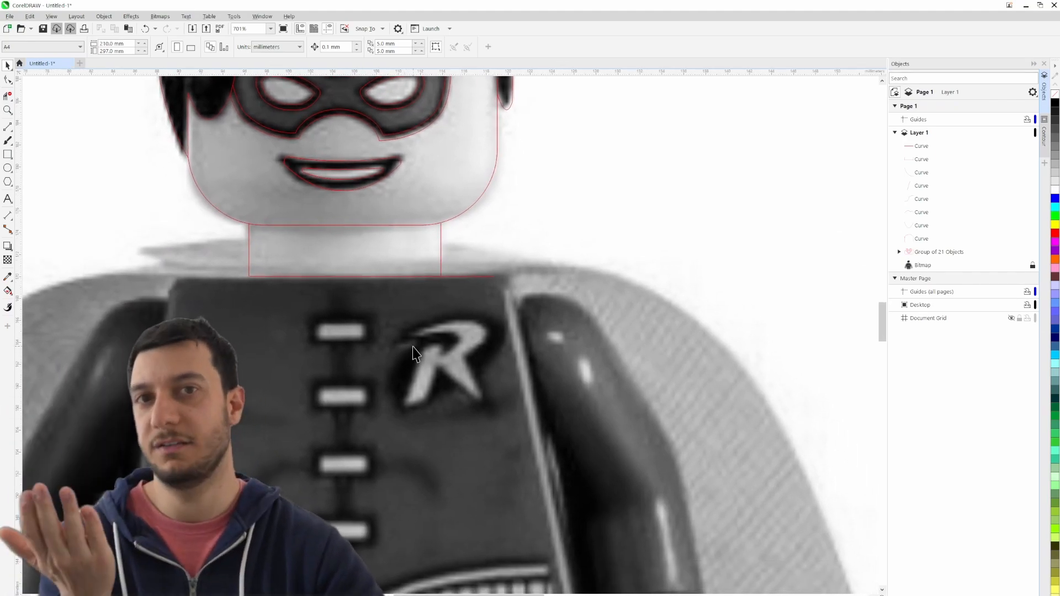
- Draw a slanted 2-point line about 32.9 mm tall down the torso's right edge, from its upper corner to its lower corner
drag(413, 348, 369, 214)
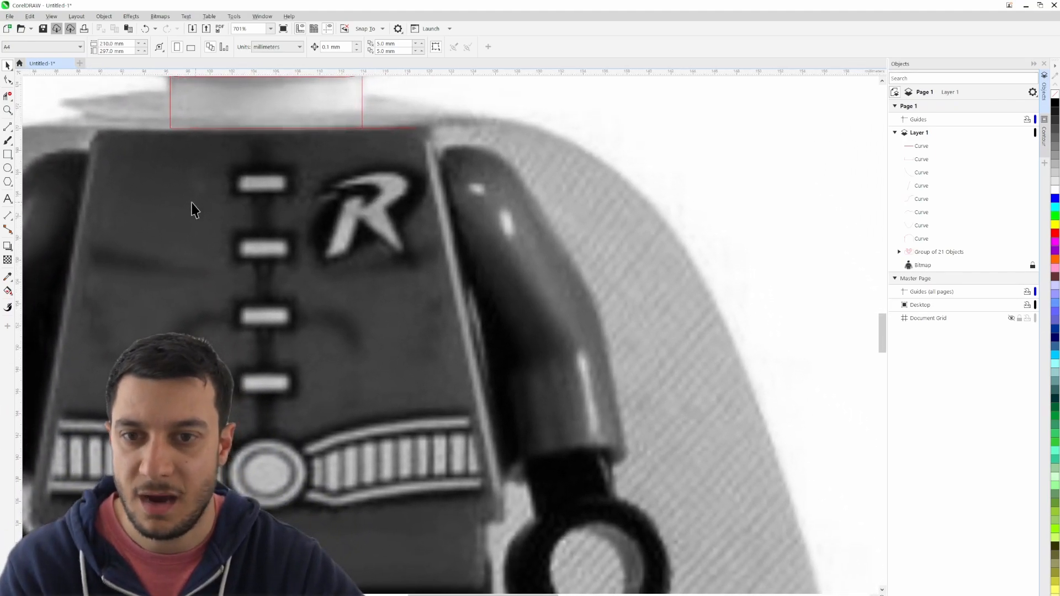
click(9, 128)
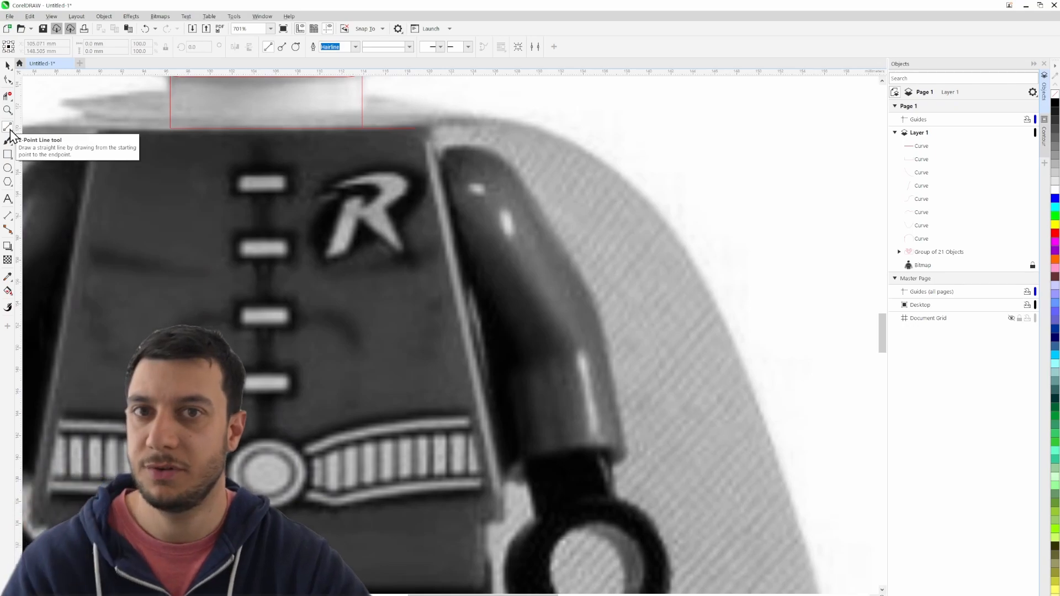
mouse_move(432, 142)
mouse_down()
mouse_move(512, 434)
mouse_move(504, 500)
mouse_up()
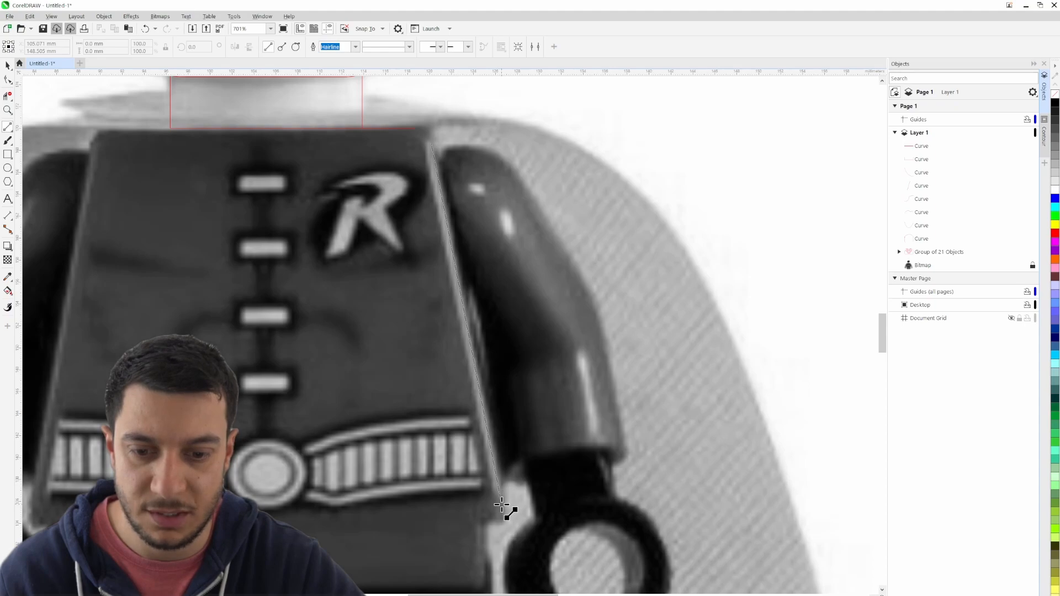
drag(502, 504, 502, 504)
- Draw a horizontal line about 20.2 mm long along the torso's lower edge, from the hip's upper right corner to the figure's center
scroll(419, 414, down, 3)
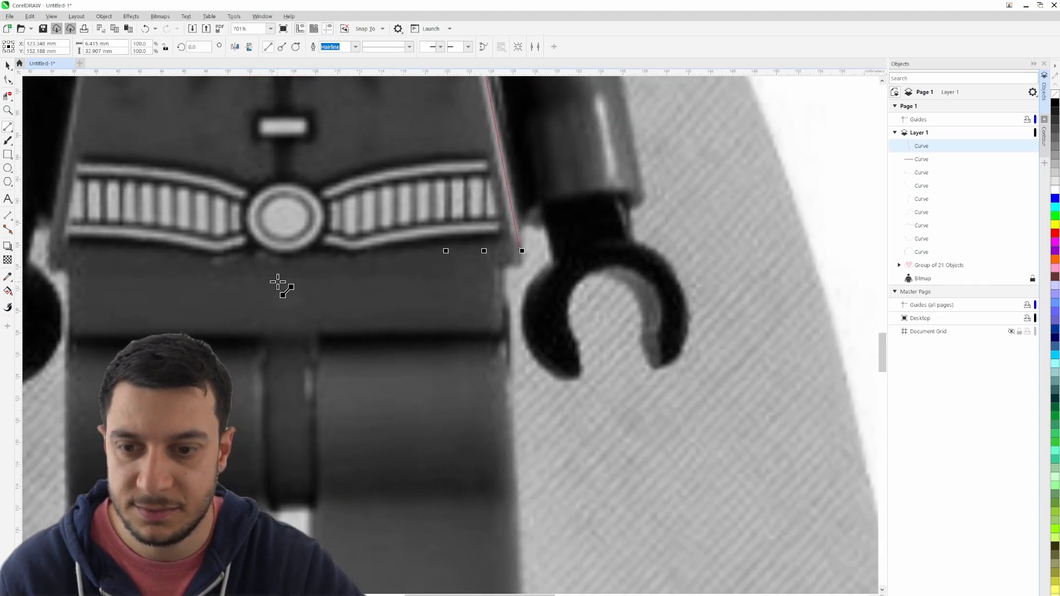
drag(278, 283, 509, 285)
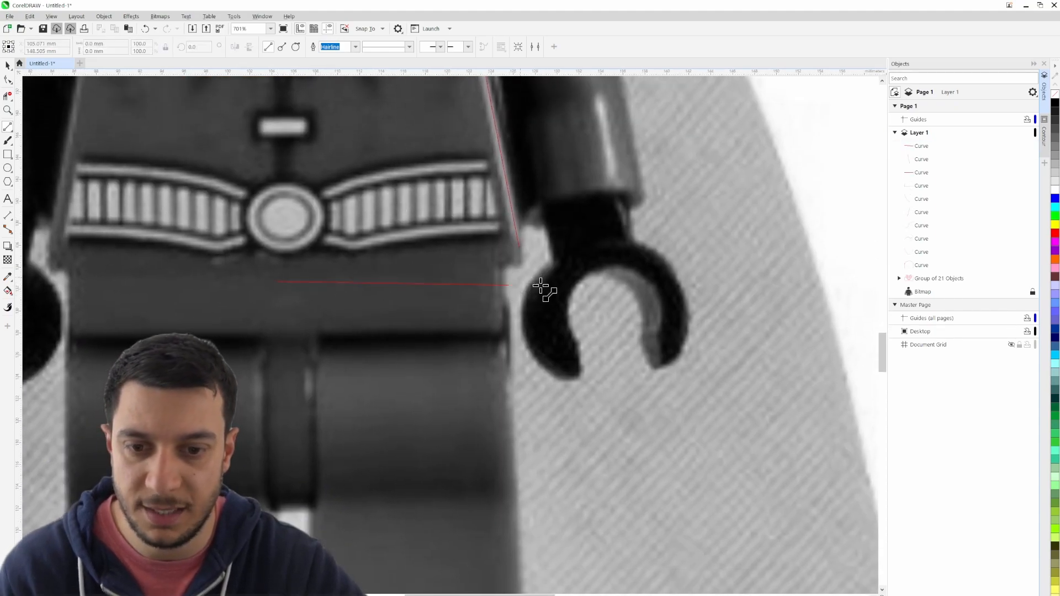
key(ctrl+z)
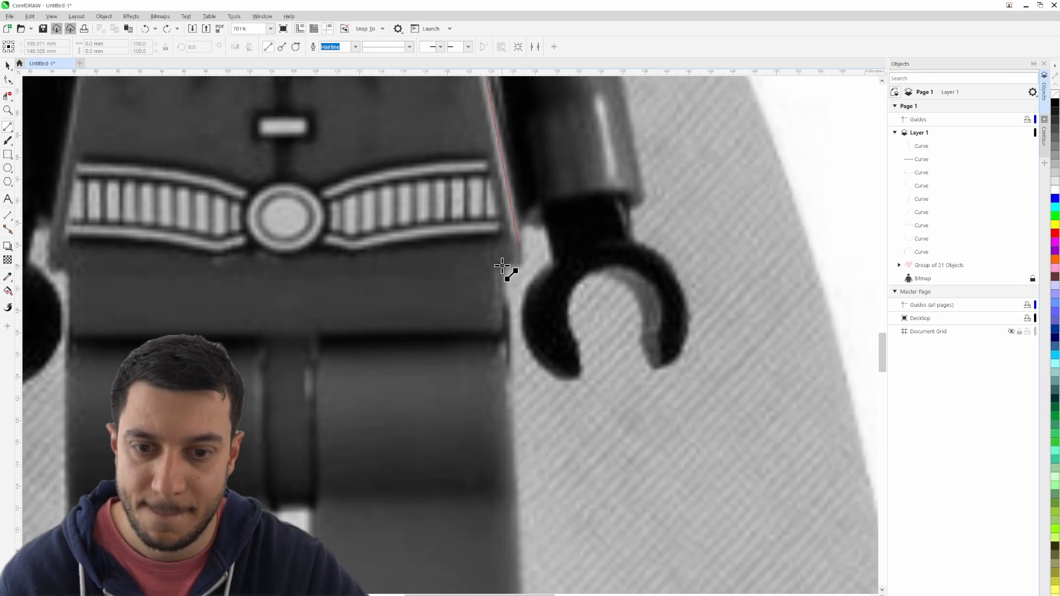
drag(504, 265, 281, 275)
- Draw a vertical line down the hip's right side and a horizontal line about 15.6 mm long along the top of the right leg
scroll(503, 267, up, 2)
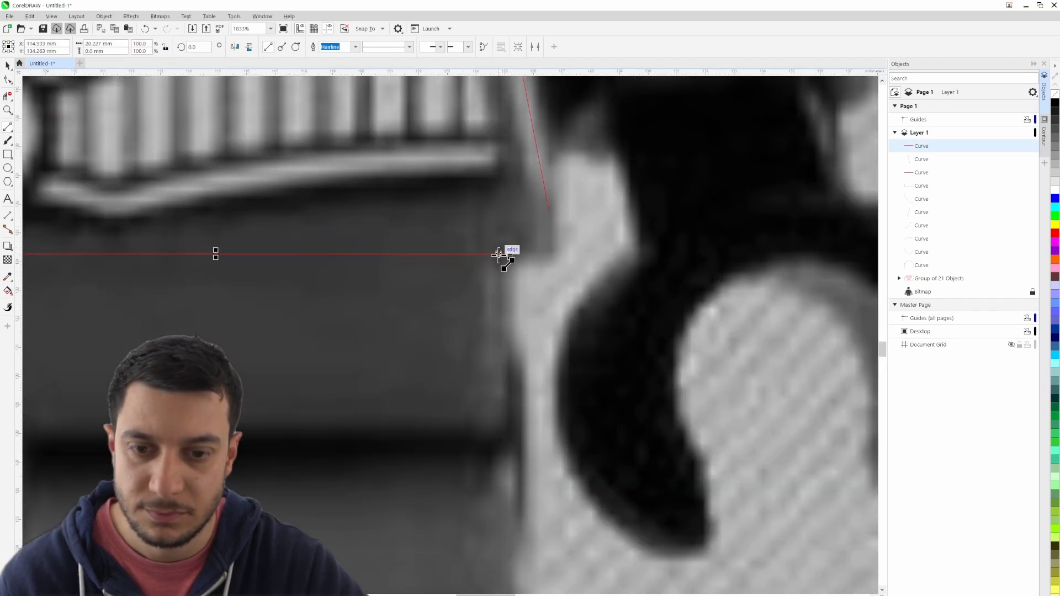
drag(502, 254, 503, 409)
scroll(544, 332, down, 2)
drag(339, 316, 562, 315)
scroll(562, 315, down, 1)
scroll(372, 356, up, 1)
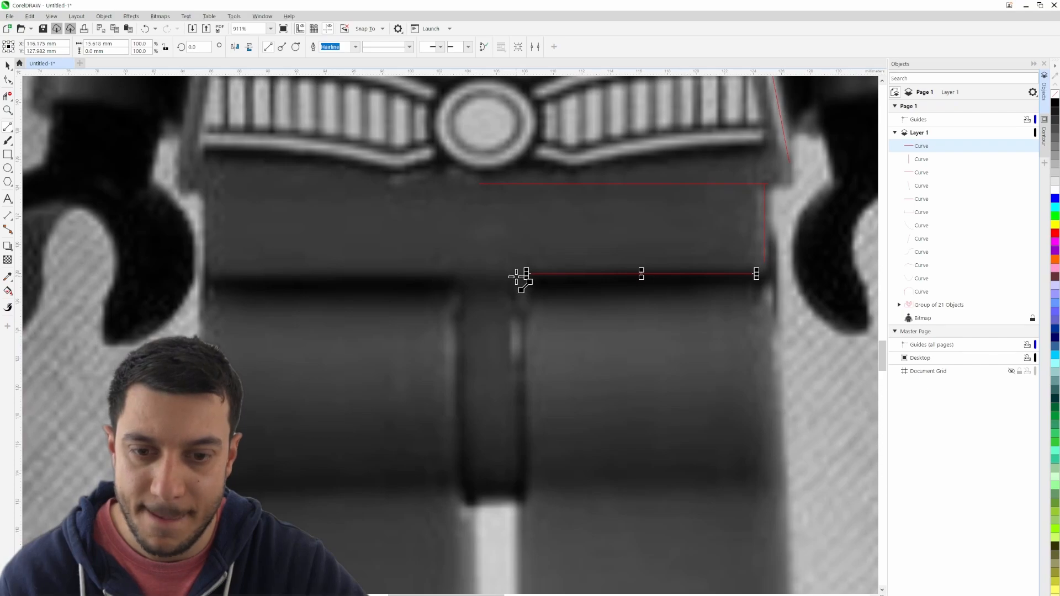
- Draw a vertical line down the right side of the crotch piece and a short horizontal line along its bottom edge
drag(516, 276, 516, 499)
scroll(541, 154, down, 1)
scroll(556, 154, down, 1)
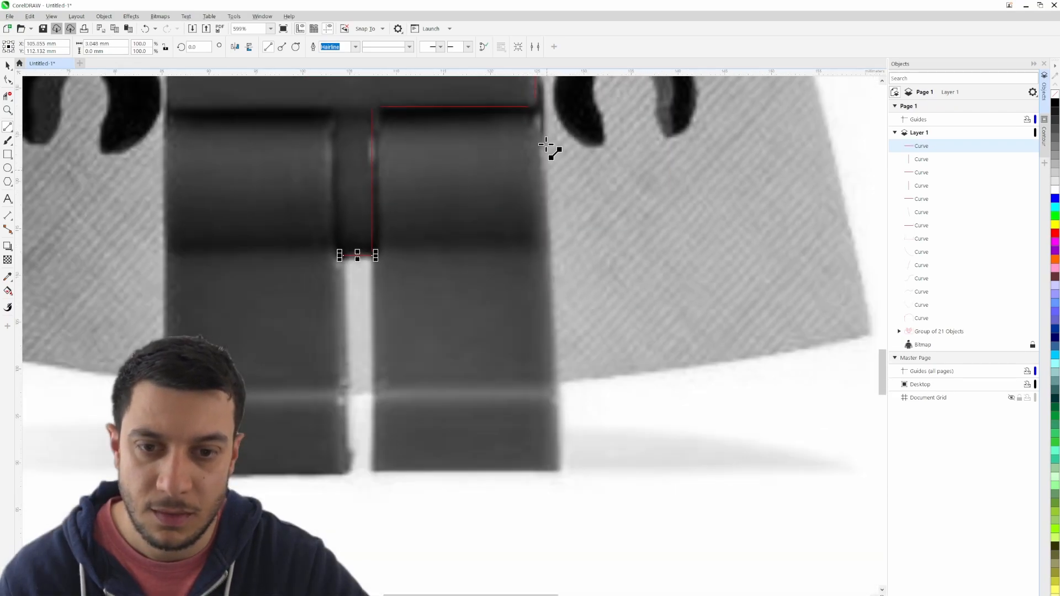
- Outline the right leg with lines down its outer and inner sides and a bottom line about 20.2 mm long
drag(539, 117, 561, 471)
drag(372, 256, 372, 471)
drag(372, 471, 562, 471)
- Draw a 3-point curve about 6.5 mm wide over the right shoulder, starting from the torso's edge line
mouse_move(597, 83)
mouse_down()
mouse_move(618, 440)
mouse_move(610, 485)
mouse_up()
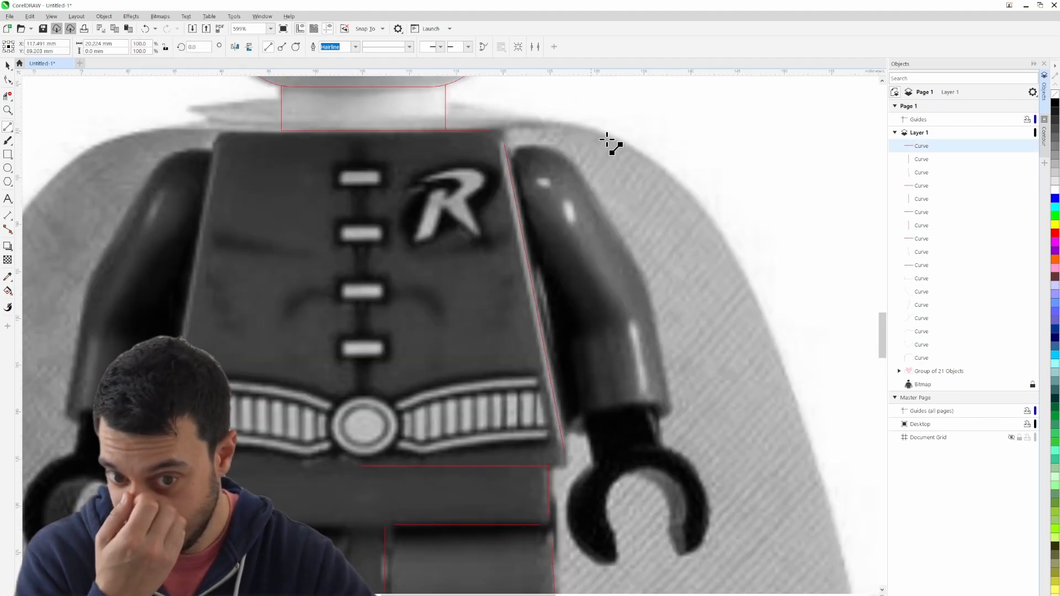
scroll(574, 149, up, 2)
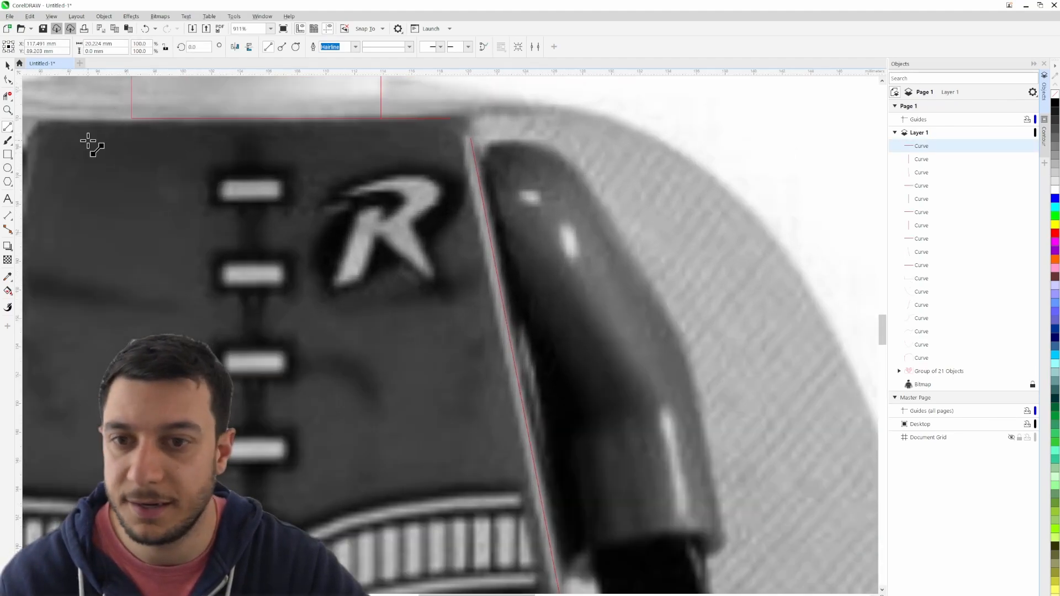
click(8, 127)
click(54, 193)
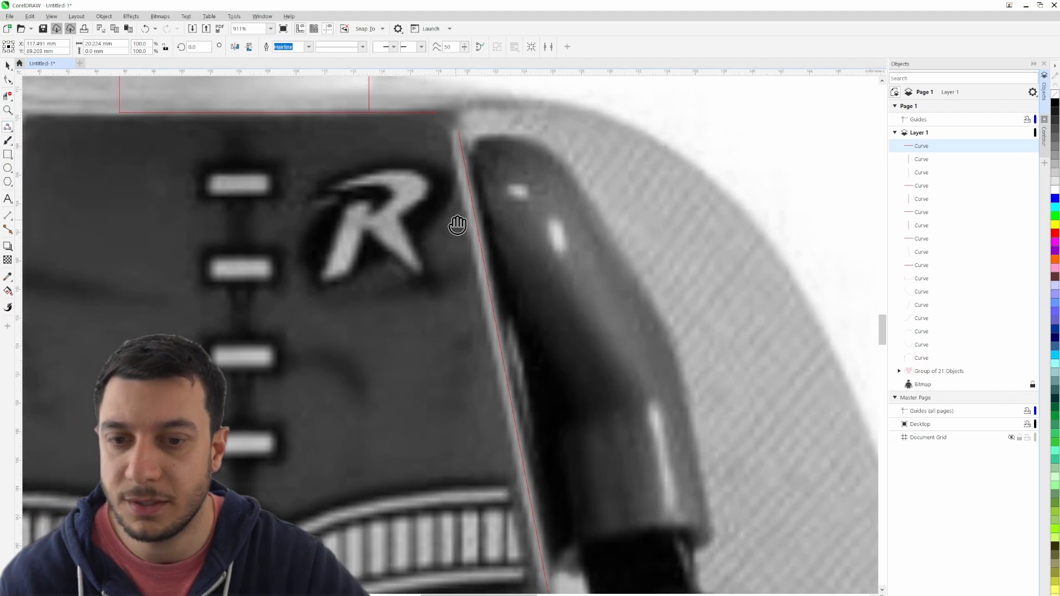
drag(456, 220, 260, 267)
drag(253, 197, 343, 204)
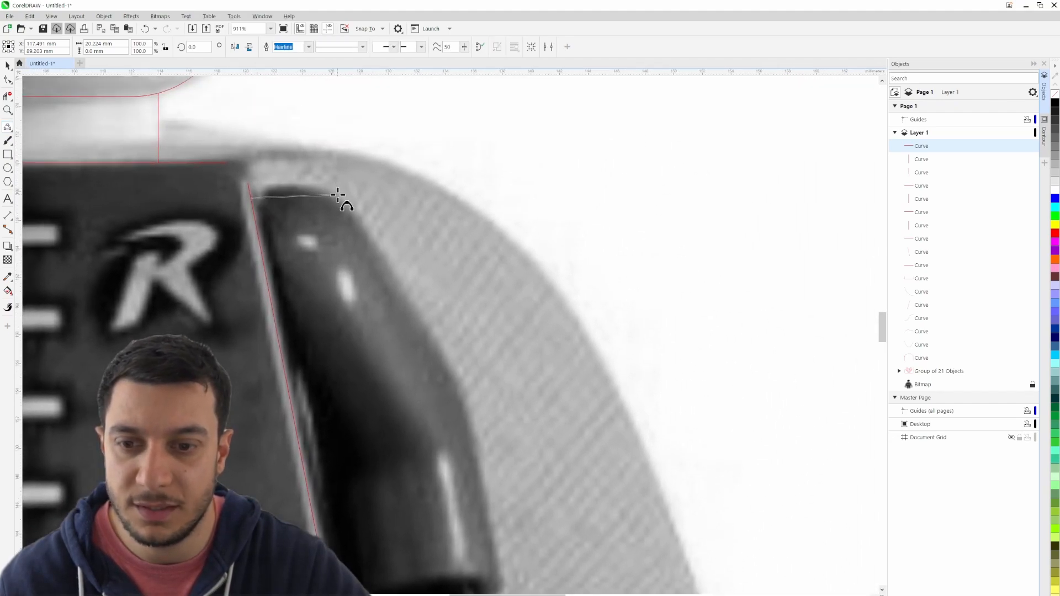
click(304, 186)
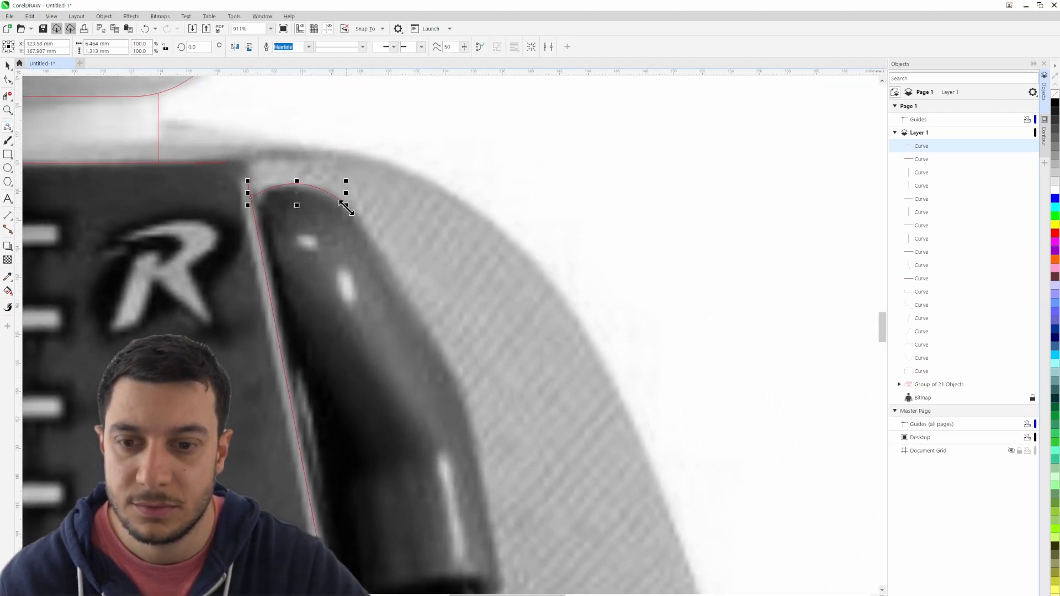
- Trace the outer edge of the right arm with 3-point curves from the shoulder down to the sleeve's lower outer corner
scroll(447, 362, down, 3)
drag(467, 185, 504, 378)
click(477, 215)
scroll(477, 214, down, 3)
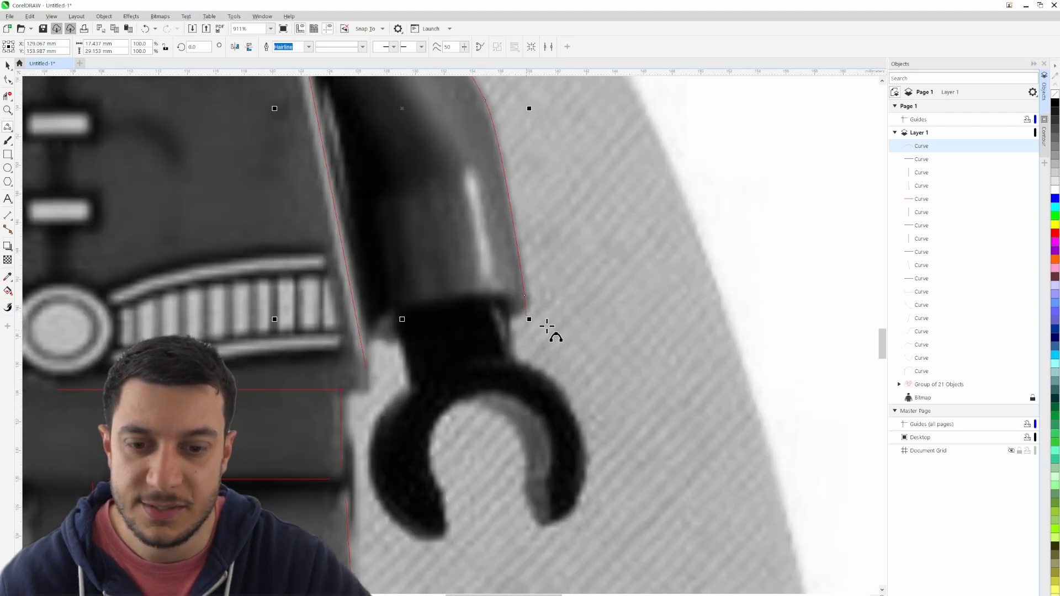
- Draw a 1.2 mm edge at the right sleeve's lower outer corner and an arc about 9.7 mm wide across the cuff
scroll(547, 326, up, 3)
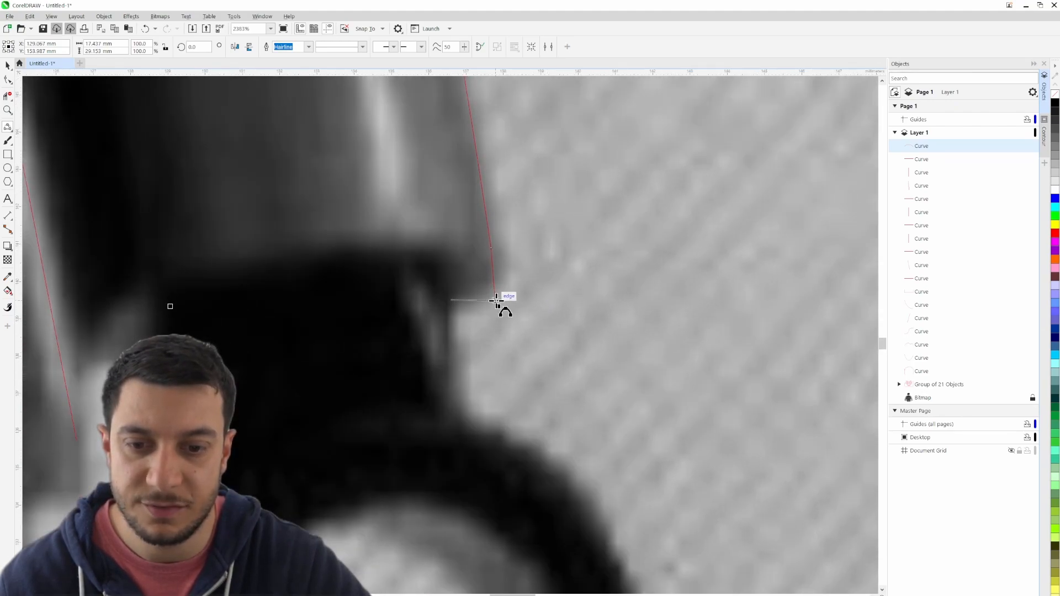
click(496, 301)
scroll(222, 272, down, 1)
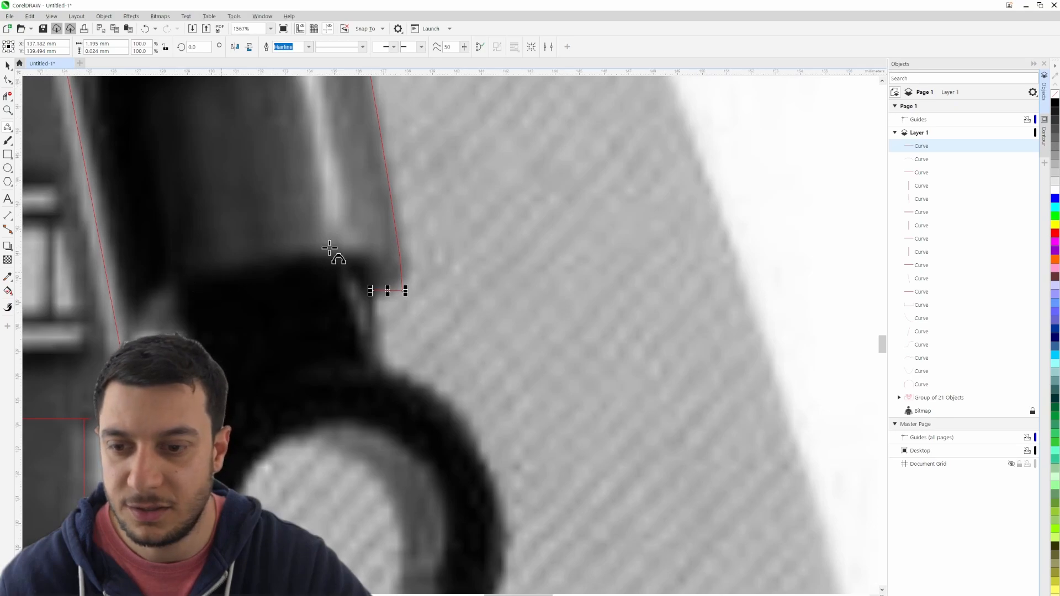
drag(218, 234, 384, 283)
drag(563, 301, 327, 327)
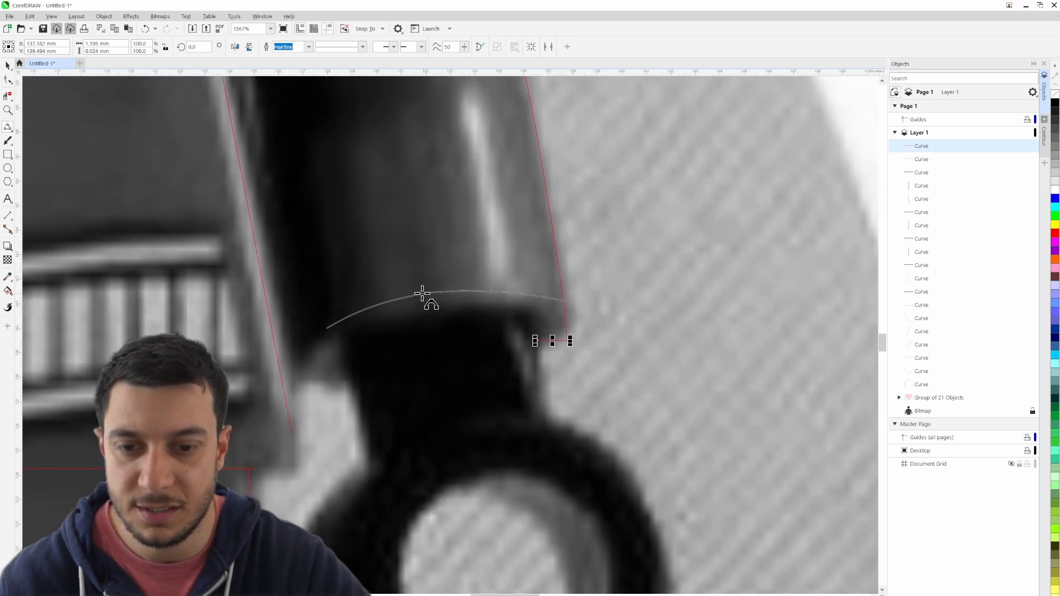
click(422, 295)
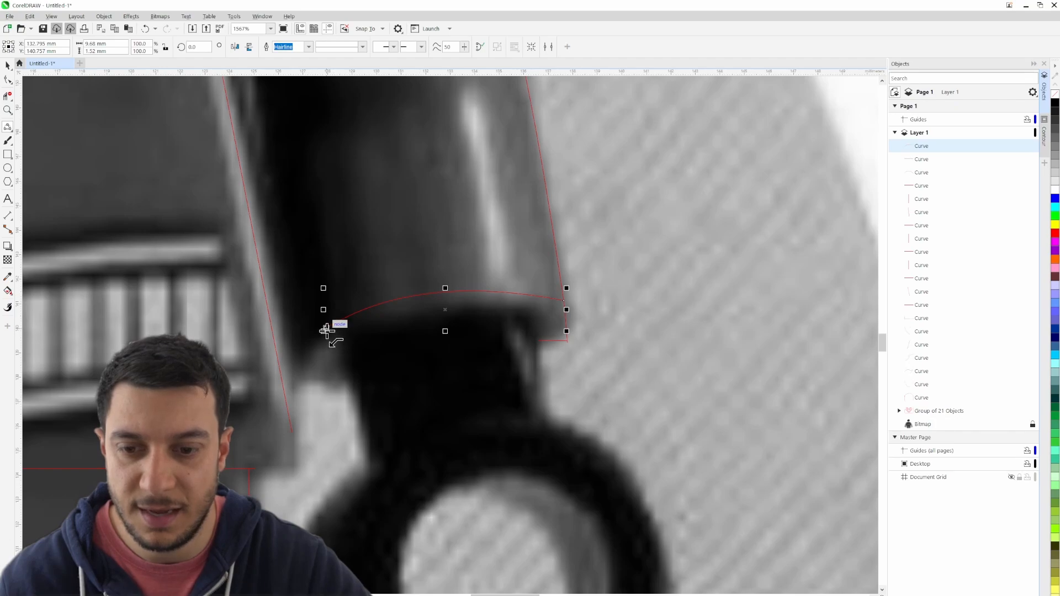
- Trace the cuff's inner end with short curves and add a second arc about 8 mm wide along the sleeve opening
drag(329, 327, 538, 341)
click(346, 384)
click(339, 360)
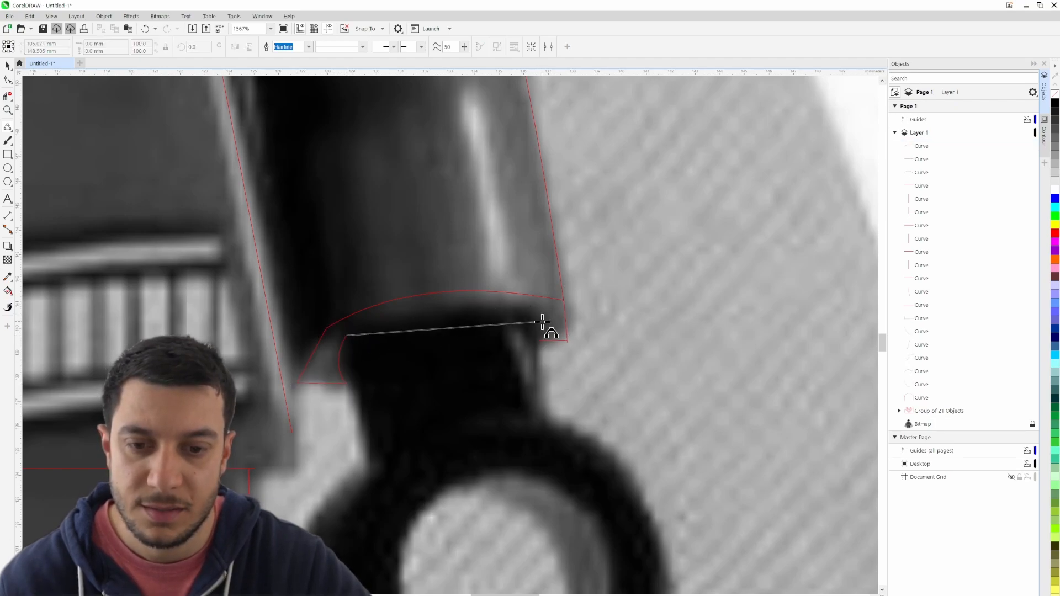
click(443, 308)
- Move the lower cuff arc's right end node inward, straighten the short segment below it, and clear the selection
scroll(546, 345, up, 5)
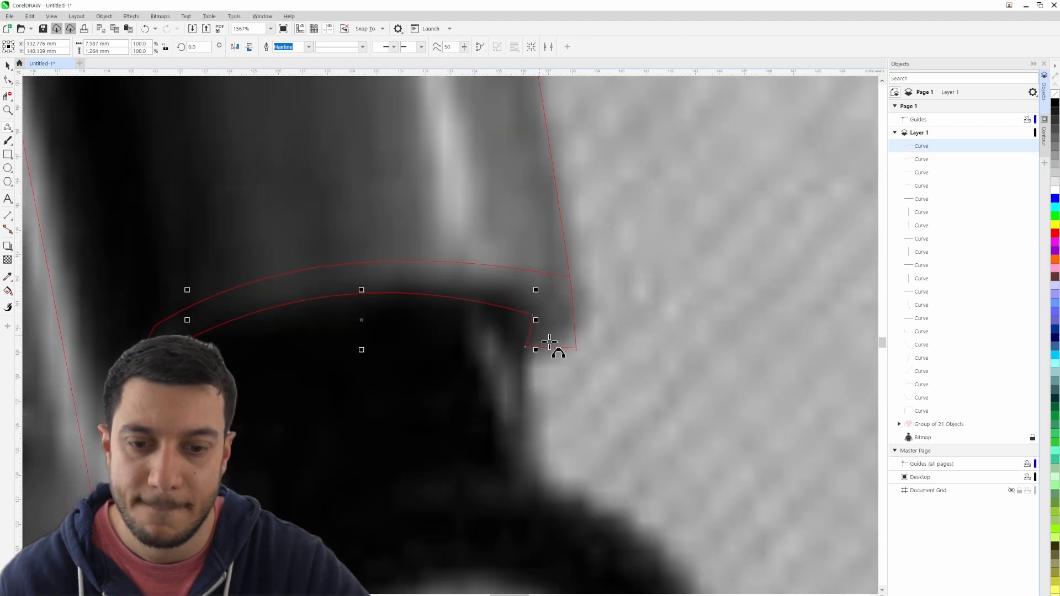
click(8, 79)
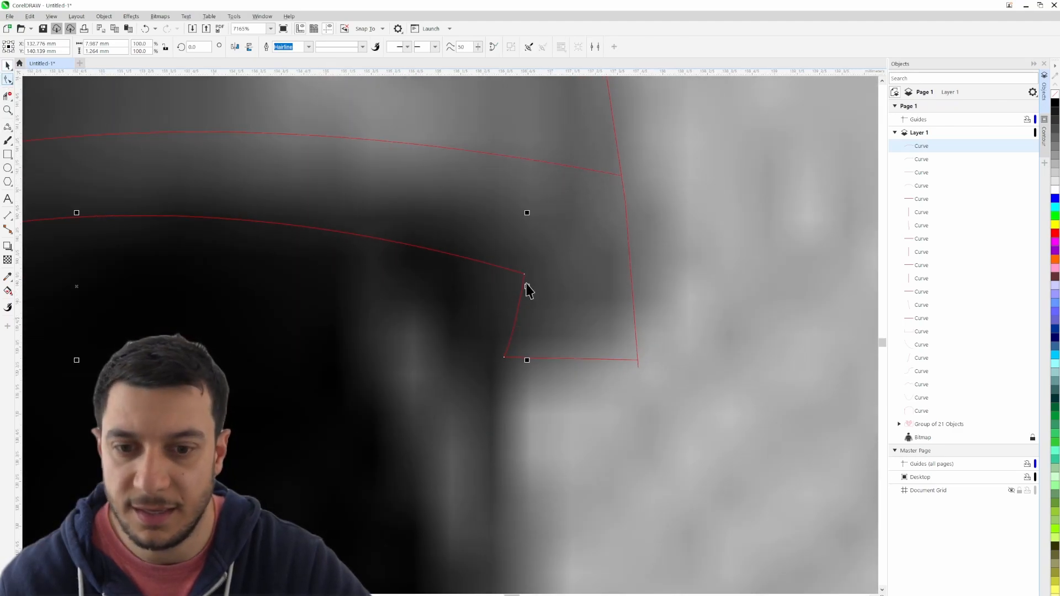
double_click(524, 275)
drag(523, 275, 500, 260)
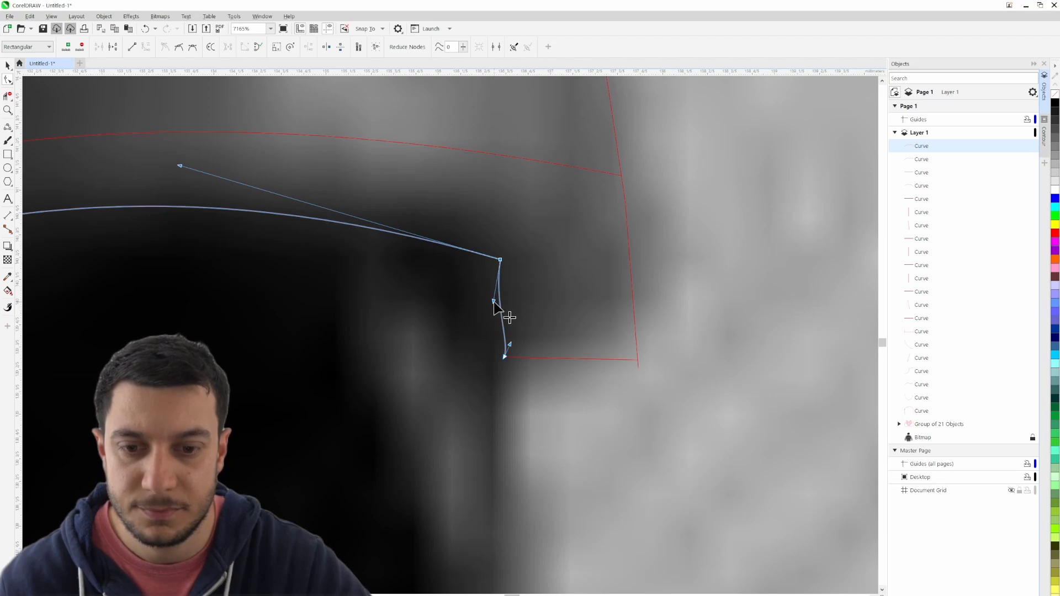
click(511, 349)
scroll(521, 346, down, 6)
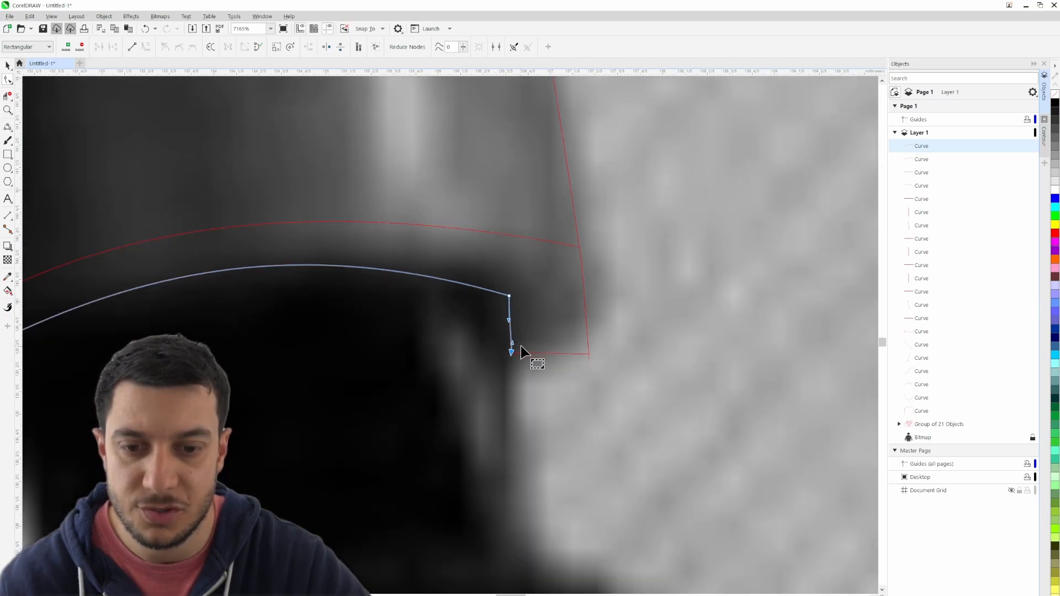
scroll(590, 360, down, 1)
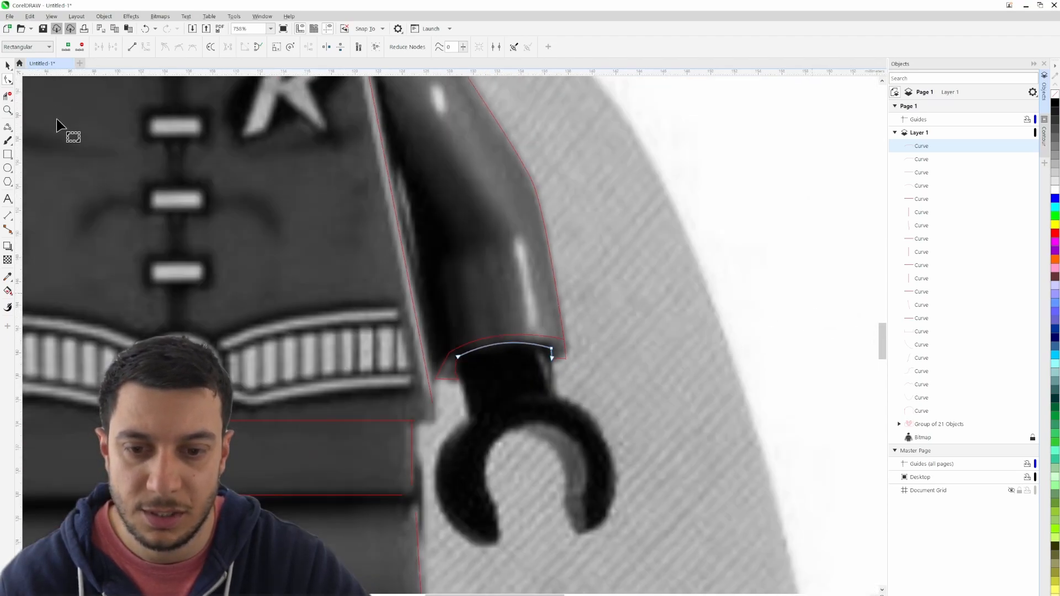
click(8, 66)
click(754, 189)
- Draw a small 3-point arc at the top of the gap between torso and right arm, stretching it to 1.546 mm wide
drag(527, 257, 617, 386)
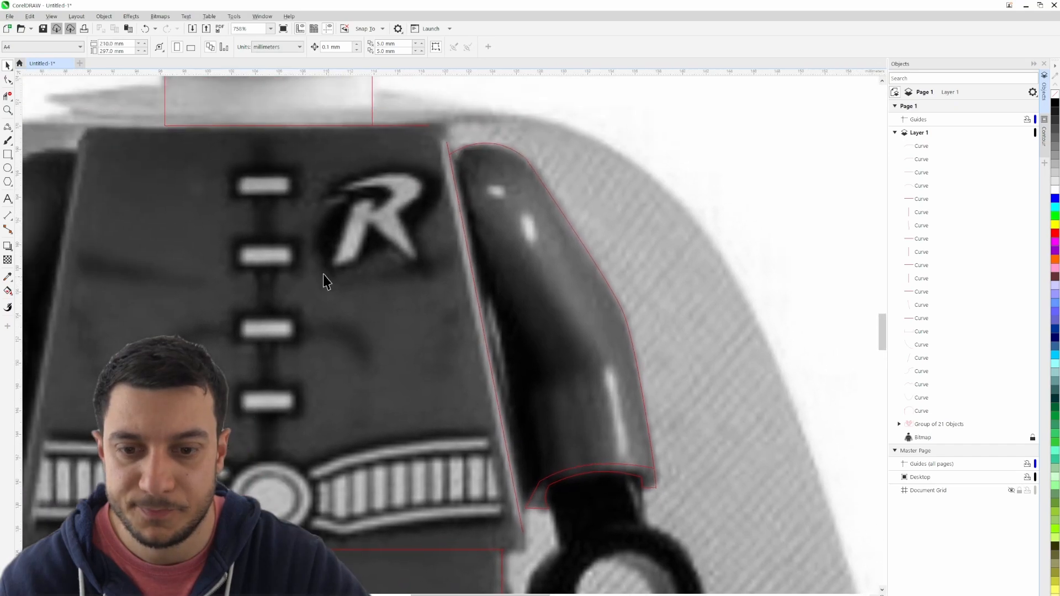
click(8, 127)
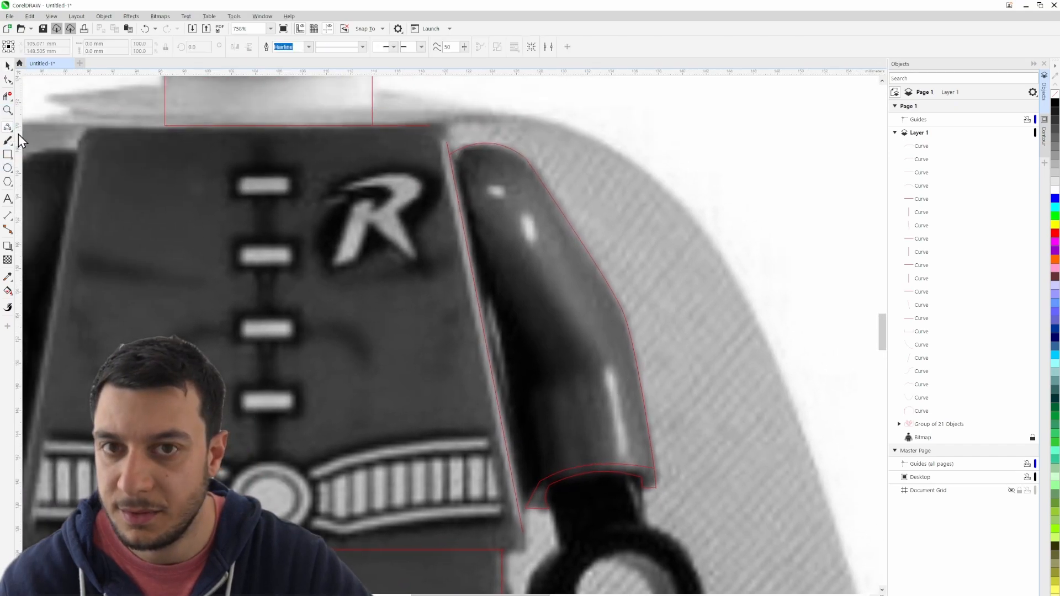
click(487, 290)
scroll(474, 330, up, 5)
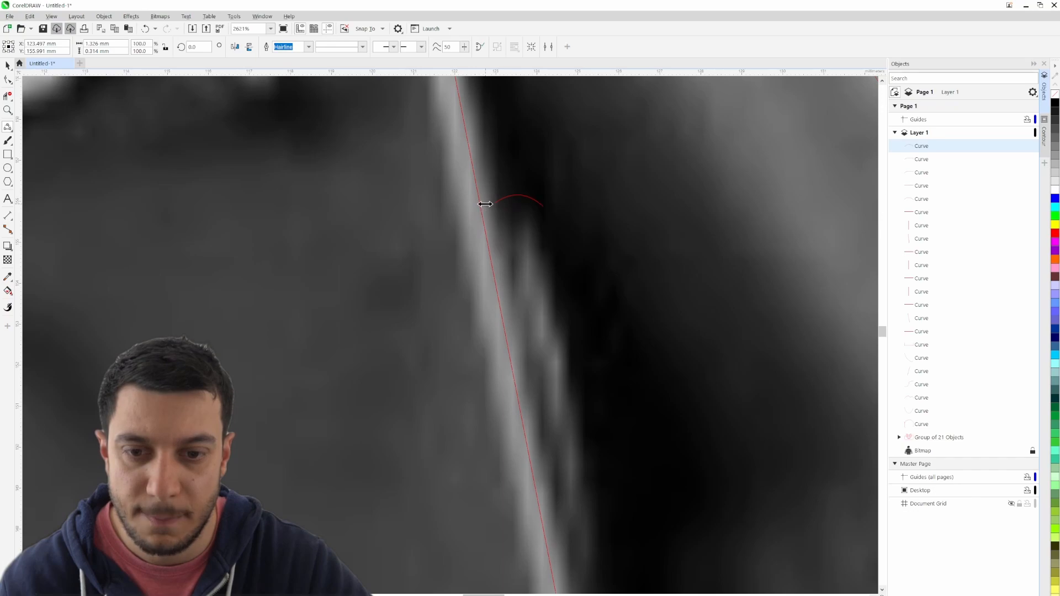
scroll(552, 283, down, 3)
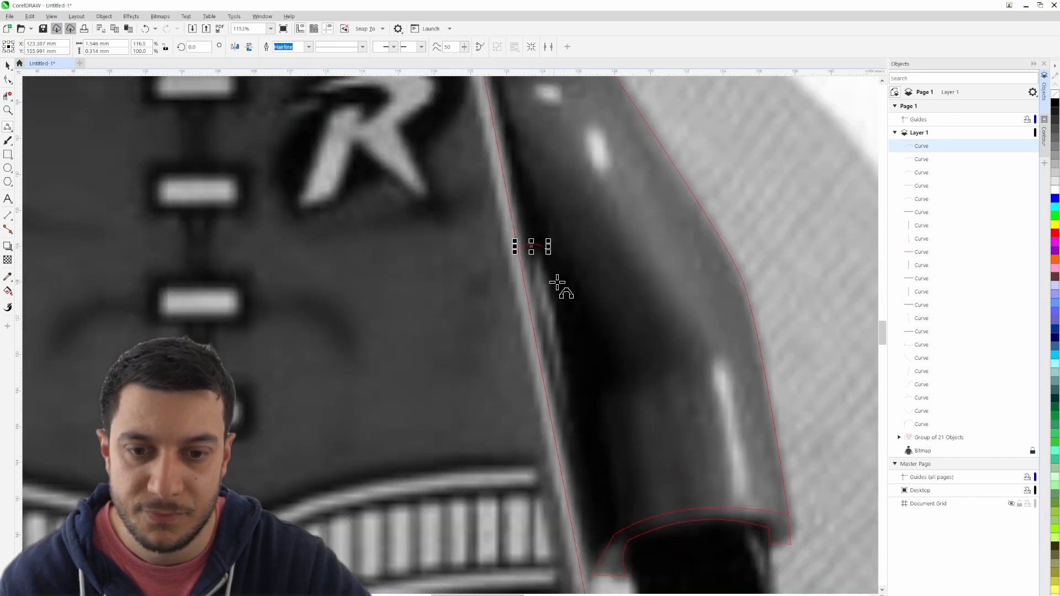
- Trace the right arm's inner edge with two connected 3-point curves from the gap's arc to the cuff's lower inner corner
click(575, 283)
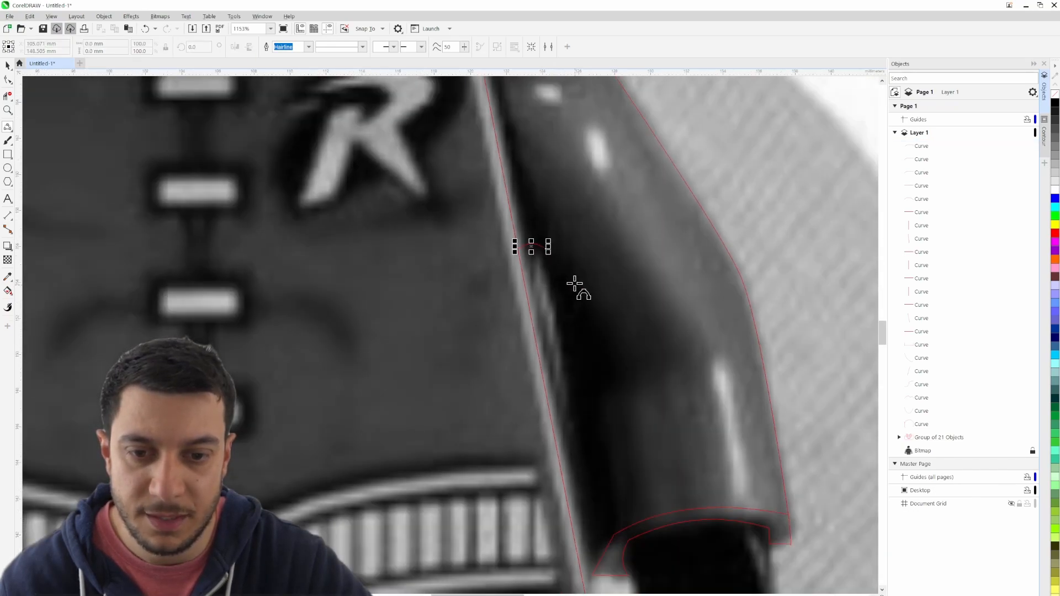
click(547, 246)
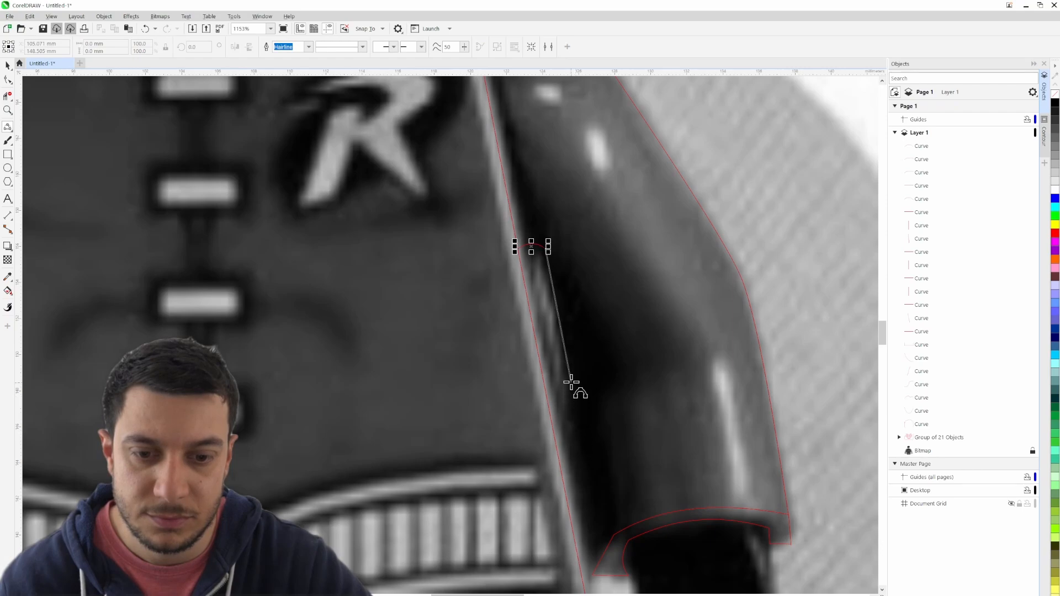
drag(573, 376, 573, 374)
click(573, 350)
drag(599, 436, 519, 257)
click(493, 198)
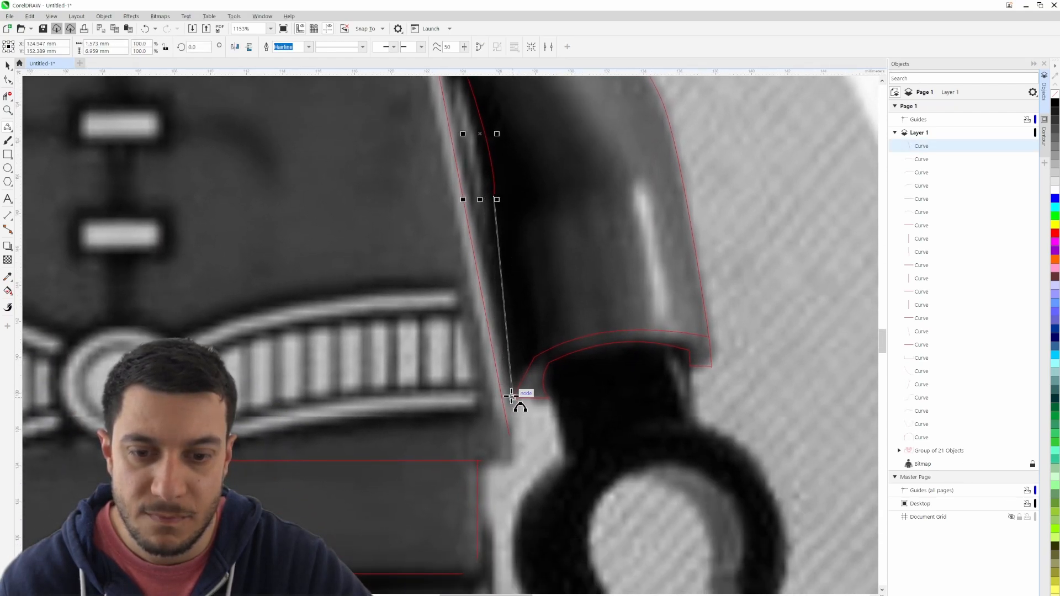
drag(514, 396, 505, 297)
- Trace both sides of the right wrist with 3-point curves running from the cuff's lower edge down to the hand
scroll(561, 310, down, 6)
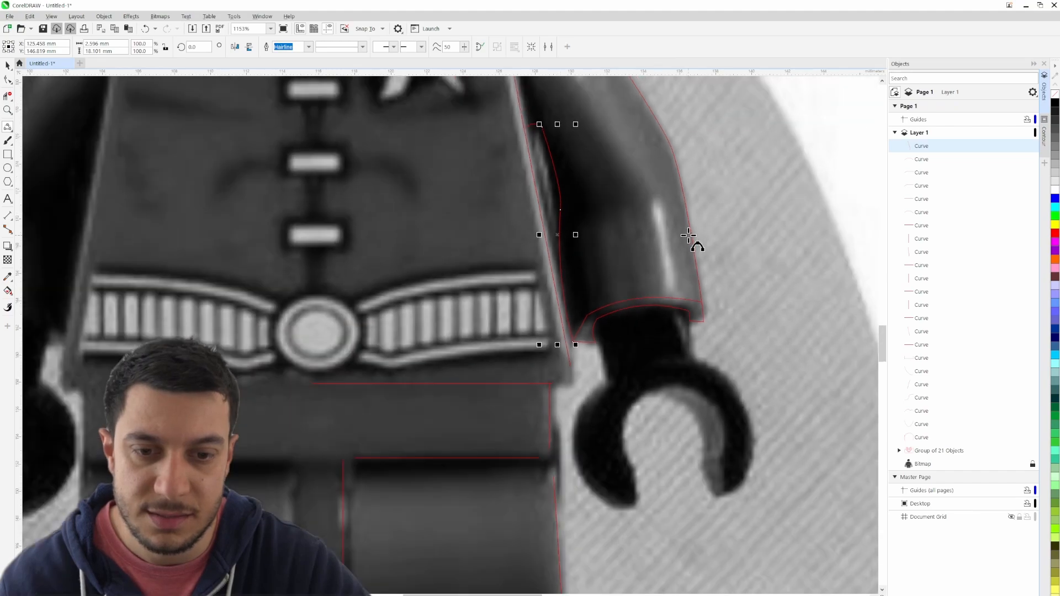
scroll(701, 273, up, 3)
scroll(706, 308, up, 1)
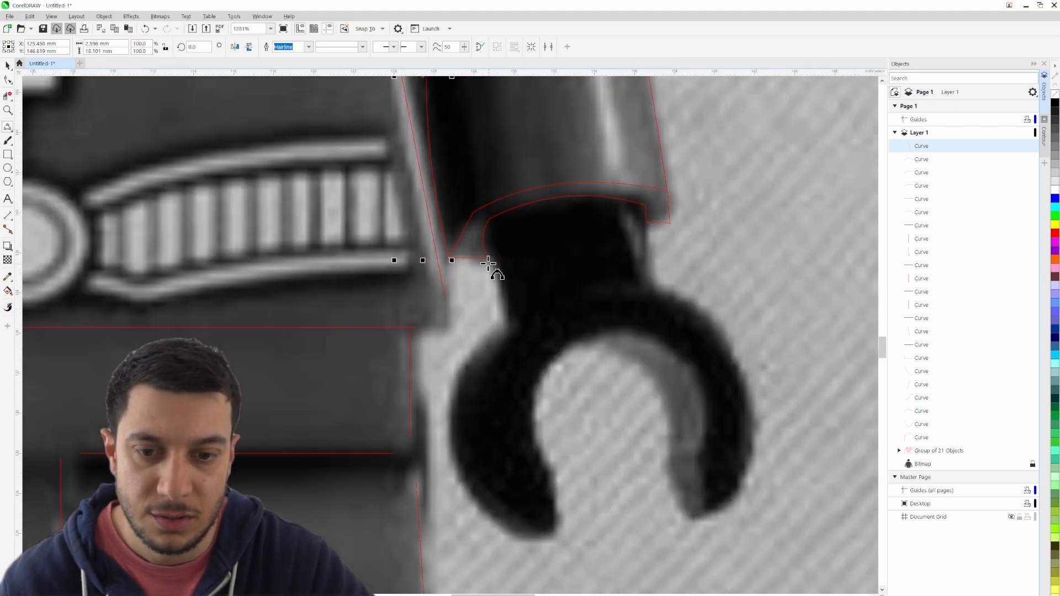
drag(487, 259, 506, 327)
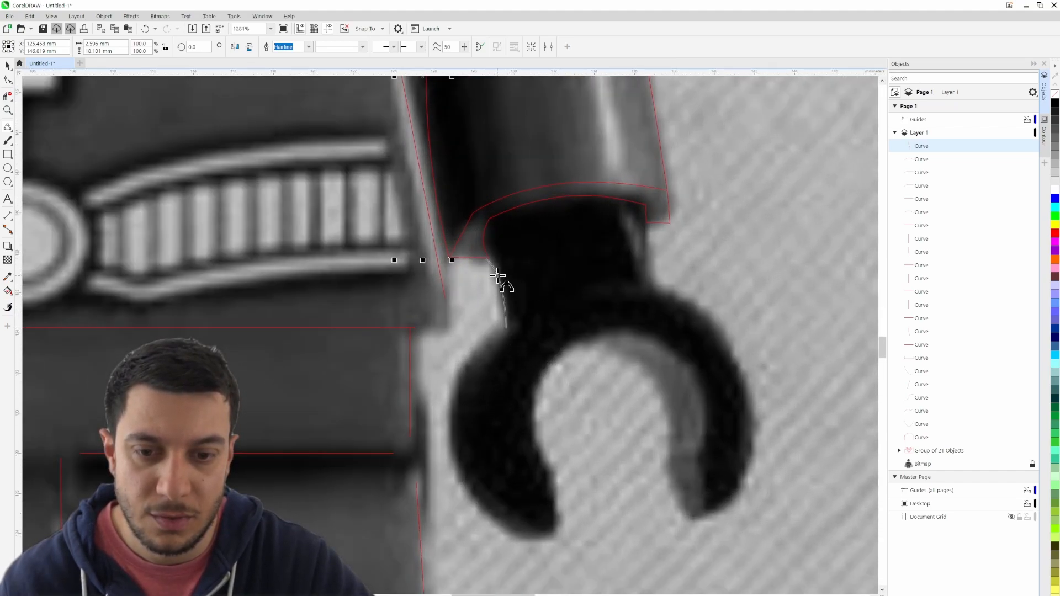
click(497, 276)
drag(649, 224, 649, 282)
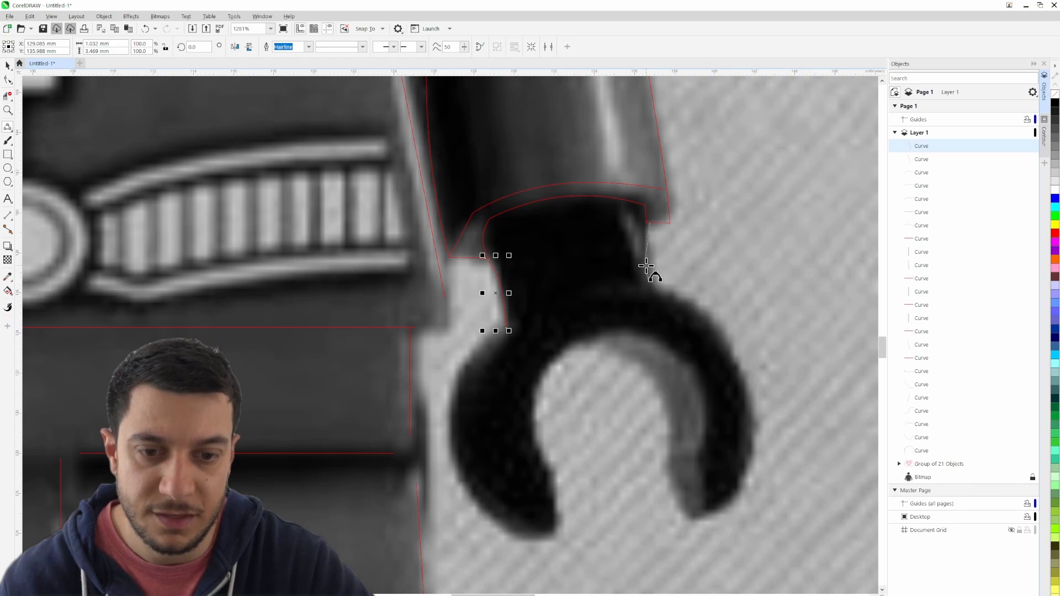
click(646, 266)
- Trace the right hand's outer edge nearest the hip from the wrist to the fingertip, about 5.4 mm wide and 10.3 mm high
drag(506, 328, 481, 495)
click(449, 414)
drag(538, 463, 445, 298)
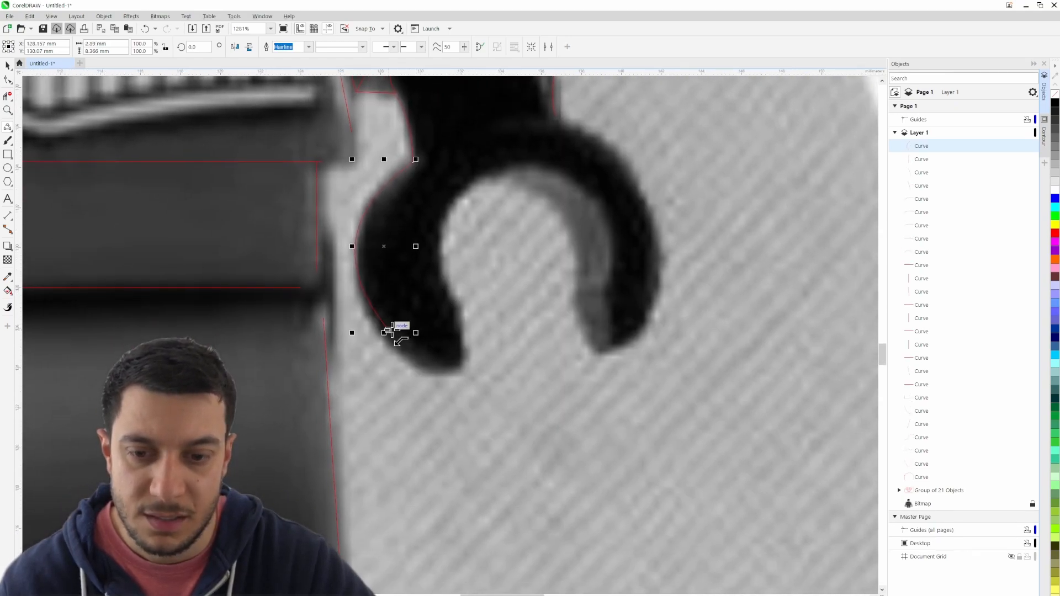
drag(392, 330, 463, 366)
click(422, 361)
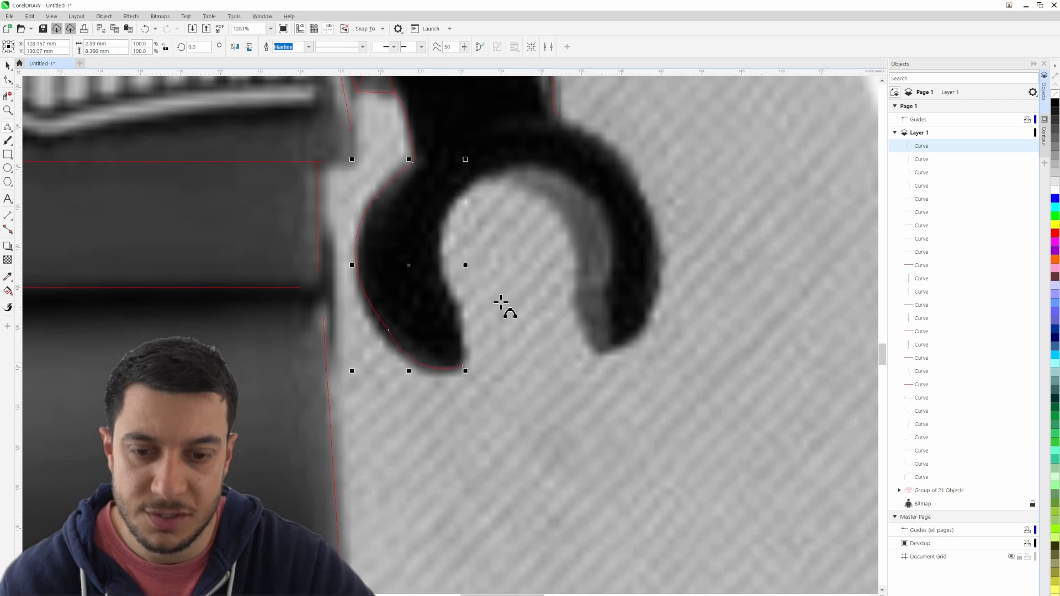
- Continue the outline from that fingertip up the inside of the finger to the top of the hand's opening
drag(460, 314, 465, 355)
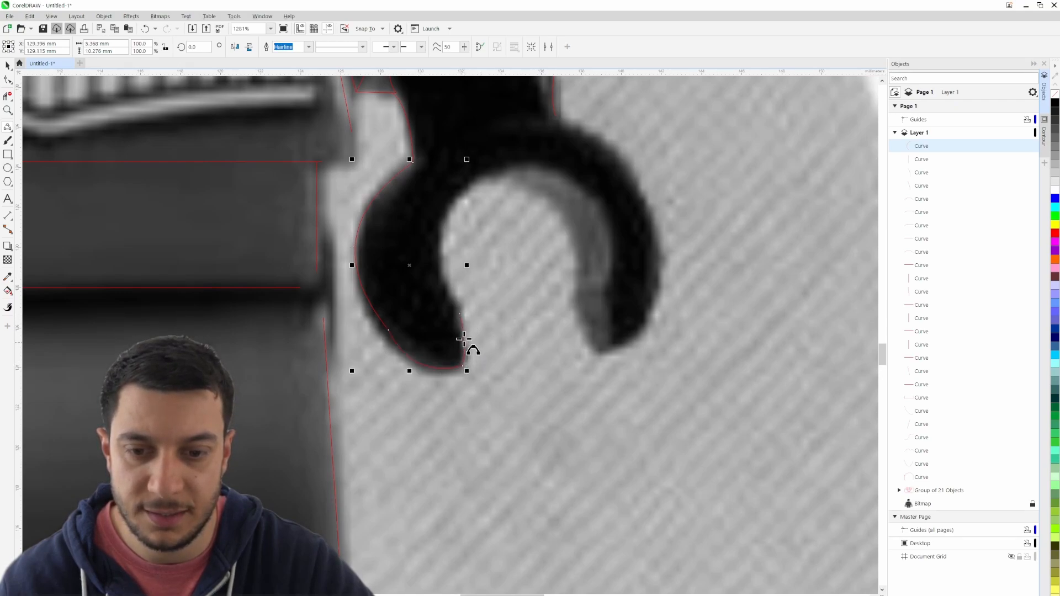
drag(461, 313, 500, 166)
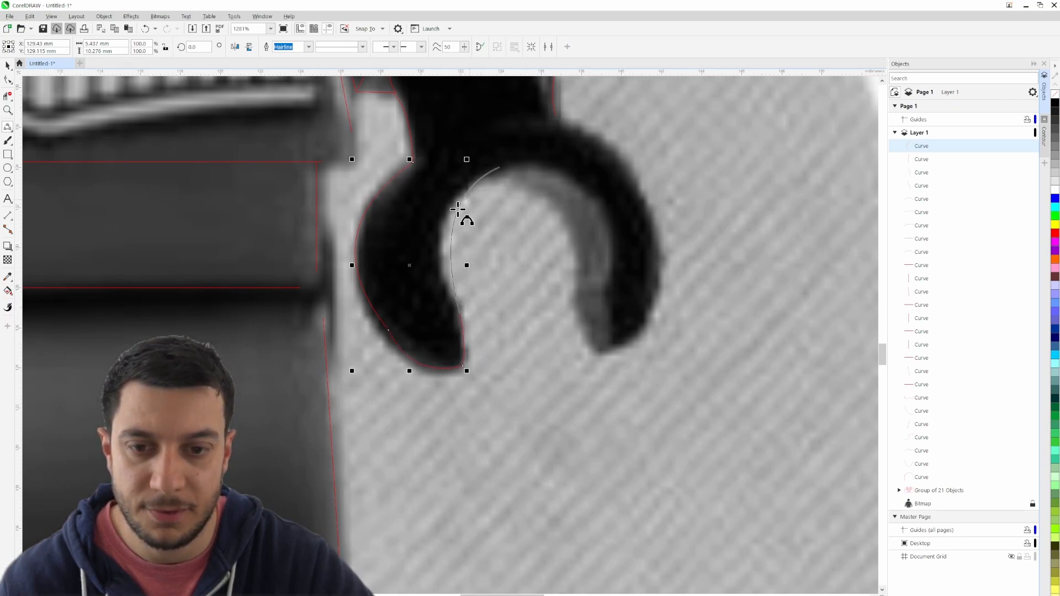
click(452, 218)
- Trace the far side of the black hand opening from its top down to the other finger's tip, along the grey strip
drag(564, 227, 401, 283)
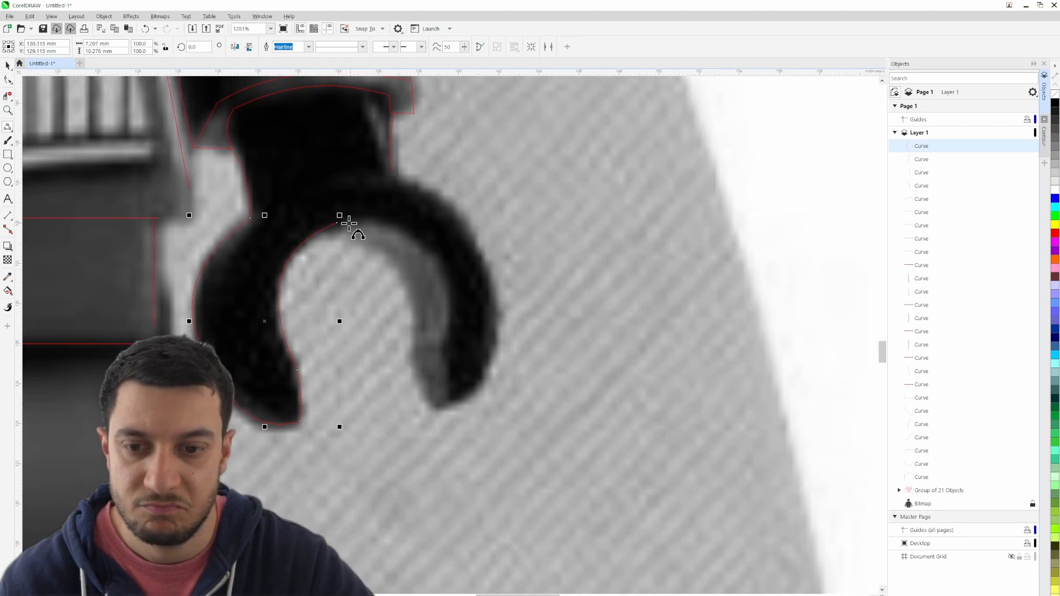
drag(337, 223, 449, 403)
click(417, 231)
click(451, 304)
click(449, 403)
- Trace the hand's far outer edge with two connected 3-point curves from the wrist to the fingertip, about 5.2 by 11.5 mm
drag(393, 172, 451, 402)
click(486, 237)
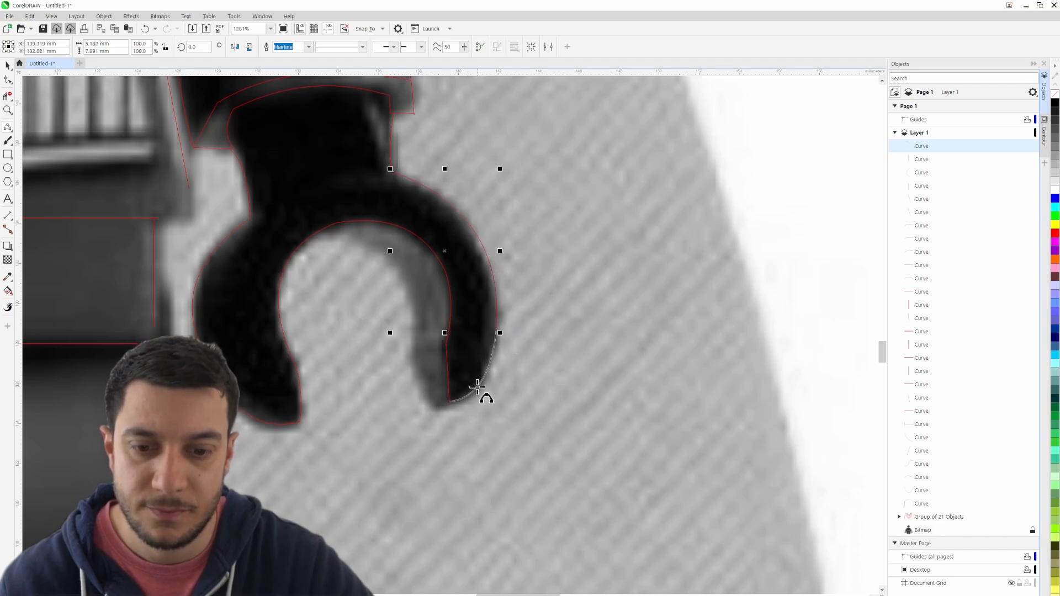
click(477, 387)
- Draw a short line across the grey strip inside the far finger and undo the accidental resizing of it
scroll(525, 277, up, 3)
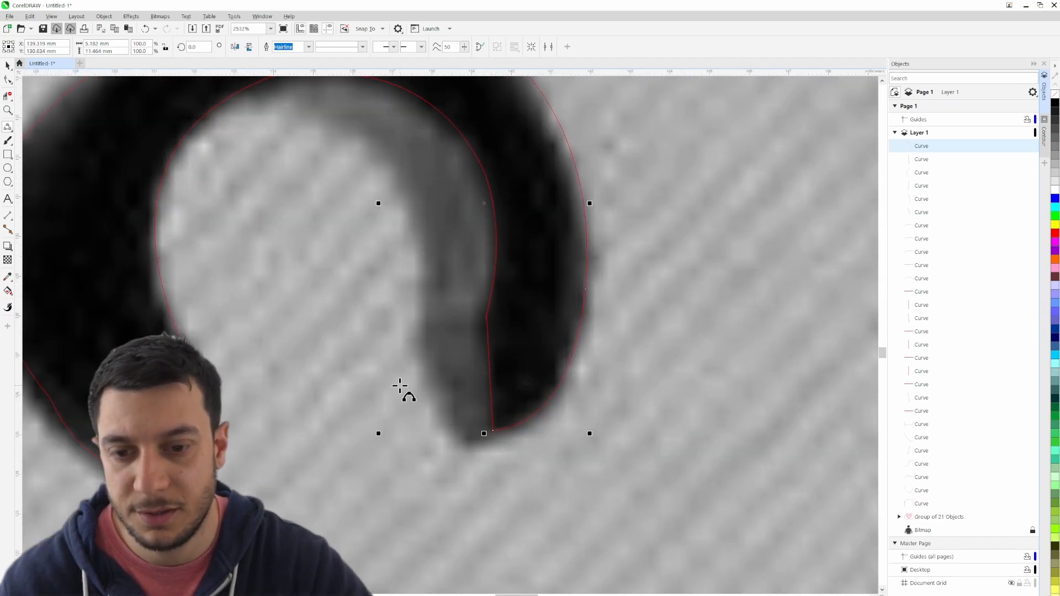
drag(420, 324, 487, 318)
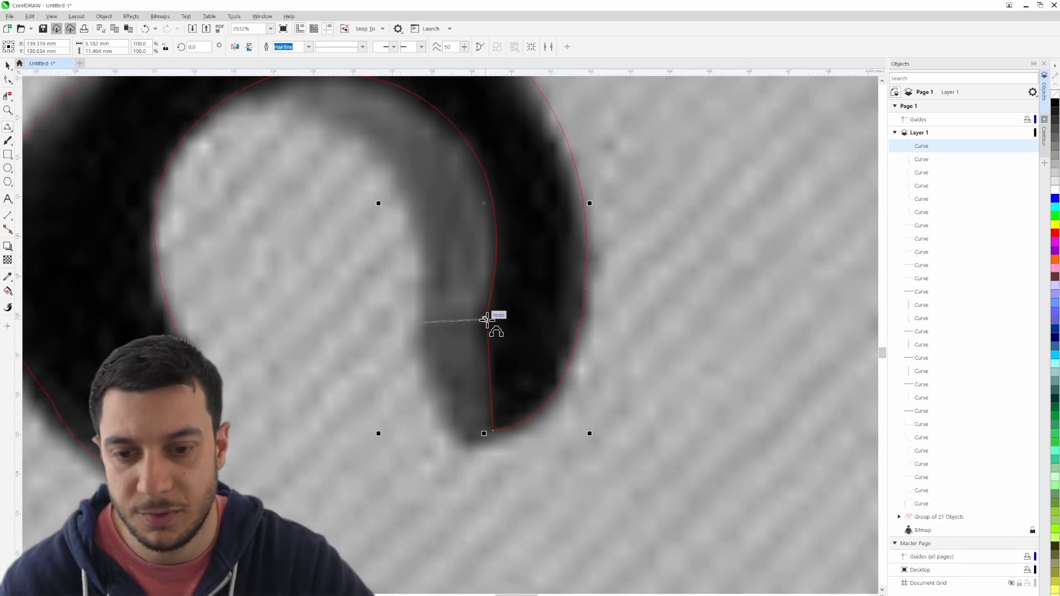
click(440, 319)
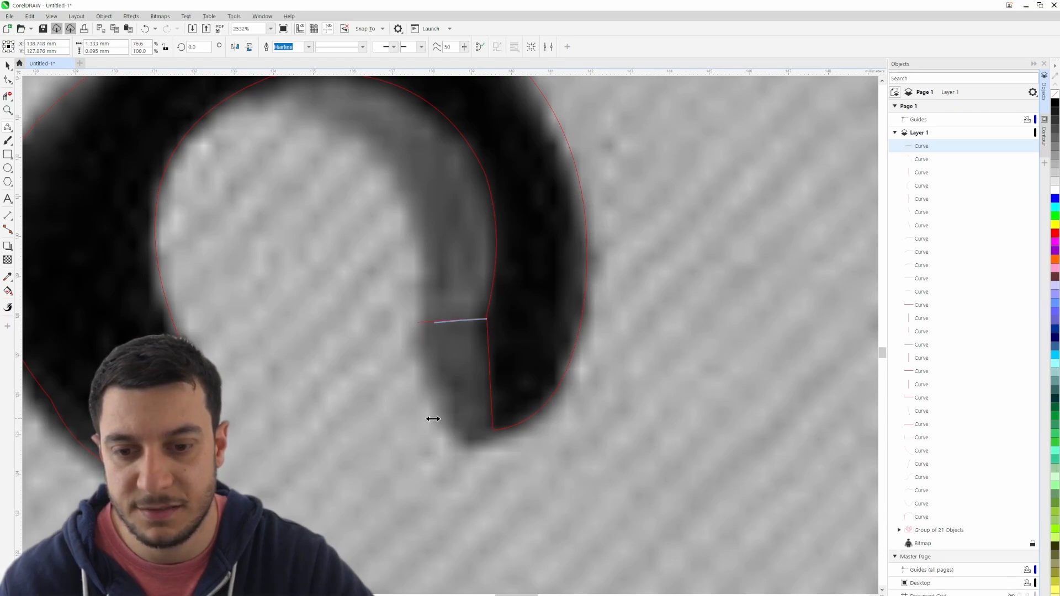
key(ctrl+z)
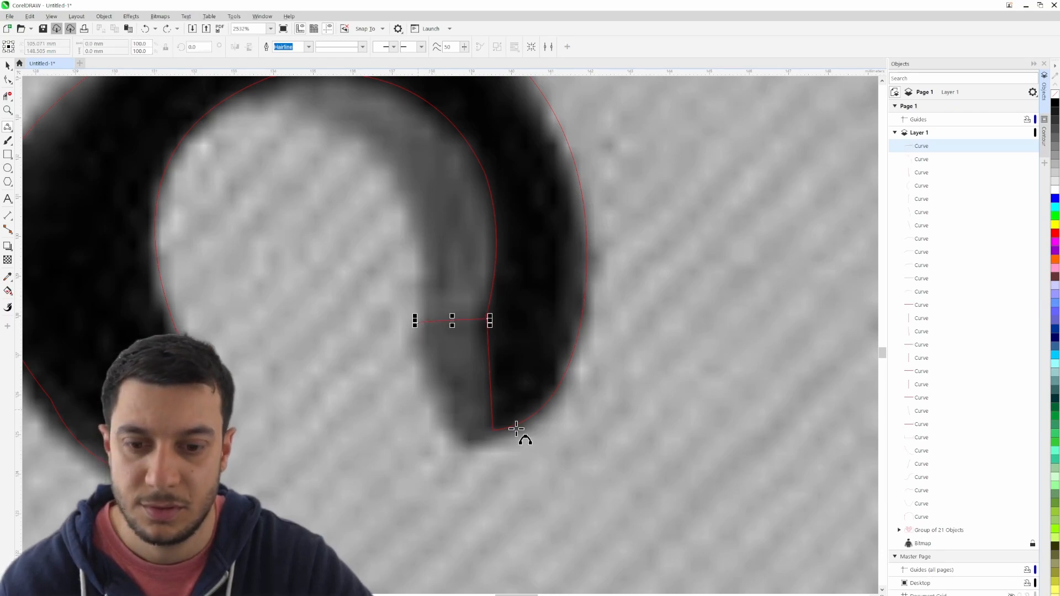
- Close the grey fingertip with a bottom edge about 1.2 mm wide and an inner side curve up to the crossing line
drag(493, 430, 454, 444)
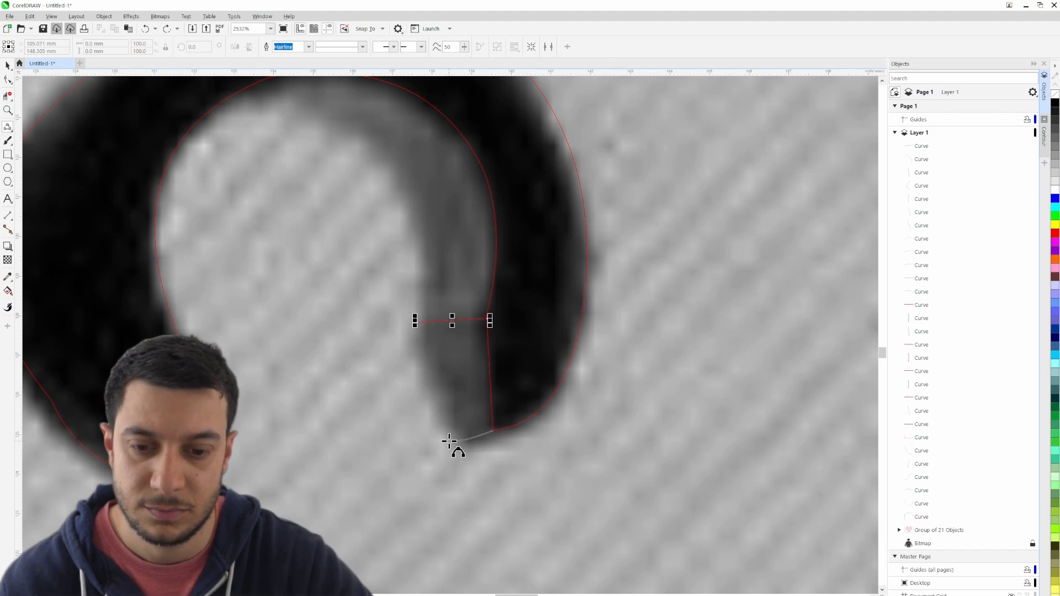
drag(449, 441, 454, 437)
click(443, 439)
key(ctrl+z)
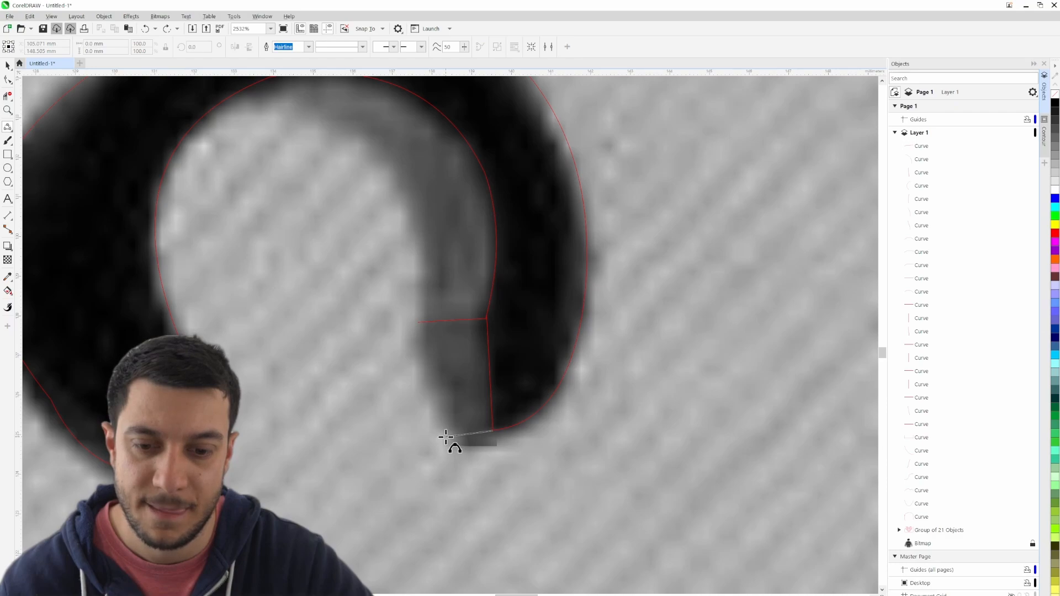
drag(466, 436, 418, 331)
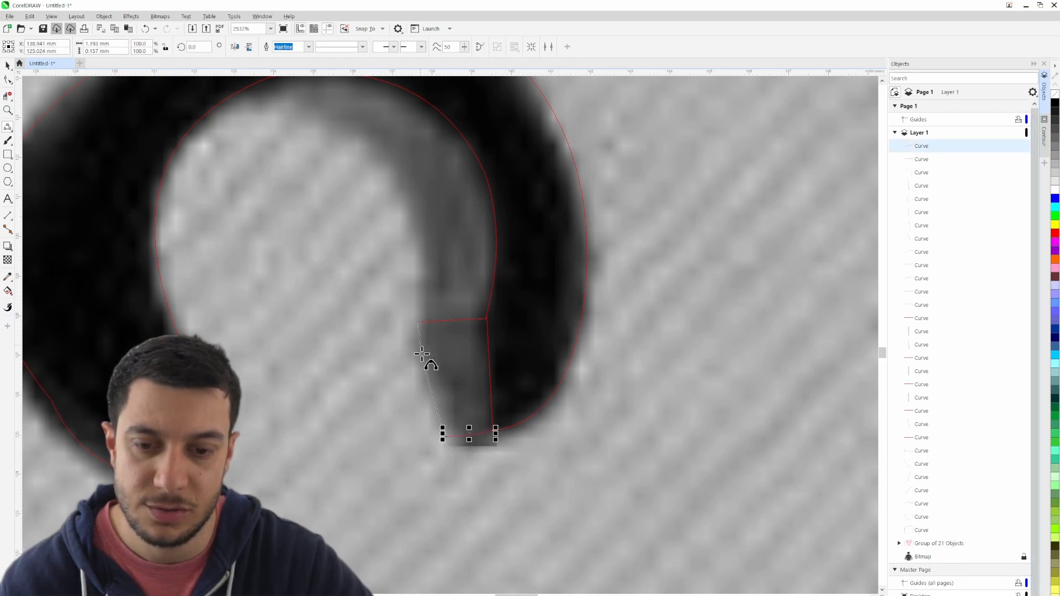
click(422, 355)
- Trace the grey strip's inner edge with a 3-point curve from the crossing line to the top of the hand opening
drag(364, 249, 332, 370)
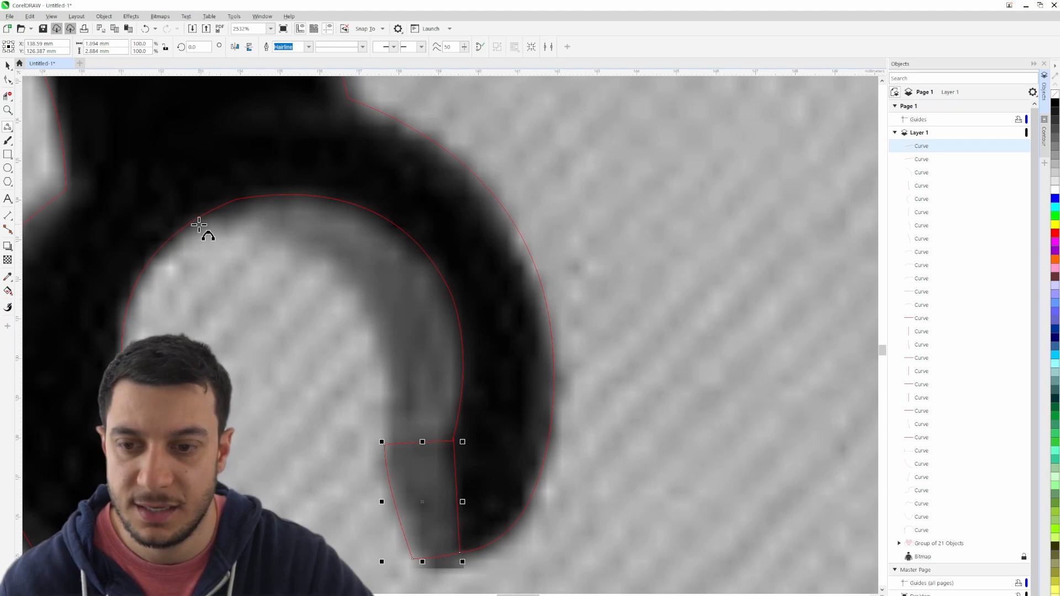
drag(382, 441, 200, 223)
click(355, 284)
- Hide the reference bitmap and clear the selection so only the traced outlines show
scroll(367, 331, down, 3)
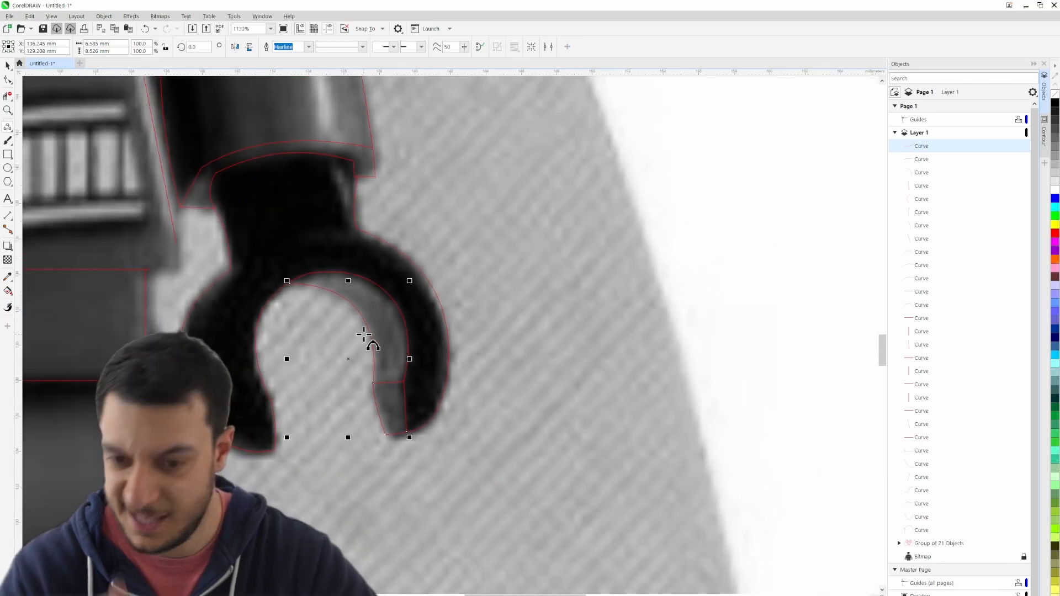
scroll(364, 334, down, 6)
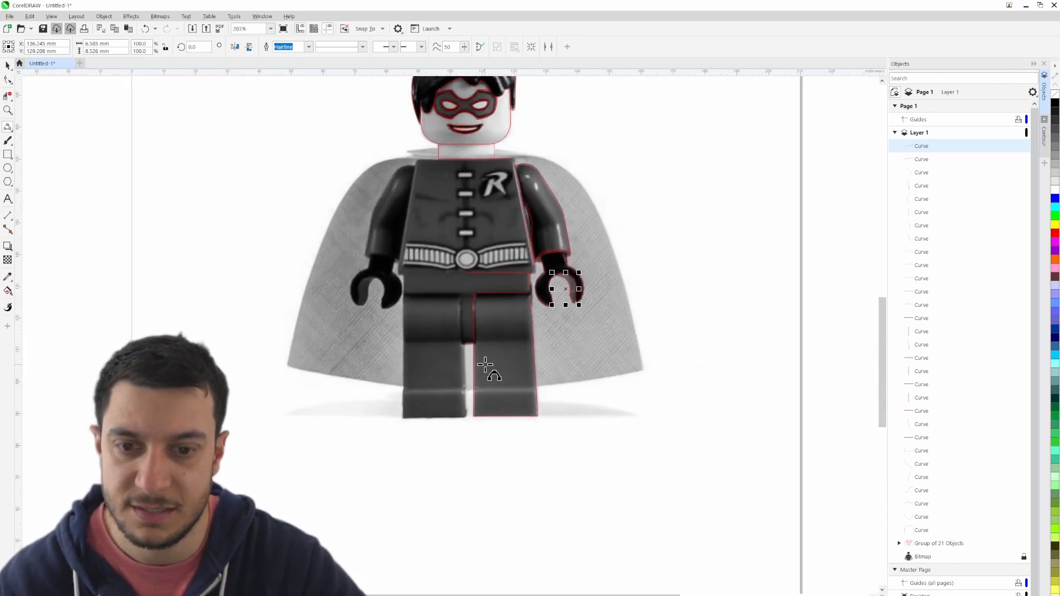
scroll(497, 256, down, 1)
scroll(505, 357, up, 4)
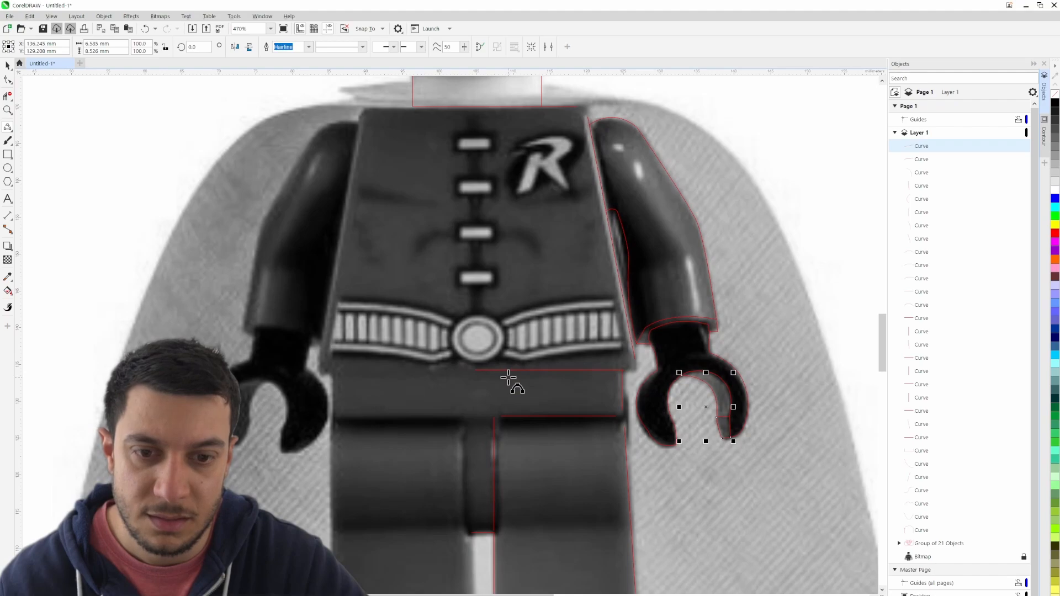
scroll(507, 378, down, 4)
key(space)
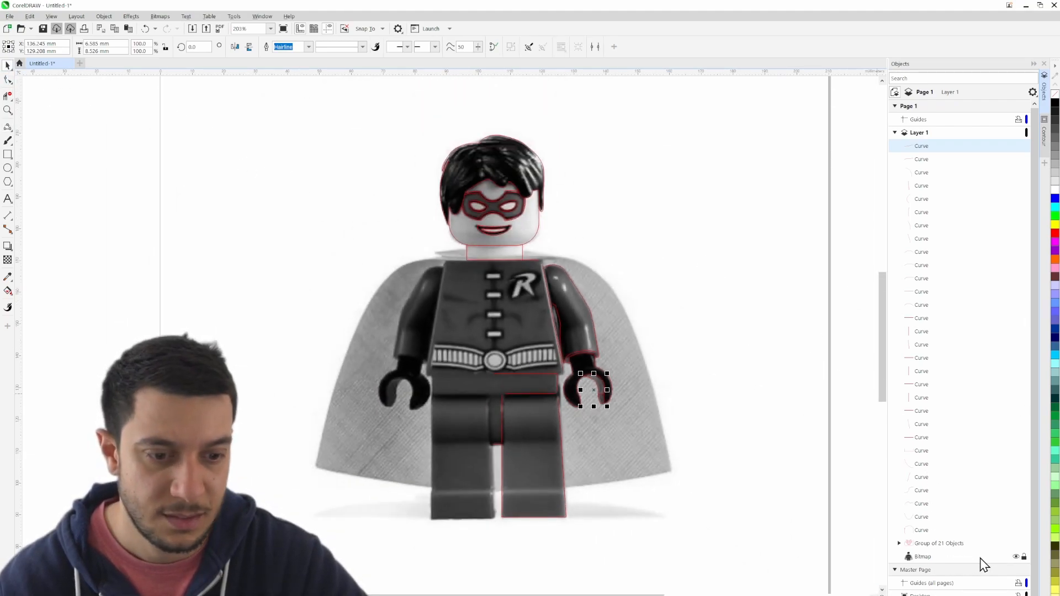
click(1016, 557)
drag(737, 489, 754, 424)
click(731, 383)
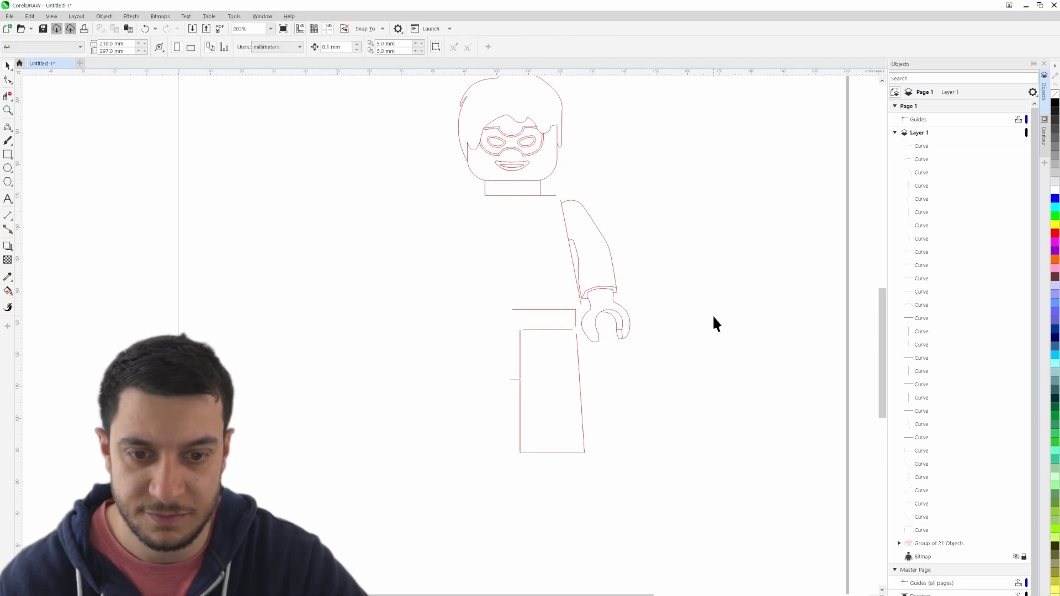
drag(712, 314, 701, 384)
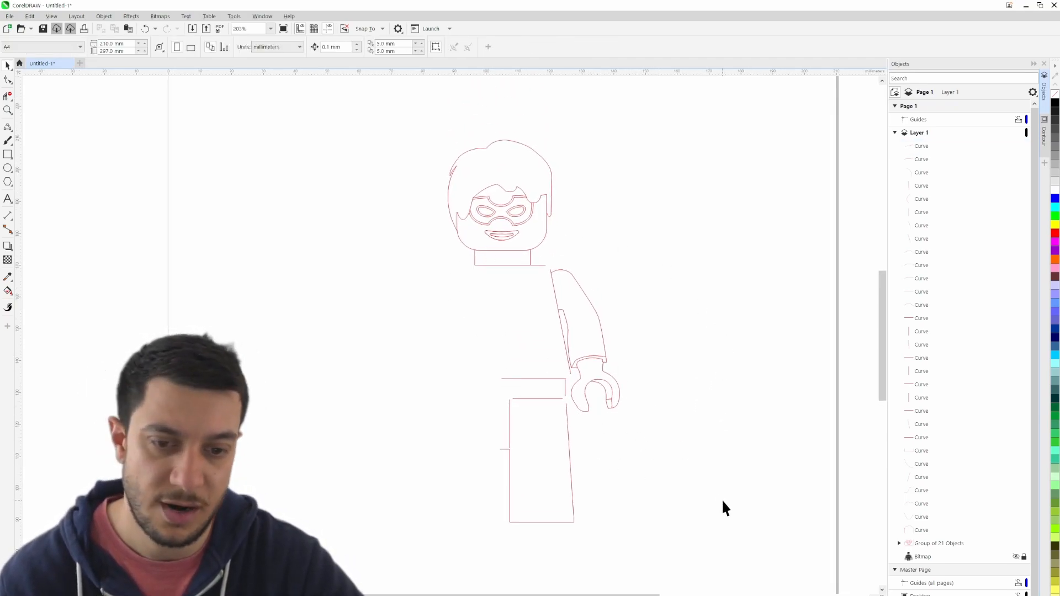
drag(651, 544, 748, 491)
- Examine the gaps between the hip and leg lines at both upper corners of the leg
scroll(541, 395, up, 2)
scroll(606, 364, up, 2)
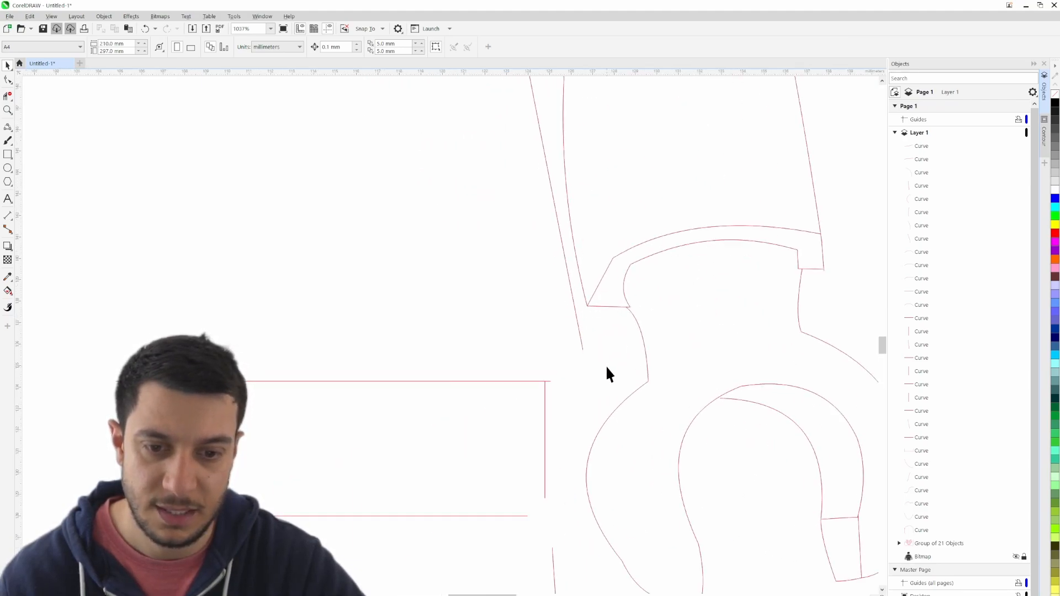
scroll(539, 327, up, 1)
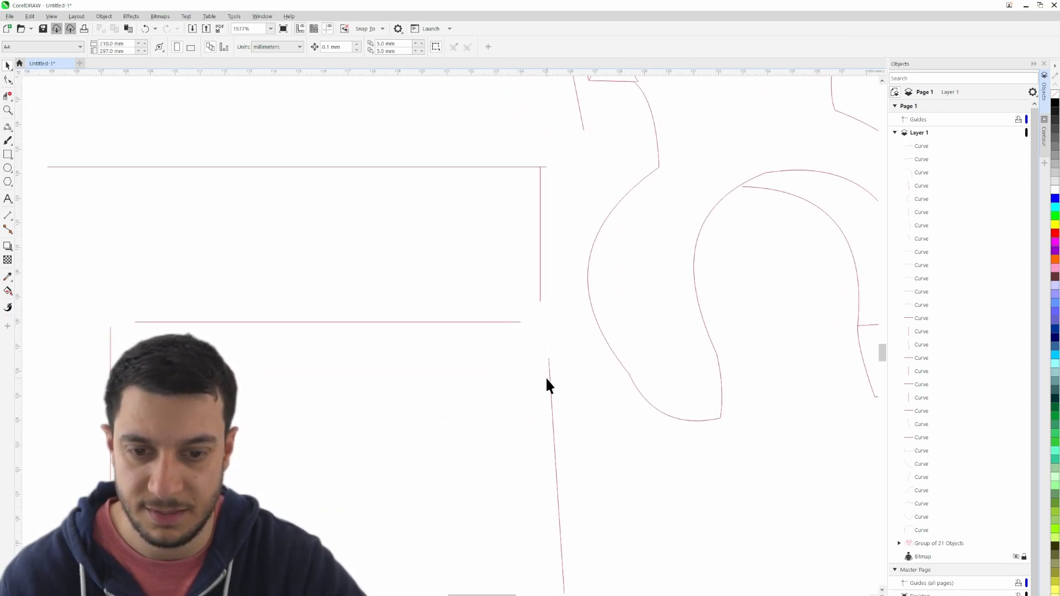
click(111, 336)
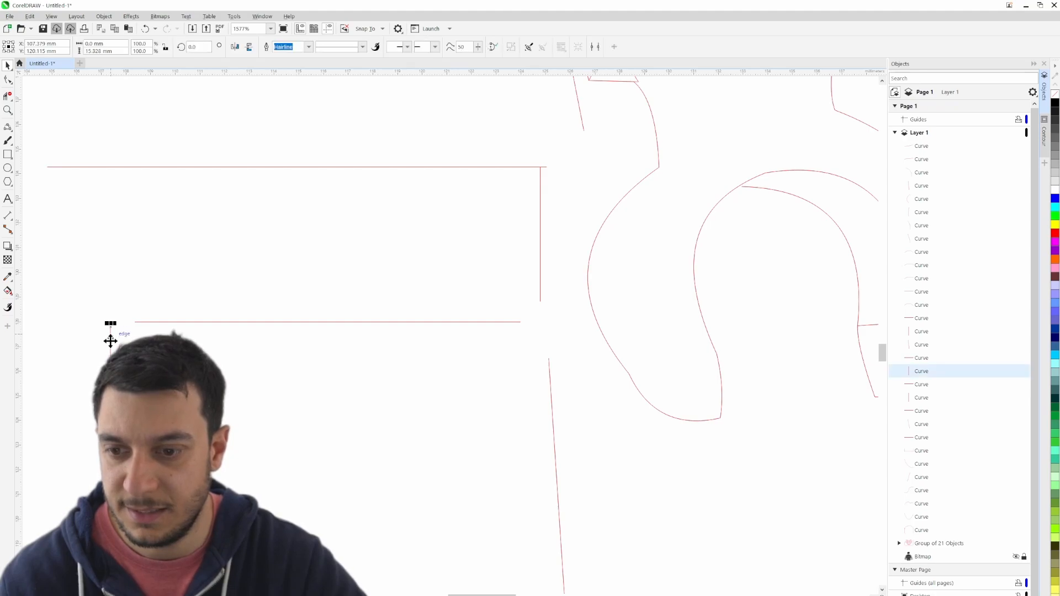
scroll(99, 331, up, 1)
scroll(102, 334, down, 1)
scroll(105, 337, up, 1)
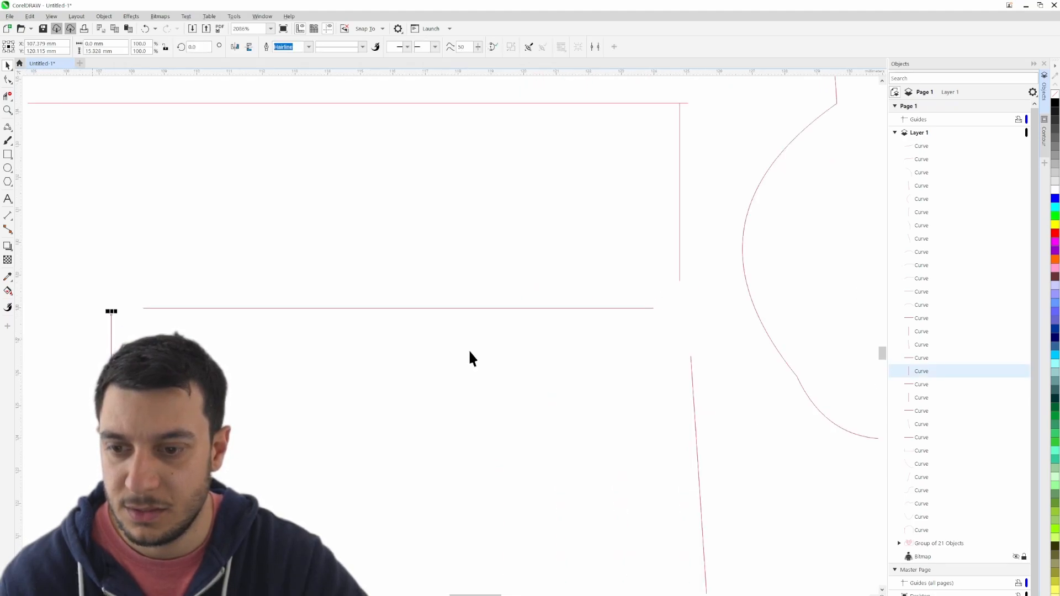
click(741, 414)
drag(133, 347, 386, 366)
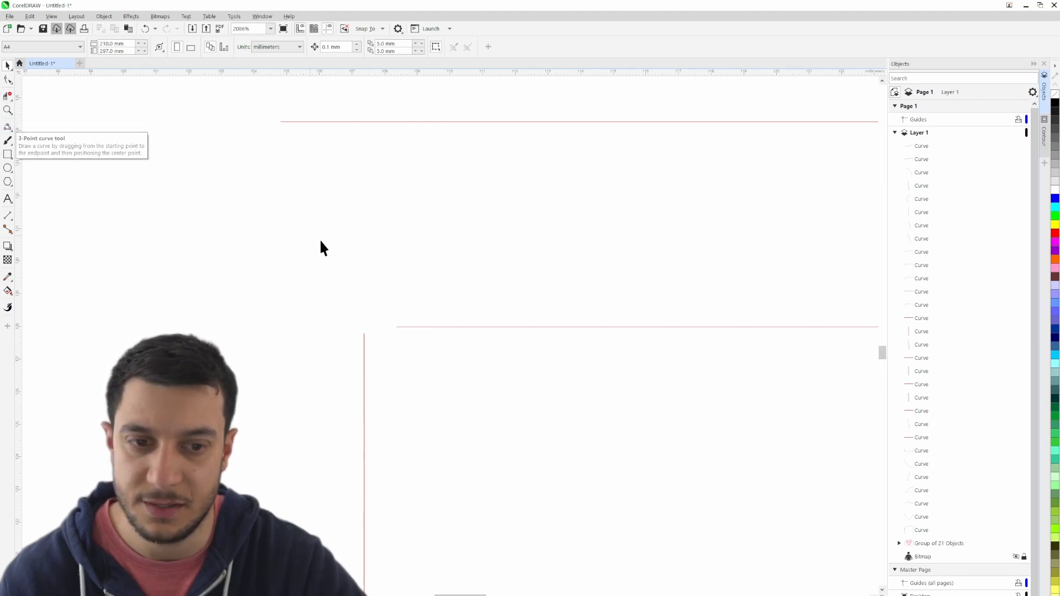
drag(664, 318, 5, 280)
drag(265, 265, 337, 292)
- Join the hip's lower line to the hip's side and the leg's outer edge with rounded 3-point curves, about 1.1 by 2.3 mm together
click(8, 128)
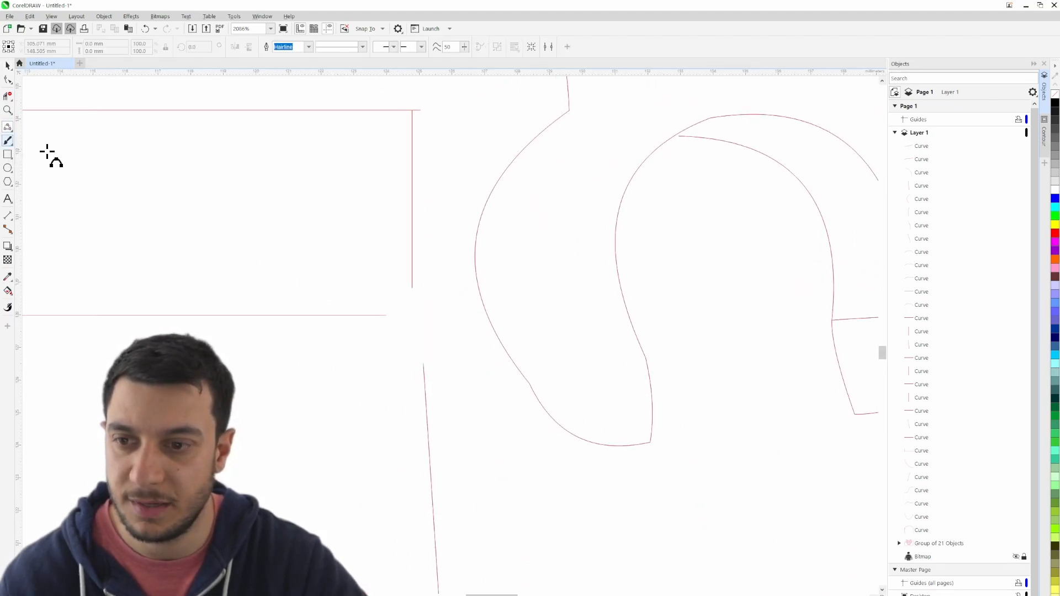
drag(395, 315, 423, 364)
click(406, 303)
click(420, 344)
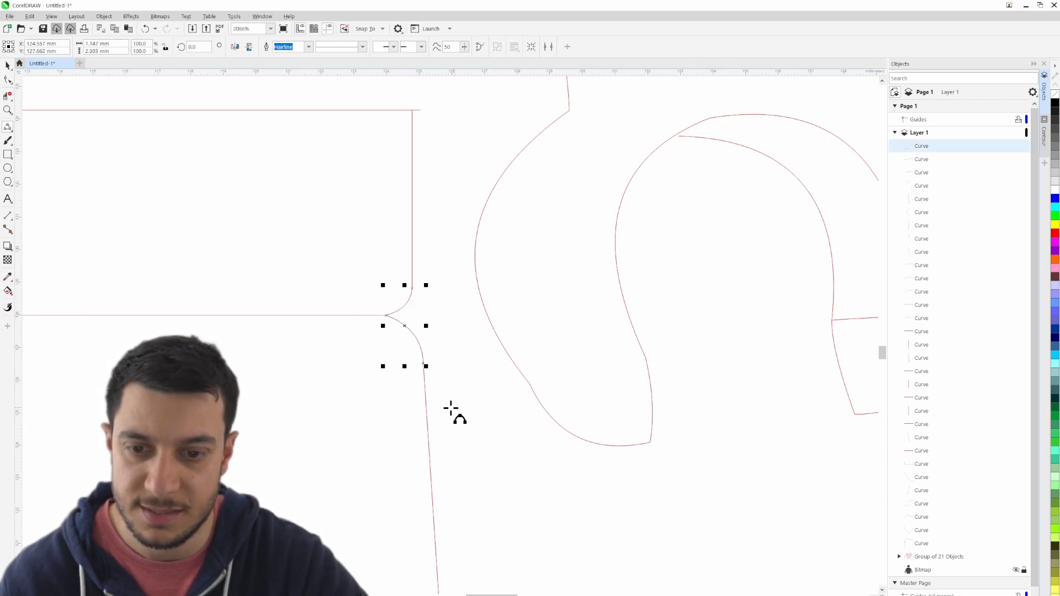
- Round the leg's upper inner corner with a small 3-point curve from the hip line's inner end to the leg's inner edge
scroll(451, 409, down, 2)
scroll(275, 319, up, 4)
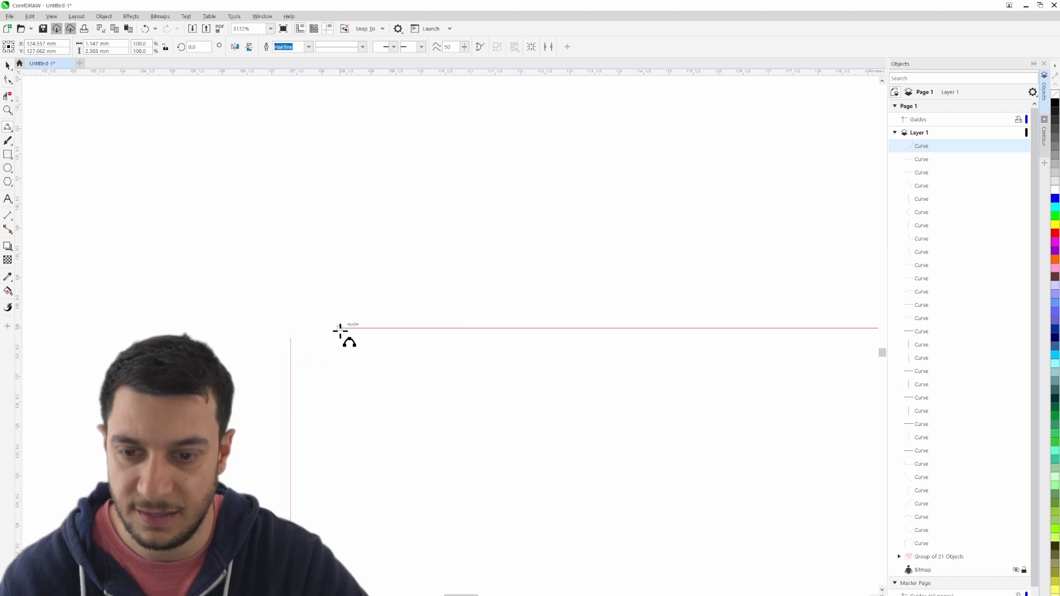
drag(295, 359, 290, 362)
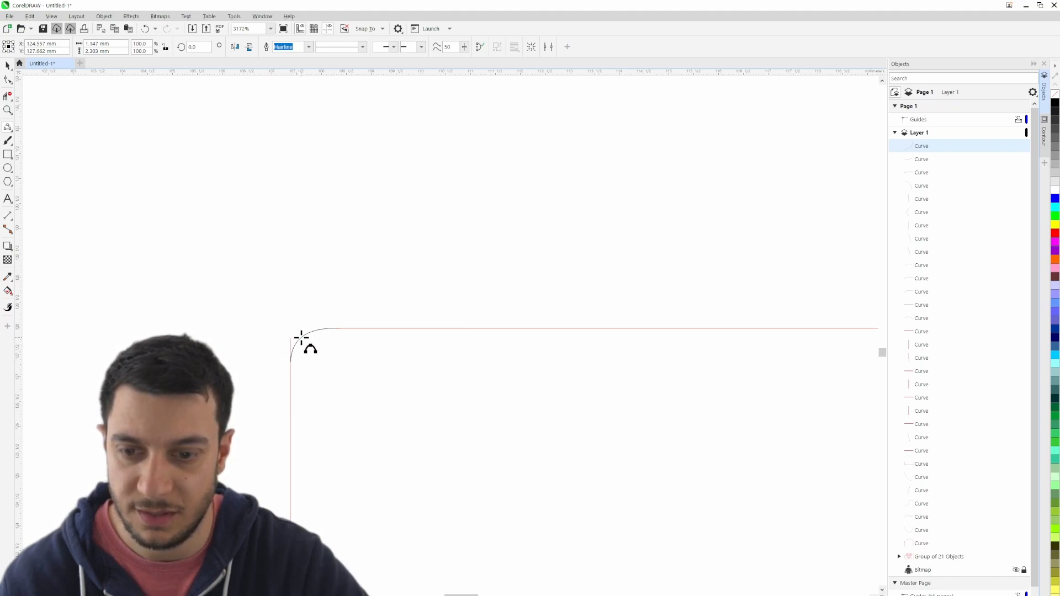
click(301, 336)
- Trim the leftover line segment outside the leg's rounded upper inner corner and show the reference bitmap again
click(8, 95)
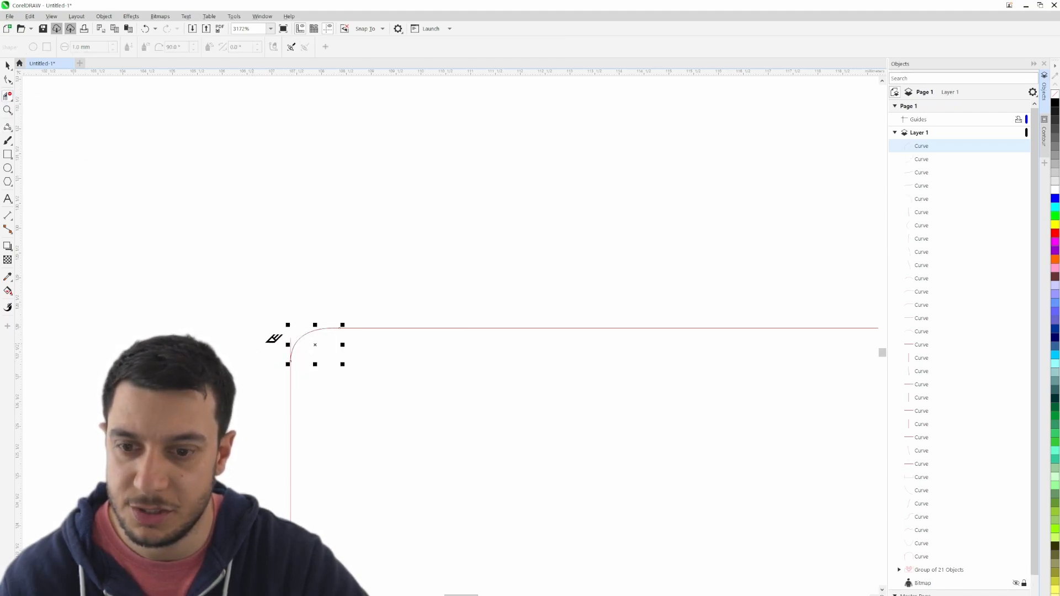
scroll(929, 473, down, 1)
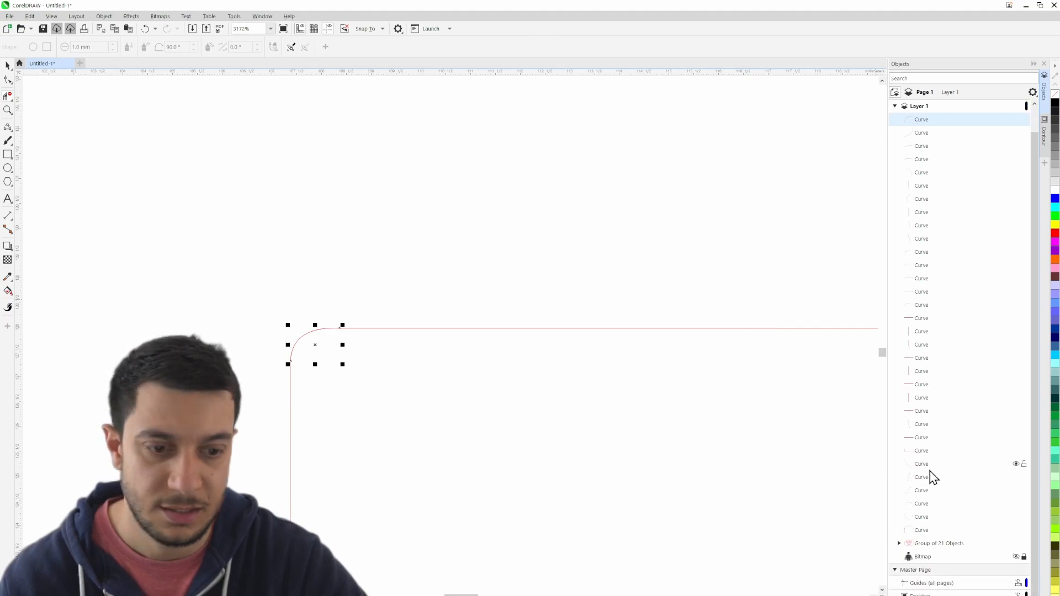
click(1016, 557)
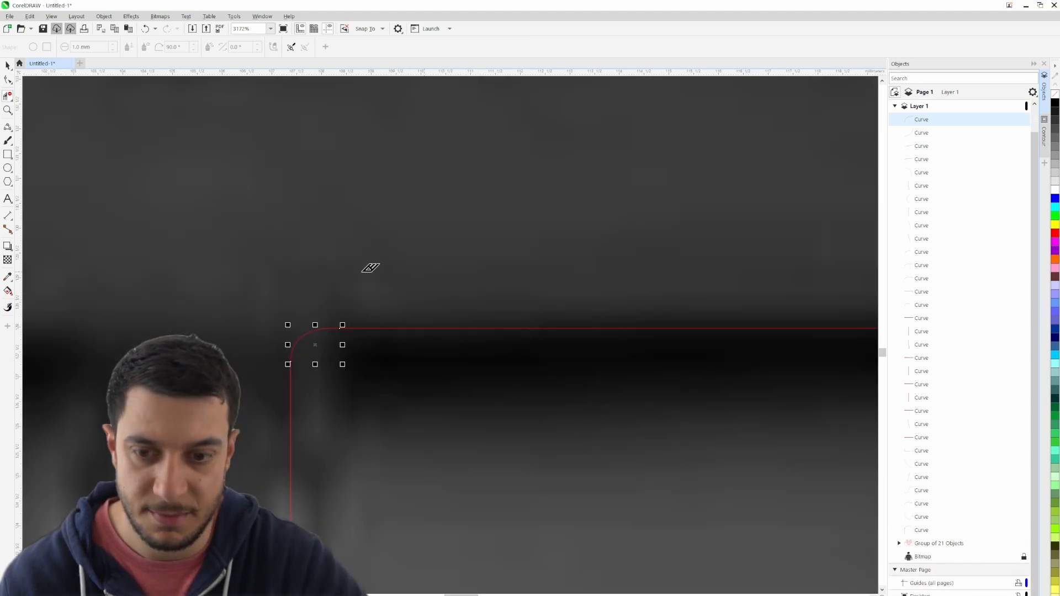
- Compare the traced hip, hand, torso and arm outlines with the reference image, and hide the bitmap again
click(8, 65)
scroll(346, 286, down, 4)
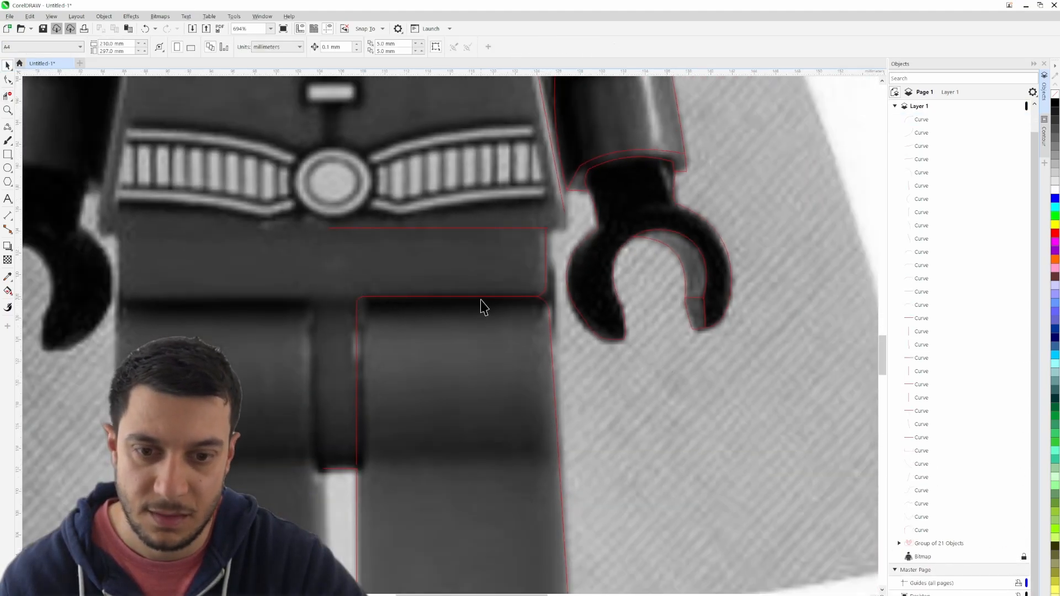
scroll(356, 466, up, 5)
scroll(332, 478, down, 3)
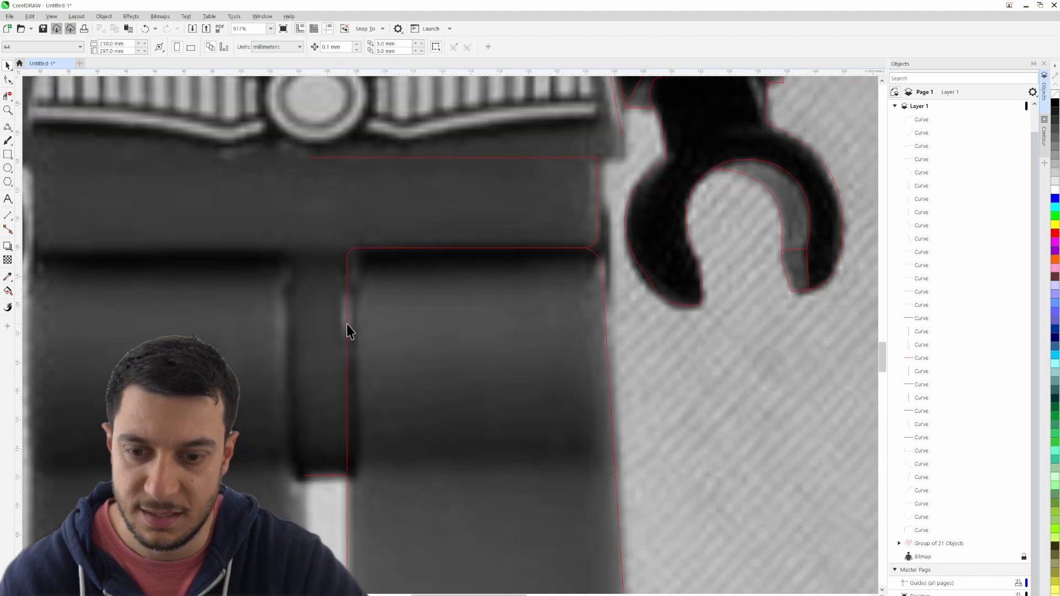
drag(618, 205, 581, 390)
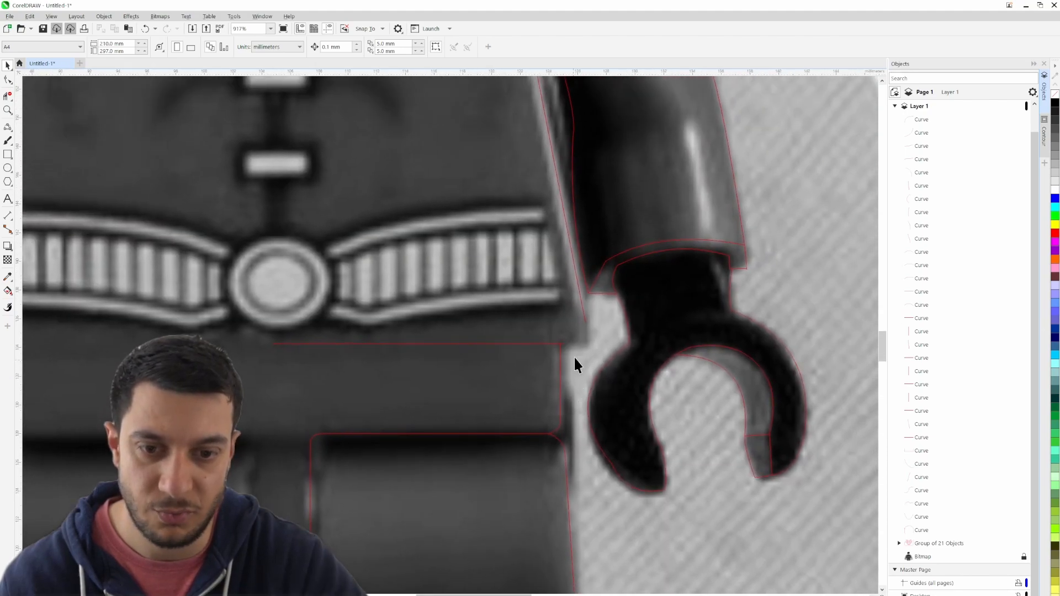
drag(478, 189, 512, 496)
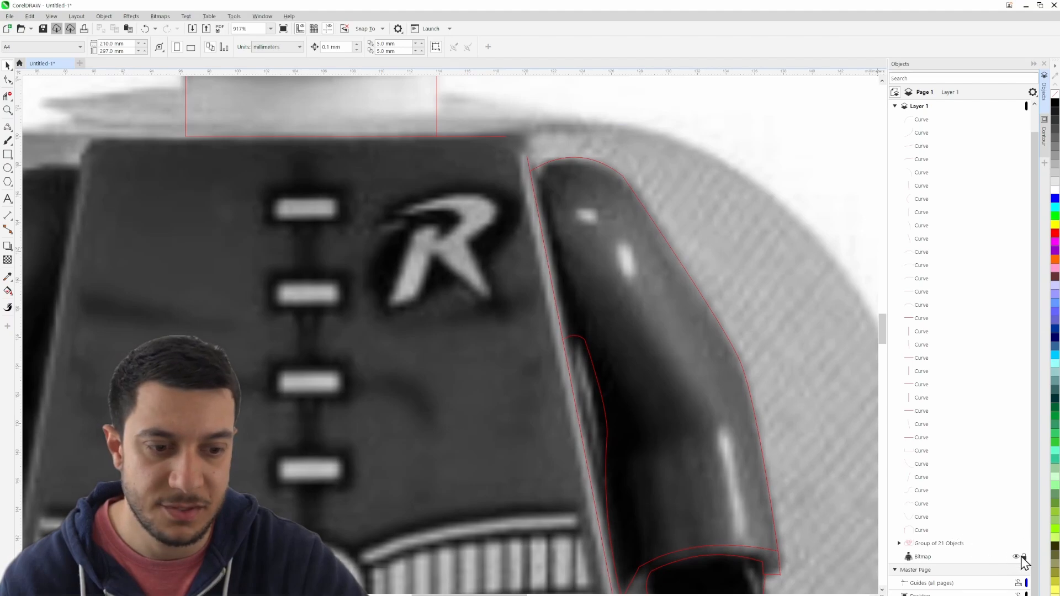
click(1017, 556)
- Round the torso's upper and lower outer corners with 3-point curves, about 1.5 by 1.4 mm and 1.5 by 1.5 mm
click(8, 128)
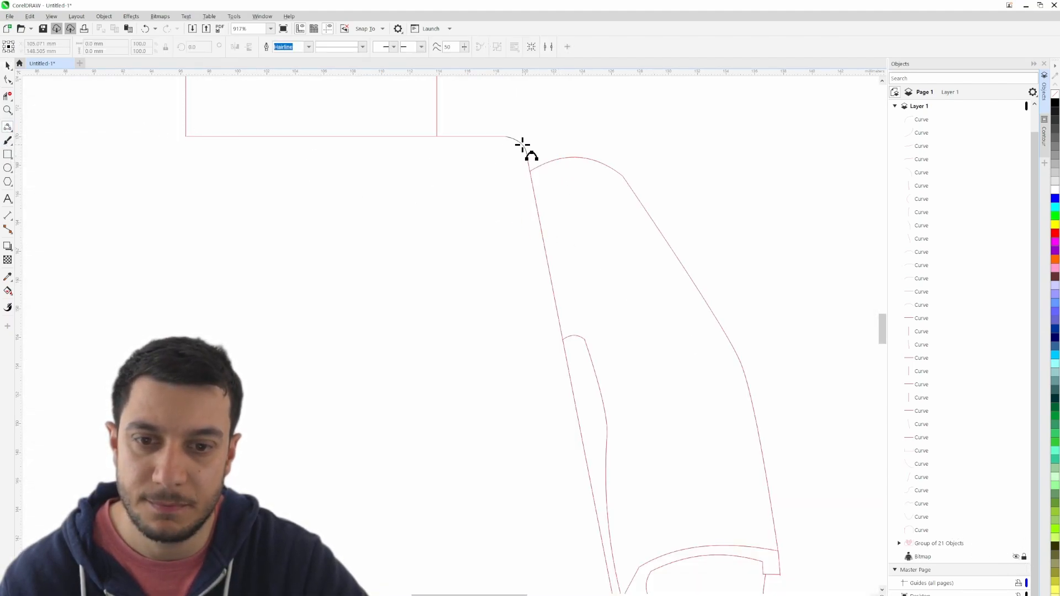
click(522, 145)
drag(625, 361, 600, 136)
scroll(596, 429, up, 2)
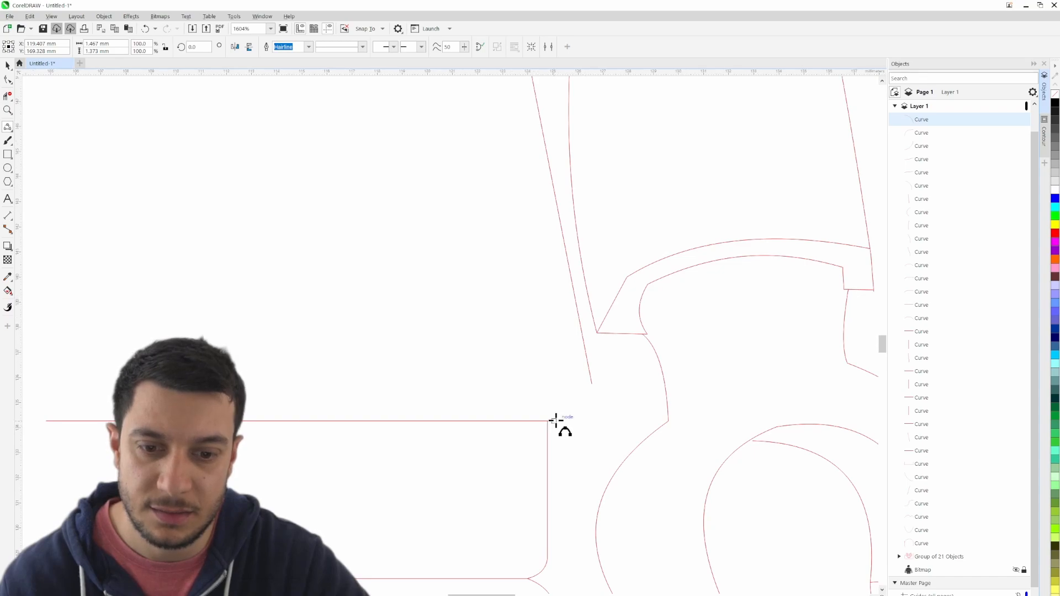
drag(555, 421, 592, 383)
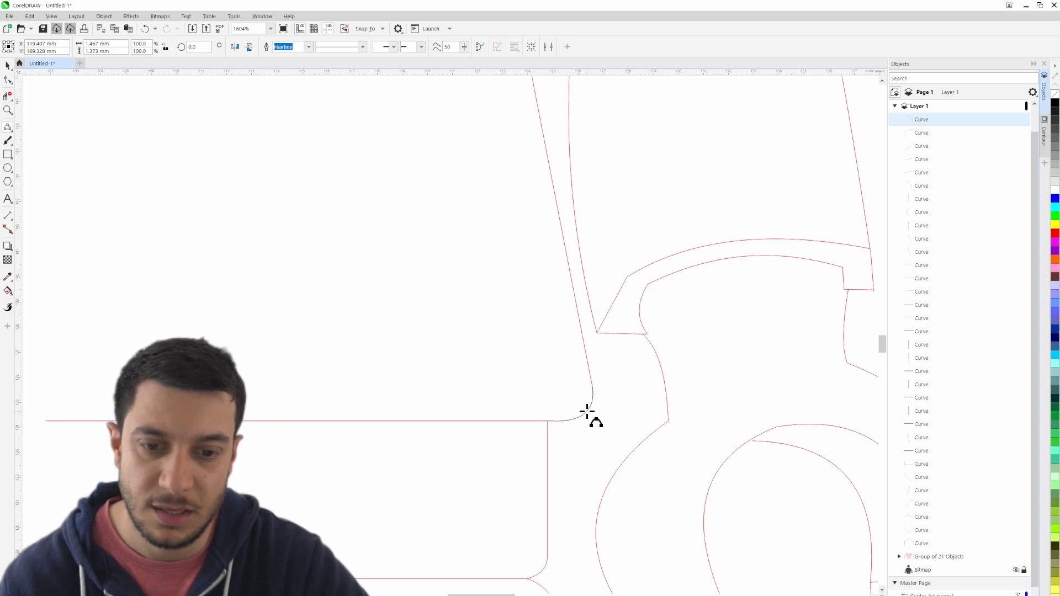
click(586, 411)
scroll(599, 414, down, 5)
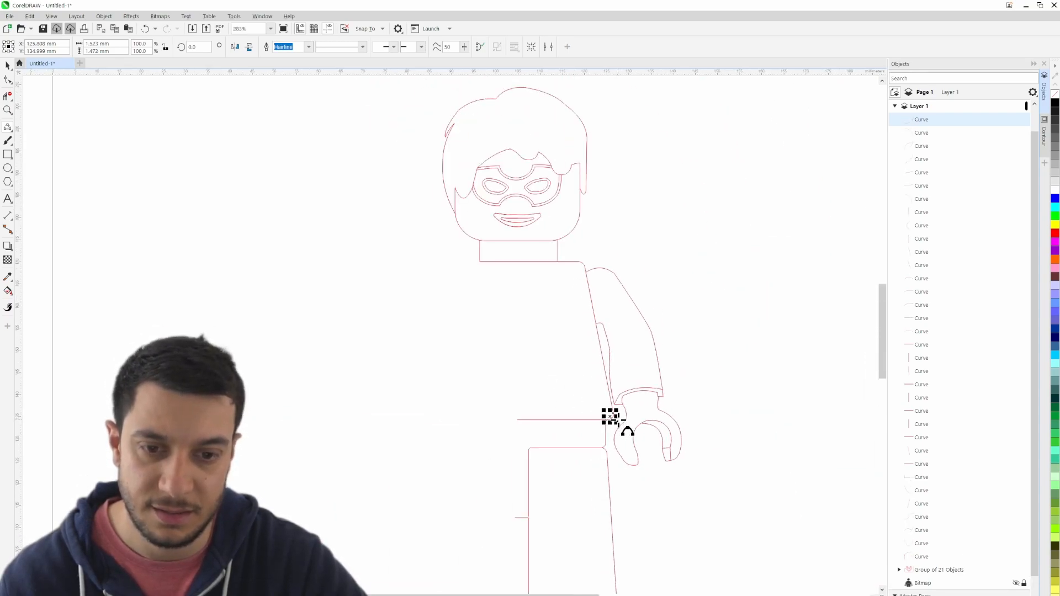
- Draw a vertical 2-point centre line about 118 mm long from the middle of the neck's base to below the feet
click(8, 67)
click(433, 398)
drag(770, 357, 722, 230)
scroll(722, 308, down, 2)
drag(721, 324, 627, 358)
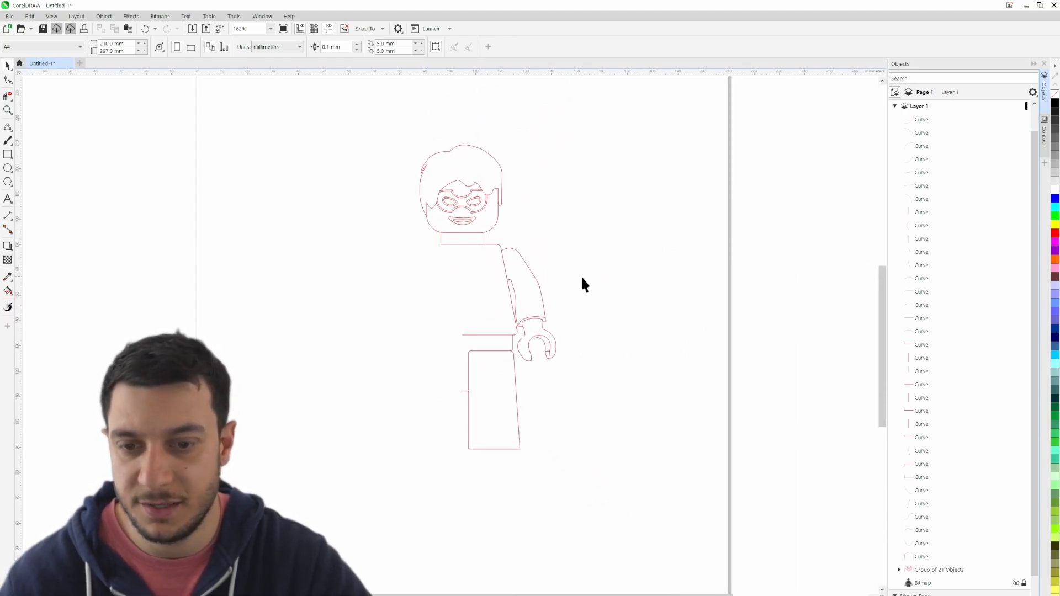
click(8, 128)
click(45, 138)
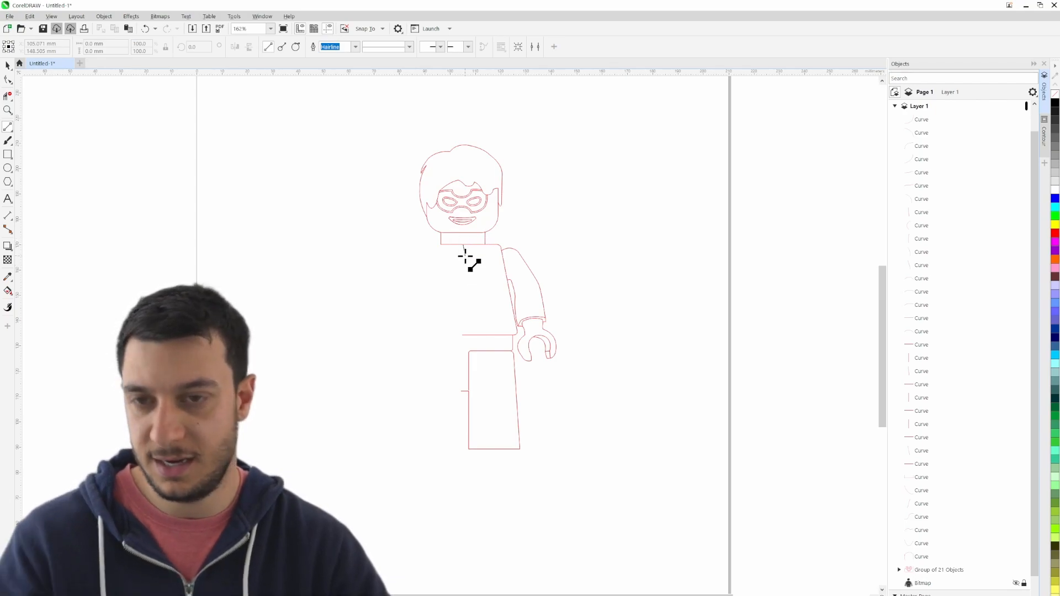
drag(469, 318, 466, 461)
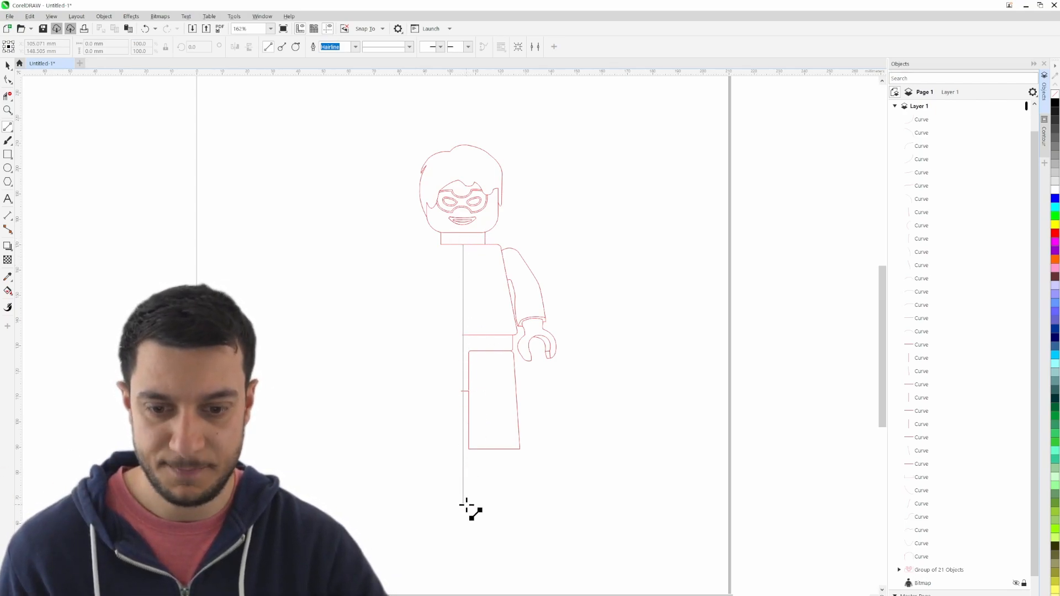
drag(467, 506, 463, 542)
- Select the traced half of the body together with the centre line and create a horizontally mirrored copy
click(8, 66)
click(406, 397)
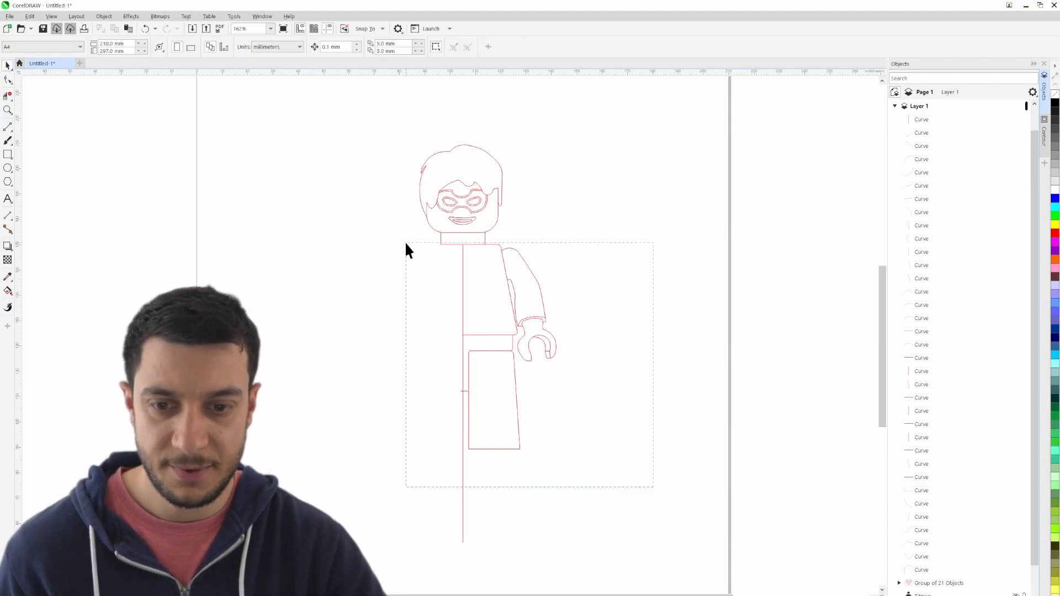
drag(403, 240, 403, 240)
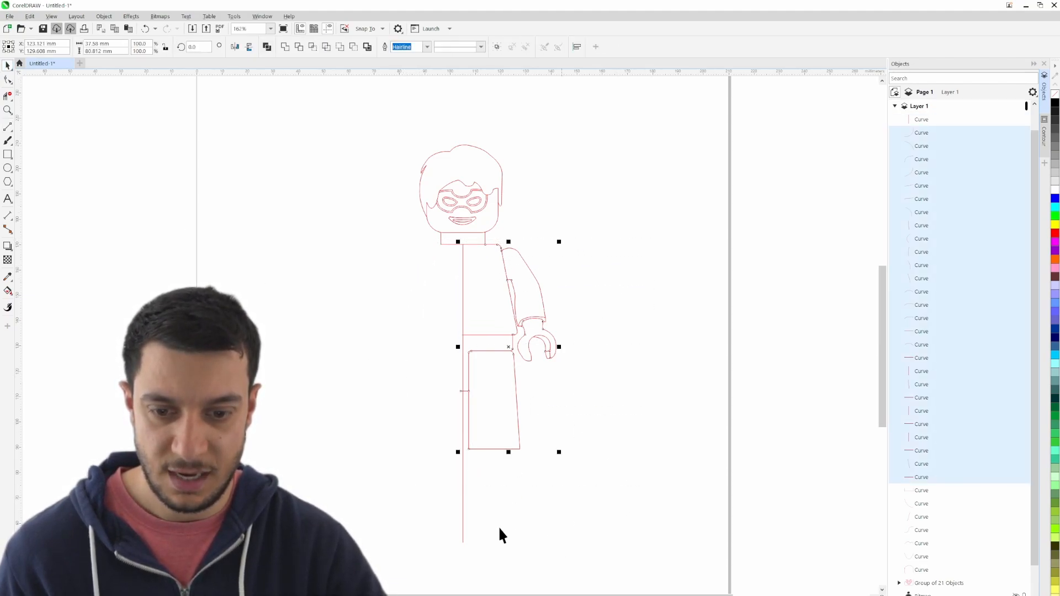
shift+click(462, 518)
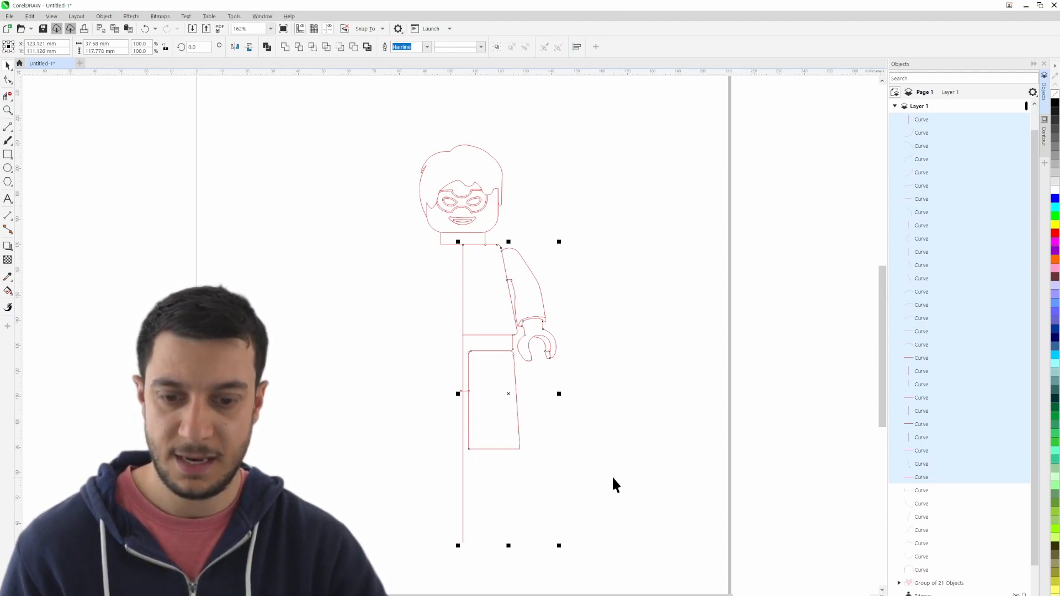
click(237, 48)
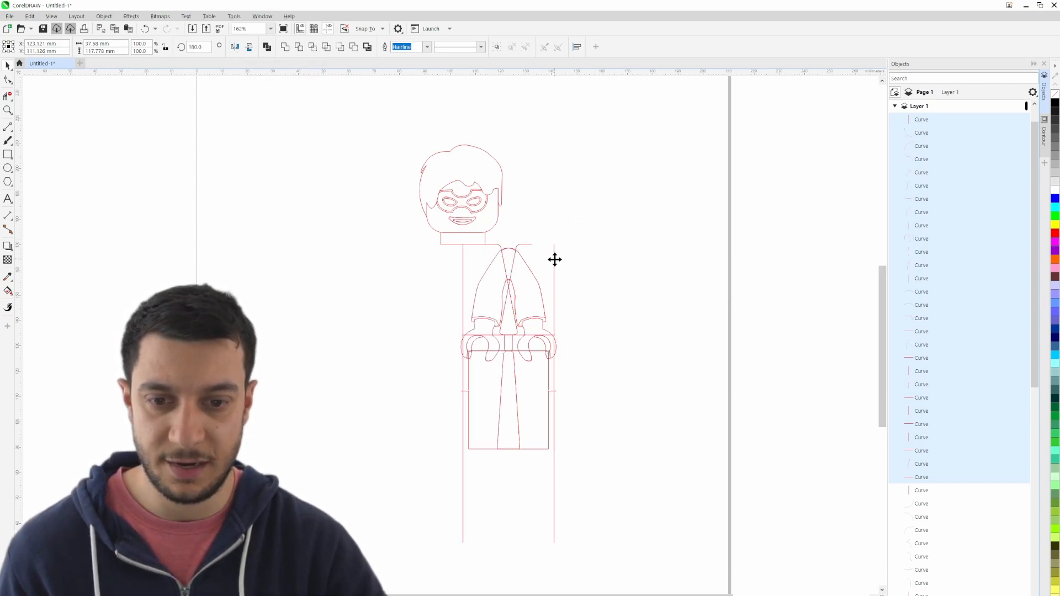
- Move the mirrored body half so its centre line coincides with the original's, and delete the centre line
drag(554, 258, 318, 238)
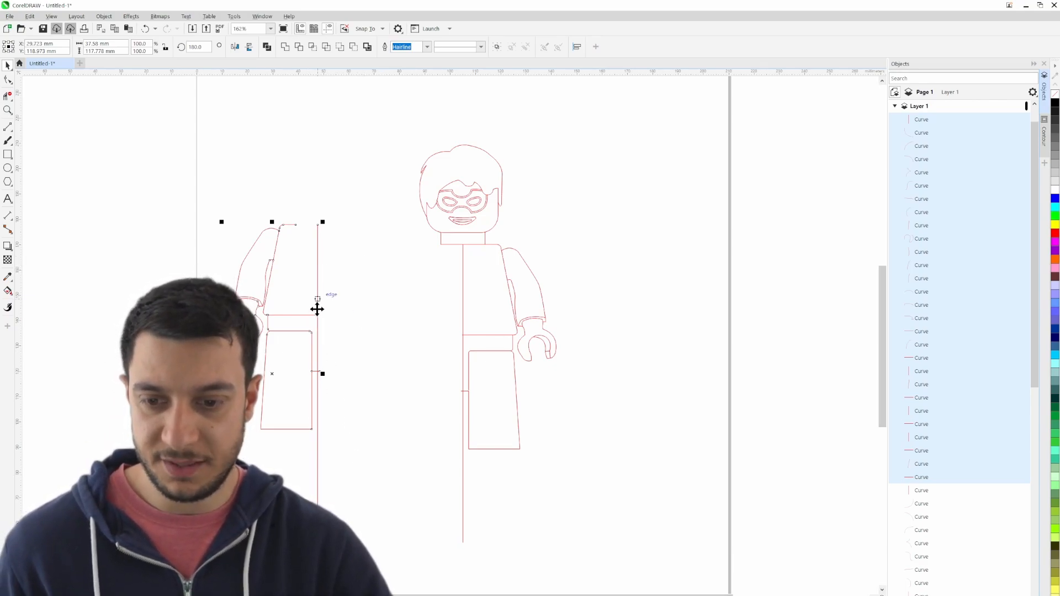
drag(319, 530, 465, 541)
click(593, 474)
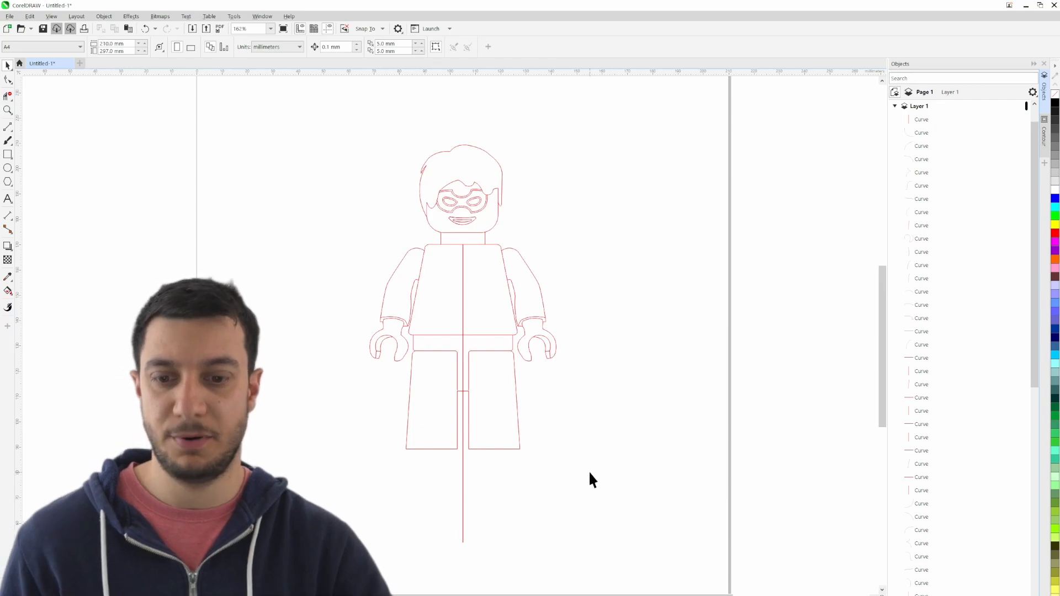
click(463, 505)
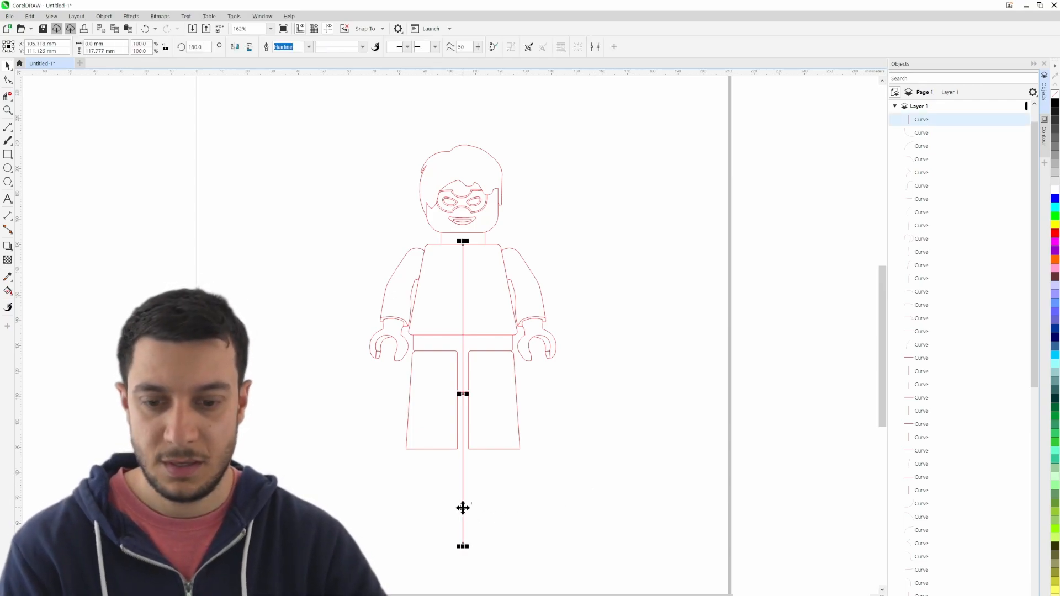
key(Delete)
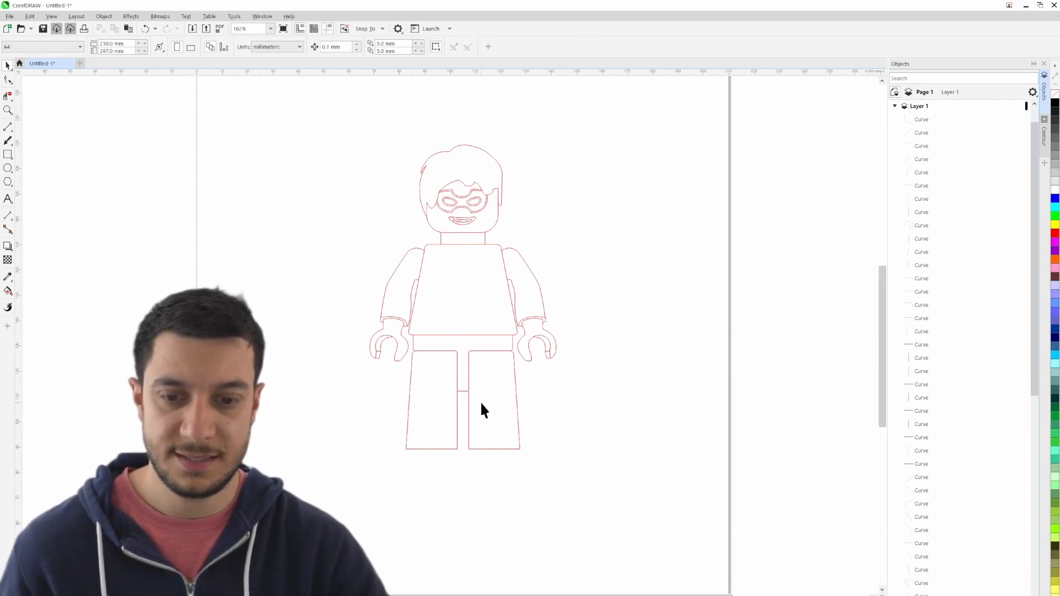
- Join the mirrored leg's upper inner edge to the short line between the legs with a 3-point curve about 0.18 mm wide
scroll(467, 393, up, 2)
scroll(467, 393, up, 5)
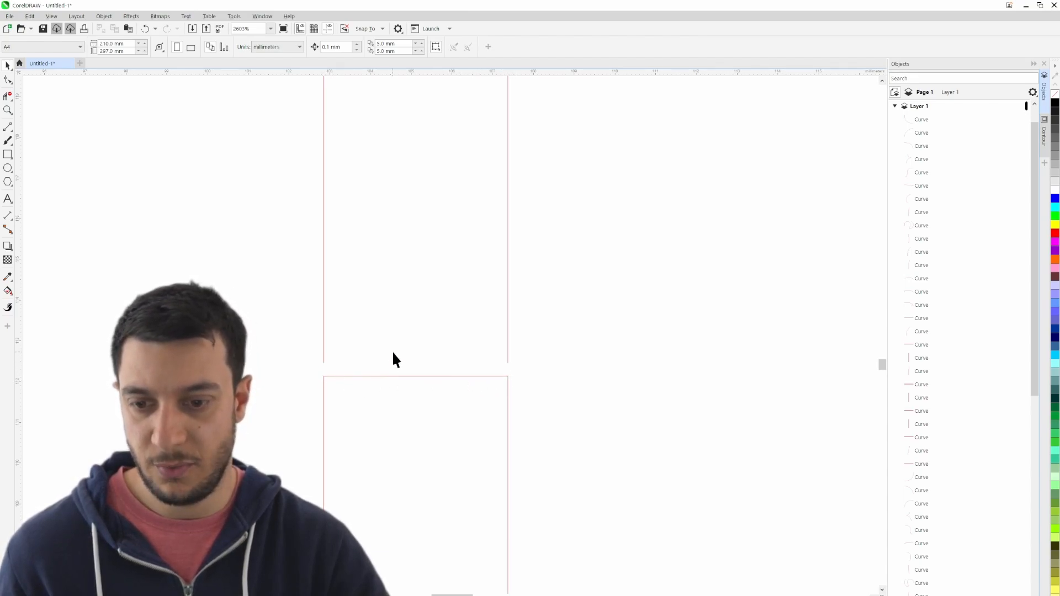
click(9, 128)
click(55, 194)
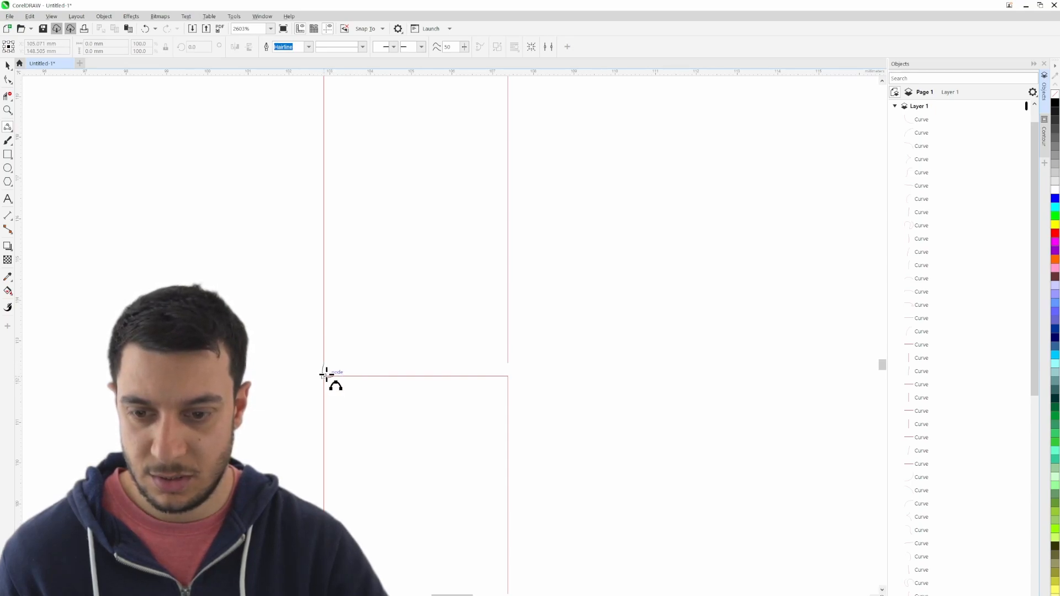
scroll(329, 367, up, 5)
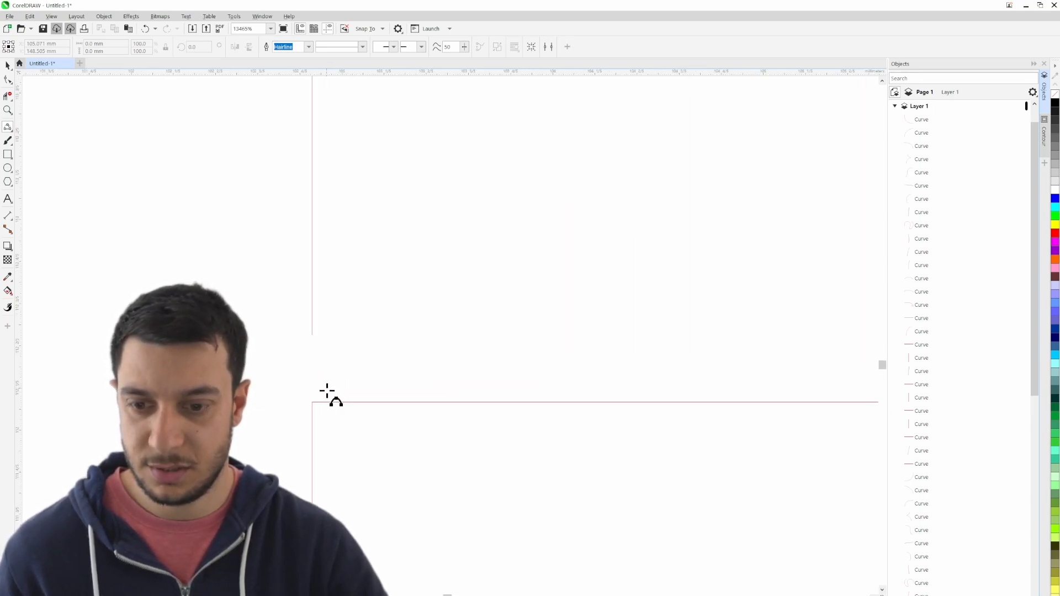
drag(294, 291, 369, 419)
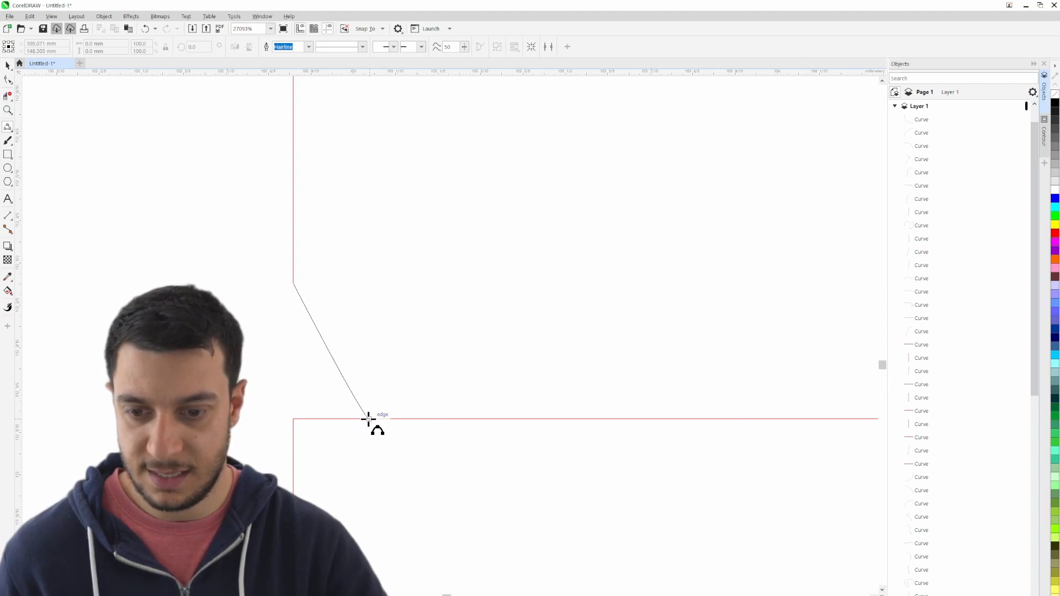
click(318, 392)
scroll(402, 411, down, 3)
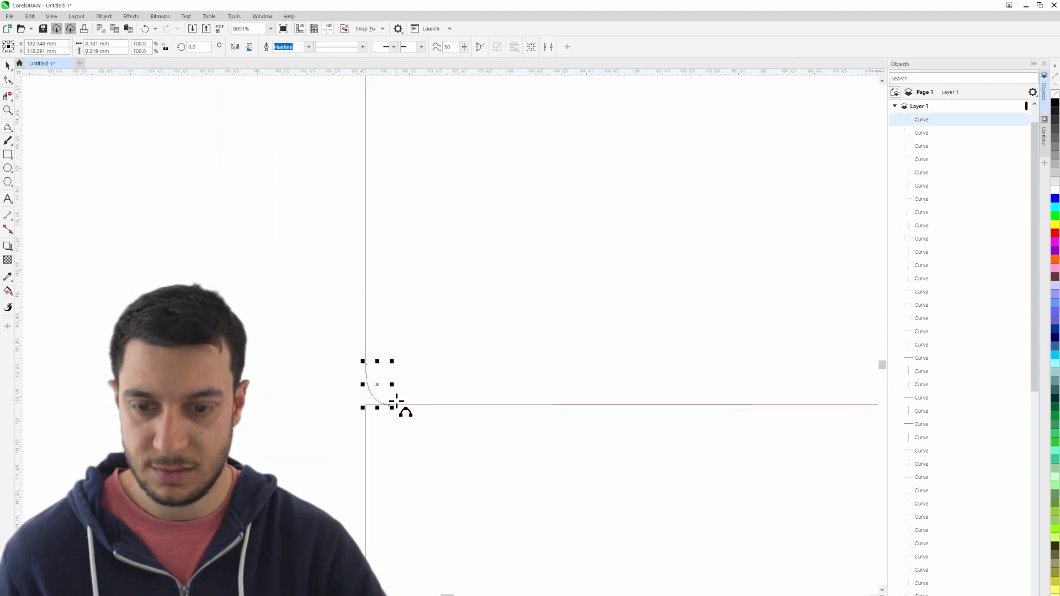
- Round the corner below that curve with another 3-point curve, and trim the leftover sharp corner segments
scroll(390, 432, up, 4)
drag(321, 400, 422, 315)
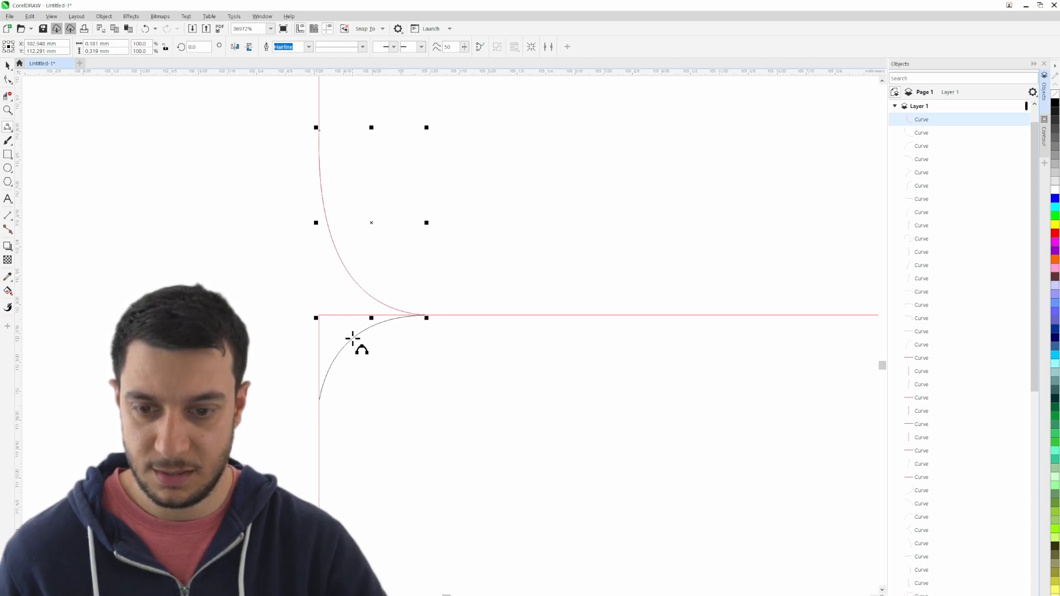
click(353, 340)
click(9, 96)
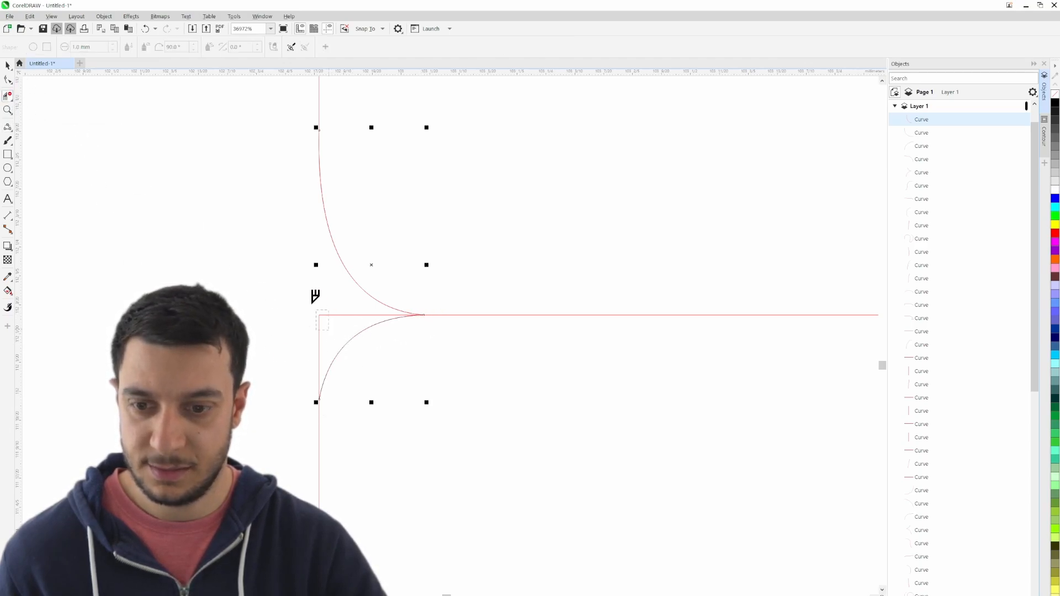
scroll(314, 331, down, 7)
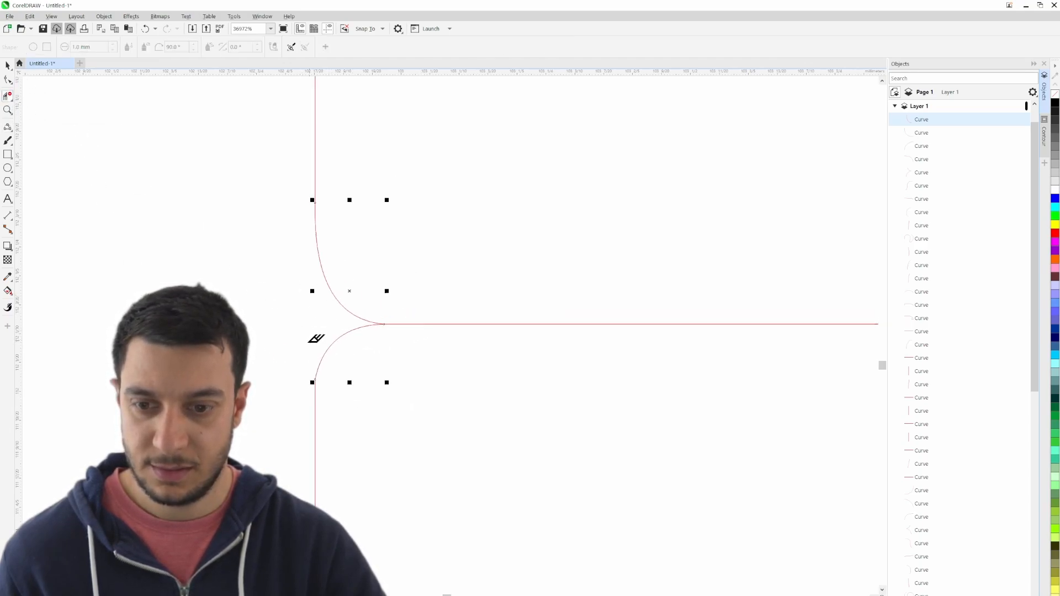
- Select the two rounded corner curves at the end of the short line between the legs and create a horizontally mirrored copy in place
click(7, 65)
scroll(243, 337, up, 3)
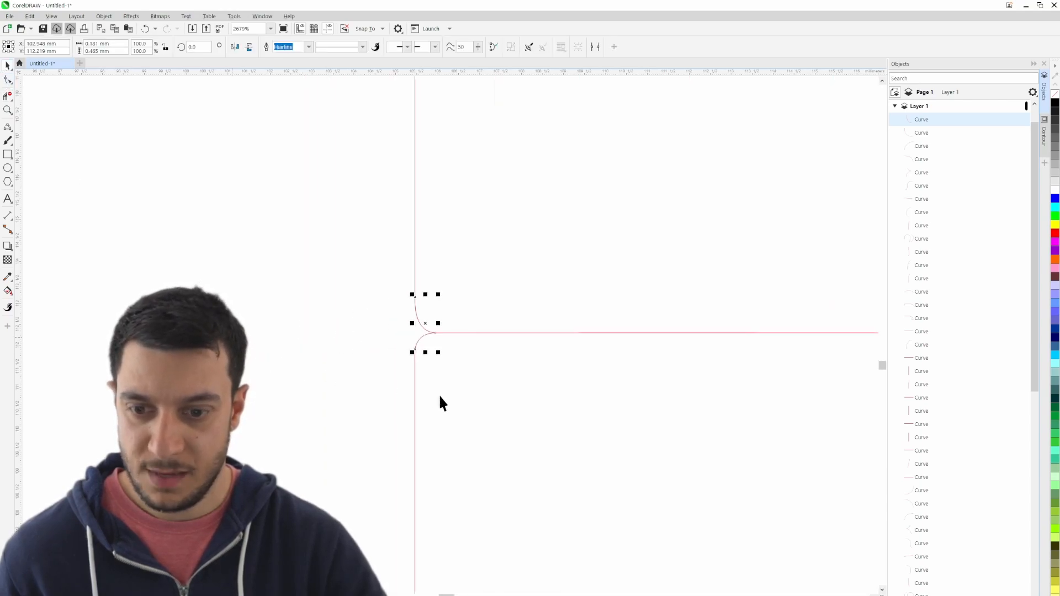
click(445, 351)
click(417, 341)
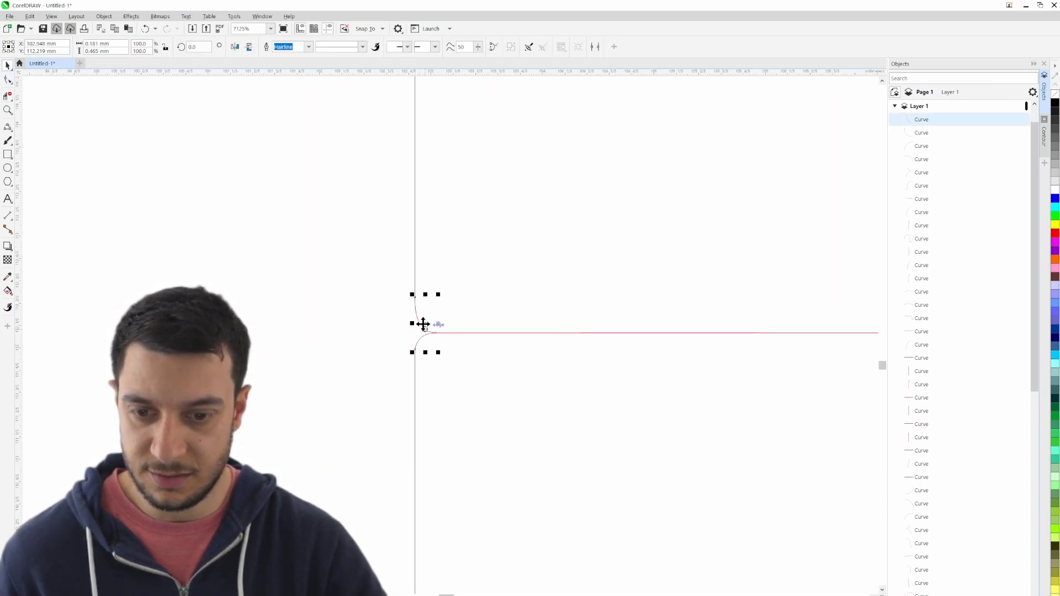
click(421, 330)
click(423, 333)
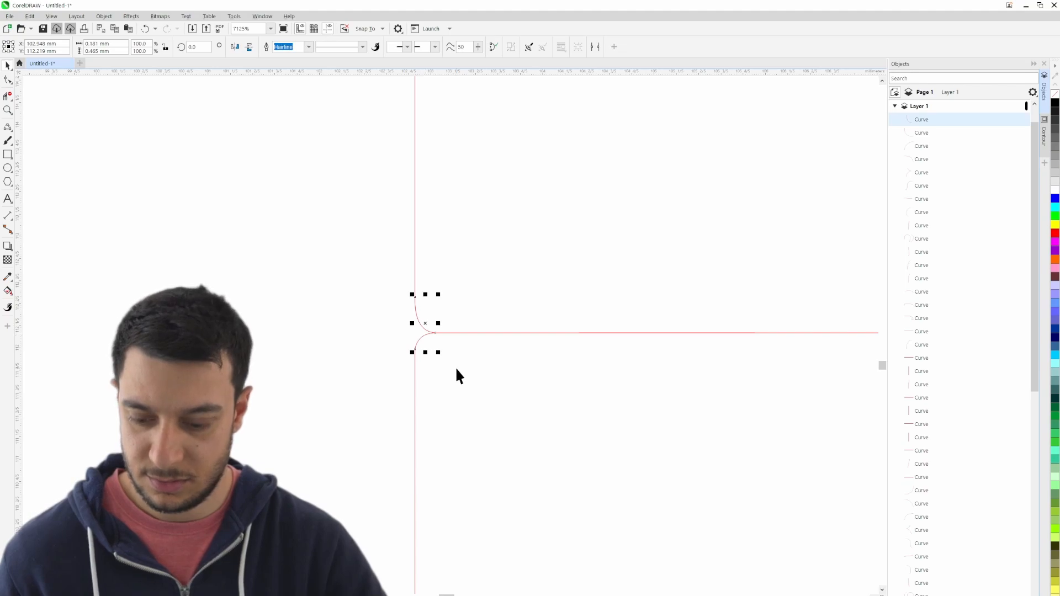
key(ctrl+v)
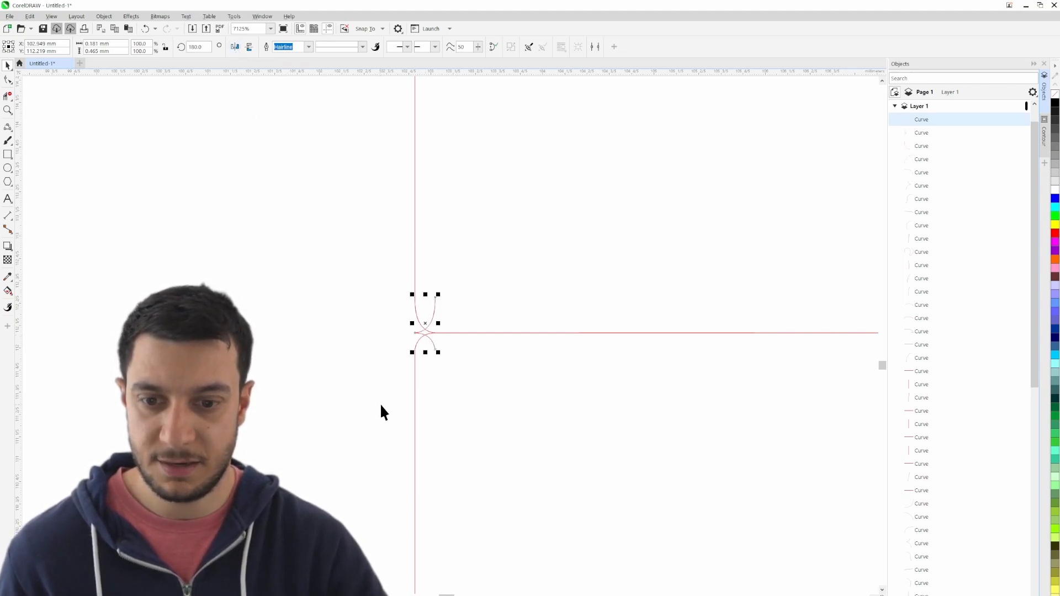
- Move the mirrored corner curves to the opposite end of the short line, touching the other leg's inner edge
drag(685, 356, 731, 353)
drag(735, 410, 226, 381)
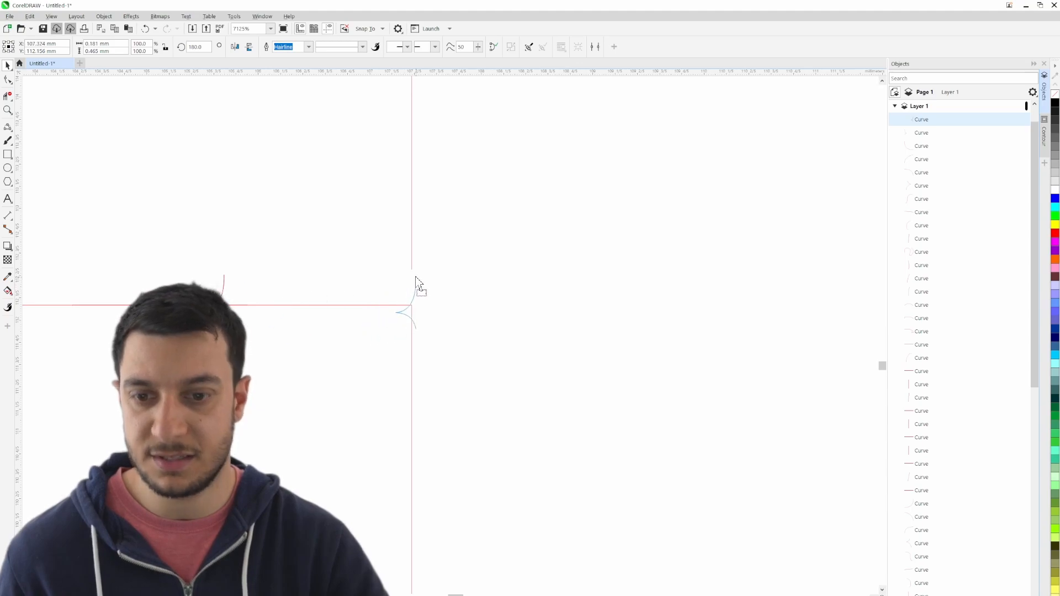
click(466, 248)
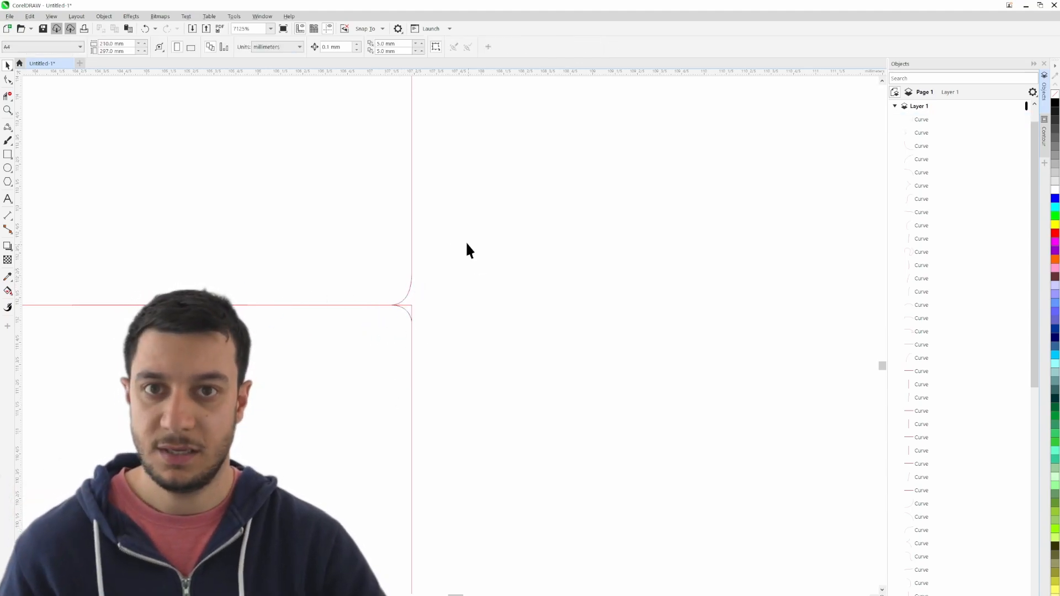
- Trim the leftover sharp corner segments beside the mirrored corner curves with the Virtual Segment Delete tool
scroll(402, 339, up, 5)
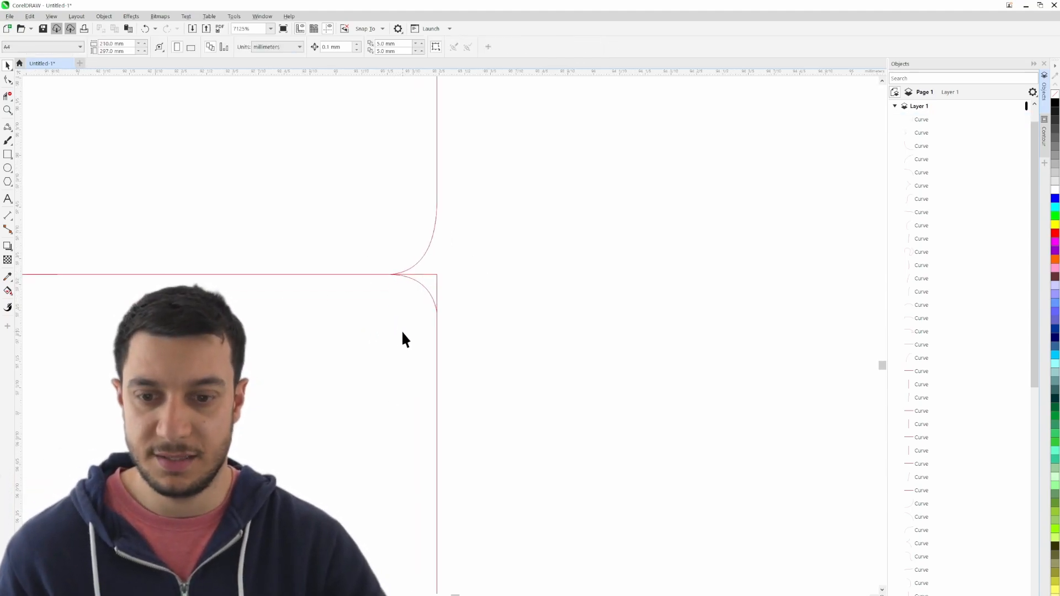
click(7, 97)
scroll(491, 314, down, 8)
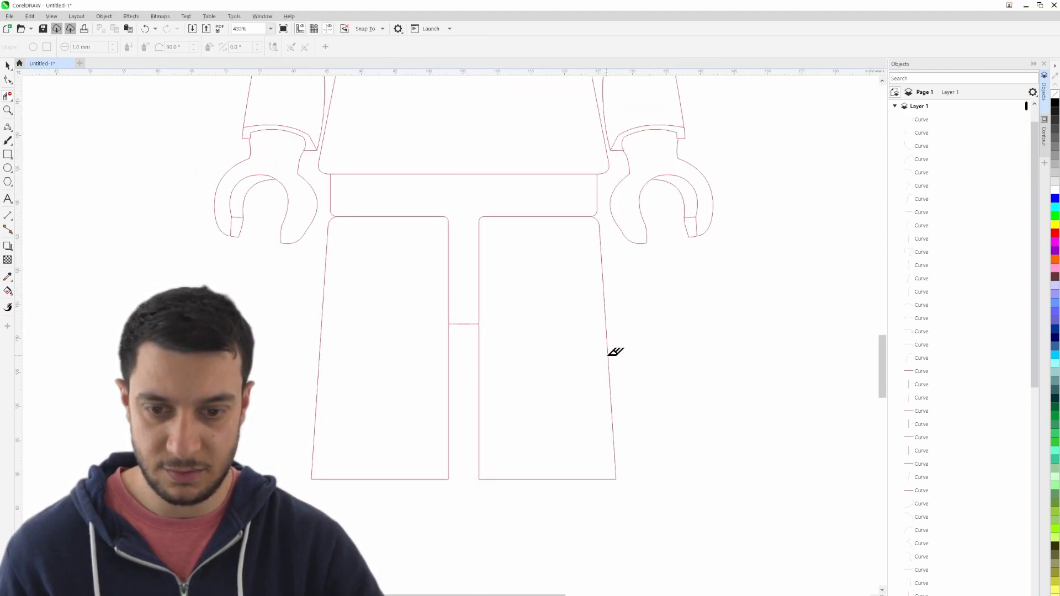
- Select all traced curves of the minifigure and group them into one object
scroll(544, 336, down, 1)
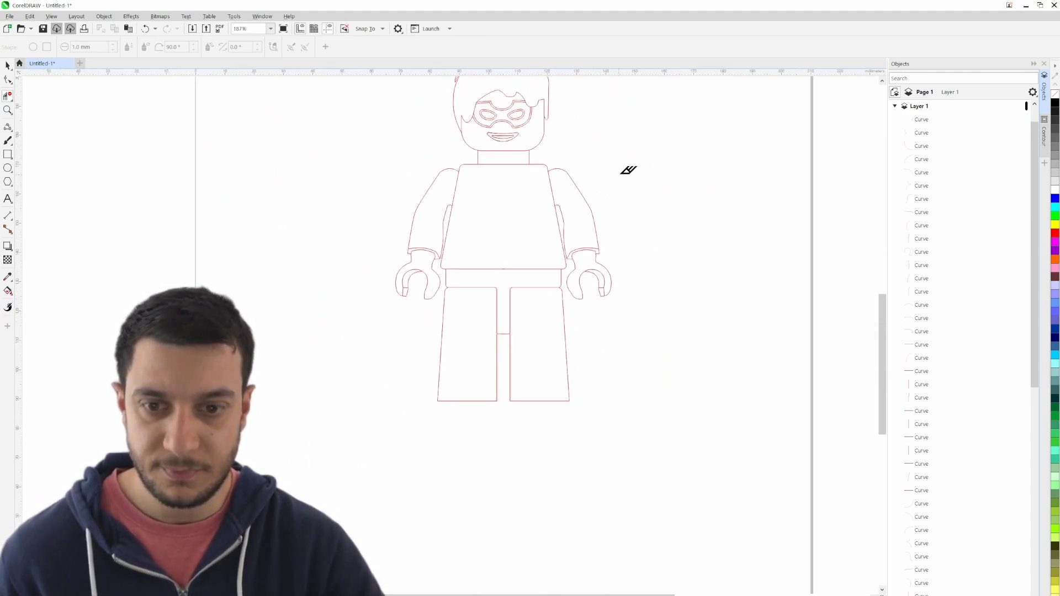
drag(627, 170, 612, 258)
click(8, 65)
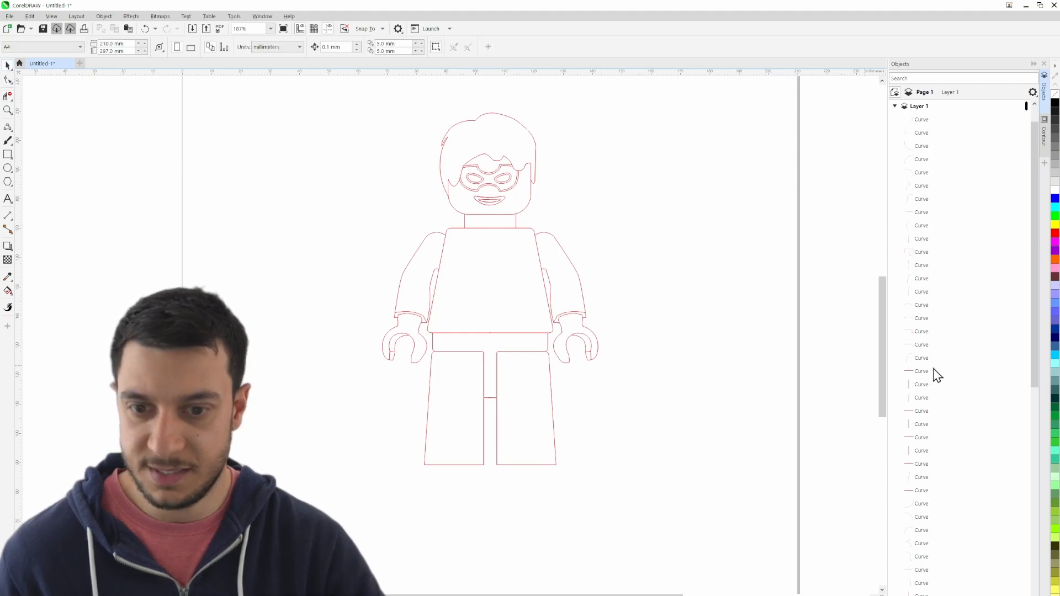
scroll(662, 291, down, 1)
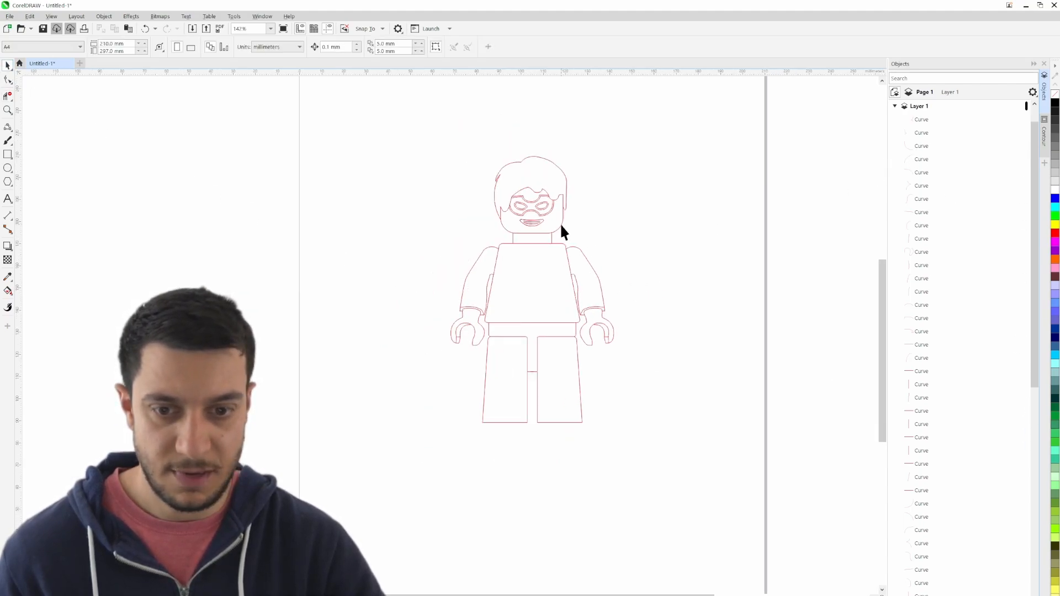
key(ctrl+a)
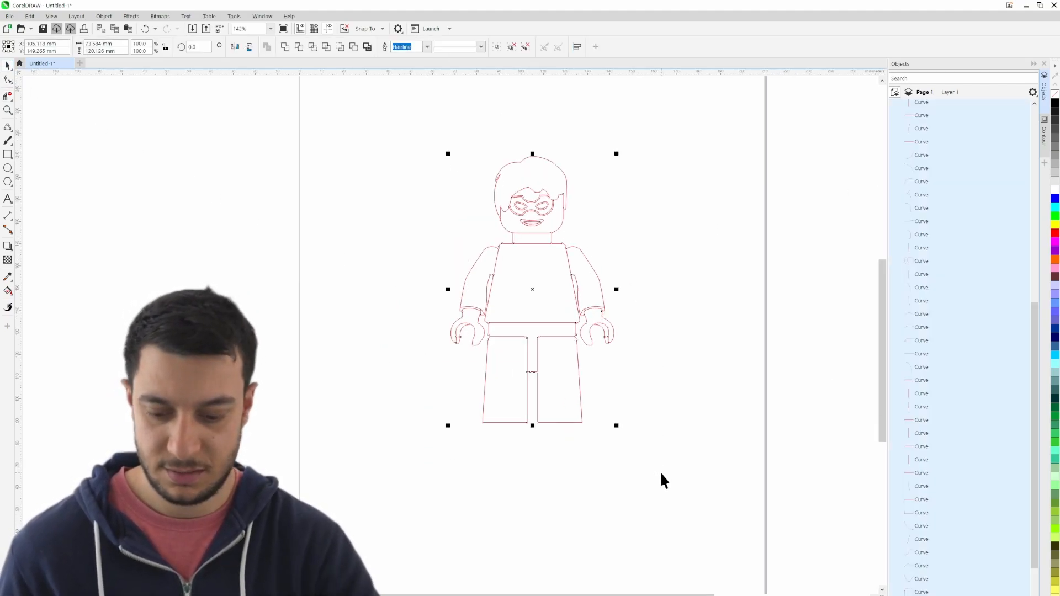
key(ctrl+g)
click(694, 360)
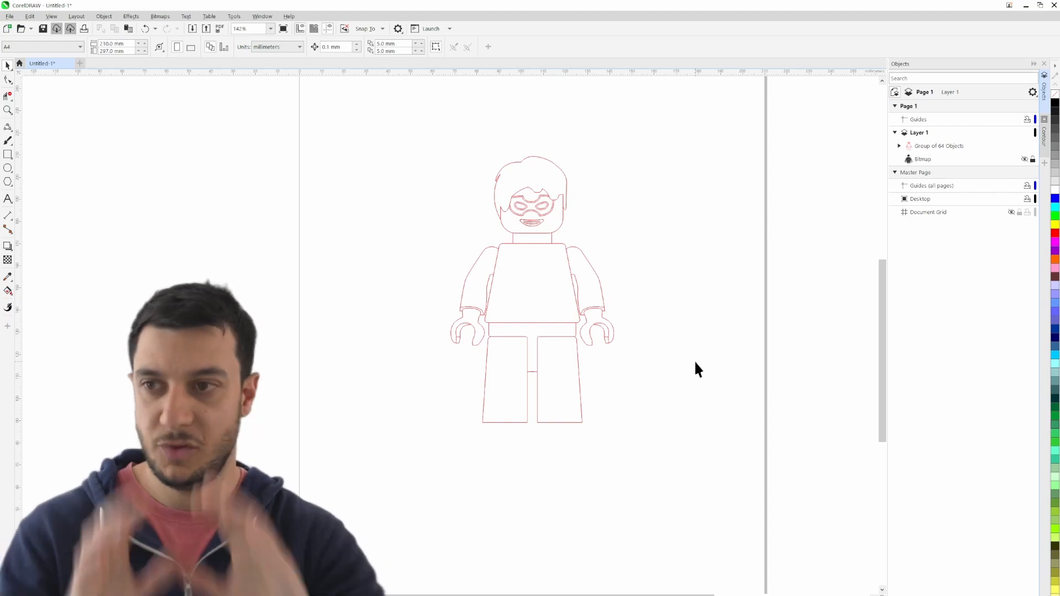
- Show the reference bitmap and trace the cape's top edge outward from the neck with a 3-point curve about 16 mm wide
click(1025, 160)
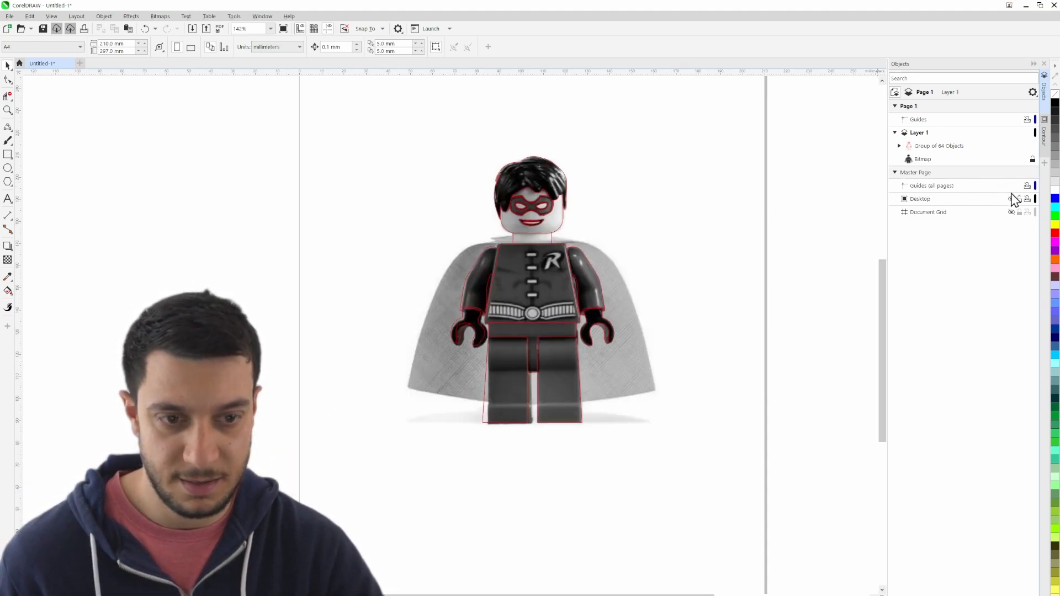
scroll(629, 438, up, 2)
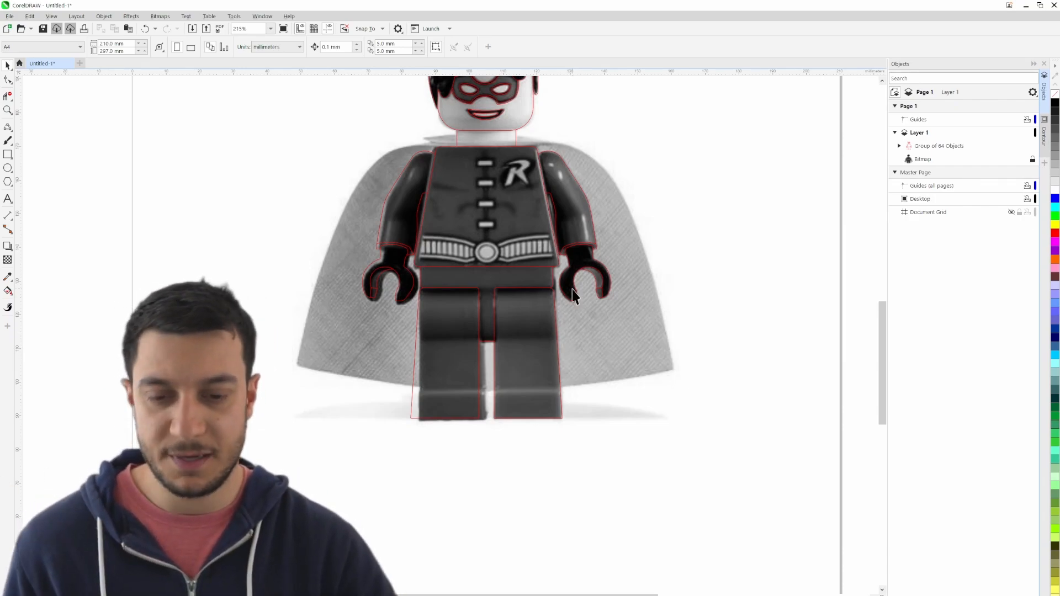
drag(604, 322, 627, 370)
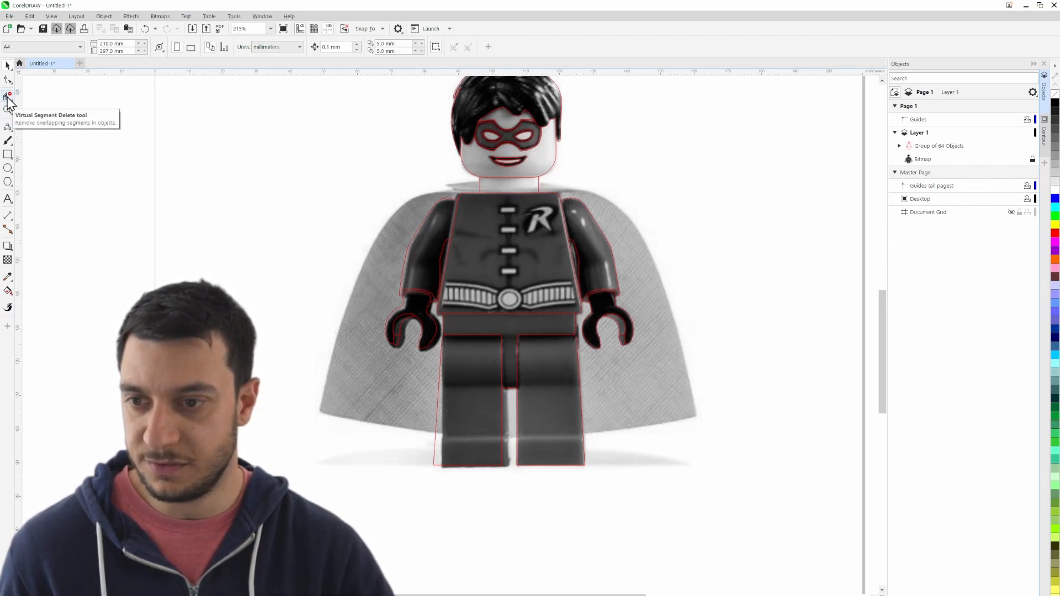
click(8, 126)
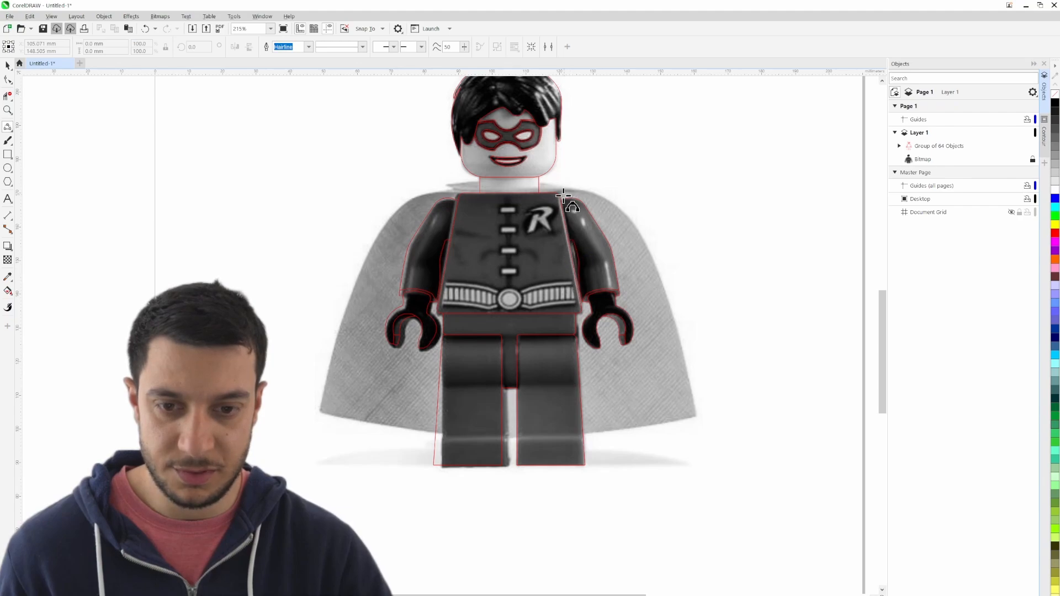
scroll(569, 198, up, 4)
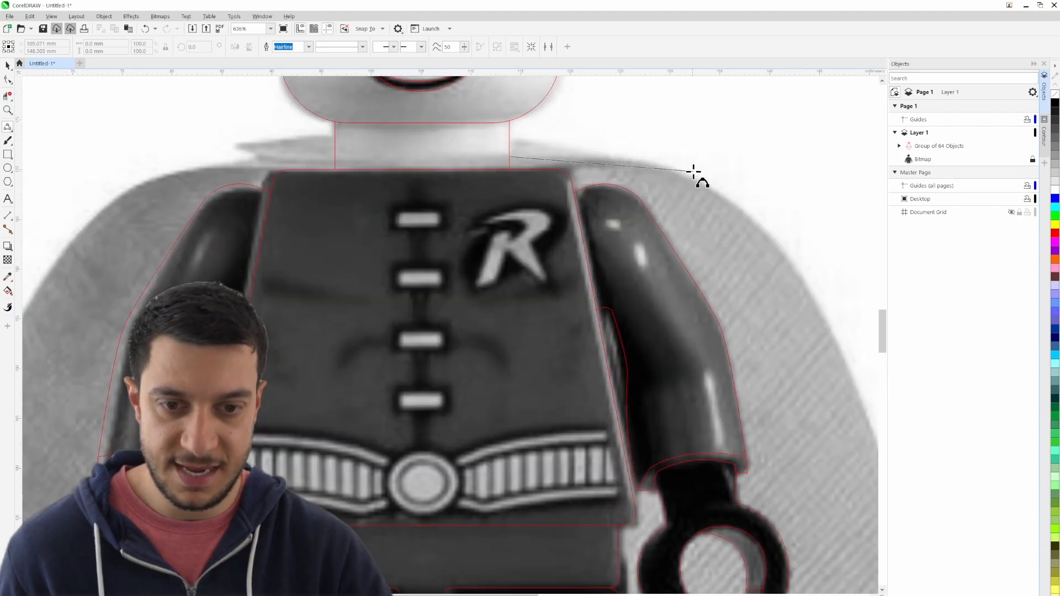
drag(670, 169, 642, 162)
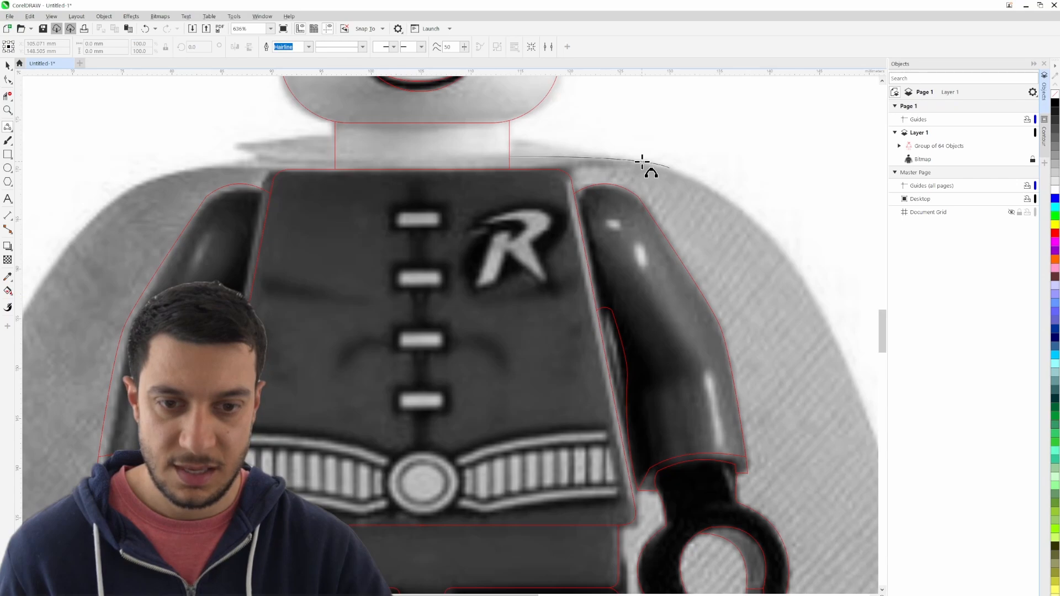
click(642, 162)
- Extend the cape outline around the shoulder with a 3-point curve, bringing it to about 37 mm wide and 30 mm high
drag(734, 256, 534, 168)
drag(504, 132, 497, 161)
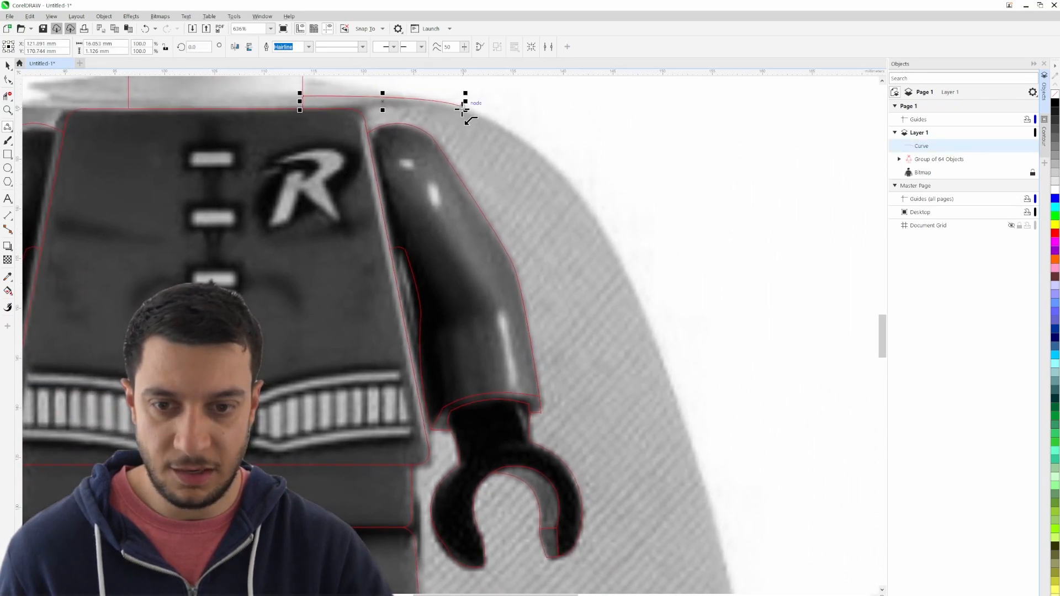
drag(675, 396, 582, 194)
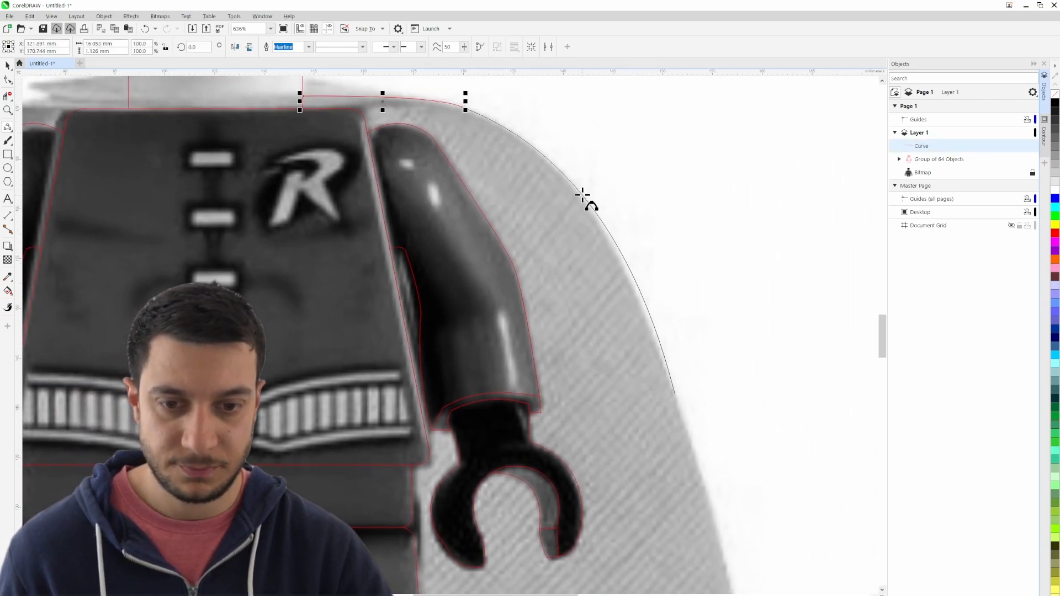
click(581, 195)
drag(649, 380, 578, 215)
scroll(582, 268, down, 1)
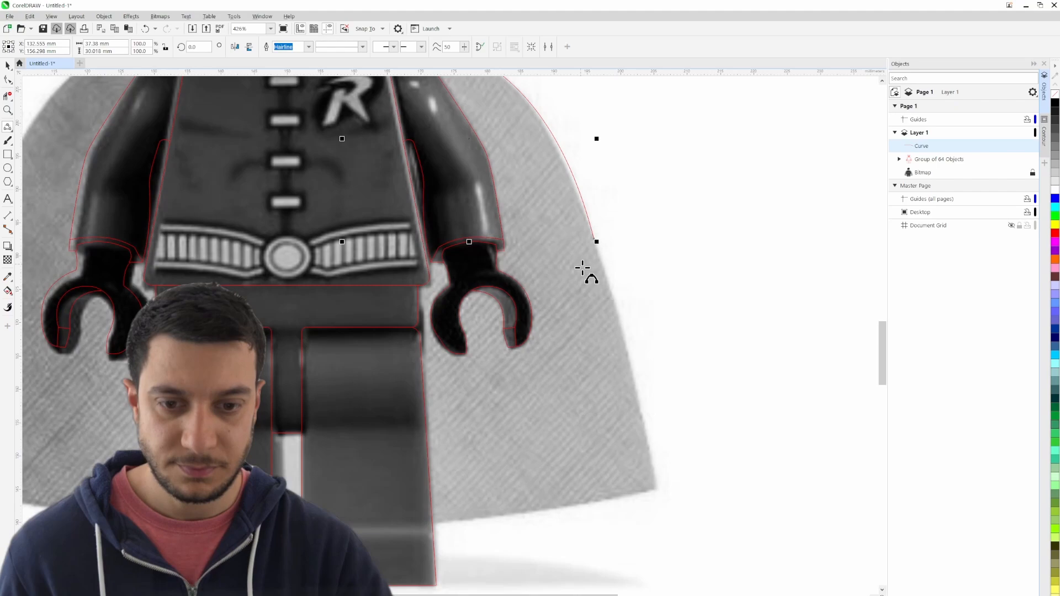
- Extend the cape outline down to its lower corner and along the curved hem to the opposite corner, about 112 mm wide overall
click(595, 240)
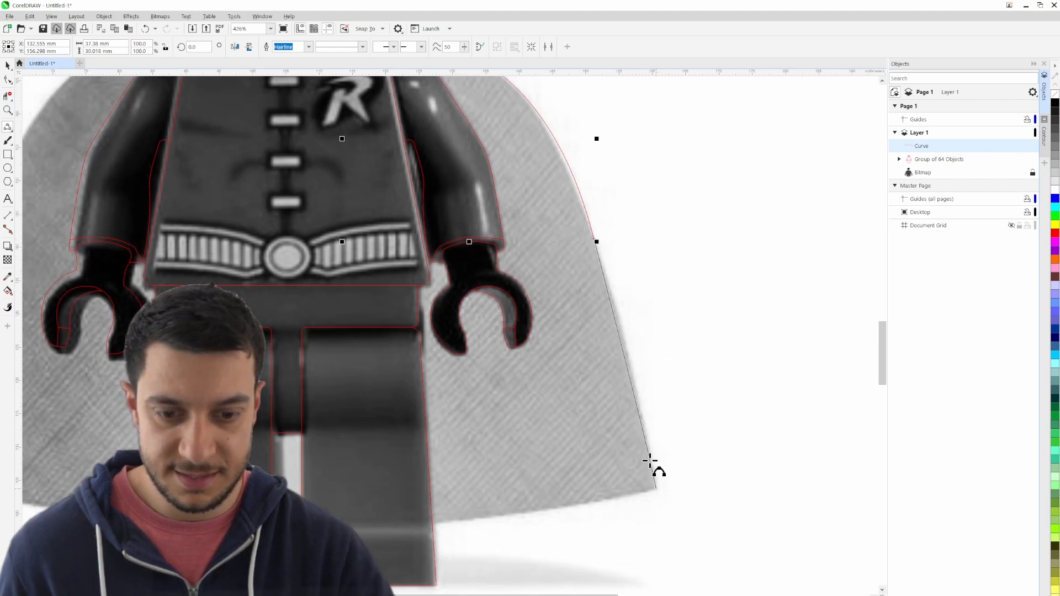
drag(650, 461, 630, 369)
drag(659, 567, 712, 449)
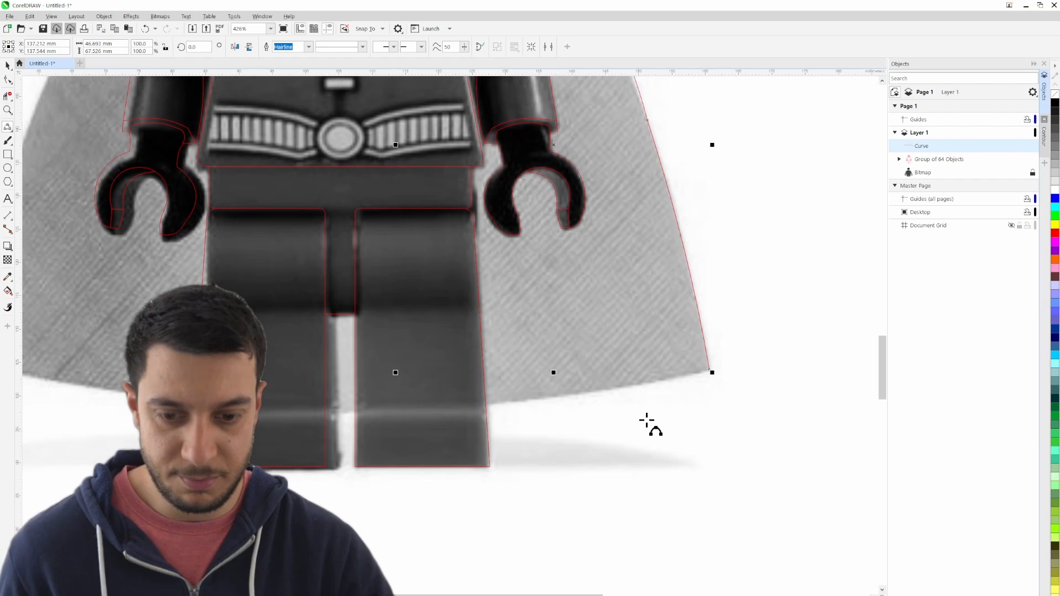
click(709, 370)
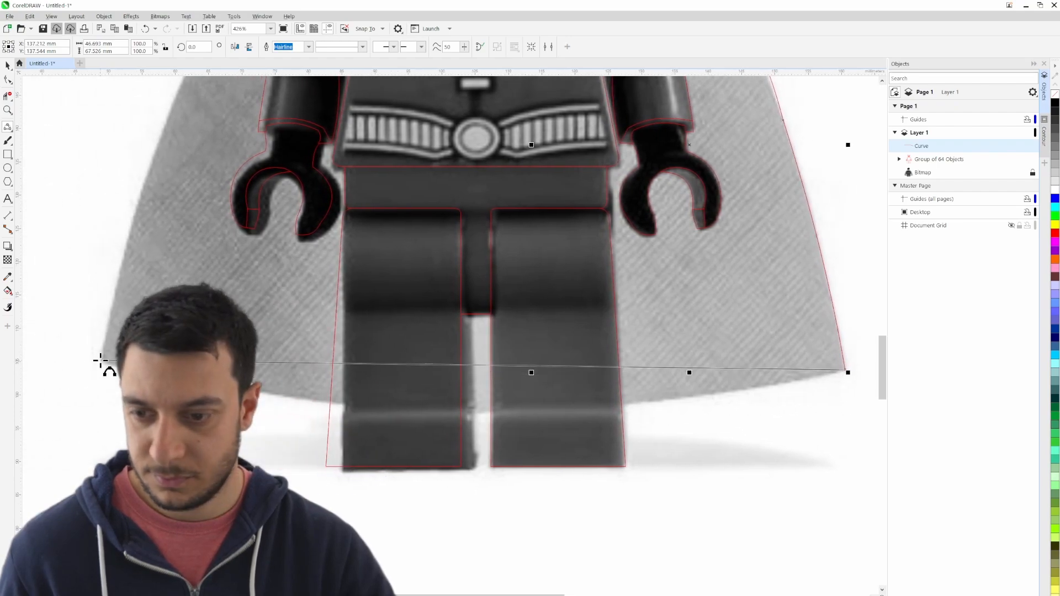
drag(101, 361, 251, 520)
click(480, 412)
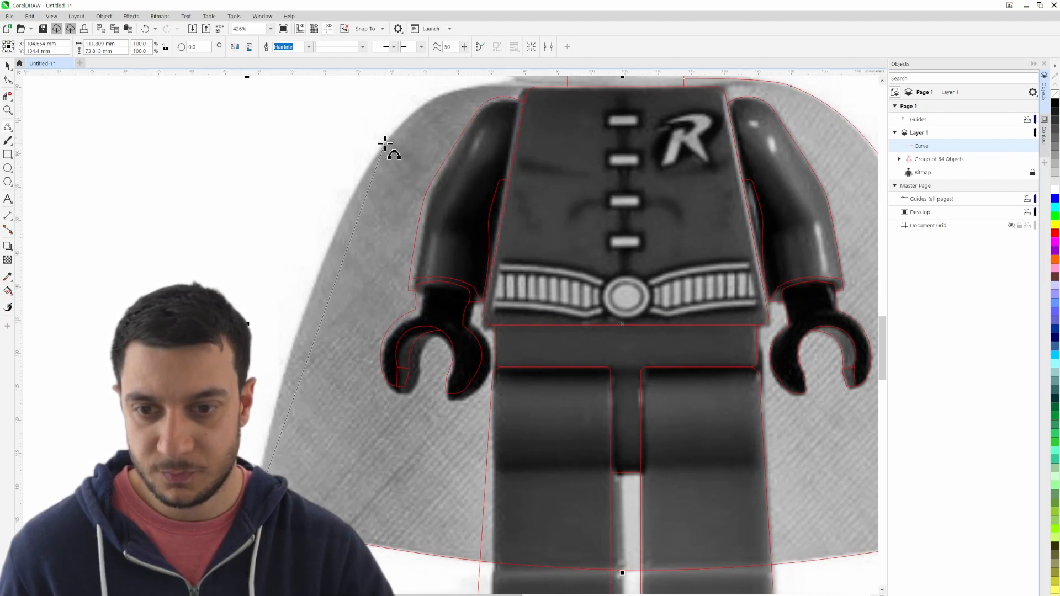
- Trace the cape's remaining side upward from the lower corner with a 3-point curve, ending below the shoulder, and finish drawing
drag(385, 145, 387, 141)
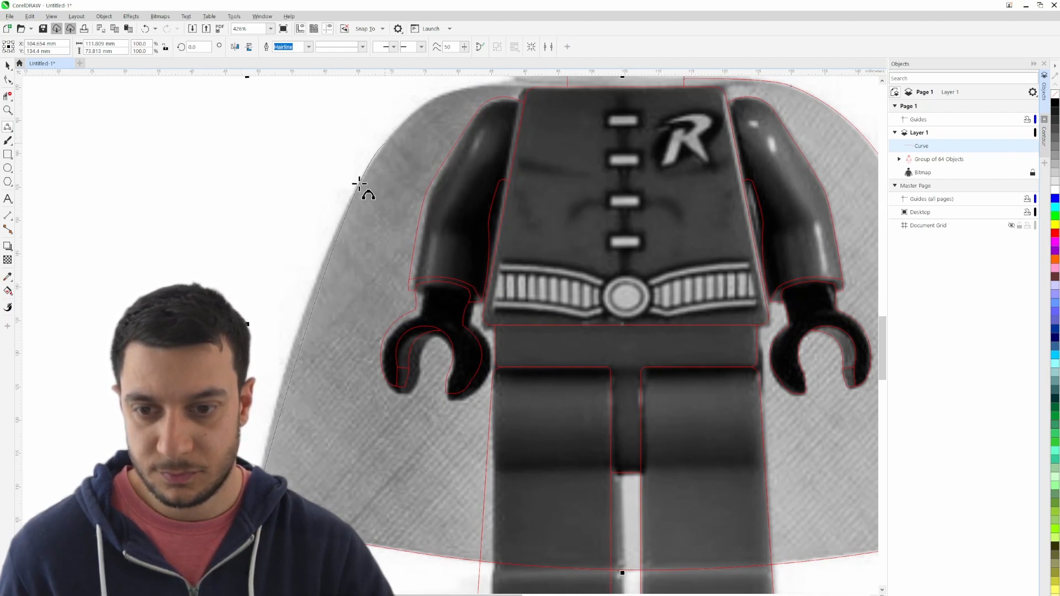
click(402, 142)
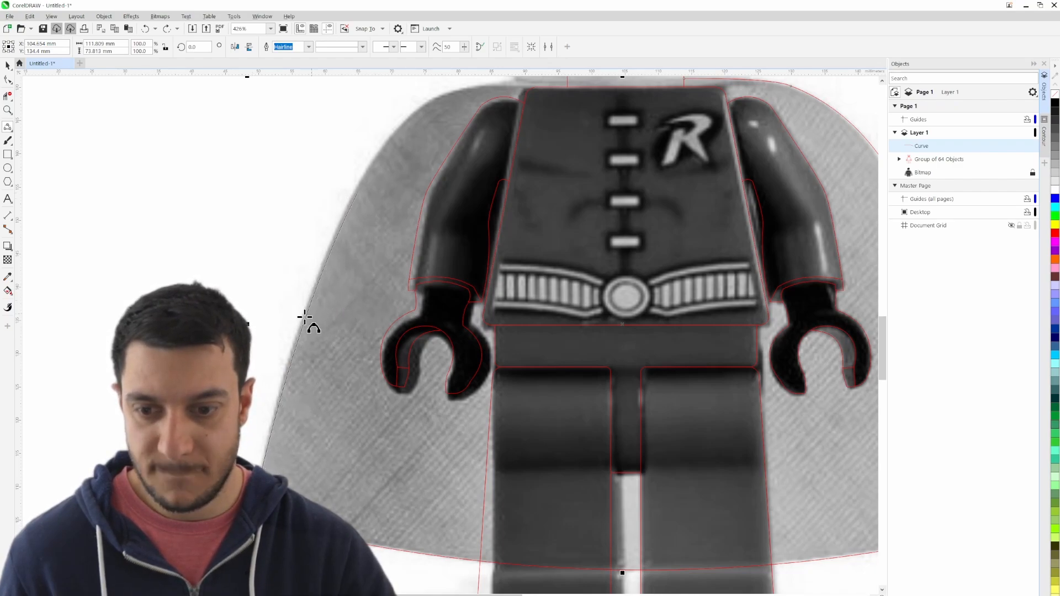
drag(376, 211, 242, 428)
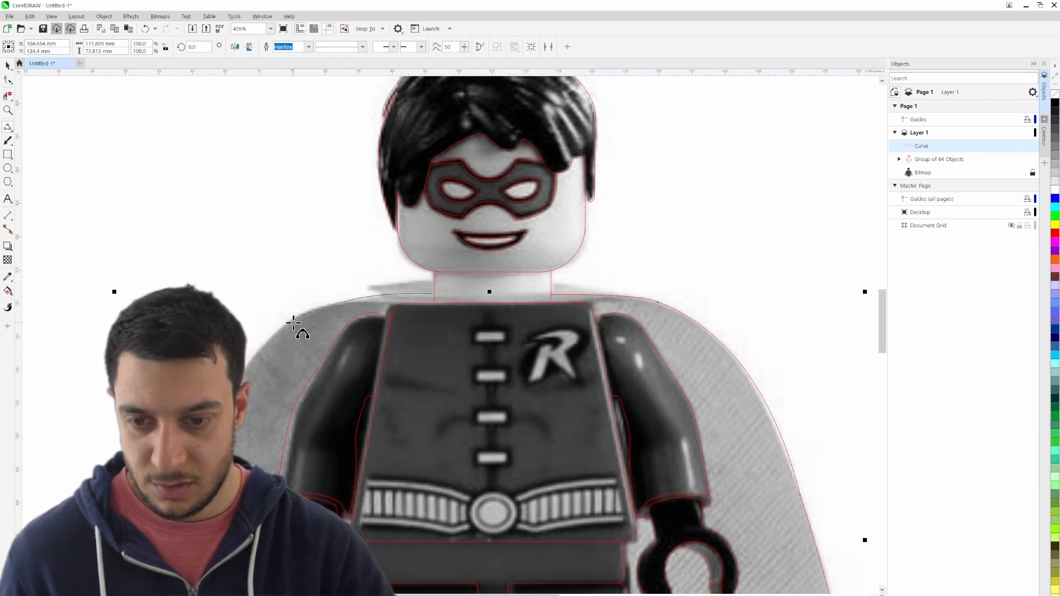
key(Escape)
scroll(359, 320, down, 4)
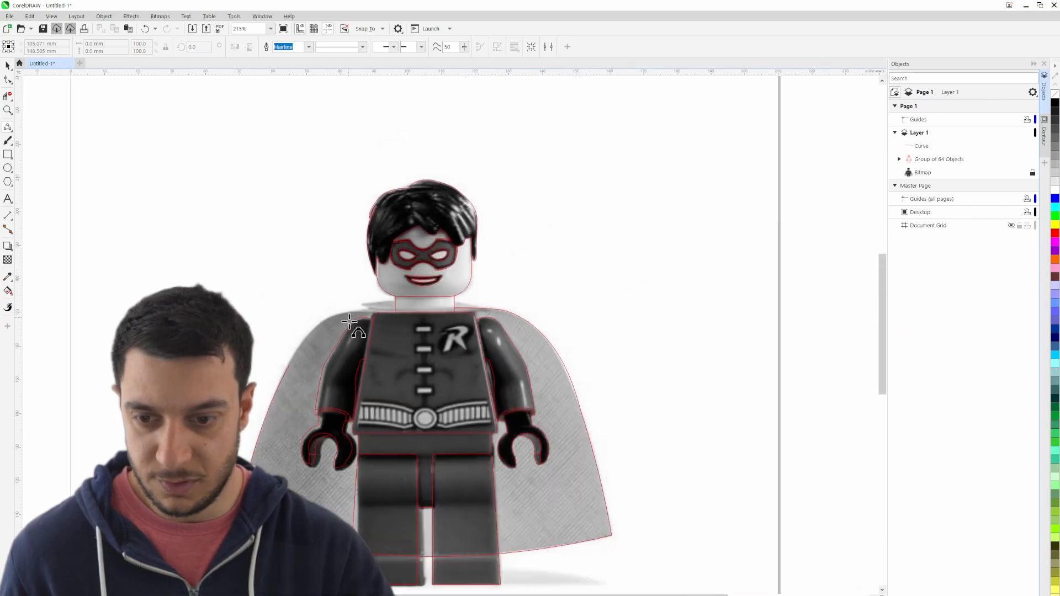
- Hide the reference bitmap and create a horizontally mirrored copy of the cape outline in place
click(7, 65)
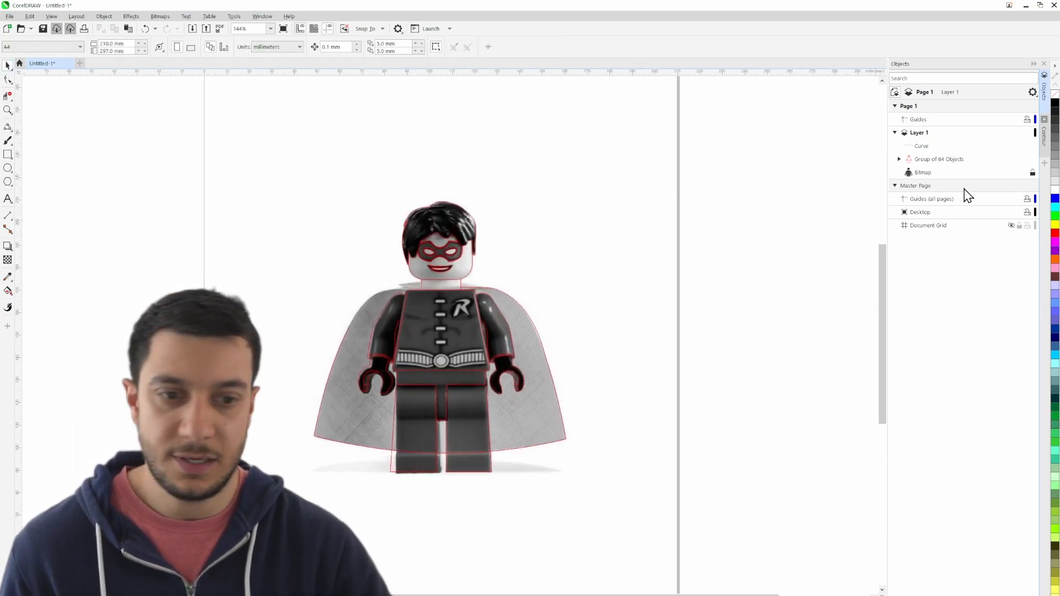
click(1025, 172)
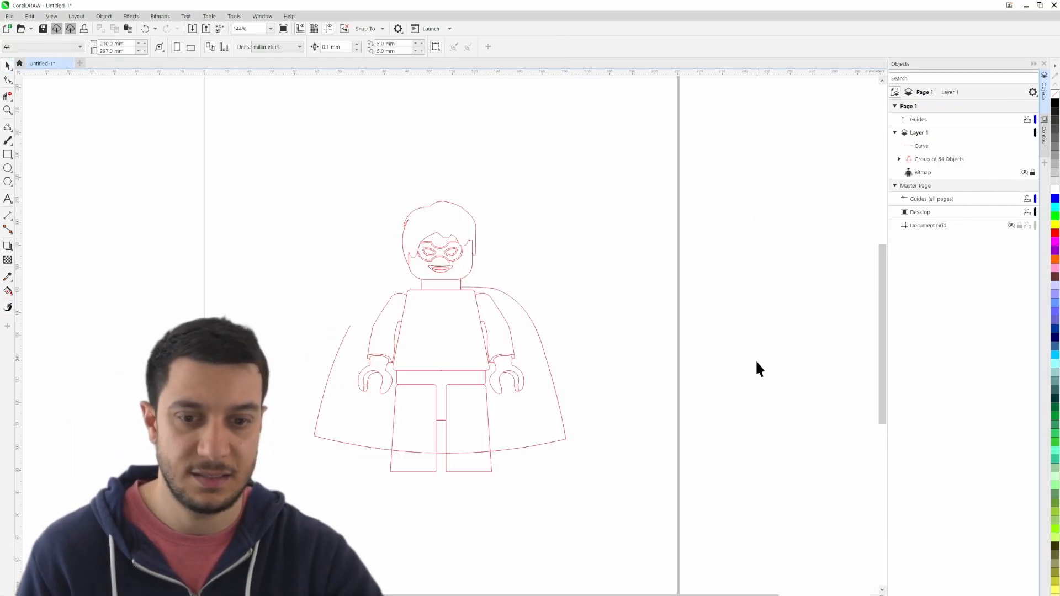
click(566, 440)
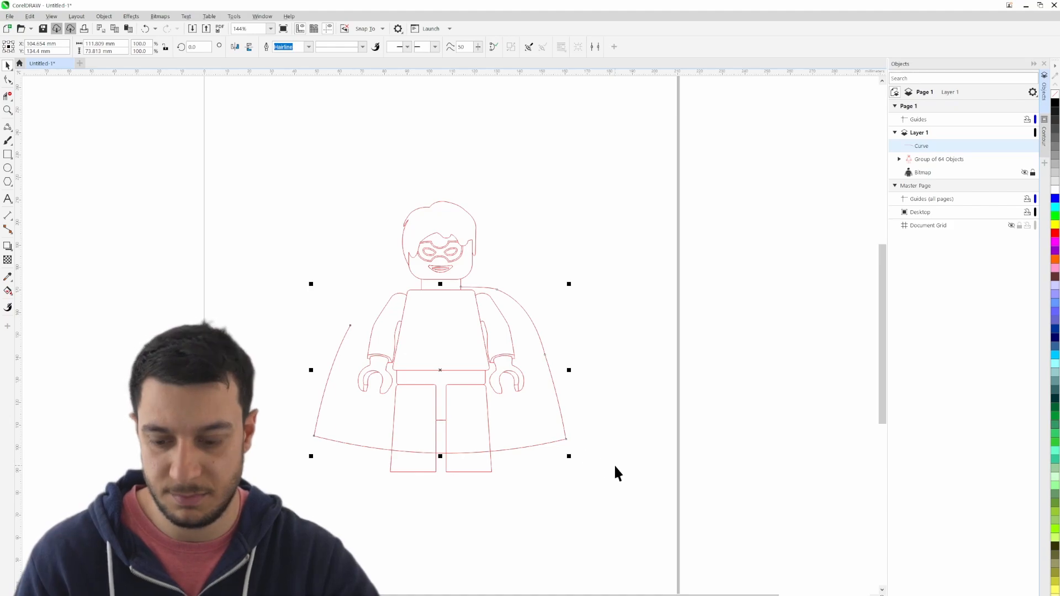
click(234, 46)
click(609, 313)
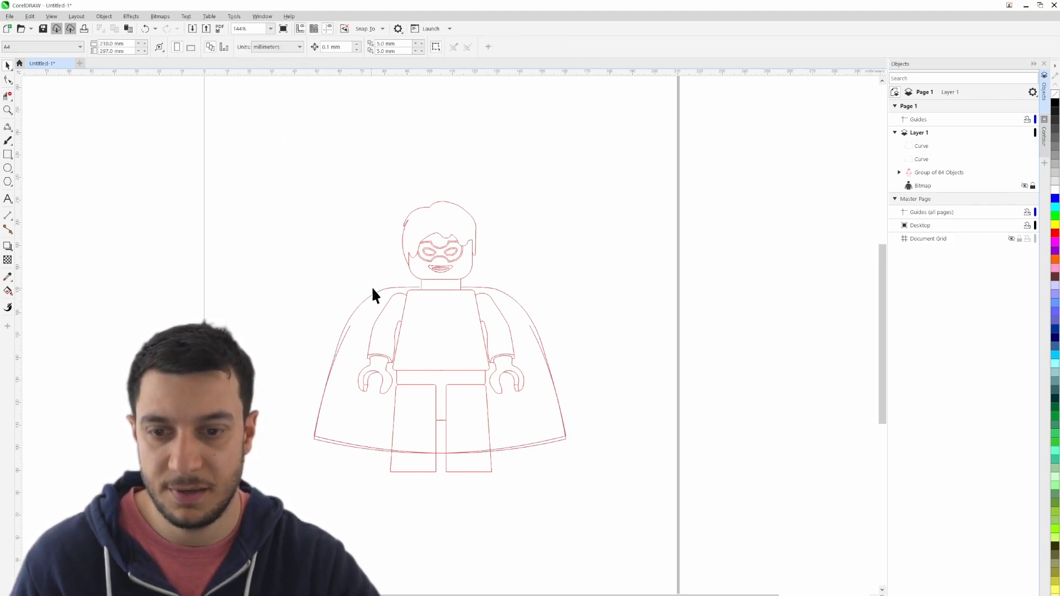
scroll(440, 331, up, 2)
scroll(436, 327, up, 1)
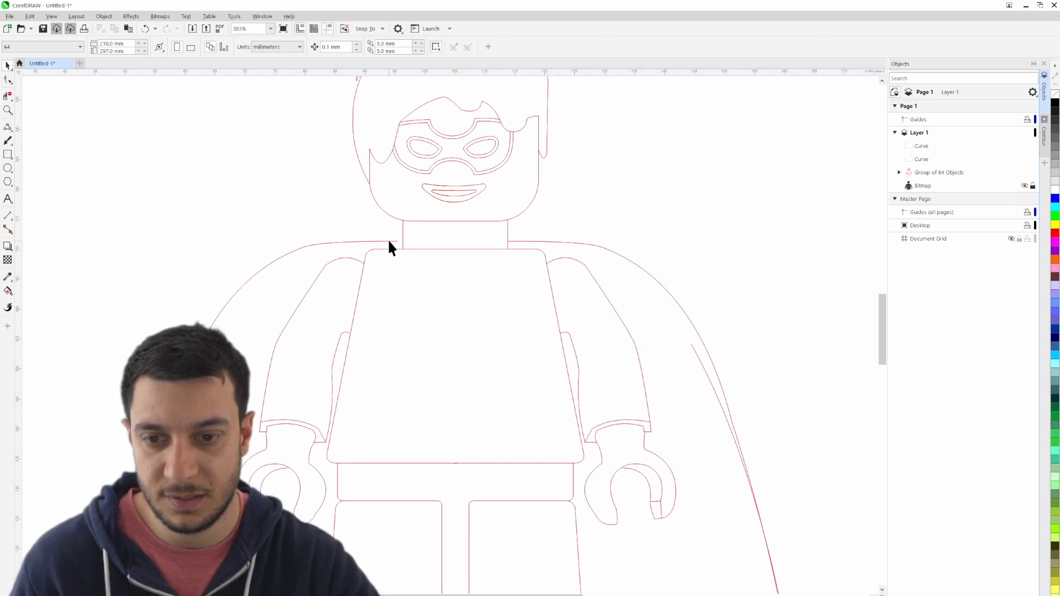
- Shift the mirrored cape outline slightly sideways so that its shoulder line reaches the neck edge
click(389, 239)
mouse_move(398, 243)
mouse_down()
mouse_move(537, 267)
mouse_move(511, 243)
mouse_move(523, 259)
mouse_move(405, 241)
mouse_up()
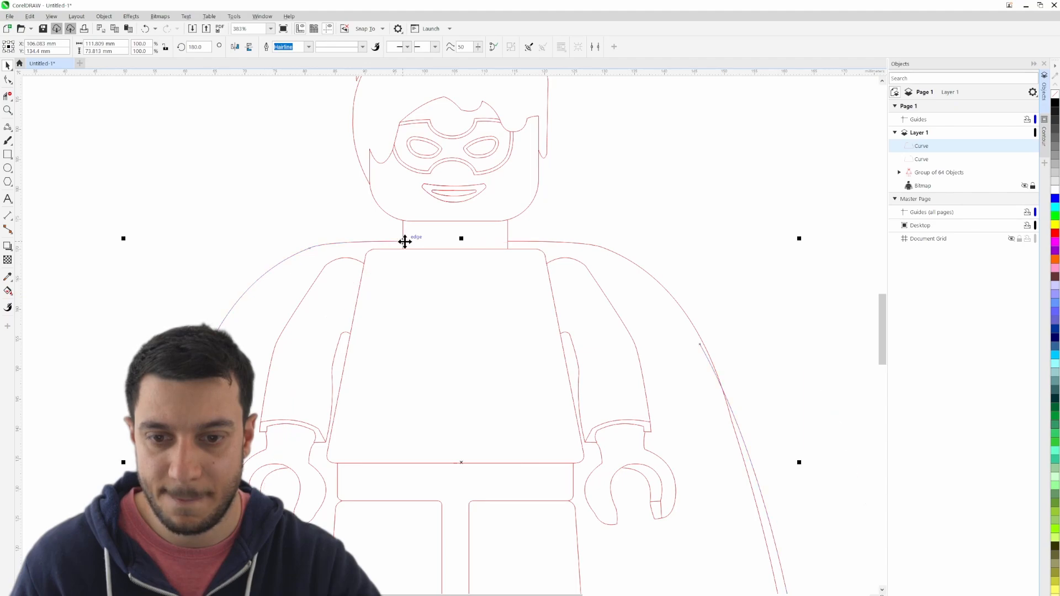
click(662, 197)
scroll(353, 248, down, 2)
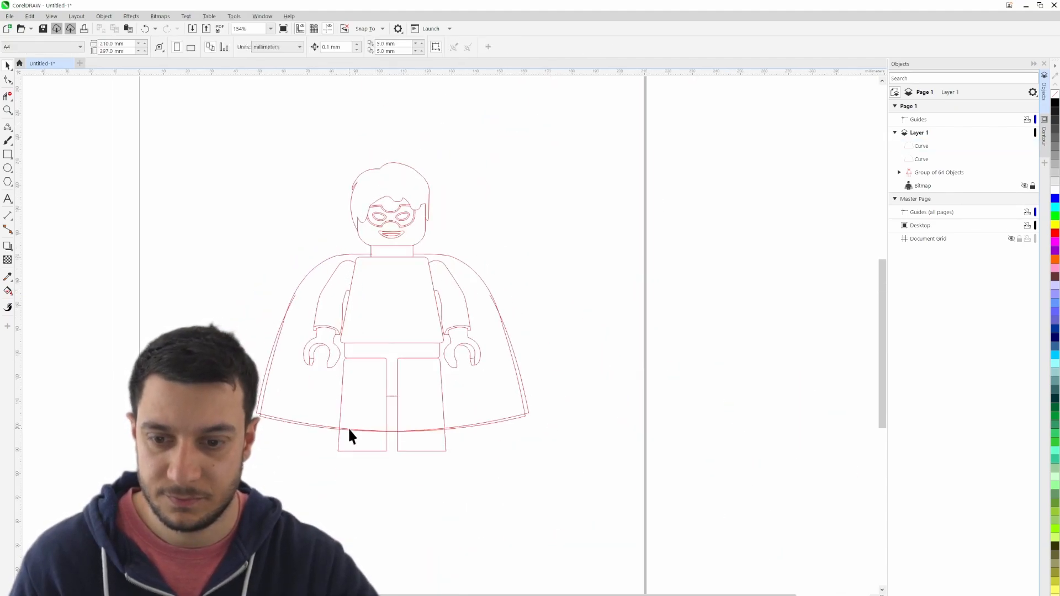
scroll(351, 436, up, 1)
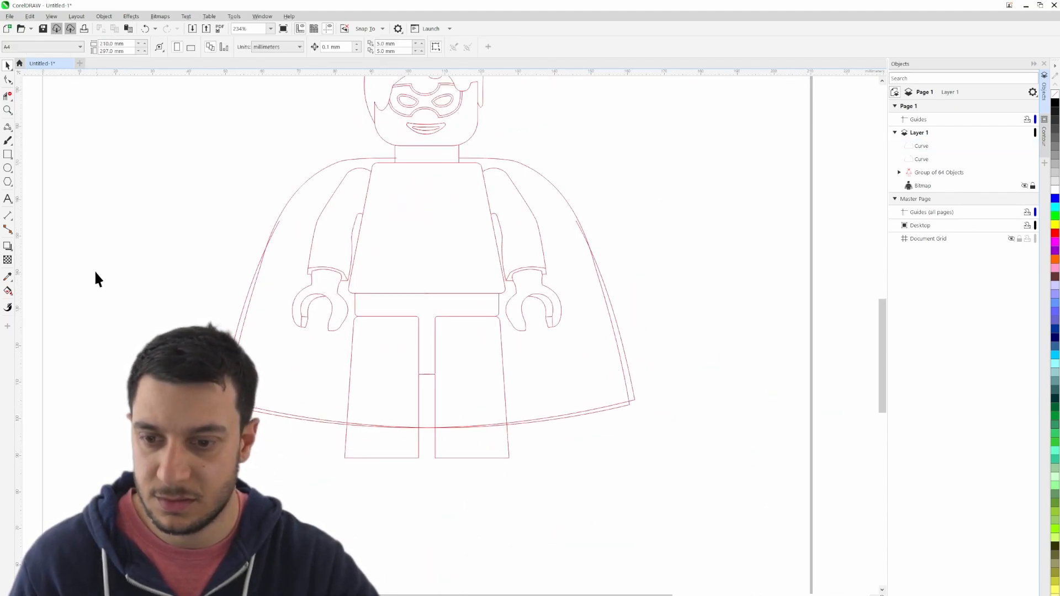
- Delete the duplicate outer side and hem segments at the cape's left lower corner with Virtual Segment Delete
click(8, 96)
scroll(151, 384, up, 2)
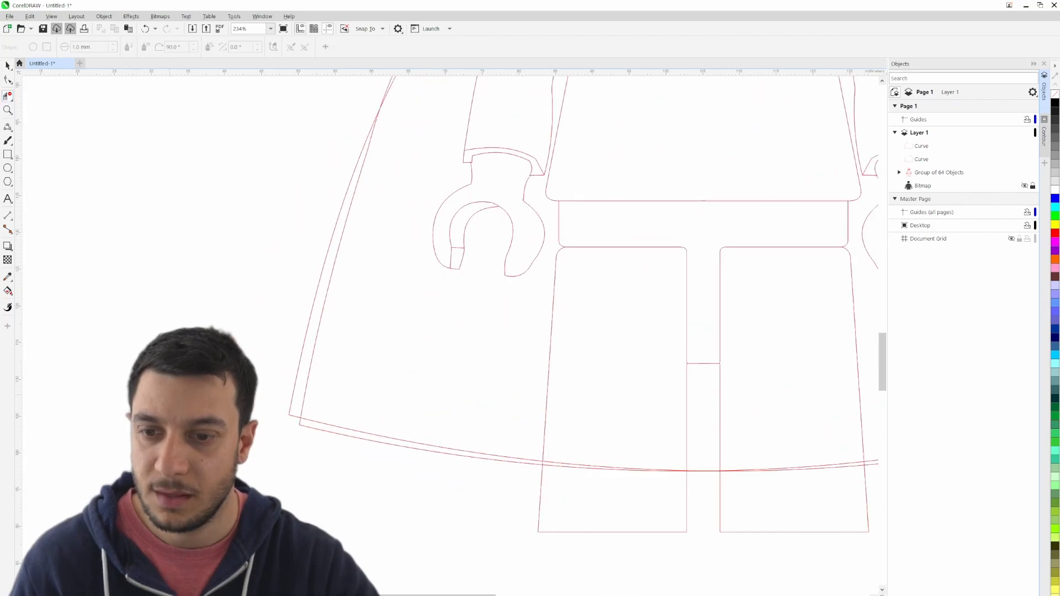
click(294, 394)
click(318, 420)
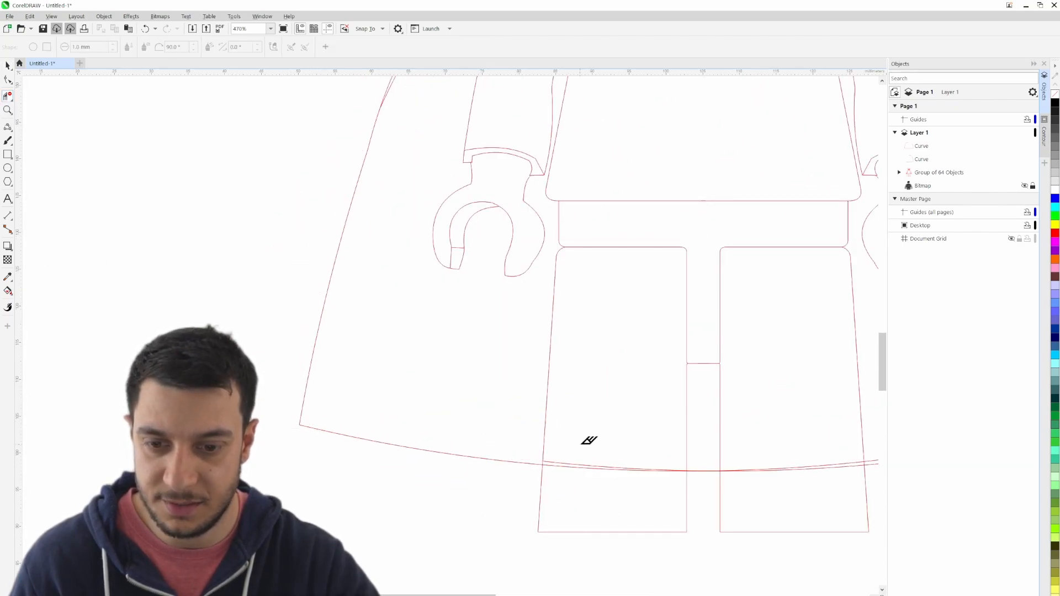
- Delete the cape hem segments crossing both legs and the duplicate hem line in the gap between them
scroll(589, 440, up, 2)
click(656, 474)
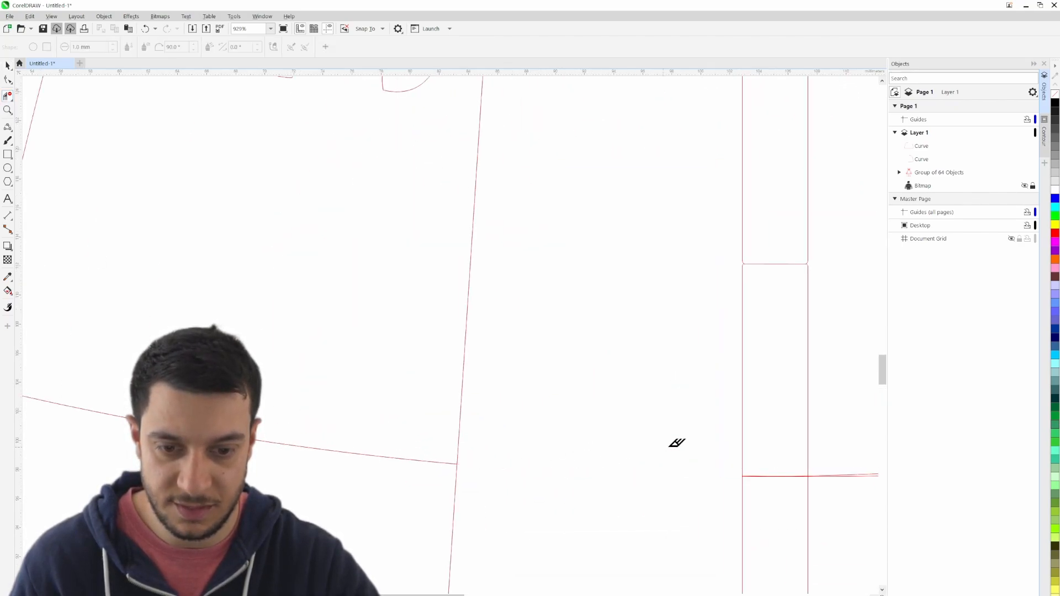
scroll(784, 473, up, 5)
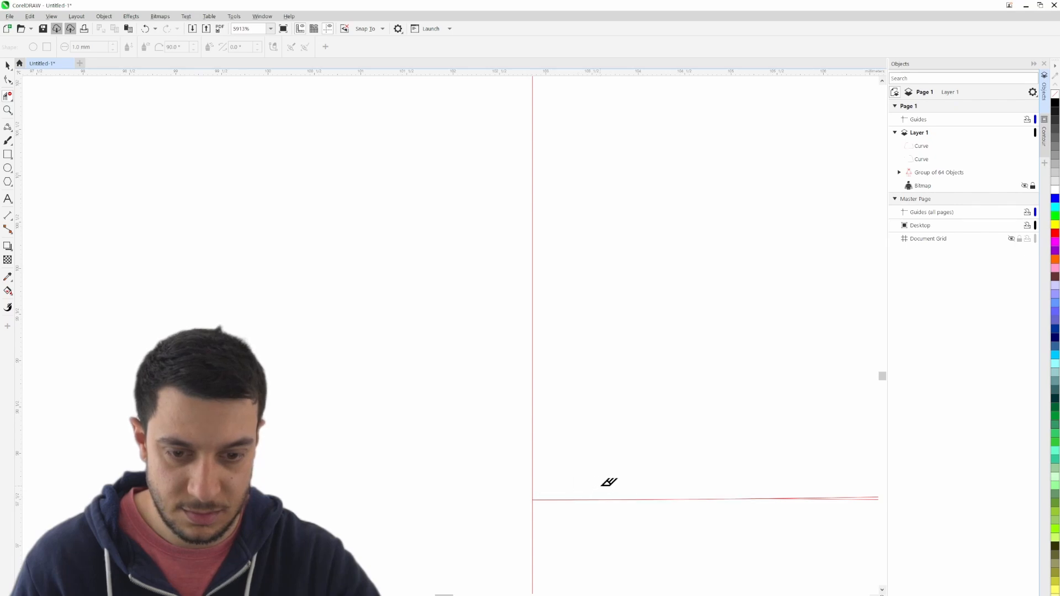
drag(824, 528, 457, 479)
click(564, 450)
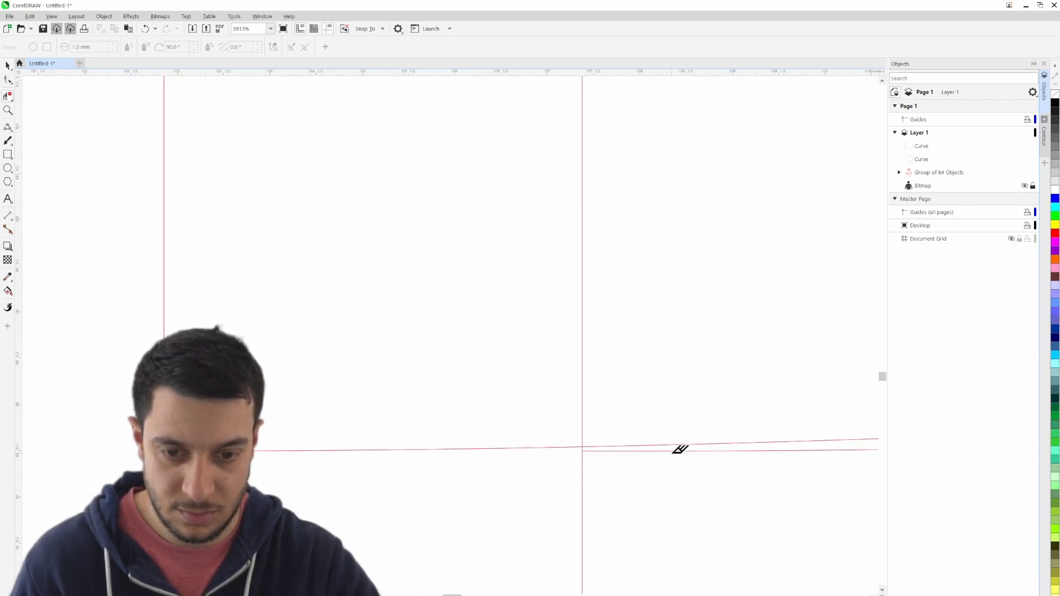
click(675, 451)
scroll(683, 500, up, 2)
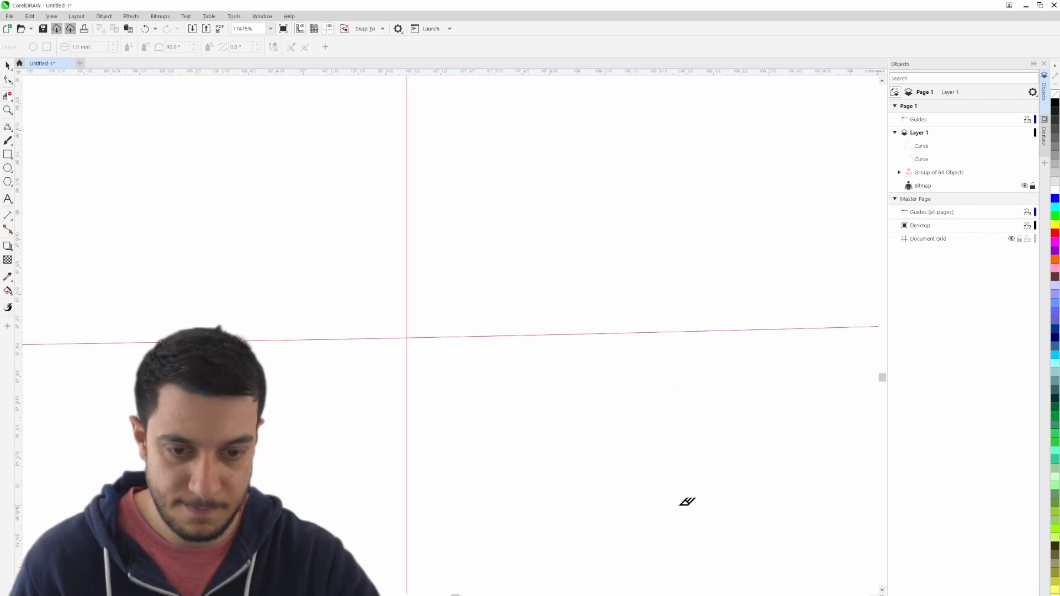
scroll(682, 504, down, 2)
click(687, 431)
scroll(687, 434, down, 2)
scroll(704, 442, down, 3)
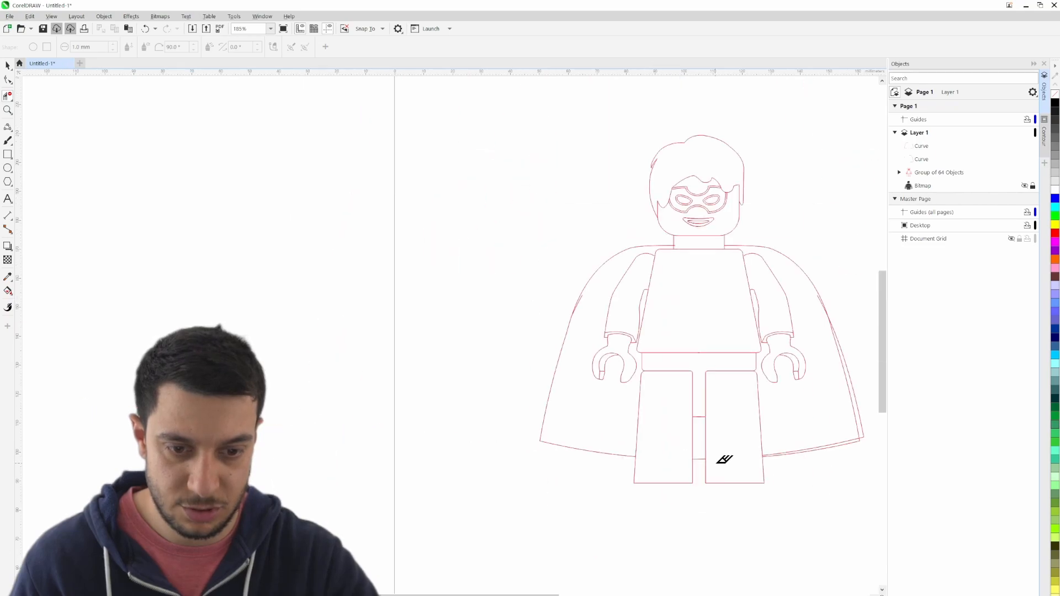
- Delete the duplicate hem and side segments at the cape's right lower corner, leaving a single outline
drag(714, 455, 440, 403)
scroll(422, 402, up, 3)
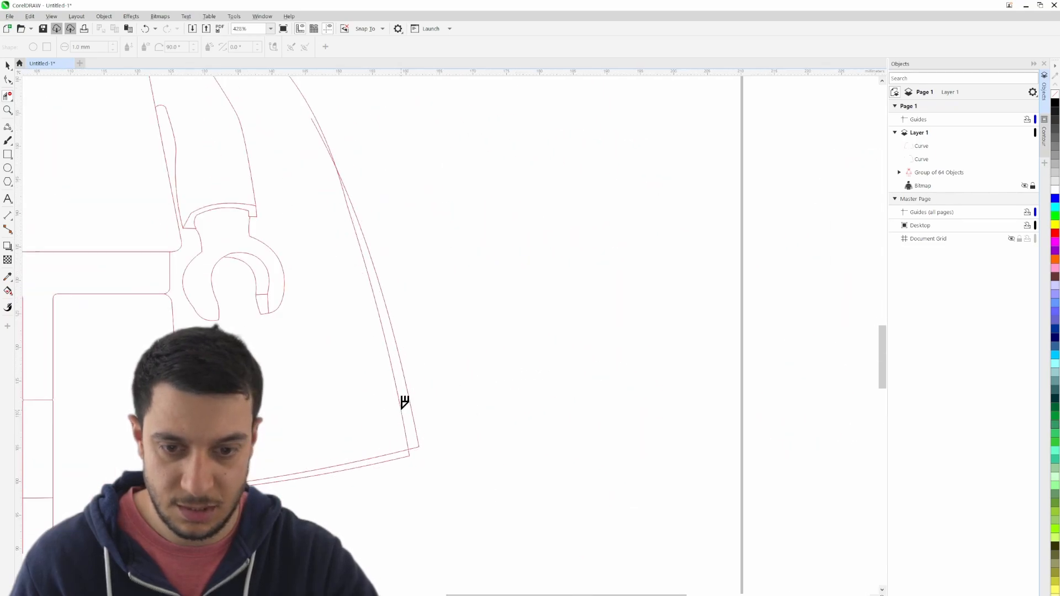
click(409, 450)
click(408, 436)
scroll(320, 256, down, 3)
scroll(336, 232, up, 4)
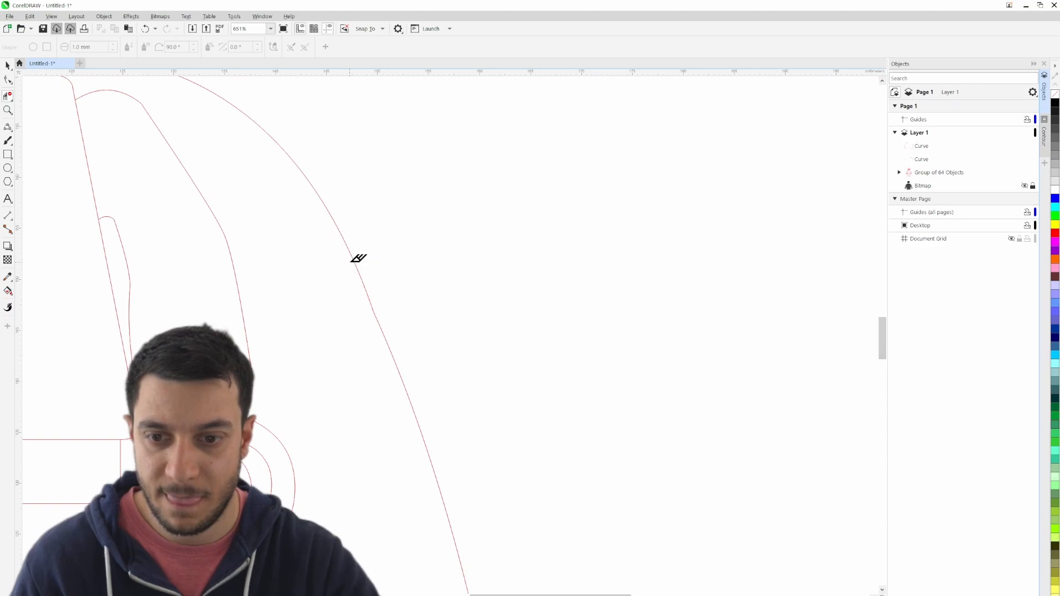
- Convert the node on the cape's left side below the shoulder to a smooth node
scroll(358, 259, down, 4)
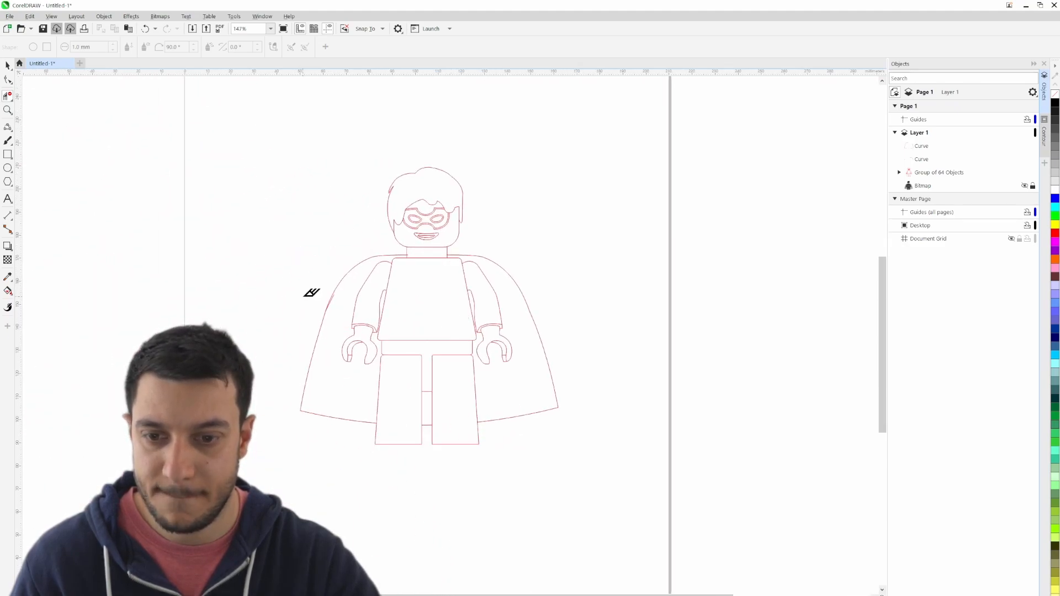
scroll(311, 292, up, 4)
scroll(354, 381, down, 2)
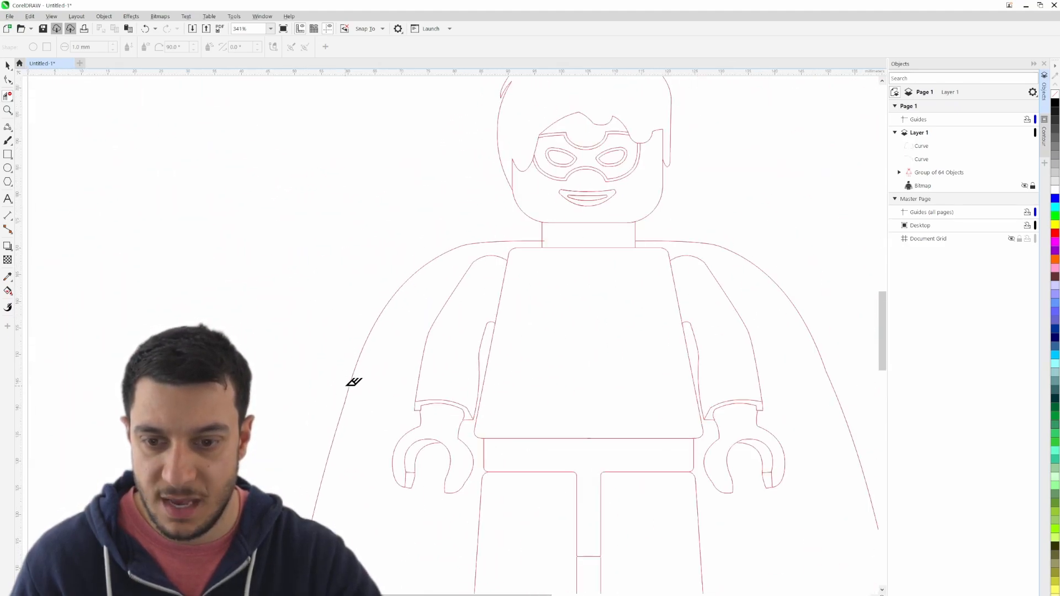
scroll(354, 381, up, 2)
click(8, 65)
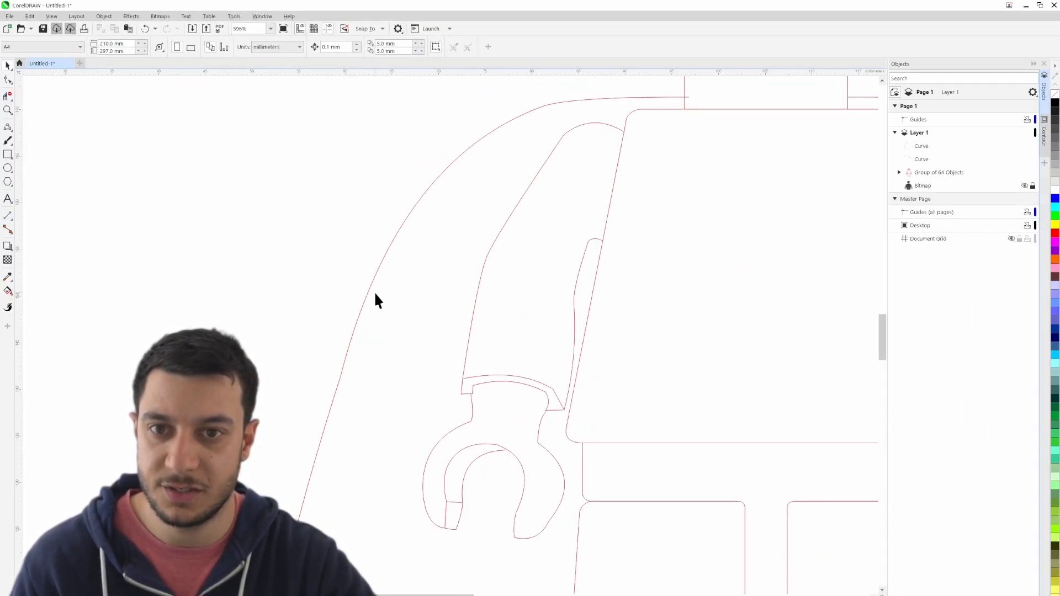
click(368, 293)
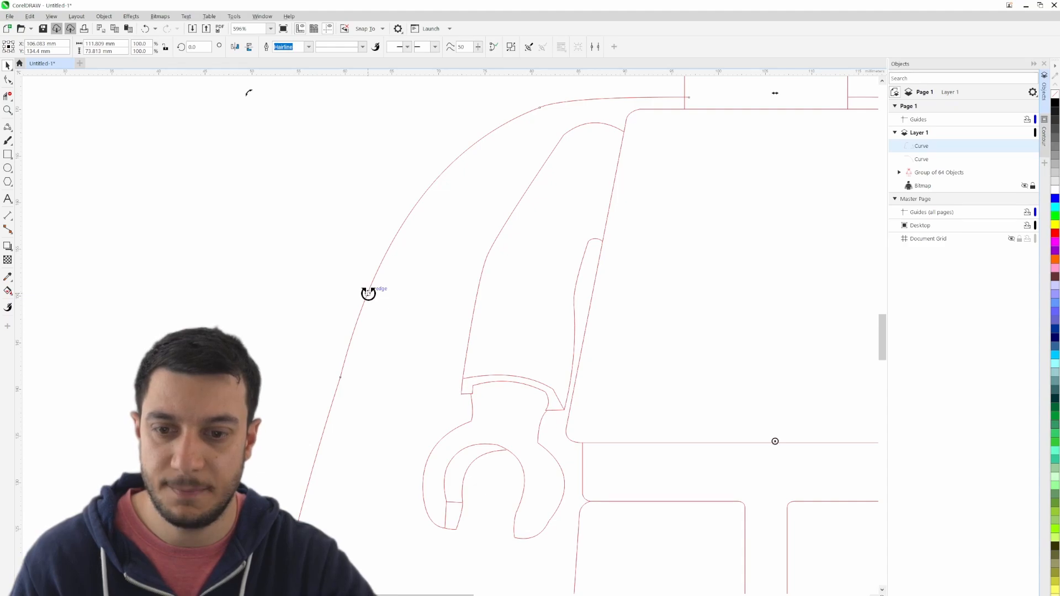
double_click(367, 291)
drag(310, 346, 366, 407)
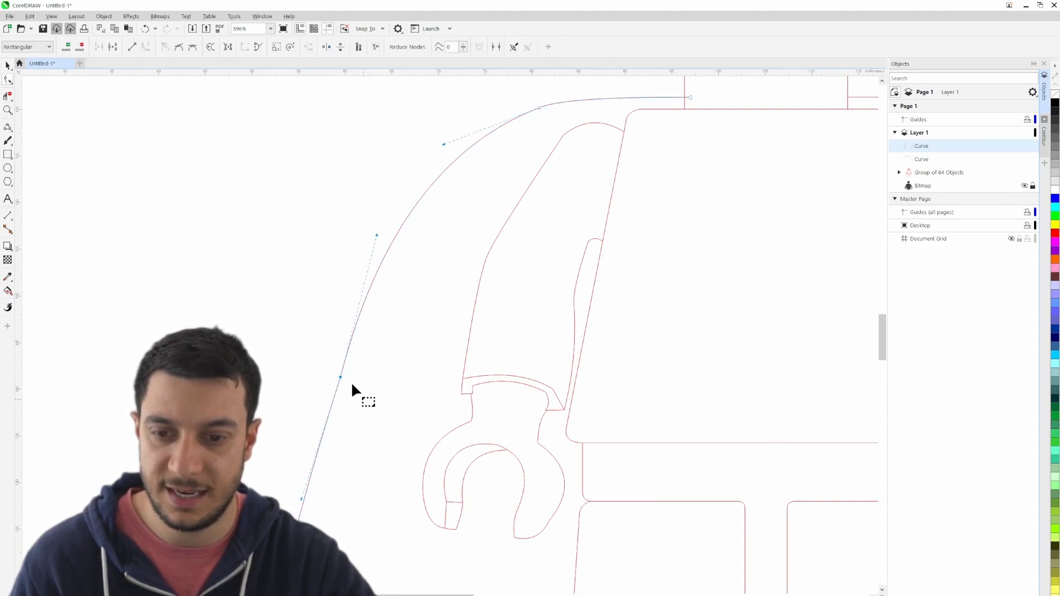
click(177, 49)
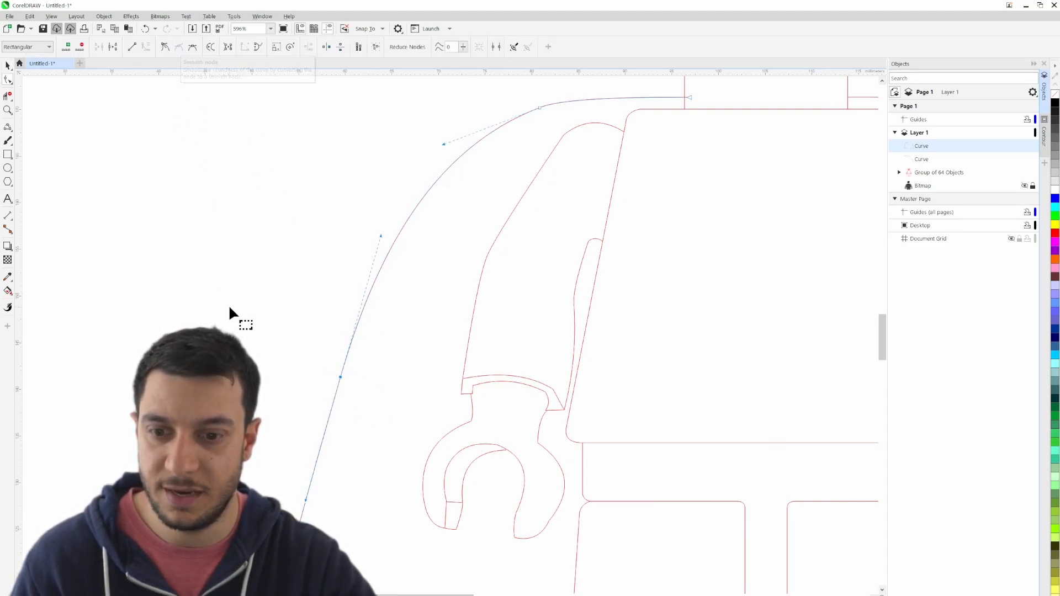
click(229, 307)
- Combine the cape's right shoulder curve with the rest of the cape outline into one curve
scroll(229, 307, down, 2)
scroll(643, 368, up, 2)
drag(538, 252, 594, 305)
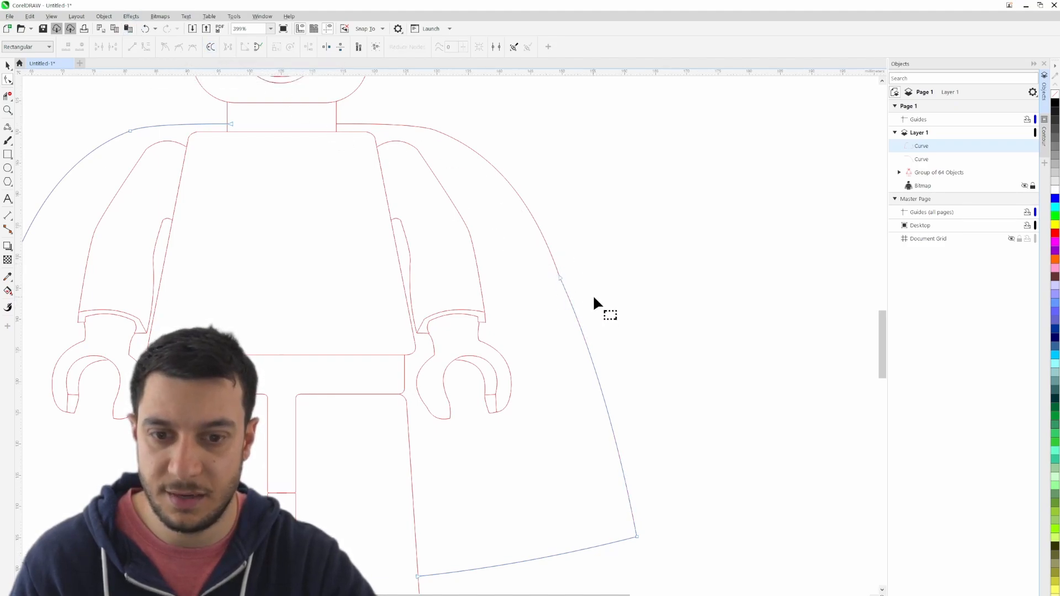
click(601, 273)
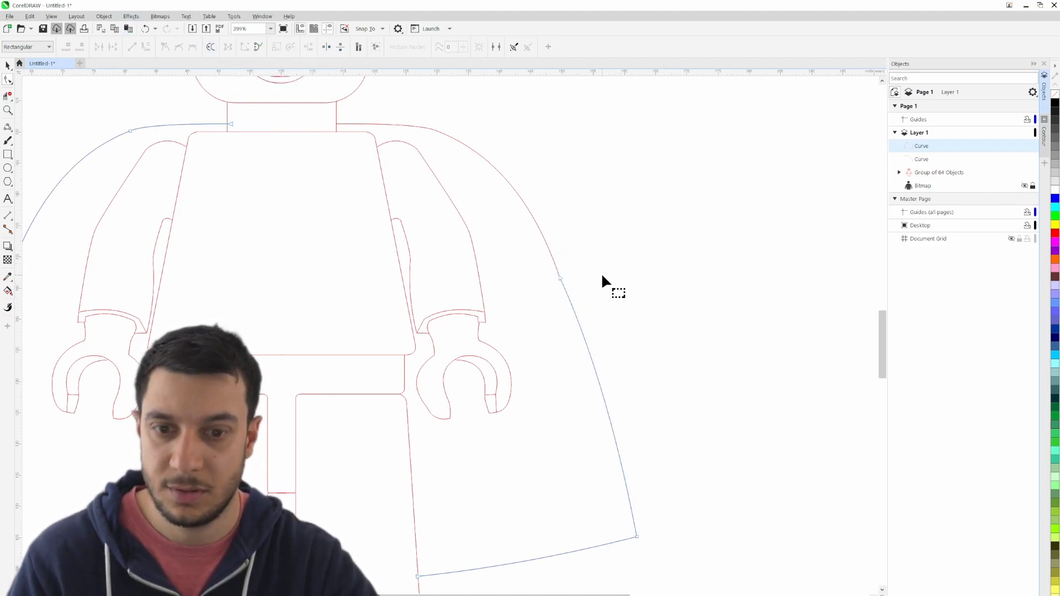
click(8, 95)
click(583, 280)
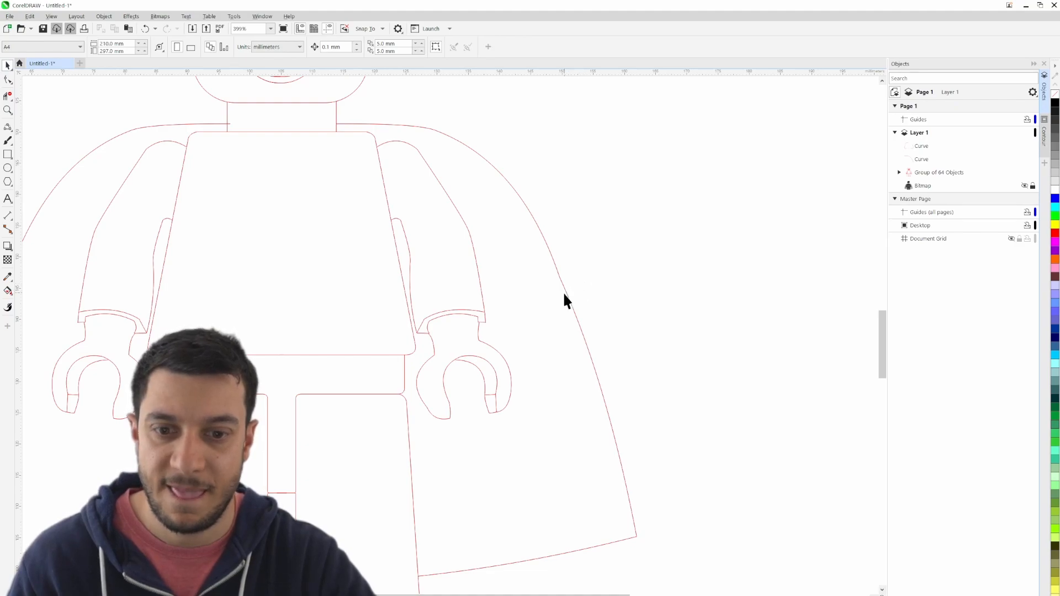
click(552, 256)
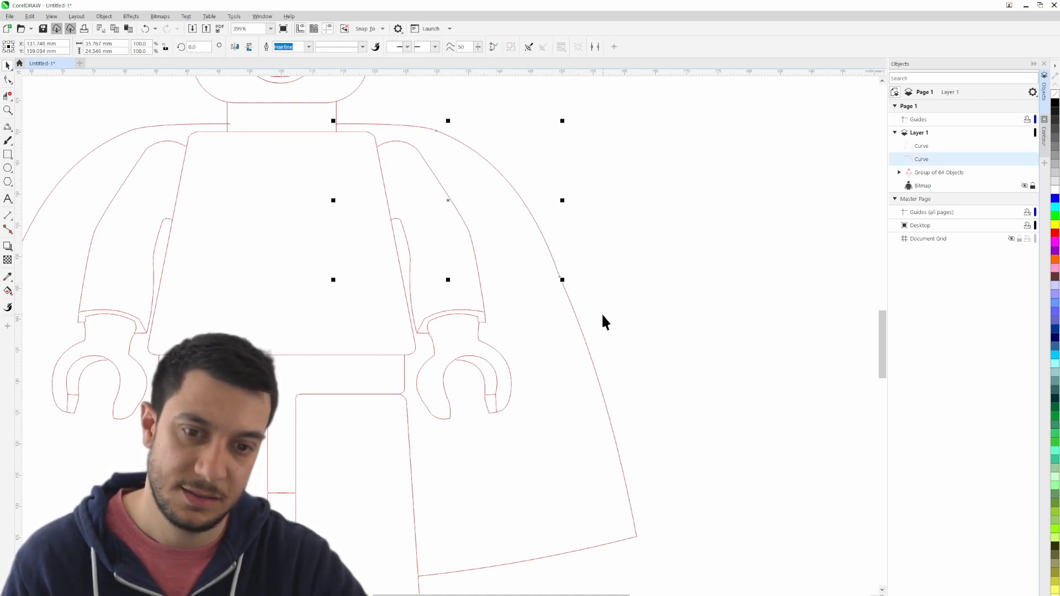
shift+click(570, 303)
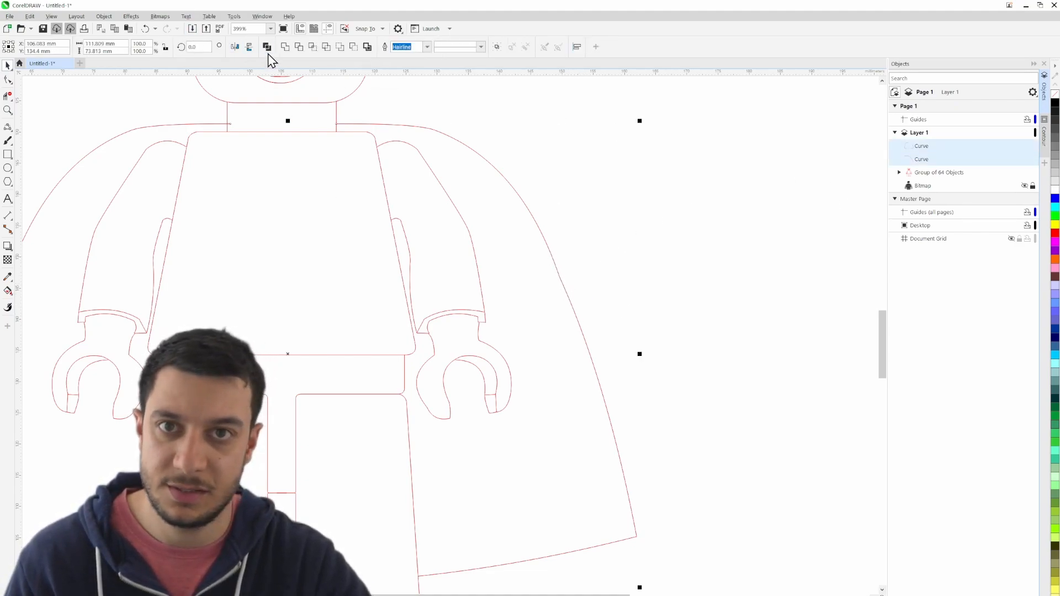
key(ctrl+l)
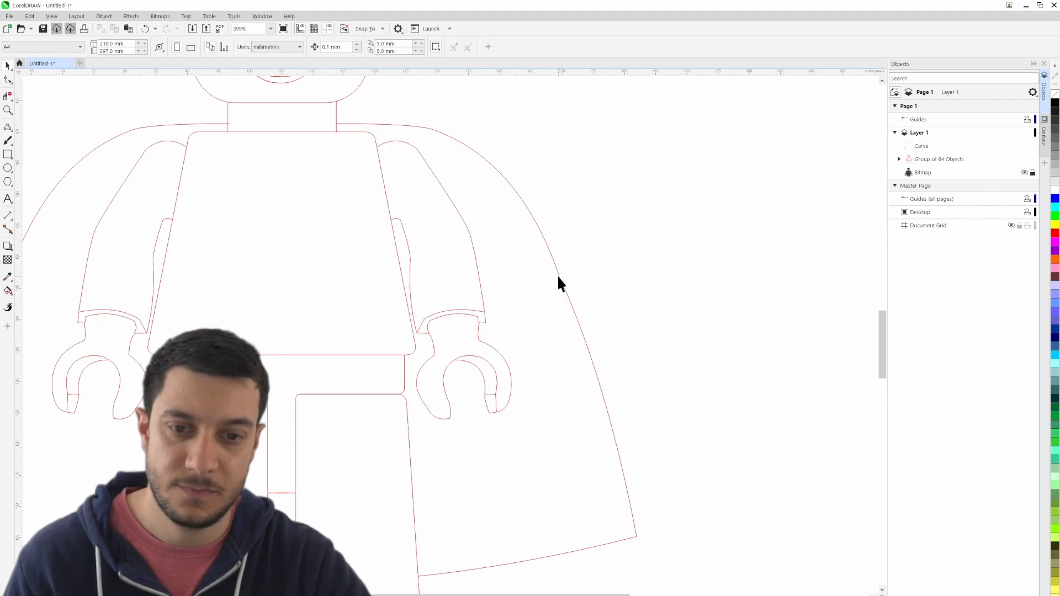
- Join the two end nodes on the cape's right side and convert the joined node to a smooth node
key(F10)
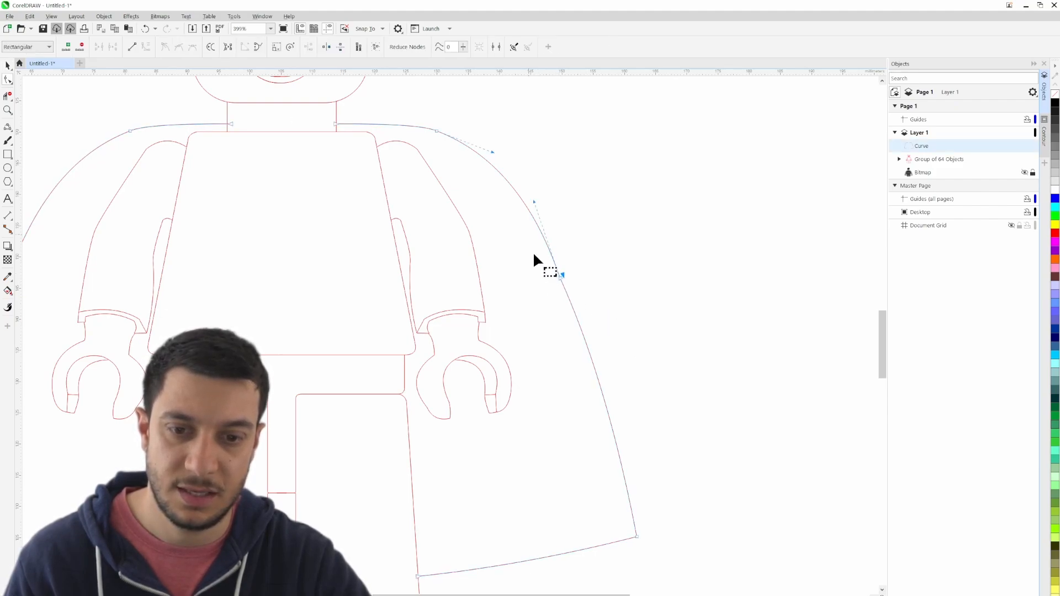
drag(534, 255, 588, 308)
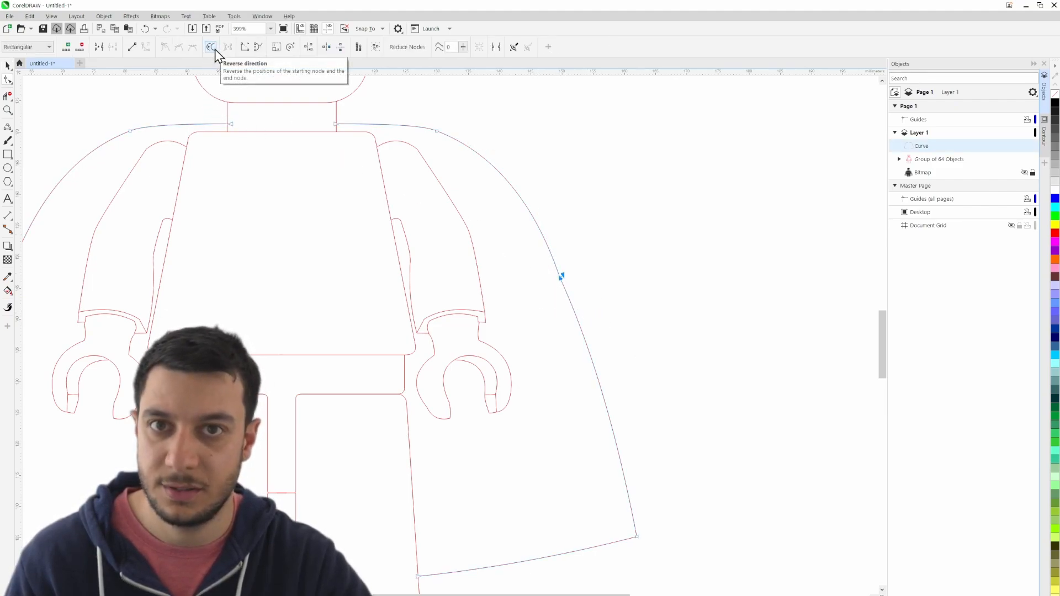
click(101, 47)
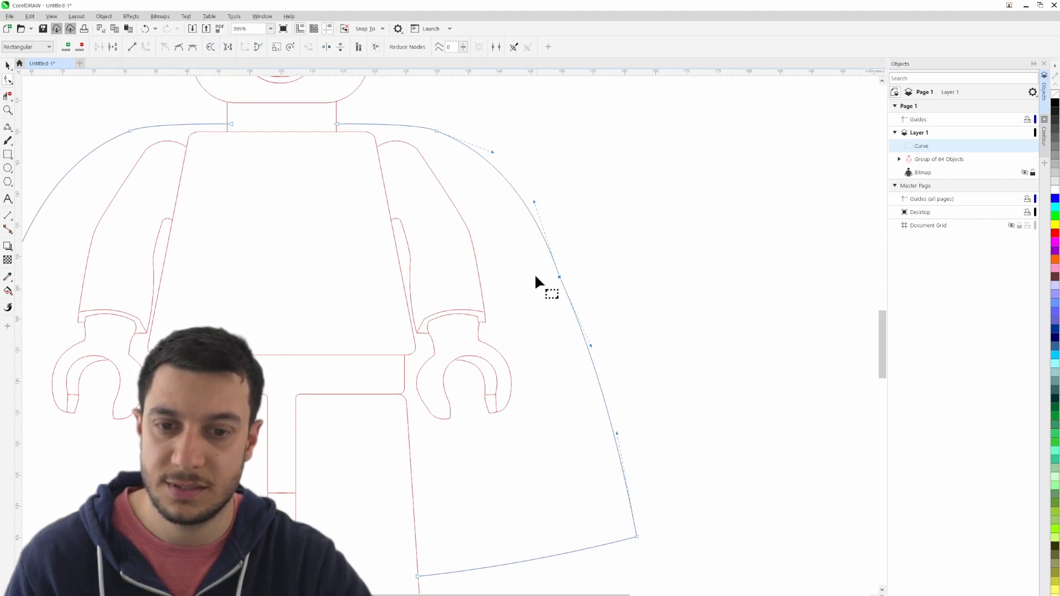
click(180, 48)
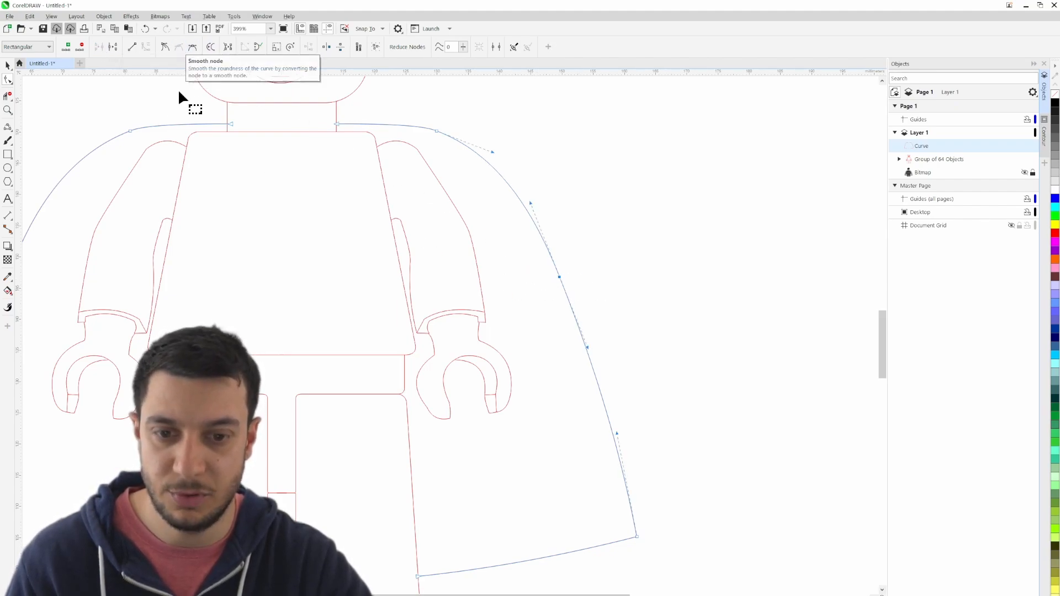
click(8, 65)
click(640, 224)
scroll(642, 230, down, 2)
drag(544, 366, 528, 434)
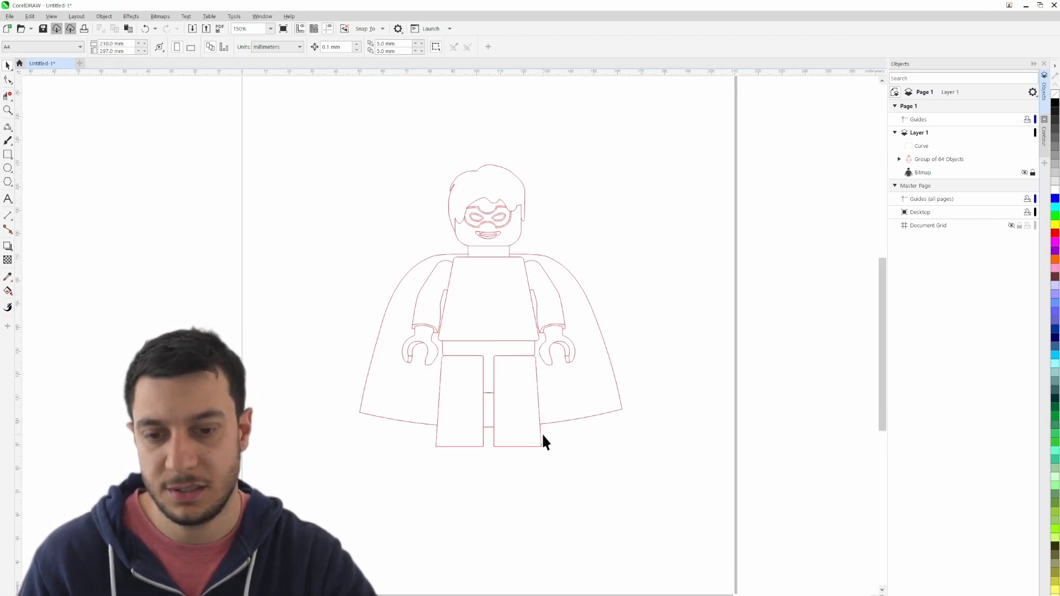
- Show the reference bitmap again and check the cape and leg outlines against it
click(1024, 172)
scroll(532, 462, up, 4)
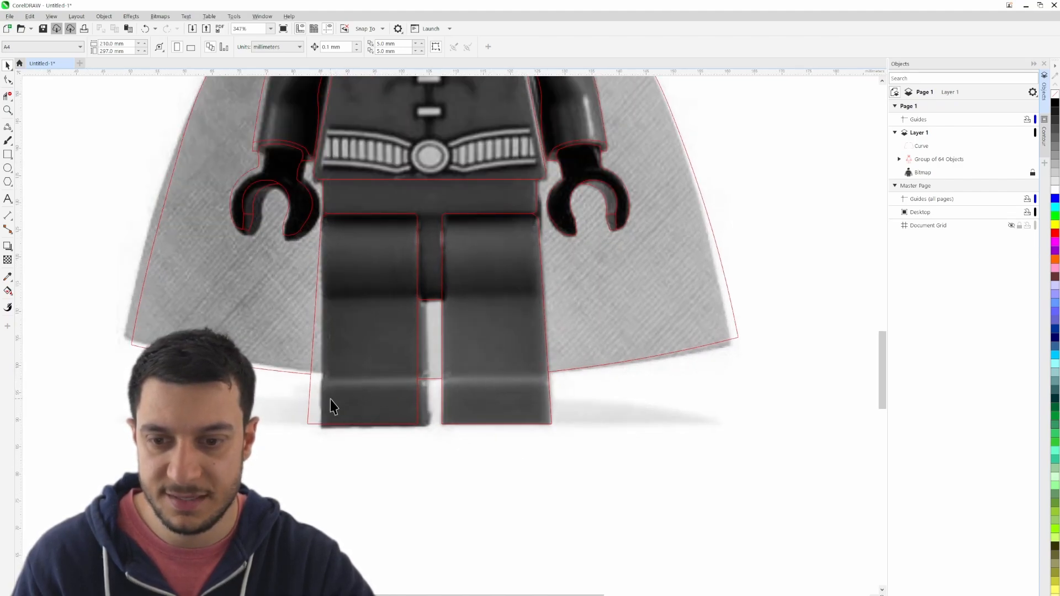
scroll(330, 407, up, 1)
scroll(386, 395, down, 3)
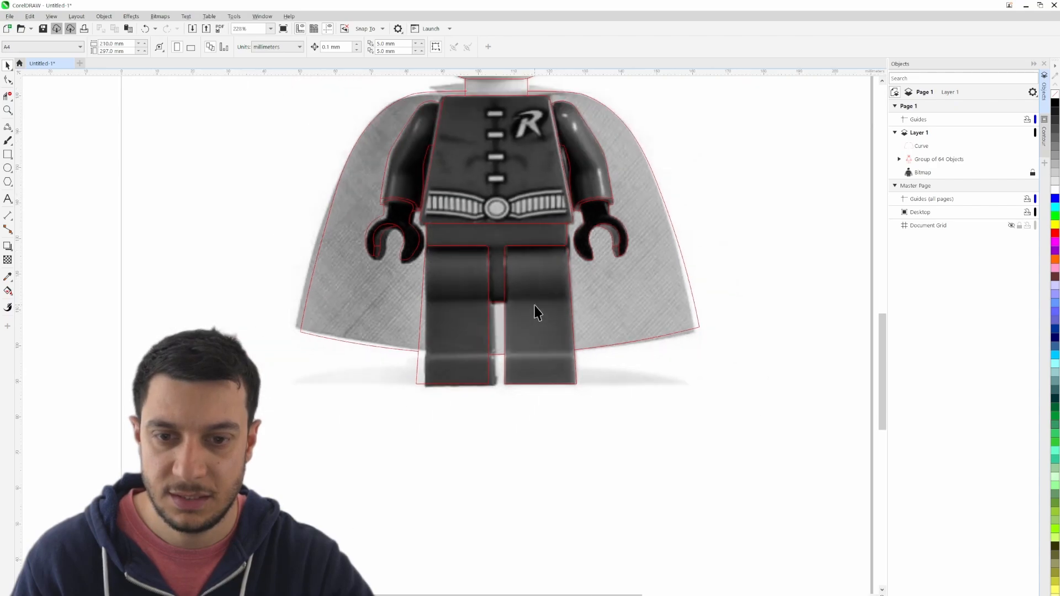
scroll(513, 287, up, 3)
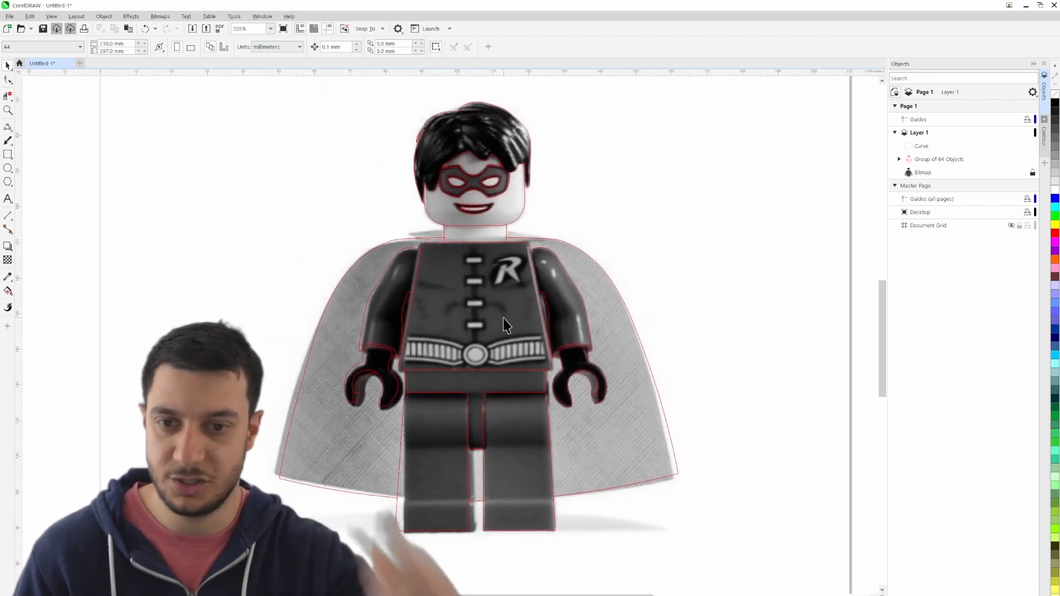
scroll(500, 326, down, 1)
scroll(476, 352, down, 2)
scroll(478, 405, up, 5)
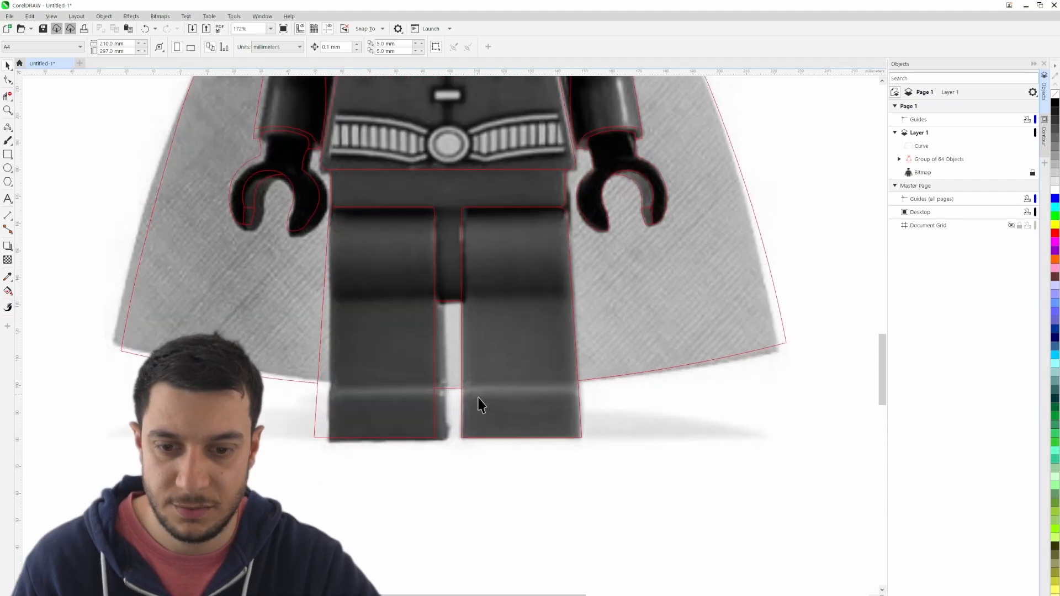
- Draw a horizontal line about 46 mm long across both lower legs, slightly below the bitmap's light band, to mark the feet
scroll(478, 398, up, 5)
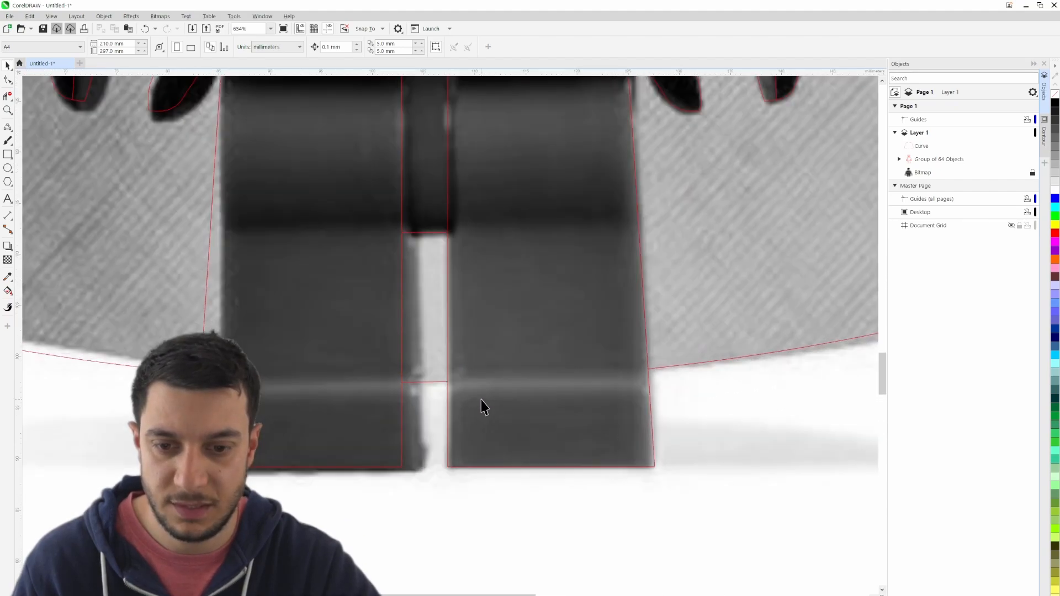
click(7, 126)
click(41, 137)
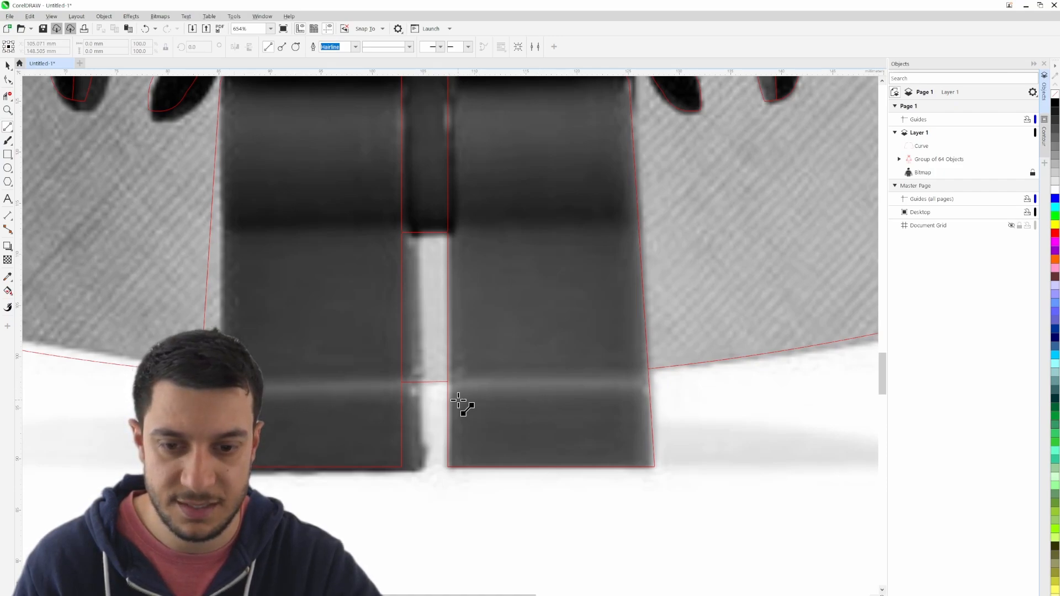
click(650, 404)
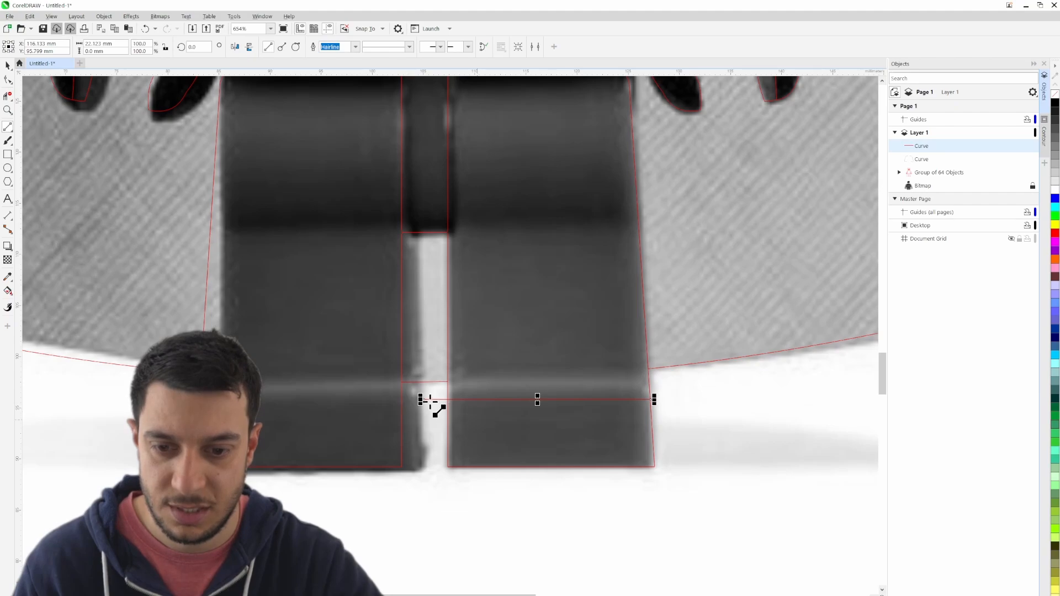
drag(421, 399, 168, 399)
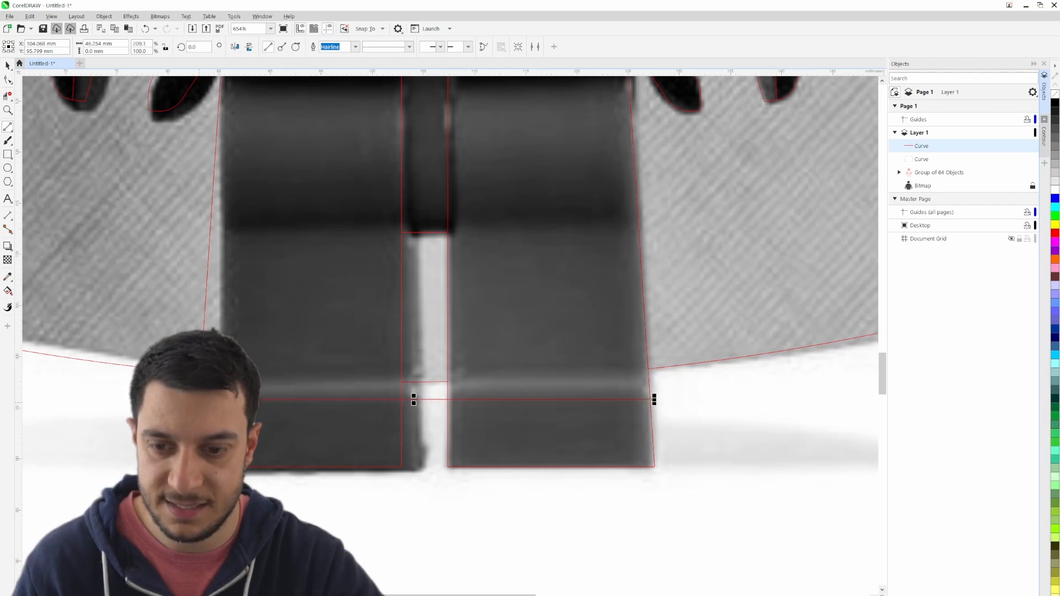
- Delete the parts of the horizontal foot line between the legs and beyond their outer edges using virtual segment deletion
click(8, 96)
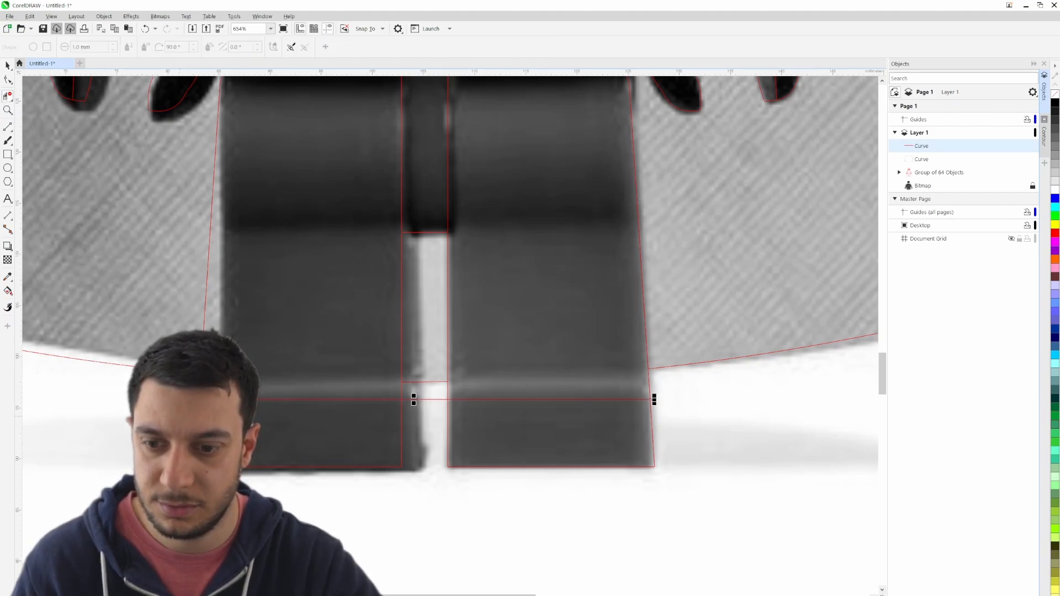
click(435, 399)
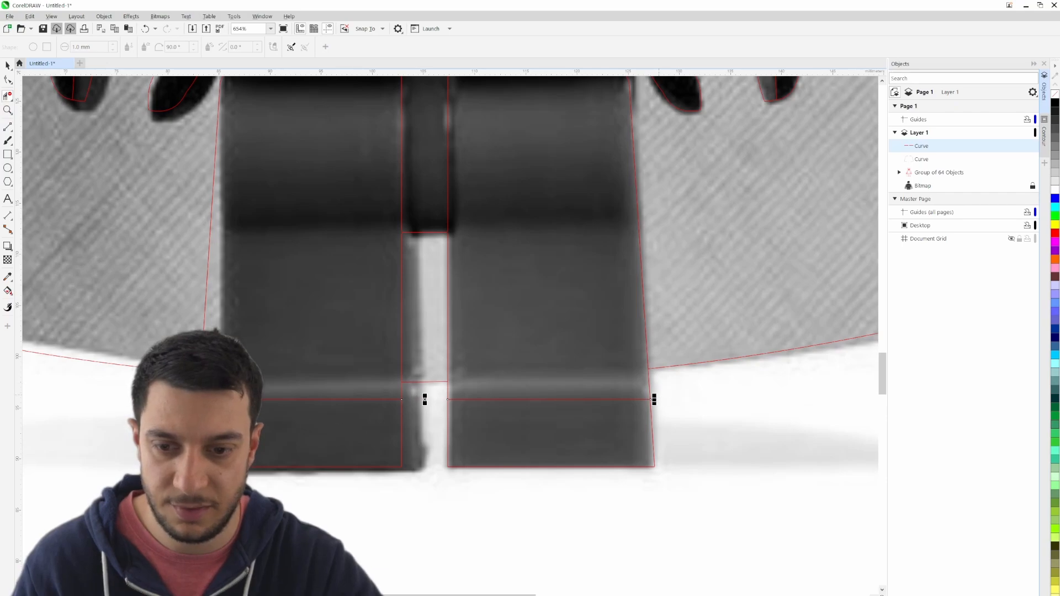
click(8, 66)
click(126, 398)
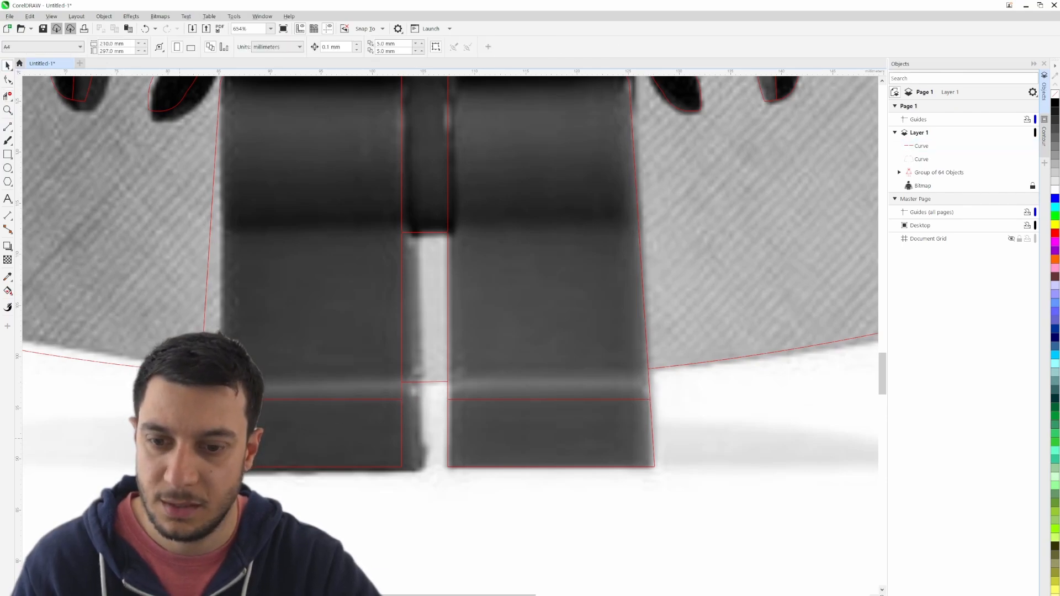
- Hide the reference bitmap and examine the foot lines and bottom corners of both legs
scroll(179, 434, down, 1)
click(1024, 185)
scroll(577, 494, down, 7)
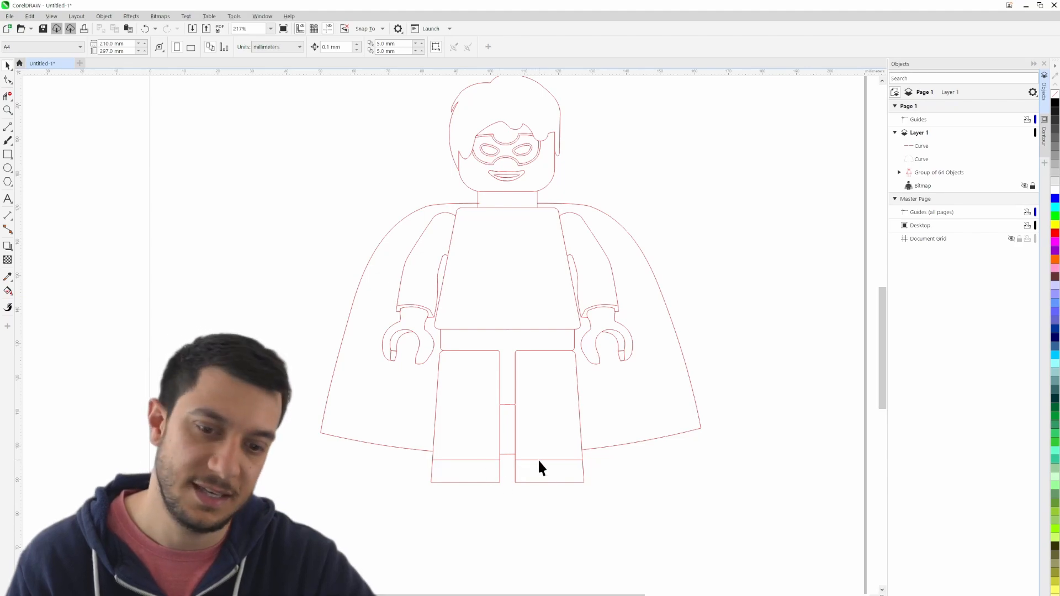
scroll(591, 489, up, 10)
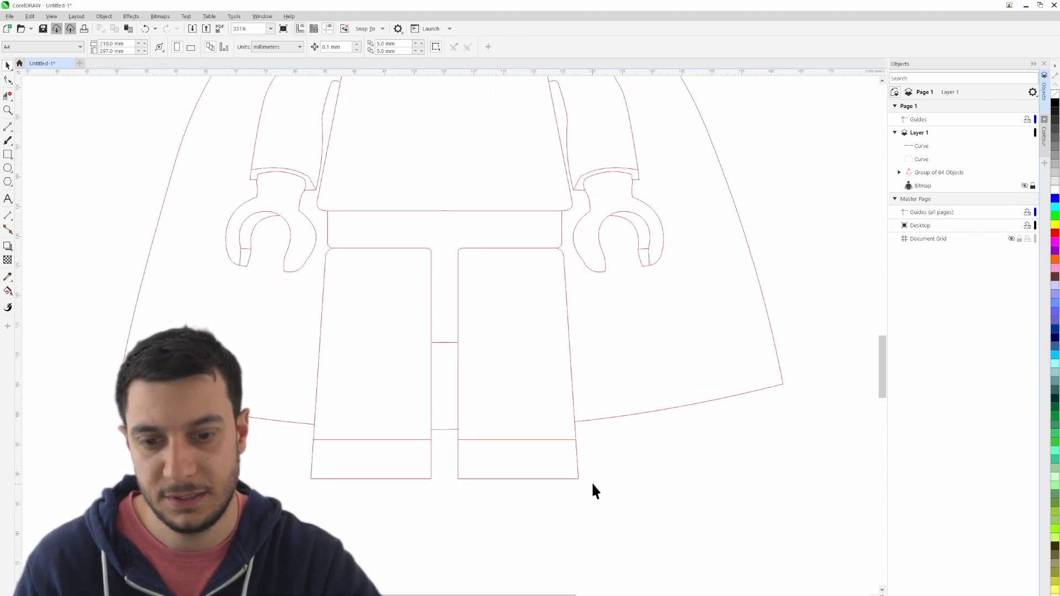
drag(275, 473, 438, 497)
scroll(392, 516, down, 5)
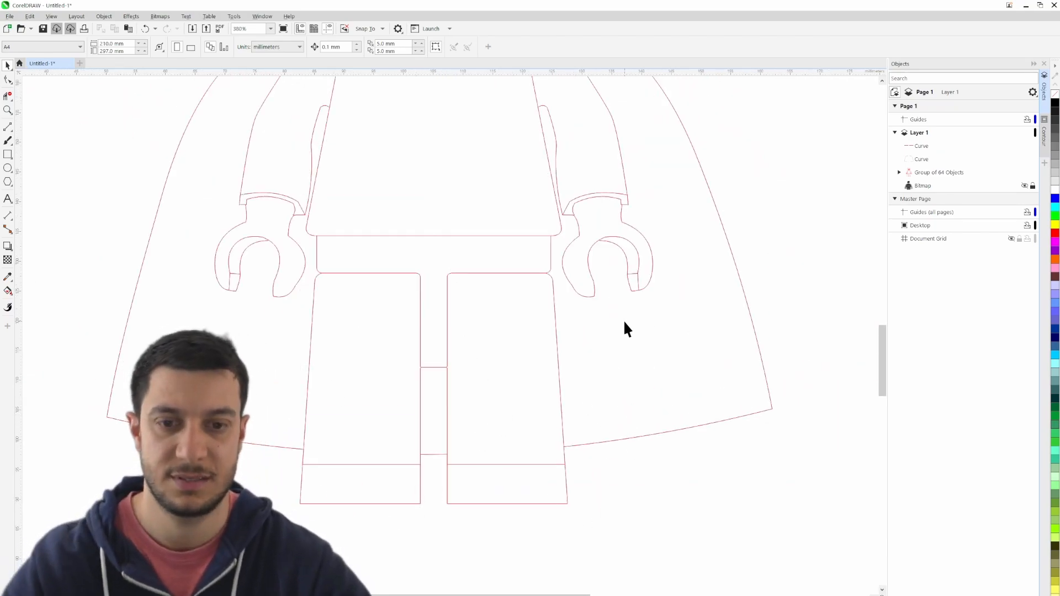
scroll(434, 500, up, 2)
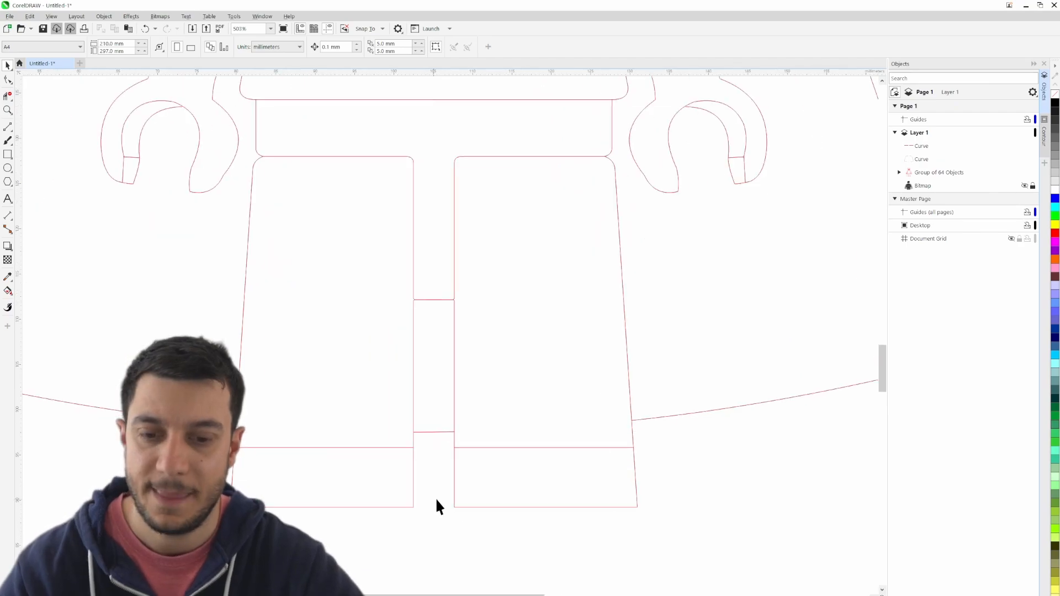
scroll(663, 531, up, 1)
drag(651, 533, 685, 527)
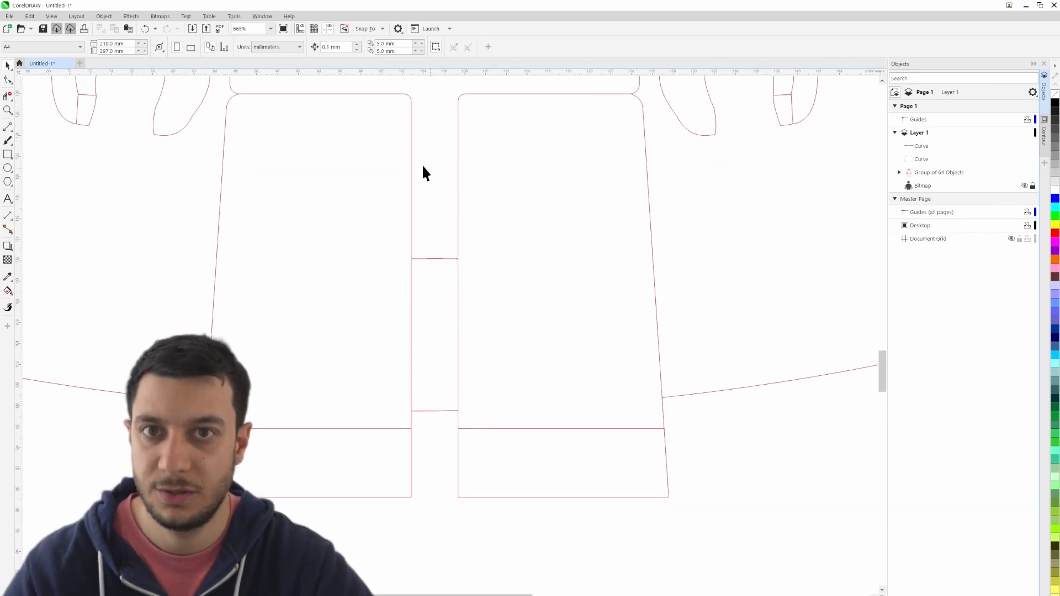
- Bring up the list of available dockers
click(234, 16)
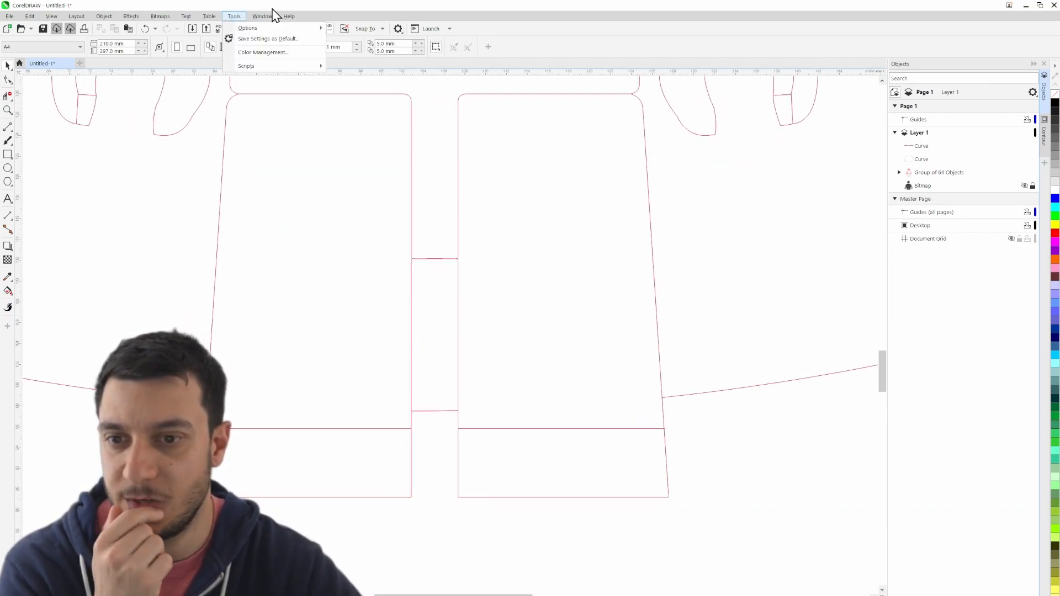
mouse_move(265, 16)
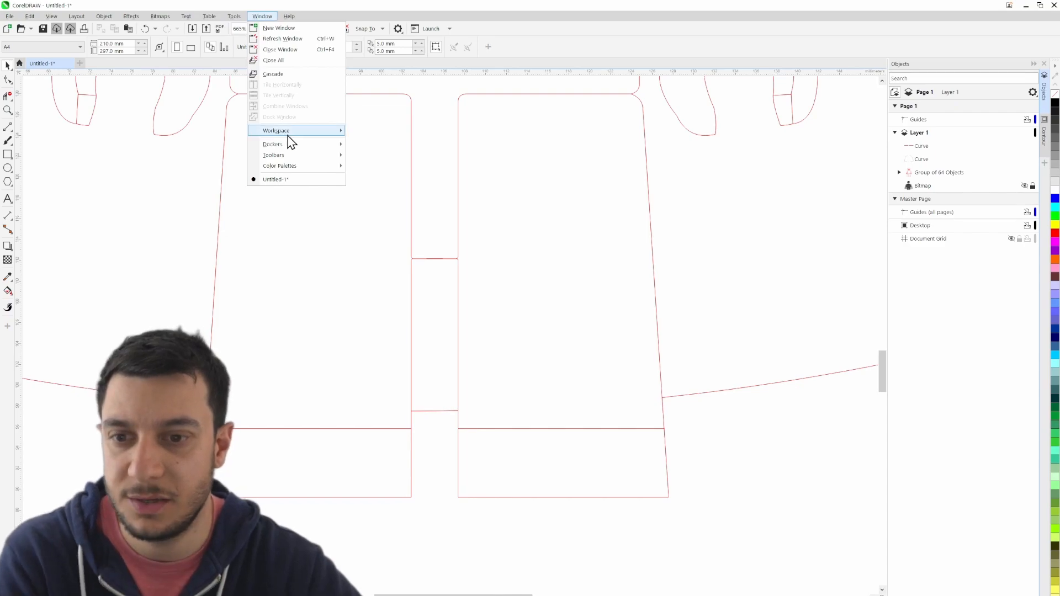
mouse_move(287, 147)
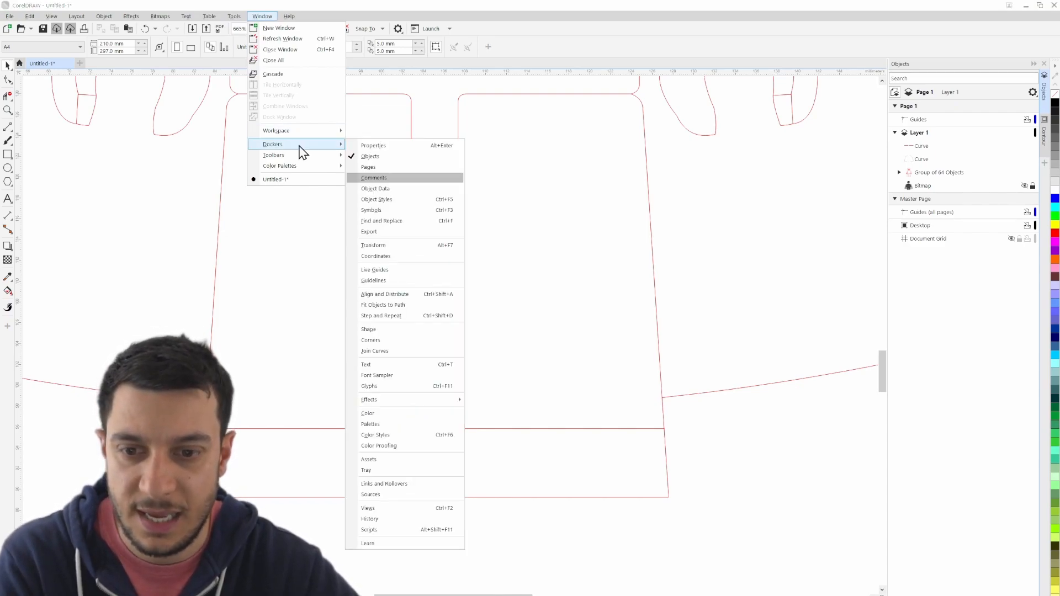
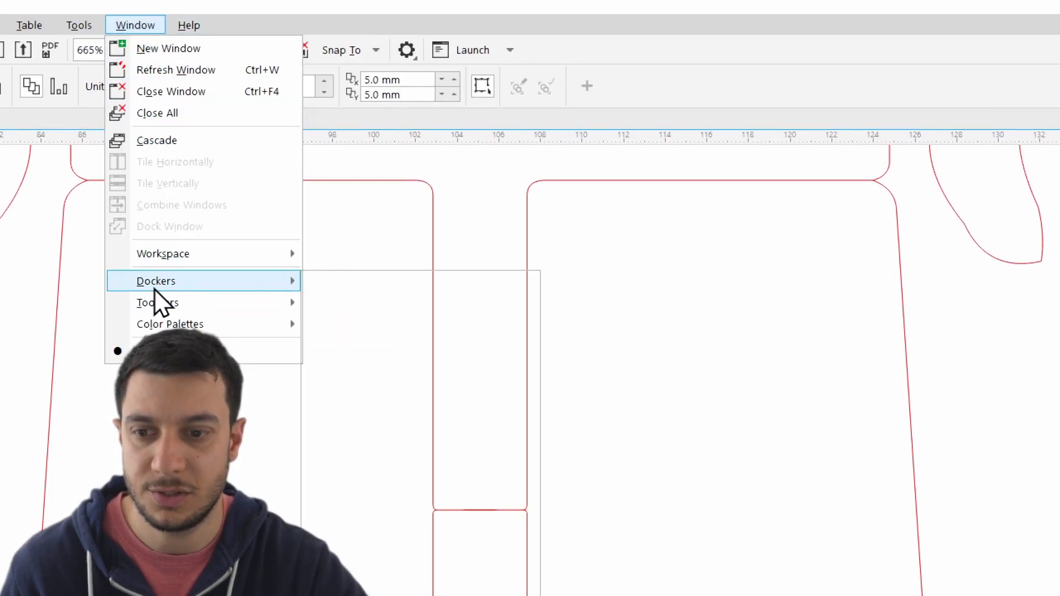
- Bring up the Corners settings as a floating window beside the legs
mouse_move(222, 281)
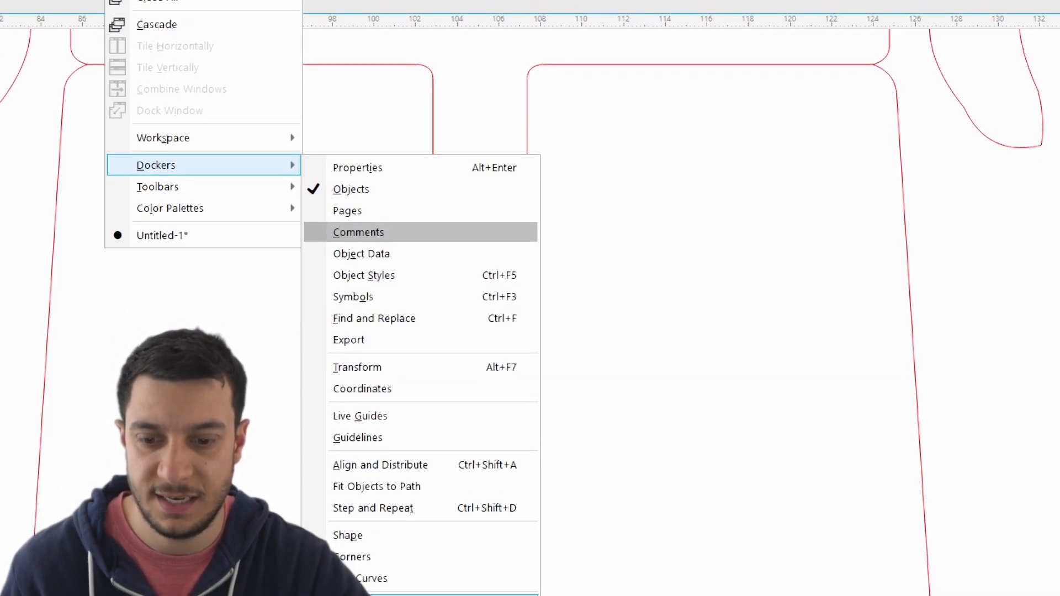
click(362, 557)
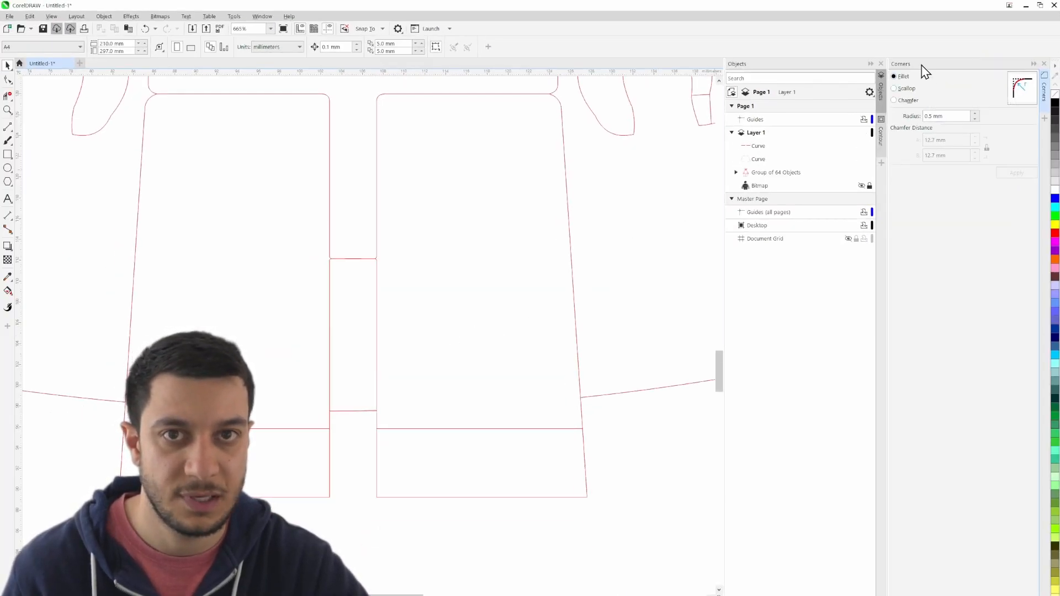
drag(921, 65, 520, 236)
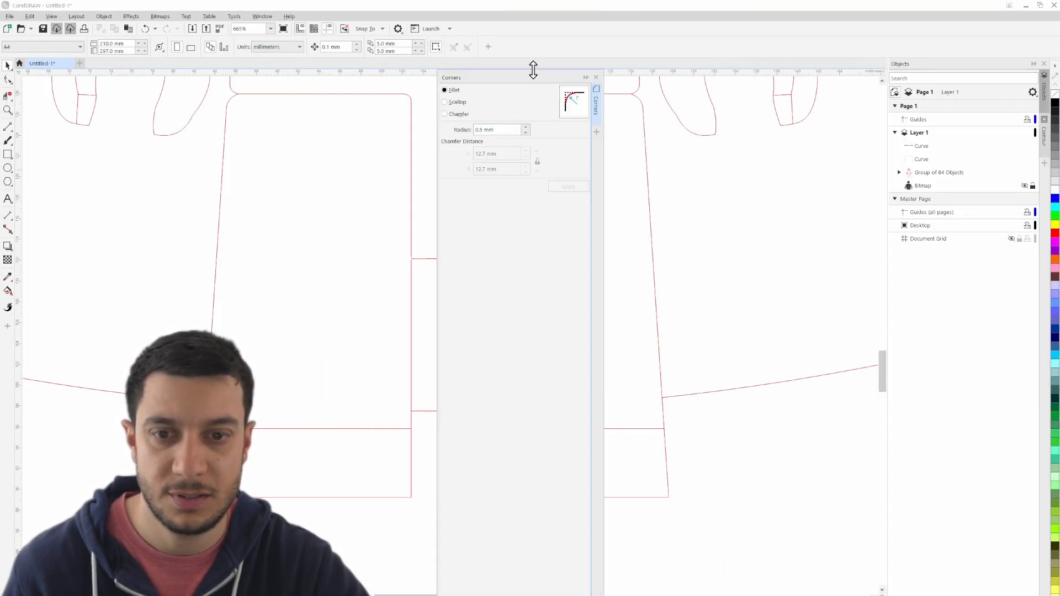
drag(533, 69, 768, 250)
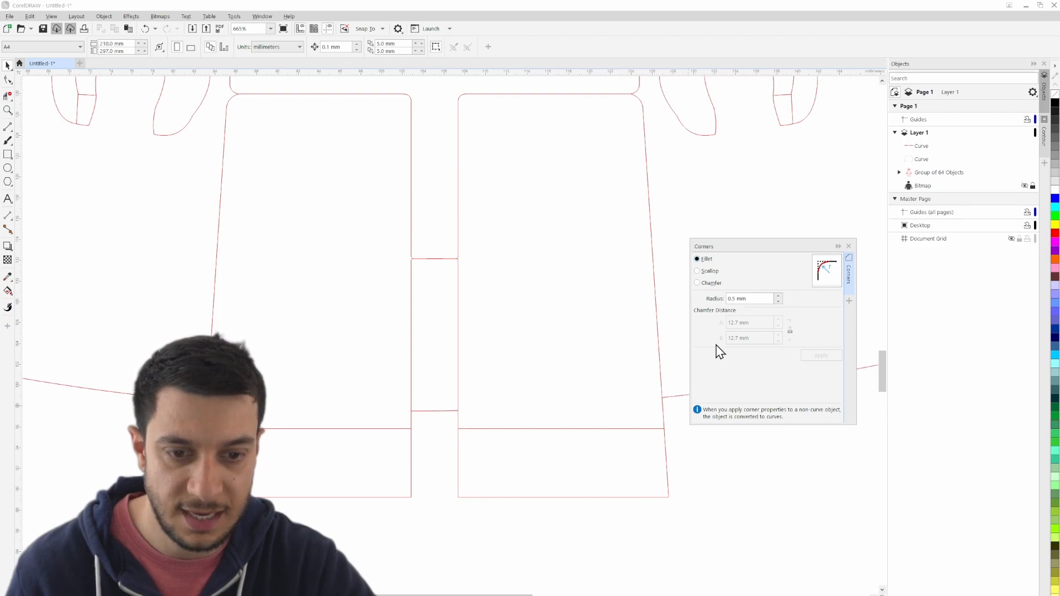
- Ungroup all objects of the minifigure outline
click(652, 498)
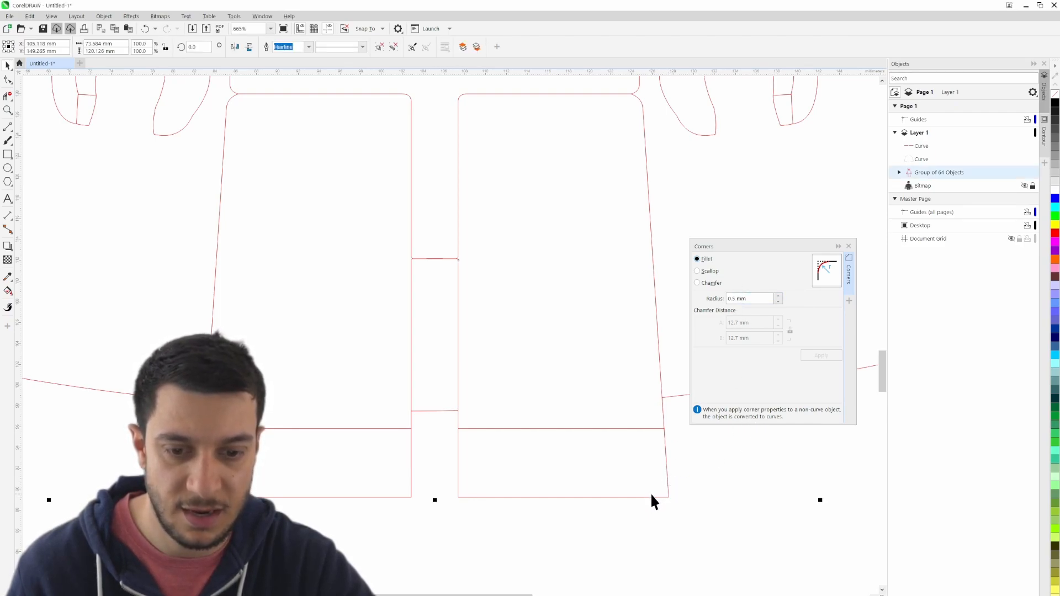
click(721, 480)
click(668, 482)
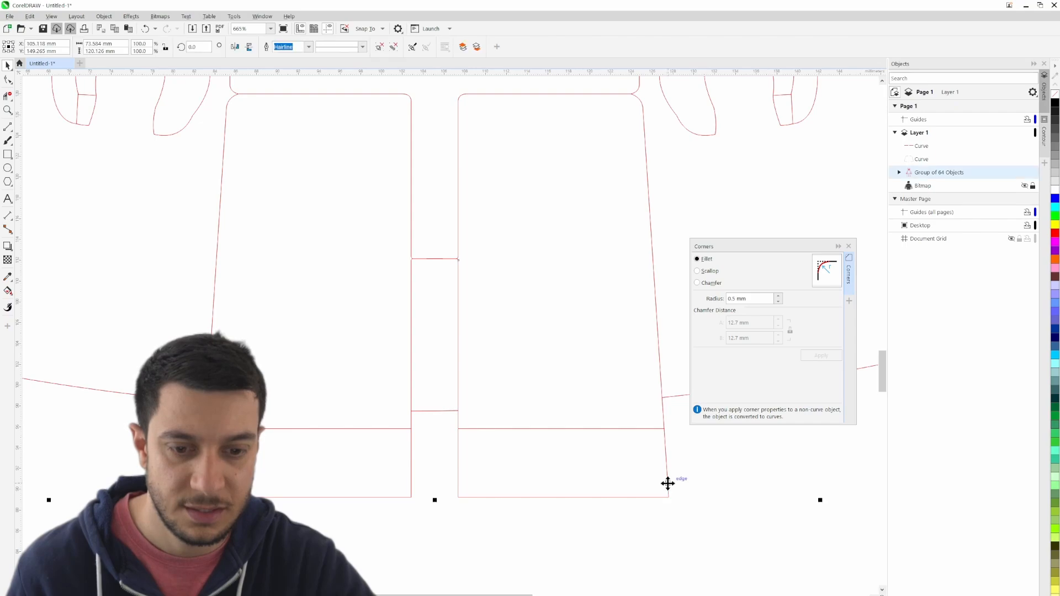
right_click(667, 483)
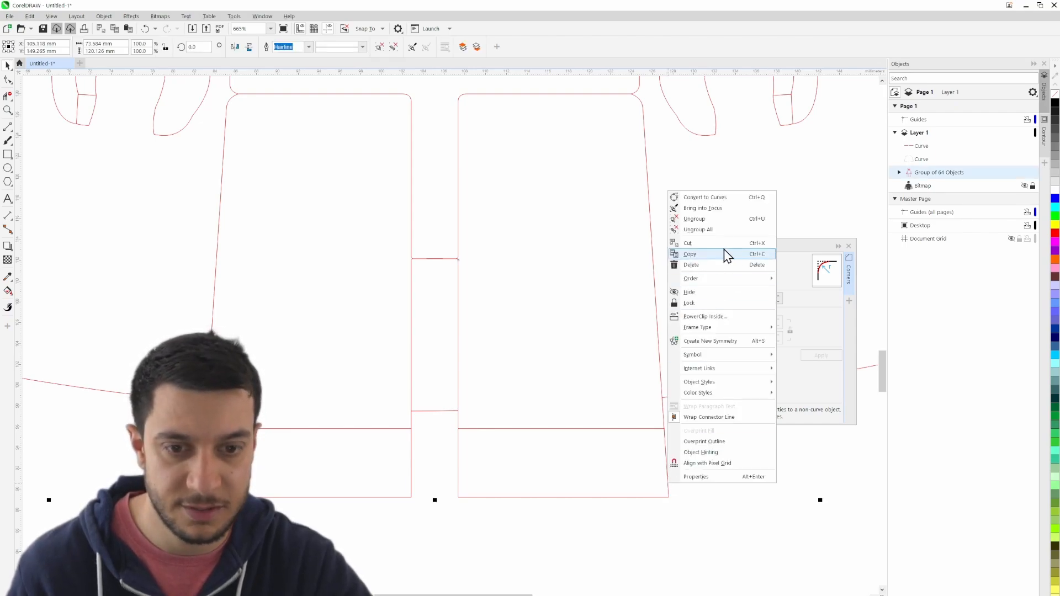
click(717, 230)
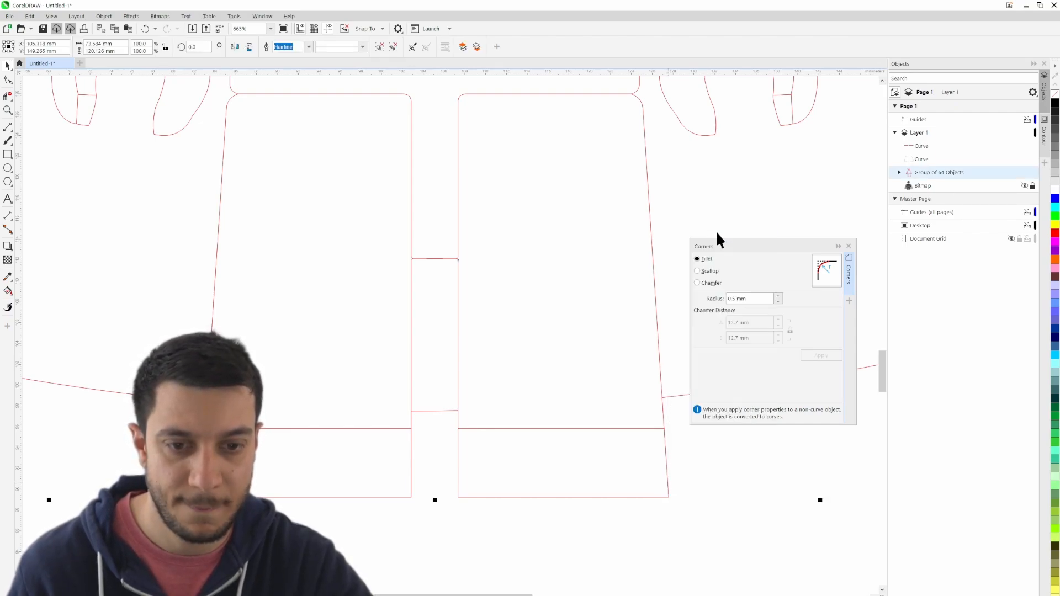
- Try to fillet the right-hand leg's outer bottom corner with a 0.5 mm radius, and close the Corners settings
click(660, 499)
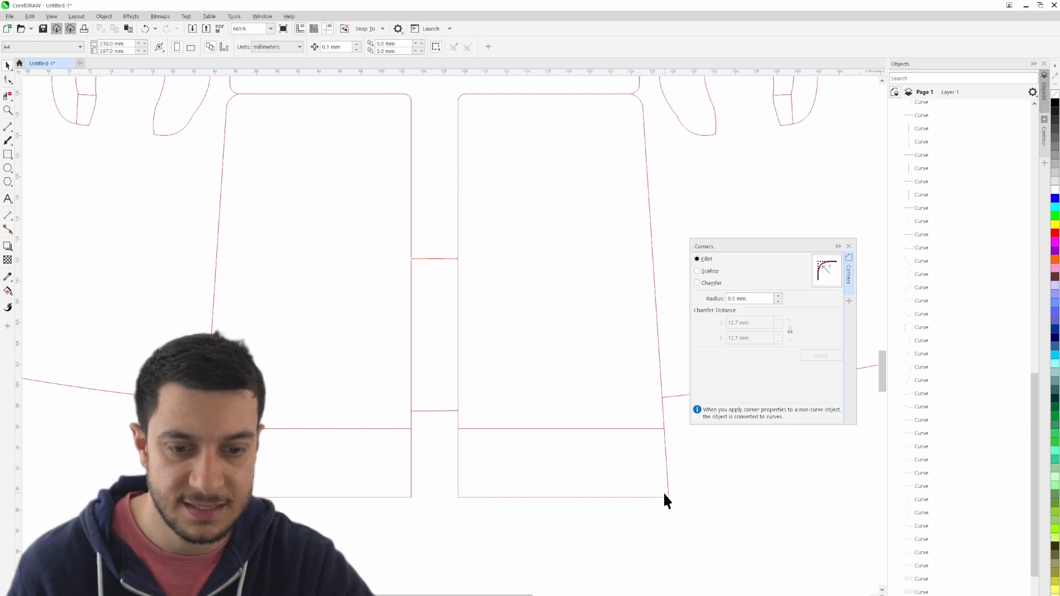
click(662, 497)
shift+click(668, 486)
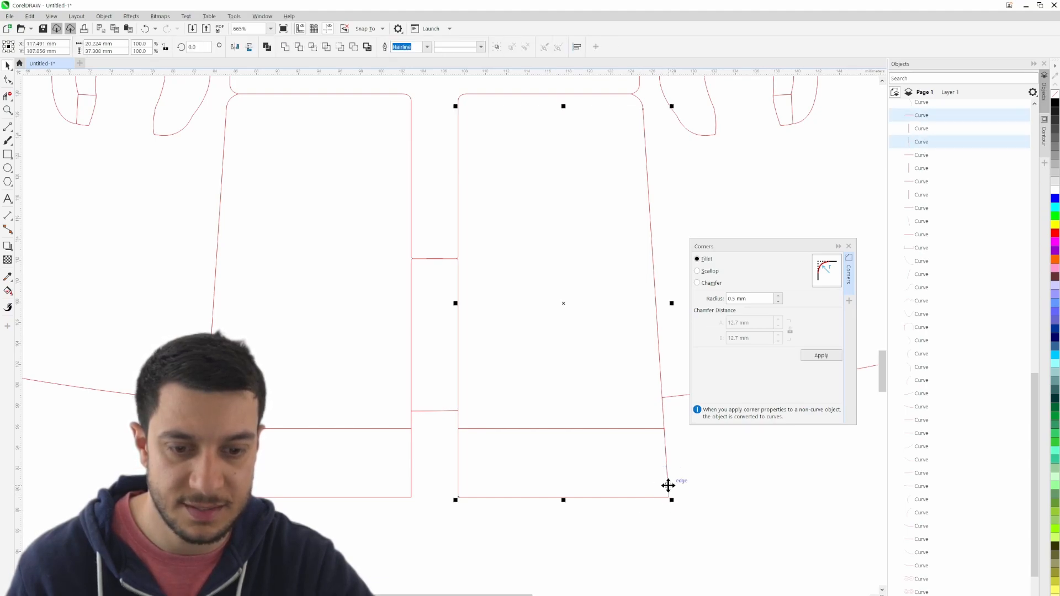
click(817, 356)
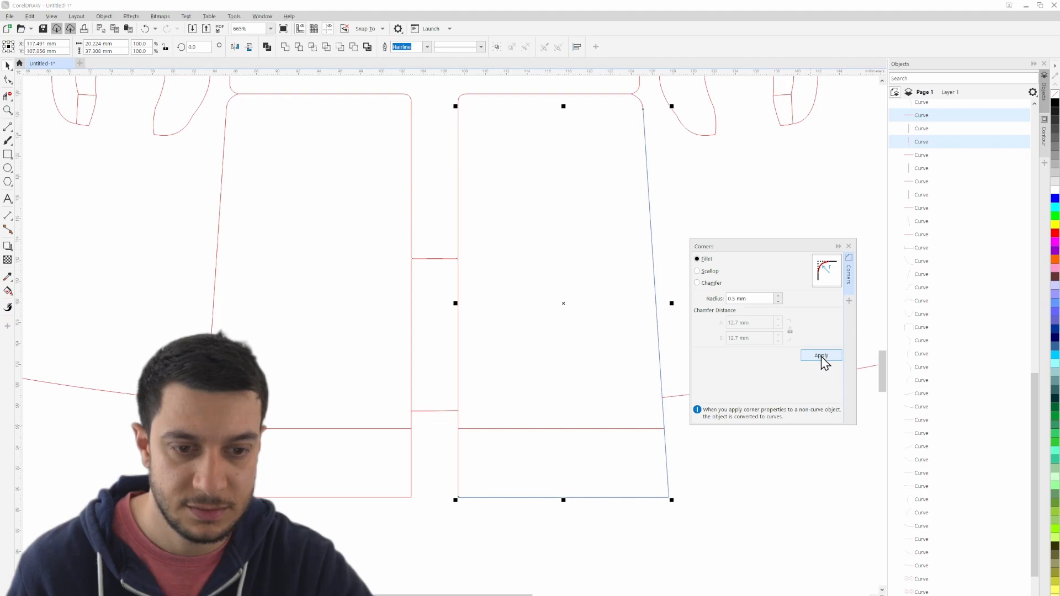
scroll(680, 518, up, 8)
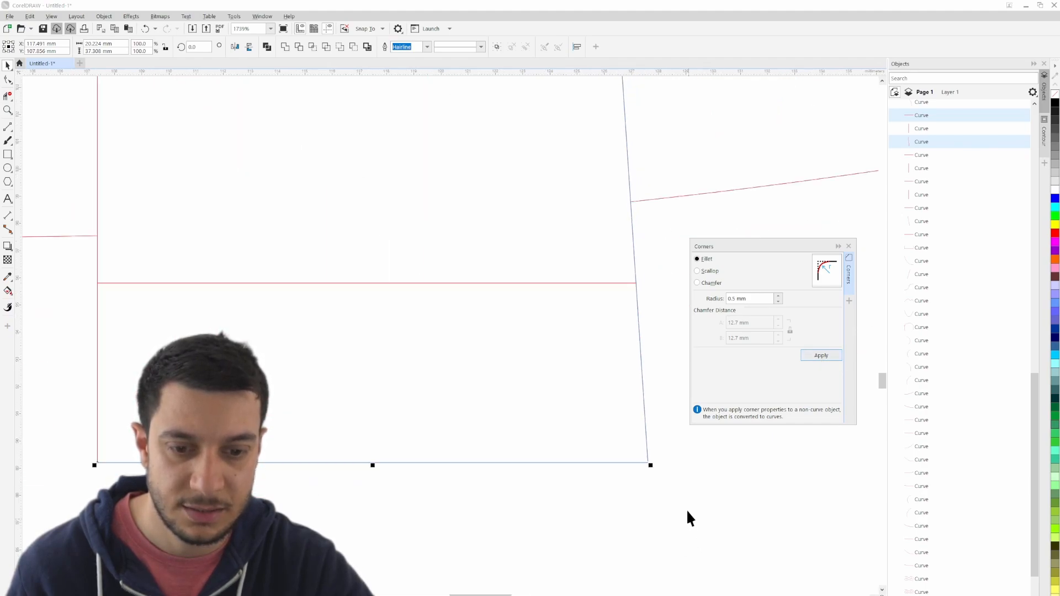
scroll(556, 394, up, 2)
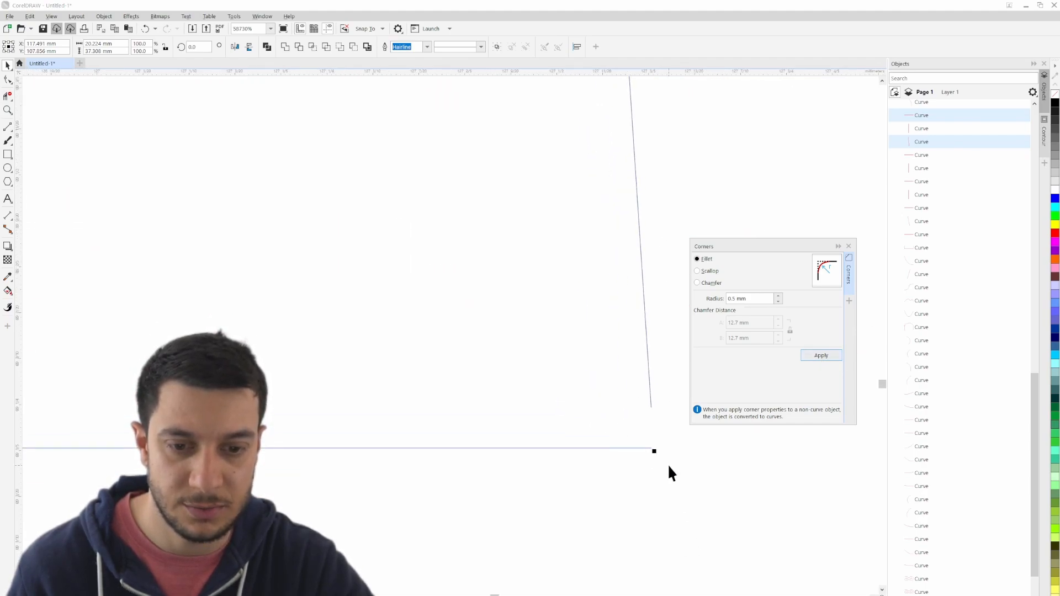
click(848, 246)
click(721, 476)
scroll(700, 436, down, 3)
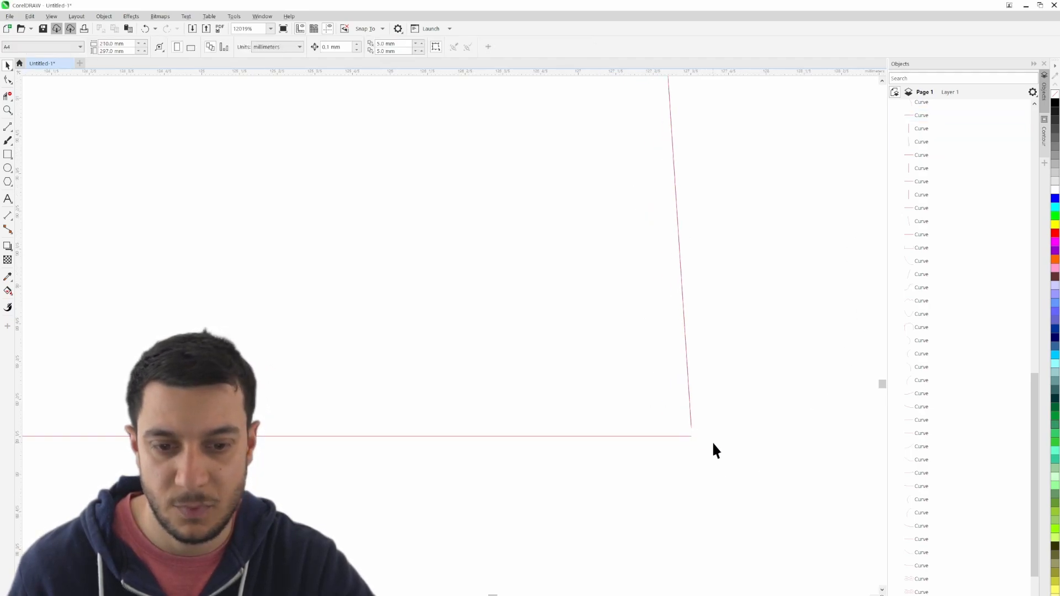
- Draw a 3-point curve about 0.3 mm wide and 0.4 mm high rounding the right-hand leg's outer bottom corner
click(9, 129)
click(71, 192)
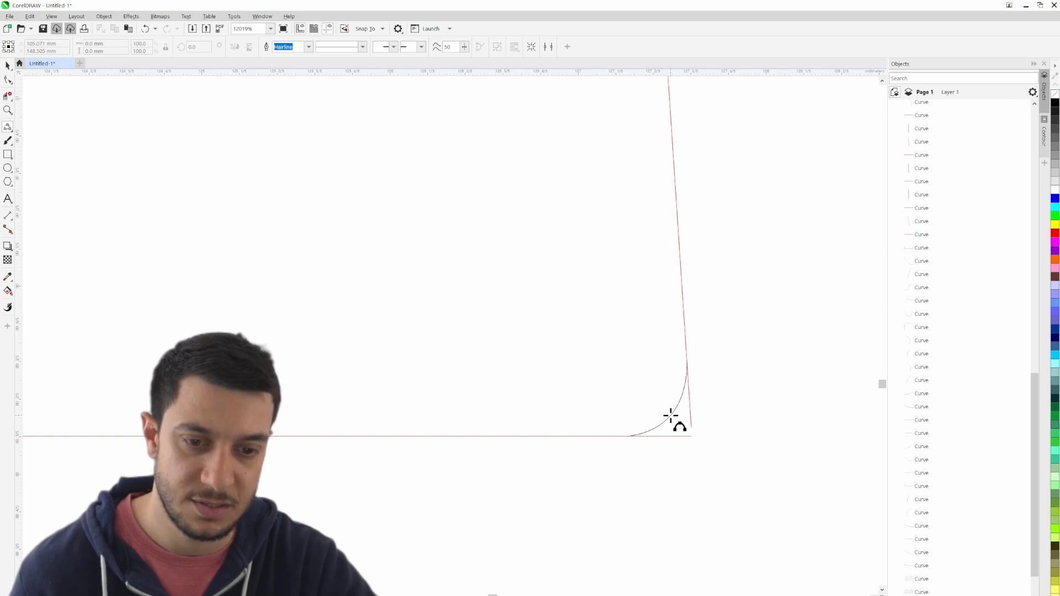
click(671, 416)
click(7, 65)
click(793, 478)
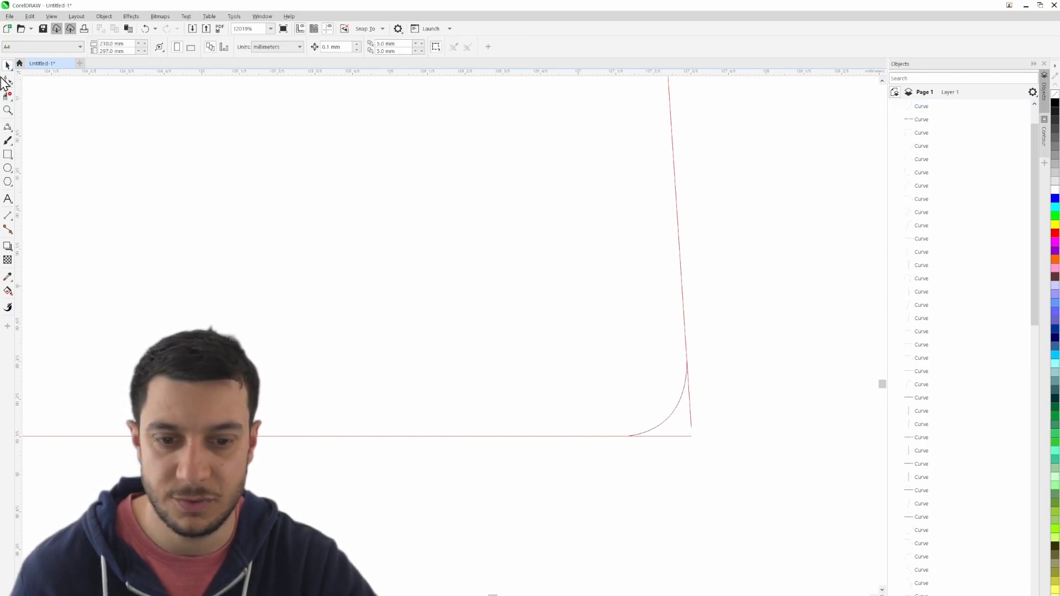
- Delete the line ends beyond the corner curve at the right-hand leg's outer bottom corner using virtual segment deletion
click(8, 97)
scroll(690, 438, down, 5)
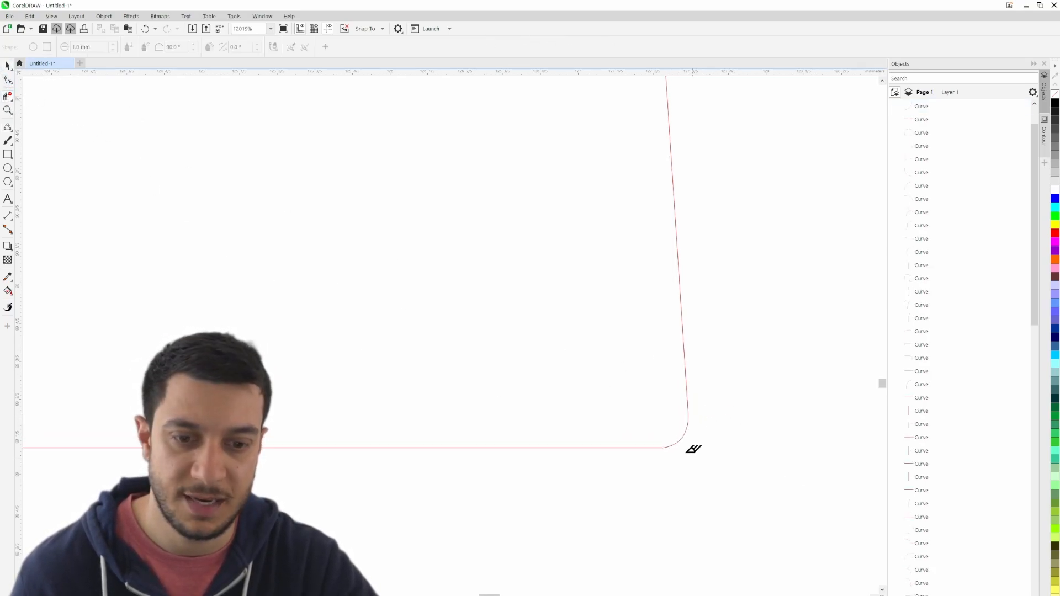
scroll(699, 459, up, 3)
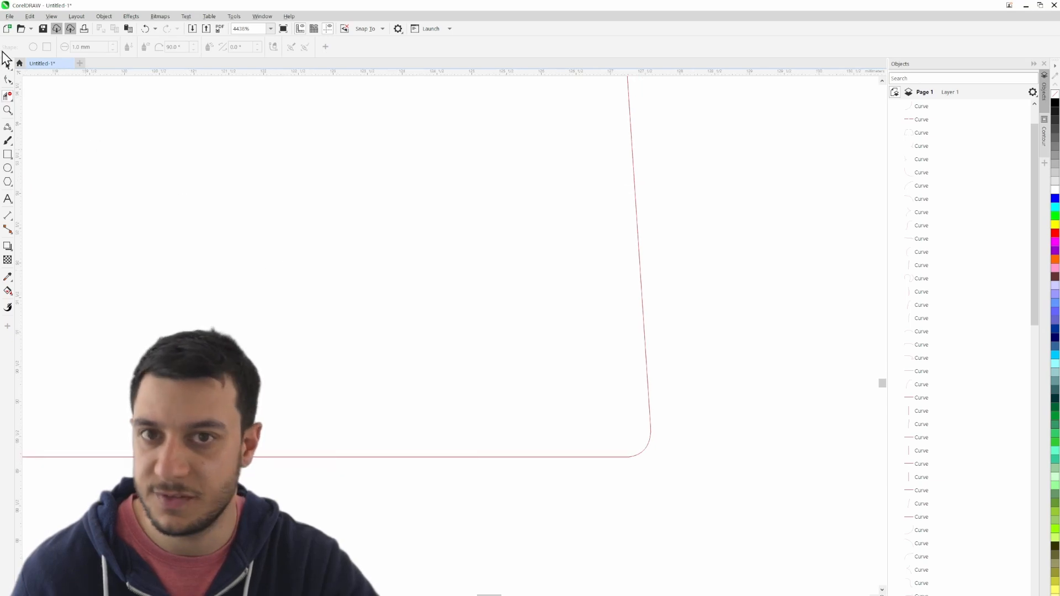
- Place a horizontally mirrored copy of the corner curve on the right-hand leg's inner bottom corner, keeping it level with the bottom edge
click(7, 65)
click(639, 455)
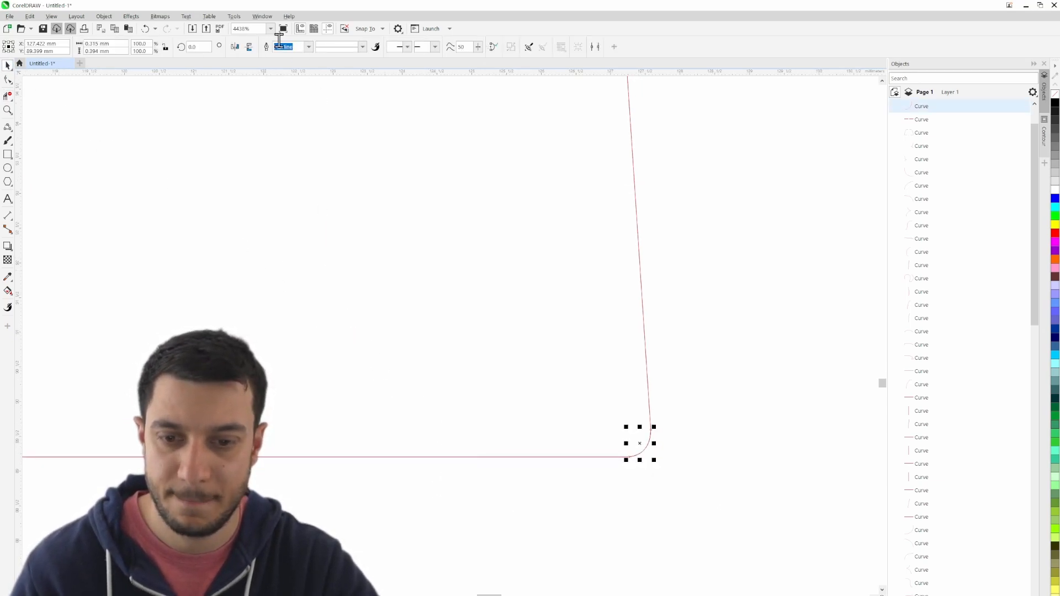
drag(628, 429, 92, 428)
drag(100, 423, 772, 387)
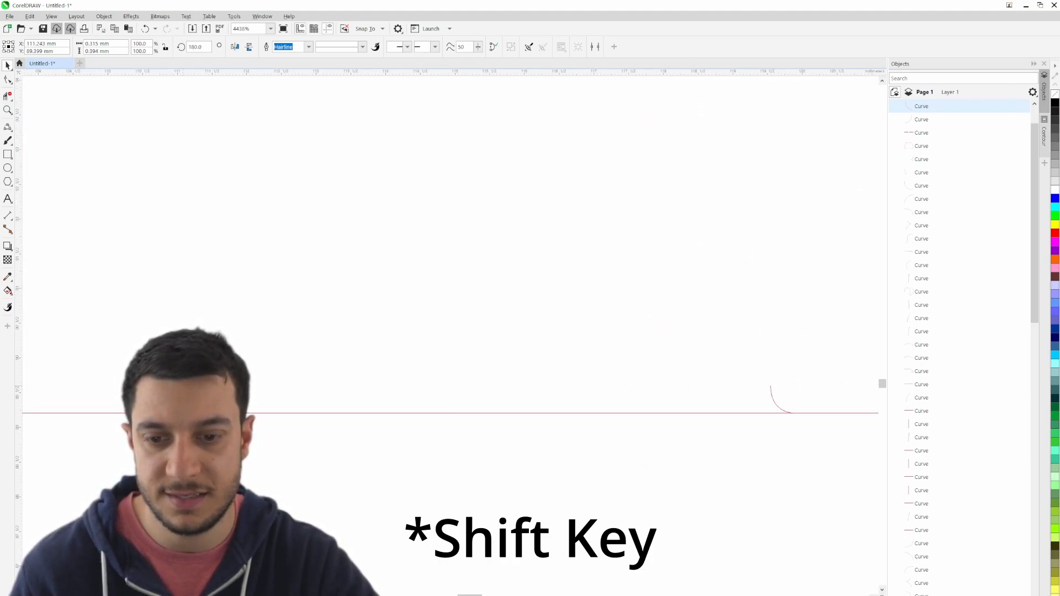
drag(71, 358, 70, 356)
drag(73, 349, 626, 328)
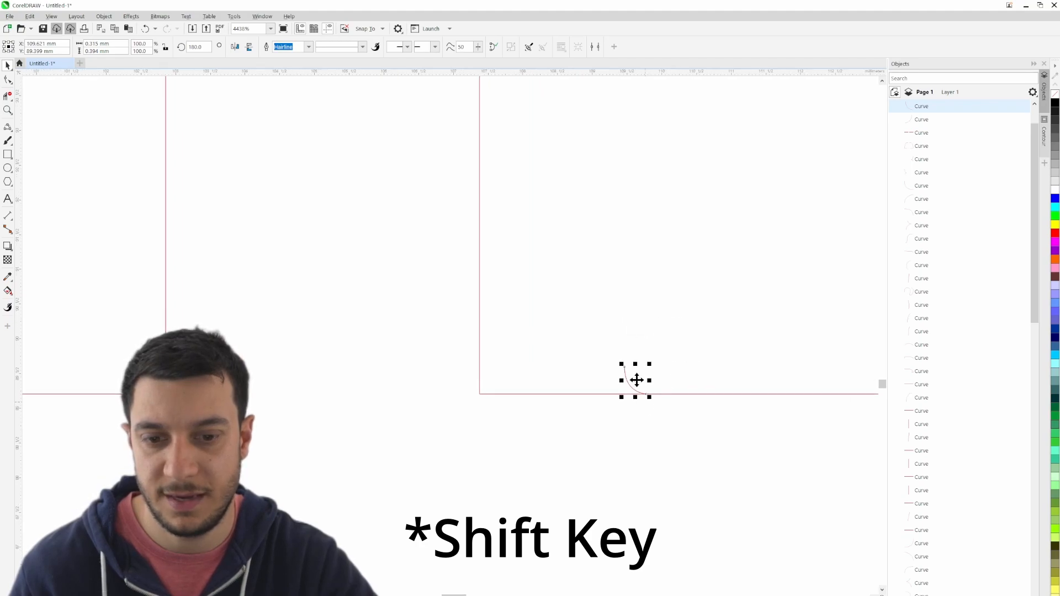
drag(625, 366, 589, 371)
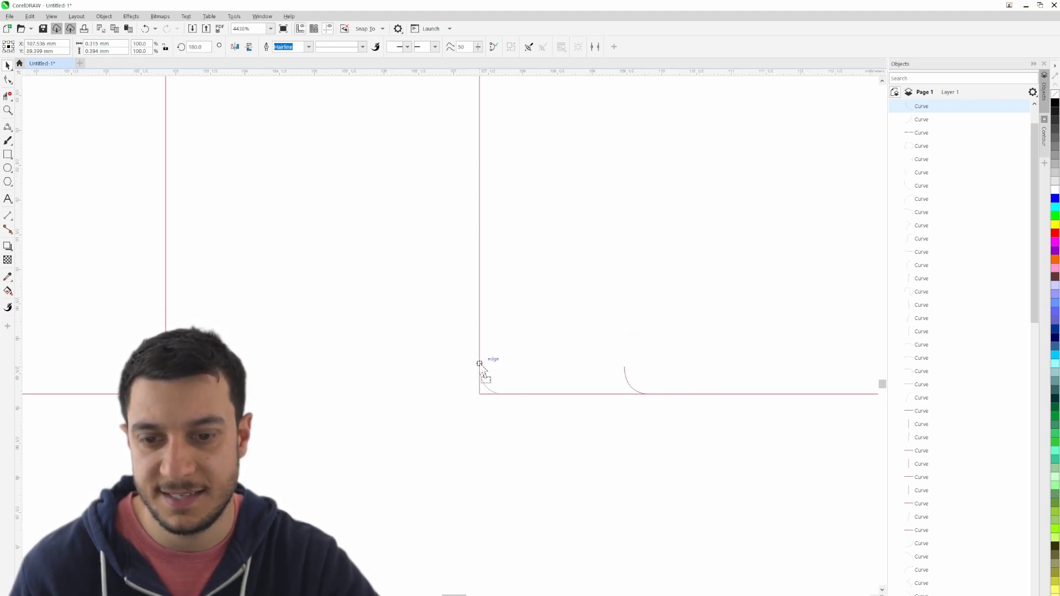
click(434, 403)
- Delete the line ends outside the curve at the right-hand leg's inner bottom corner using virtual segment deletion
scroll(534, 409, up, 4)
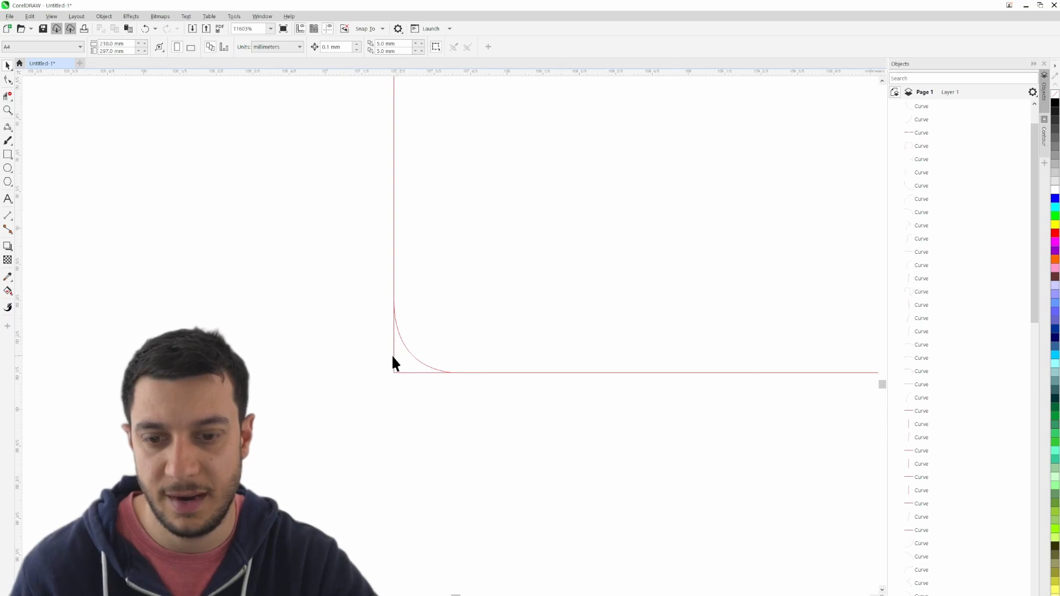
click(8, 96)
scroll(408, 373, down, 1)
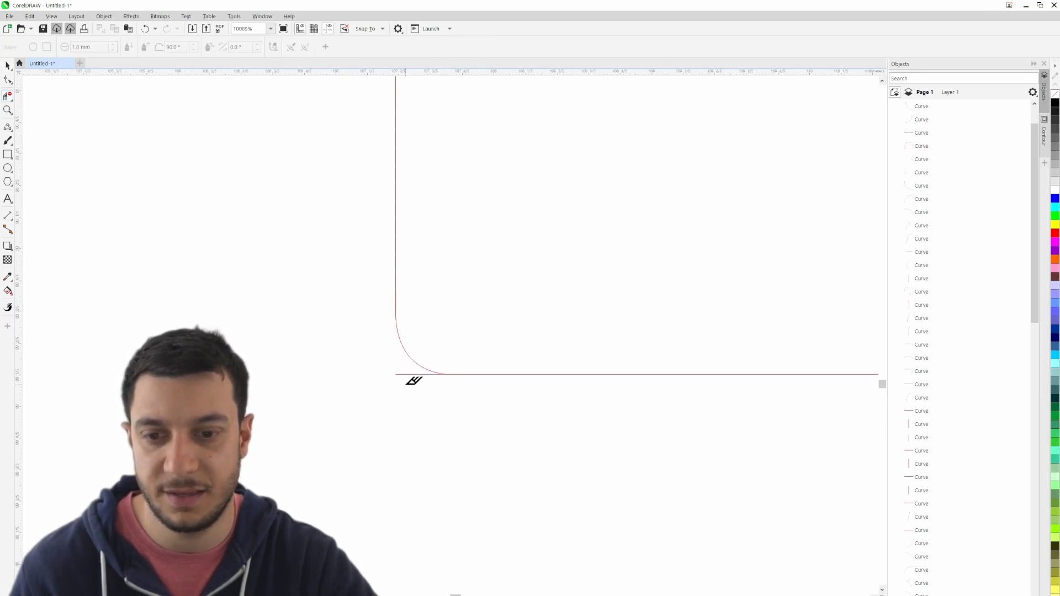
scroll(423, 389, down, 10)
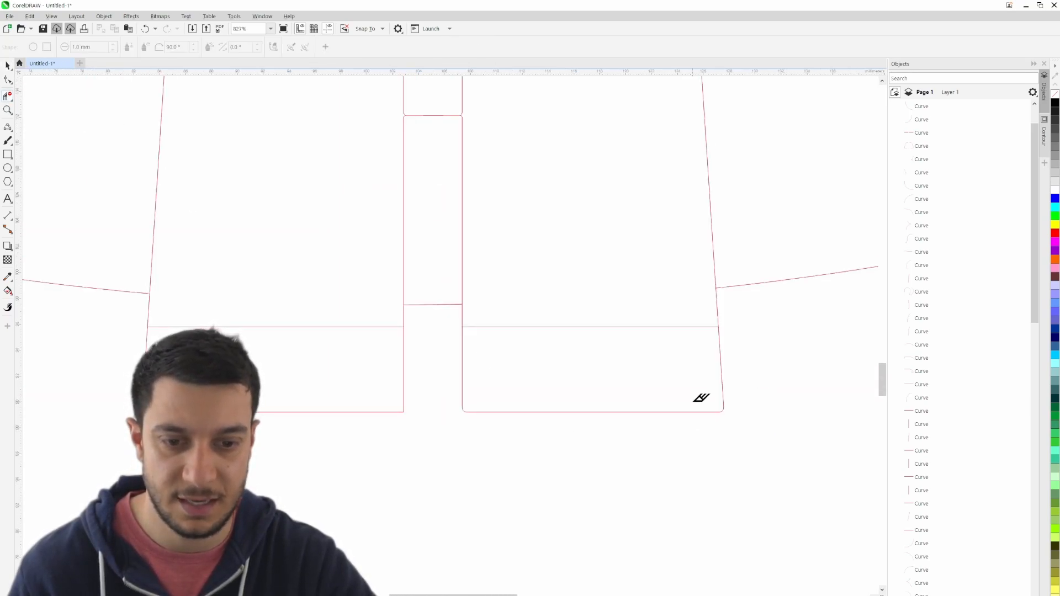
- Copy both bottom corner curves of the right-hand leg onto the matching bottom corners of the left-hand leg
click(8, 66)
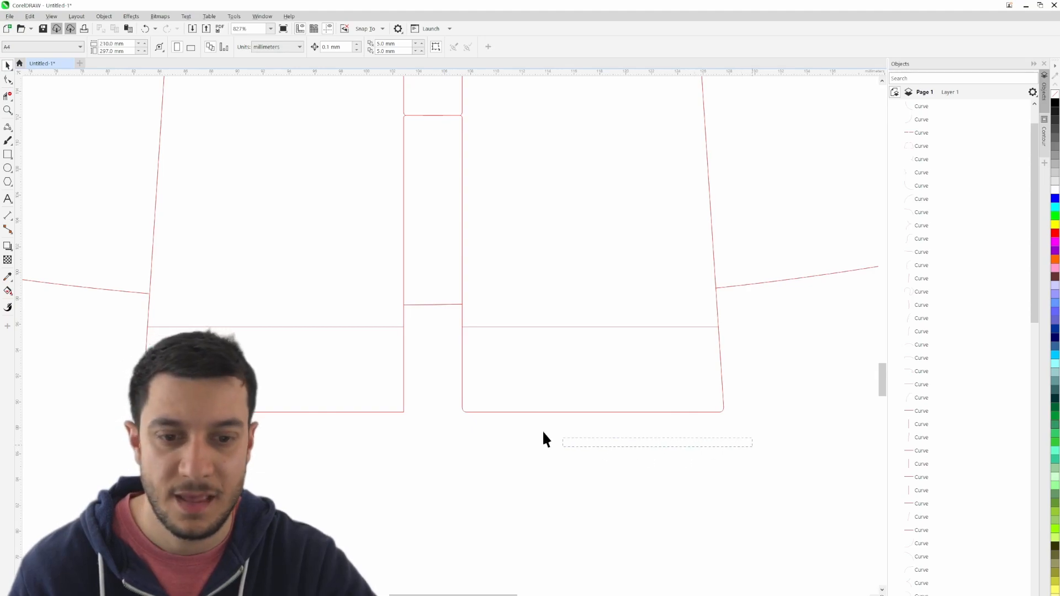
drag(458, 395, 459, 395)
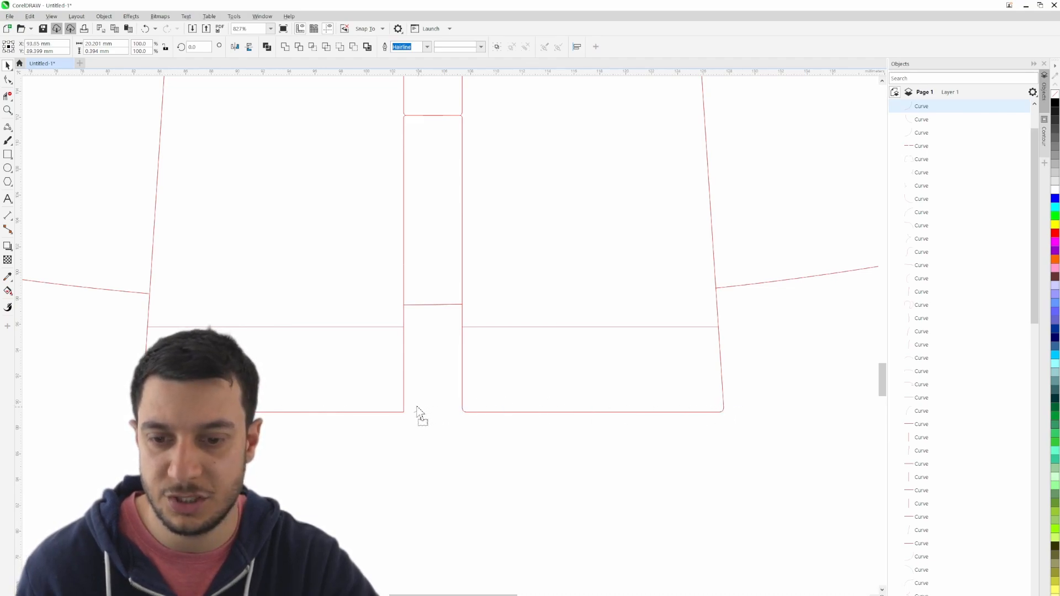
click(423, 433)
- Delete the line ends outside both corner curves at the bottom of the left-hand leg using virtual segment deletion
scroll(423, 432, up, 10)
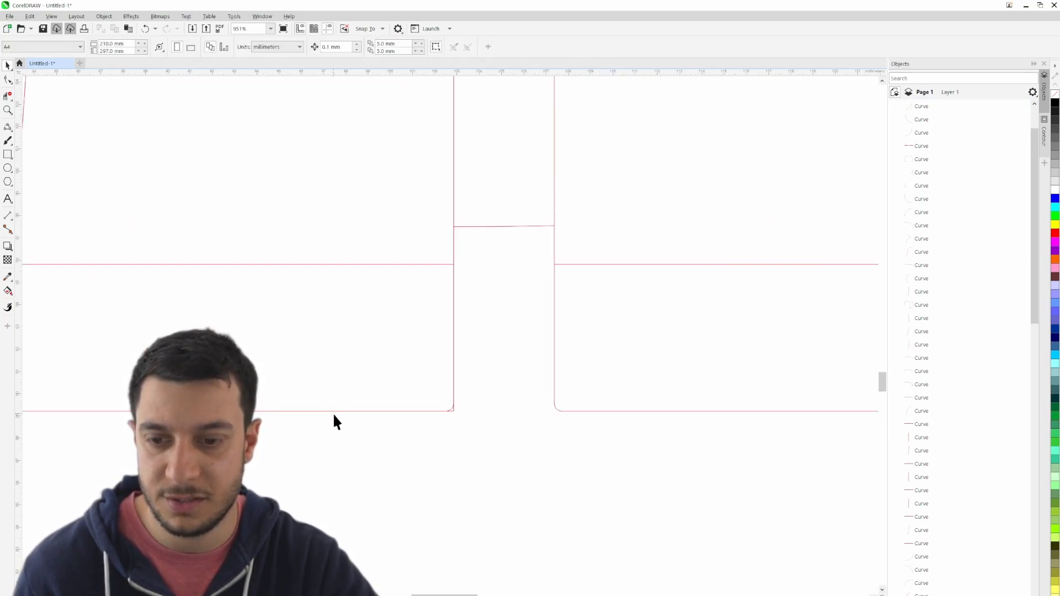
click(8, 96)
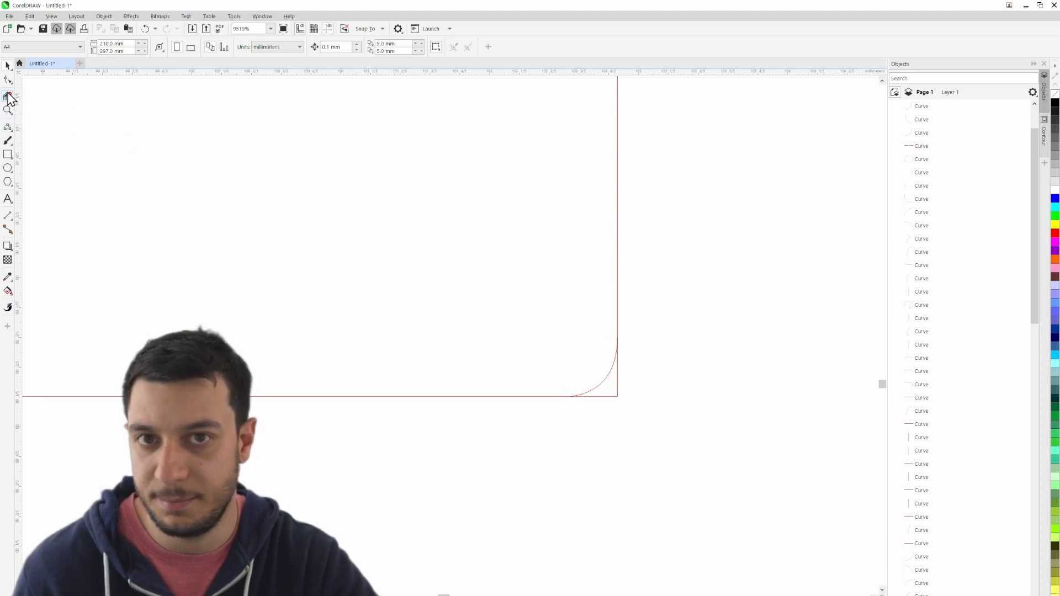
scroll(611, 429, down, 10)
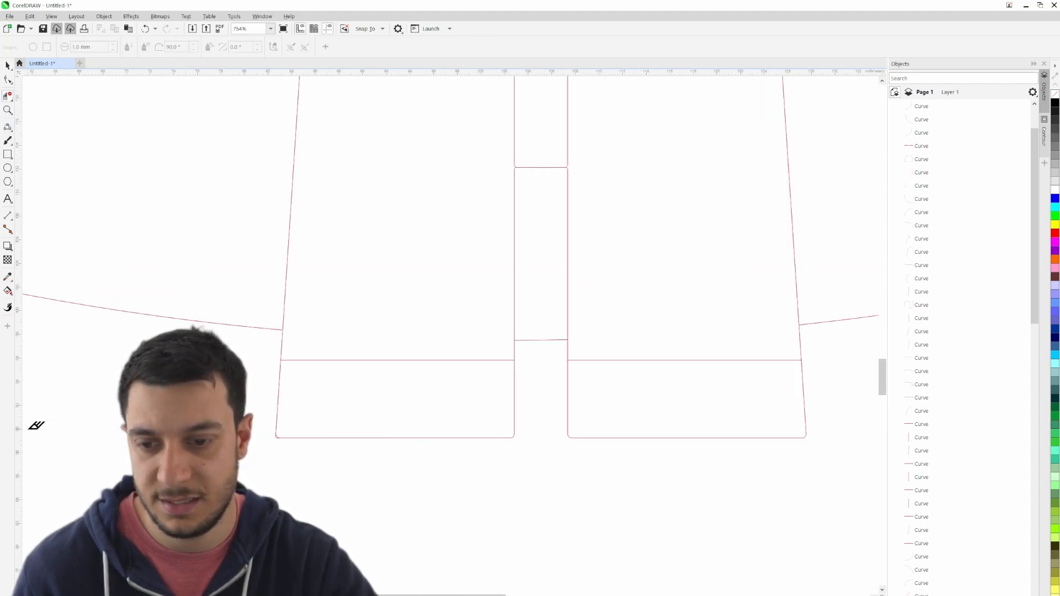
scroll(226, 448, up, 9)
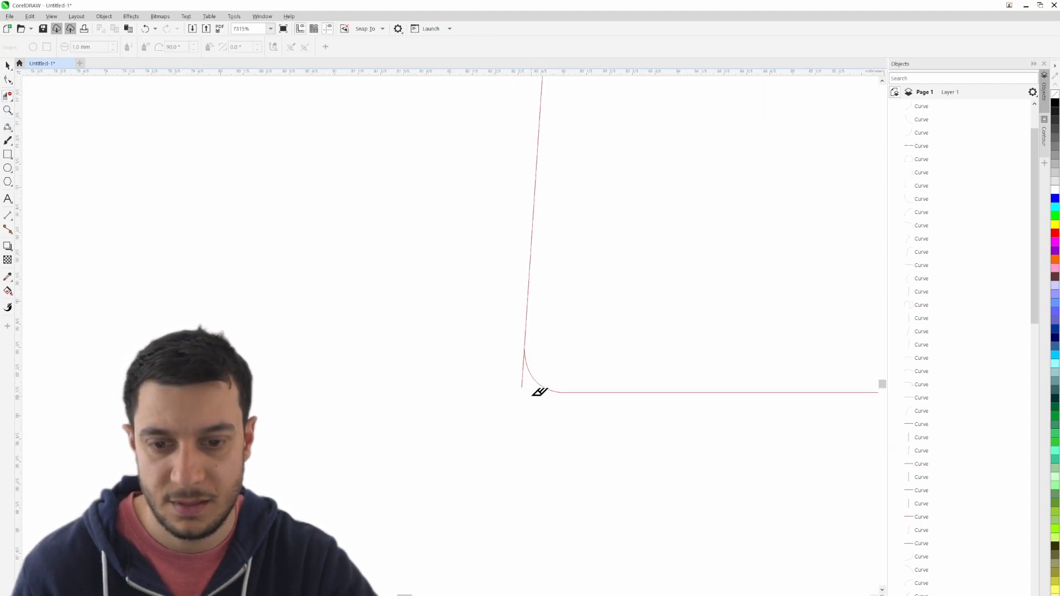
scroll(524, 392, down, 10)
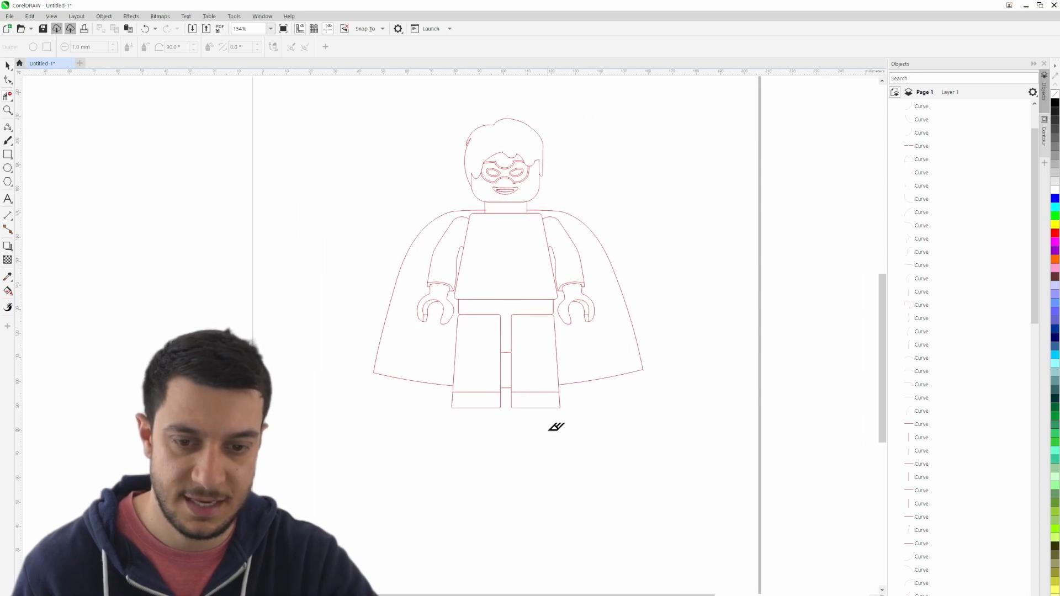
scroll(616, 384, up, 3)
scroll(613, 386, down, 1)
- Select all the traced minifigure curves and combine them into one group
click(5, 65)
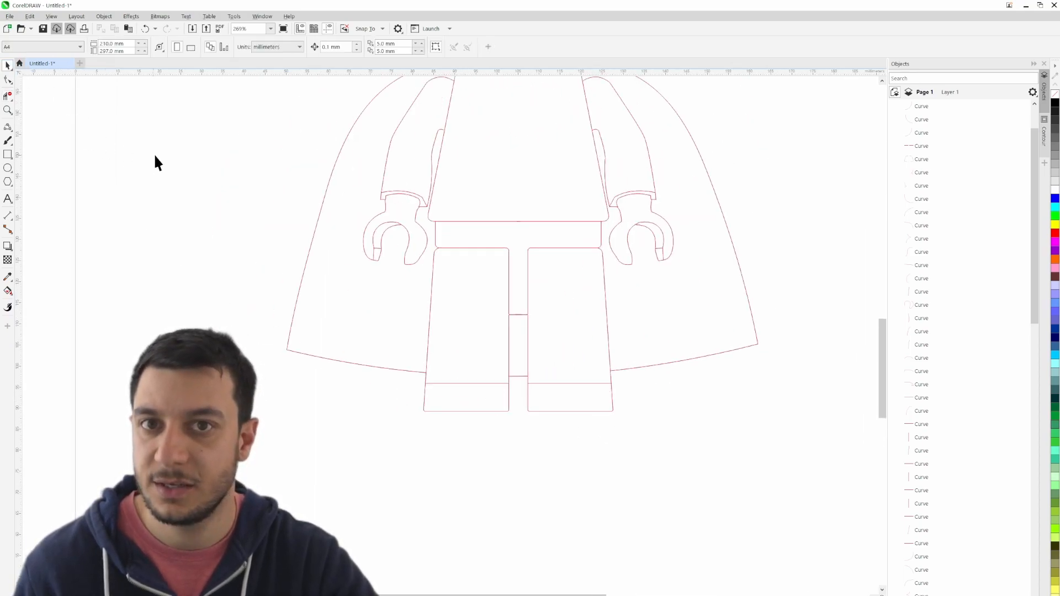
drag(457, 149, 371, 303)
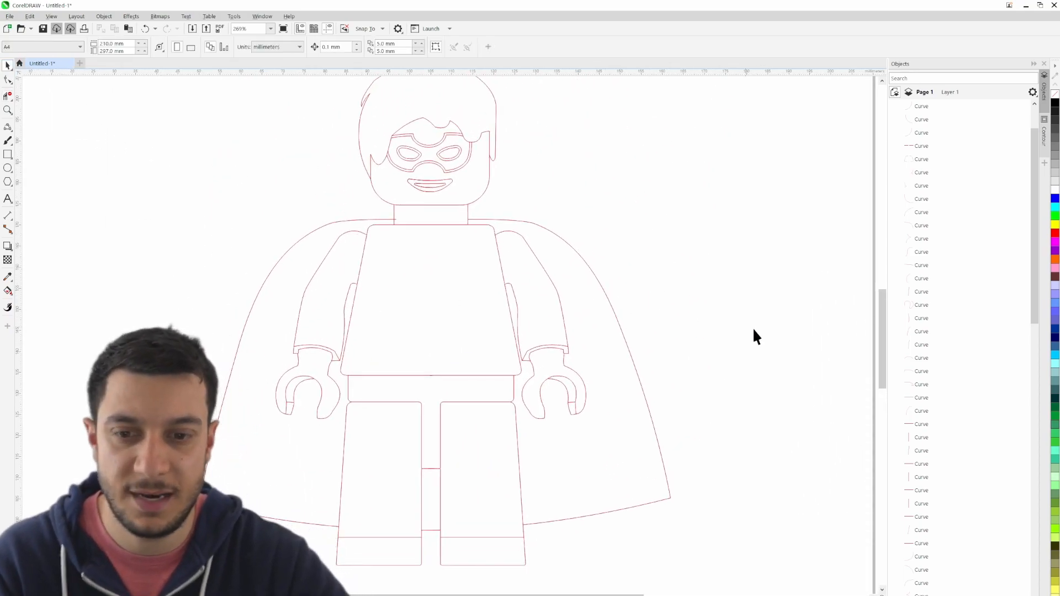
scroll(944, 435, down, 15)
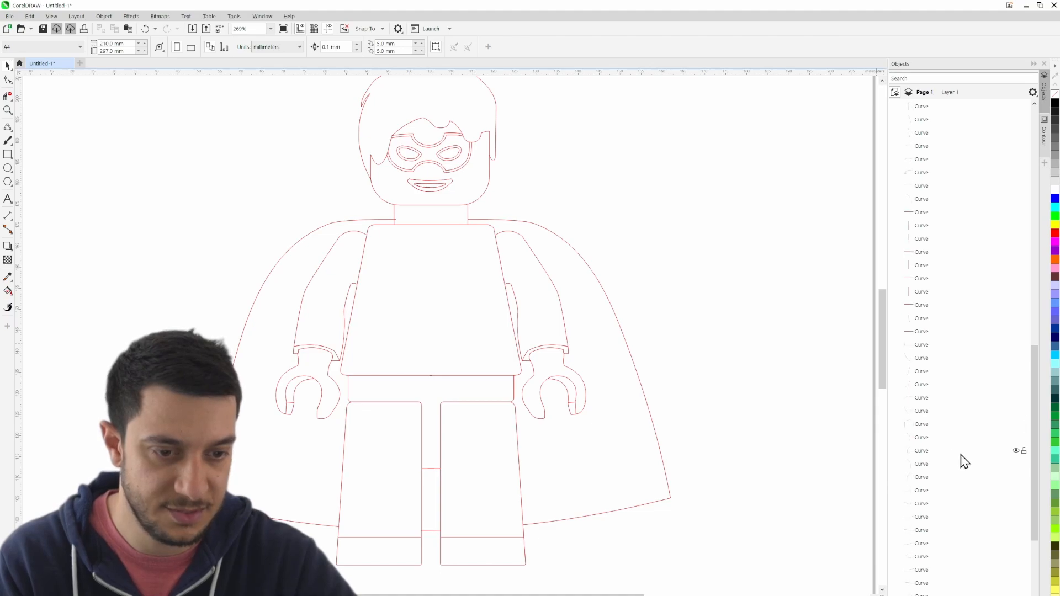
scroll(624, 445, down, 4)
drag(693, 476, 687, 521)
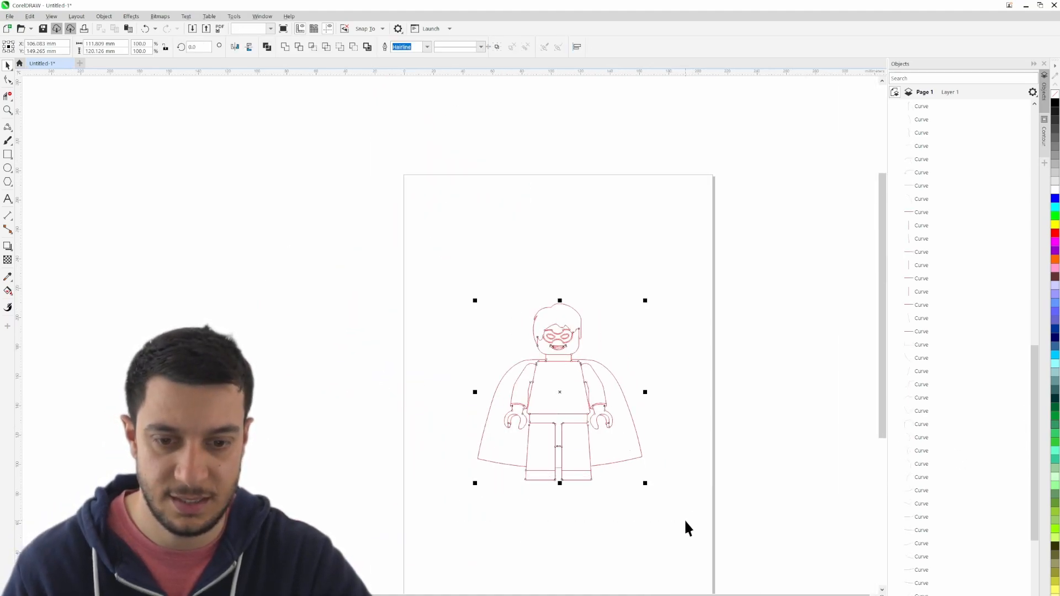
key(ctrl+g)
- Show the reference bitmap again and lock the group of traced curves above it
click(1024, 159)
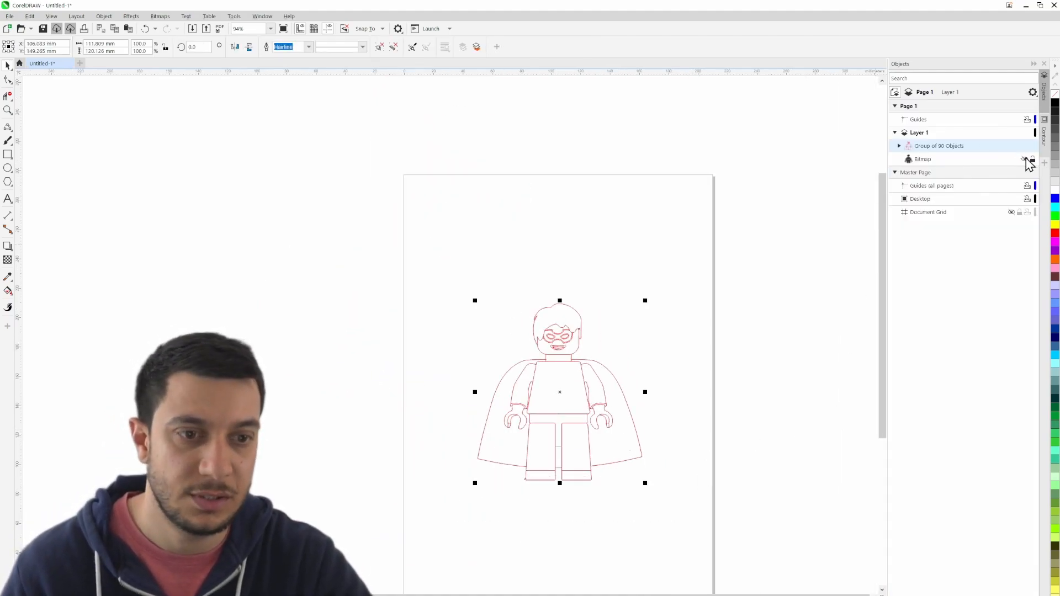
click(763, 386)
scroll(589, 426, up, 6)
scroll(496, 369, up, 1)
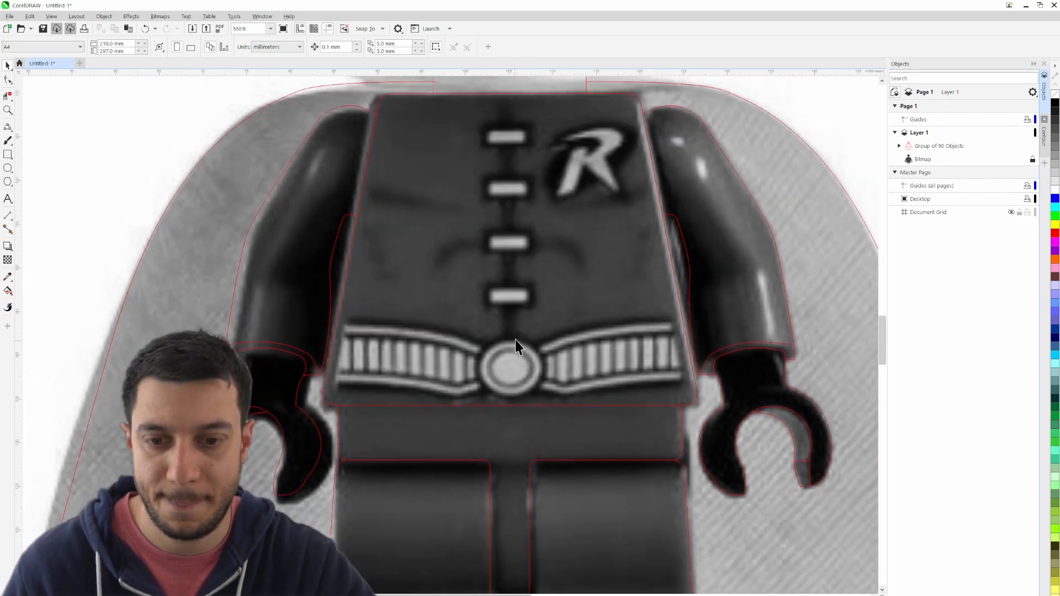
scroll(509, 476, up, 4)
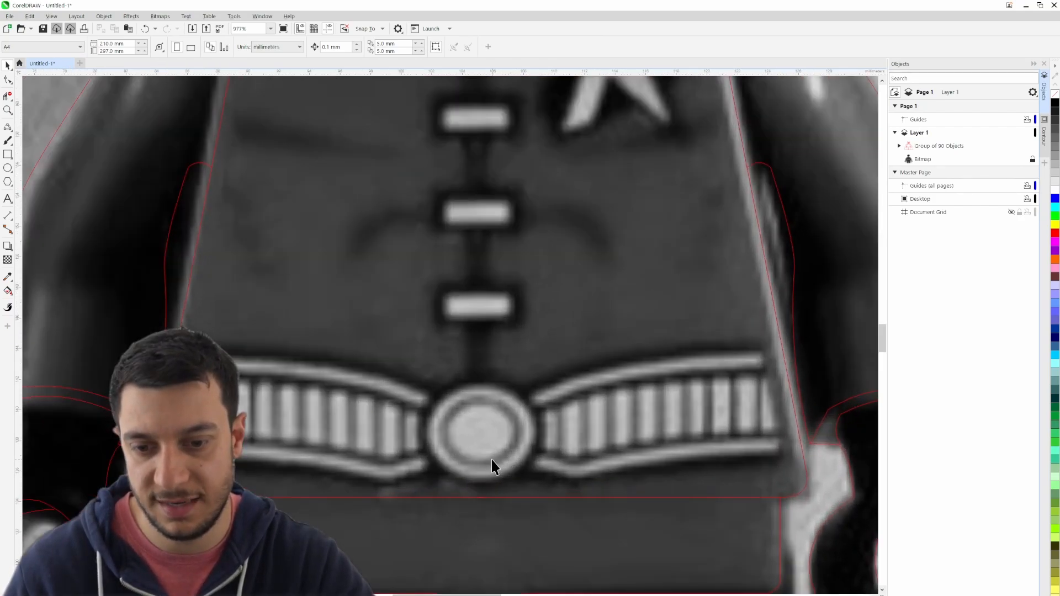
click(947, 148)
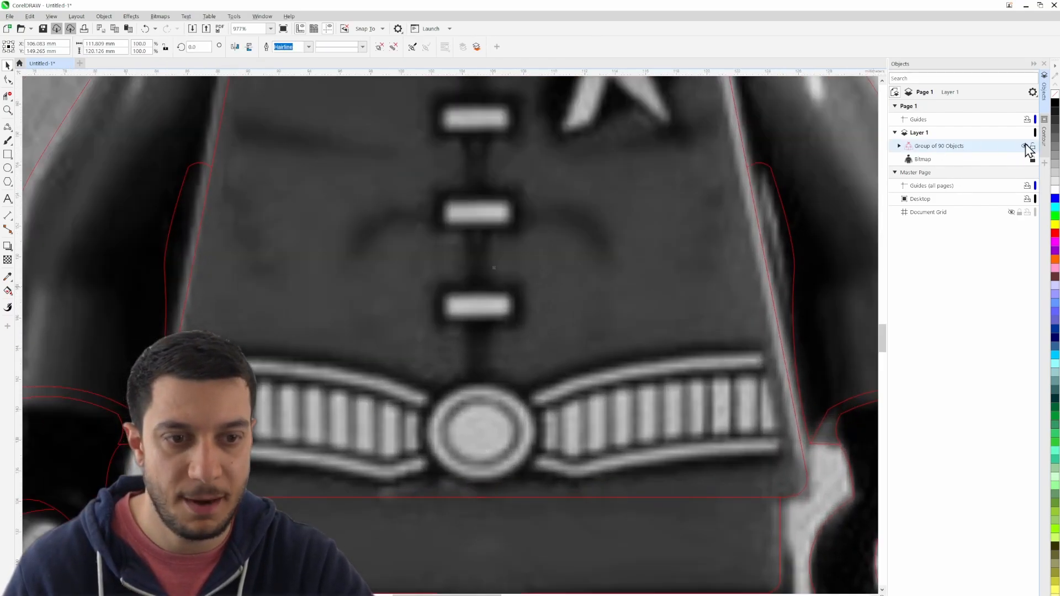
scroll(505, 399, down, 11)
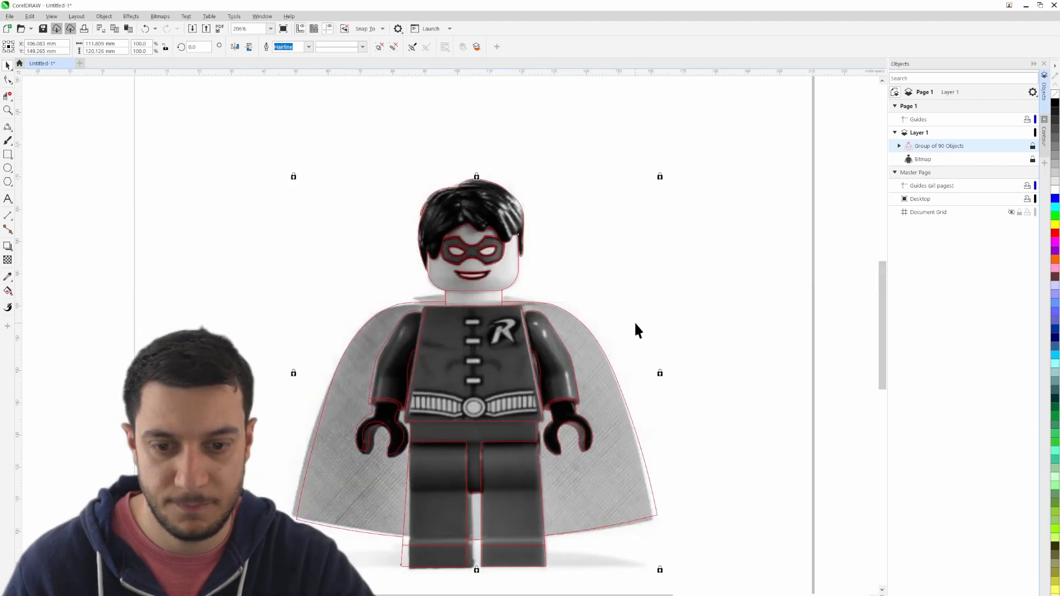
click(633, 321)
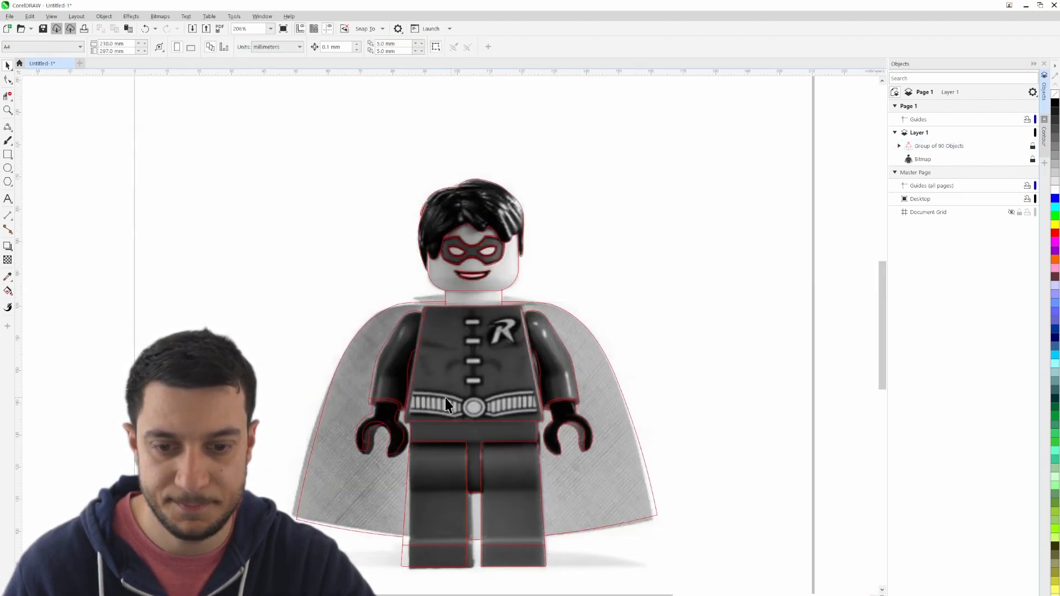
- Draw an ellipse around the inner disc of the belt buckle and adjust its sides to match the reference image
scroll(445, 399, up, 12)
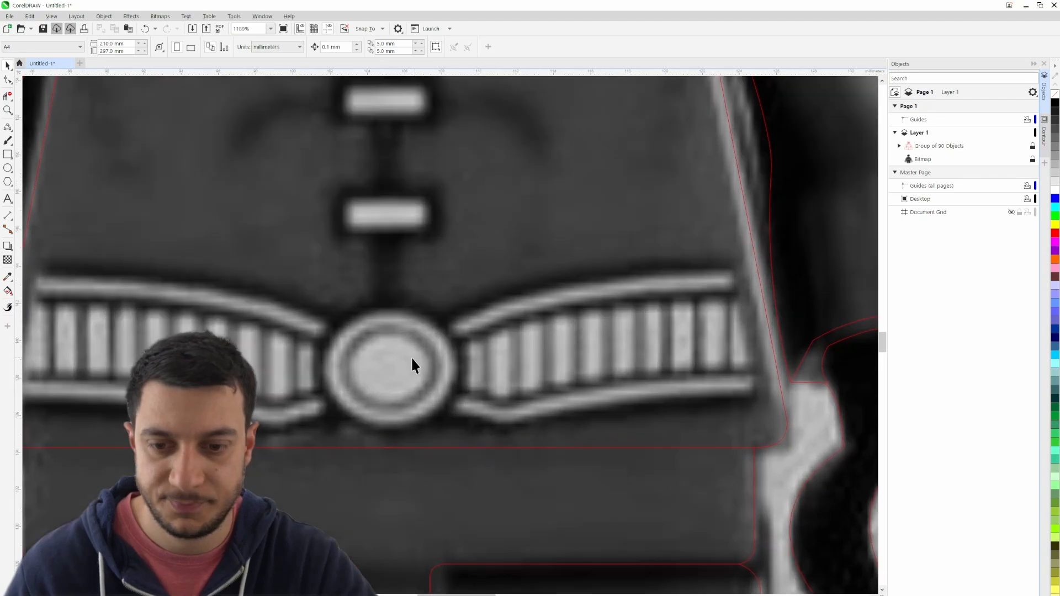
scroll(509, 319, up, 3)
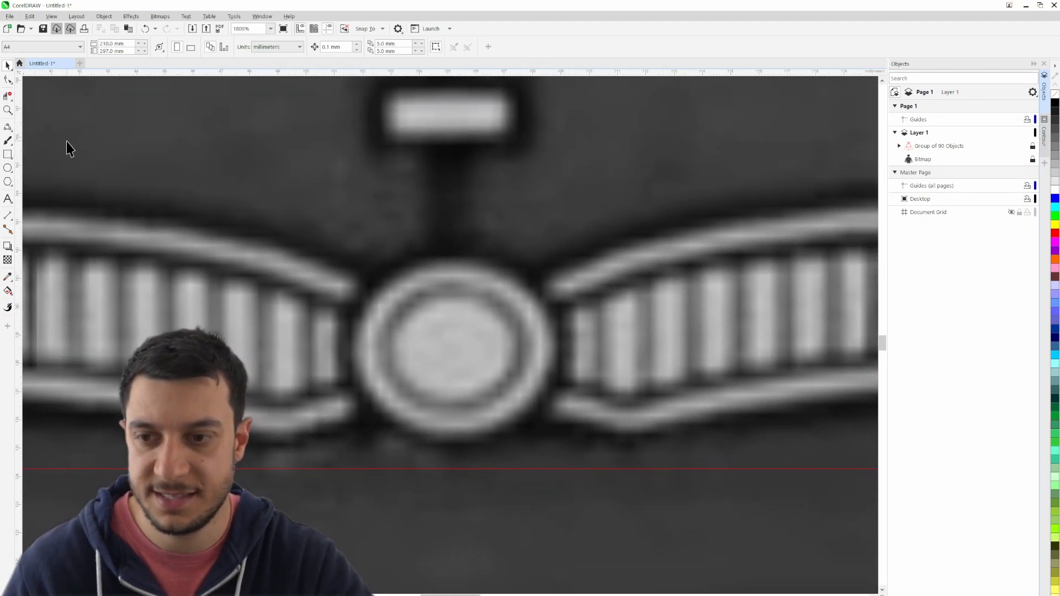
click(8, 168)
drag(425, 299, 520, 398)
drag(422, 347, 383, 353)
drag(453, 400, 453, 413)
drag(453, 293, 452, 284)
- Draw a larger ellipse around the buckle's outer ring and widen it to about 7.4 by 6.4 mm
drag(370, 254, 558, 438)
drag(366, 348, 342, 346)
scroll(546, 387, down, 5)
key(space)
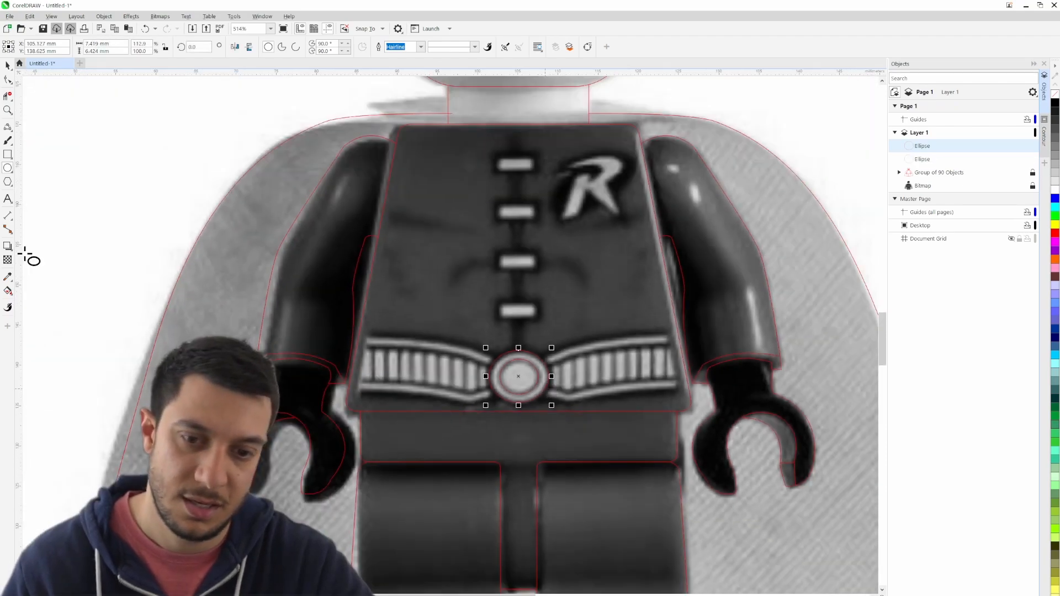
click(77, 149)
- Draw two three-point curves, each about 17 mm wide, along both edges of the left-hand belt's upper band, from buckle to torso edge
scroll(541, 356, up, 1)
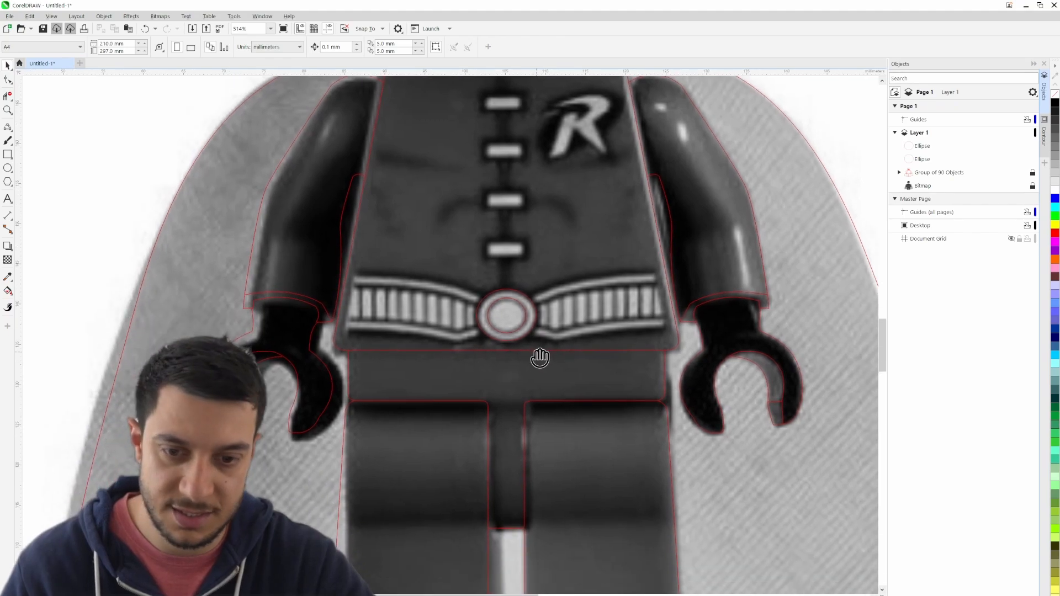
scroll(523, 351, up, 5)
scroll(417, 360, up, 1)
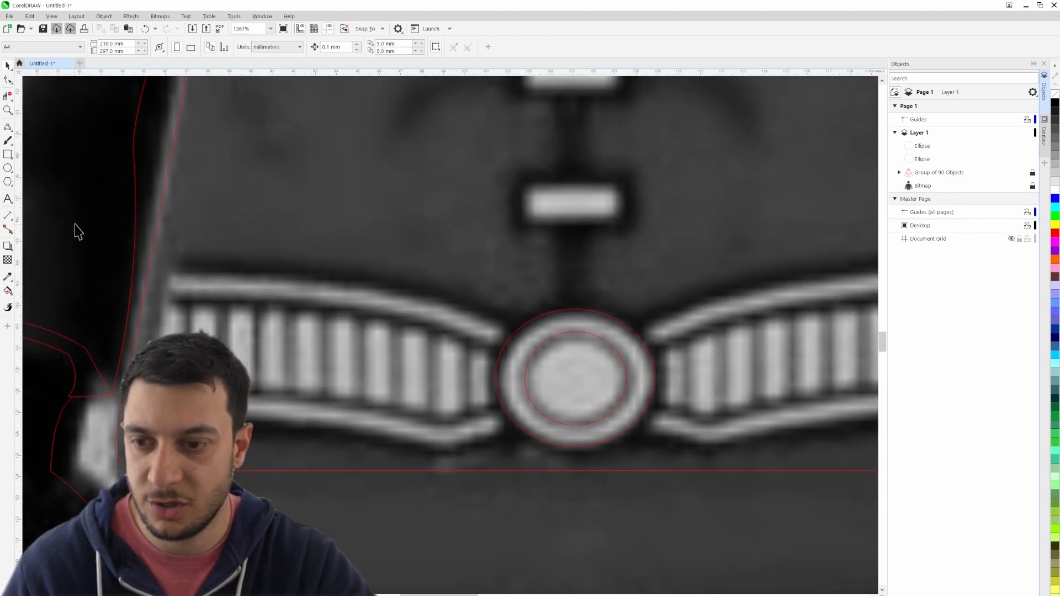
click(10, 130)
mouse_move(6, 173)
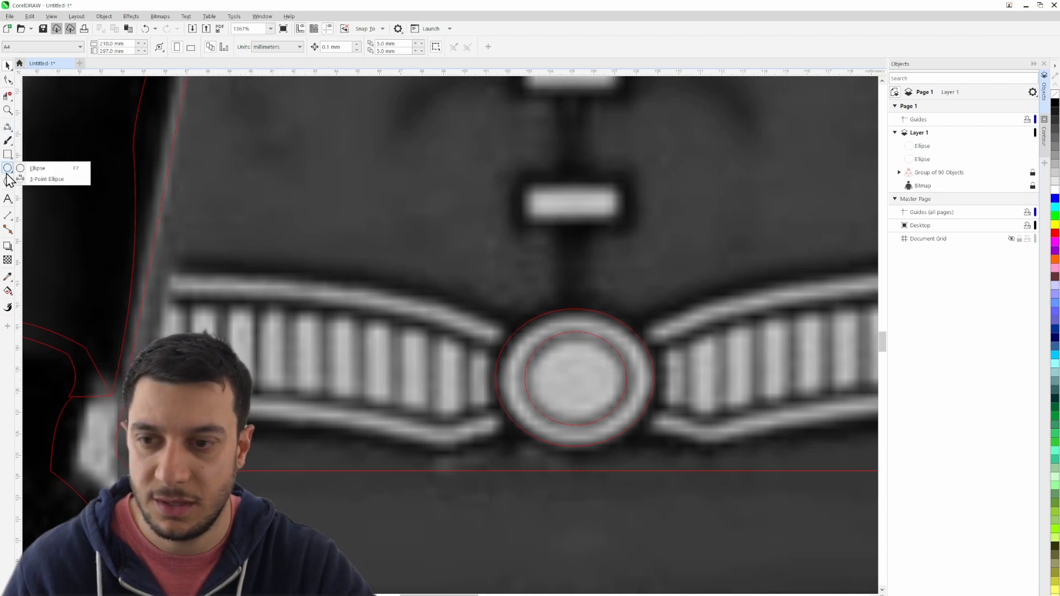
click(7, 129)
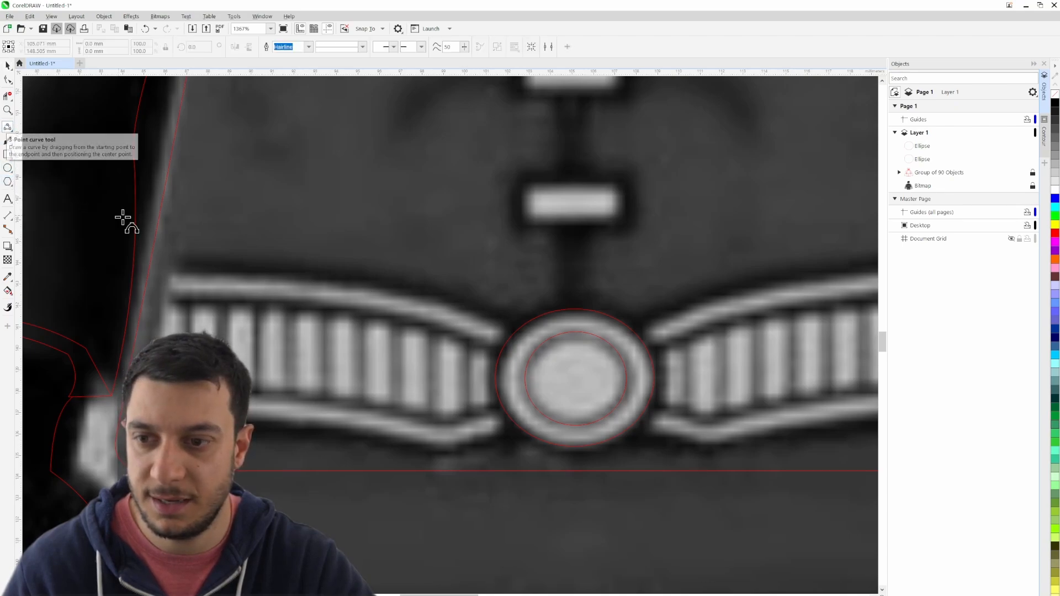
click(521, 326)
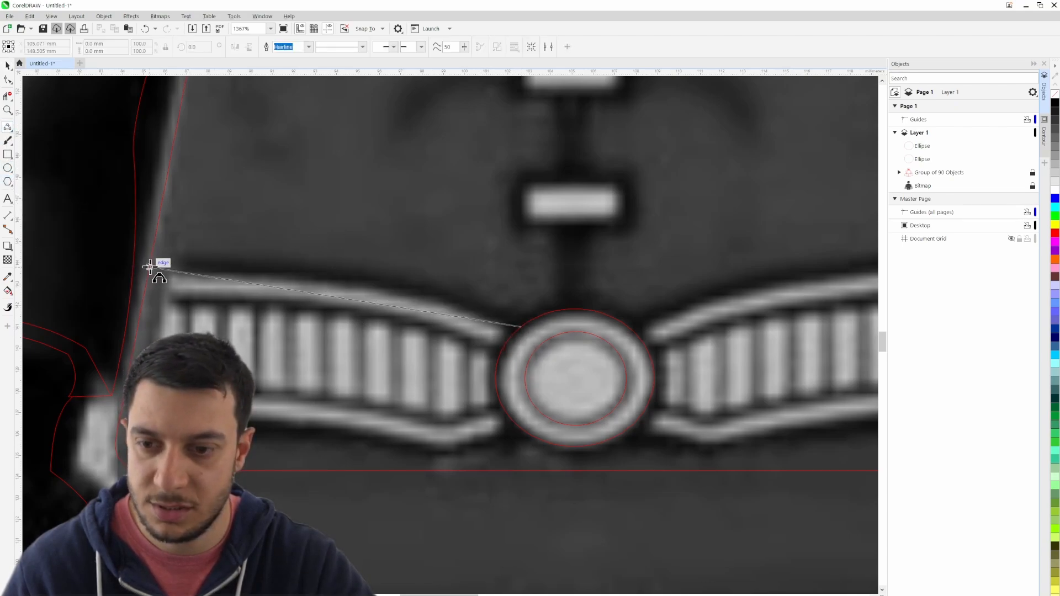
drag(150, 267, 371, 288)
click(374, 285)
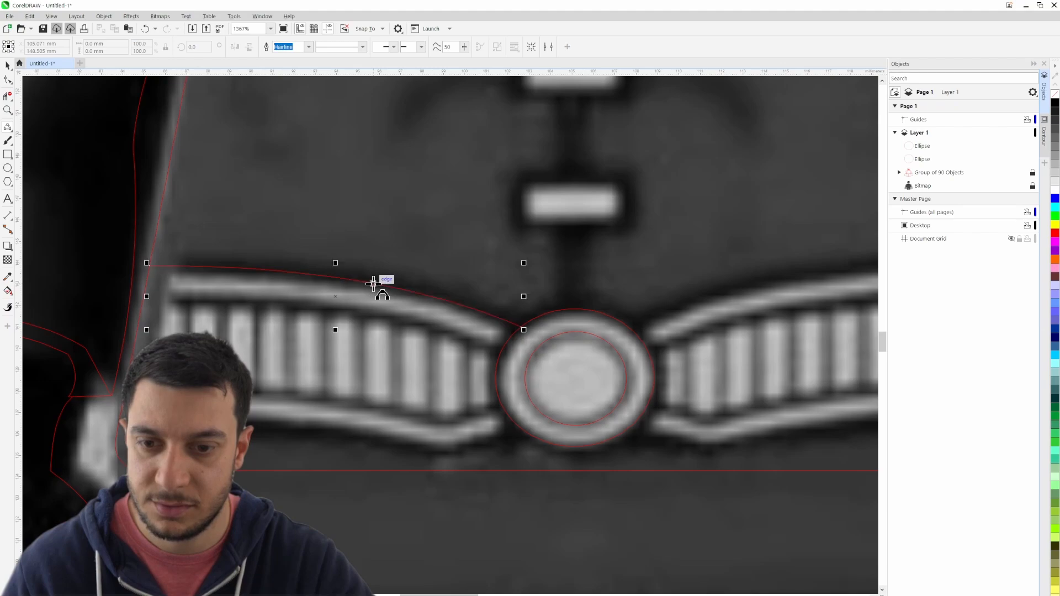
click(503, 355)
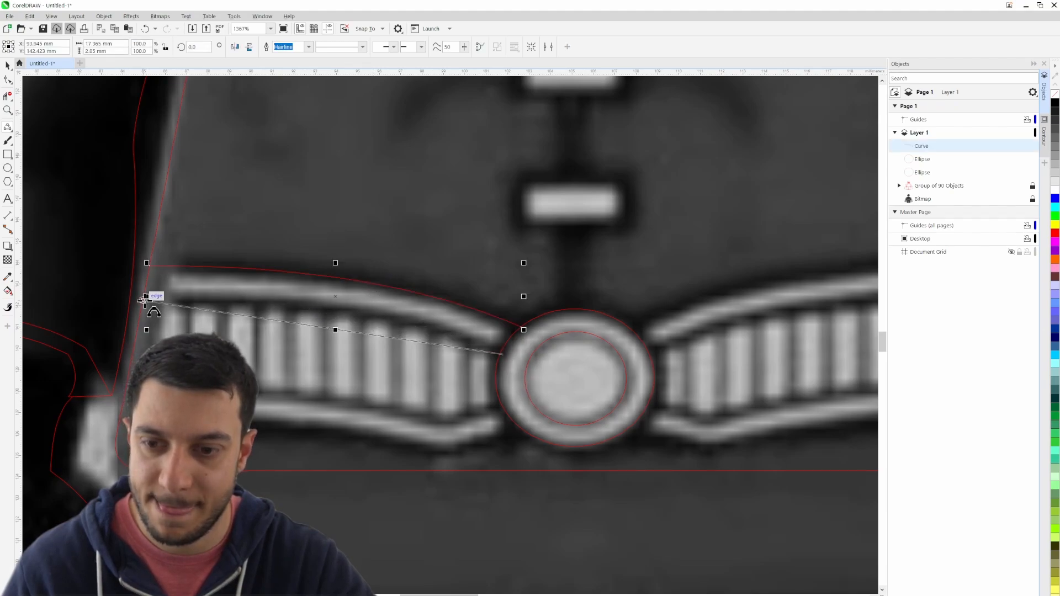
drag(146, 299, 362, 315)
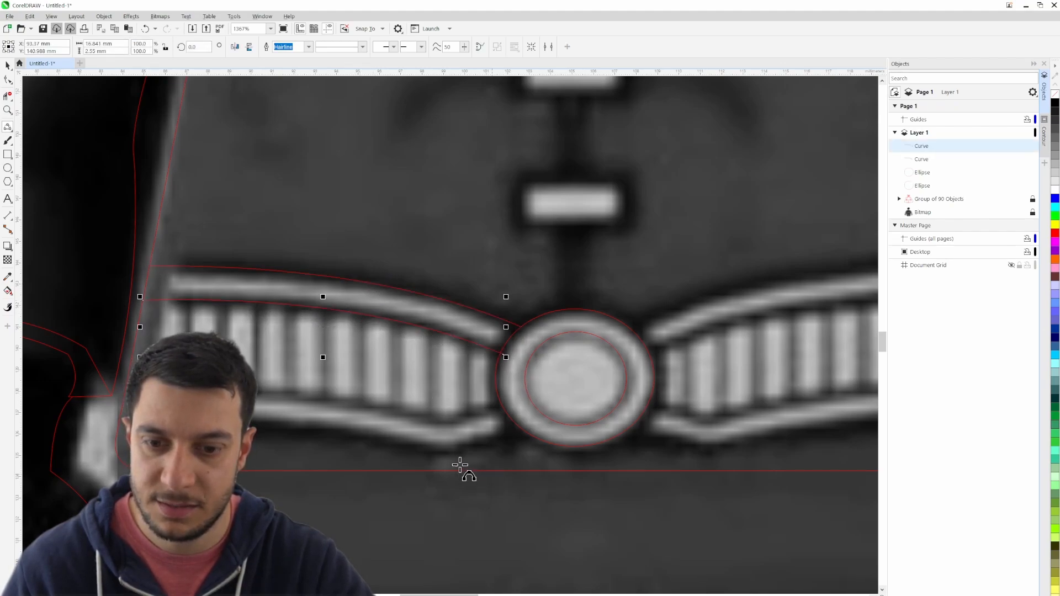
- Trace the top edge of the left-hand belt's lower band with a short curve from the buckle and a longer one to the torso side
double_click(440, 425)
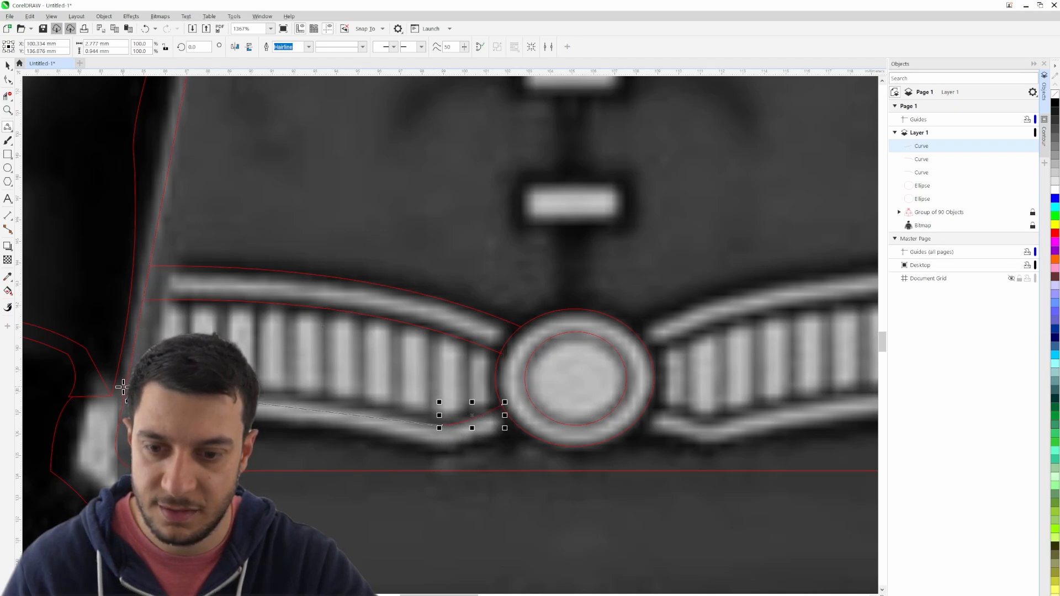
drag(324, 414, 324, 402)
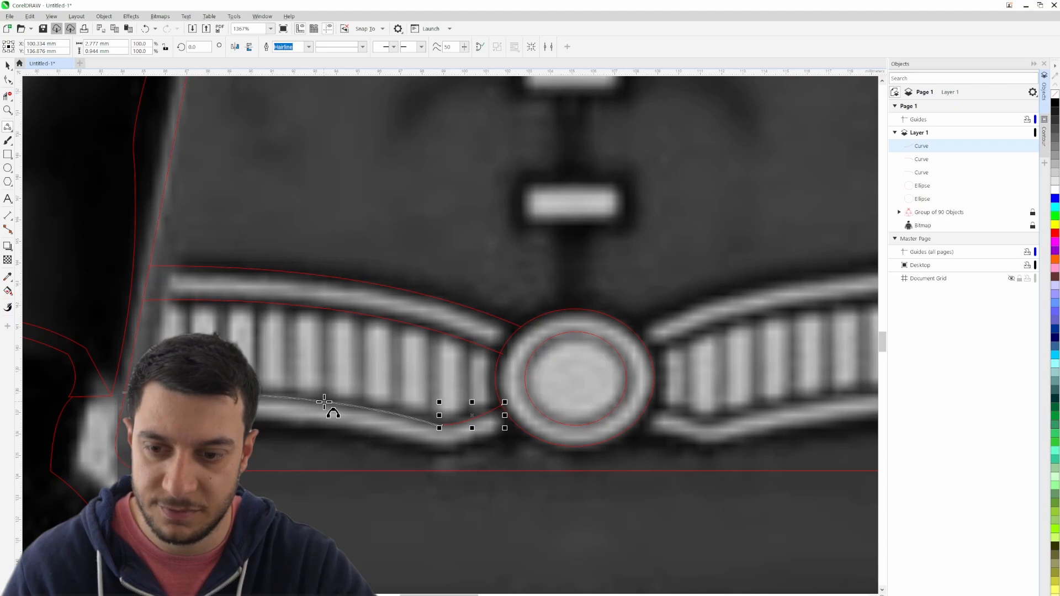
click(324, 402)
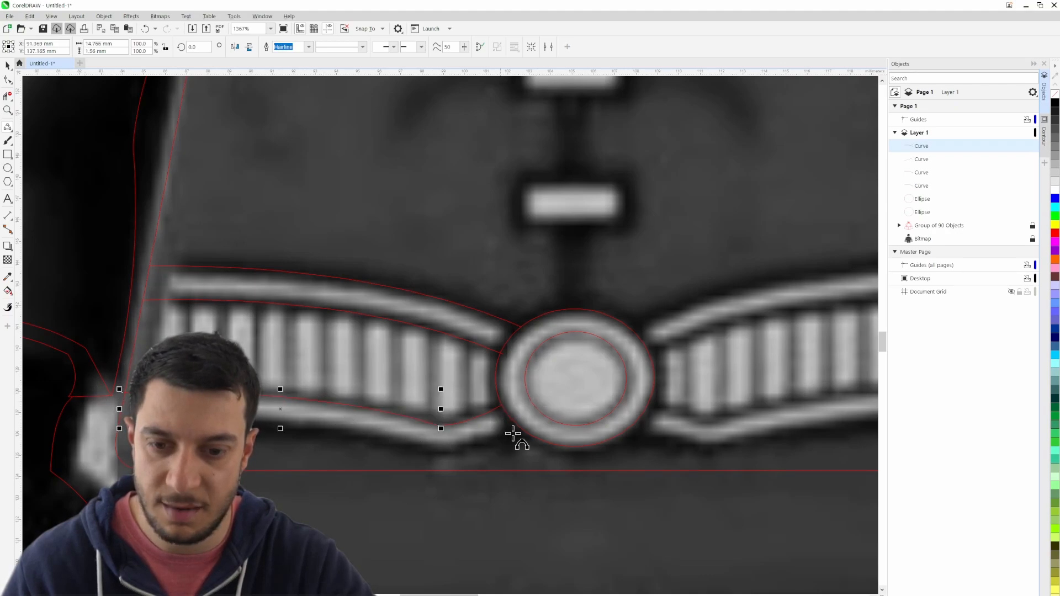
- Copy both curves of the lower band's top edge straight down onto its bottom edge
click(8, 67)
mouse_move(254, 414)
mouse_down()
mouse_move(254, 440)
mouse_move(243, 422)
mouse_up()
right_click(243, 421)
click(473, 420)
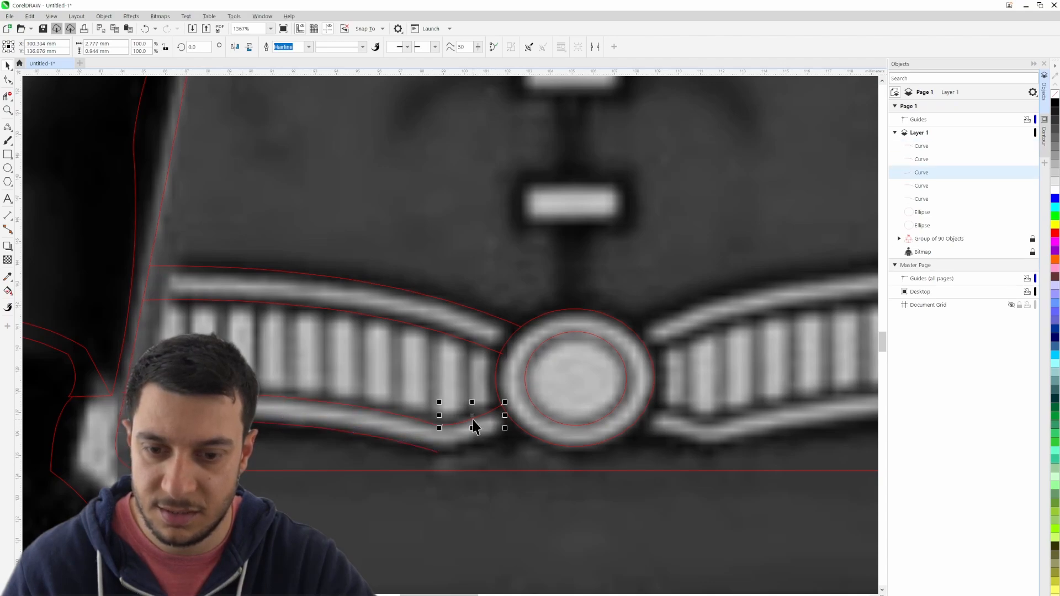
drag(477, 443, 477, 443)
right_click(477, 442)
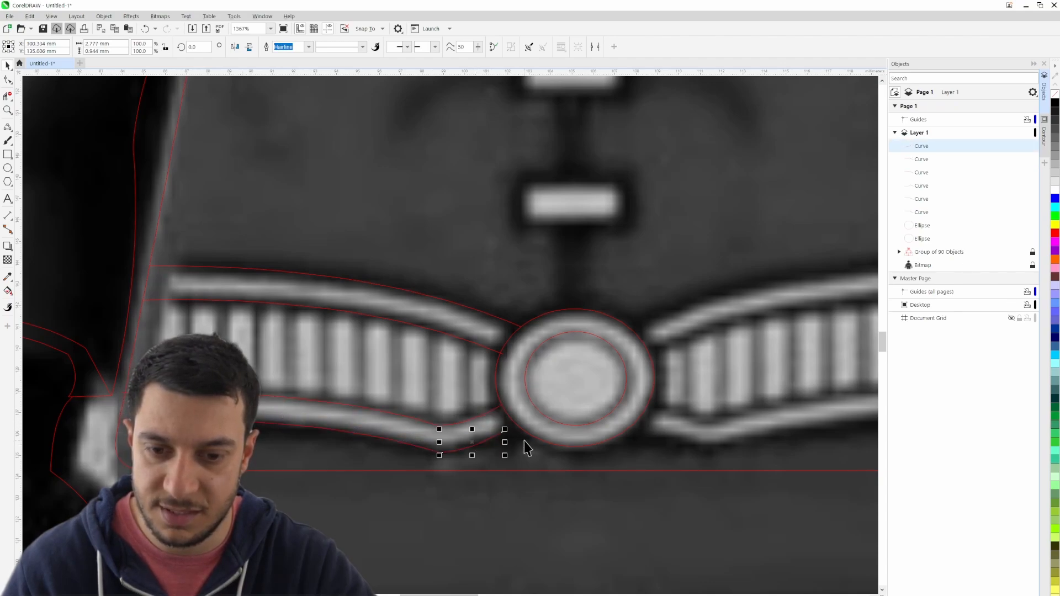
- Close the gaps between the lower band's curves by moving their end nodes together, and extend the bottom curve to the buckle's outer ellipse
click(524, 441)
scroll(446, 426, up, 1)
key(F10)
click(433, 431)
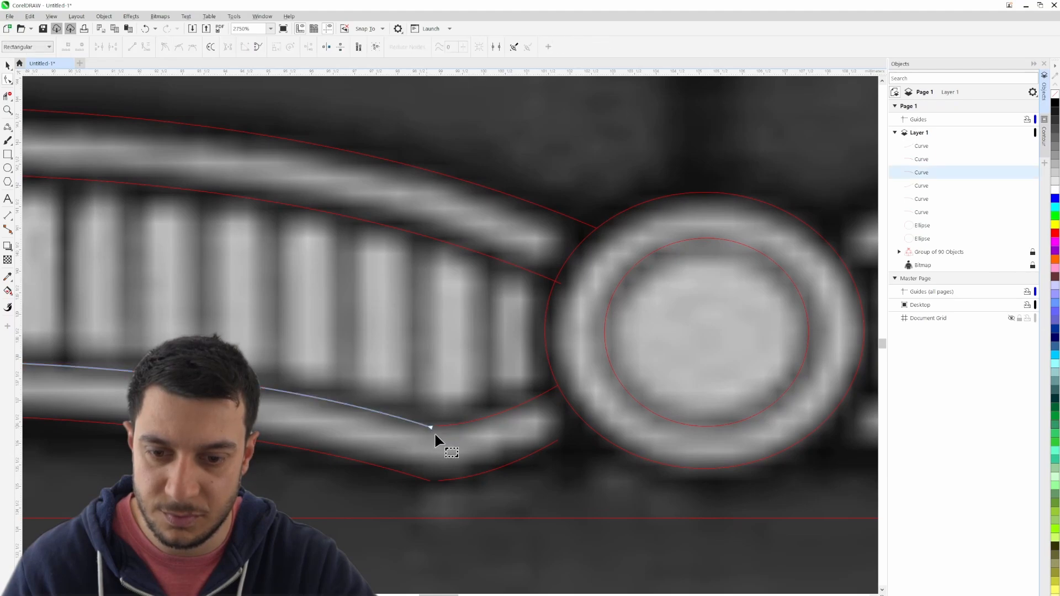
click(436, 426)
click(434, 480)
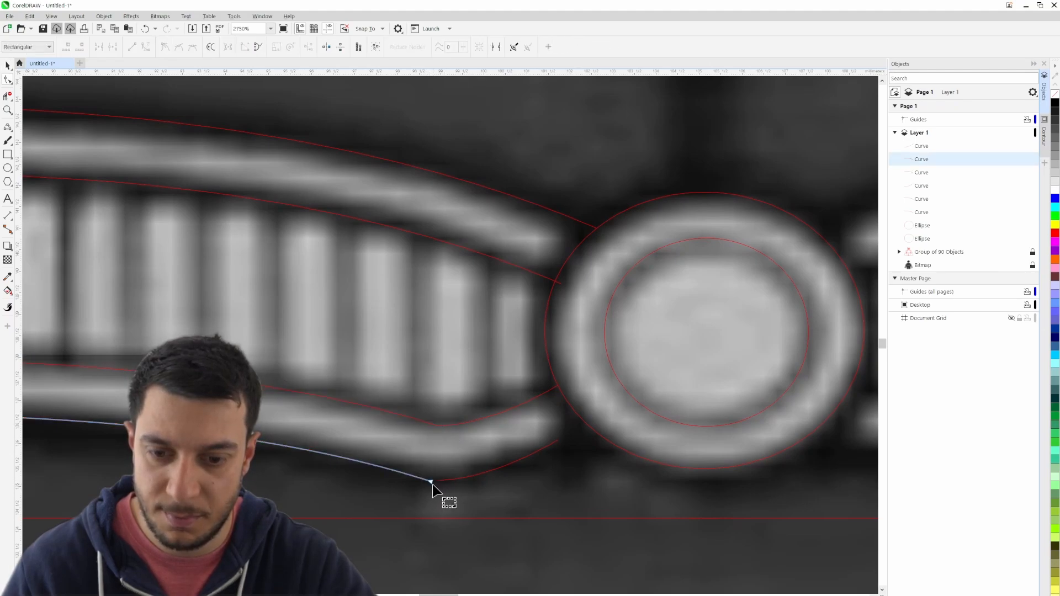
click(558, 440)
drag(559, 439, 579, 423)
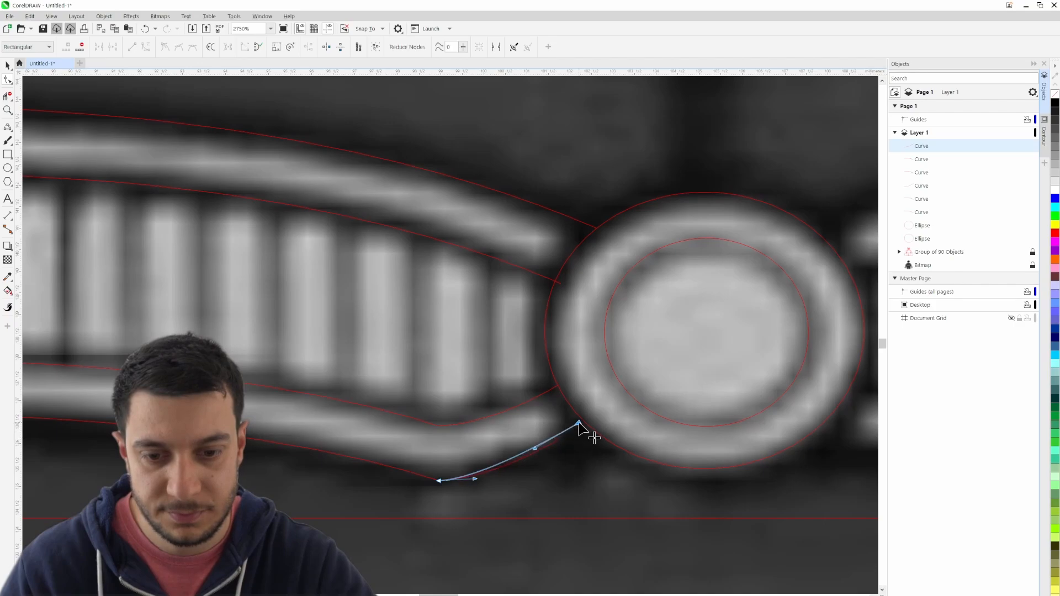
scroll(563, 459, down, 2)
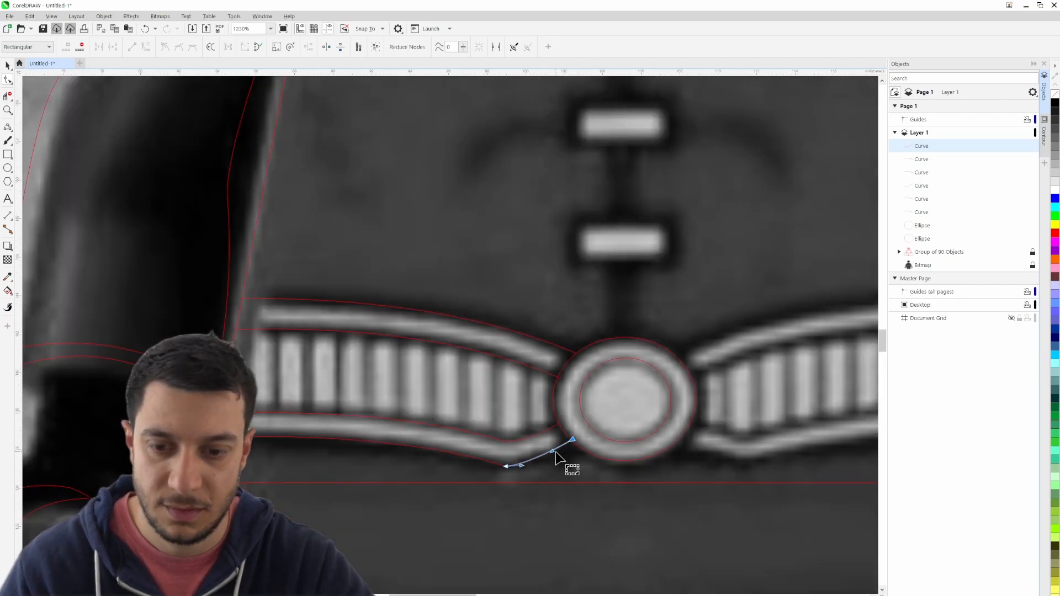
scroll(146, 292, down, 2)
scroll(270, 331, down, 1)
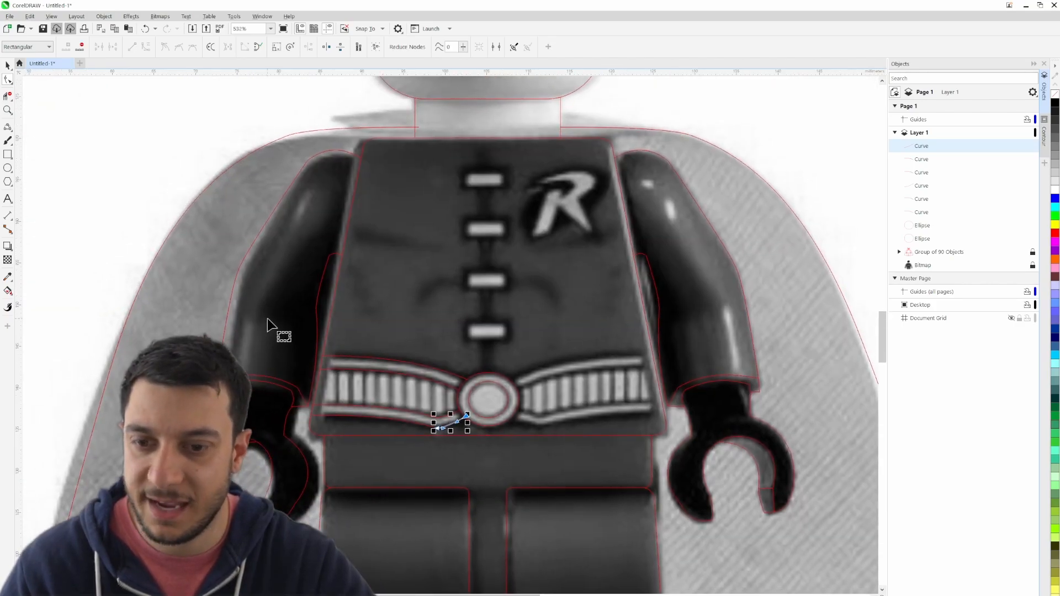
click(8, 65)
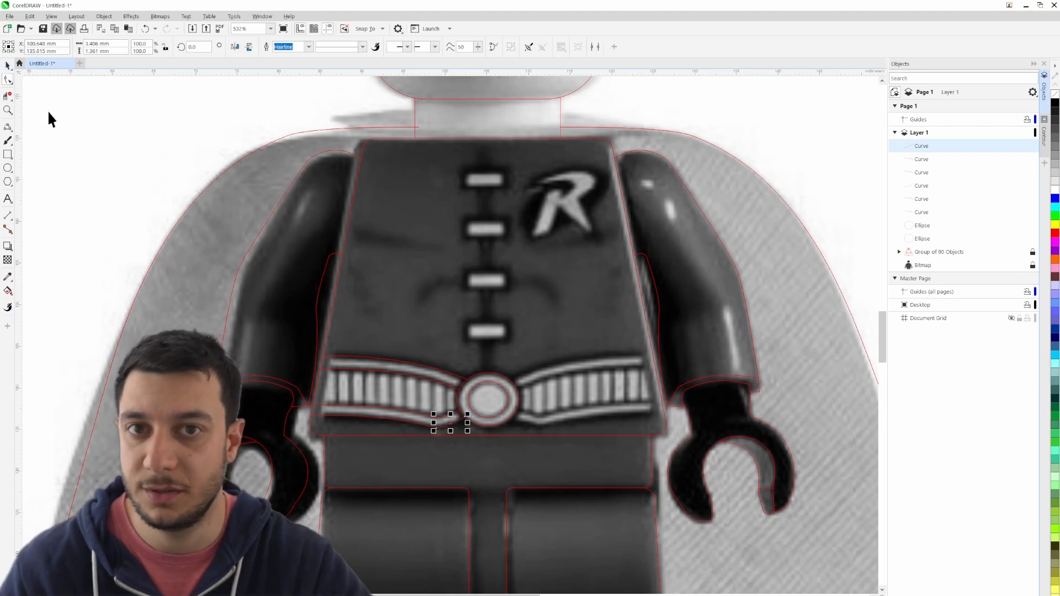
click(160, 188)
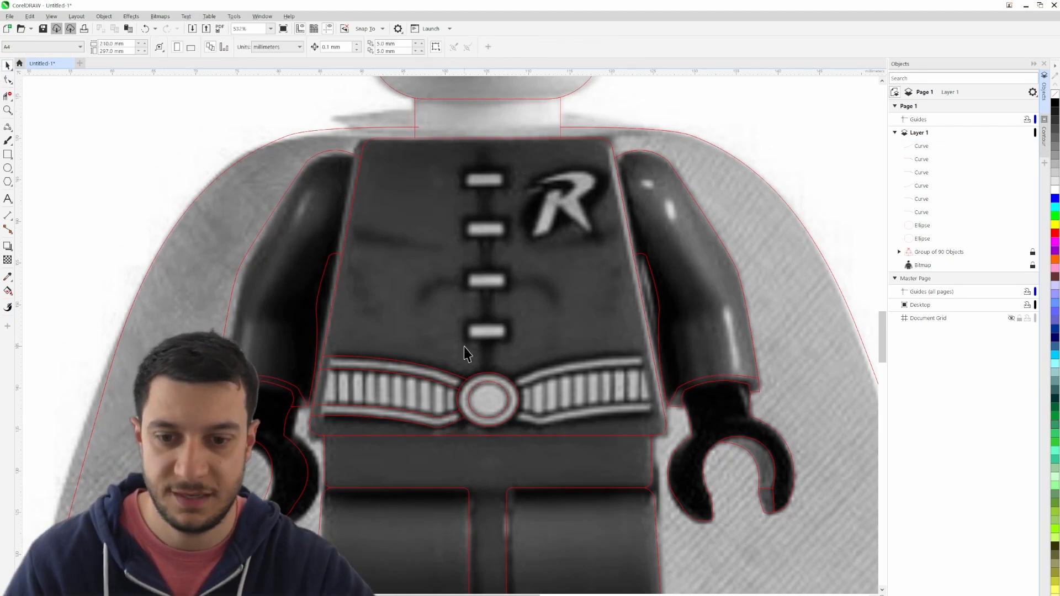
scroll(342, 408, up, 3)
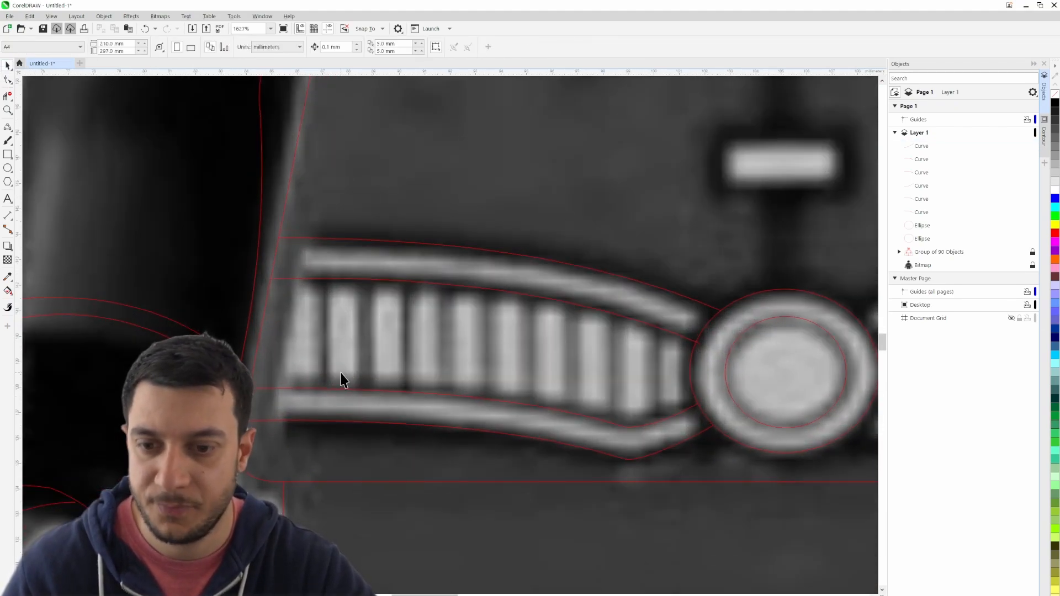
drag(381, 374, 329, 349)
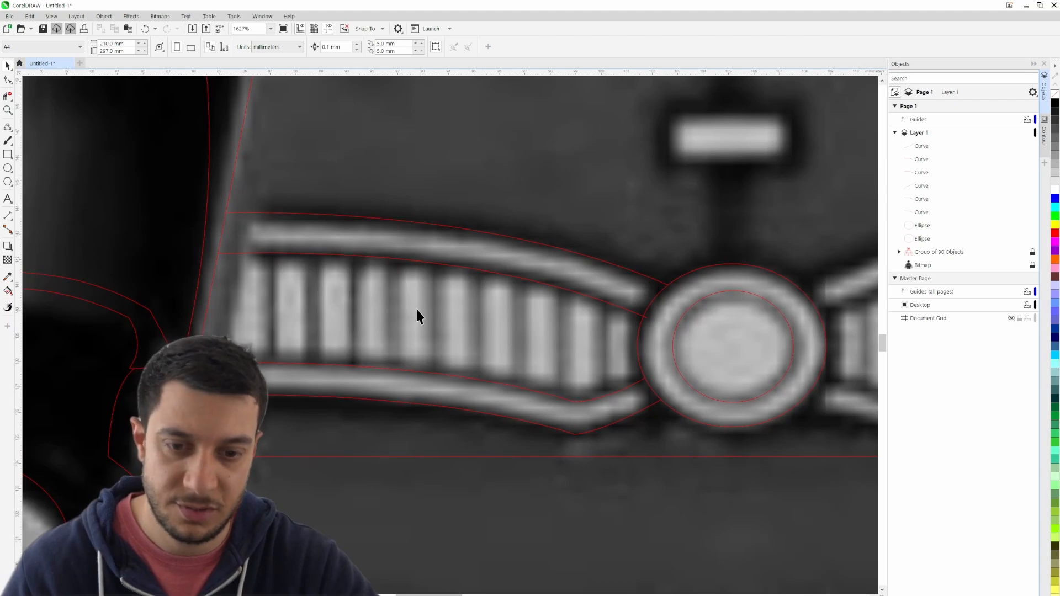
- Draw a vertical divider line about 4.3 mm high between the left-hand belt's first two segments, from the upper to the lower band
click(8, 128)
click(46, 137)
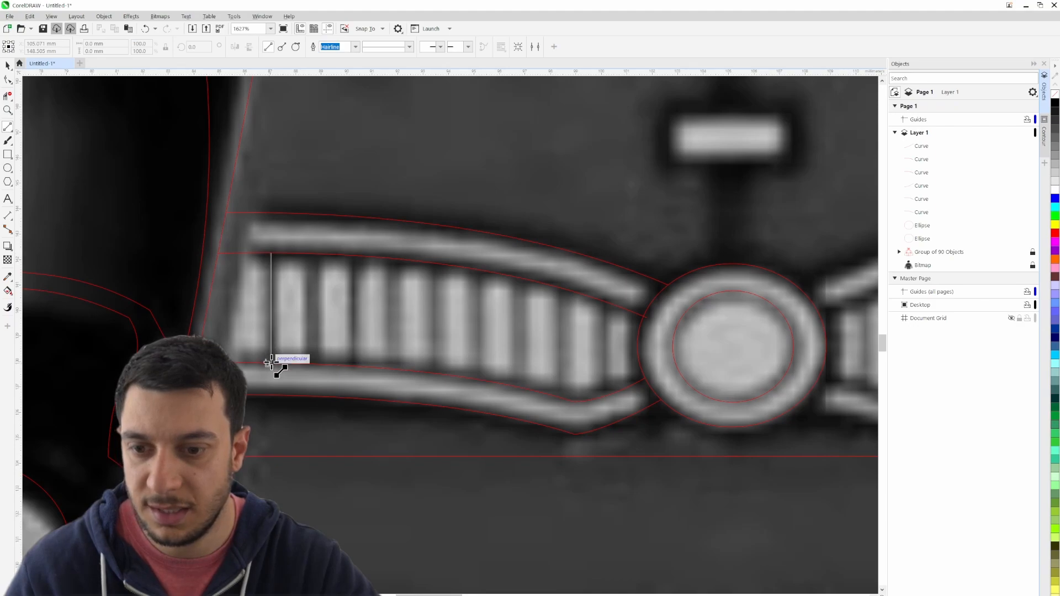
drag(271, 364, 270, 363)
click(8, 67)
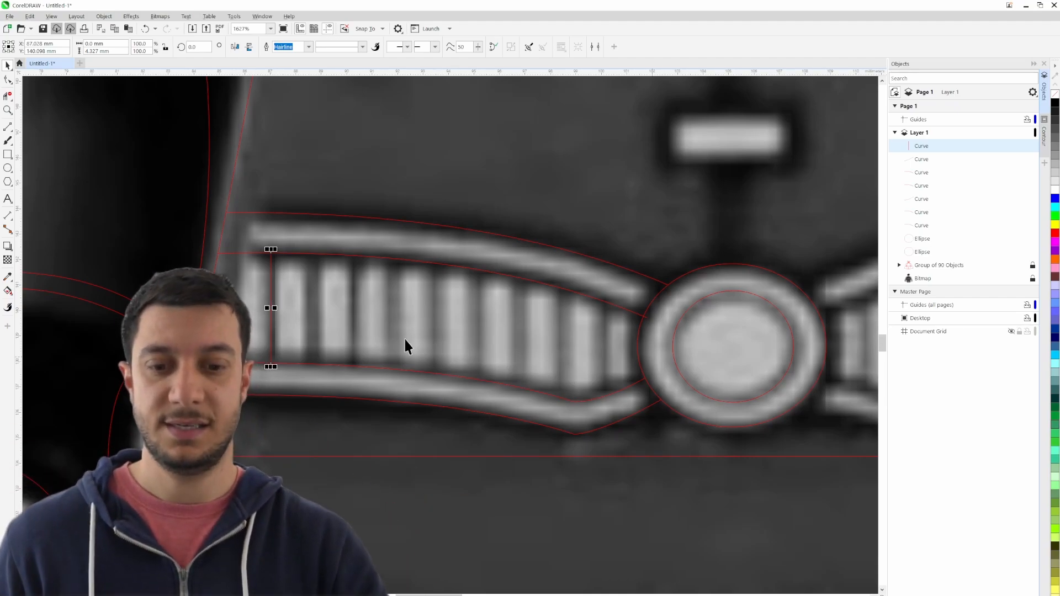
- Copy the divider line to the next belt segment gap and stretch the copy to about 5 mm high, past both bands
drag(271, 301, 314, 296)
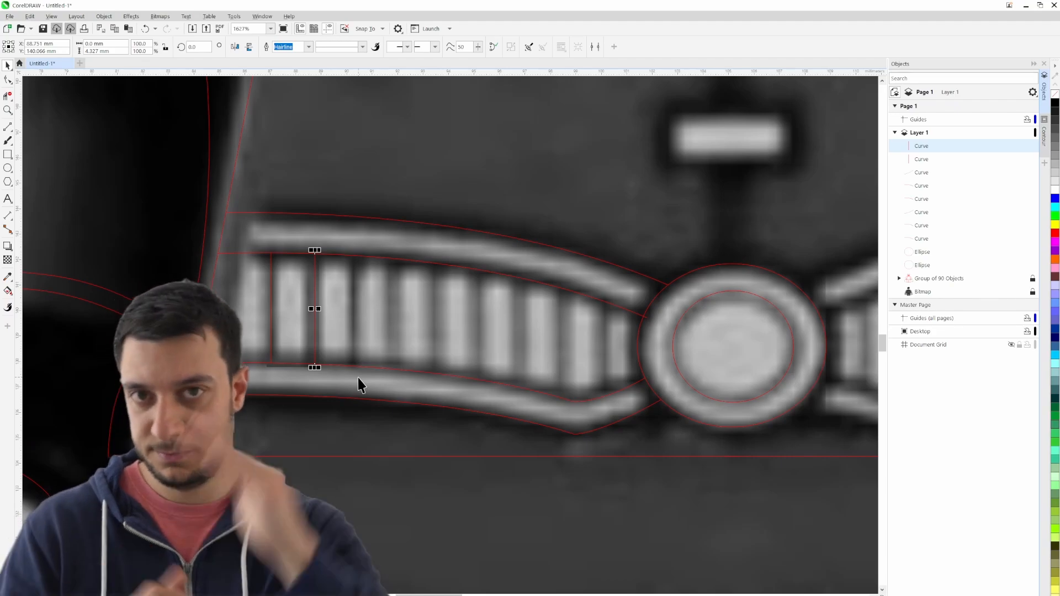
drag(314, 250, 315, 247)
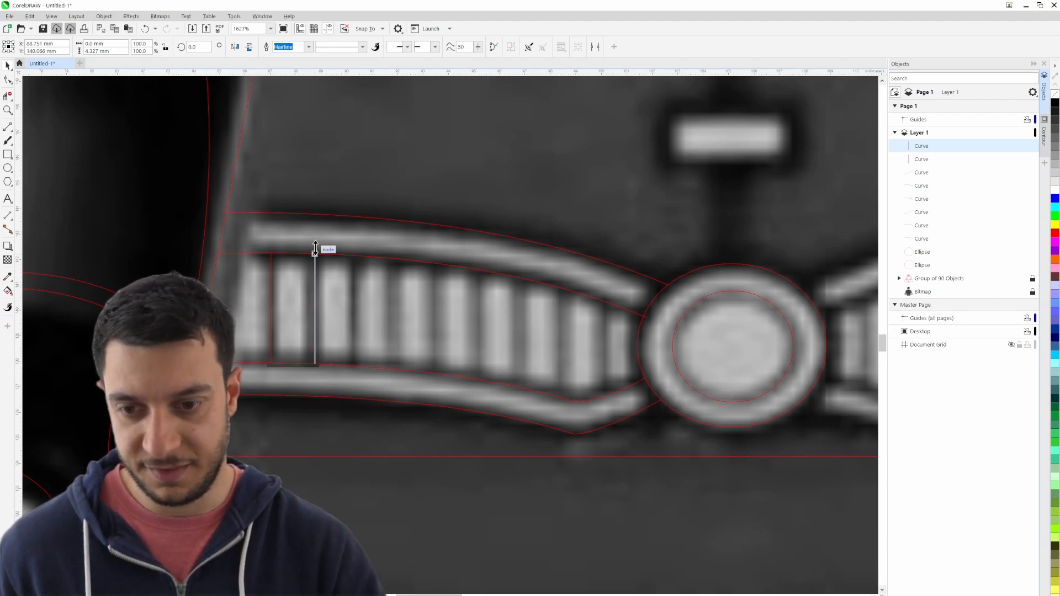
drag(315, 367, 314, 370)
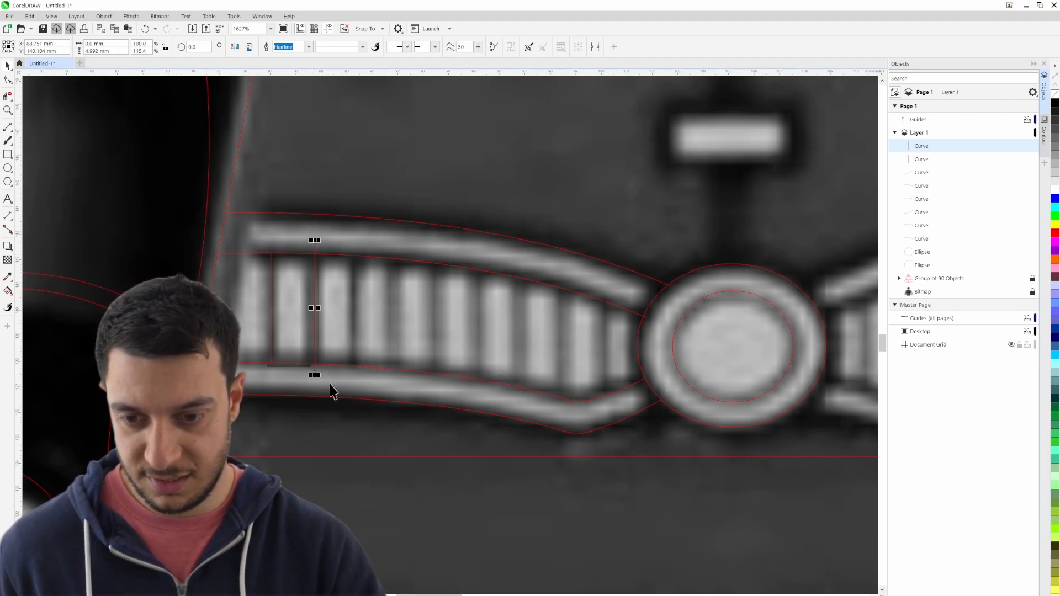
- Place seven more copies of the stretched divider line in the remaining segment gaps along the left-hand belt, up to the buckle
scroll(324, 345, up, 2)
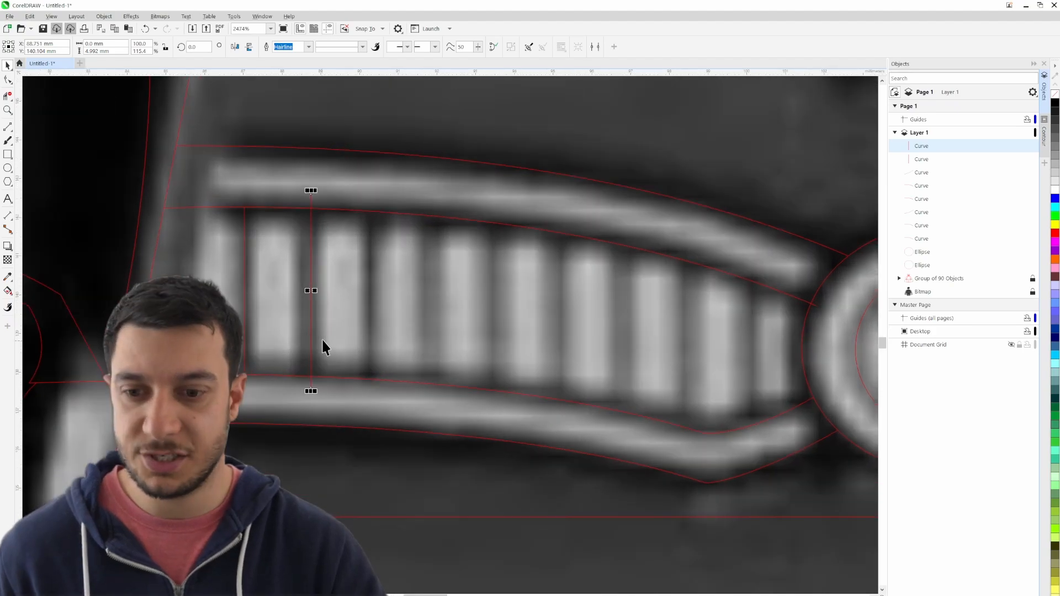
drag(314, 325, 434, 315)
right_click(372, 326)
right_click(428, 330)
right_click(491, 338)
right_click(562, 349)
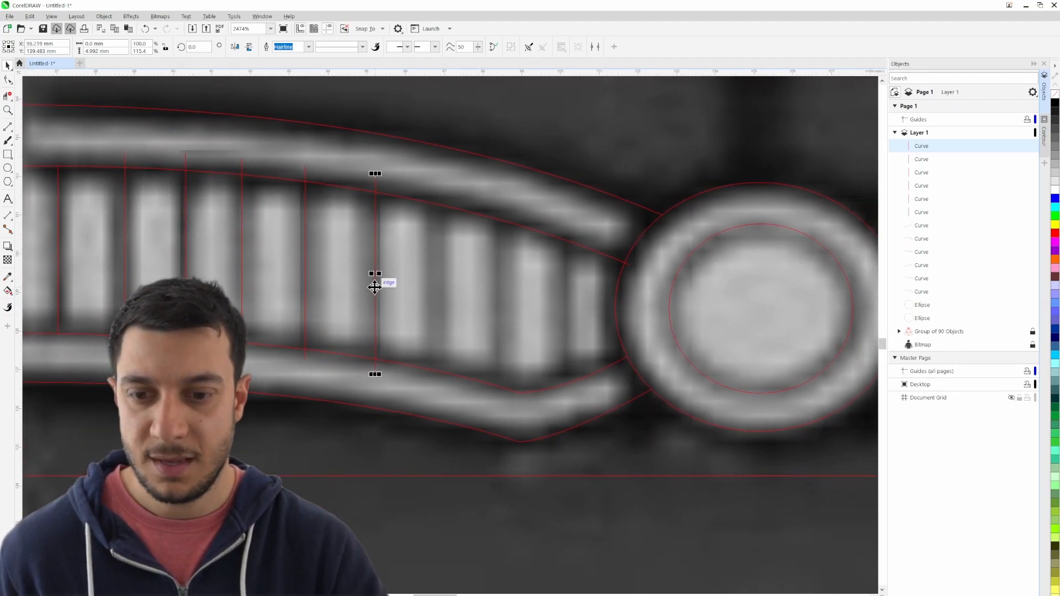
drag(375, 287, 567, 319)
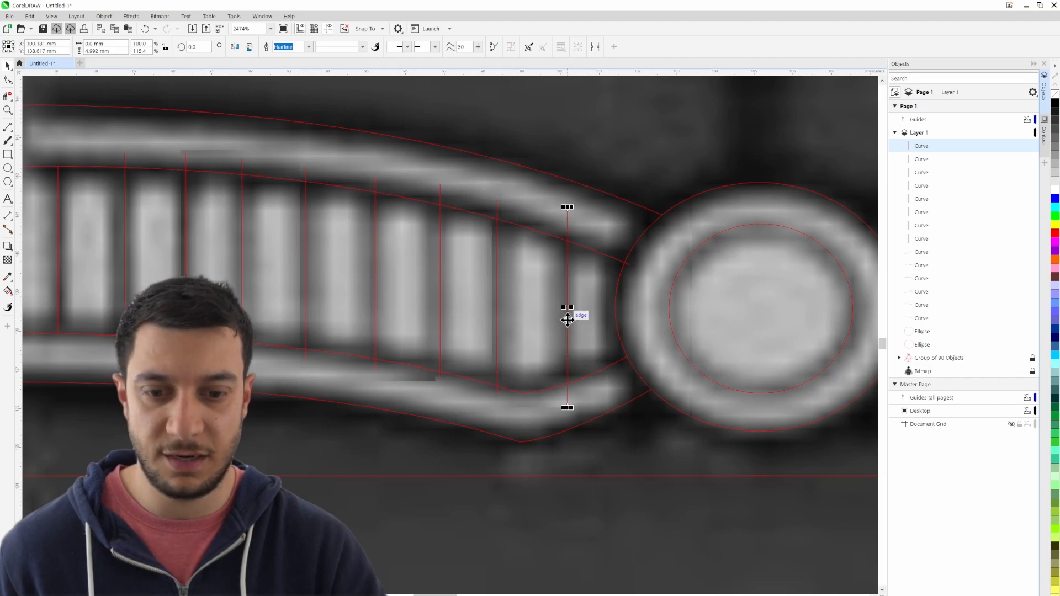
- Hide the reference bitmap and trim the divider lines' upper ends back to the upper band's bottom edge
scroll(562, 390, down, 2)
scroll(457, 342, up, 1)
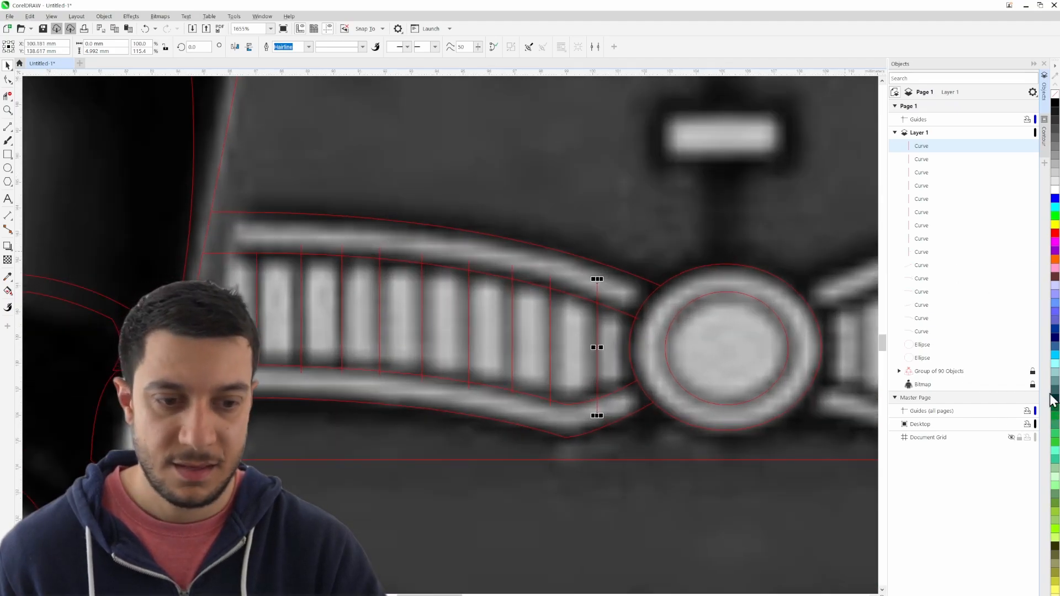
click(1024, 385)
click(622, 518)
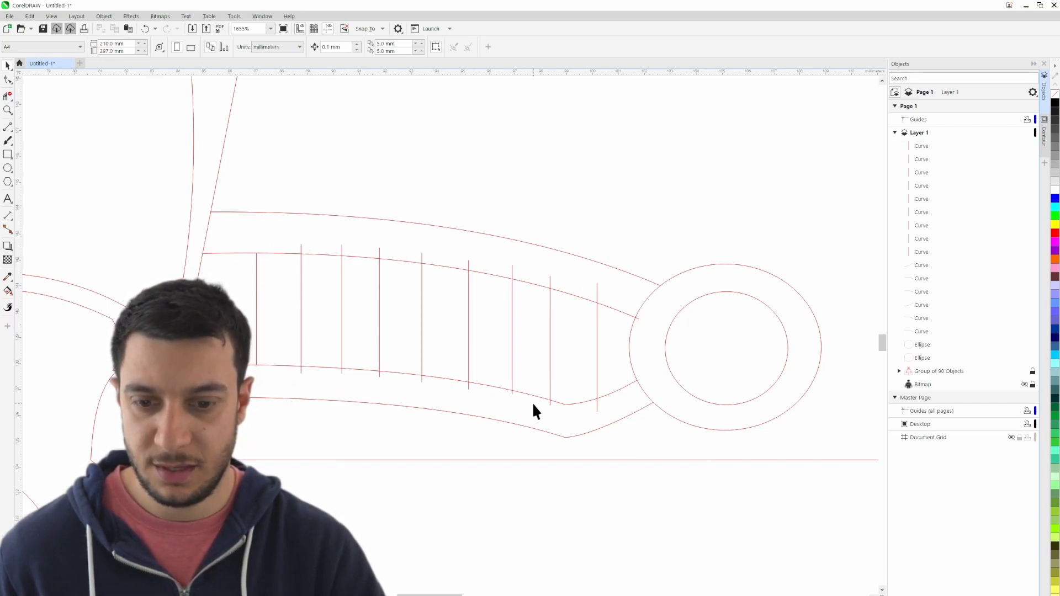
click(8, 95)
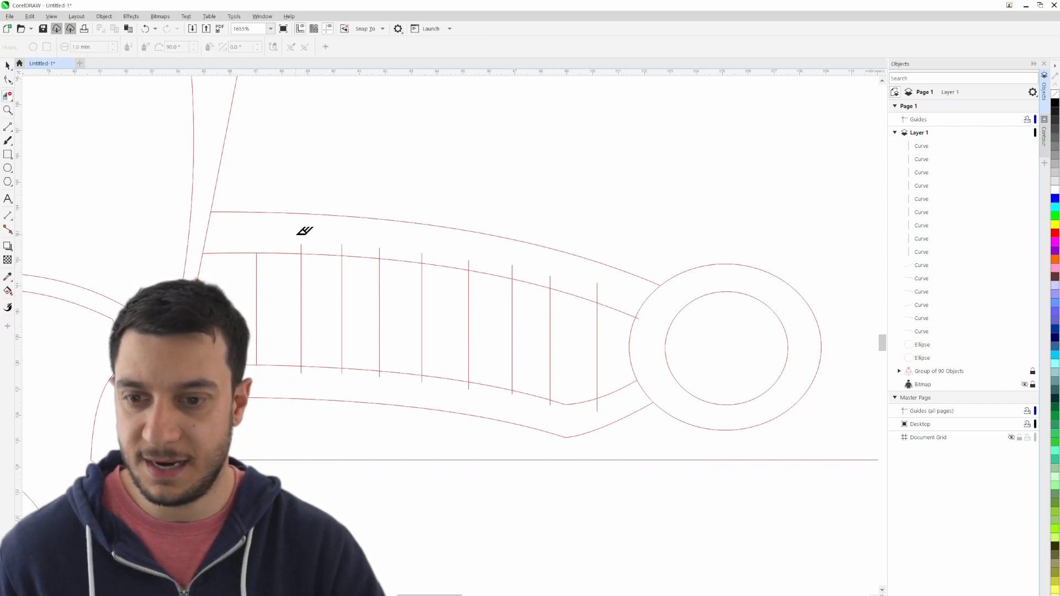
drag(297, 234, 625, 298)
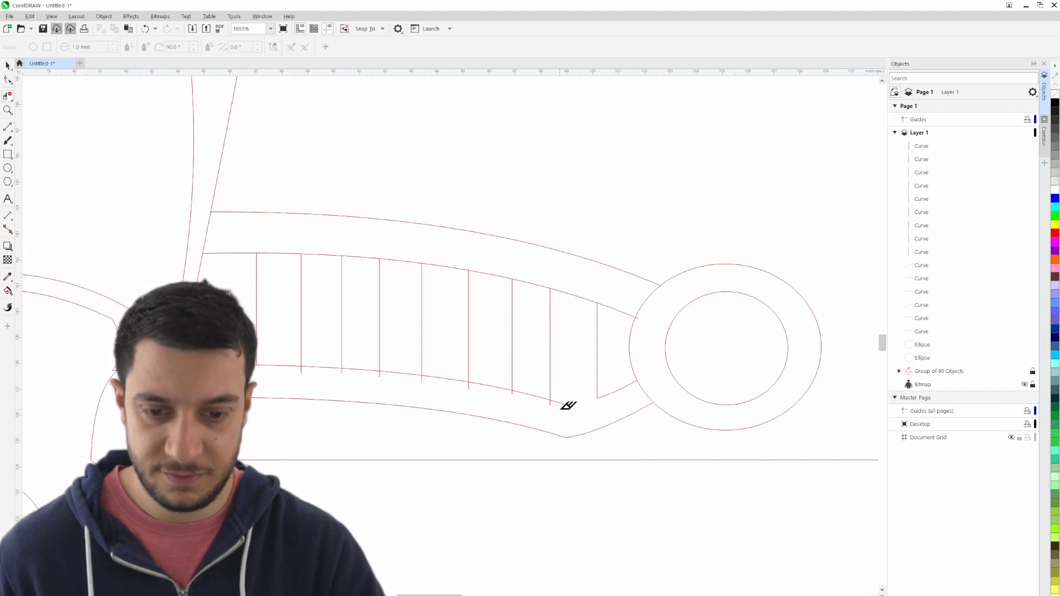
- Trim the divider lines' lower ends back to the top edge of the lower belt band
scroll(599, 415, up, 5)
click(588, 380)
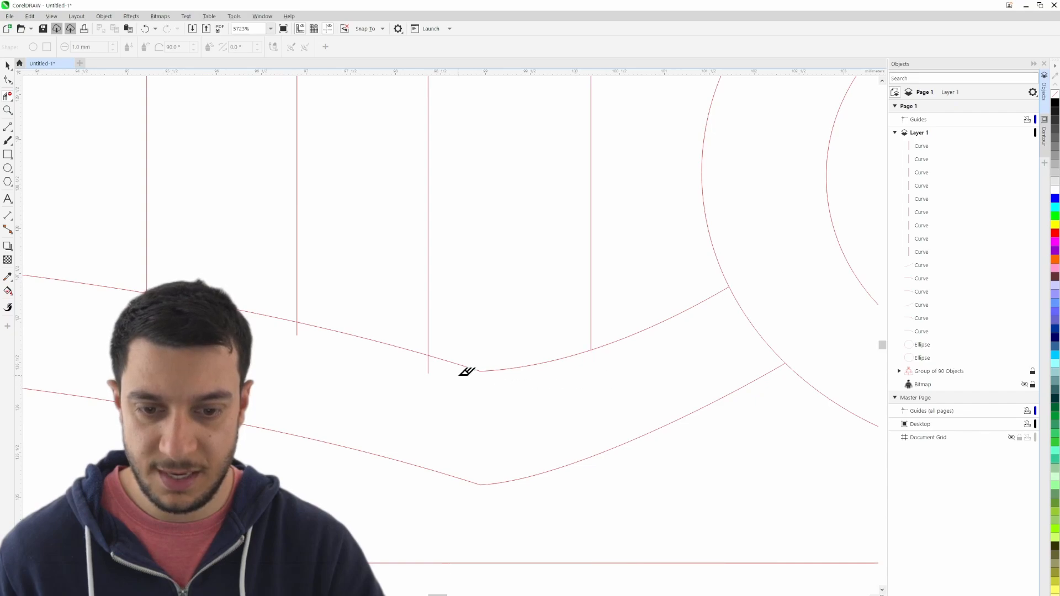
click(426, 363)
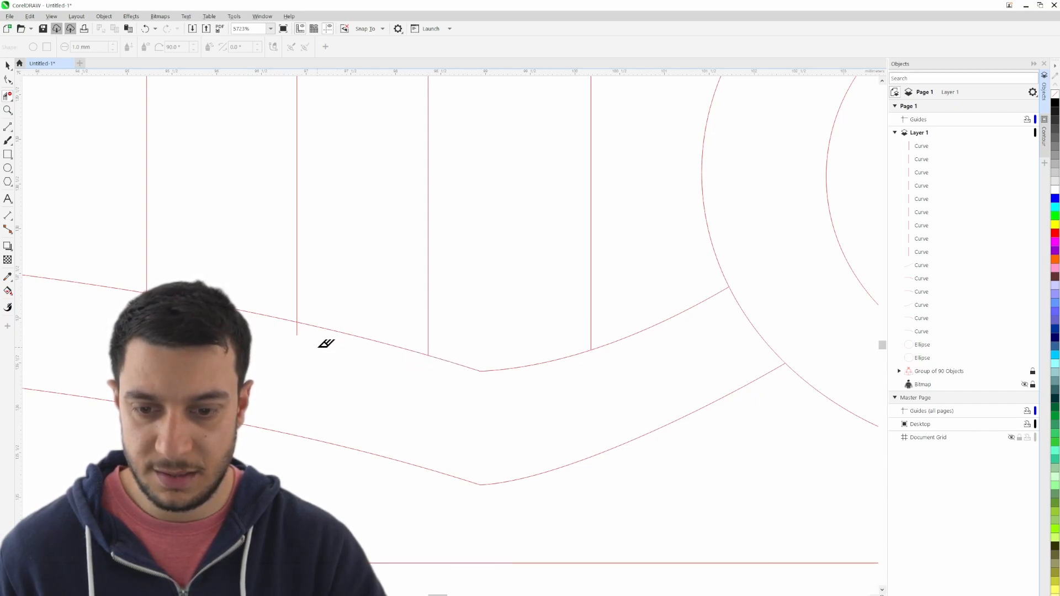
click(295, 329)
drag(192, 351, 535, 390)
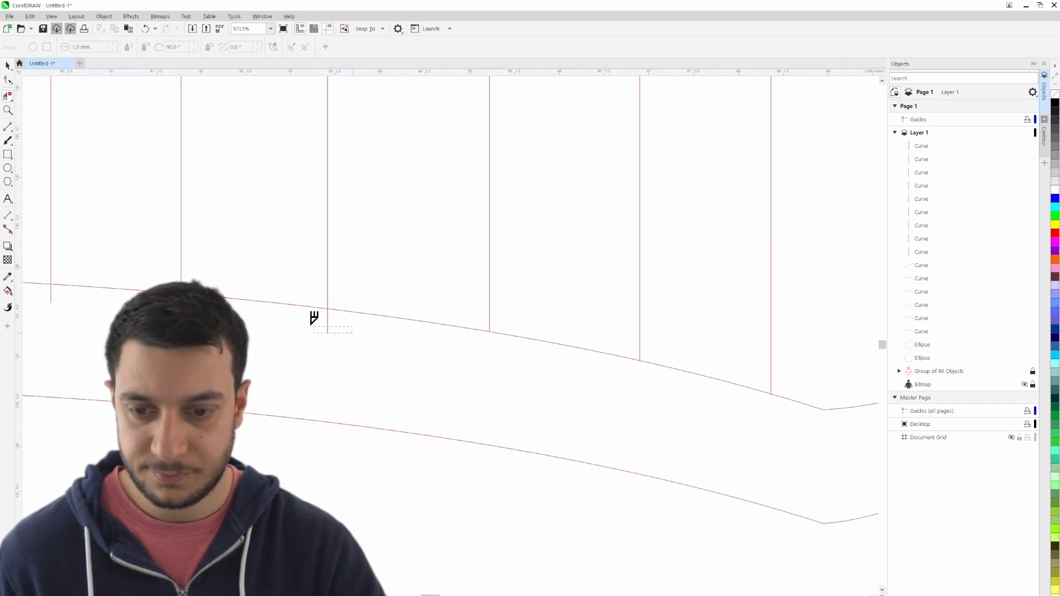
drag(311, 325, 307, 325)
drag(206, 318, 327, 354)
drag(260, 325, 225, 318)
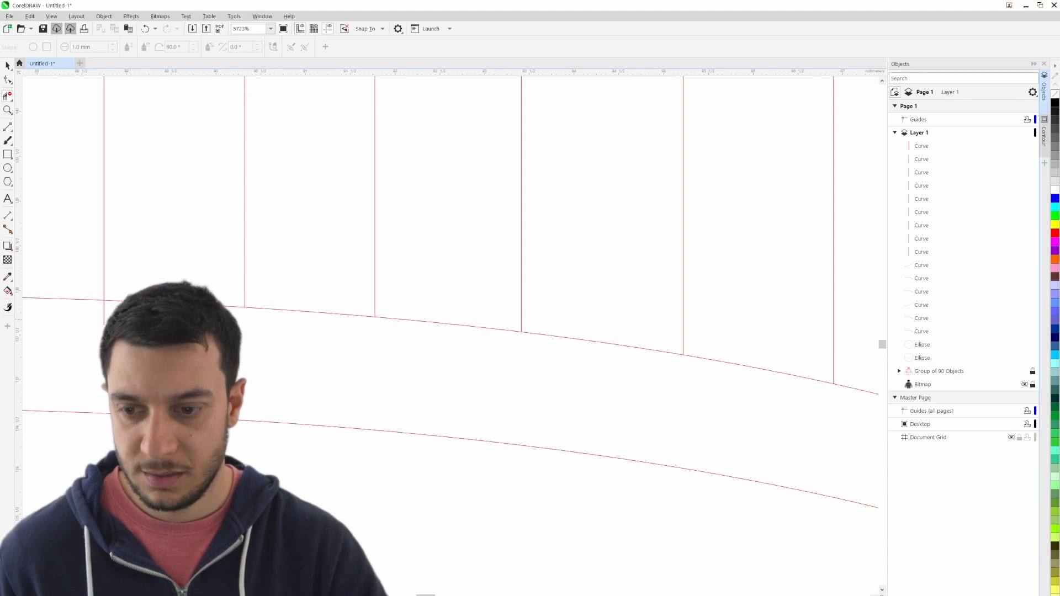
- Trim the cape line's overhang inside the neck's left edge, unlocking the group of 90 objects for the edit and relocking it
scroll(357, 401, down, 8)
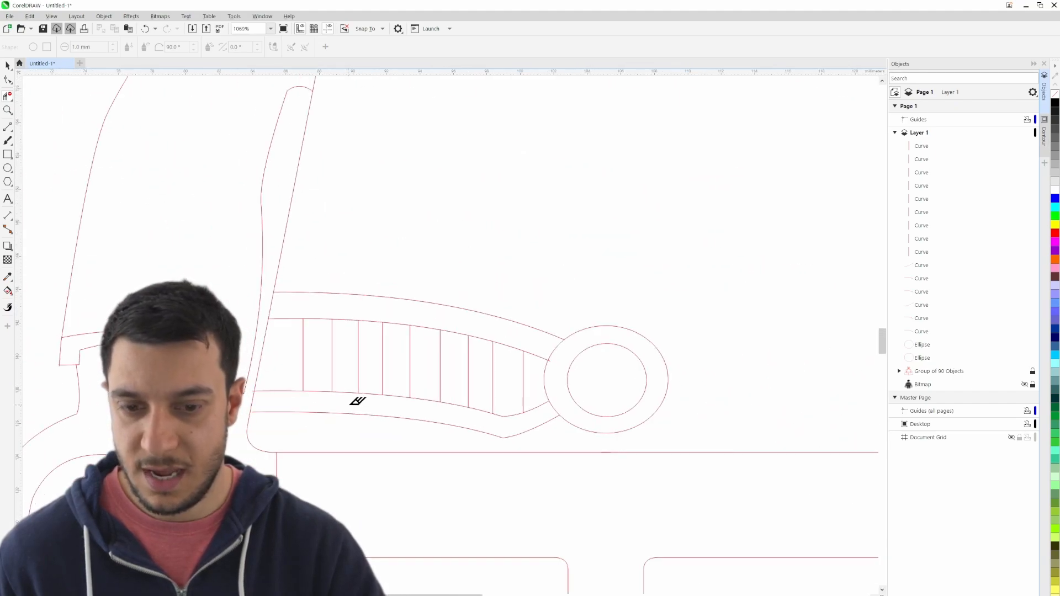
scroll(357, 401, down, 3)
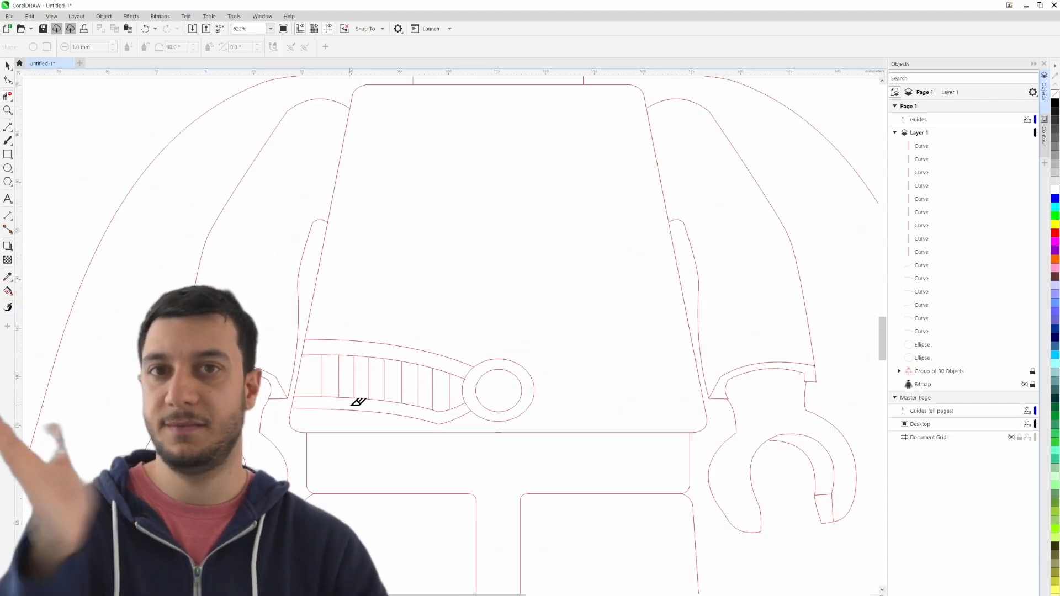
drag(462, 232, 466, 291)
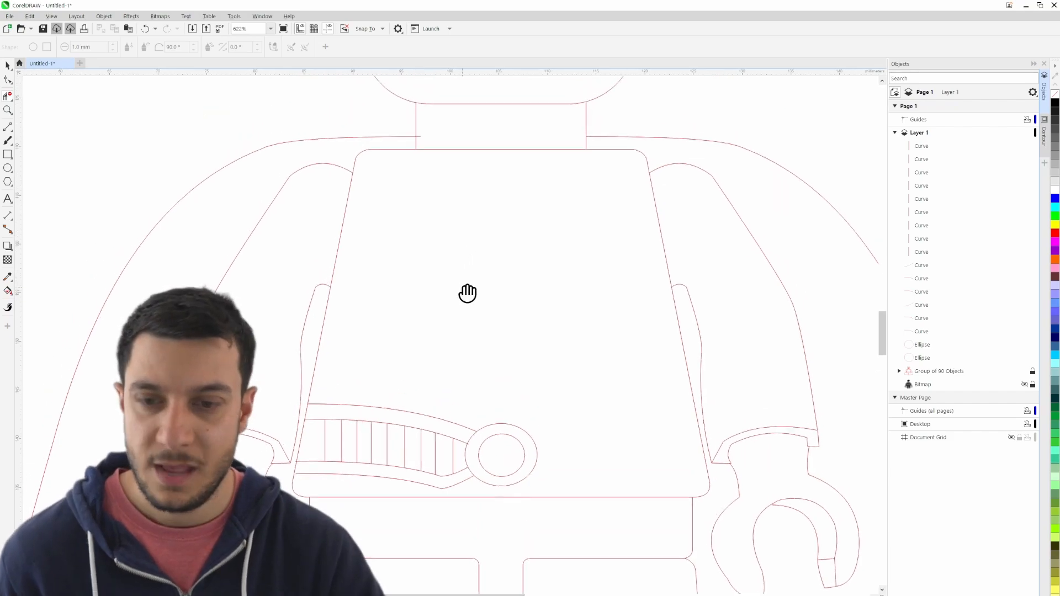
scroll(456, 190, up, 4)
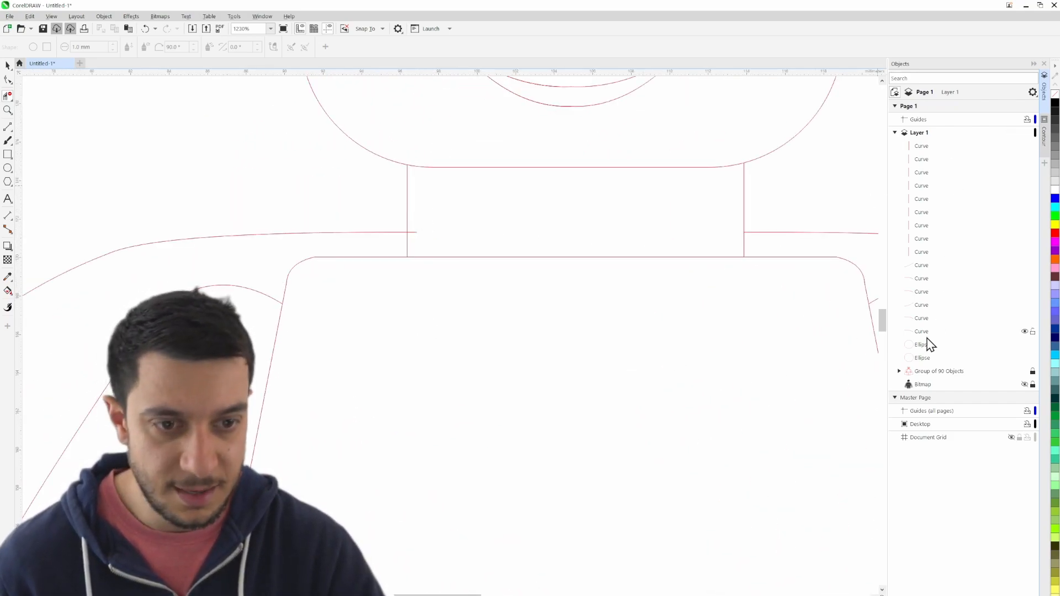
right_click(923, 371)
click(960, 391)
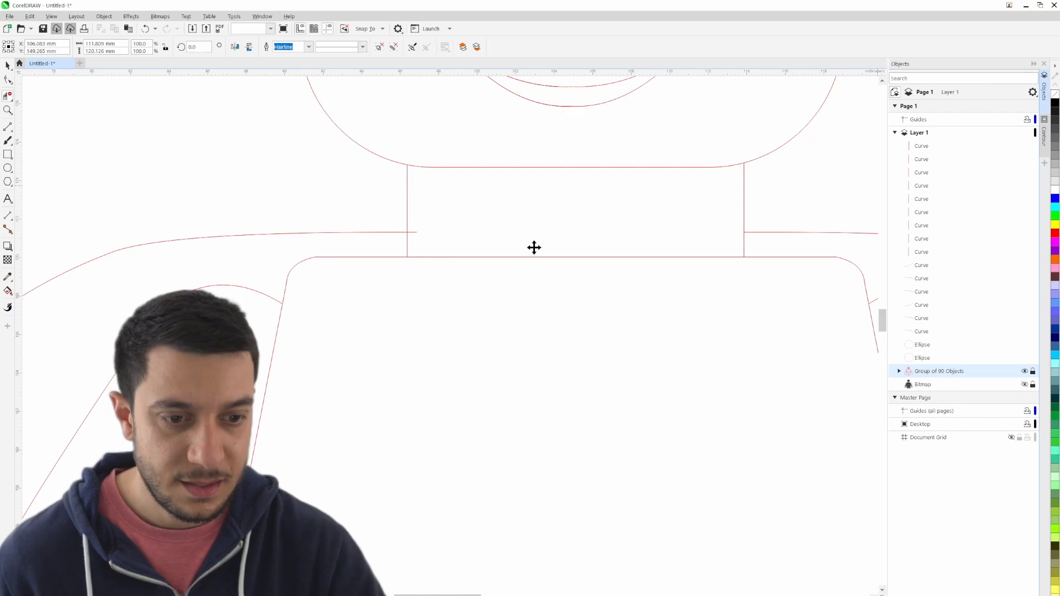
click(9, 97)
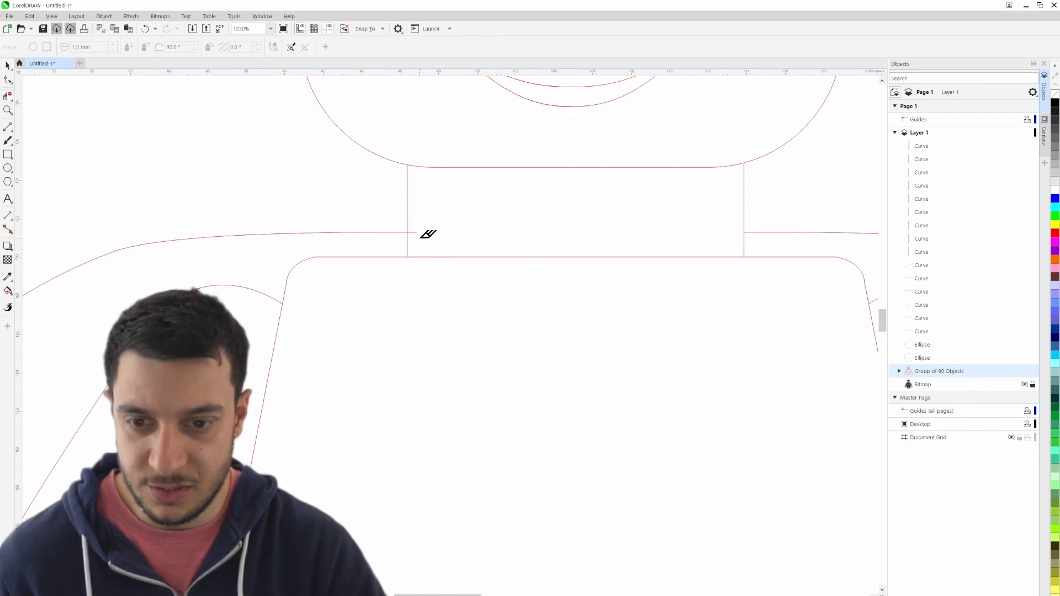
scroll(427, 227, down, 3)
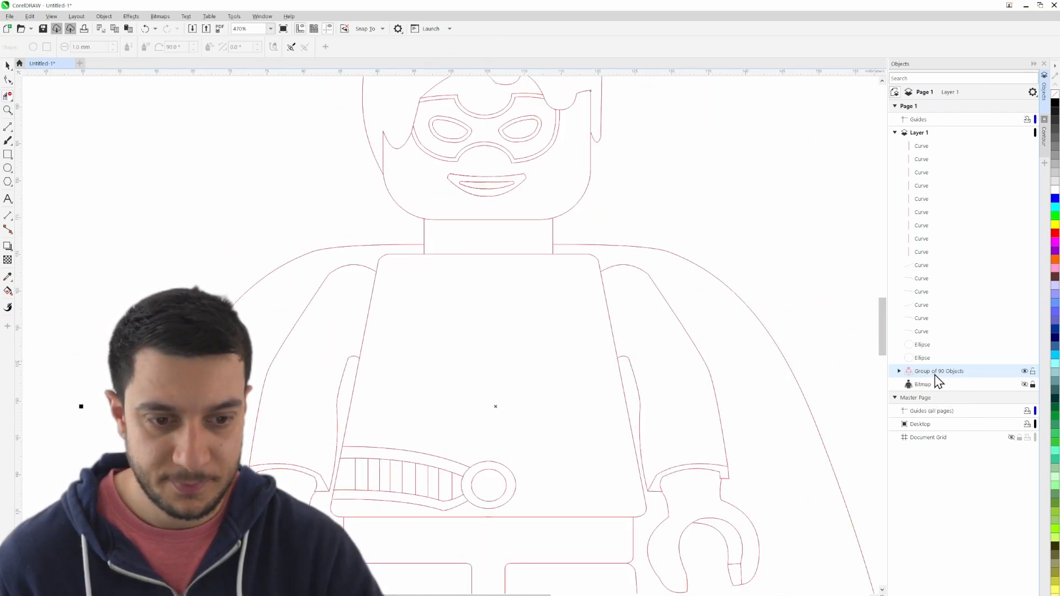
right_click(937, 380)
click(973, 198)
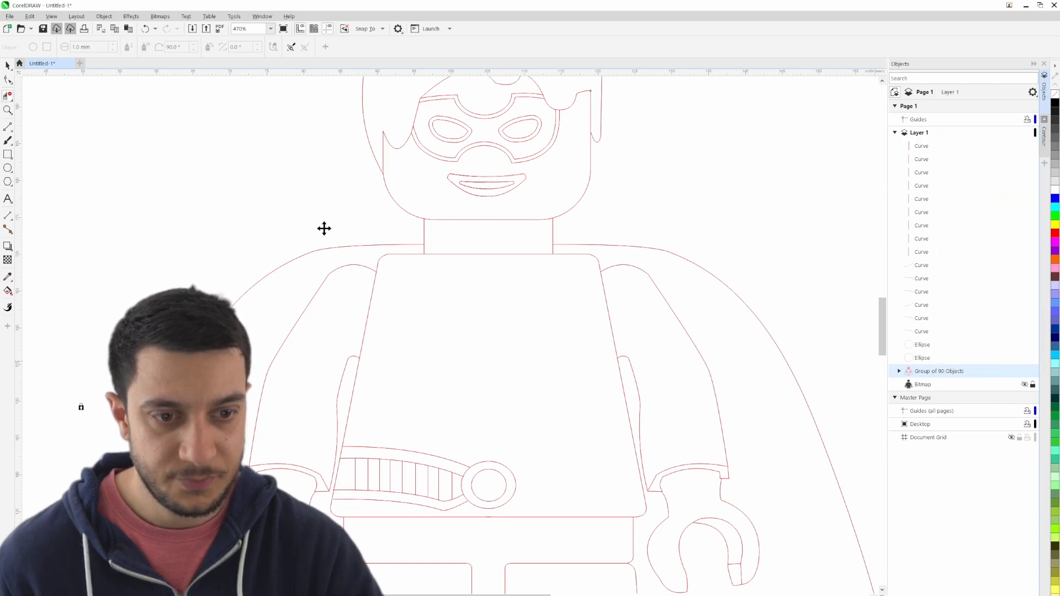
- Duplicate all the left-hand belt curves in place, without the buckle ellipses, and mirror the copy horizontally
click(8, 66)
scroll(231, 106, down, 3)
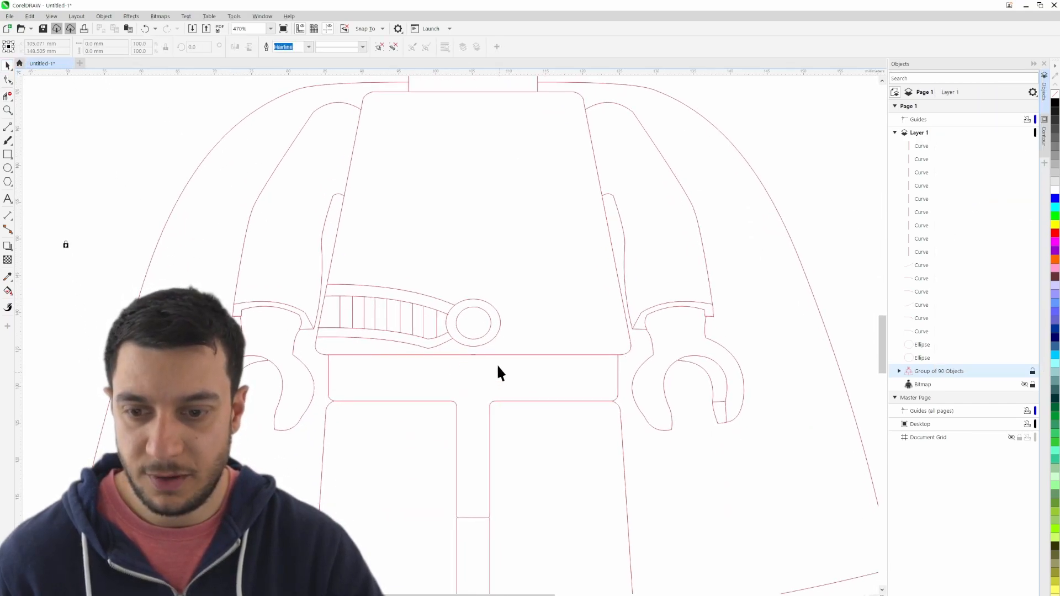
click(309, 265)
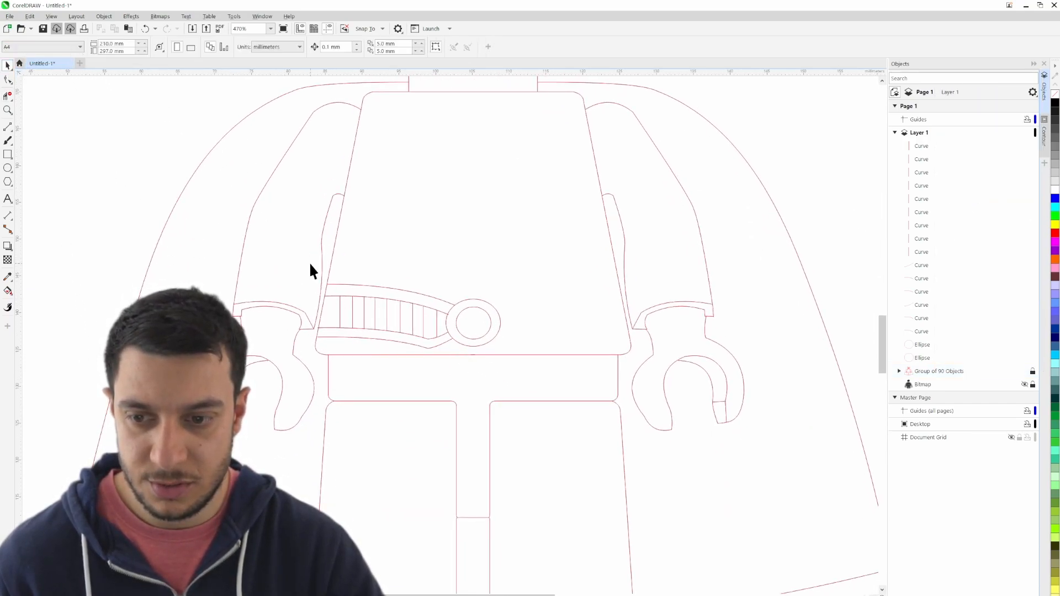
drag(479, 350, 468, 356)
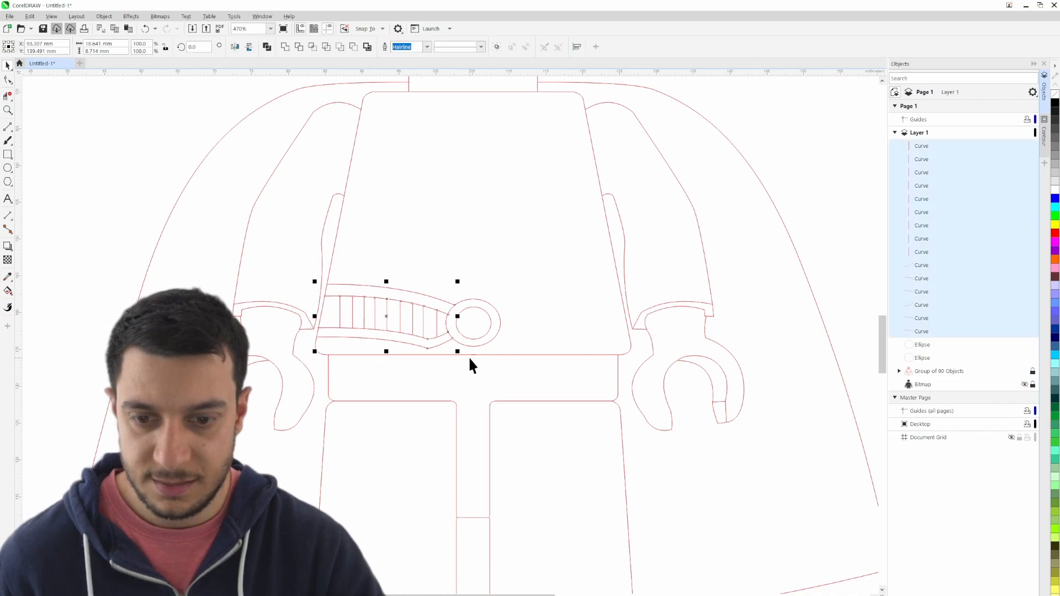
key(ctrl+c)
key(ctrl+v)
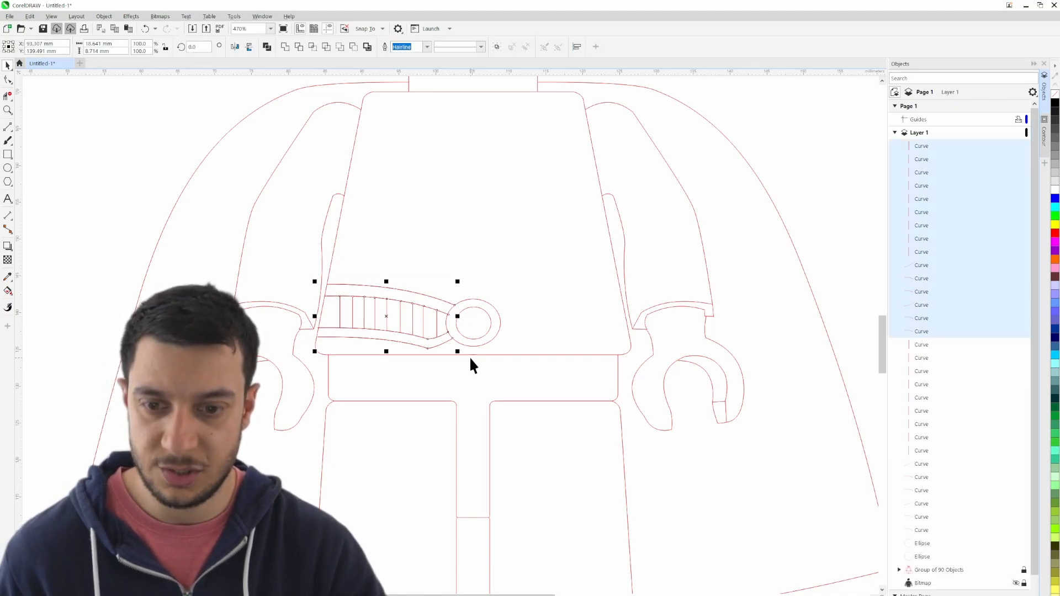
click(235, 47)
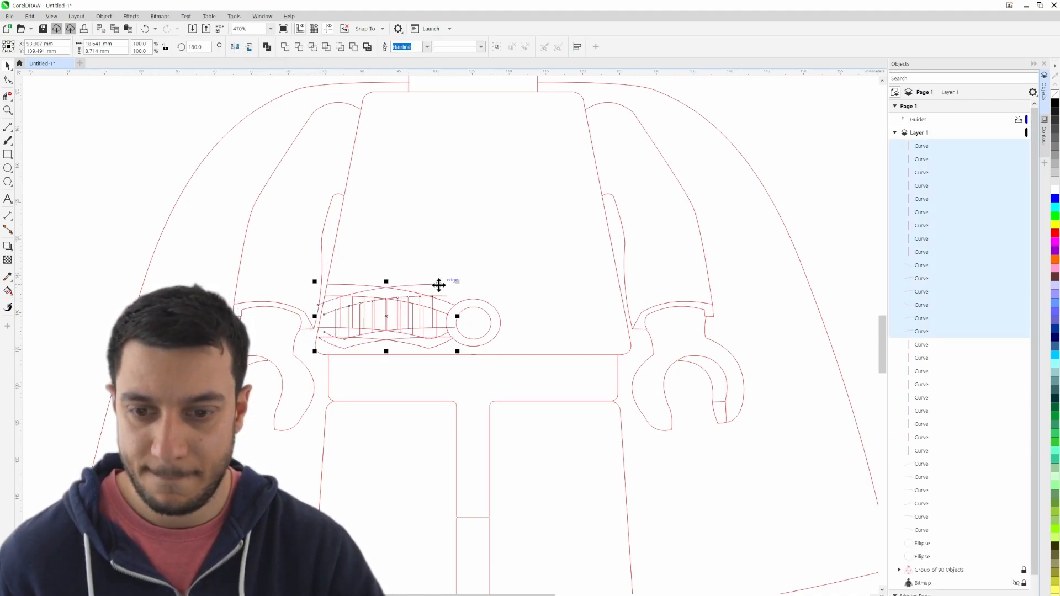
- Move the mirrored belt curves across to the right-hand side of the buckle and show the reference bitmap again
drag(438, 285, 594, 267)
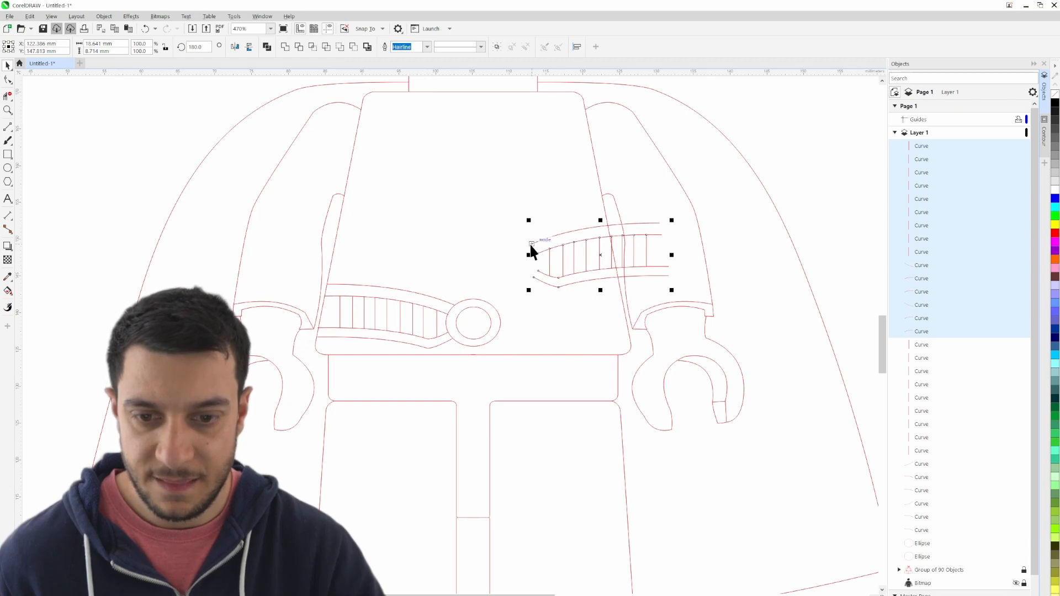
drag(530, 248, 513, 318)
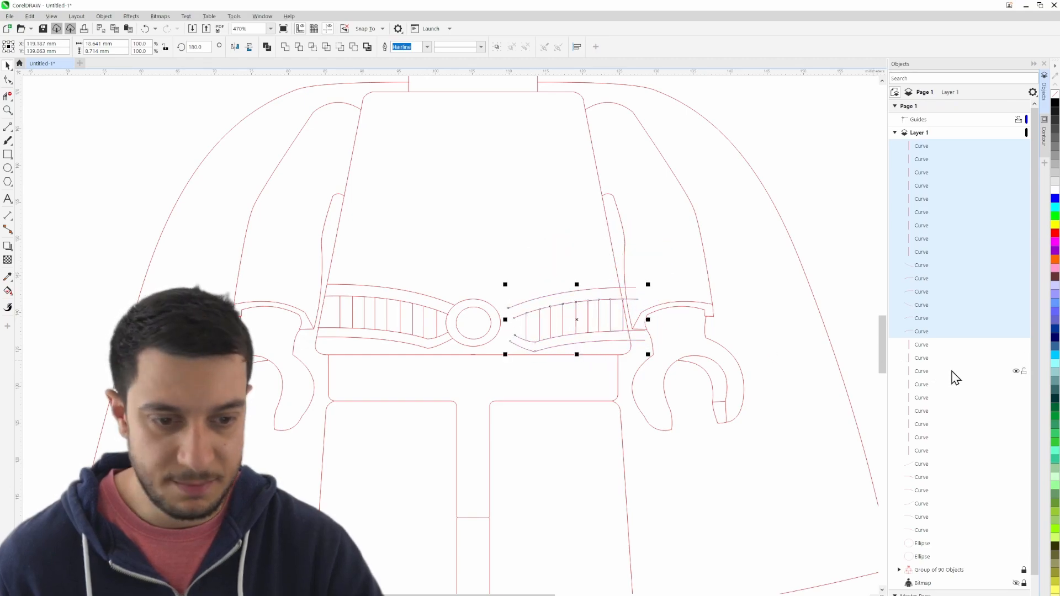
scroll(961, 397, down, 1)
click(1016, 552)
scroll(539, 332, up, 4)
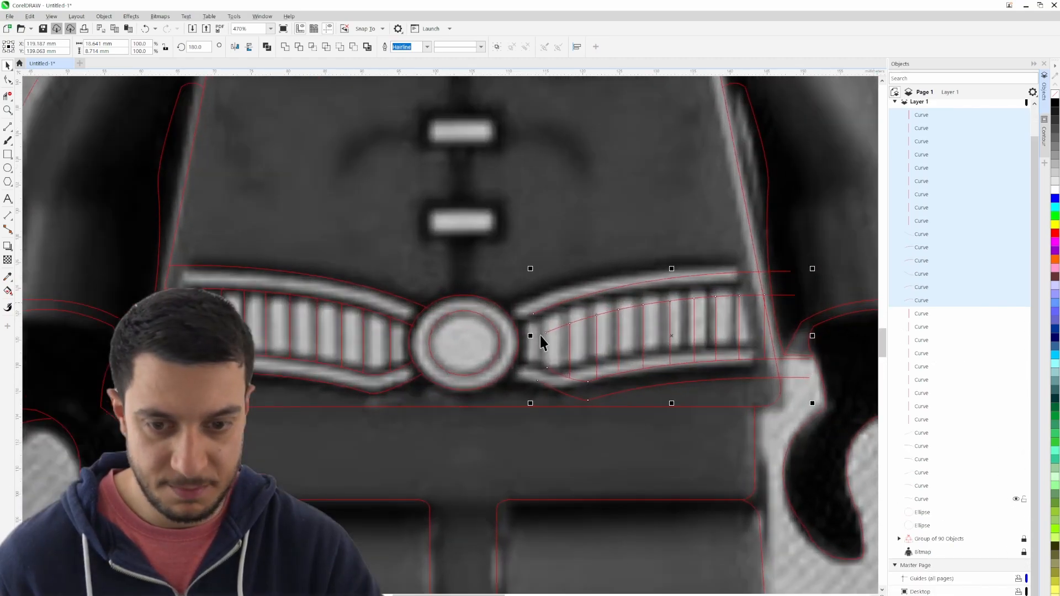
- Reposition the mirrored belt curves so their inner ends meet the buckle's outer ellipse and follow the right-hand belt in the bitmap
scroll(515, 299, down, 2)
key(Escape)
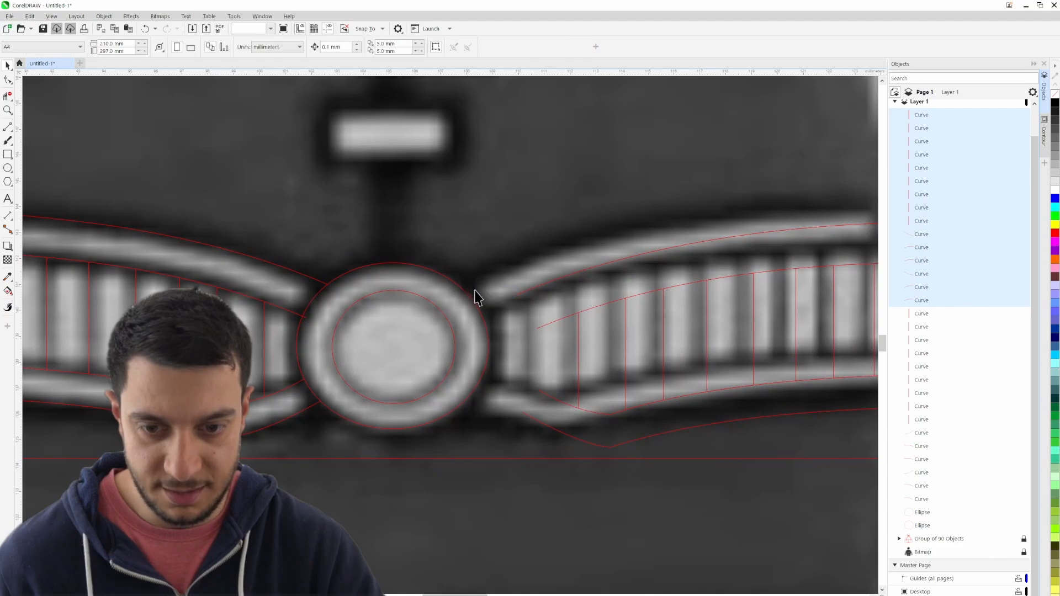
scroll(507, 310, down, 3)
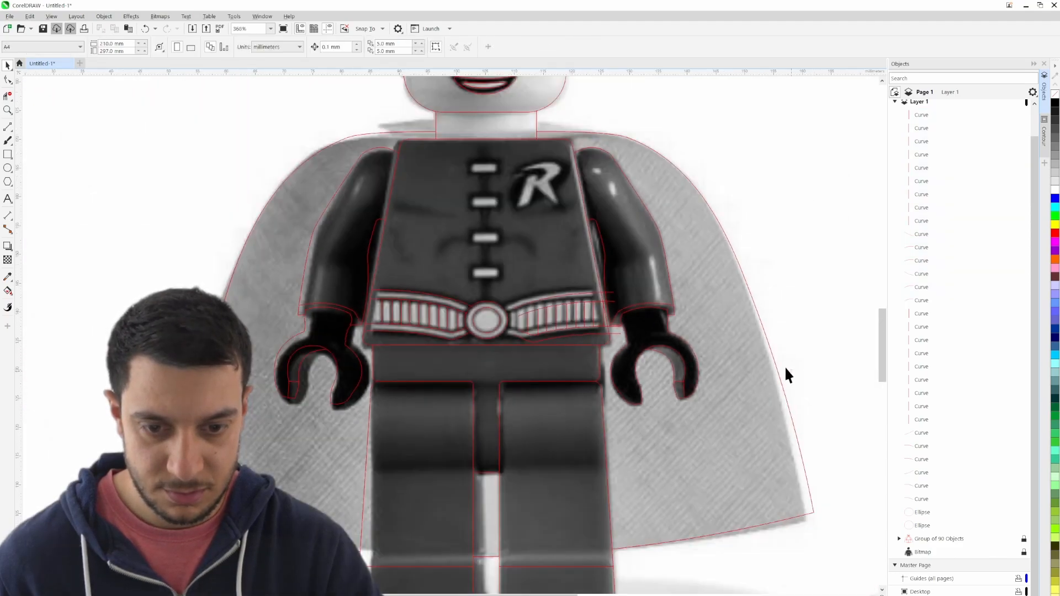
scroll(519, 309, up, 5)
drag(511, 293, 442, 298)
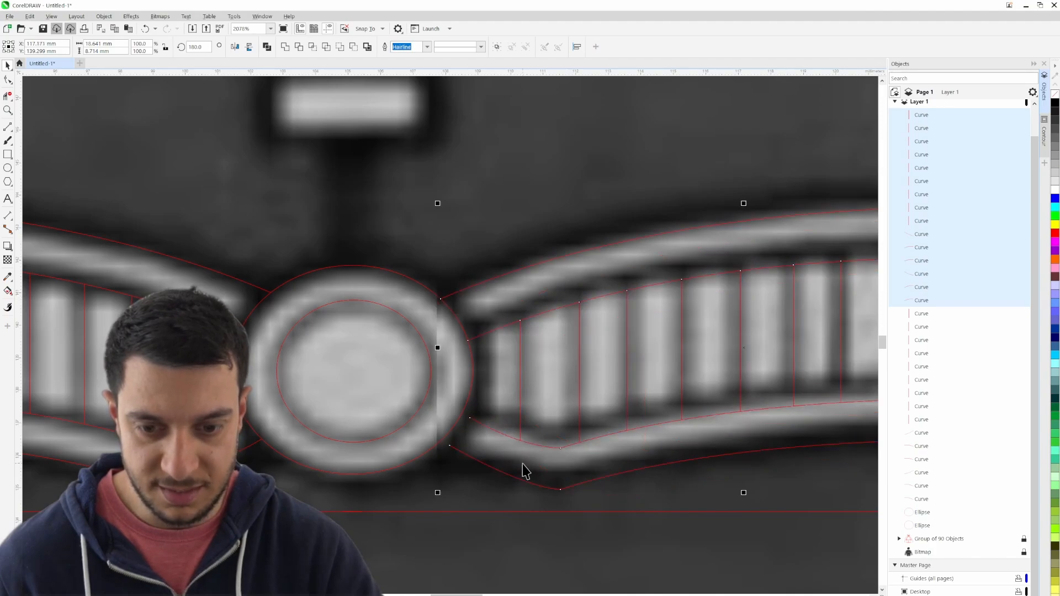
- Extend the inner ends of the two lower right-hand belt curves to meet the edge of the buckle's outer ellipse
click(359, 378)
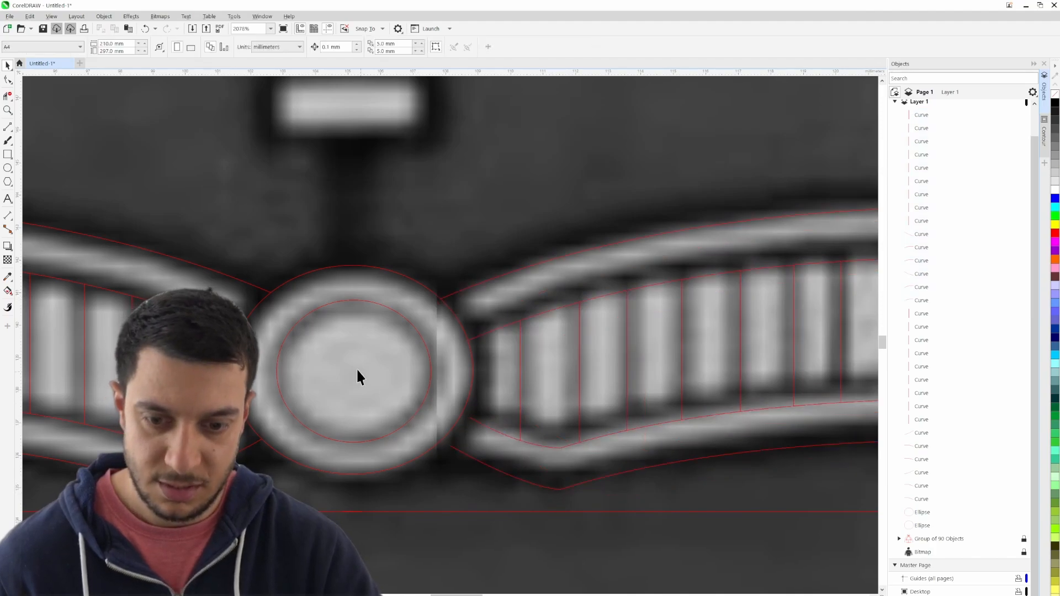
double_click(483, 425)
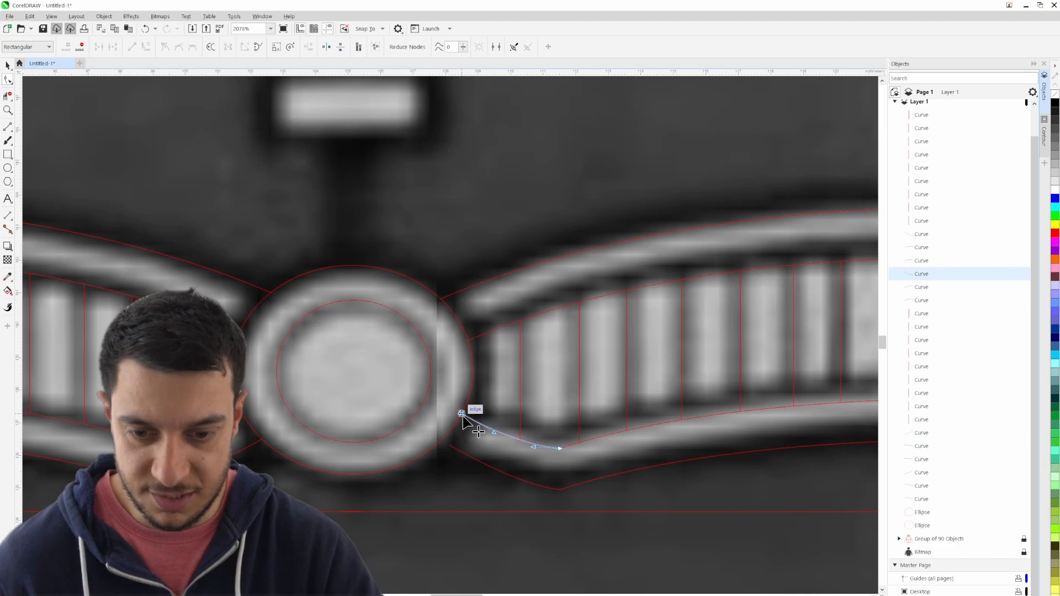
click(451, 454)
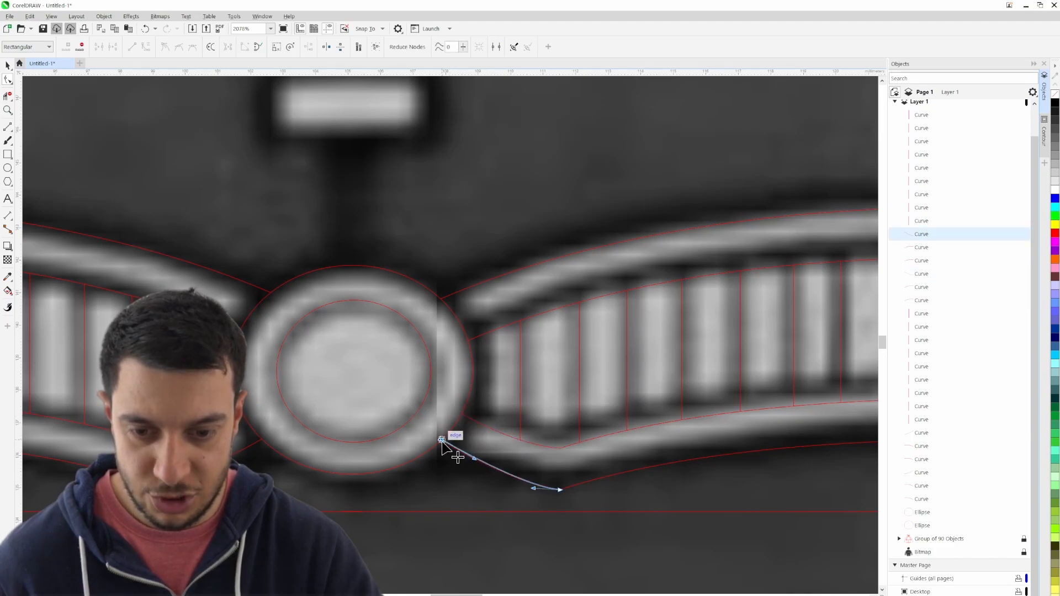
- Trim the overhanging ends of the four right-hand belt lines where they cross the torso's slanted outer edge
scroll(478, 485, down, 5)
scroll(508, 453, up, 3)
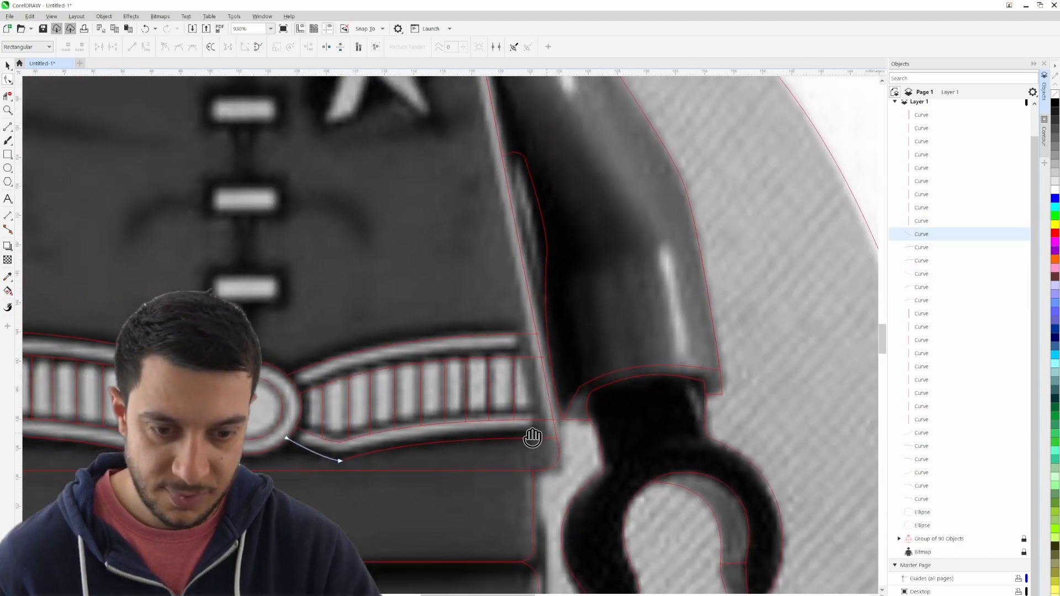
scroll(585, 445, up, 4)
drag(496, 279, 556, 458)
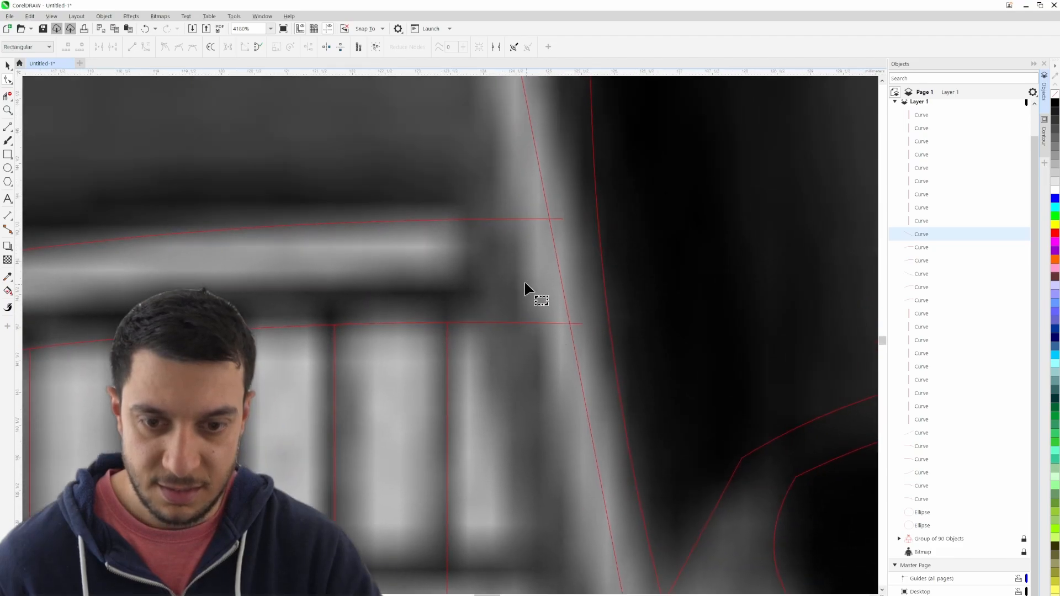
scroll(558, 346, down, 5)
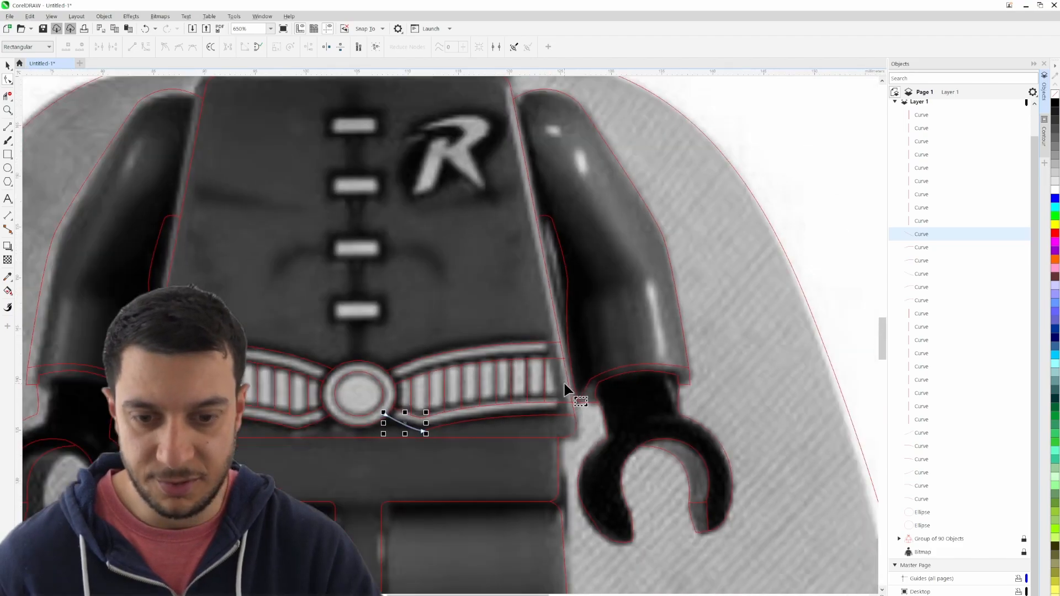
click(8, 98)
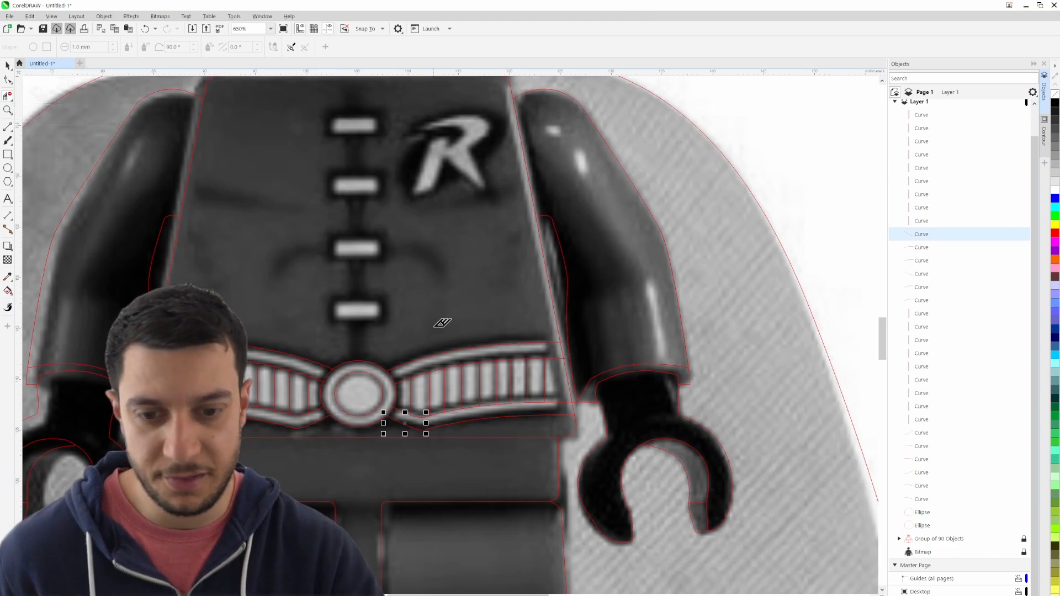
scroll(568, 338, up, 2)
scroll(568, 340, up, 2)
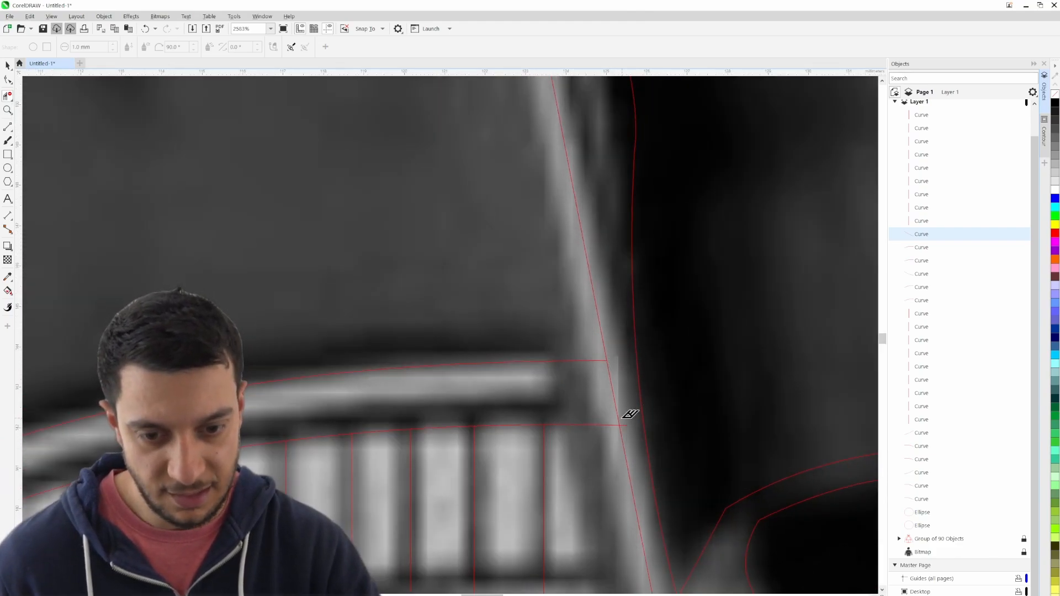
drag(635, 485, 498, 283)
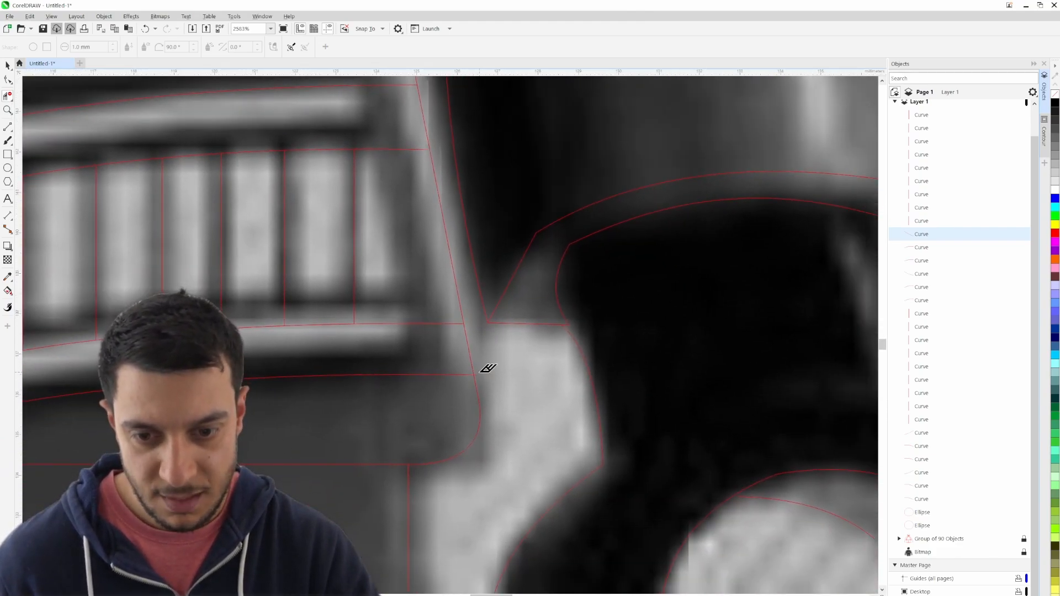
scroll(485, 375, down, 3)
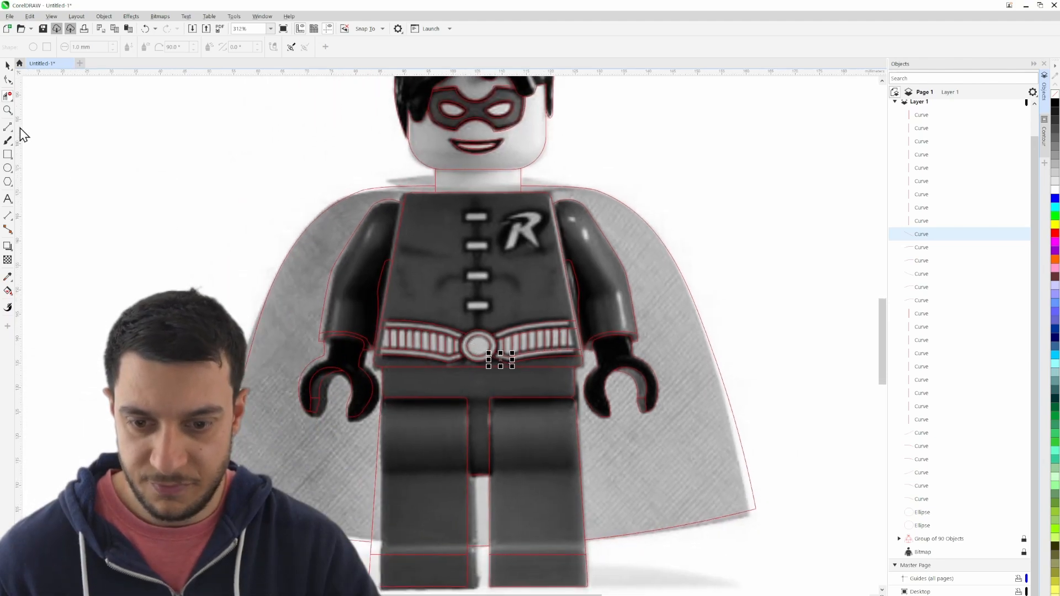
- Group all the belt curves on both sides together with the two buckle ellipses
click(8, 65)
drag(193, 263, 688, 406)
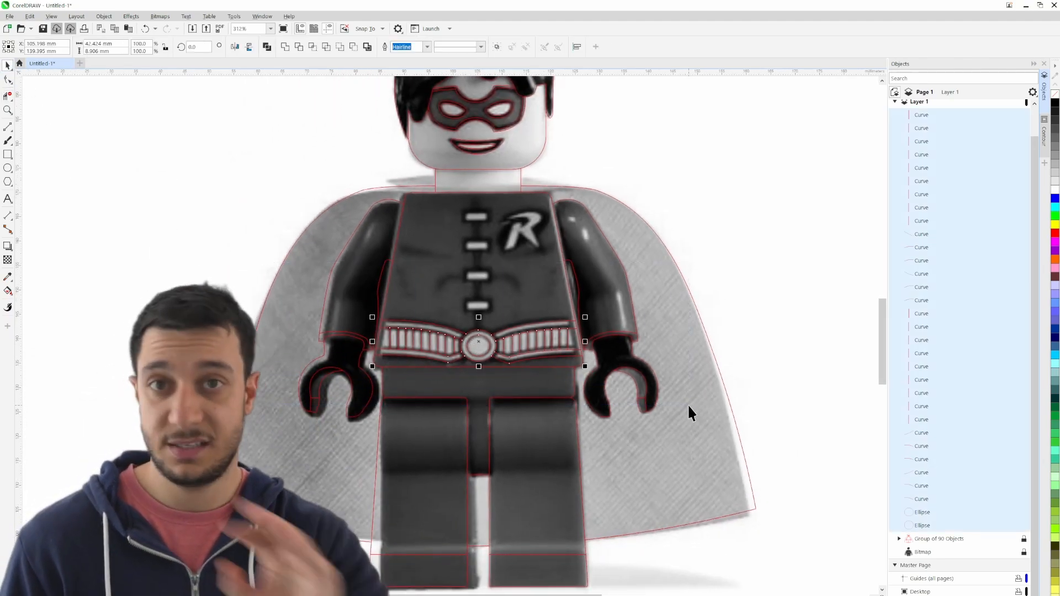
key(ctrl+g)
click(743, 304)
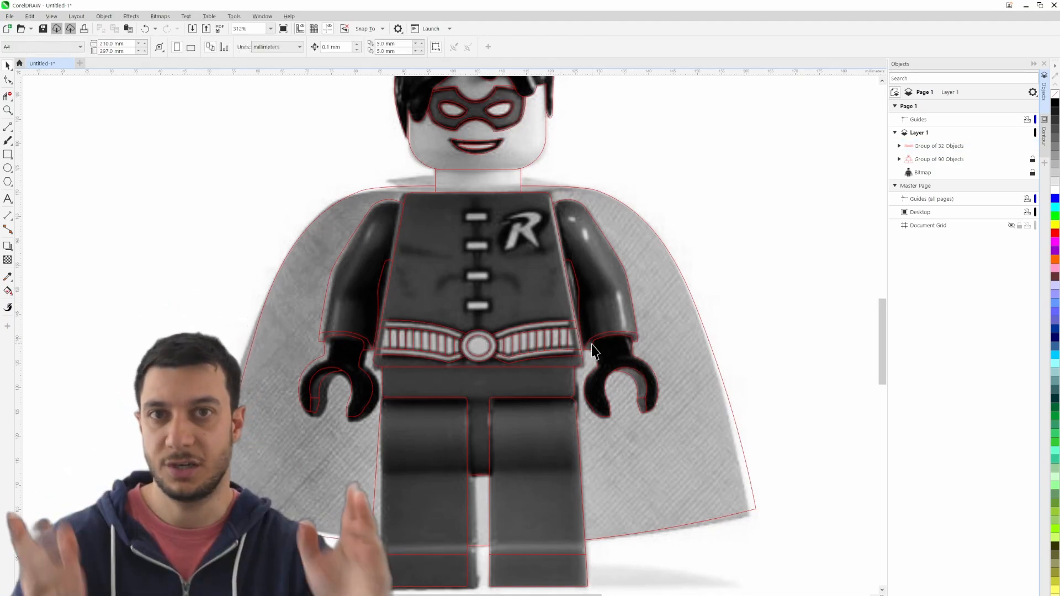
- Draw a rectangle about 4.4 by 1.7 mm around the topmost jacket clasp and round its corners to 1 mm
scroll(508, 285, up, 4)
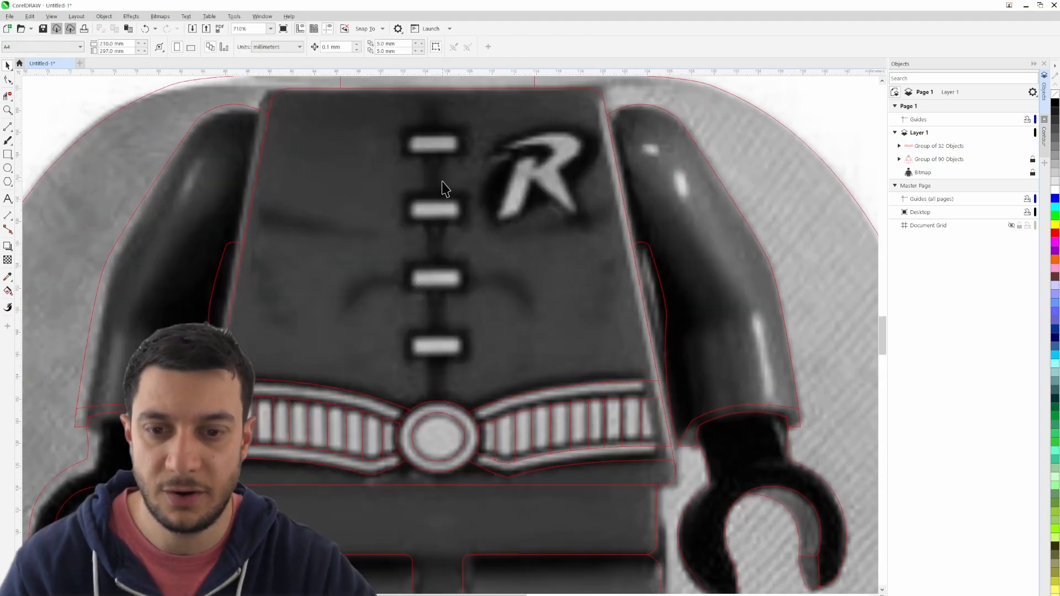
scroll(496, 234, up, 1)
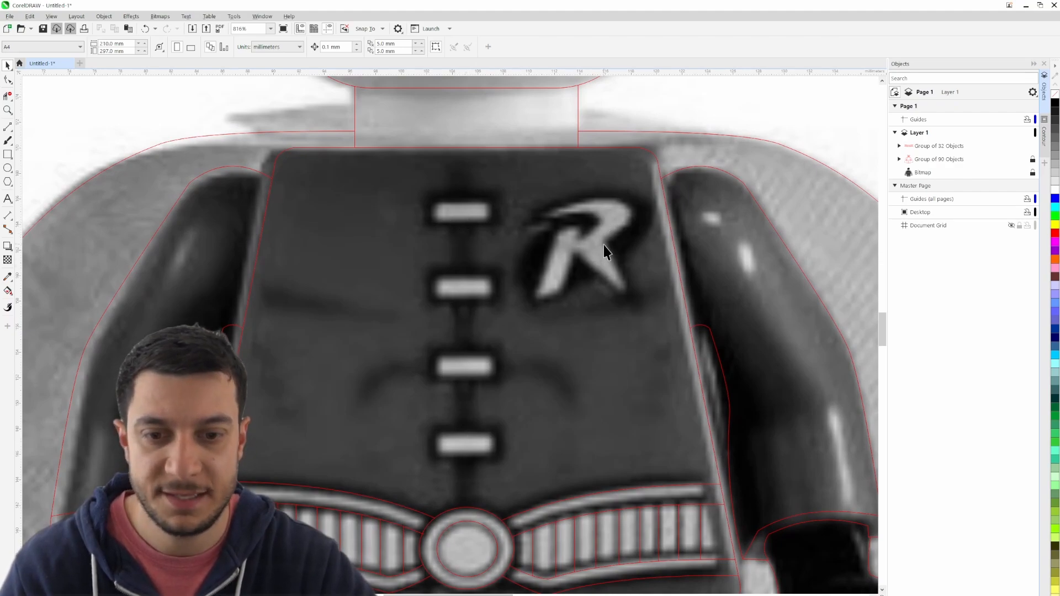
scroll(442, 198, up, 3)
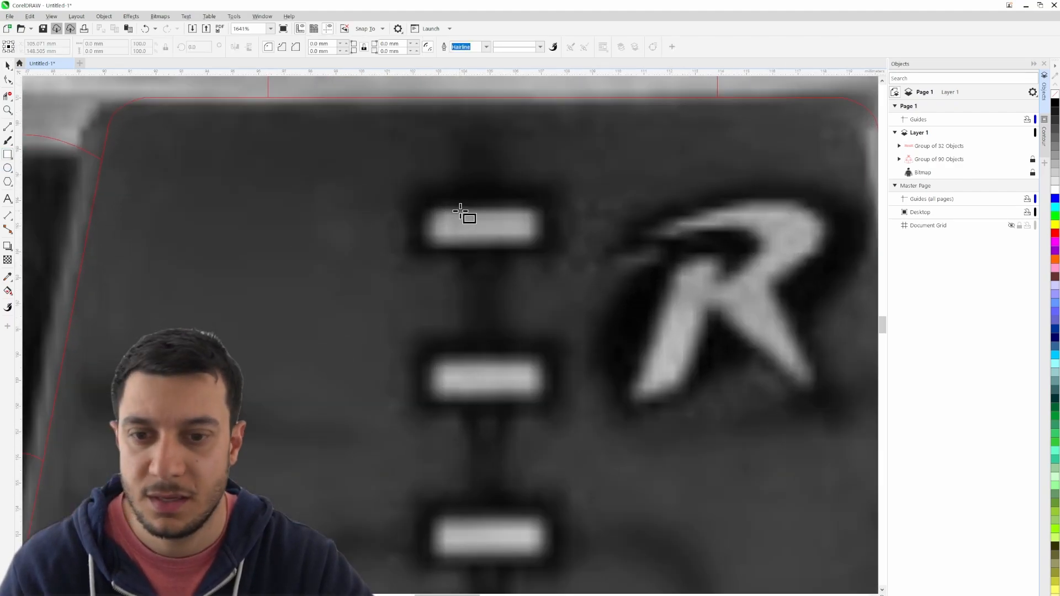
drag(422, 206, 555, 256)
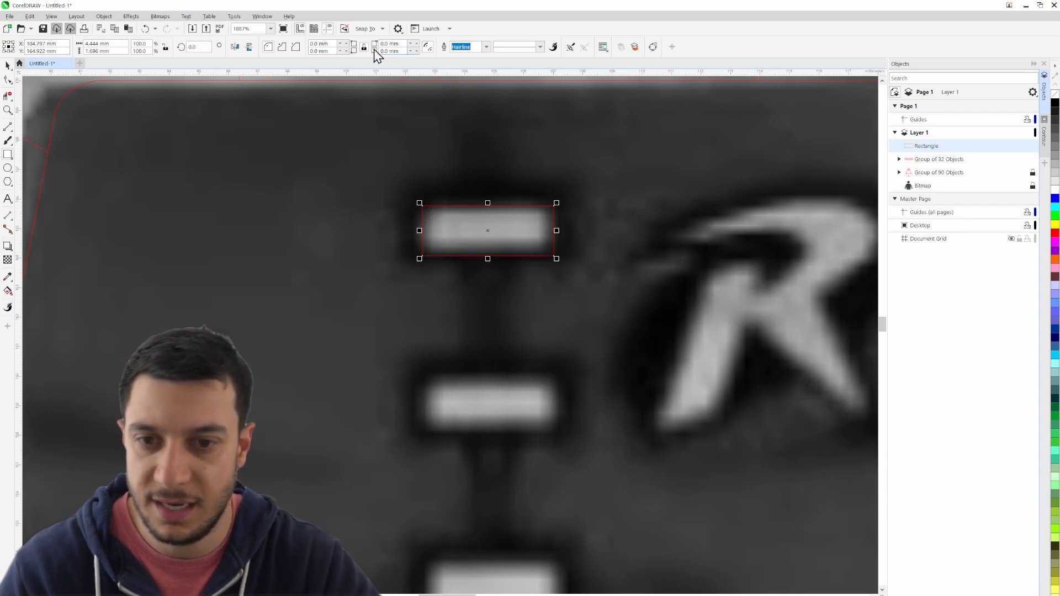
double_click(318, 43)
text(1)
key(Return)
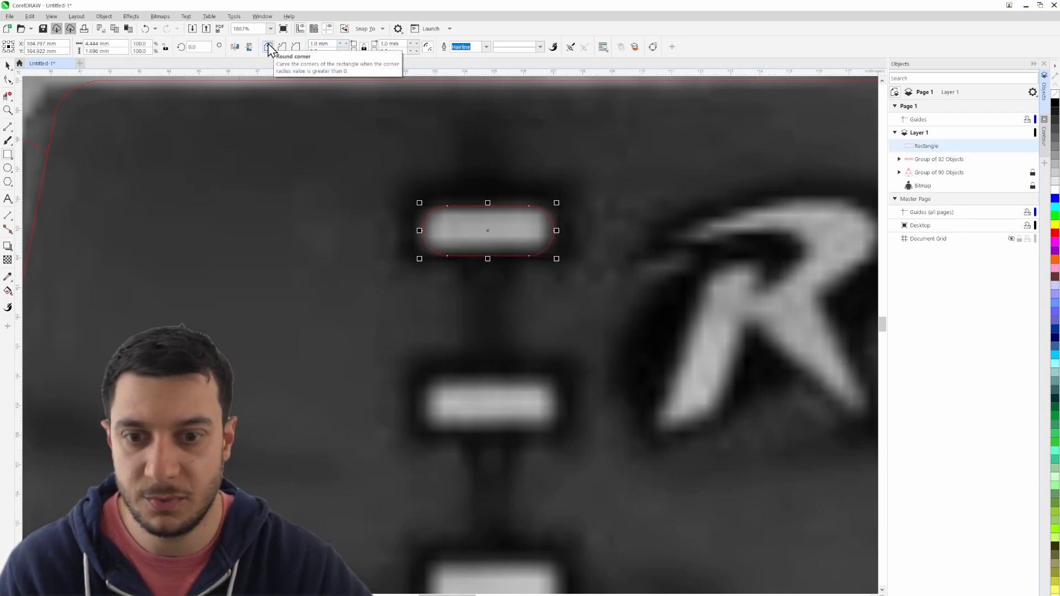
- Widen the rounded rectangle on both sides to about 4.9 mm so it encloses the topmost clasp
scroll(599, 301, down, 1)
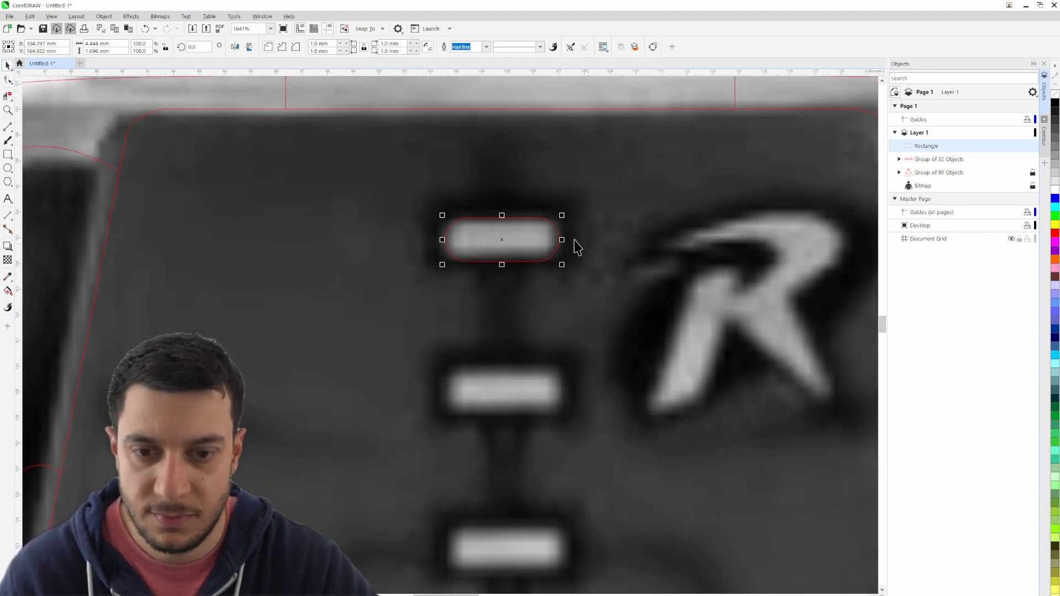
drag(564, 238, 569, 239)
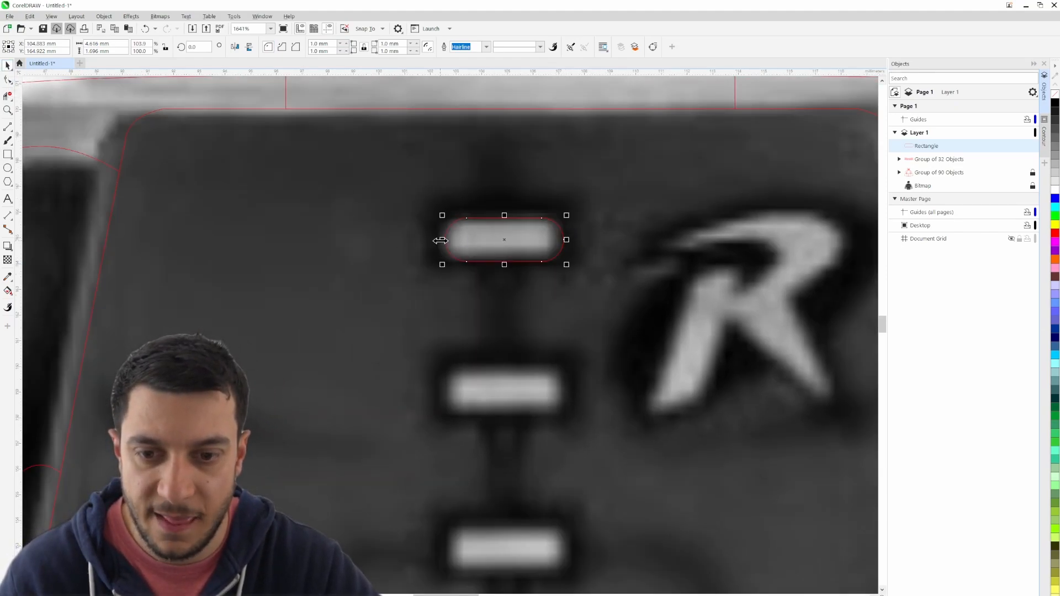
drag(442, 240, 434, 242)
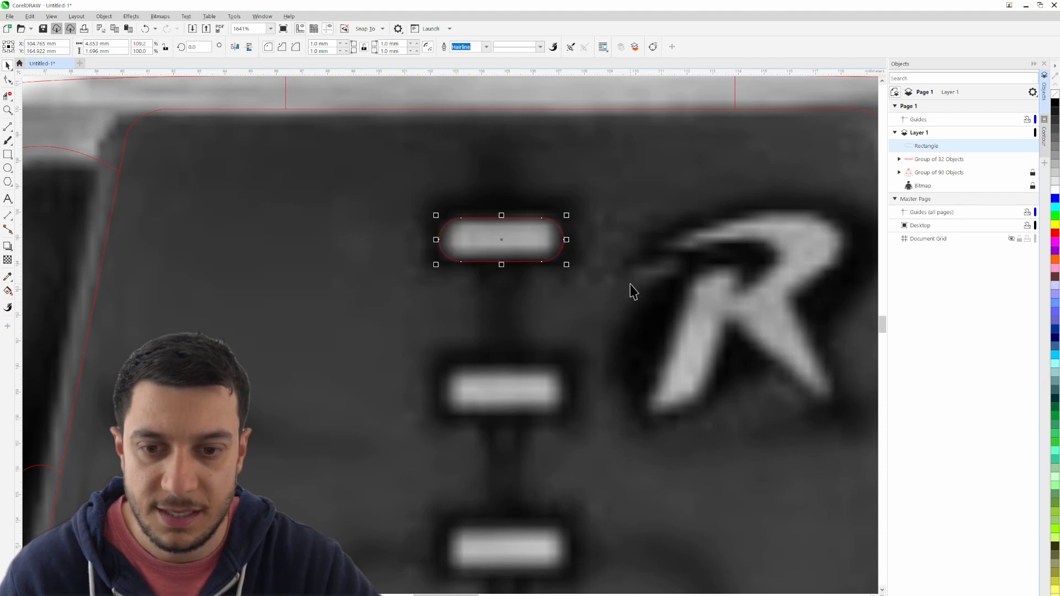
key(Escape)
scroll(611, 333, down, 3)
drag(611, 333, 535, 256)
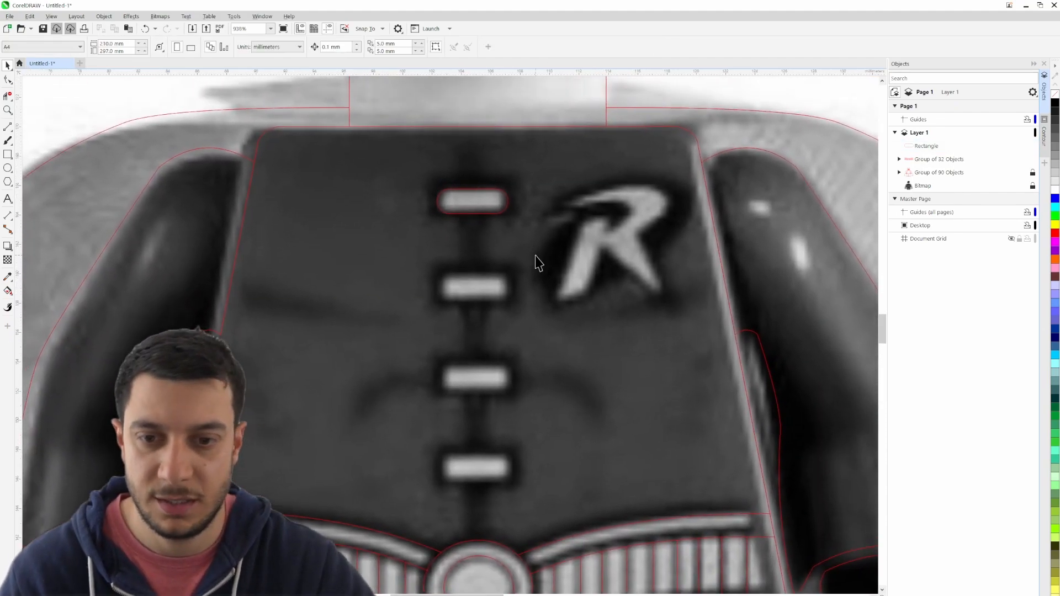
- Set the document's nudge distance to 2 mm
drag(400, 154, 548, 247)
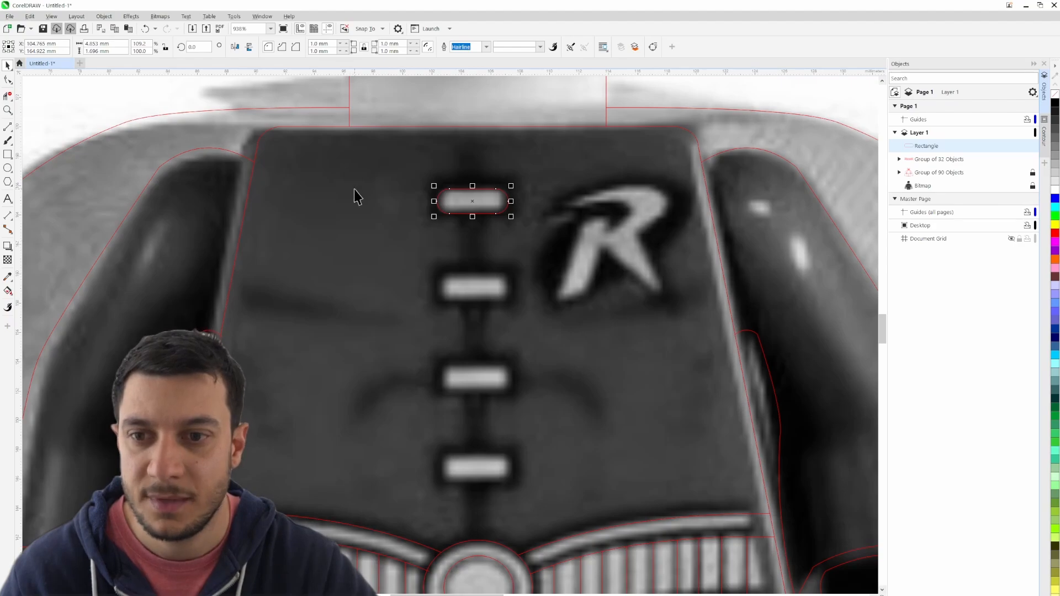
scroll(355, 188, down, 3)
click(719, 190)
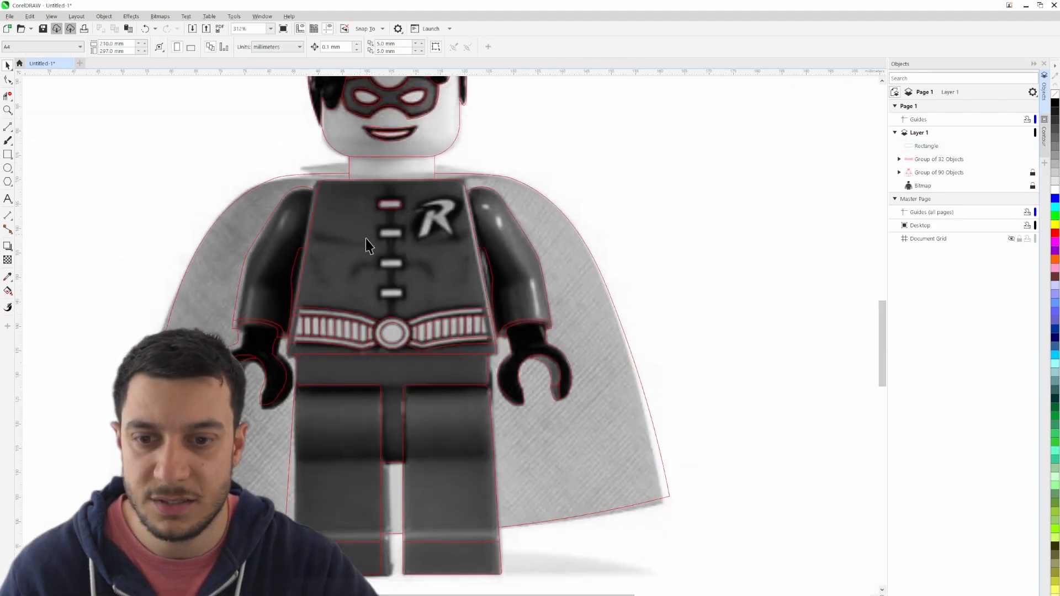
click(337, 51)
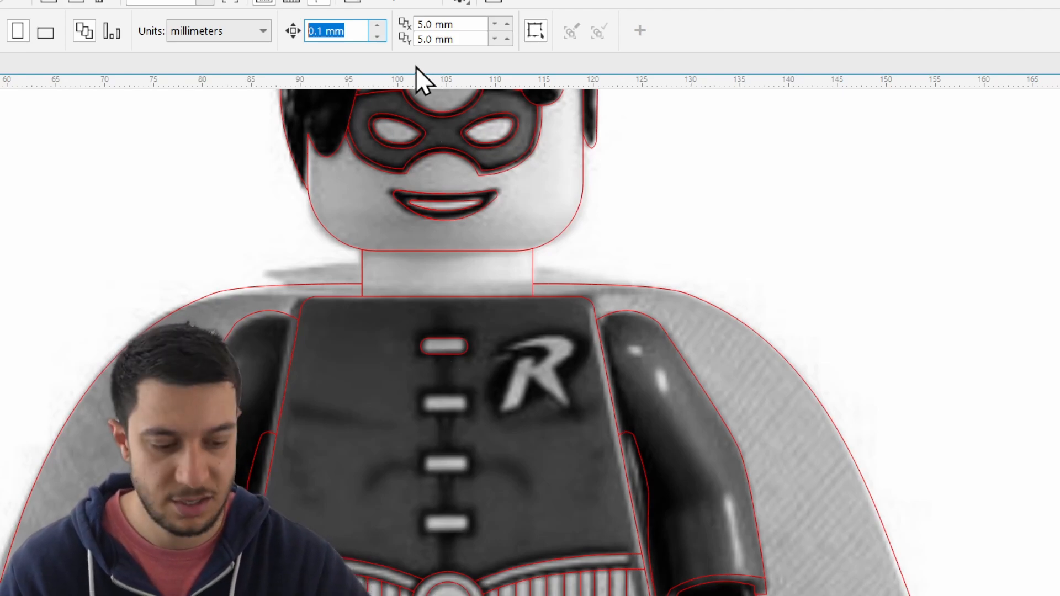
text(2.)
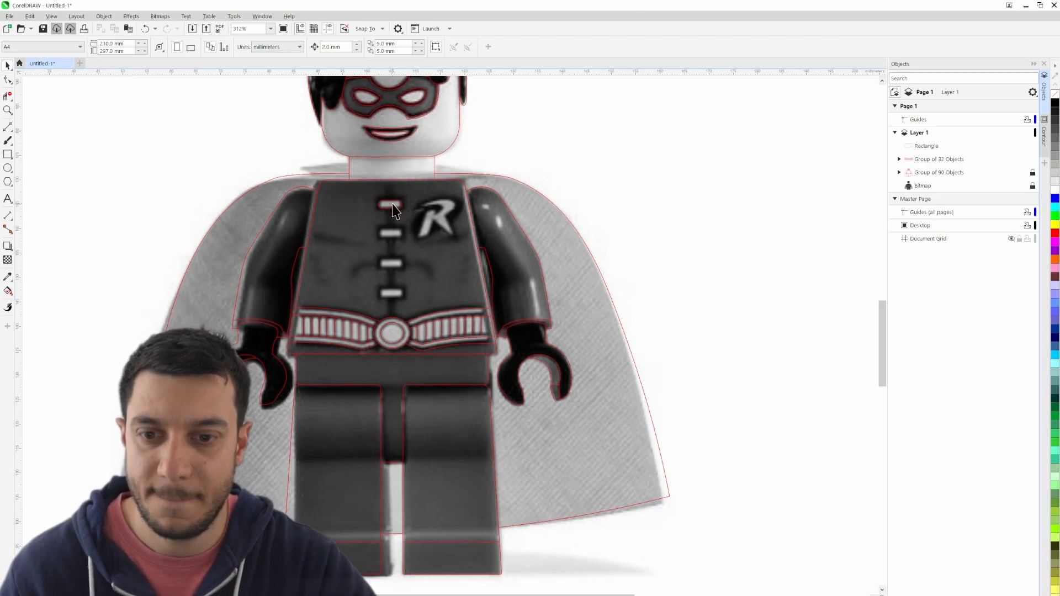
- Duplicate the top clasp's rounded rectangle in place and nudge the copy 6 mm straight down onto the second clasp
click(392, 204)
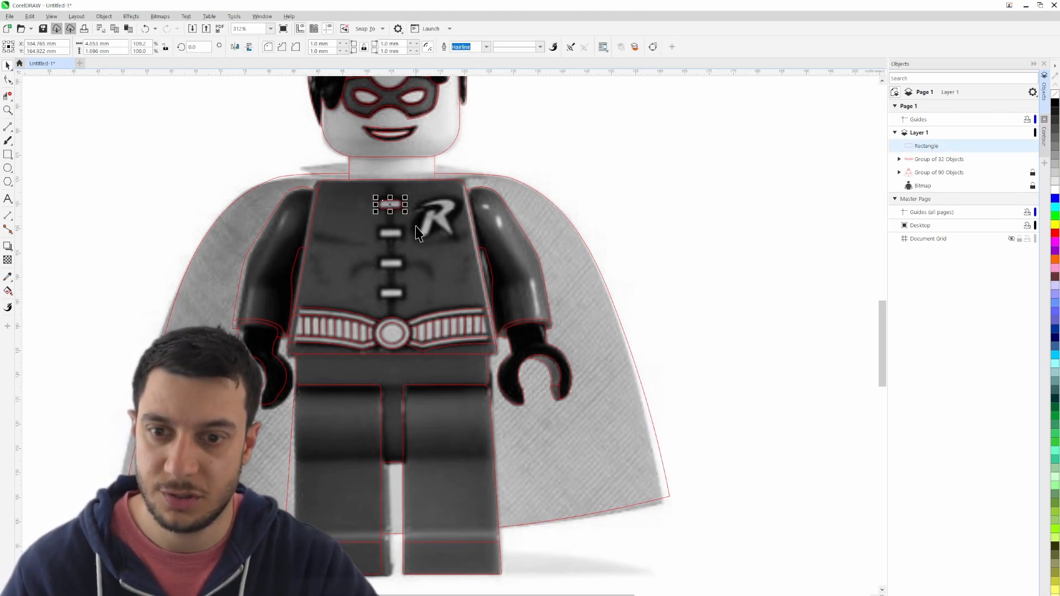
key(ctrl+c)
key(ctrl+v)
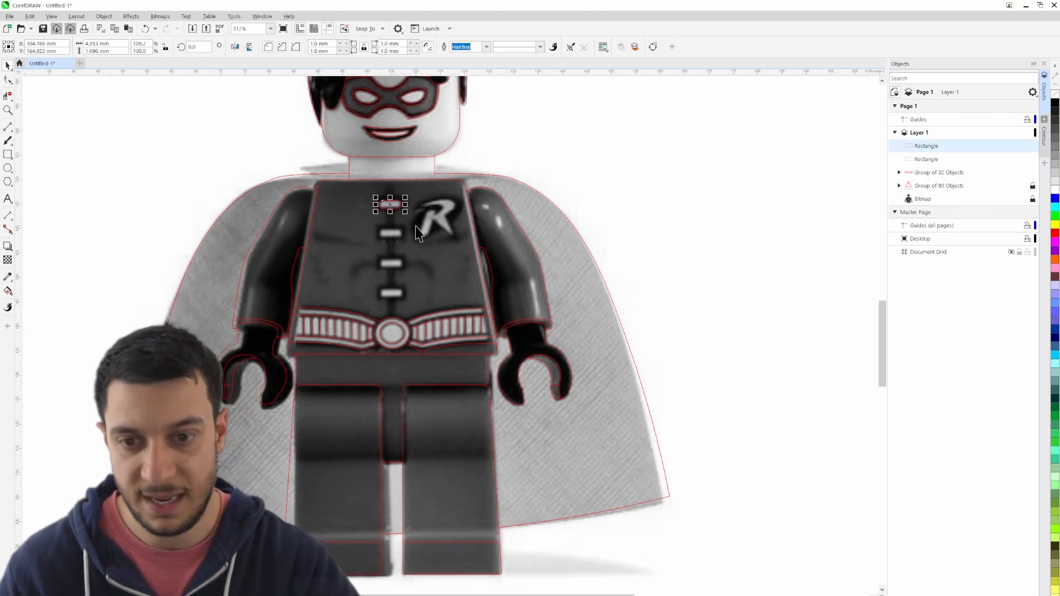
key(Down)
key(Down)
scroll(386, 212, up, 2)
scroll(393, 221, up, 2)
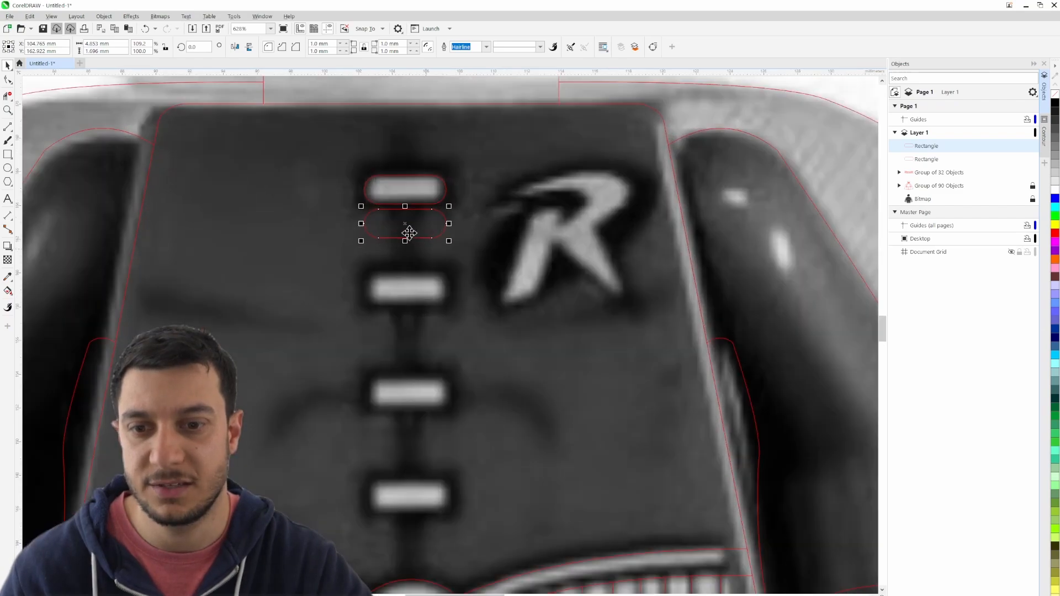
key(Down)
key(Down)
key(Down)
key(Down)
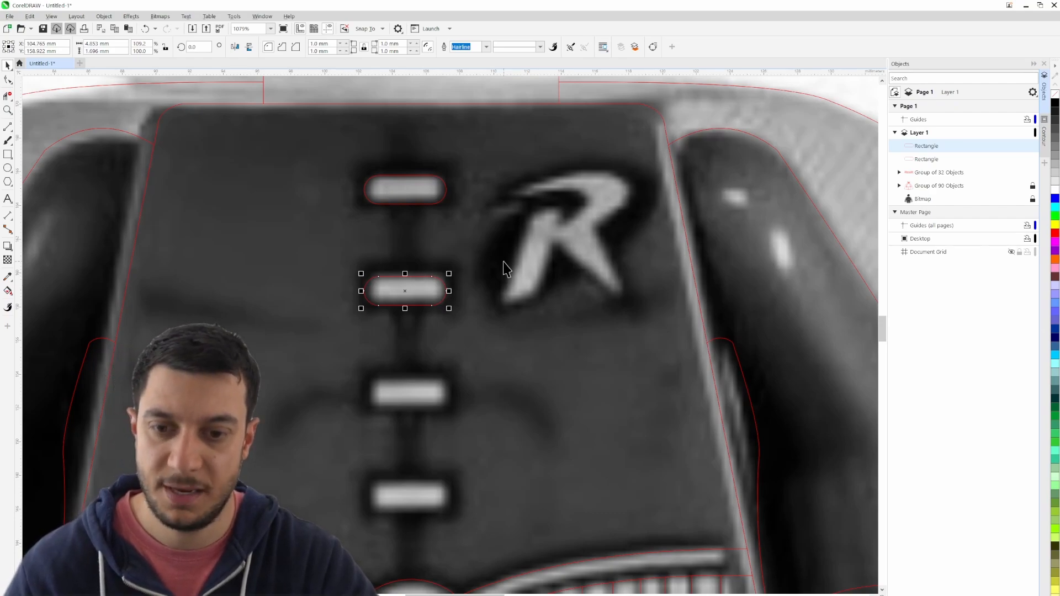
- Add two more copies of the rounded rectangle, each nudged another 6 mm down, onto the third and fourth clasps
key(ctrl+d)
key(Down)
key(Down)
key(Down)
key(Down)
key(Down)
key(Down)
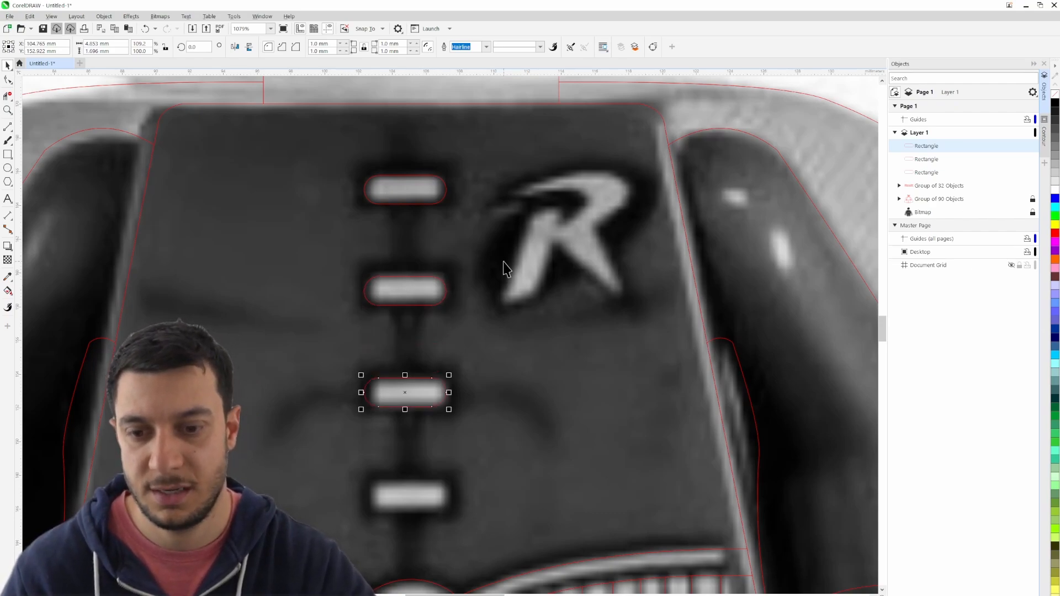
key(ctrl+d)
key(Down)
key(Down)
key(Down)
key(Down)
key(Down)
key(Down)
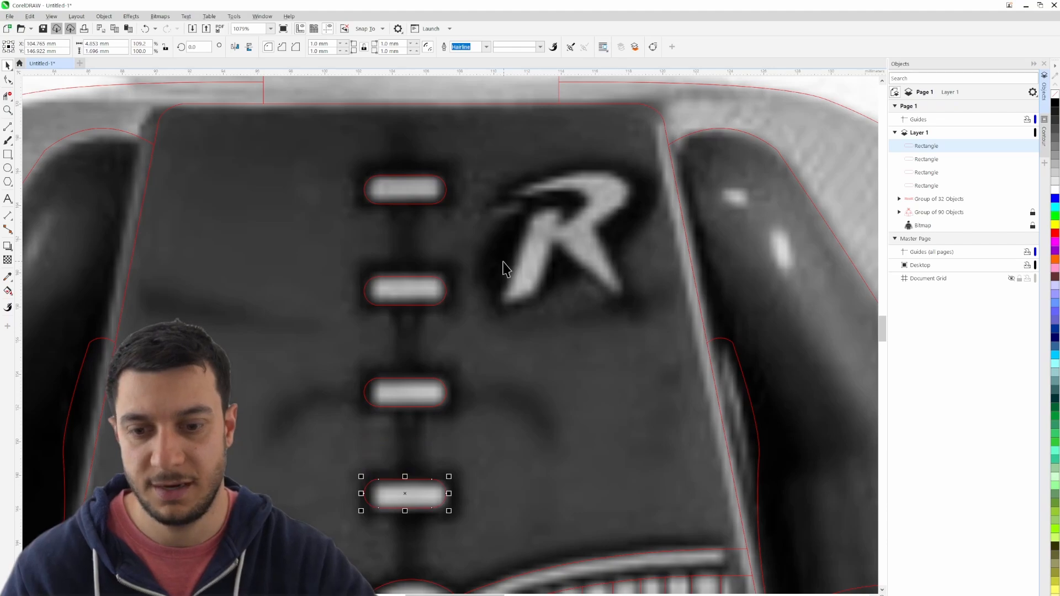
click(539, 356)
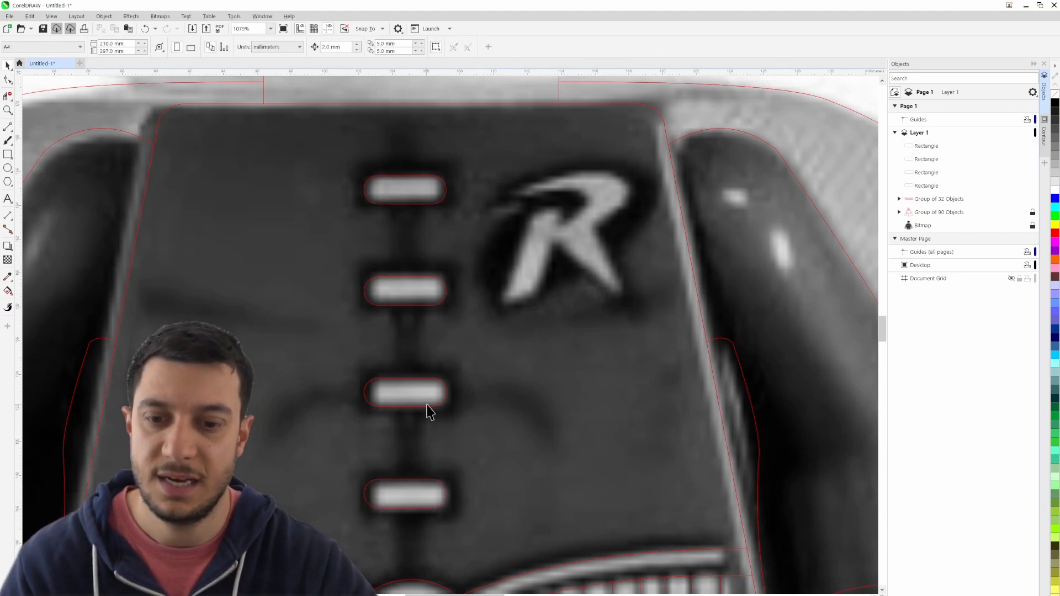
- Start a 3-Point Curve outline on the R emblem, tracing the outer edge of its slanted stem about 4.7 mm tall
scroll(486, 374, up, 4)
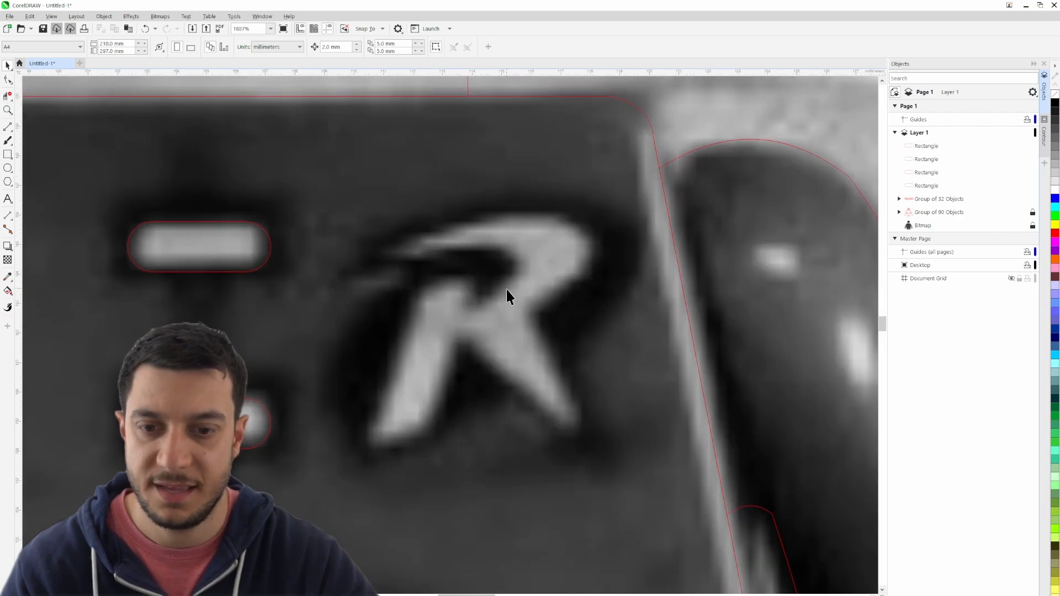
mouse_move(531, 363)
mouse_down()
mouse_move(502, 373)
mouse_move(520, 369)
mouse_up()
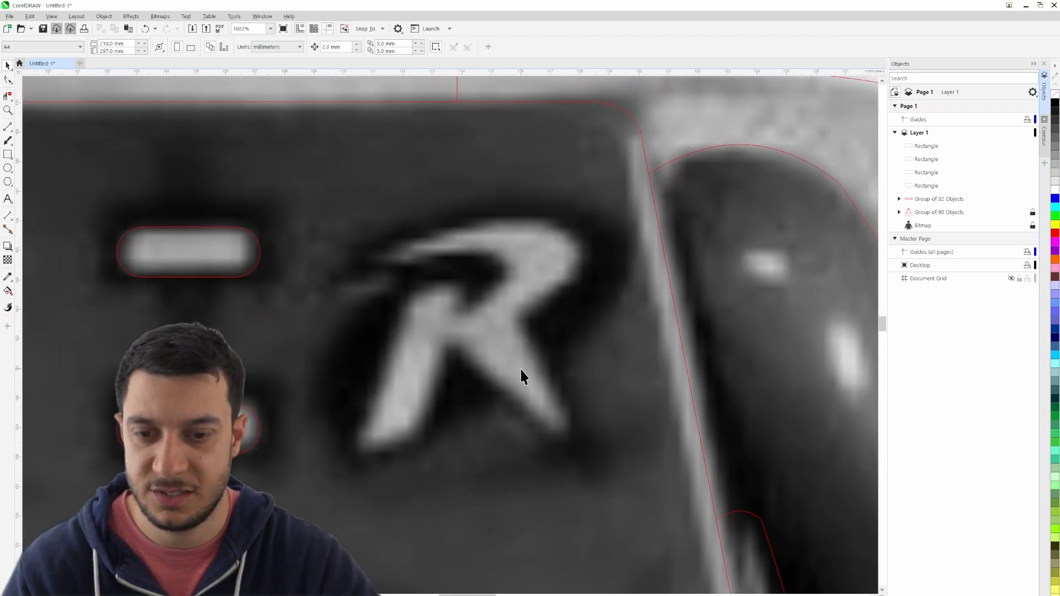
click(13, 132)
click(65, 182)
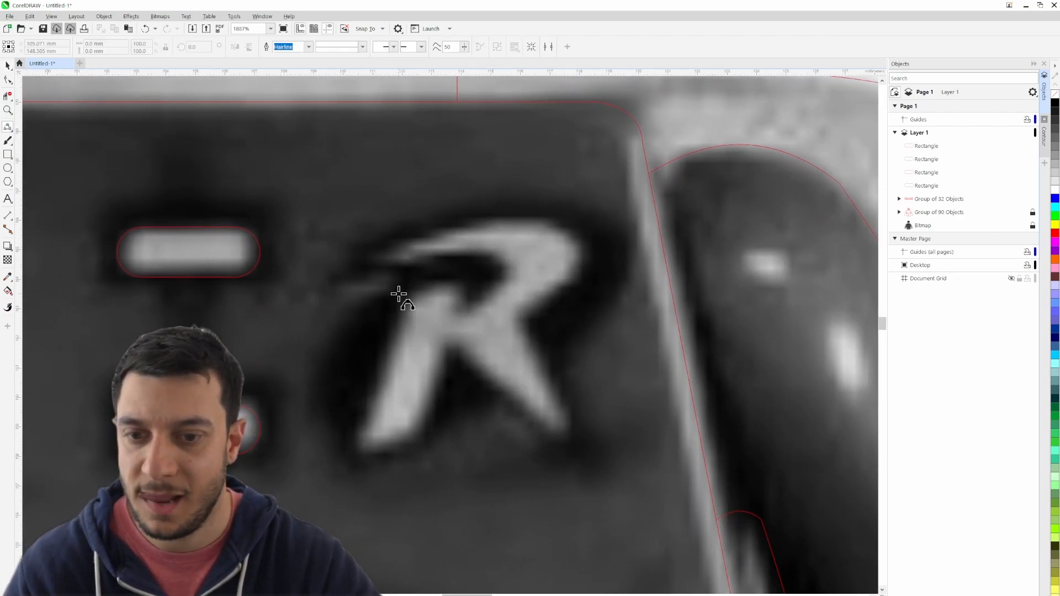
scroll(399, 294, up, 2)
drag(410, 297, 345, 486)
click(346, 481)
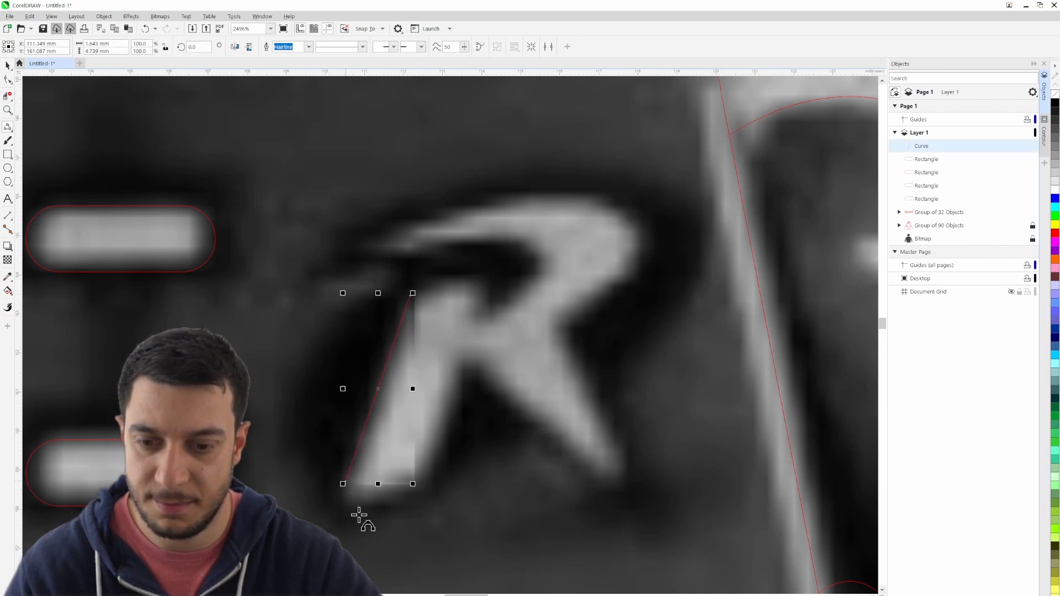
- Continue the R outline around the stem's foot, up the stem's inner edge and across the rounded gap between the legs
drag(346, 483, 463, 367)
click(347, 507)
click(425, 485)
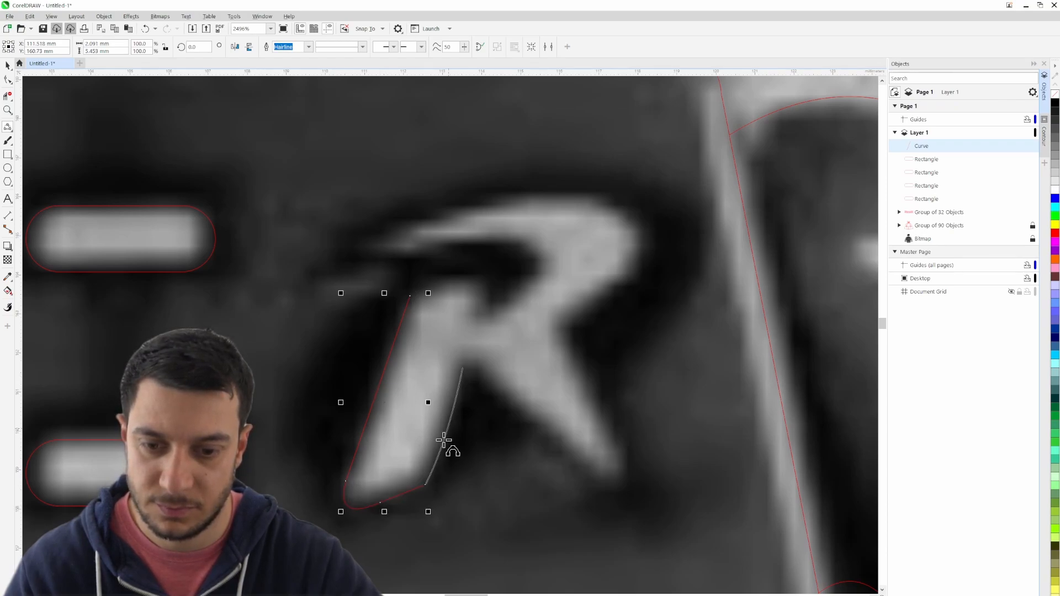
click(457, 421)
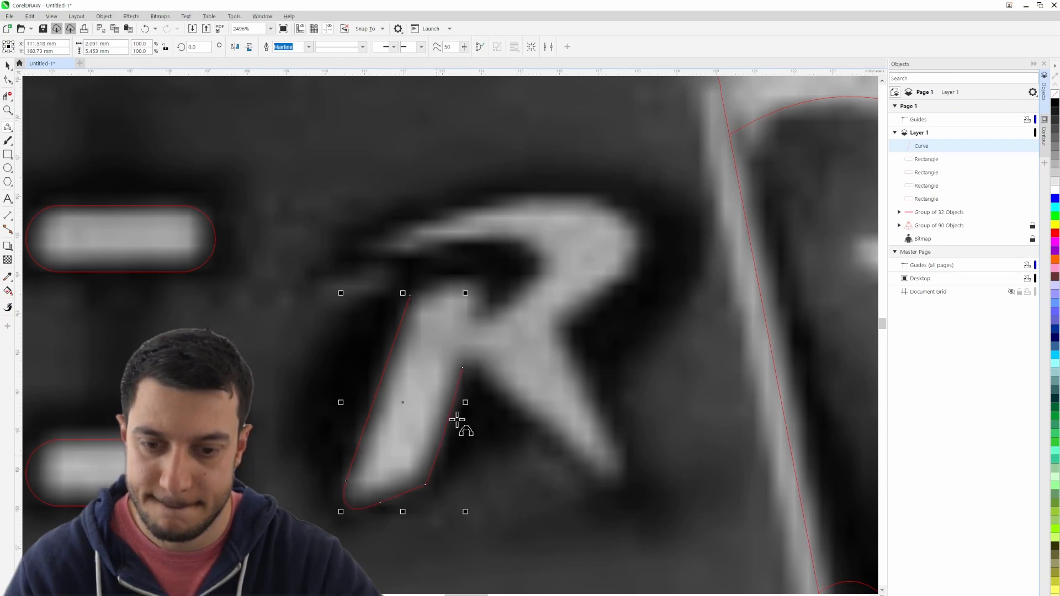
click(478, 369)
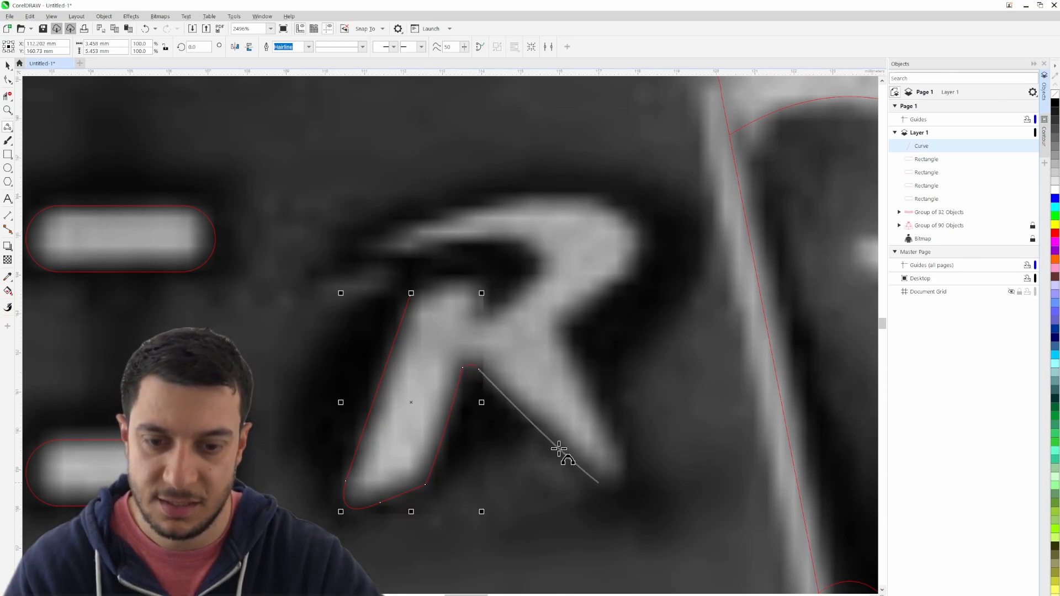
- Trace the R's diagonal leg along its lower edge, around the rounded tip and back up to the bowl
click(601, 482)
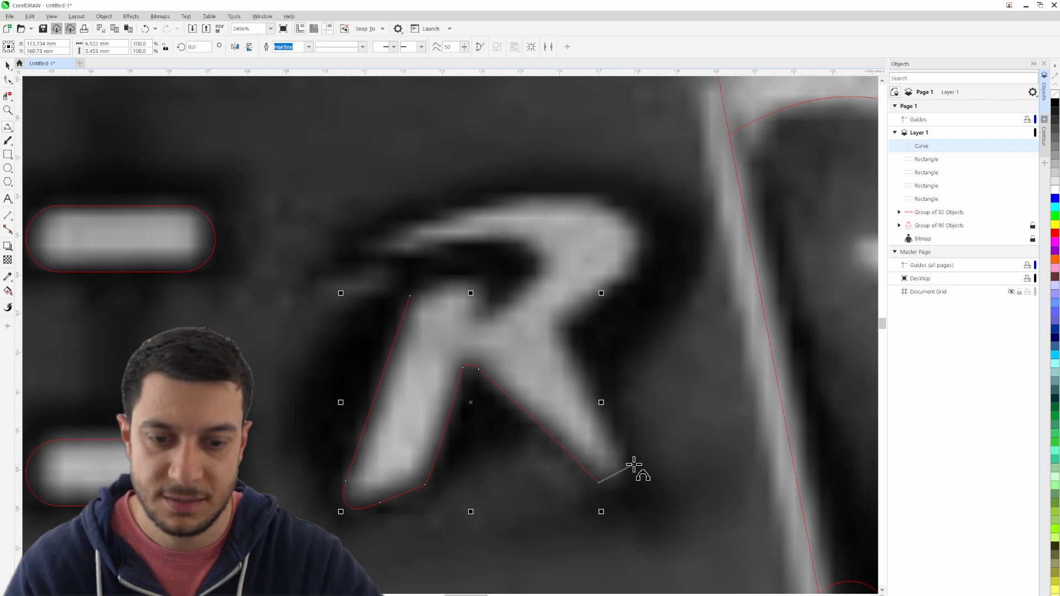
drag(629, 487, 560, 331)
drag(599, 398, 599, 381)
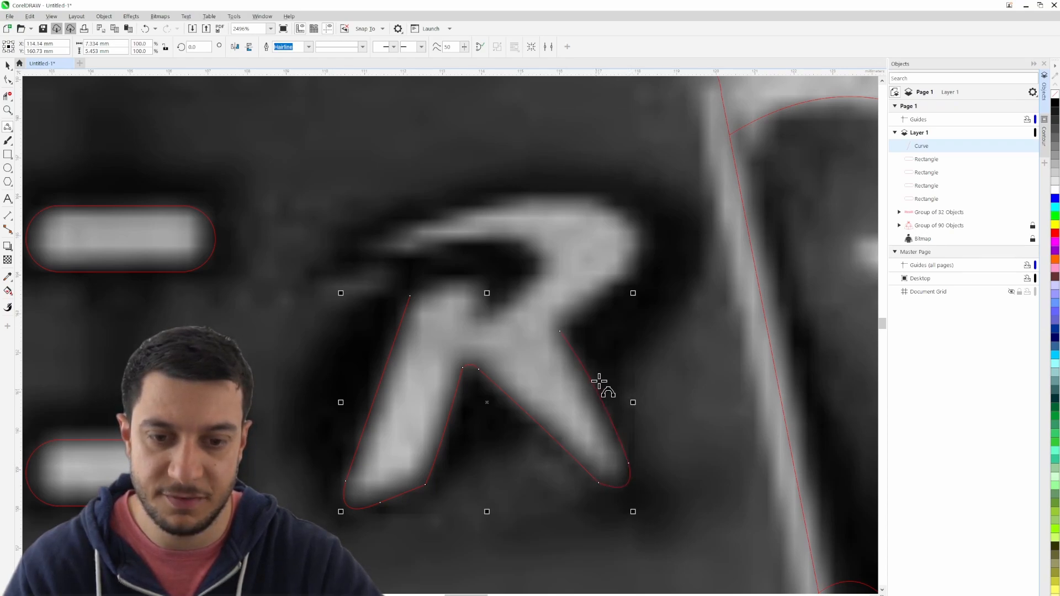
- Trace the outside of the R's bowl and its long arched upper edge to the pointed tip
mouse_move(634, 279)
mouse_down()
mouse_move(575, 322)
mouse_move(634, 279)
mouse_up()
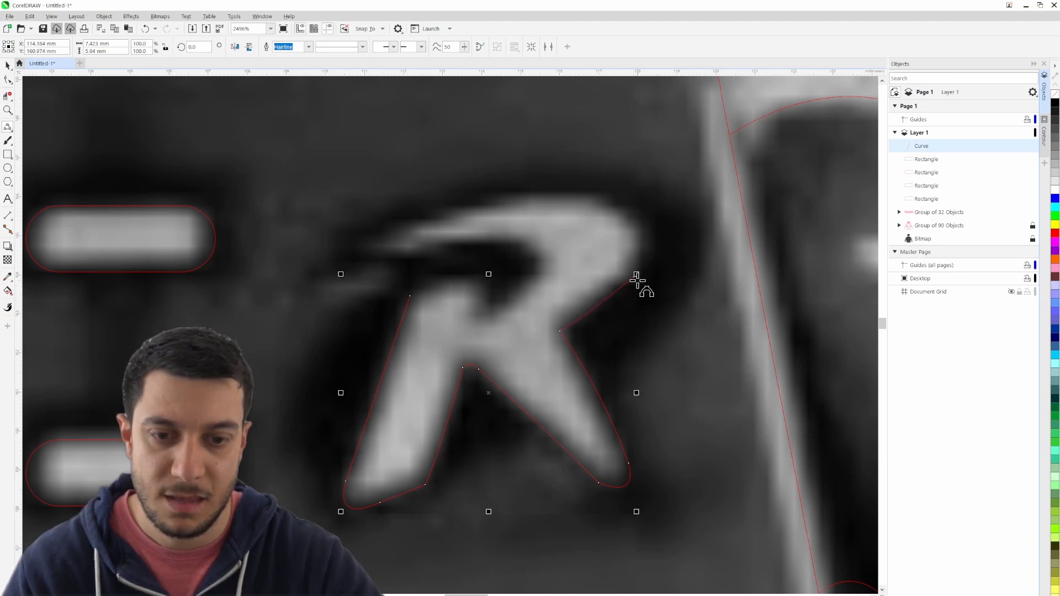
drag(585, 198, 639, 224)
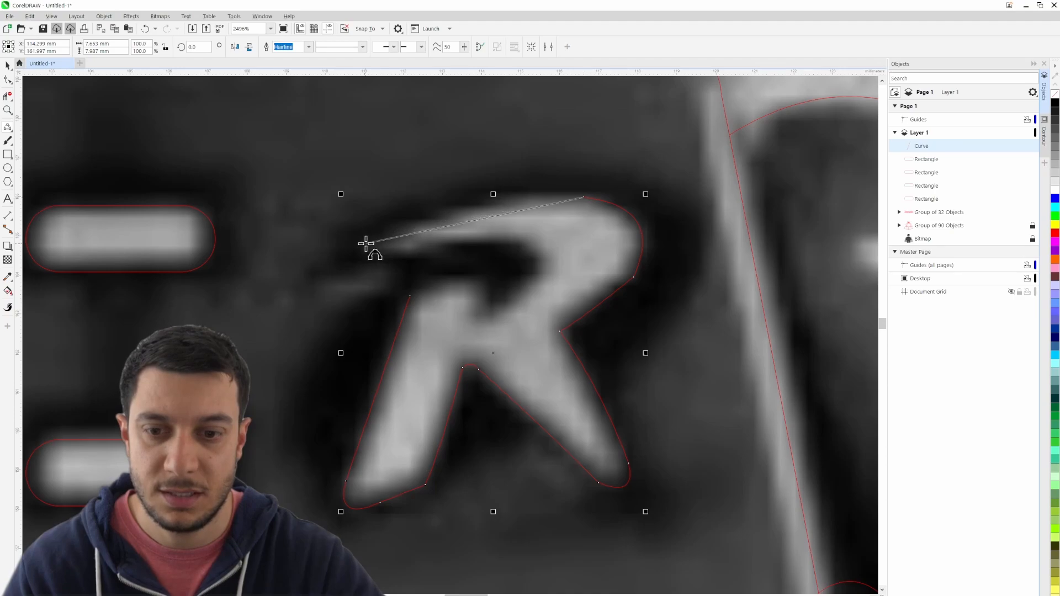
drag(367, 244, 488, 201)
click(366, 243)
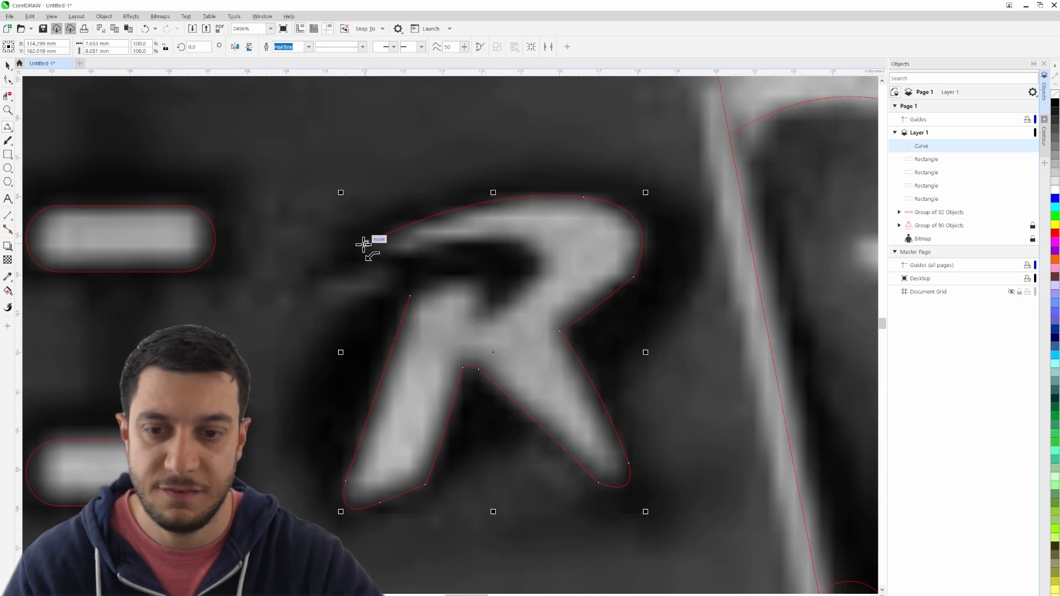
- Trace the R's inner hook and notch, and close the outline over the stem's rounded top, about 7.7 by 8 mm overall
drag(508, 241, 405, 256)
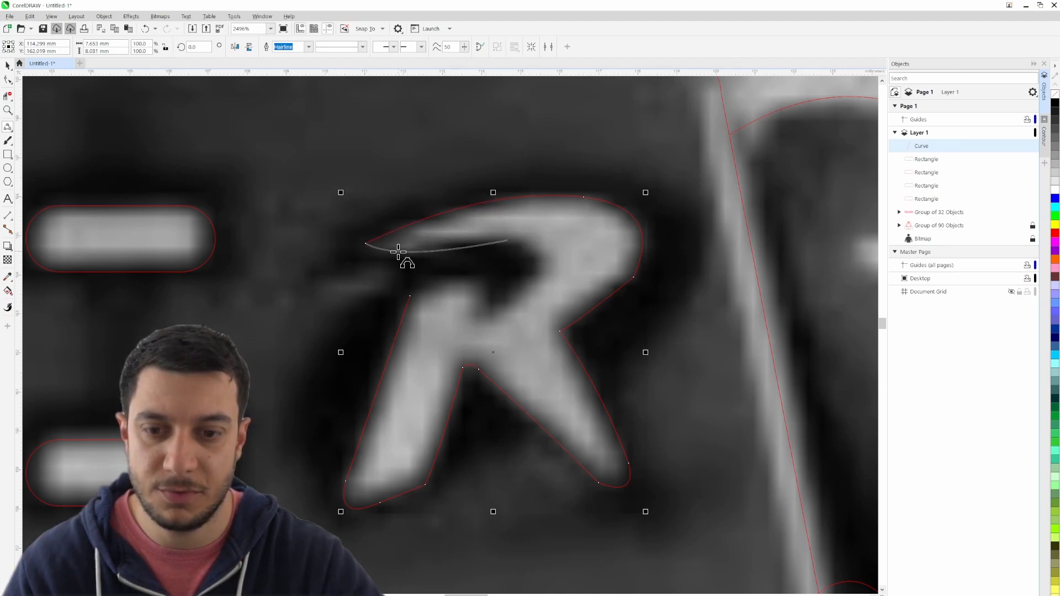
drag(514, 300, 487, 291)
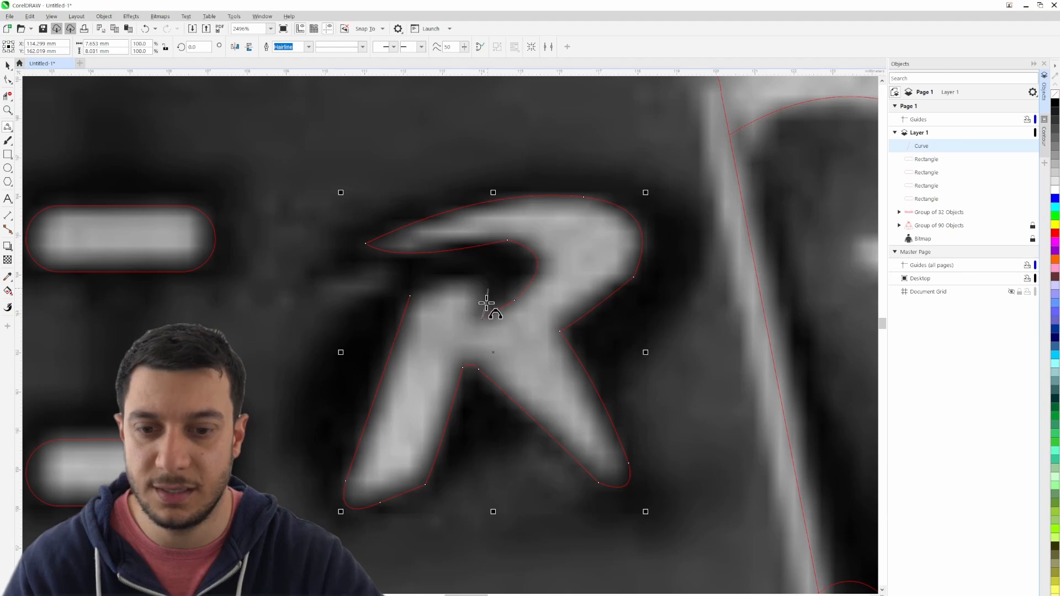
click(485, 305)
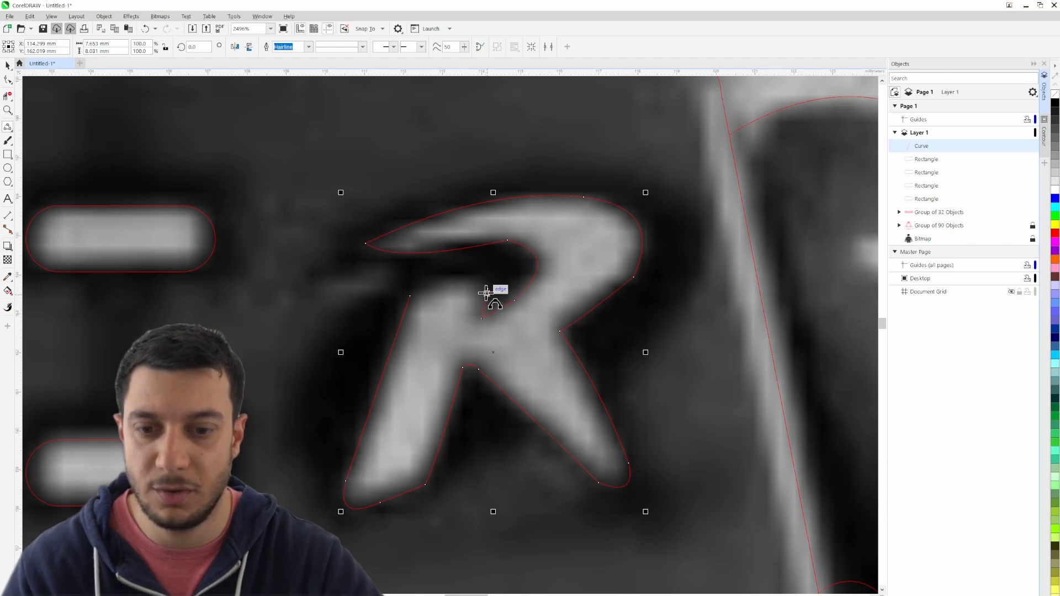
drag(488, 289, 411, 296)
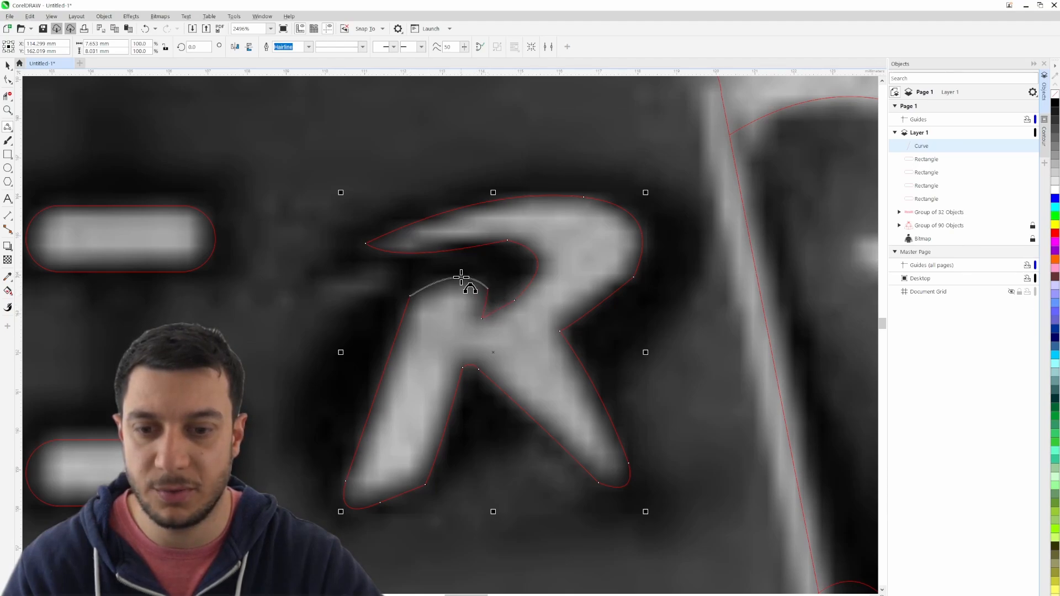
click(464, 277)
- Shift the node at the inner top of the R's bowl slightly outward, shorten its handle and convert it to a smooth node
scroll(537, 313, down, 2)
scroll(539, 313, down, 3)
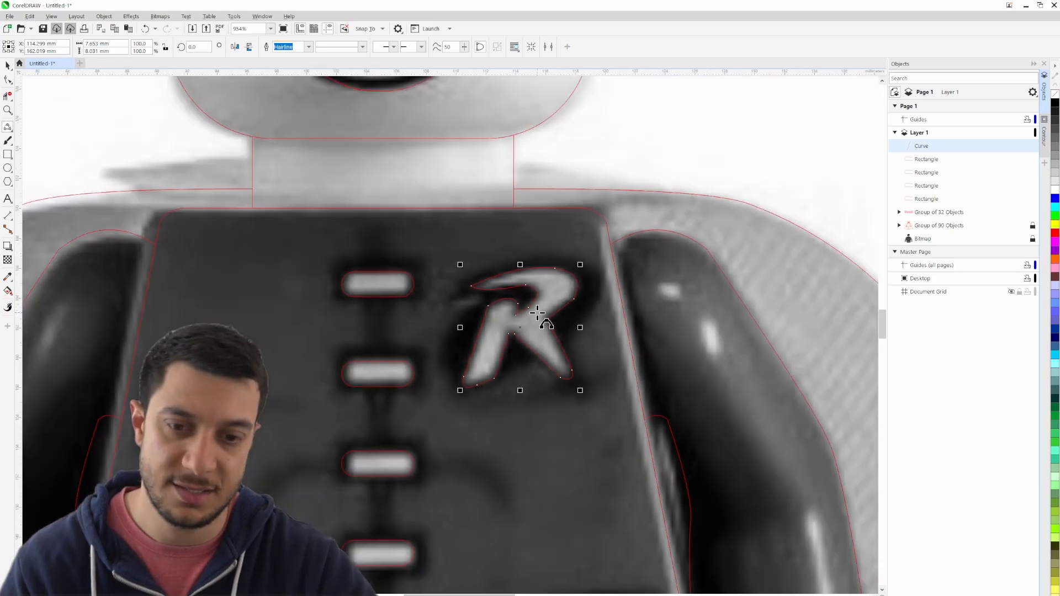
scroll(532, 272, up, 5)
click(8, 66)
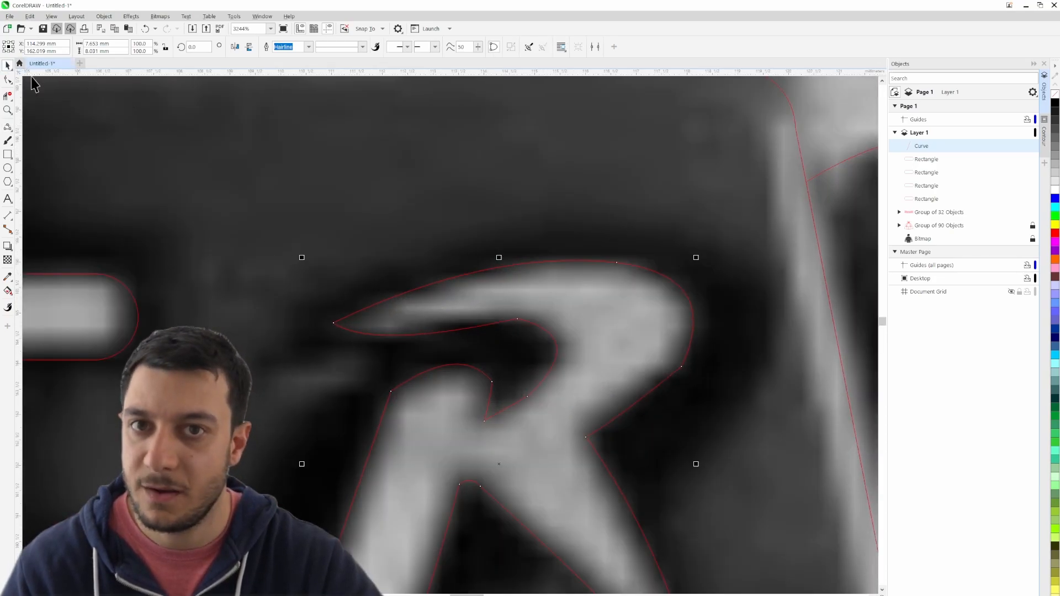
click(501, 214)
scroll(512, 348, up, 2)
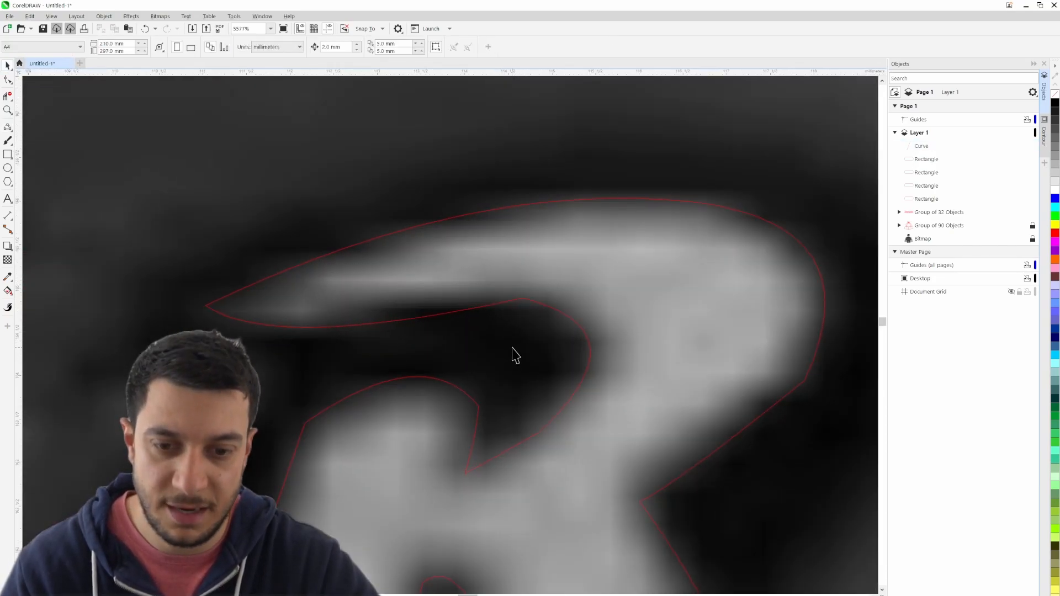
double_click(520, 299)
click(521, 299)
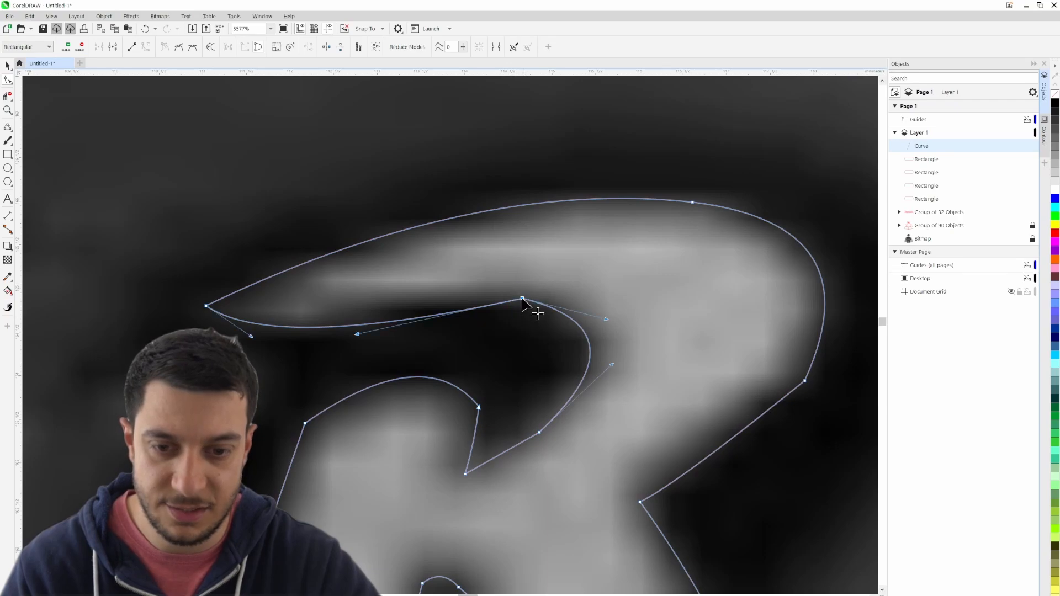
drag(522, 301, 609, 325)
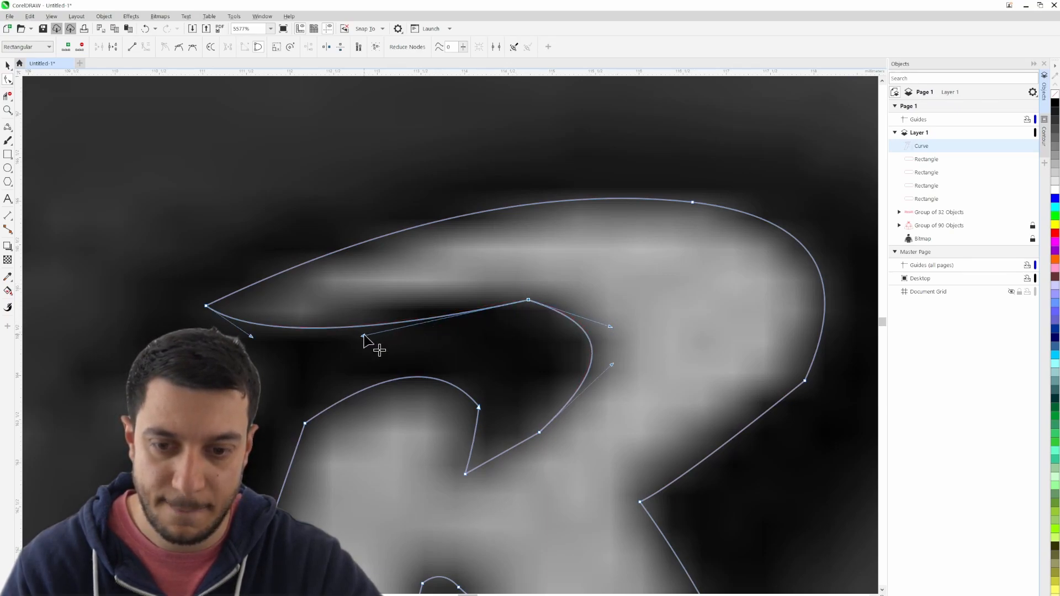
drag(364, 335, 410, 318)
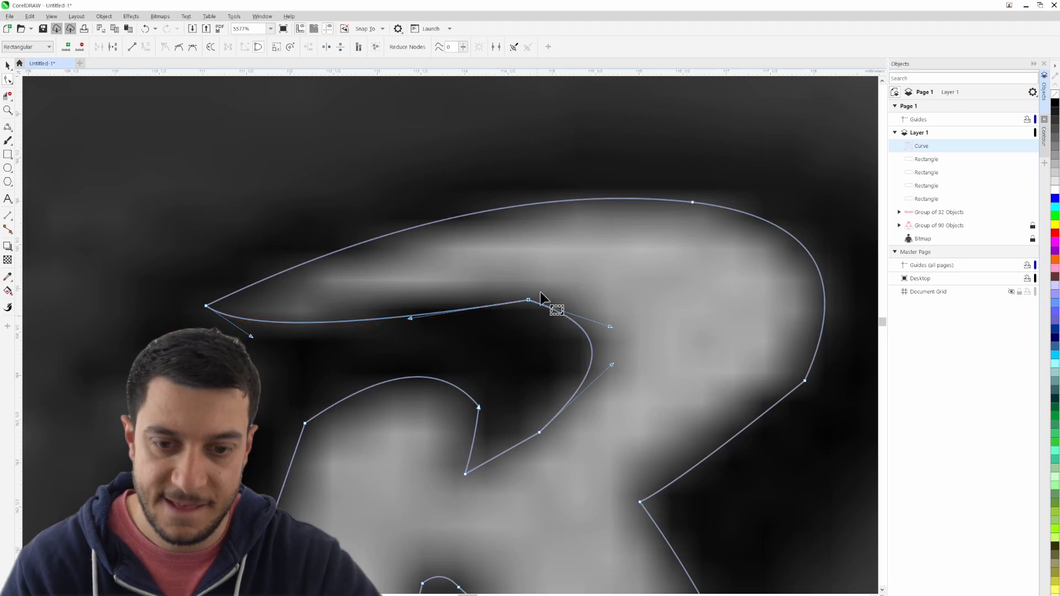
click(178, 49)
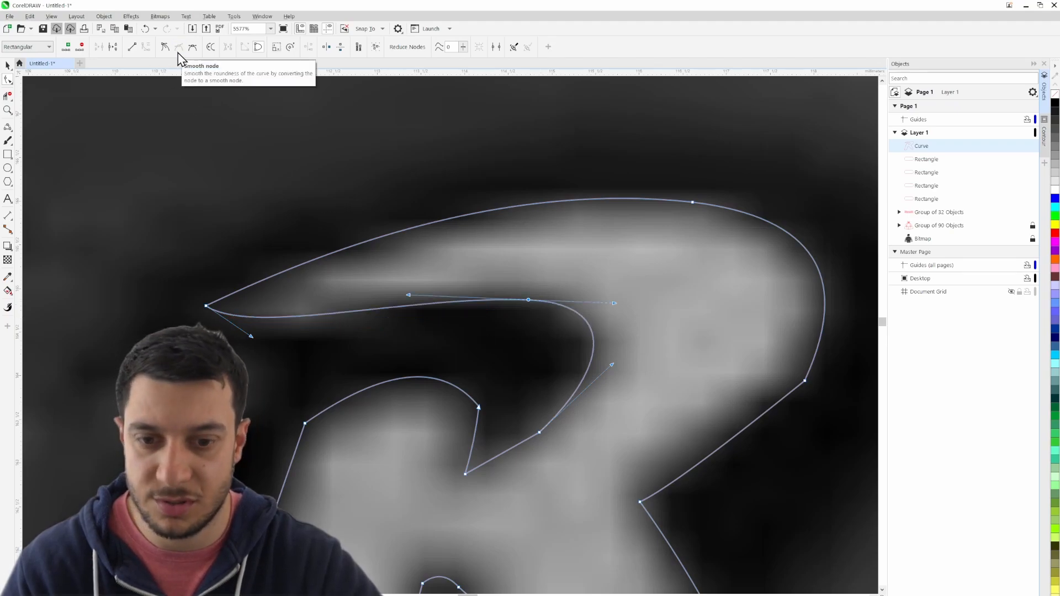
- Convert the node at the R's pointed tip to a smooth node and adjust its handle to reshape the upper edge
scroll(301, 314, down, 3)
scroll(298, 314, up, 3)
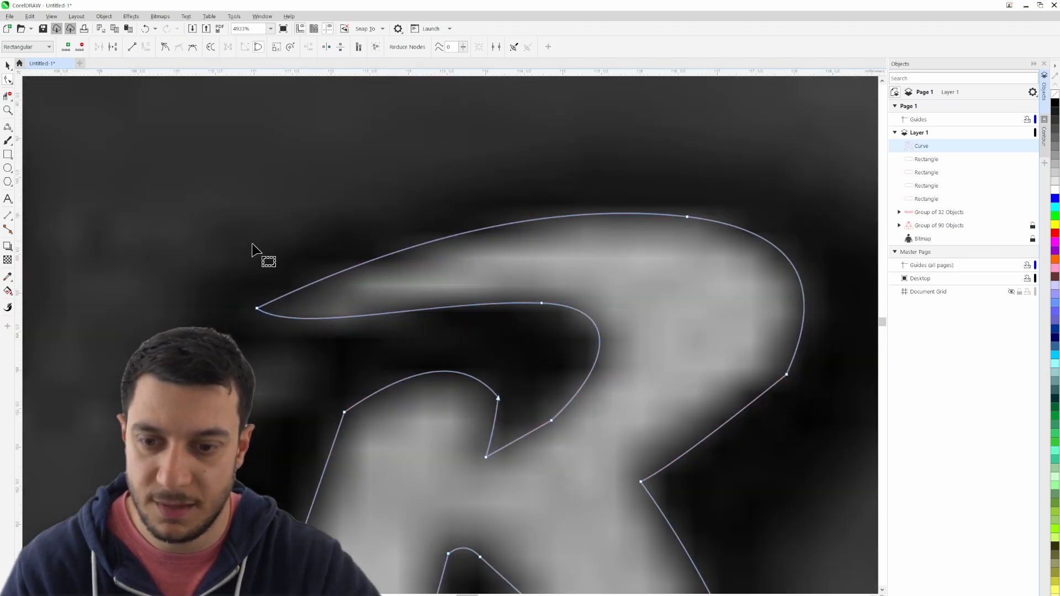
drag(243, 293, 295, 347)
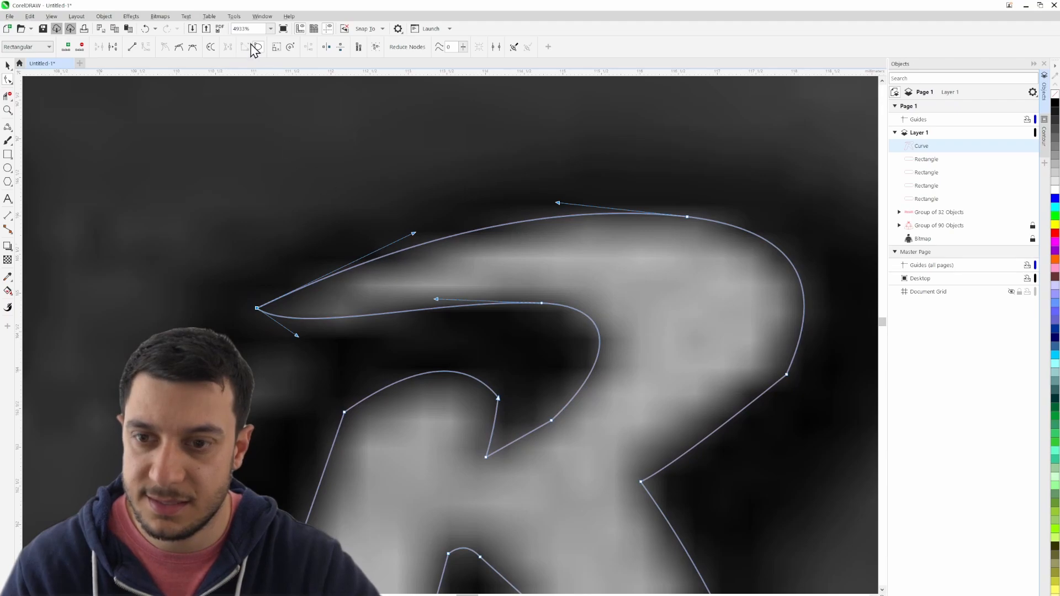
click(177, 48)
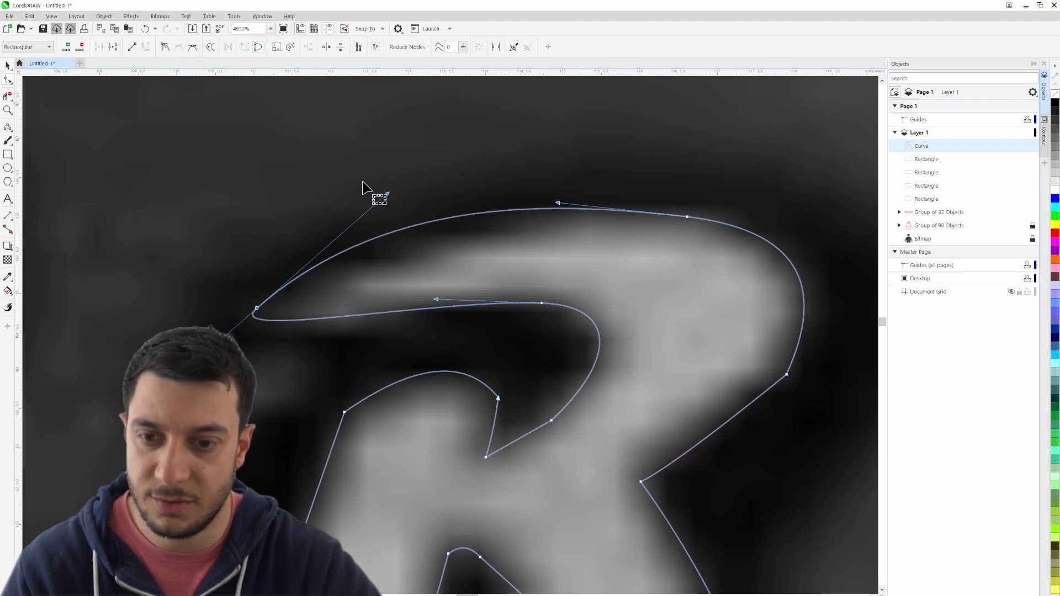
drag(387, 193, 417, 215)
scroll(420, 226, down, 8)
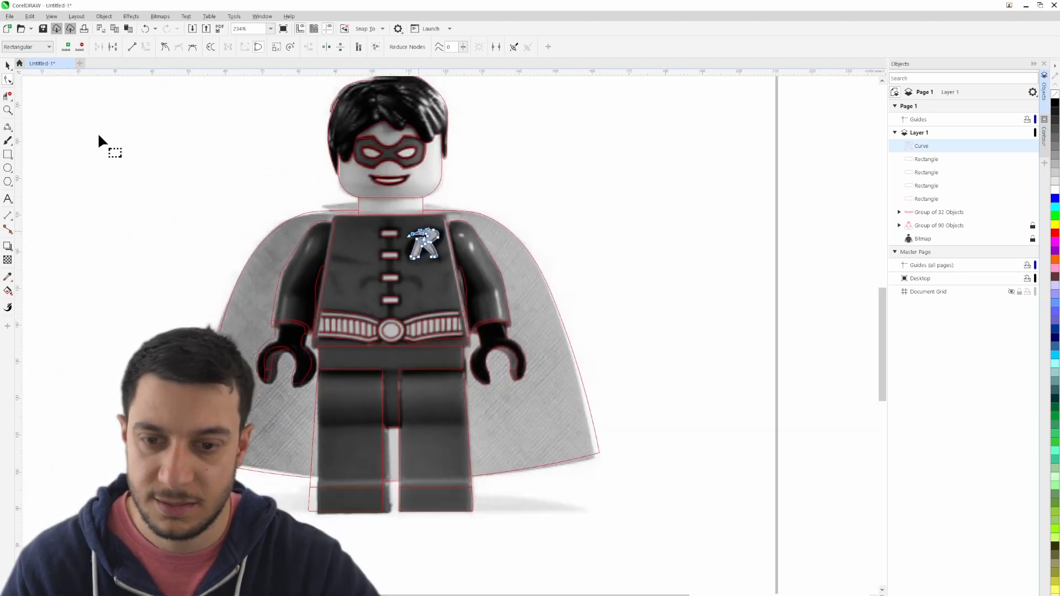
- Deselect the R emblem and hide the reference bitmap so only the vector outlines show
click(8, 67)
click(589, 214)
drag(445, 234, 566, 242)
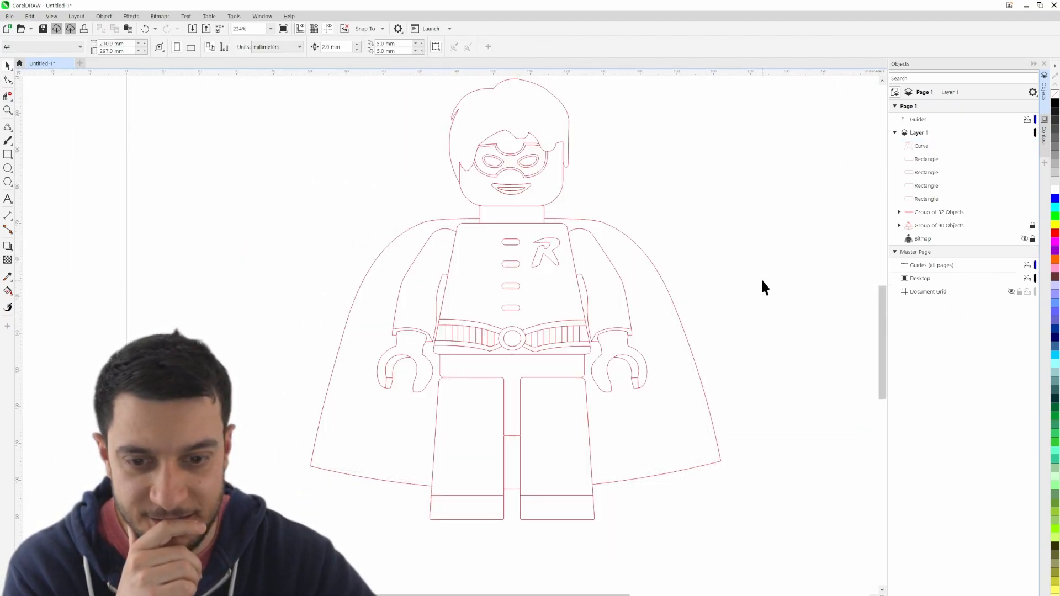
- Inspect the outline drawing without the bitmap, checking the area between the legs and the whole figure on the page
scroll(753, 261, down, 4)
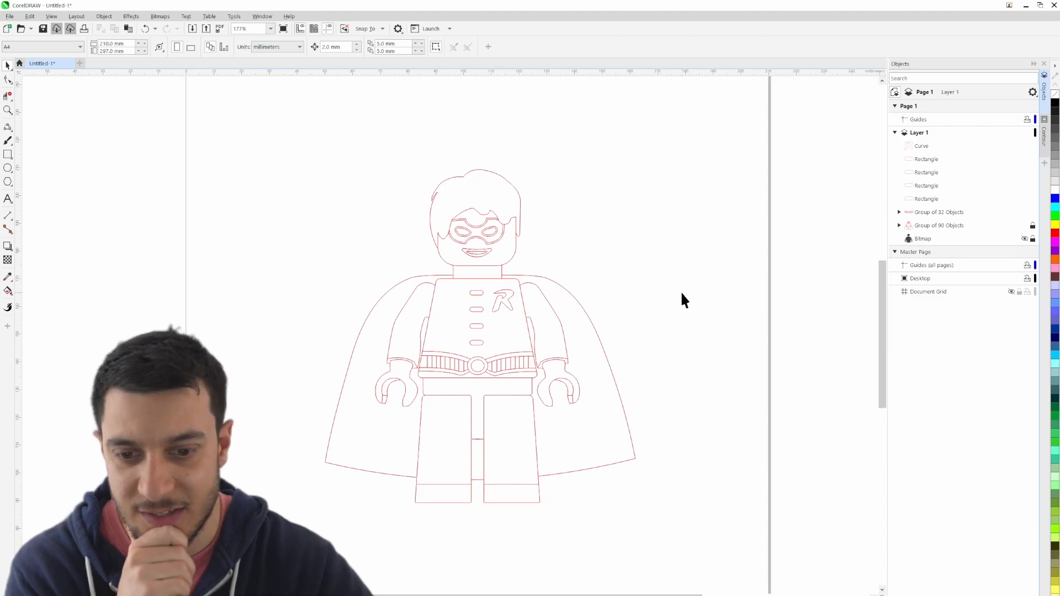
scroll(469, 461, up, 3)
scroll(465, 454, up, 14)
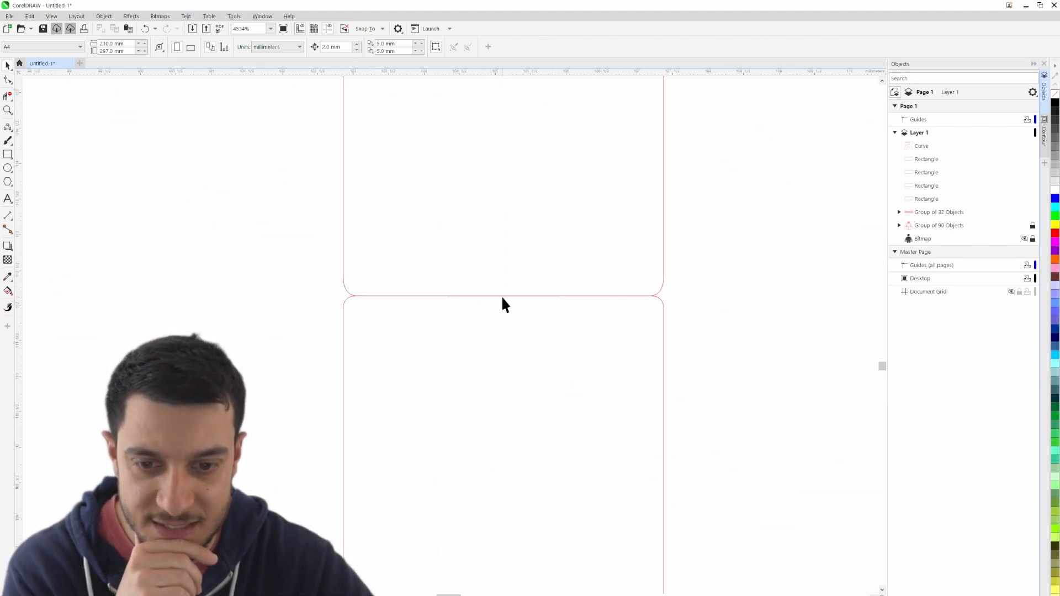
scroll(463, 334, down, 10)
scroll(464, 341, down, 4)
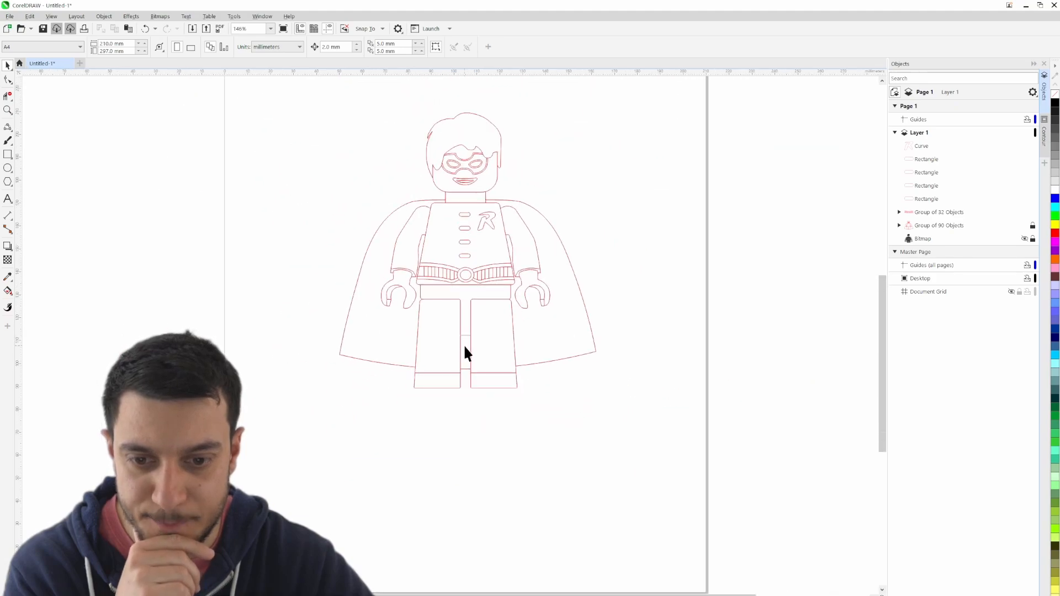
drag(614, 413, 613, 462)
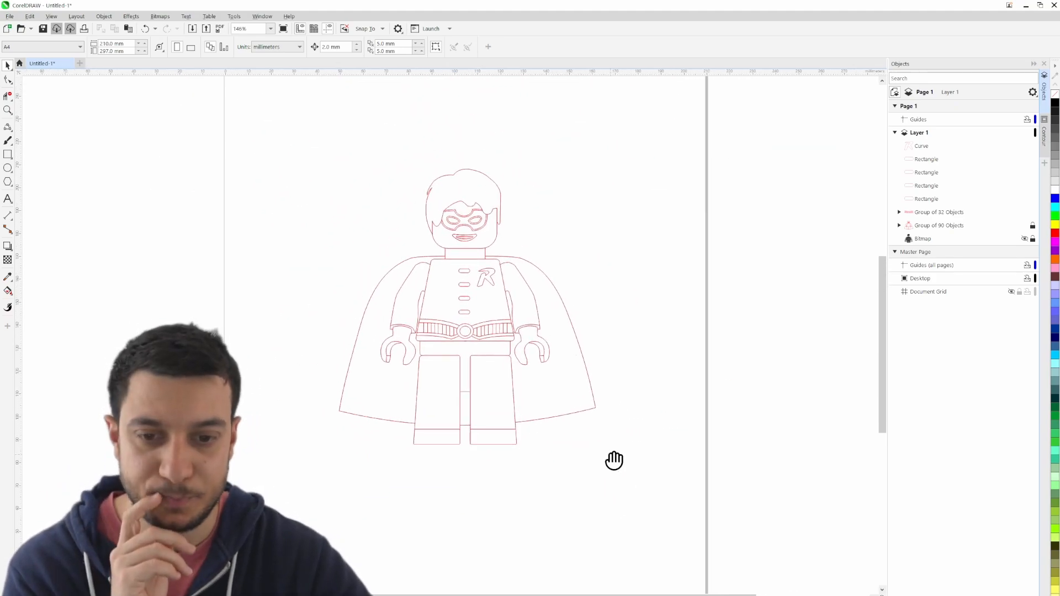
scroll(617, 409, down, 3)
drag(662, 408, 563, 390)
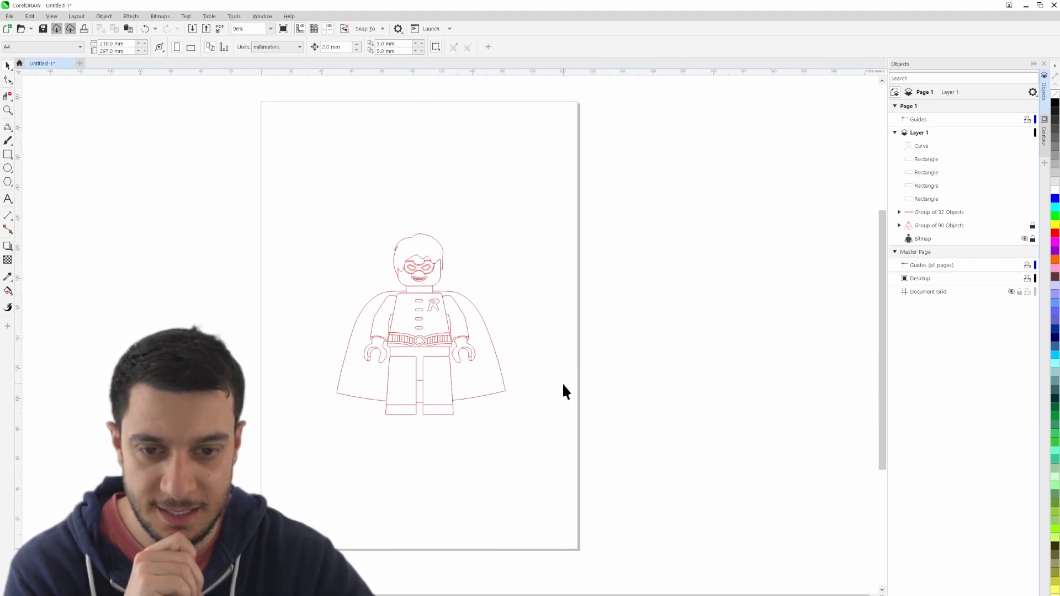
drag(551, 312, 593, 303)
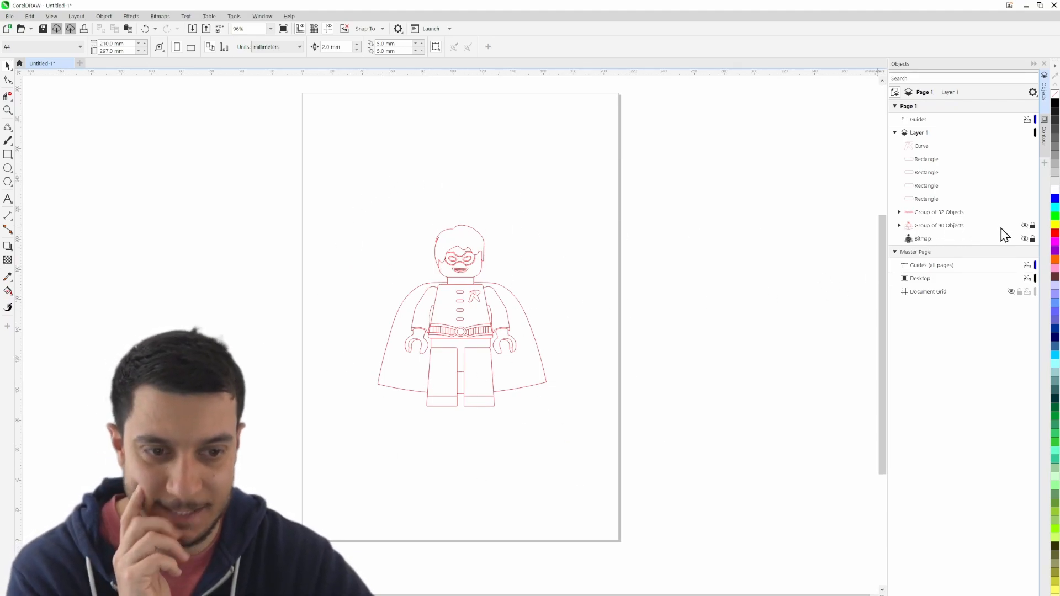
- Group all the traced outlines on Layer 1, from the curve to the 90-object group, leaving the bitmap out
click(948, 224)
shift+click(924, 145)
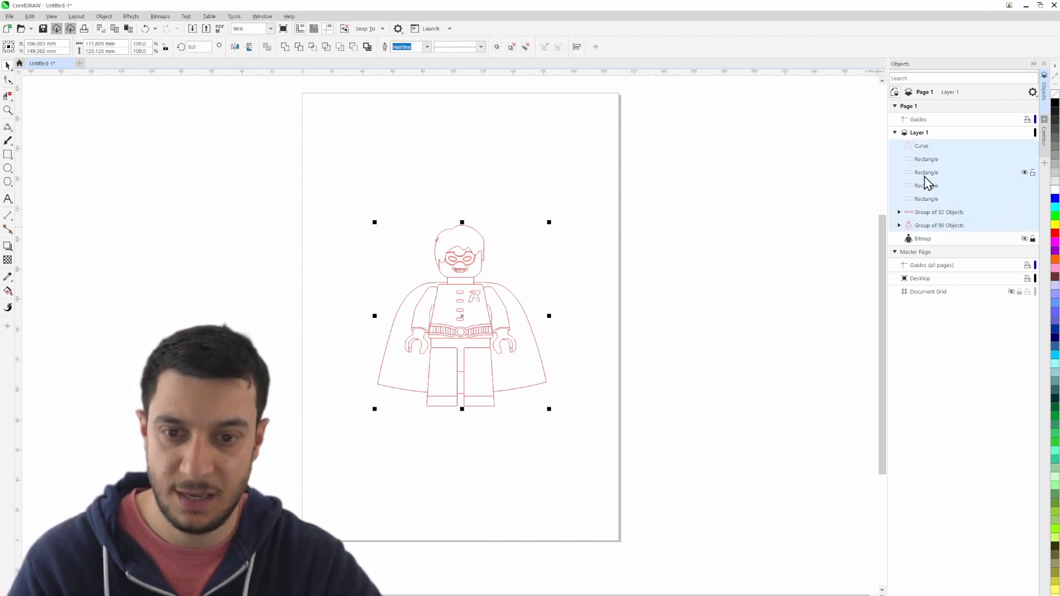
key(ctrl+g)
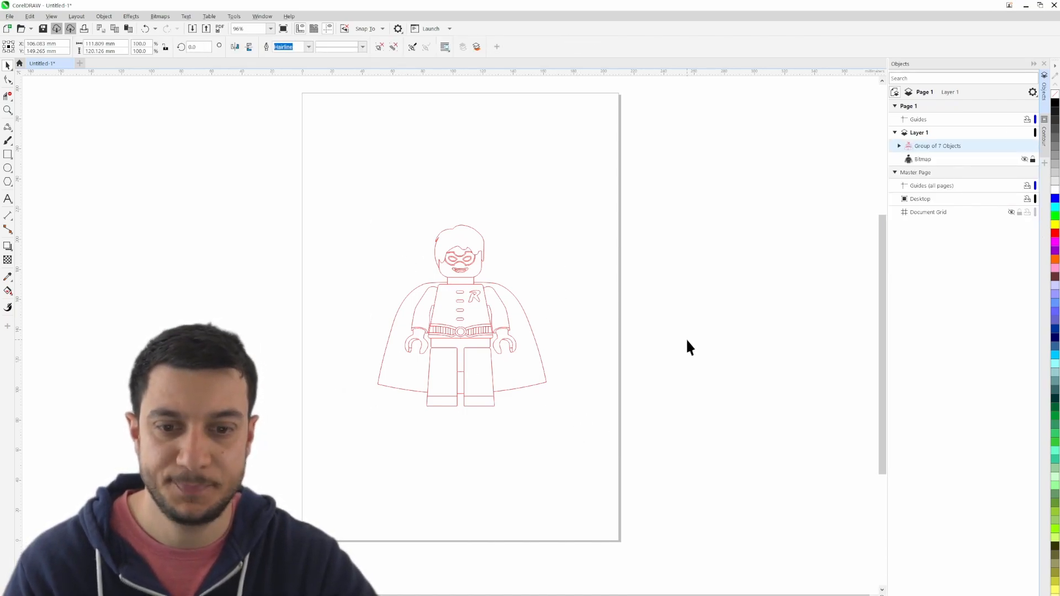
click(687, 342)
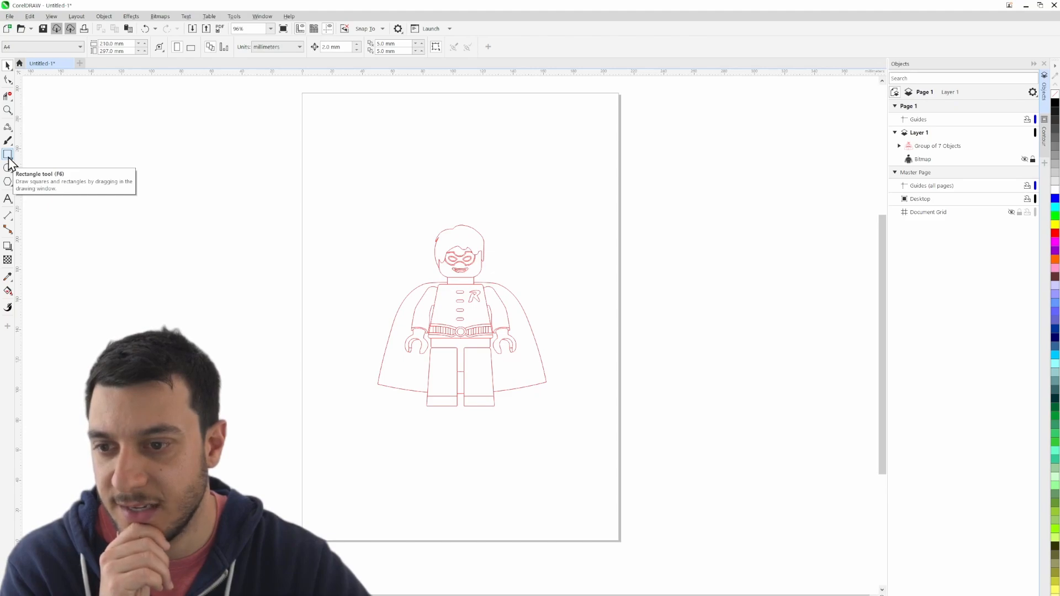
- Create a page-sized rectangle and shrink it from all four sides to a frame of about 143 × 164 mm around the figure
double_click(8, 157)
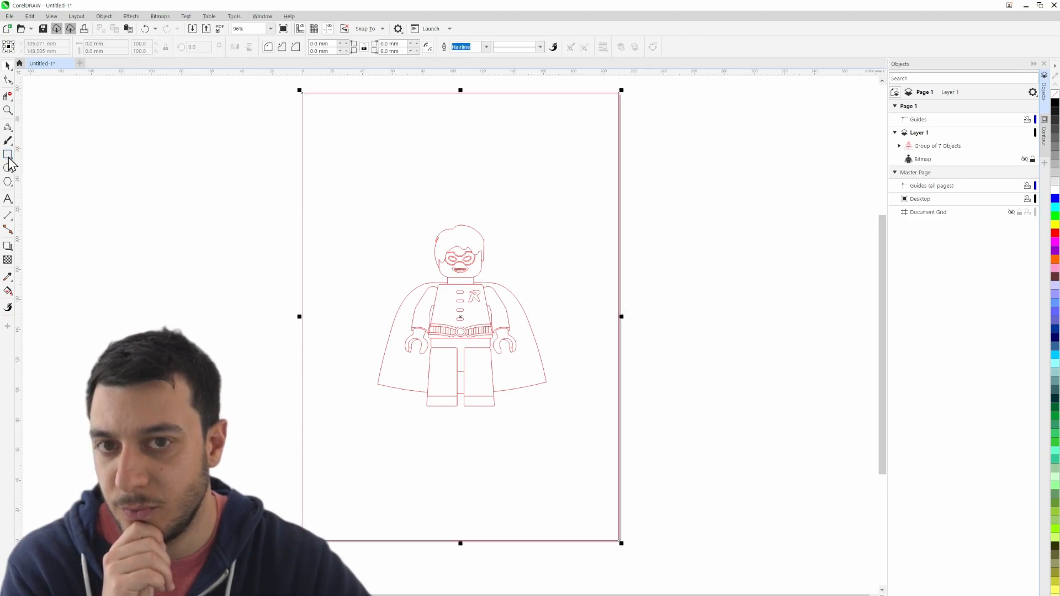
click(7, 66)
drag(461, 90, 462, 192)
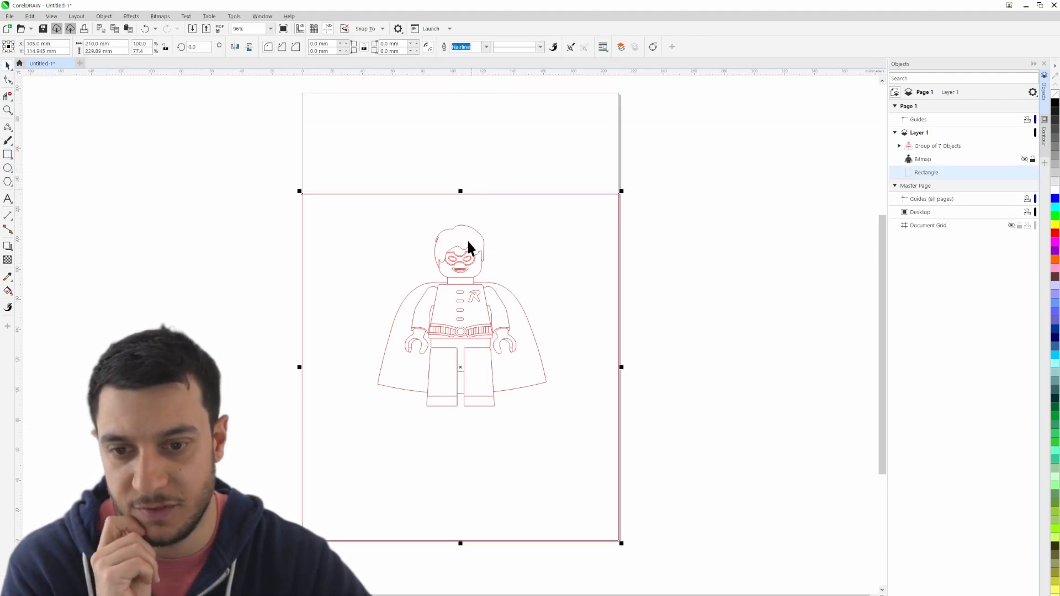
drag(299, 367, 350, 368)
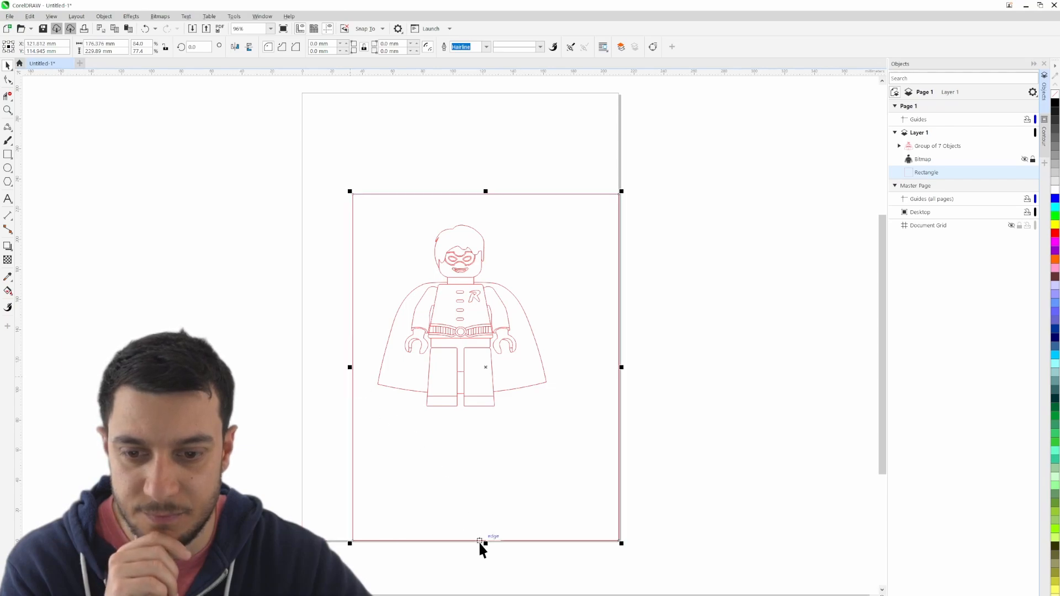
drag(486, 543, 479, 444)
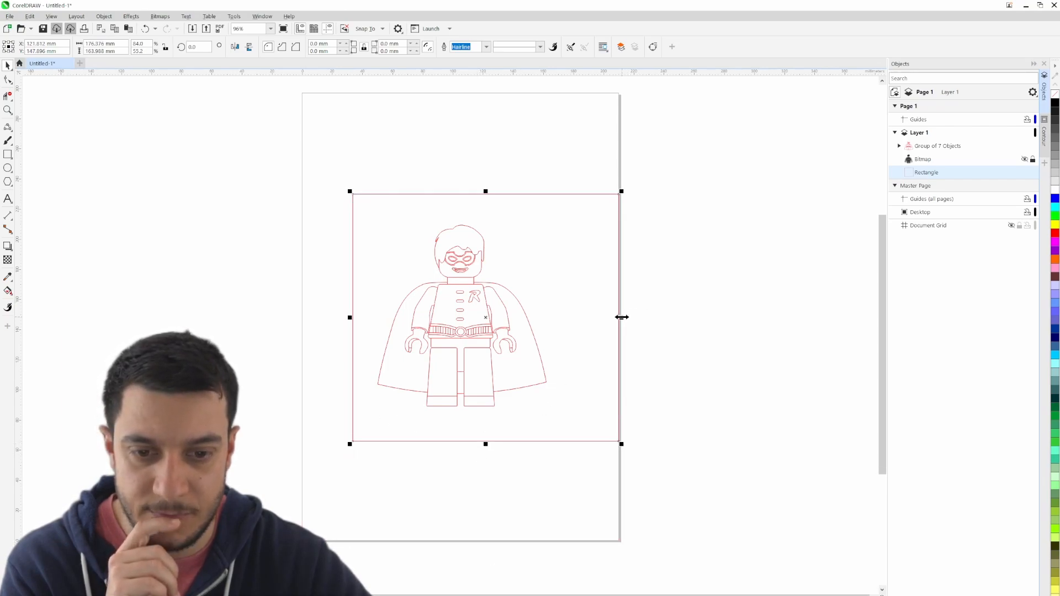
drag(622, 318, 574, 318)
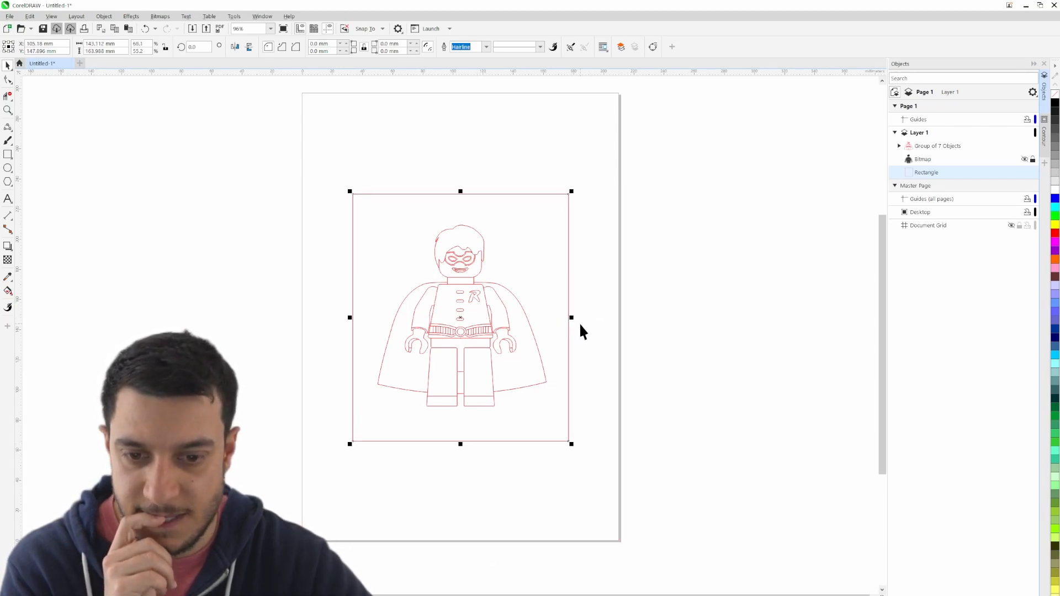
click(615, 332)
- Set the frame rectangle's size to 100 mm wide and 100 mm high
click(354, 263)
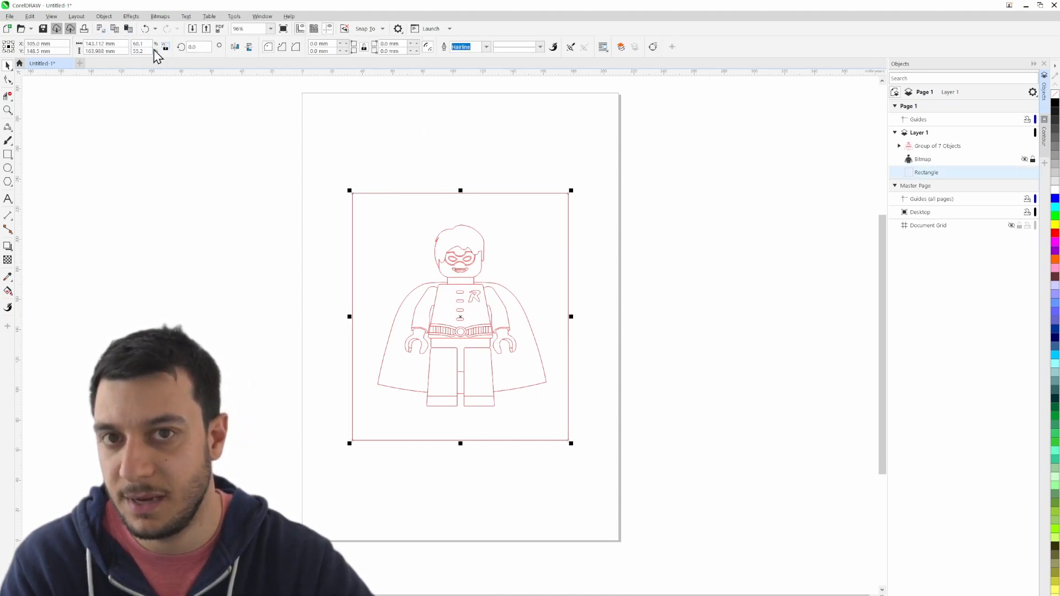
click(107, 44)
text(100)
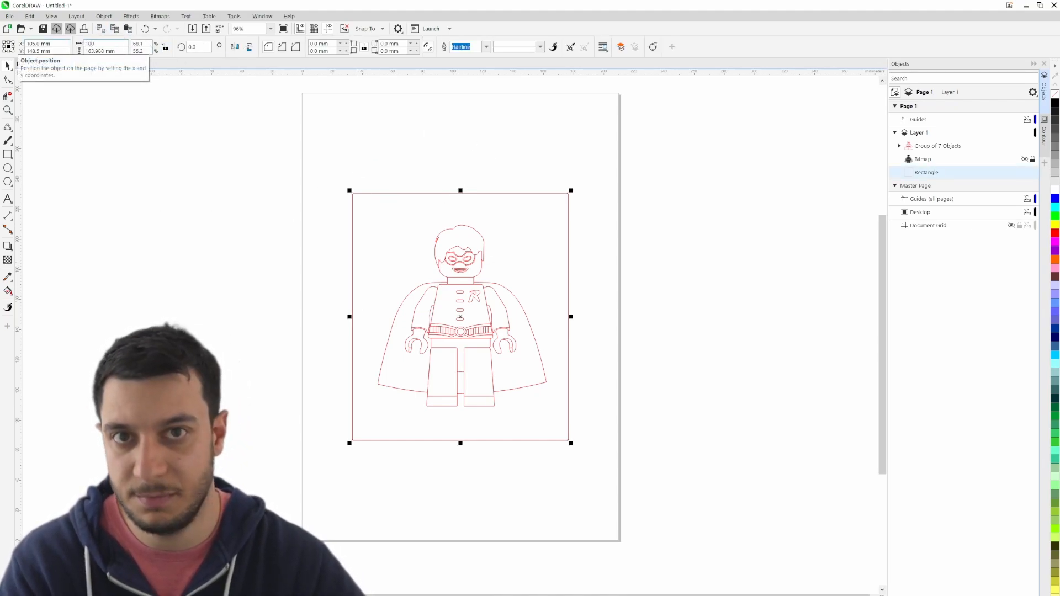
key(Return)
triple_click(118, 52)
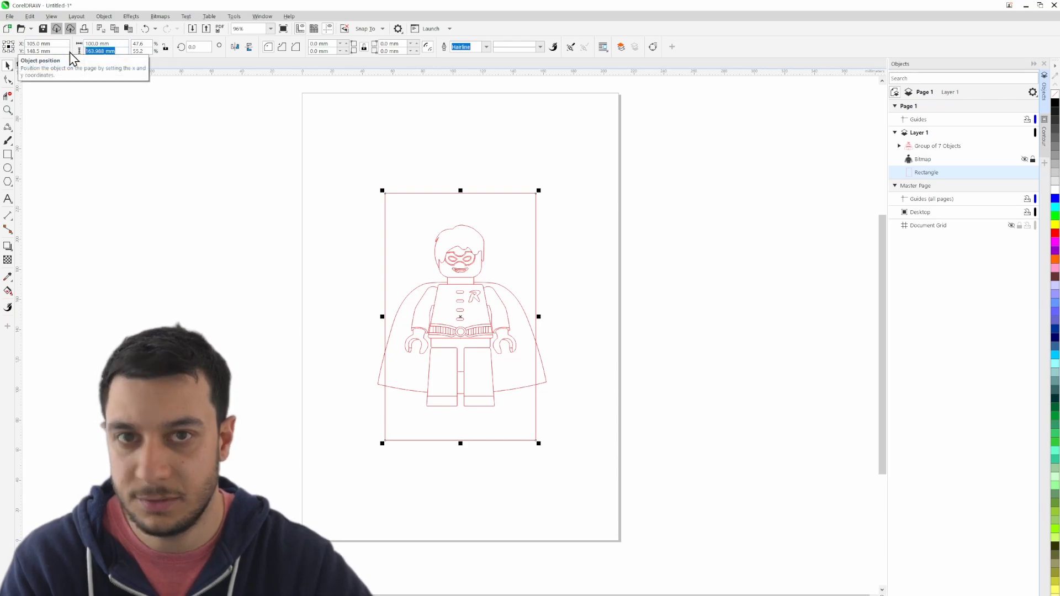
text(100)
key(Return)
click(466, 144)
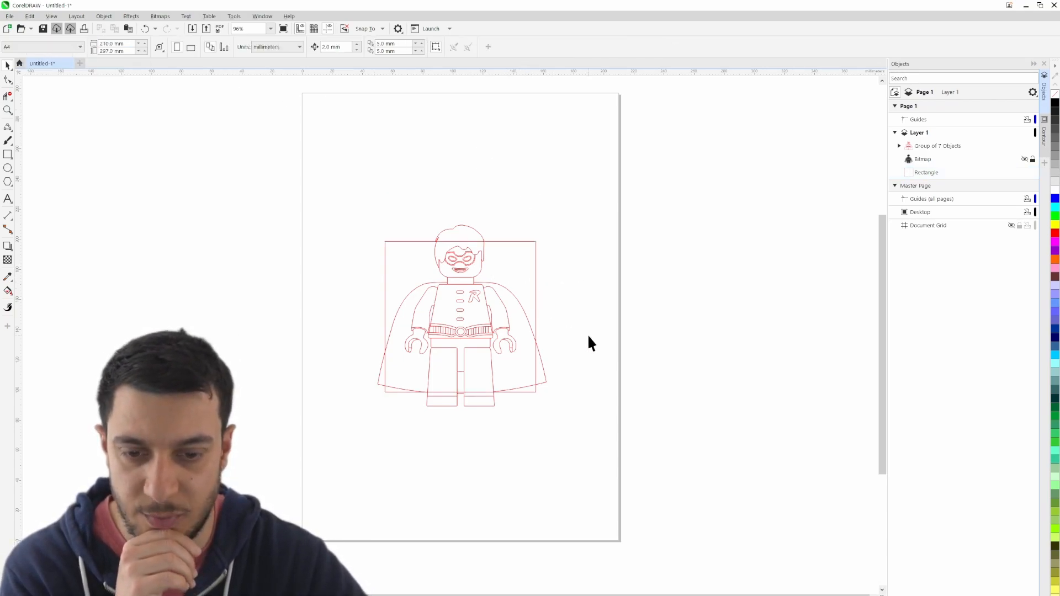
- Move the 100 mm square off the page, beside the figure, and select the grouped figure
drag(523, 276, 762, 239)
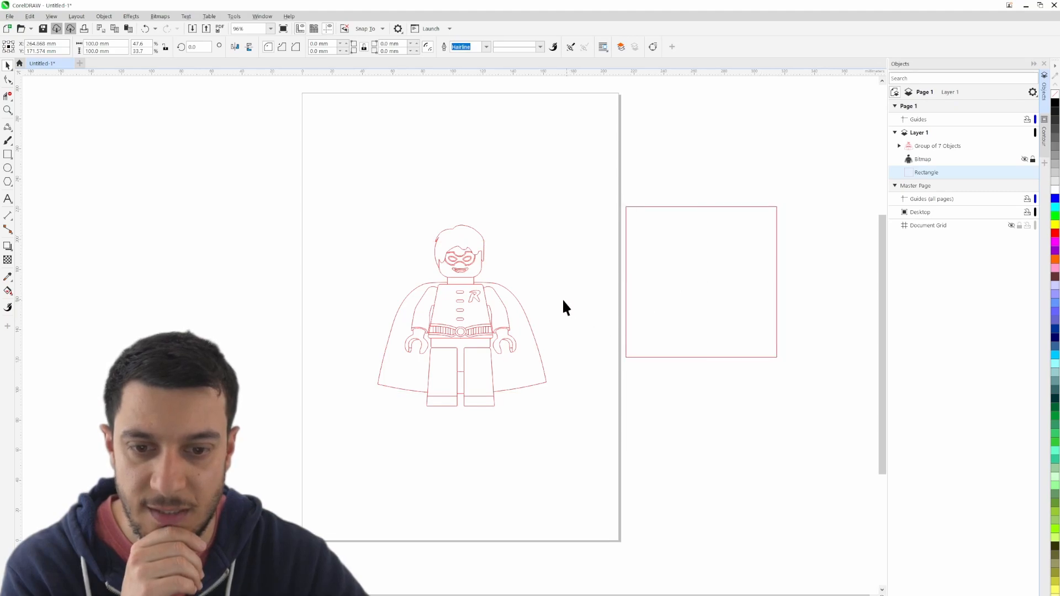
drag(302, 186, 600, 440)
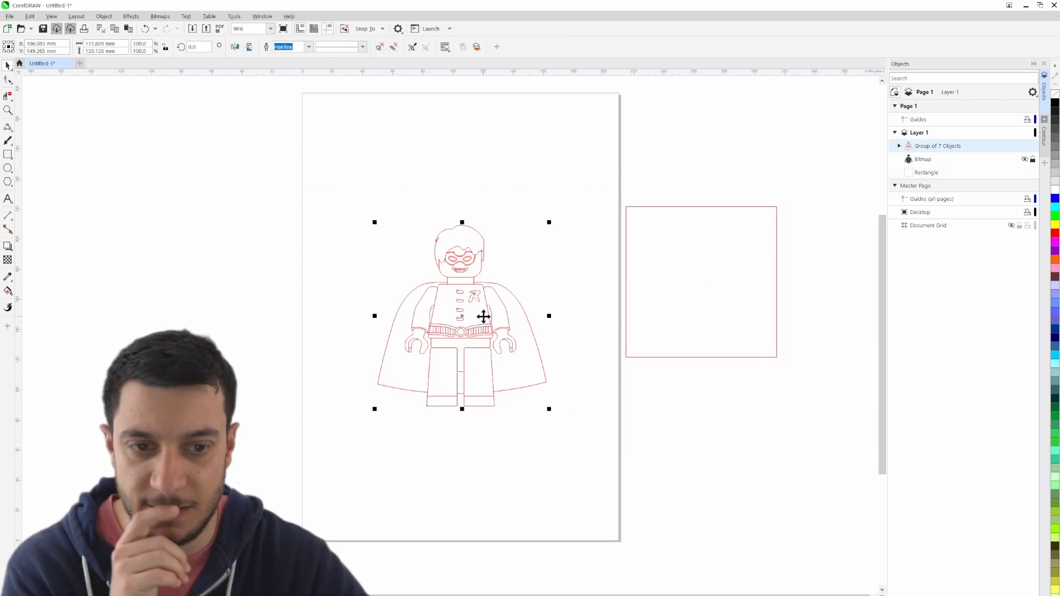
- Try setting the figure group's width to 80 mm and undo the change
click(100, 44)
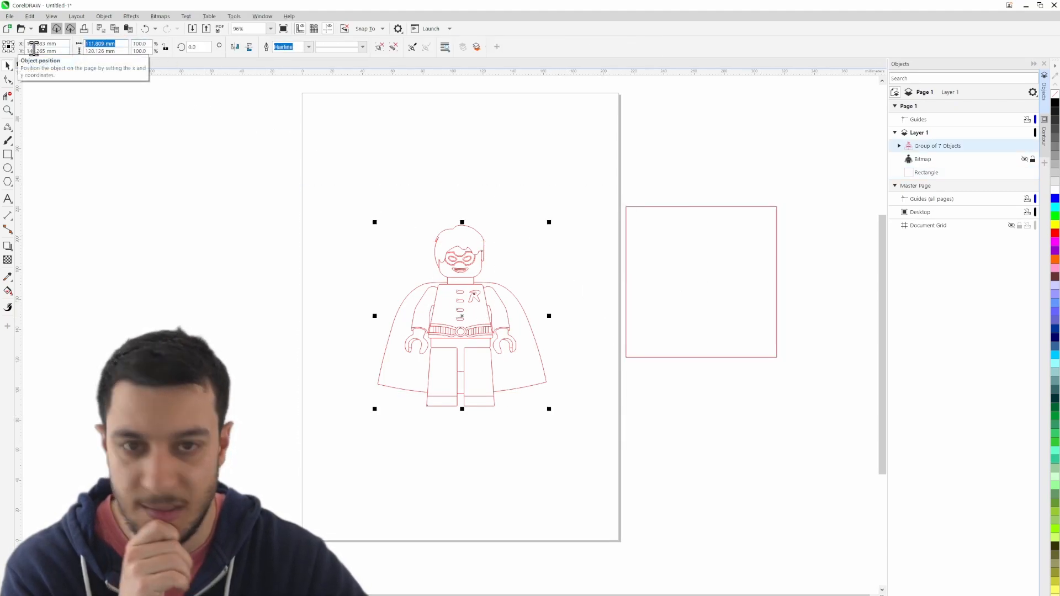
text(80)
key(Return)
key(ctrl+z)
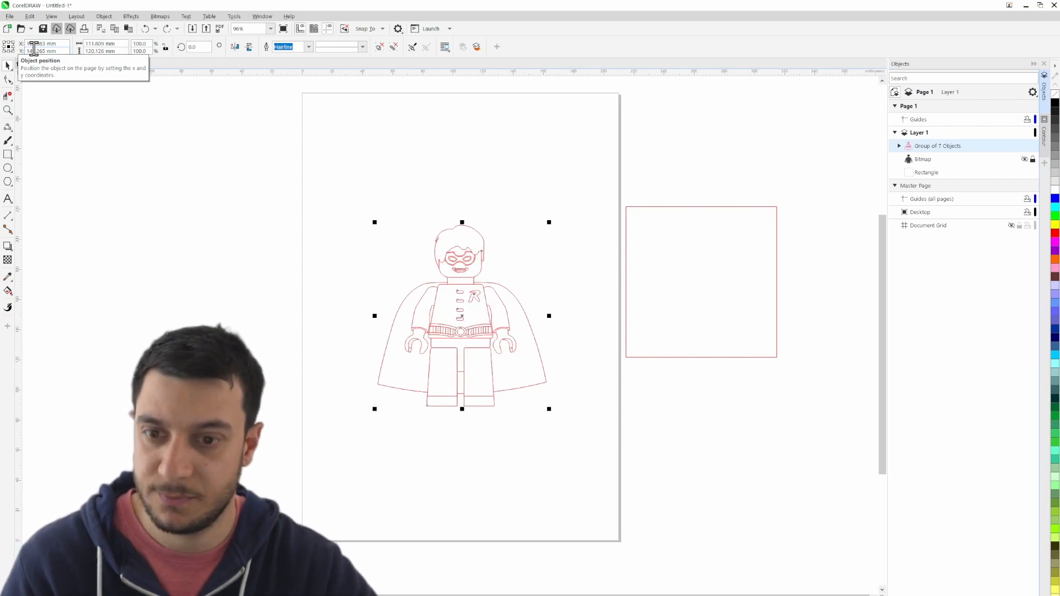
- Scale the figure group proportionally to a height of 80 mm
click(100, 51)
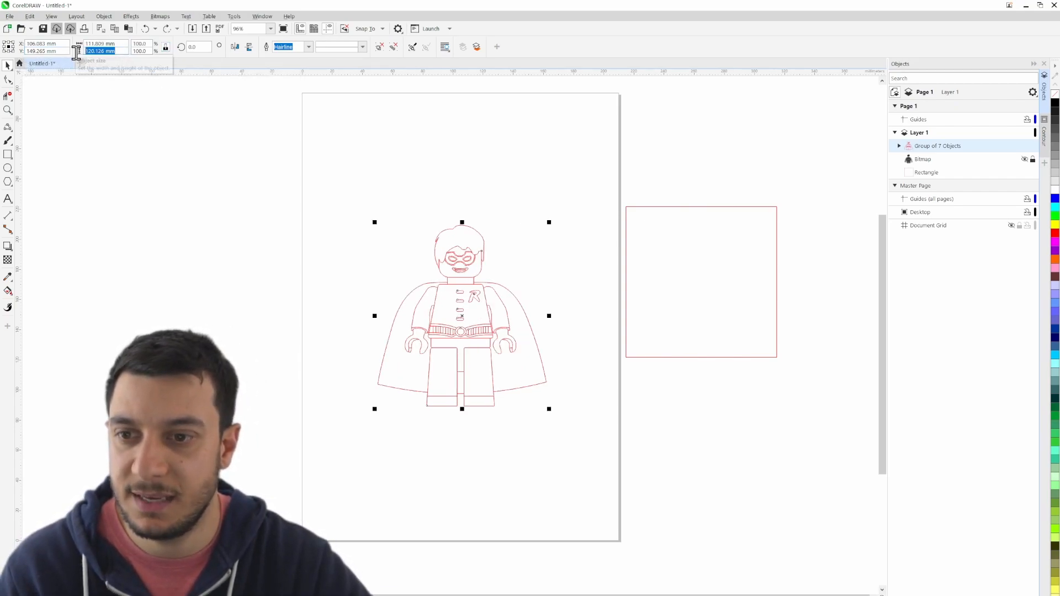
text(80)
key(Return)
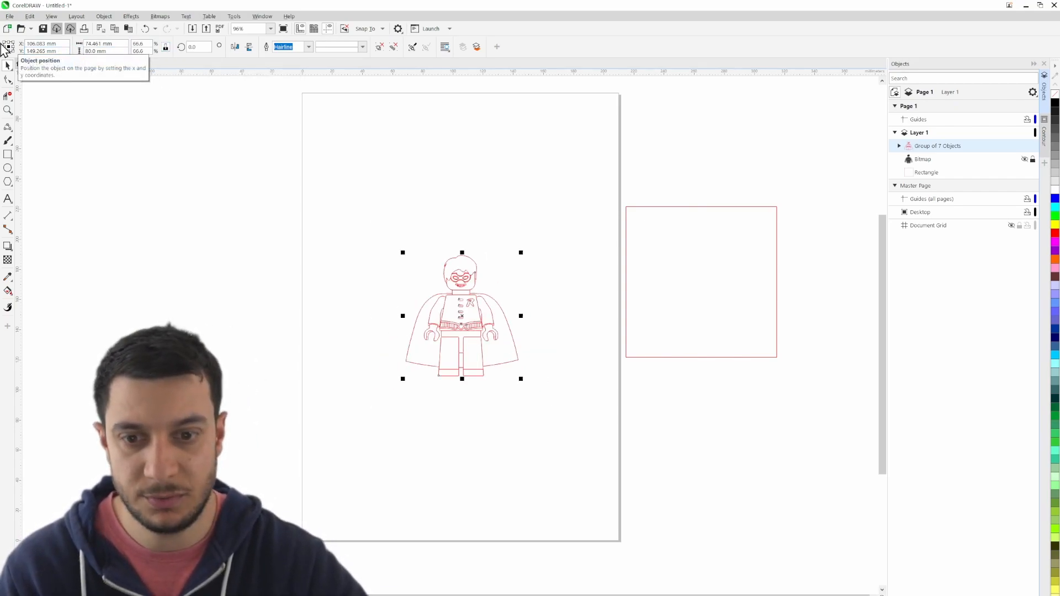
- Centre the square and the resized figure together on the page
click(737, 279)
key(p)
click(671, 303)
scroll(464, 329, up, 3)
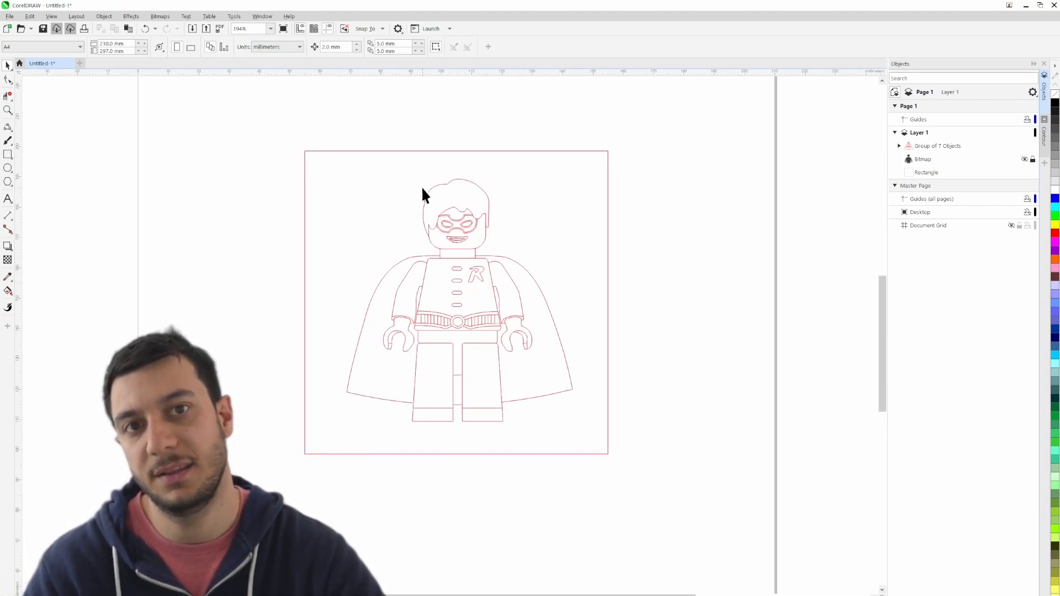
- Change the outline colour of the square frame to blue
click(589, 181)
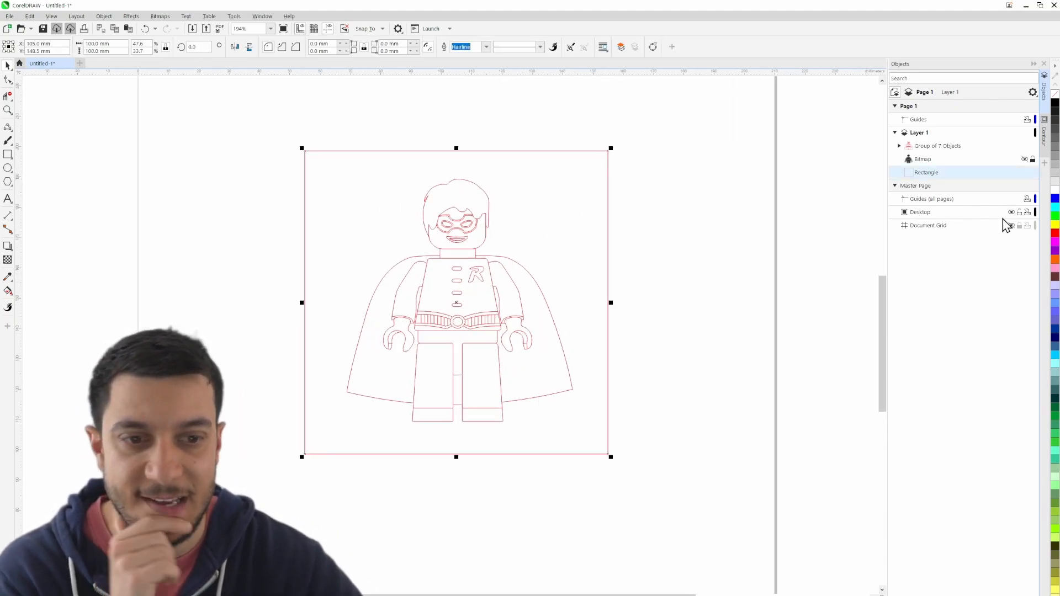
right_click(1052, 199)
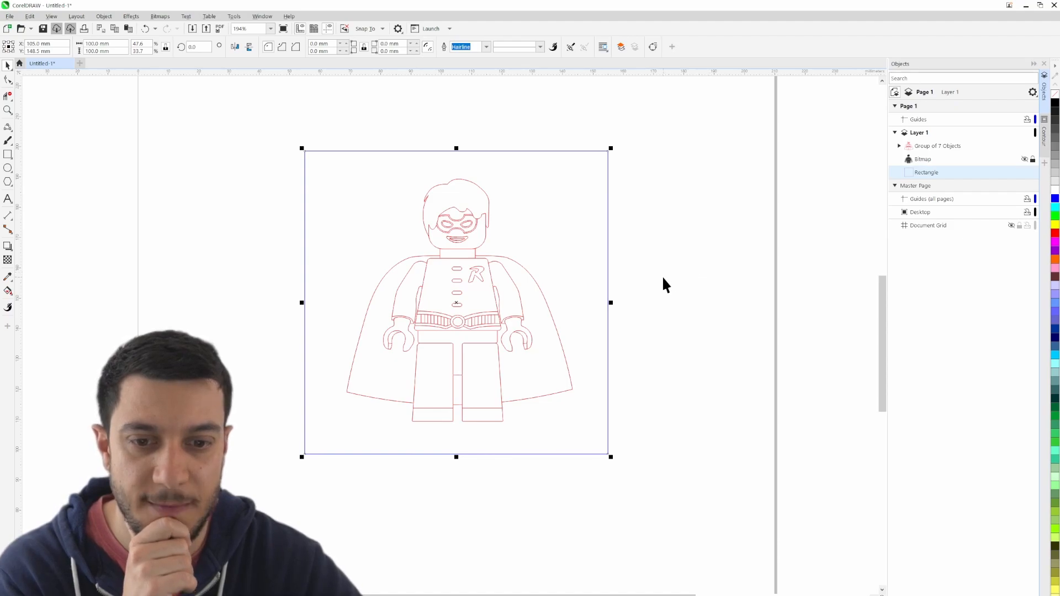
click(649, 435)
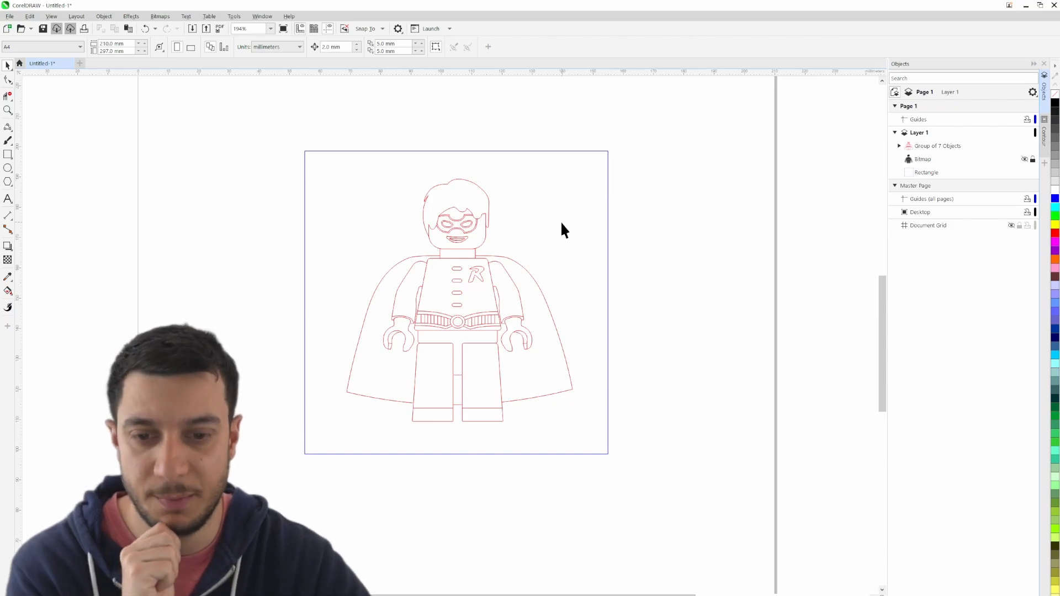
- Round all four corners of the blue square with a 12 mm radius
click(595, 201)
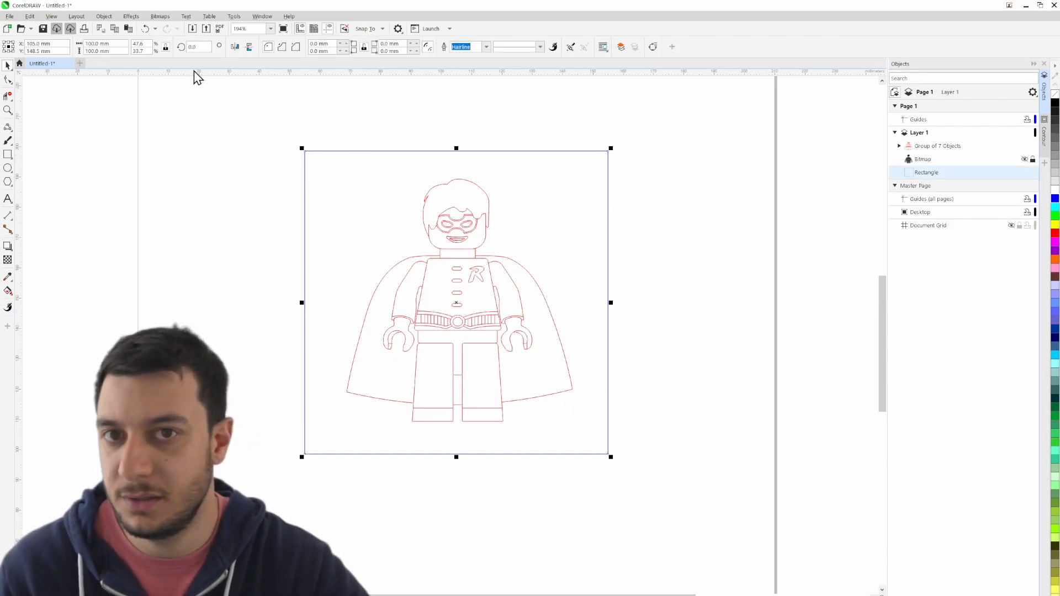
drag(329, 44, 280, 46)
text(12)
key(Return)
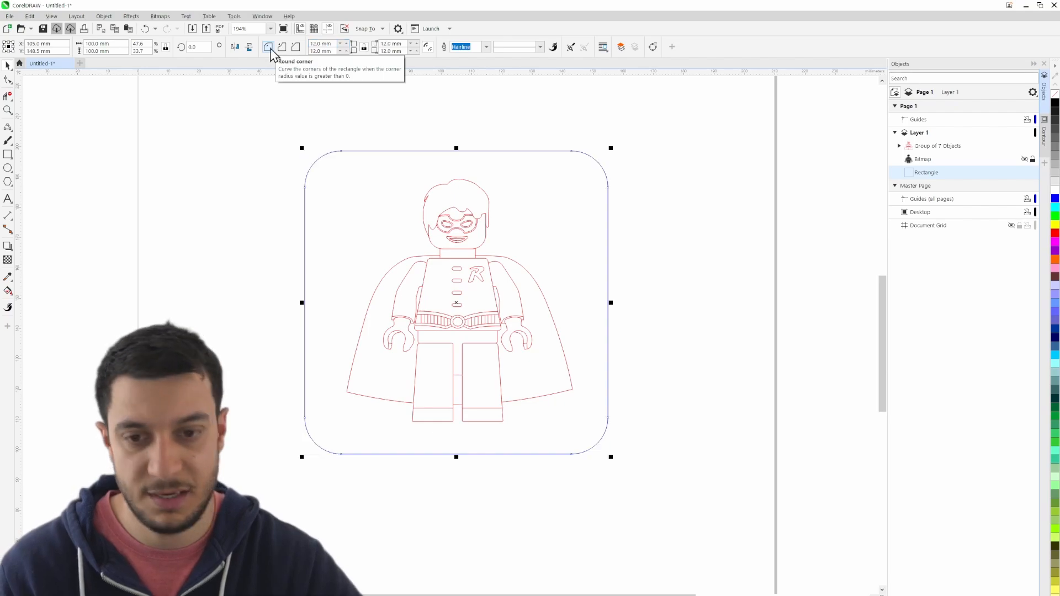
click(696, 224)
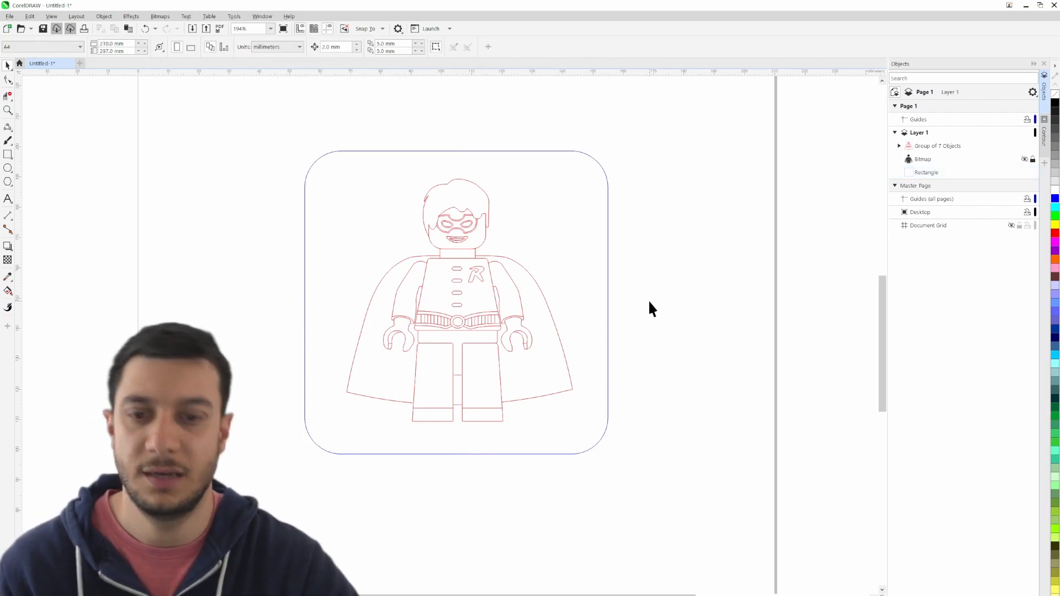
drag(655, 305, 684, 328)
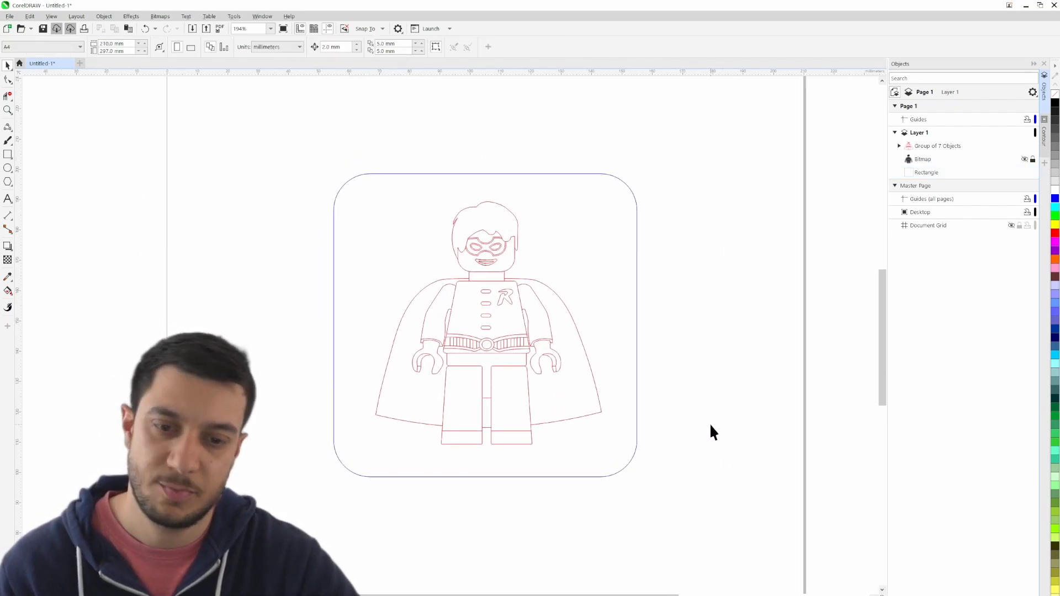
scroll(702, 422, down, 2)
mouse_move(459, 345)
mouse_down()
mouse_move(378, 314)
mouse_move(392, 310)
mouse_up()
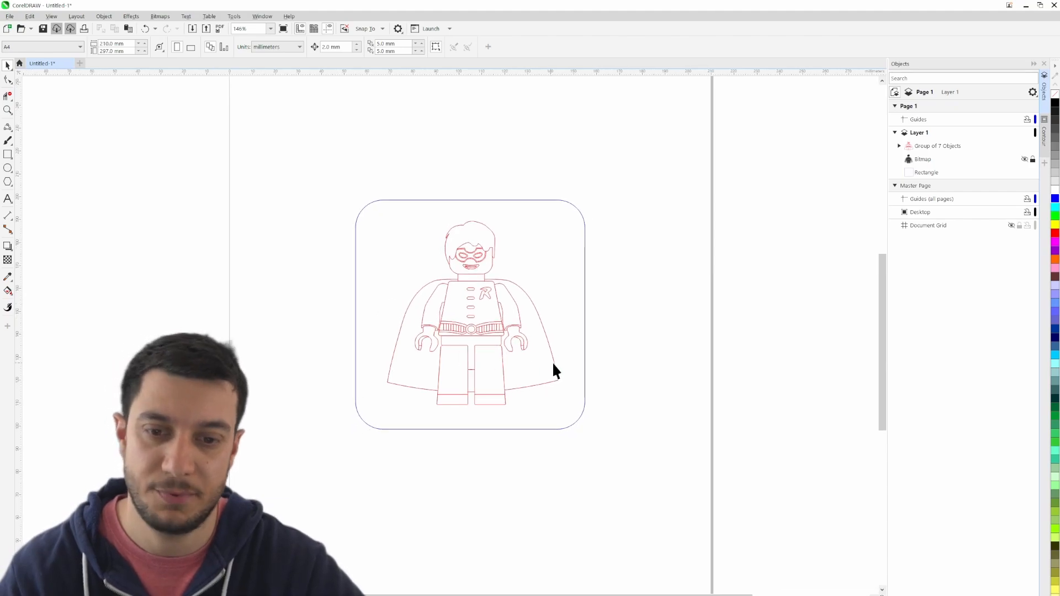
scroll(584, 369, down, 1)
scroll(479, 342, up, 2)
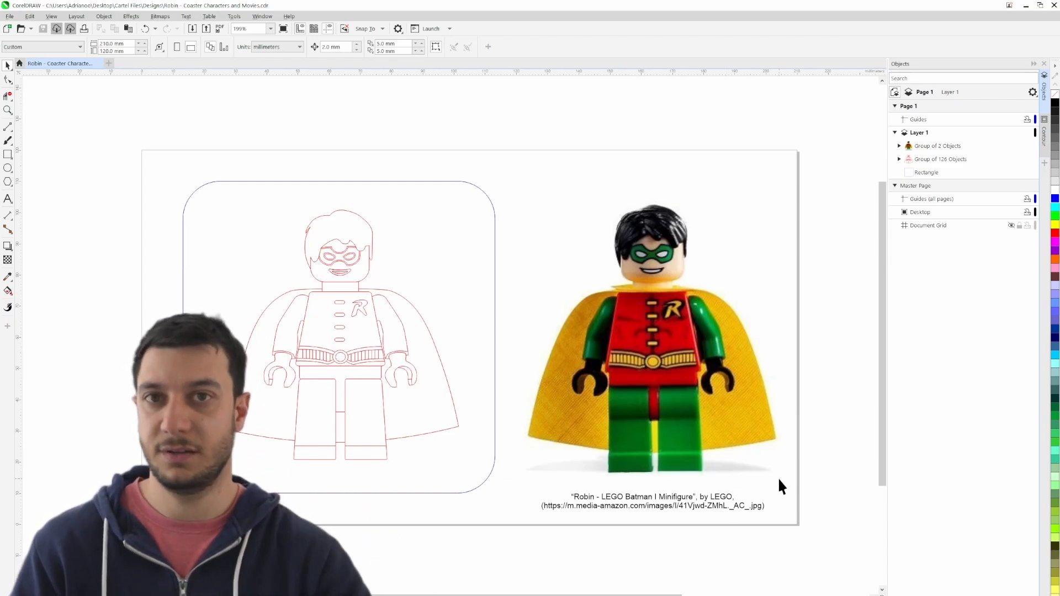
drag(524, 236, 647, 202)
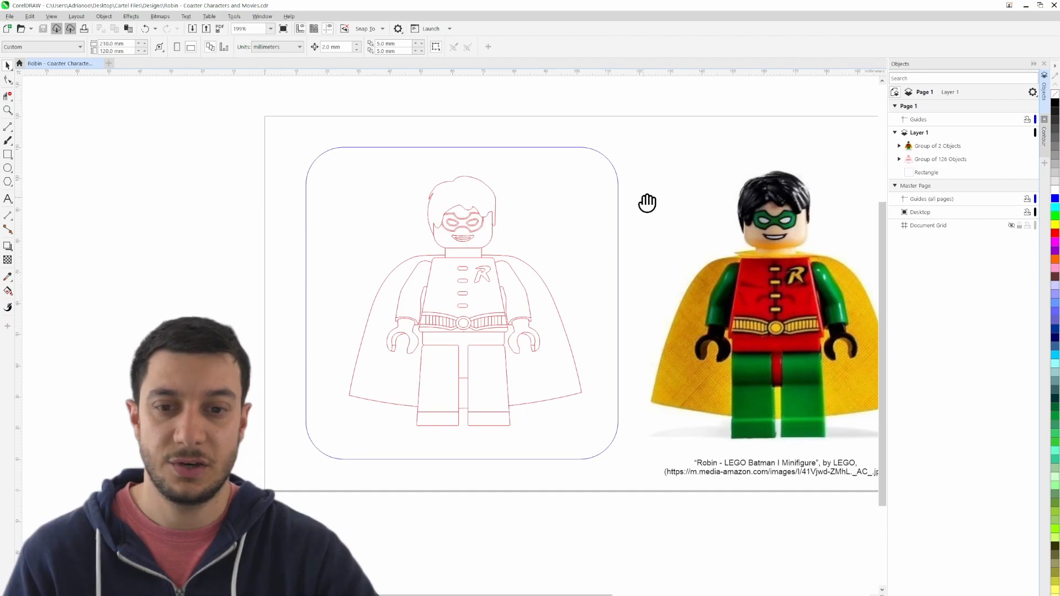